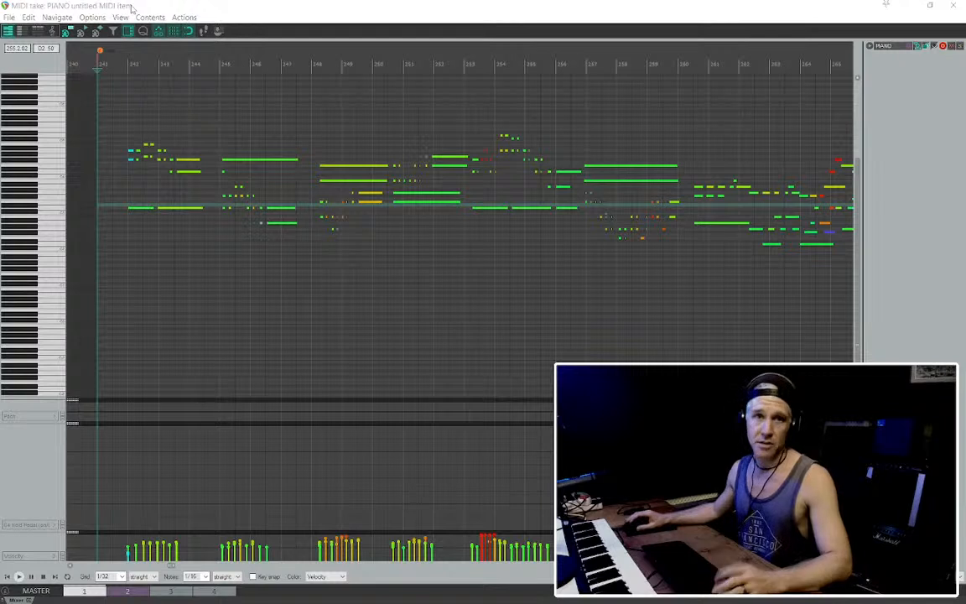
# Play the piano take from measure 241 to its end, examining the notes, sustain pedal data and velocities
pyautogui.scroll(3, 109, 129)
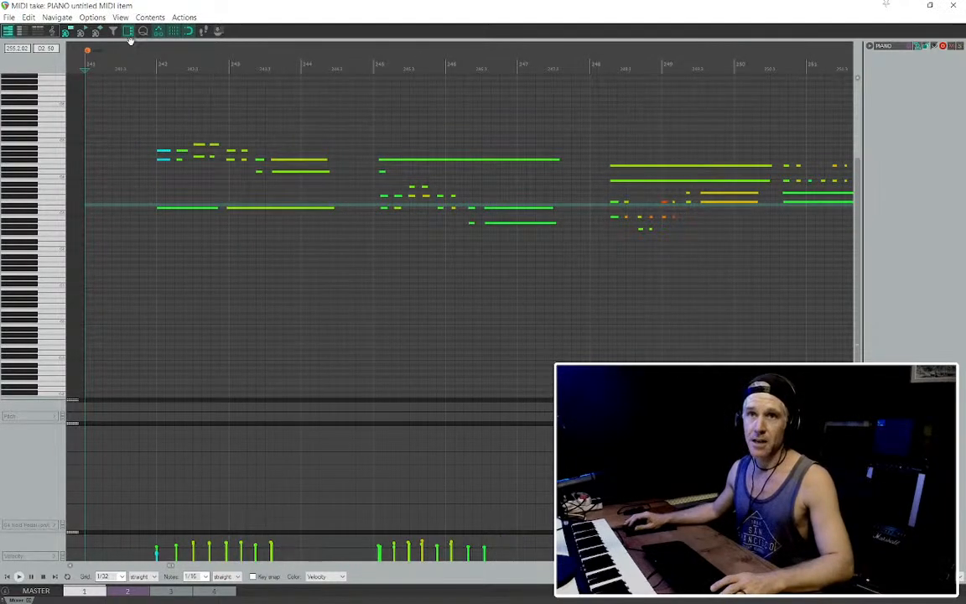
pyautogui.scroll(-2, 105, 193)
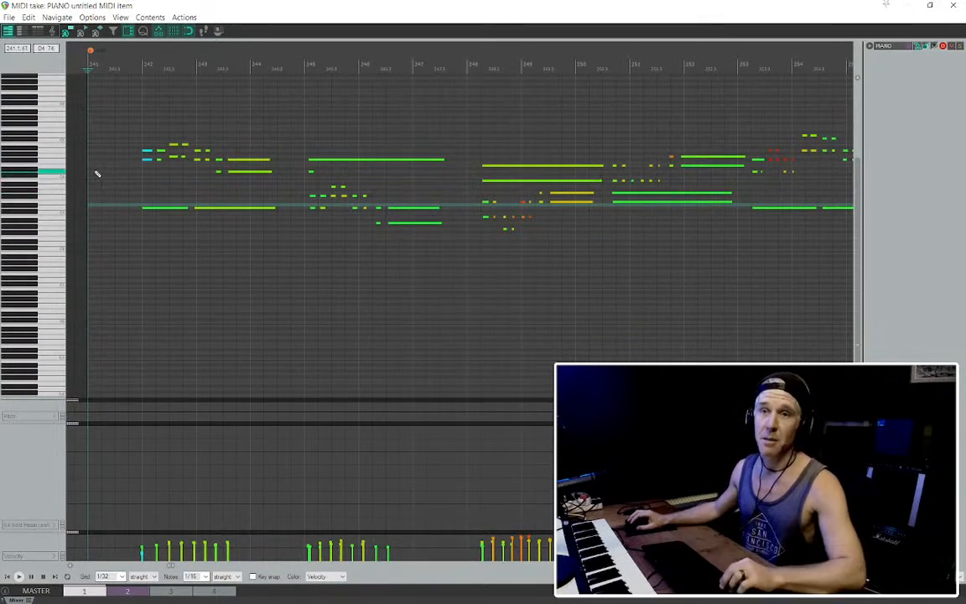
pyautogui.click(112, 156)
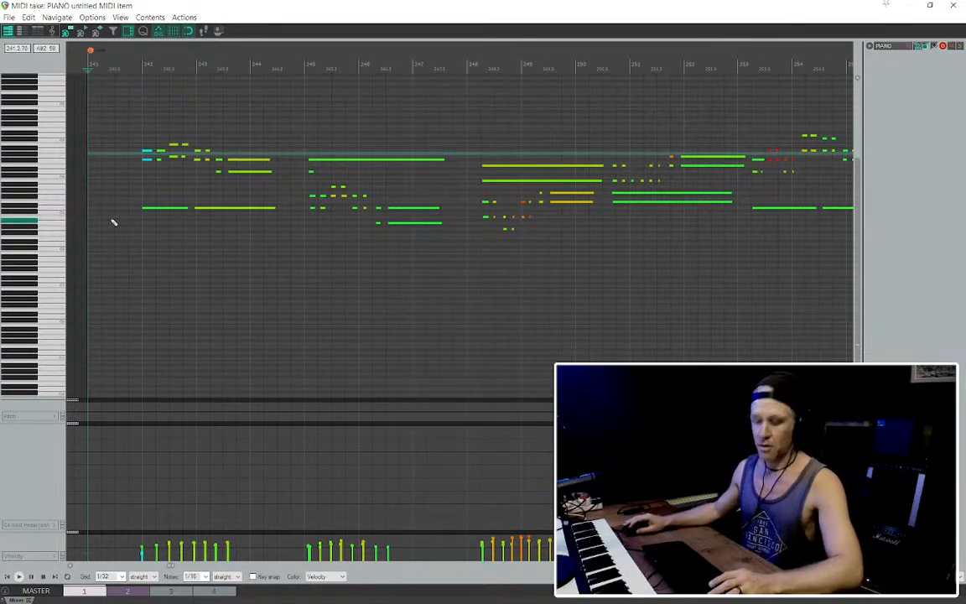
pyautogui.press('space')
pyautogui.scroll(1, 93, 151)
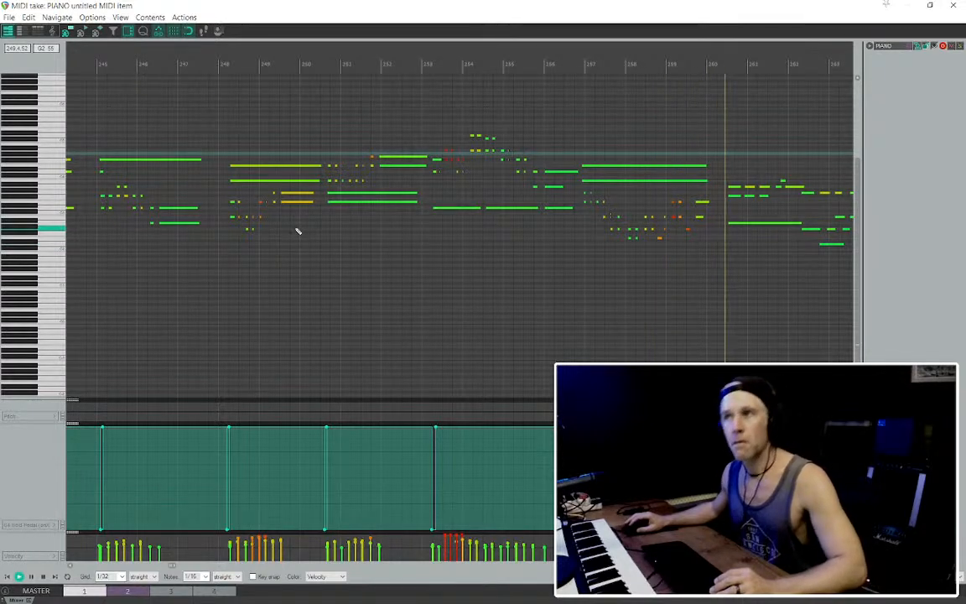
pyautogui.scroll(-6, 319, 235)
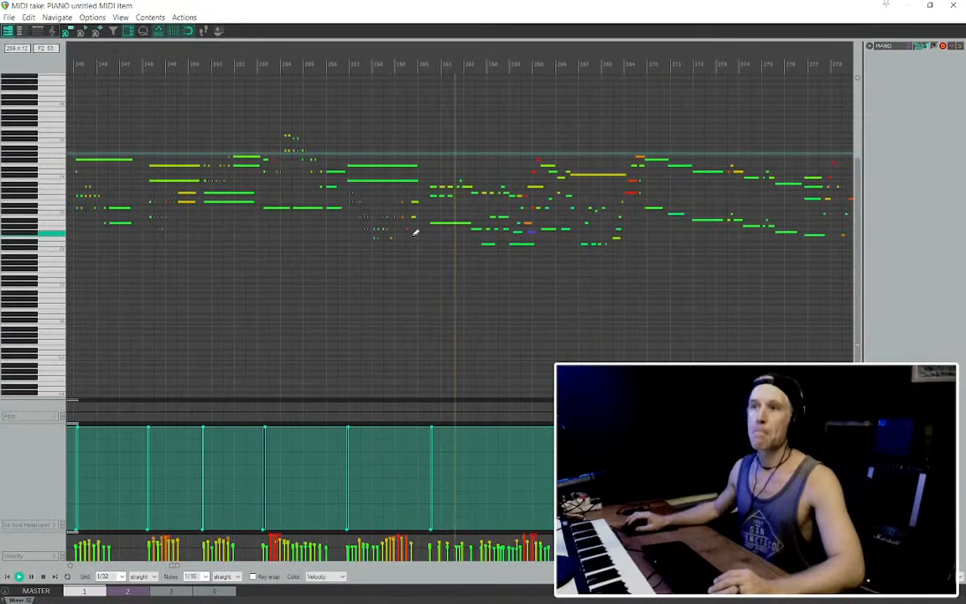
pyautogui.scroll(3, 417, 234)
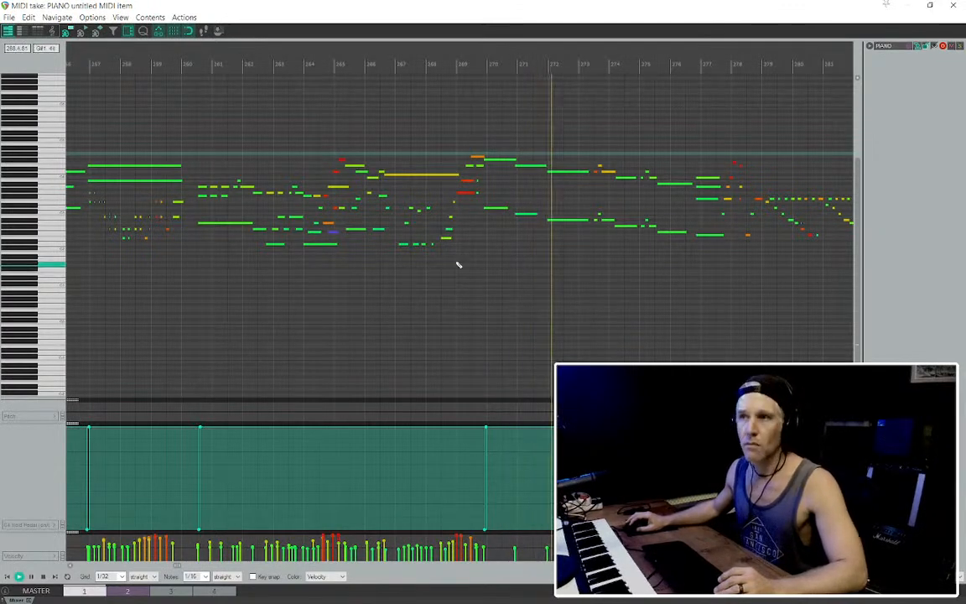
pyautogui.scroll(-2, 452, 263)
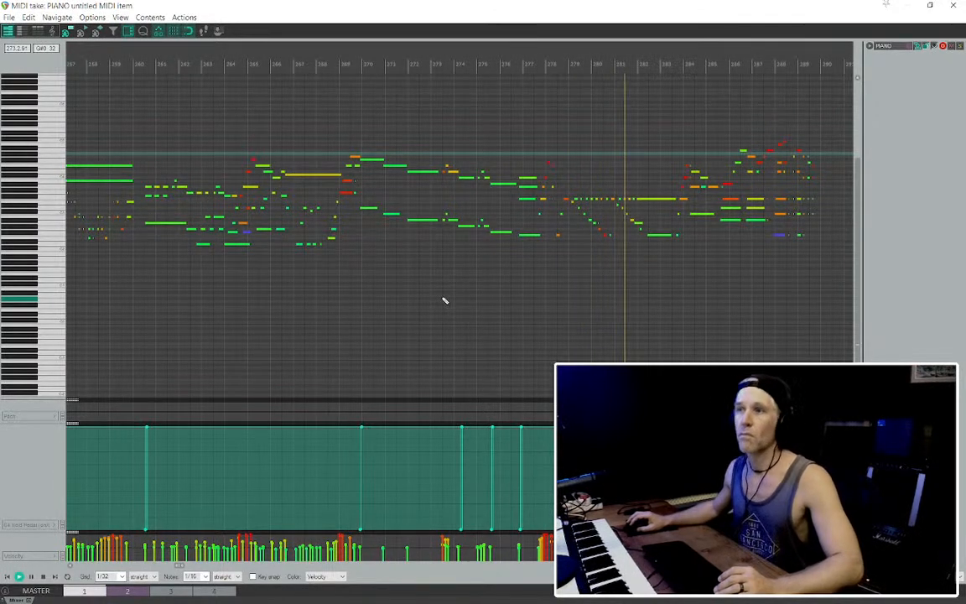
pyautogui.hscroll(3, 447, 291)
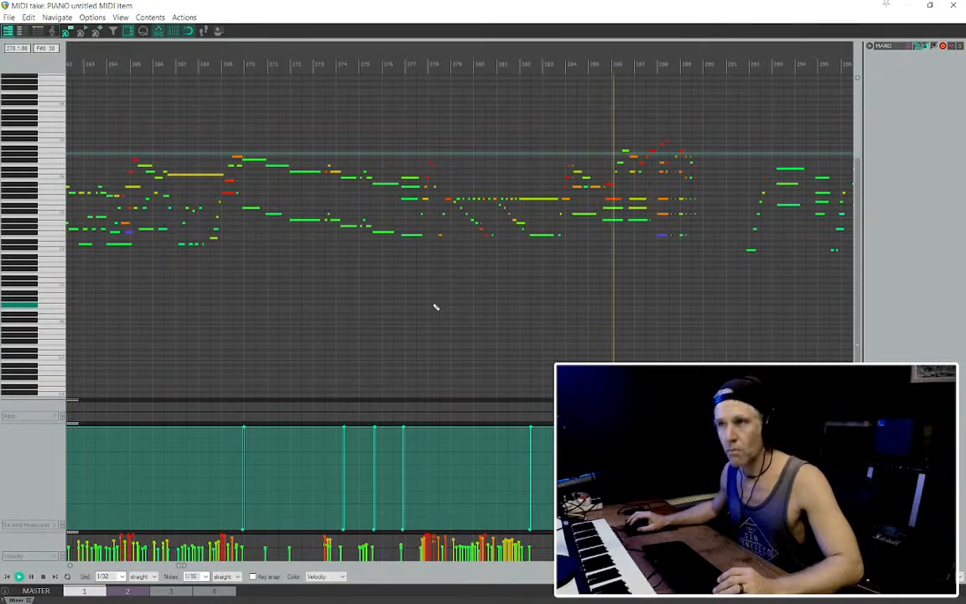
pyautogui.hscroll(6, 435, 307)
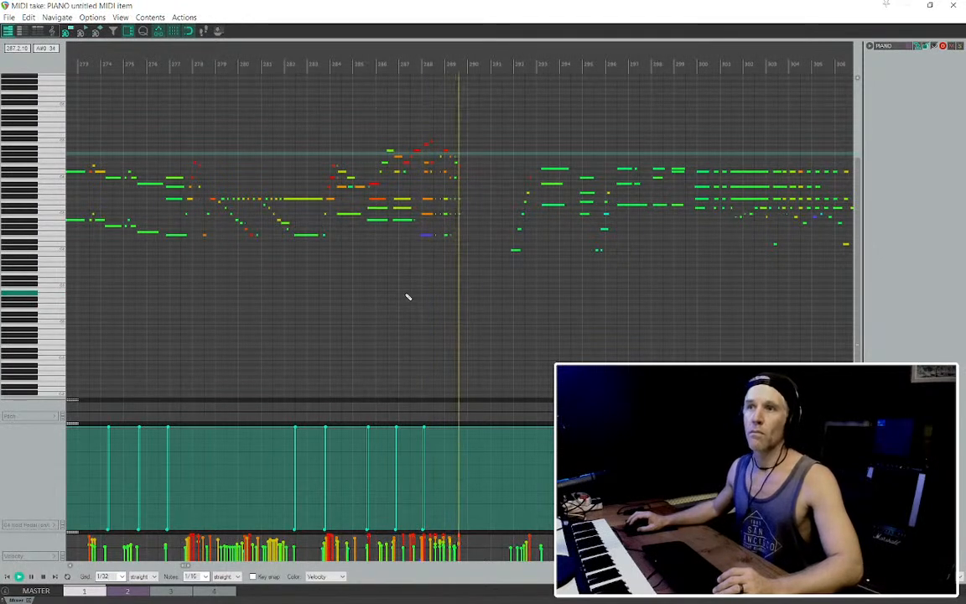
pyautogui.scroll(-2, 425, 283)
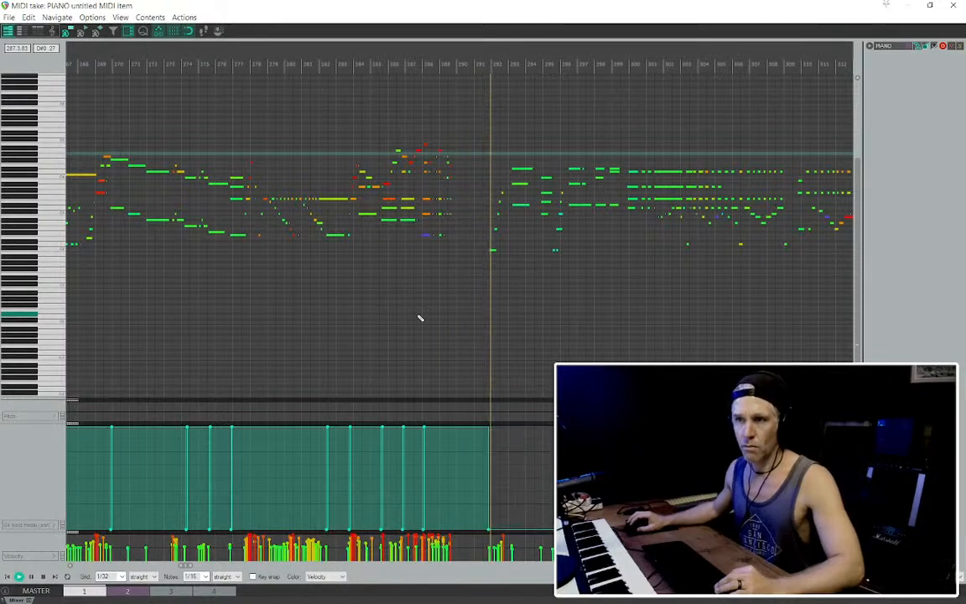
pyautogui.scroll(-2, 412, 302)
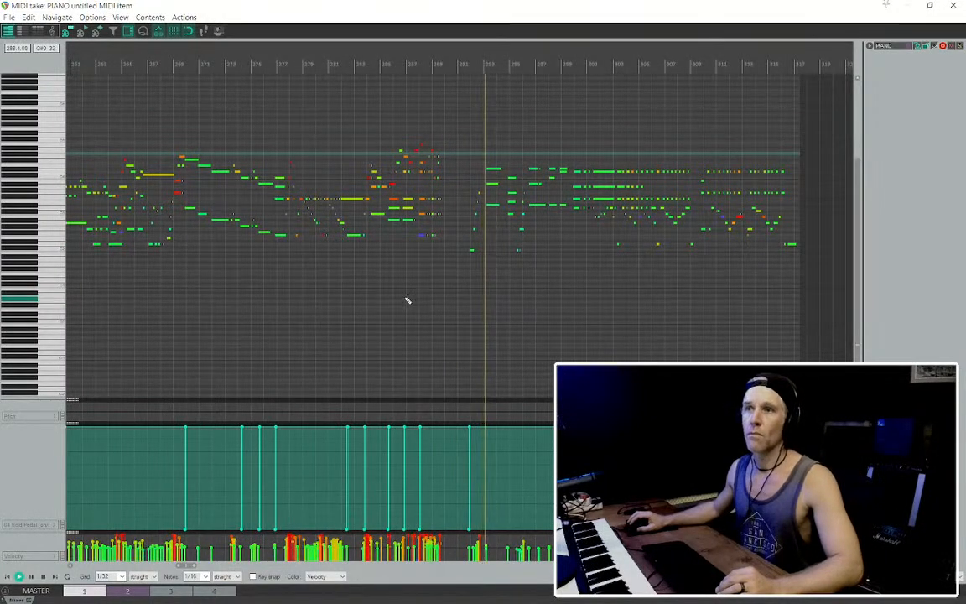
pyautogui.scroll(2, 424, 273)
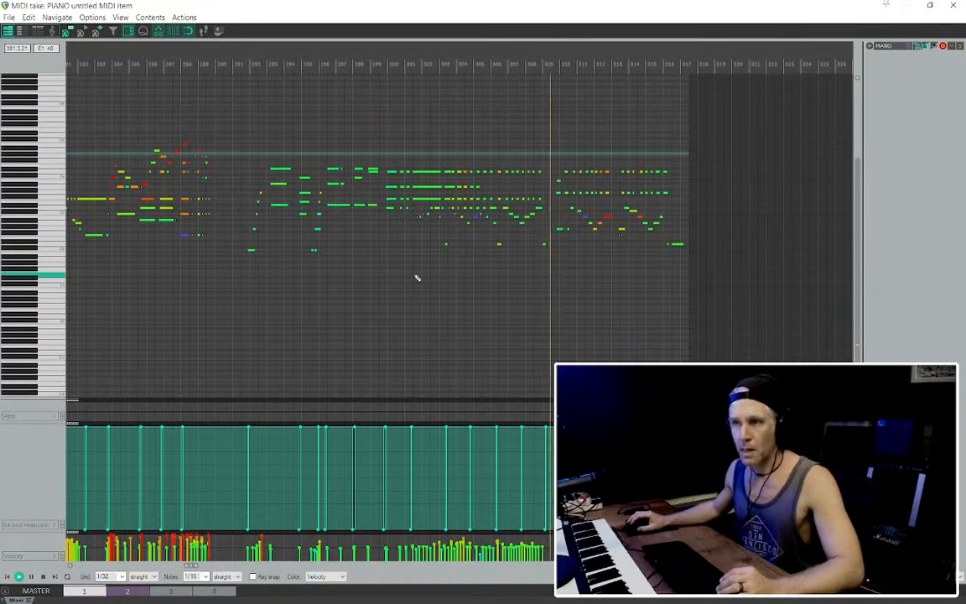
pyautogui.scroll(3, 528, 276)
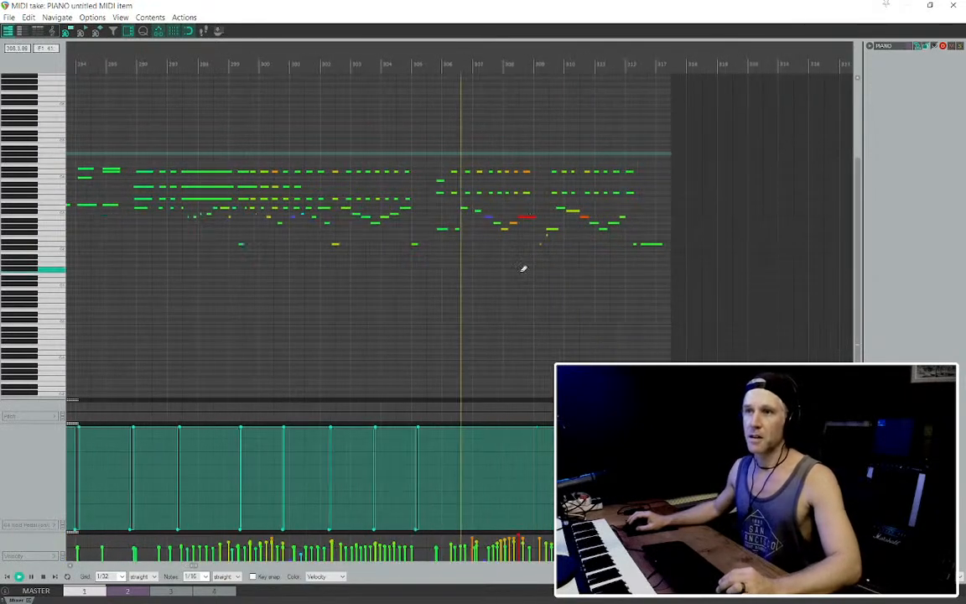
pyautogui.scroll(2, 488, 267)
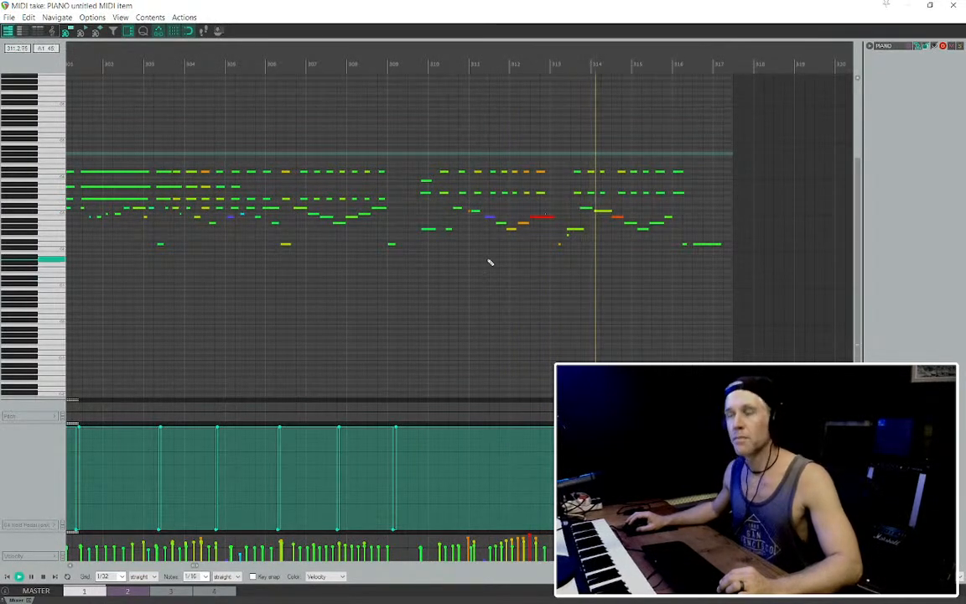
pyautogui.scroll(-2, 485, 266)
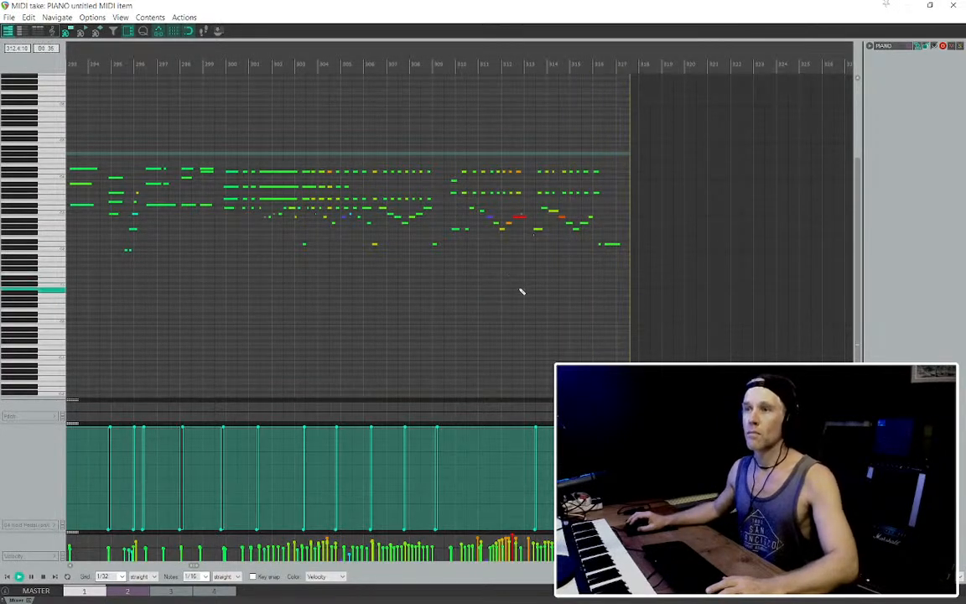
pyautogui.scroll(-3, 684, 321)
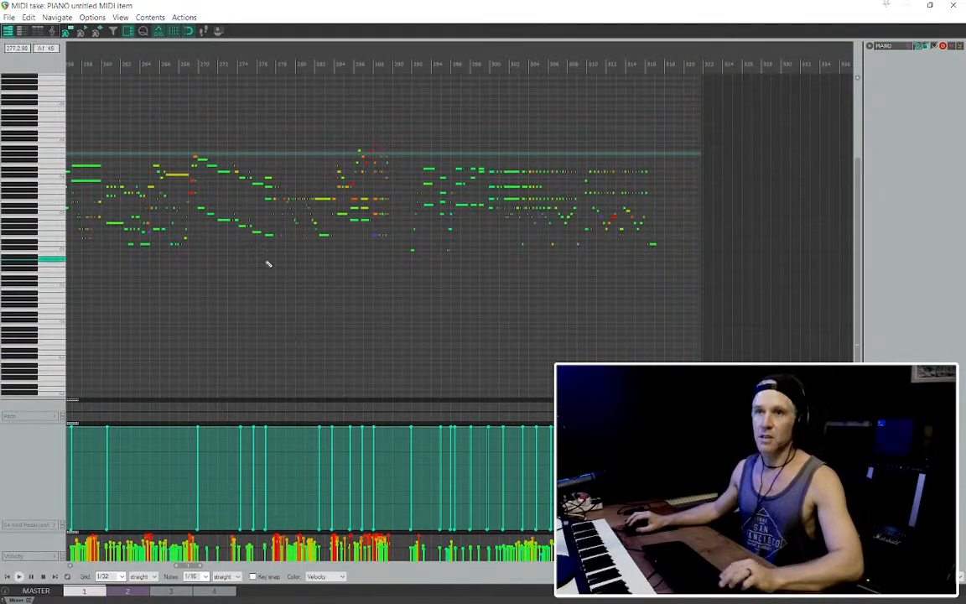
# Select the overly loud notes near the start of measure 253, lower their velocity and audition the passage
pyautogui.scroll(2, 240, 222)
pyautogui.hscroll(-4, 324, 248)
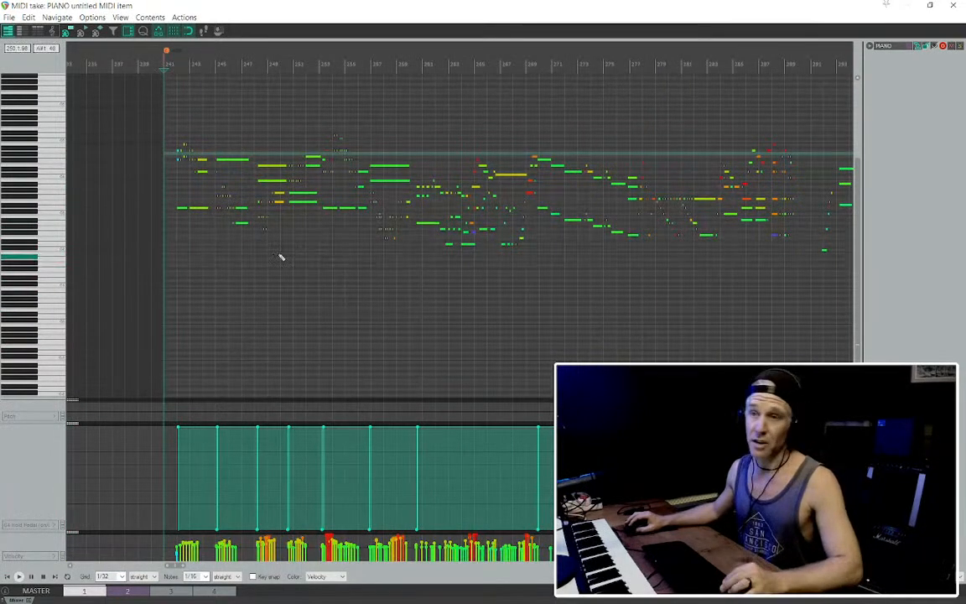
pyautogui.scroll(4, 330, 260)
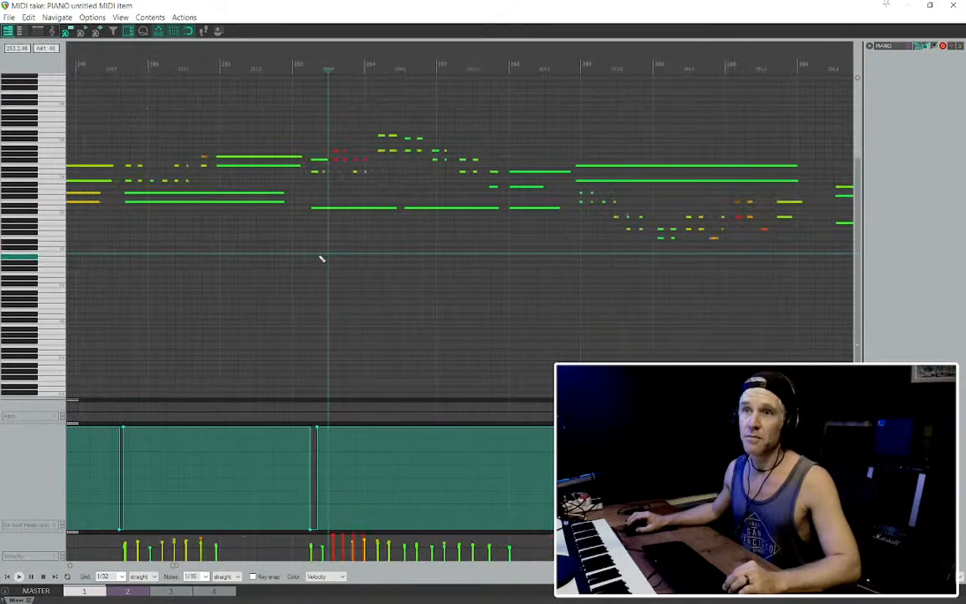
pyautogui.press('space')
pyautogui.scroll(-2, 325, 236)
pyautogui.scroll(3, 338, 178)
pyautogui.moveTo(326, 142); pyautogui.dragTo(378, 165)
pyautogui.press('space')
pyautogui.press('space')
# Listen on from measure 253 to measure 265, examining the notes for wrong pitches and uneven velocities
pyautogui.scroll(-6, 369, 159)
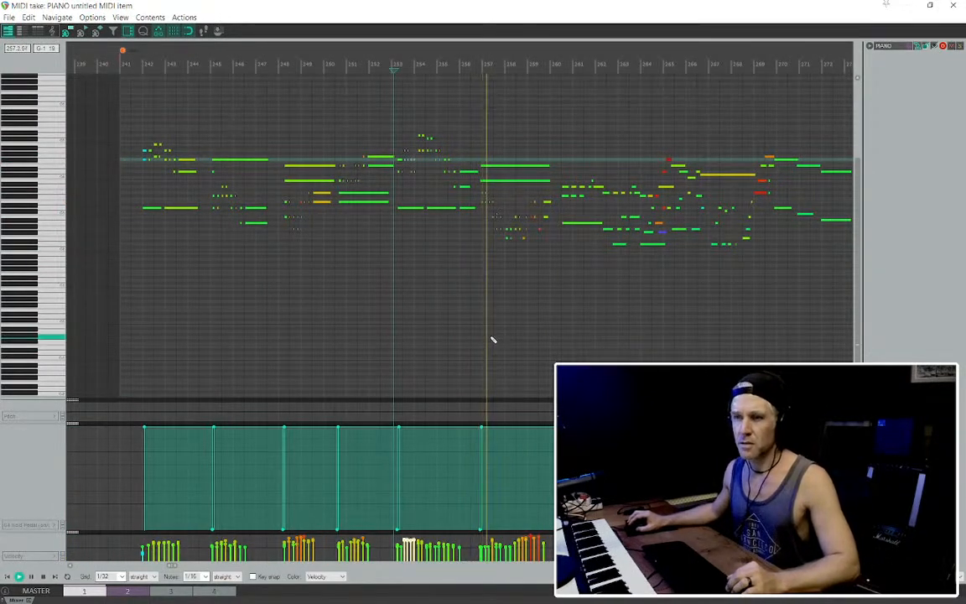
pyautogui.scroll(2, 491, 312)
pyautogui.scroll(4, 537, 252)
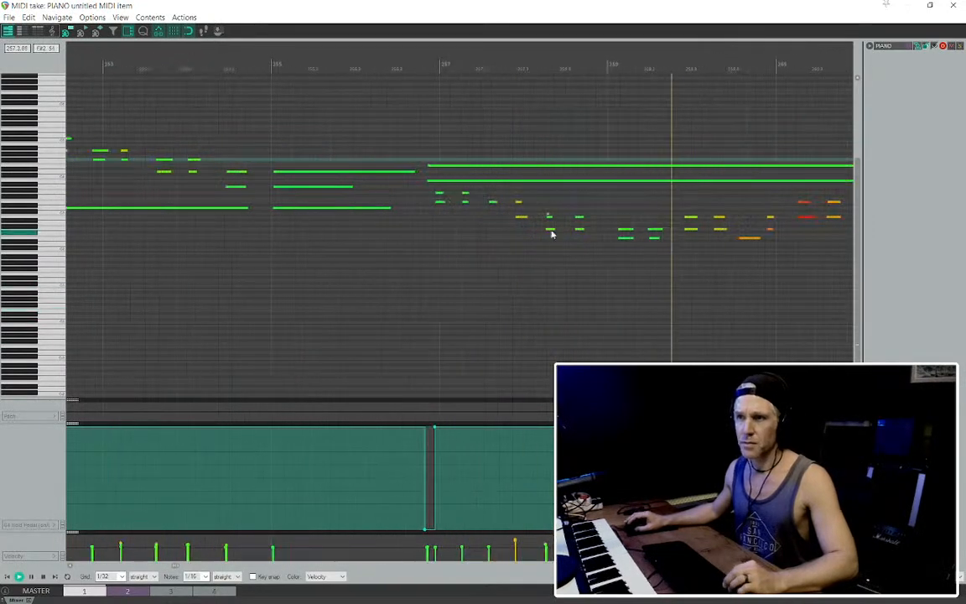
pyautogui.scroll(2, 483, 233)
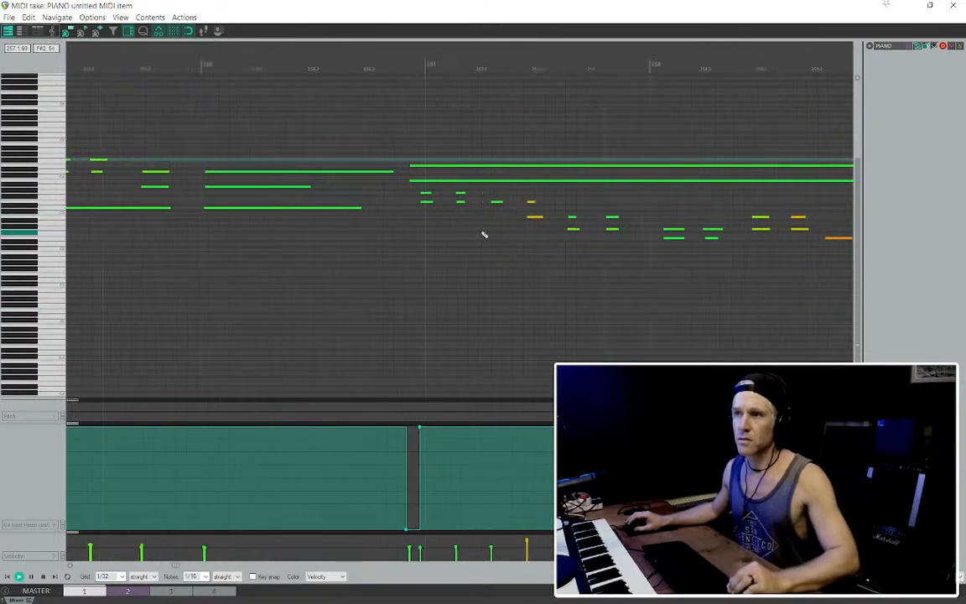
pyautogui.scroll(2, 44, 260)
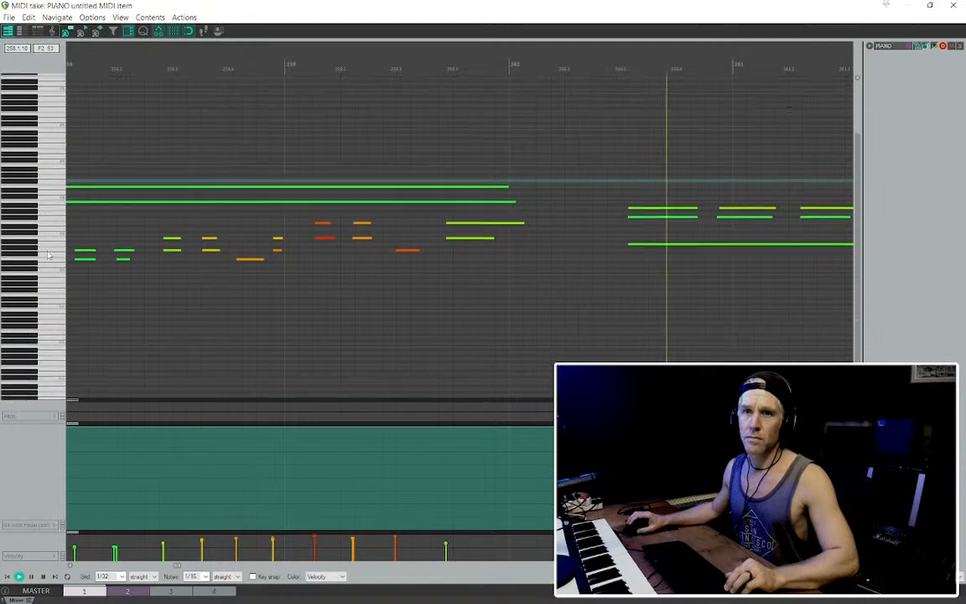
pyautogui.scroll(1, 45, 260)
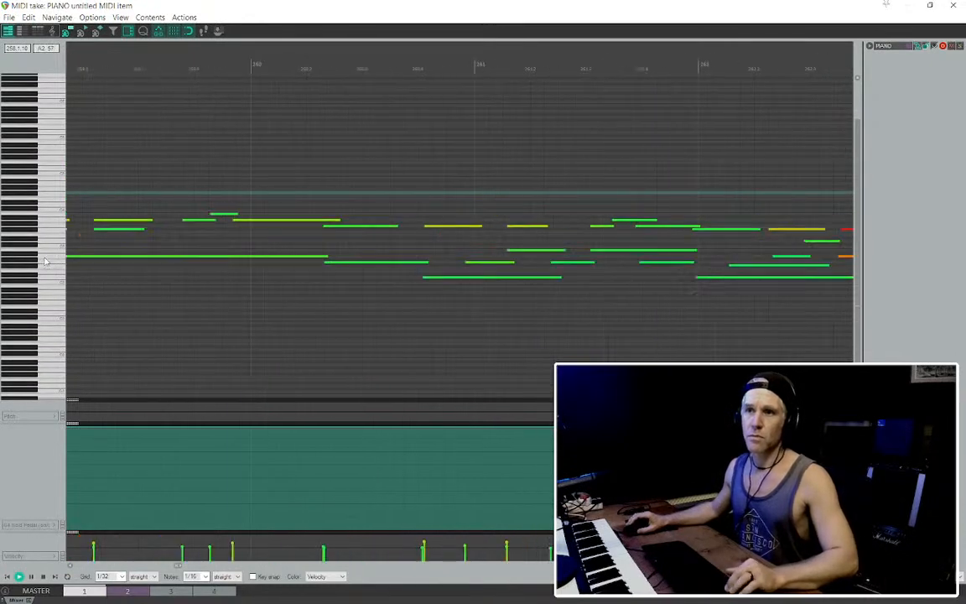
pyautogui.scroll(-1, 50, 254)
pyautogui.scroll(-1, 51, 254)
pyautogui.scroll(-5, 314, 218)
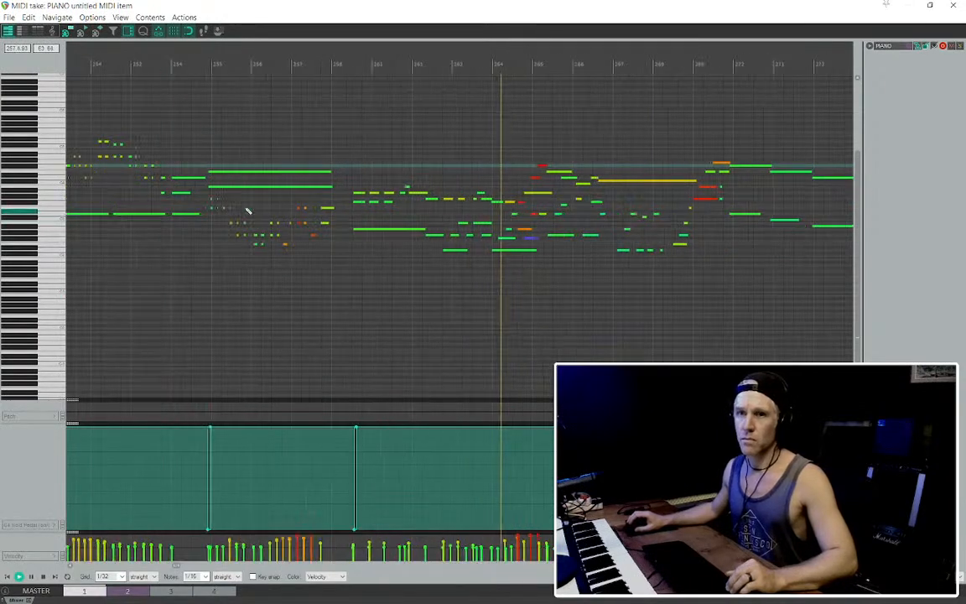
pyautogui.scroll(4, 495, 235)
pyautogui.scroll(5, 520, 214)
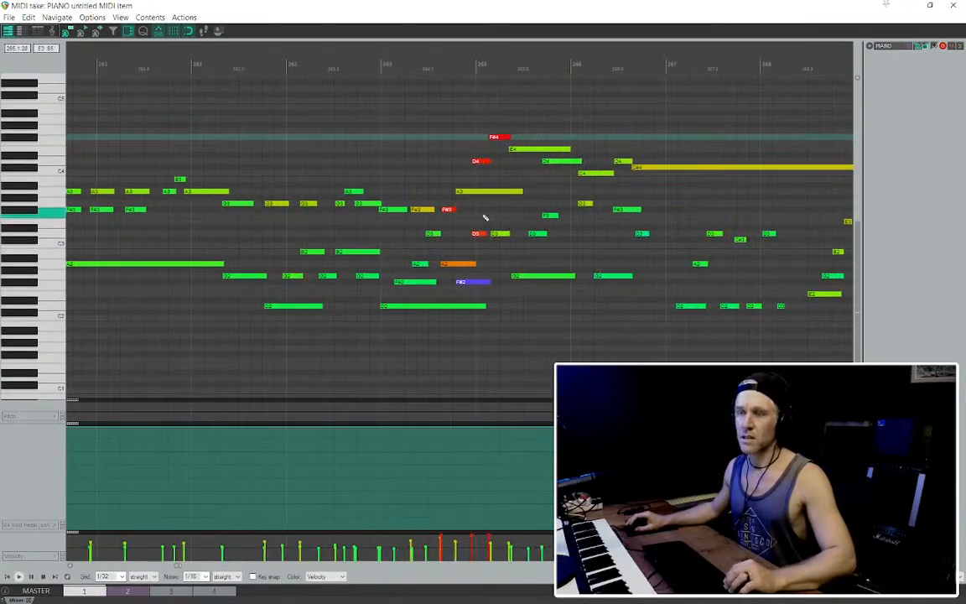
# Audition the passage around measure 265 and raise the F3 note late in that measure to F#3
pyautogui.click(481, 217)
pyautogui.scroll(3, 527, 220)
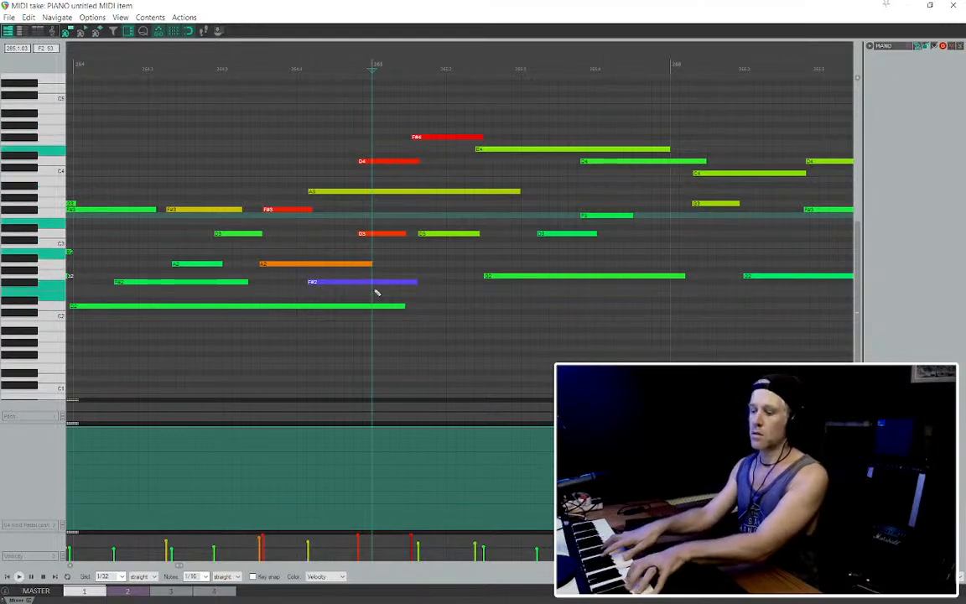
pyautogui.click(241, 194)
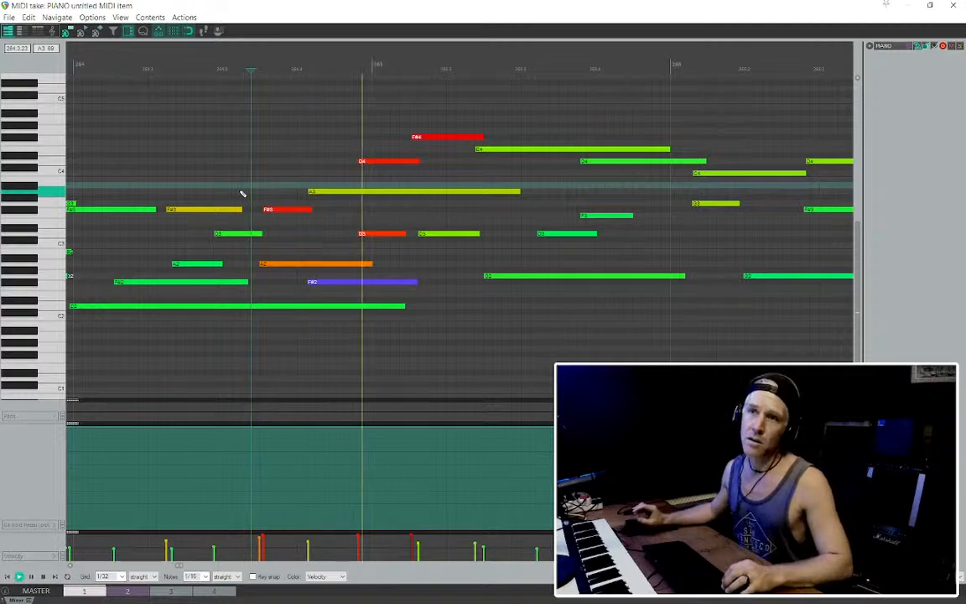
pyautogui.press('space')
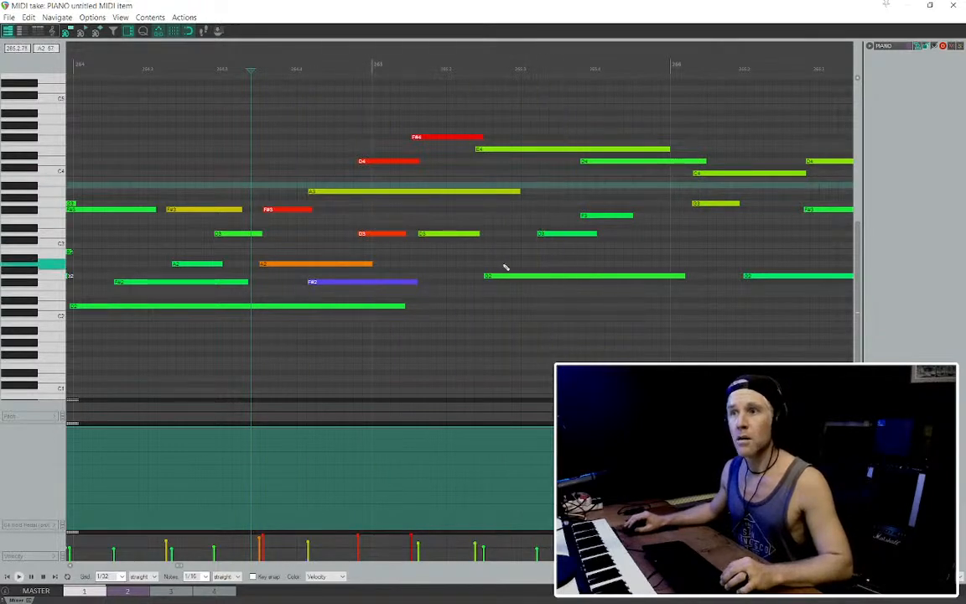
pyautogui.click(457, 197)
pyautogui.press('space')
pyautogui.press('space')
pyautogui.click(597, 215)
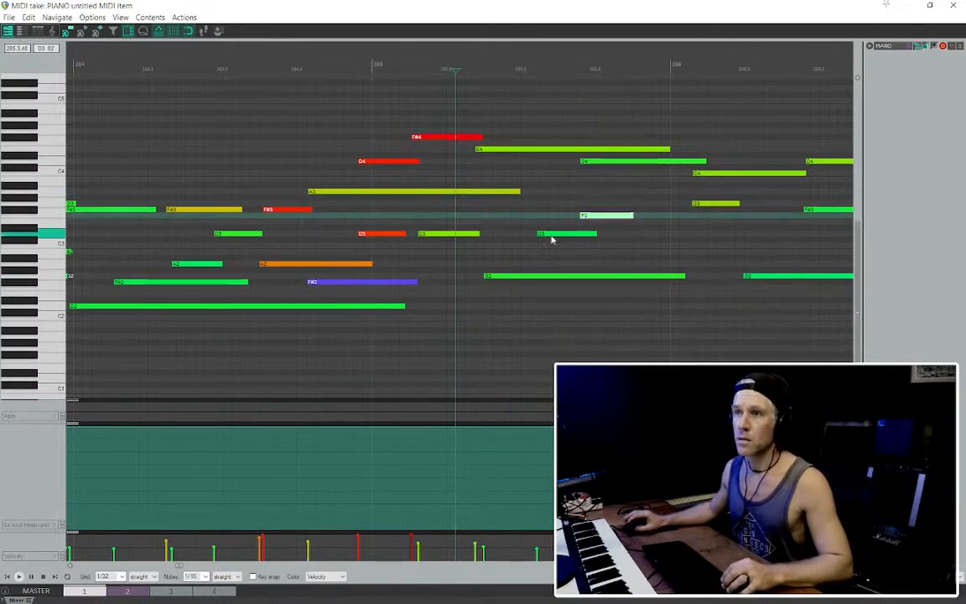
pyautogui.scroll(2, 552, 240)
pyautogui.press('Up')
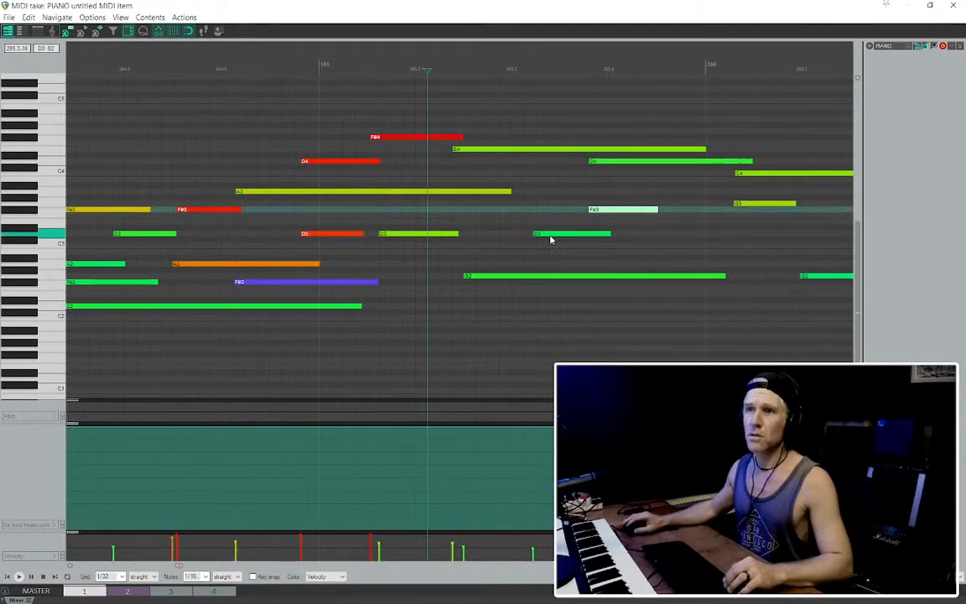
# Lower the long C#4 note starting late in measure 266 to A3 and play the passage from the end of measure 264
pyautogui.scroll(-2, 550, 241)
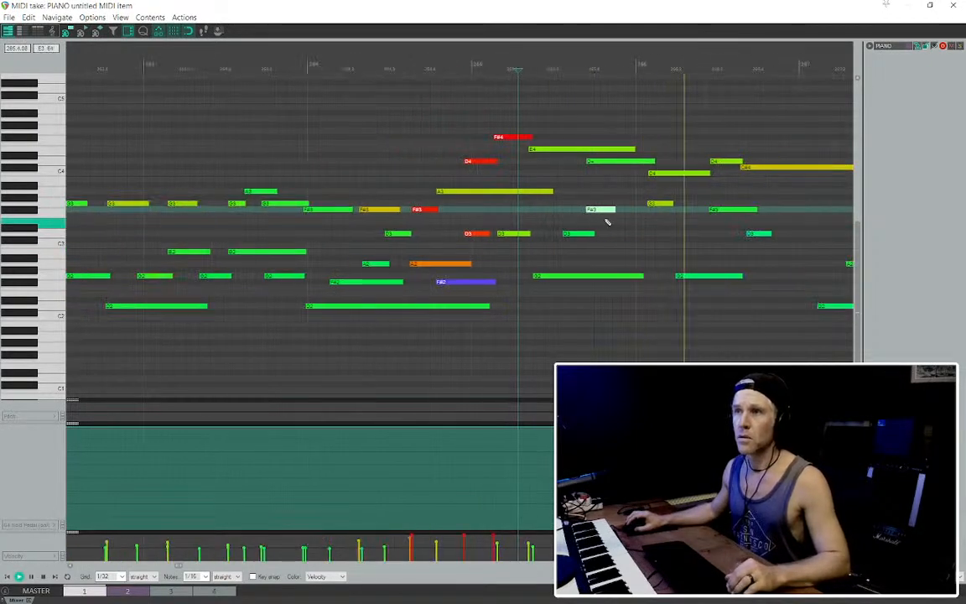
pyautogui.scroll(-2, 403, 202)
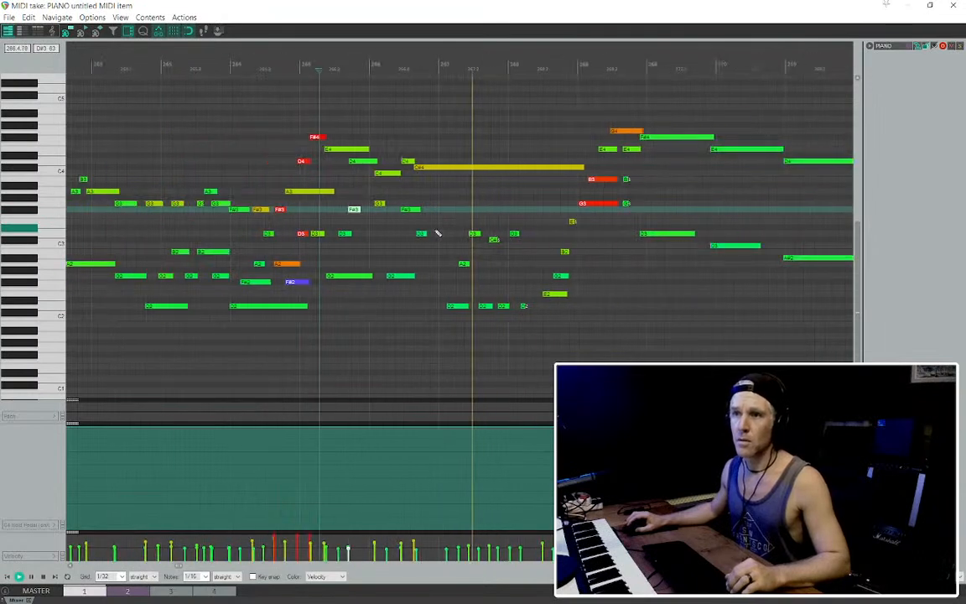
pyautogui.press('space')
pyautogui.click(426, 169)
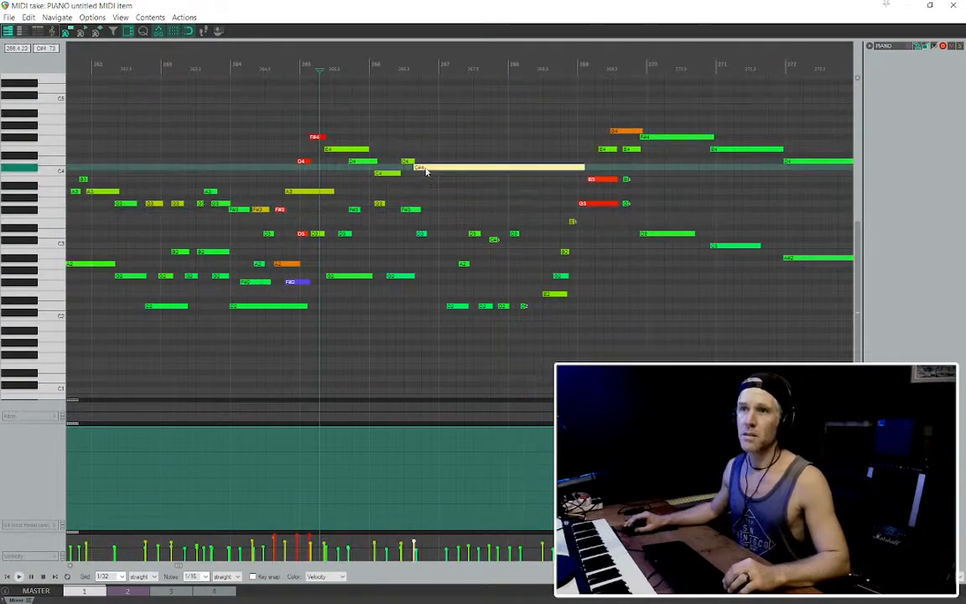
pyautogui.press('Down')
pyautogui.press('Down')
pyautogui.press('Down')
pyautogui.press('Down')
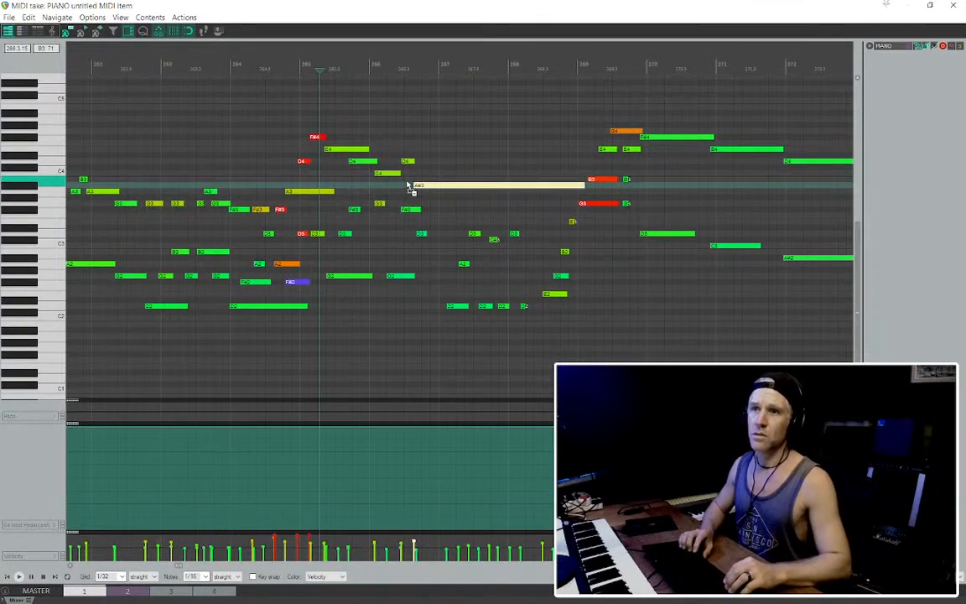
pyautogui.click(289, 167)
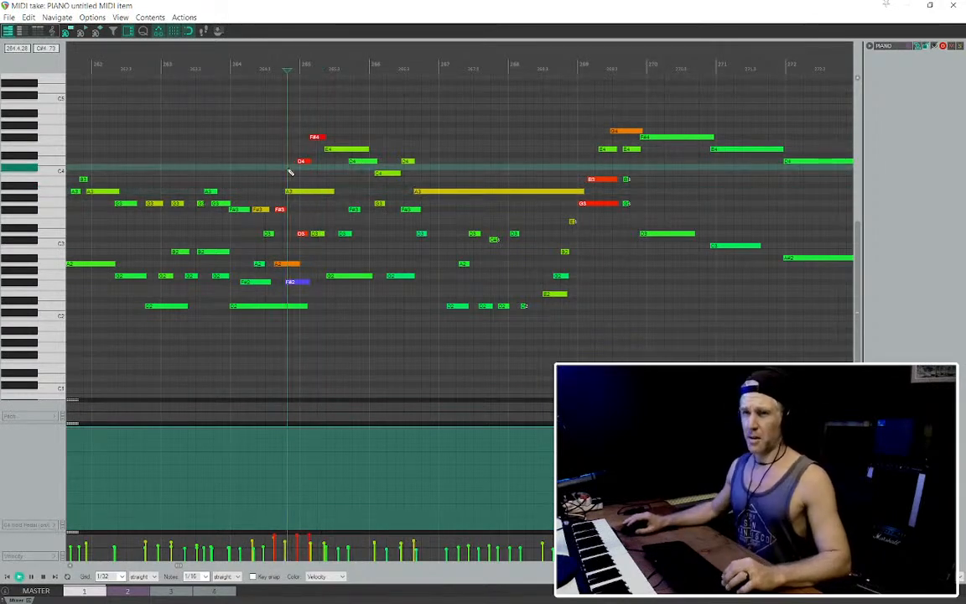
# Raise the C4 note early in measure 266 to C#4 and play the passage from late in measure 264
pyautogui.press('space')
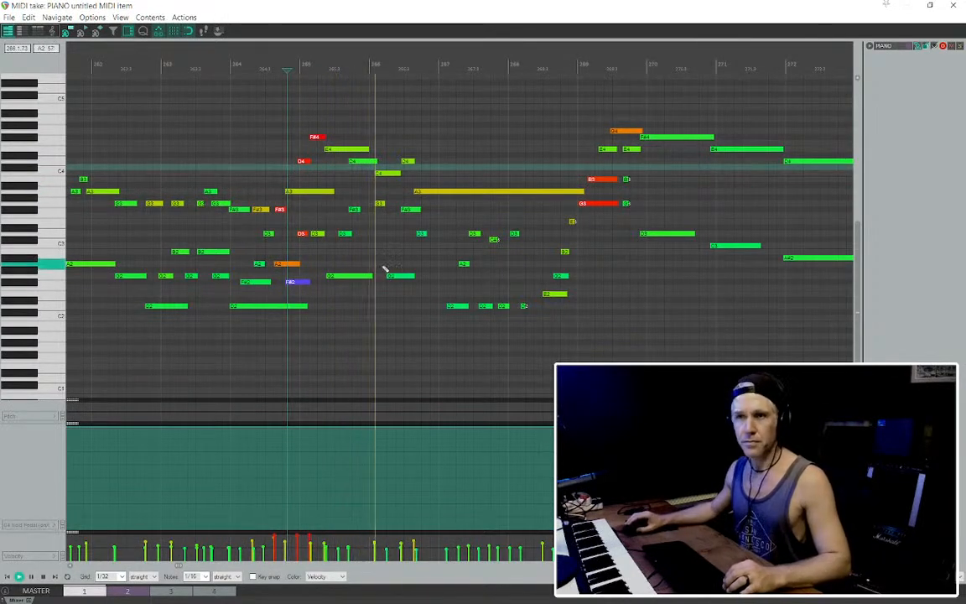
pyautogui.press('space')
pyautogui.click(390, 181)
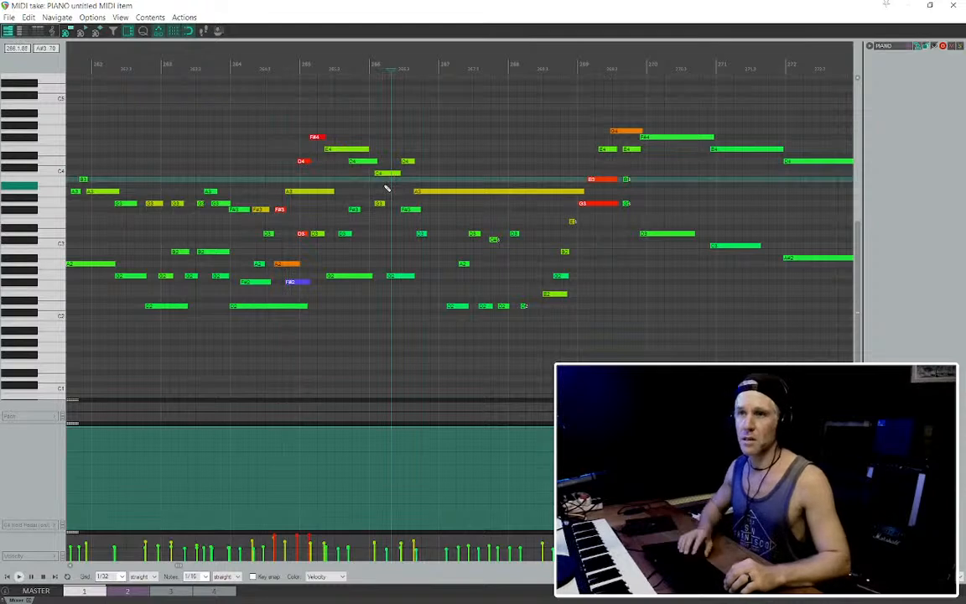
pyautogui.click(393, 175)
pyautogui.press('Up')
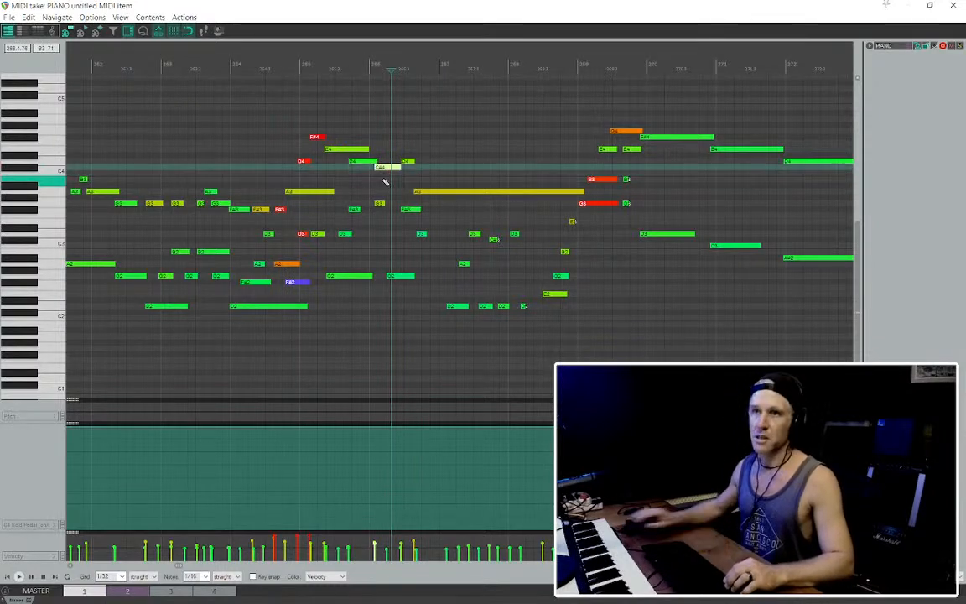
pyautogui.click(278, 147)
pyautogui.press('space')
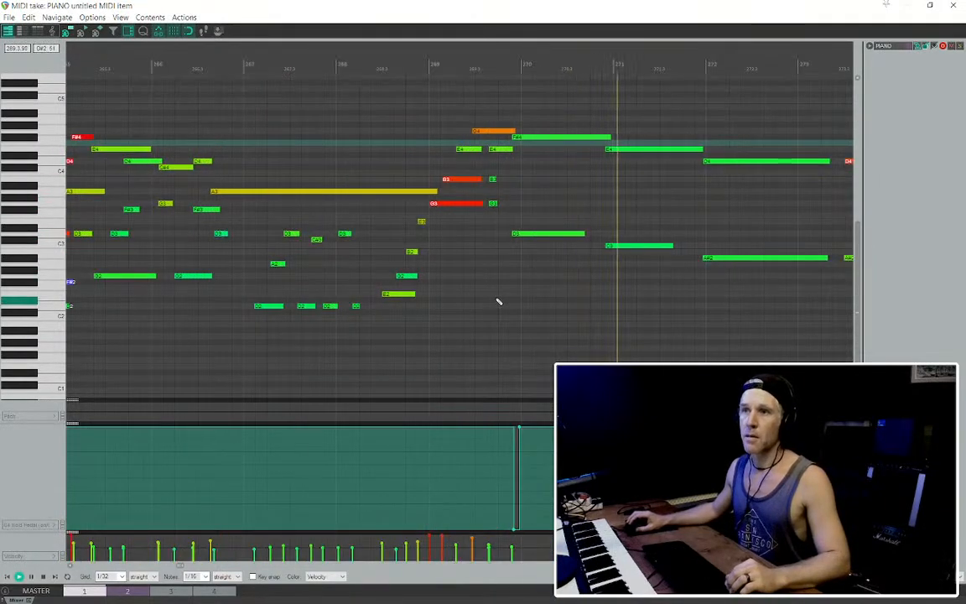
# Move the hold pedal lift from just before measure 270 to just after its start and audition the change from measure 269
pyautogui.scroll(2, 498, 302)
pyautogui.press('space')
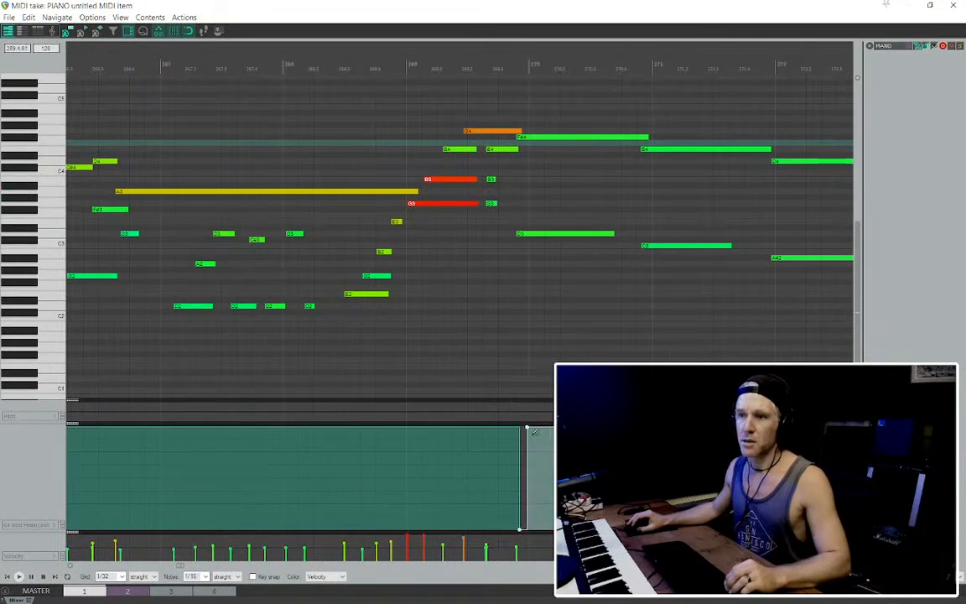
pyautogui.click(437, 358)
pyautogui.press('space')
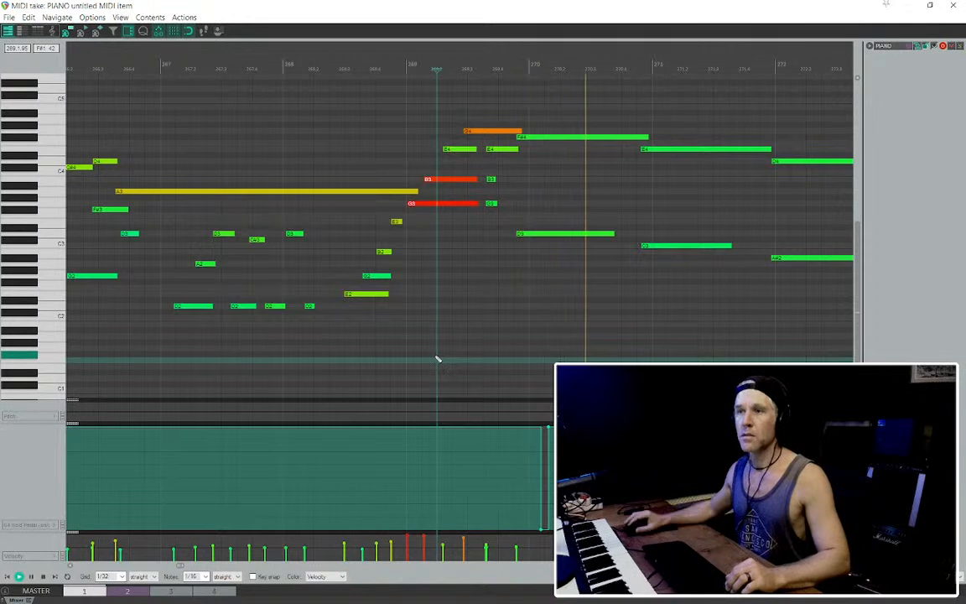
pyautogui.scroll(2, 517, 474)
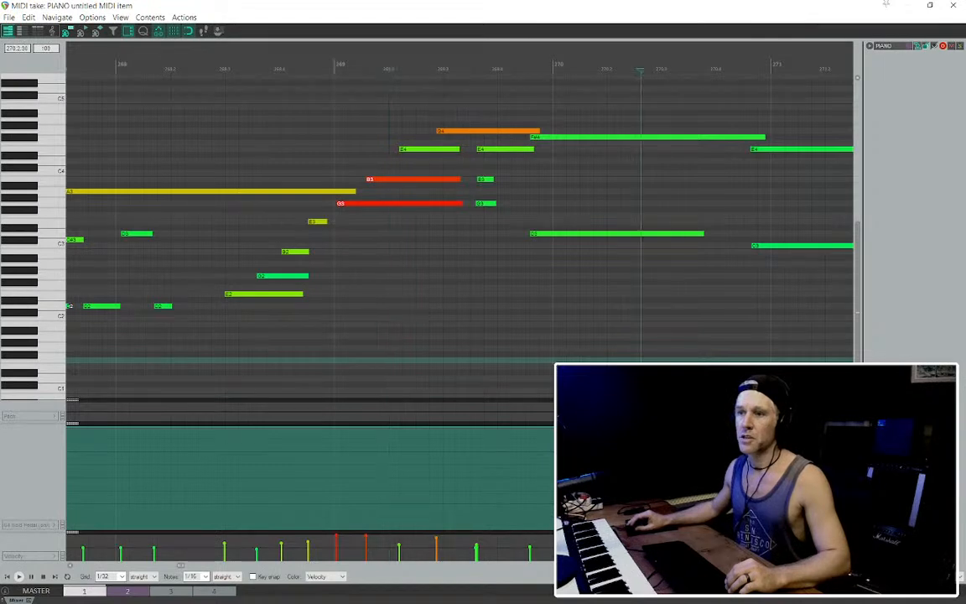
pyautogui.scroll(-3, 535, 325)
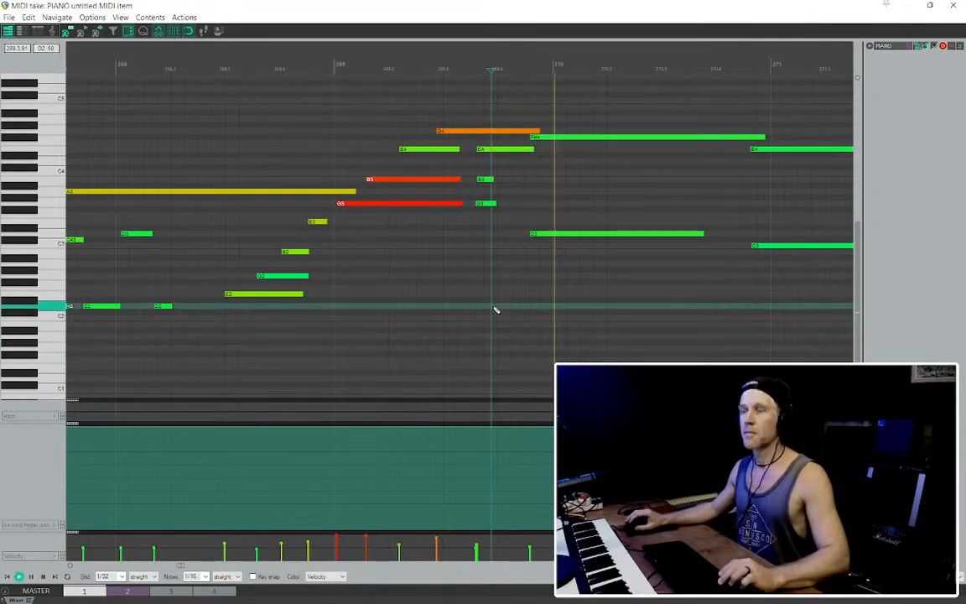
pyautogui.scroll(-2, 506, 319)
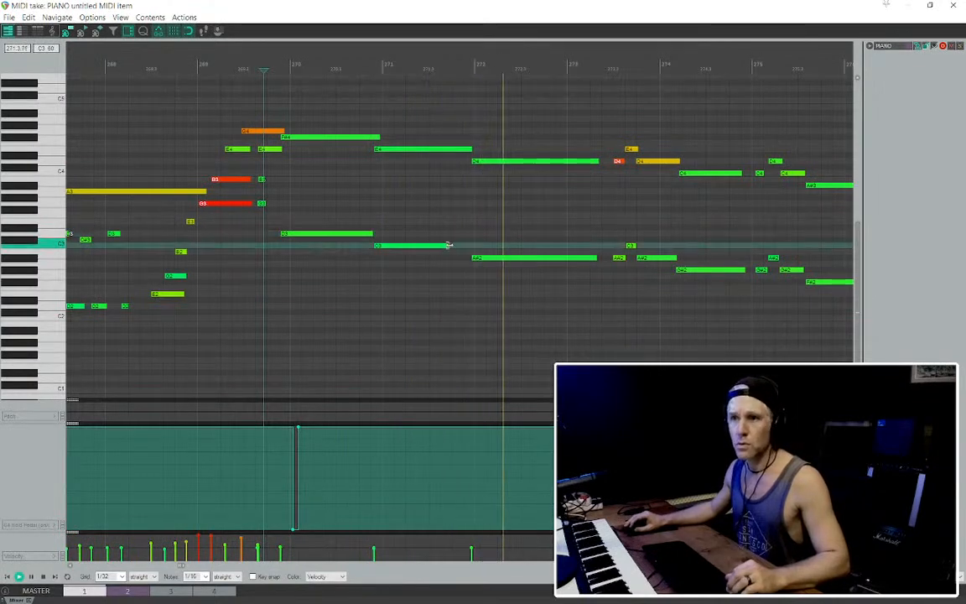
# Listen on from measure 270 to measure 281, examining the notes, velocities and pedal changes for mistakes
pyautogui.hscroll(3, 464, 253)
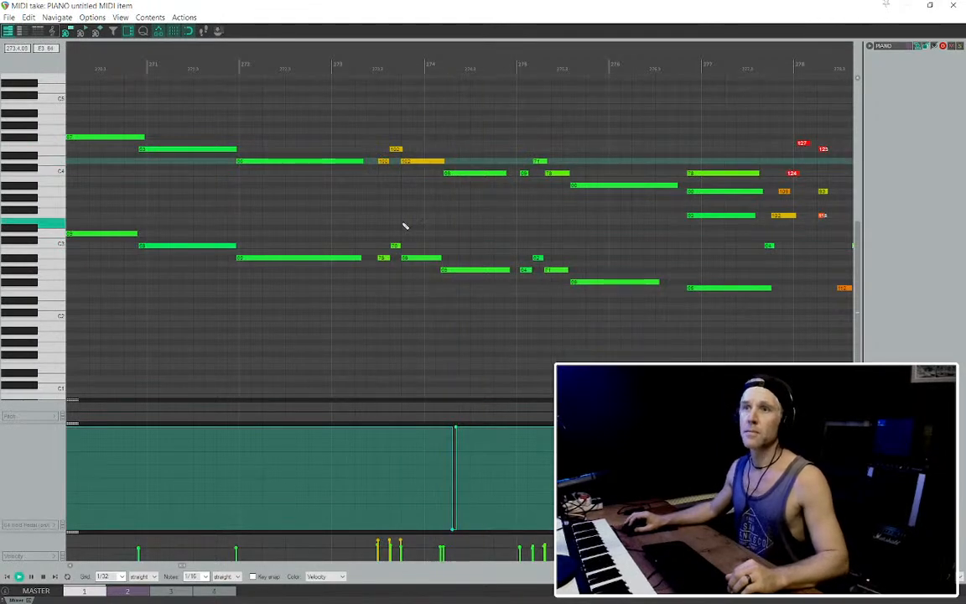
pyautogui.scroll(-1, 410, 233)
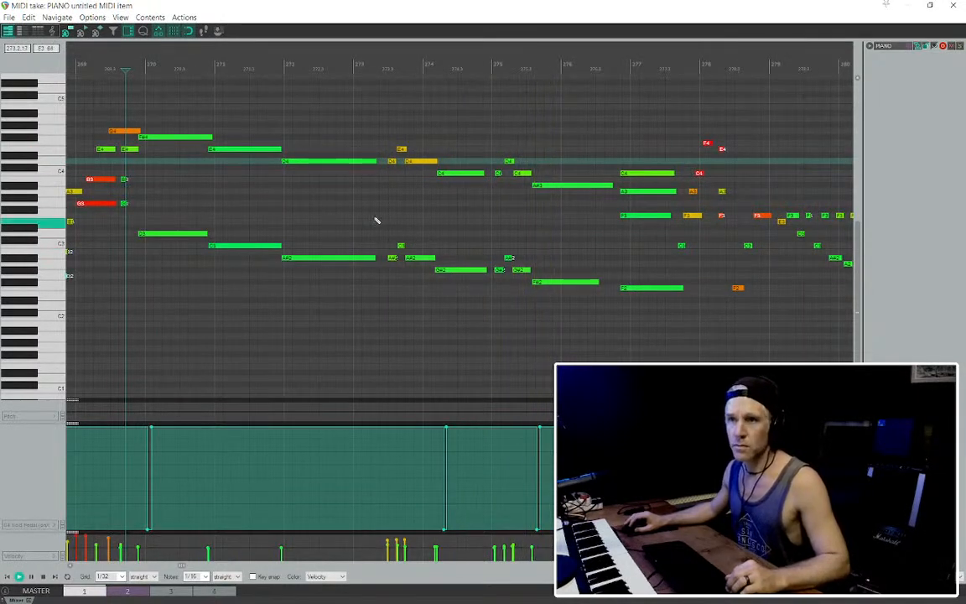
pyautogui.scroll(2, 357, 270)
pyautogui.scroll(2, 369, 268)
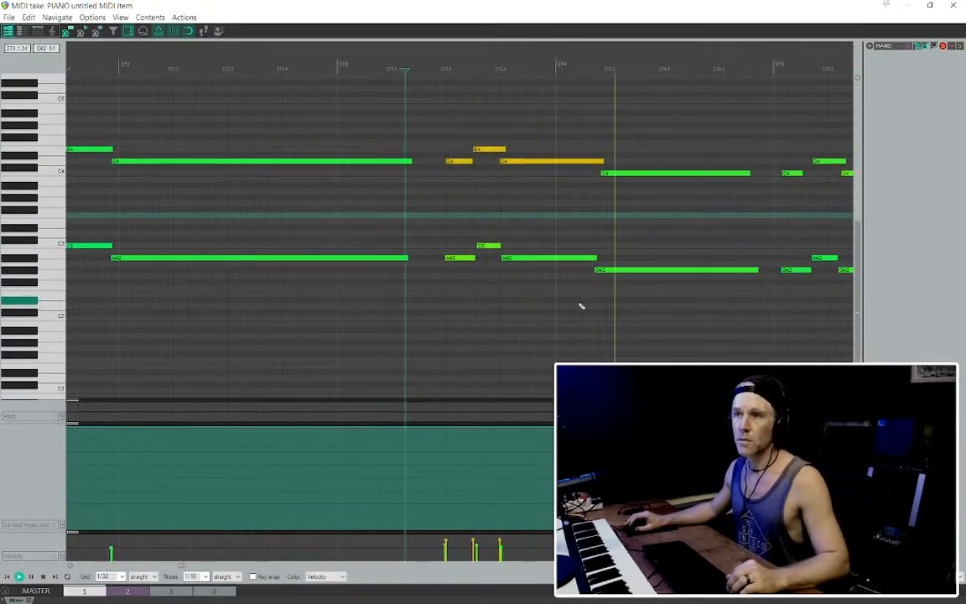
pyautogui.scroll(-4, 595, 307)
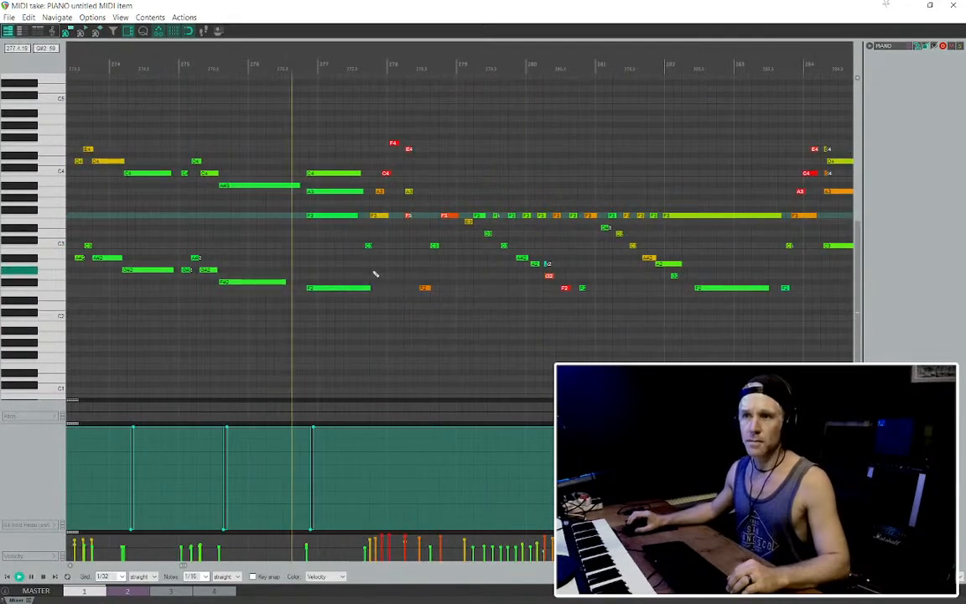
pyautogui.scroll(2, 361, 274)
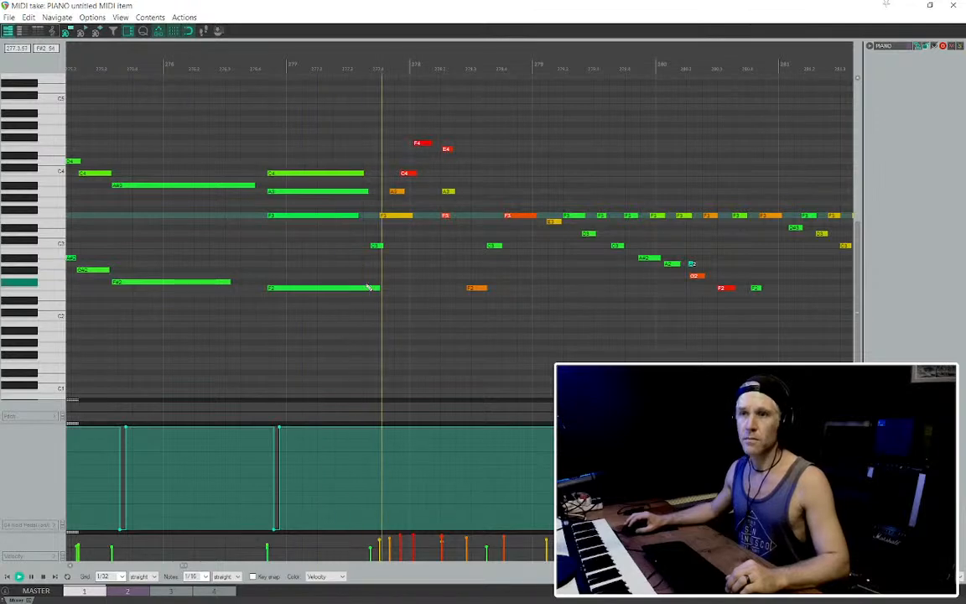
pyautogui.scroll(-2, 418, 272)
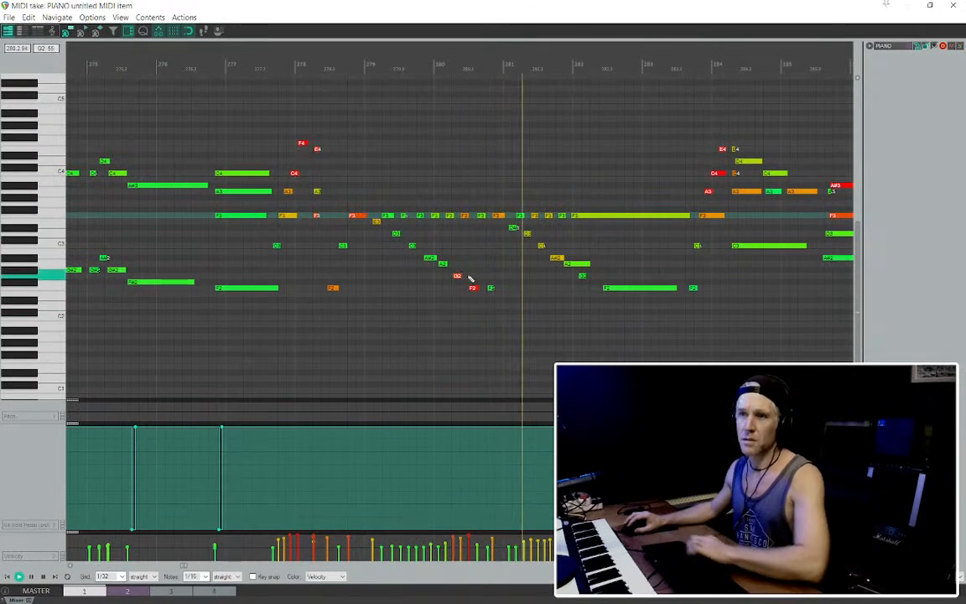
# Raise the D#3 note at the start of measure 281 to E3 and audition the passage from the middle of measure 280
pyautogui.scroll(1, 503, 265)
pyautogui.press('space')
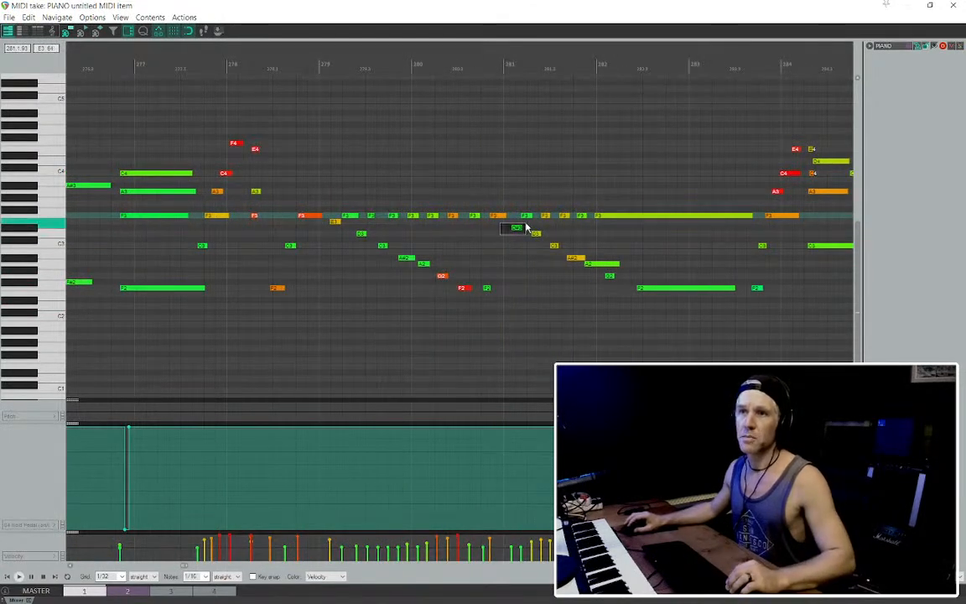
pyautogui.press('Up')
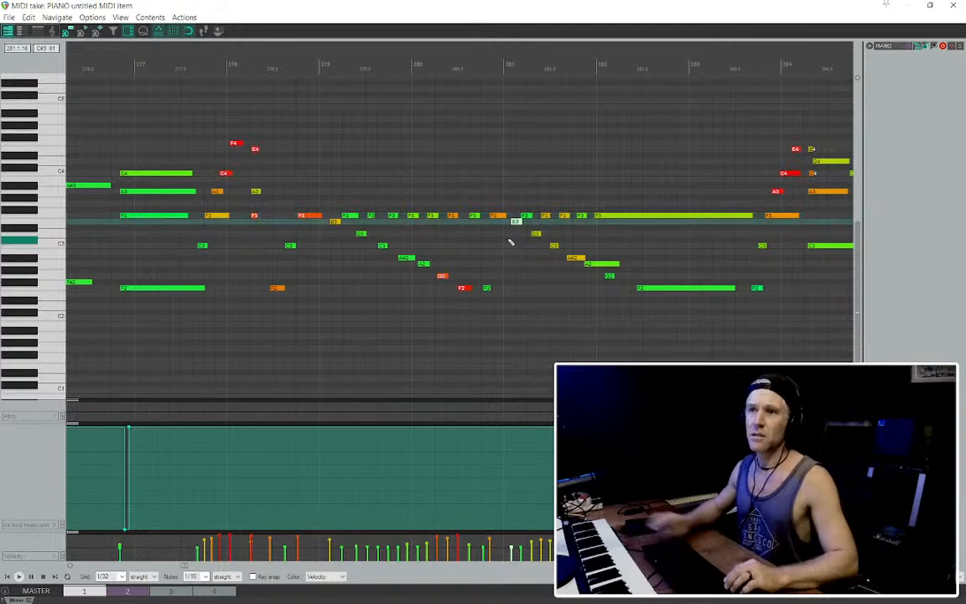
pyautogui.click(470, 241)
pyautogui.press('space')
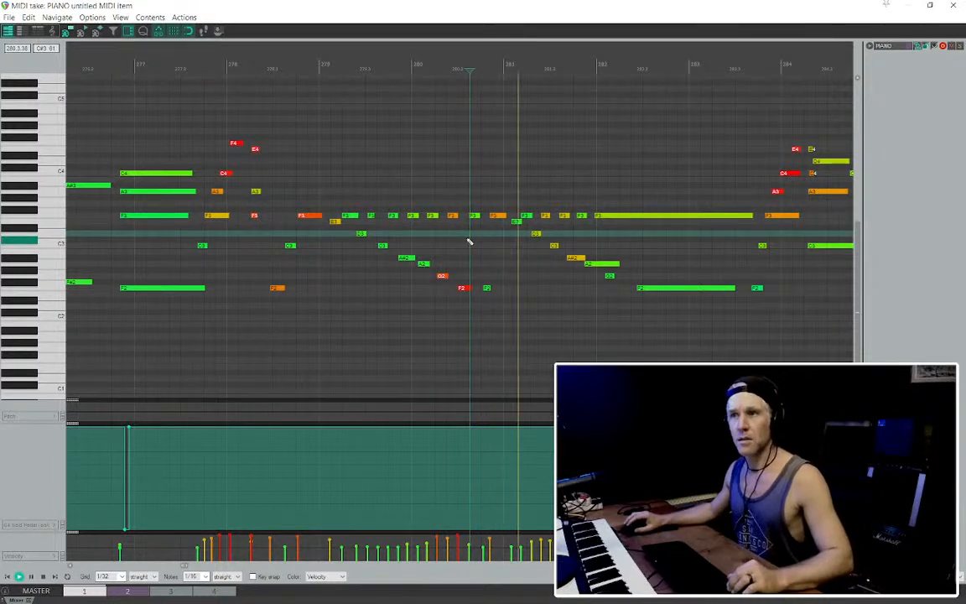
pyautogui.scroll(-1, 538, 287)
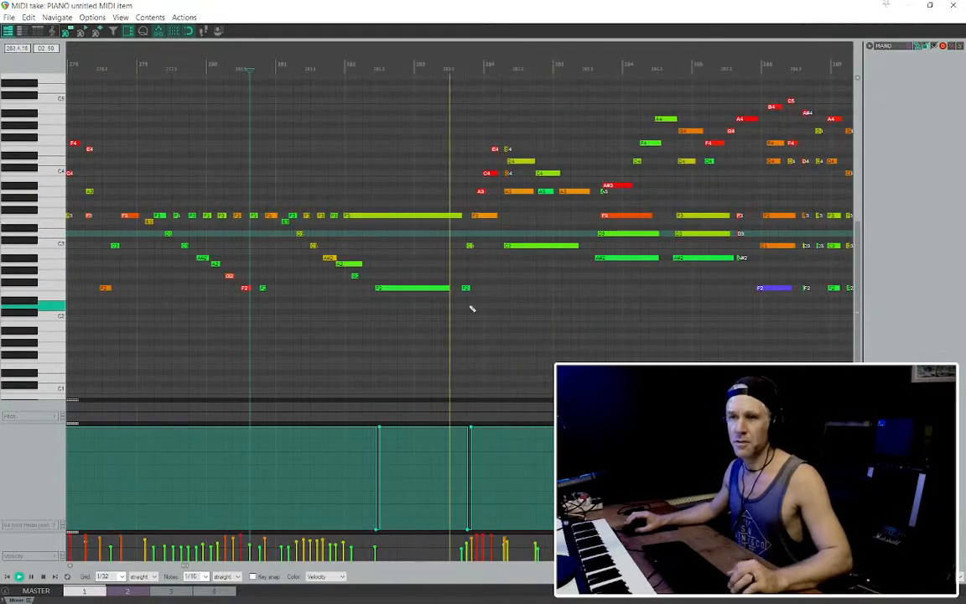
# Delete the short stray E4 and C4 notes at the second beat of measure 284 and audition from late in measure 283
pyautogui.scroll(3, 510, 190)
pyautogui.press('space')
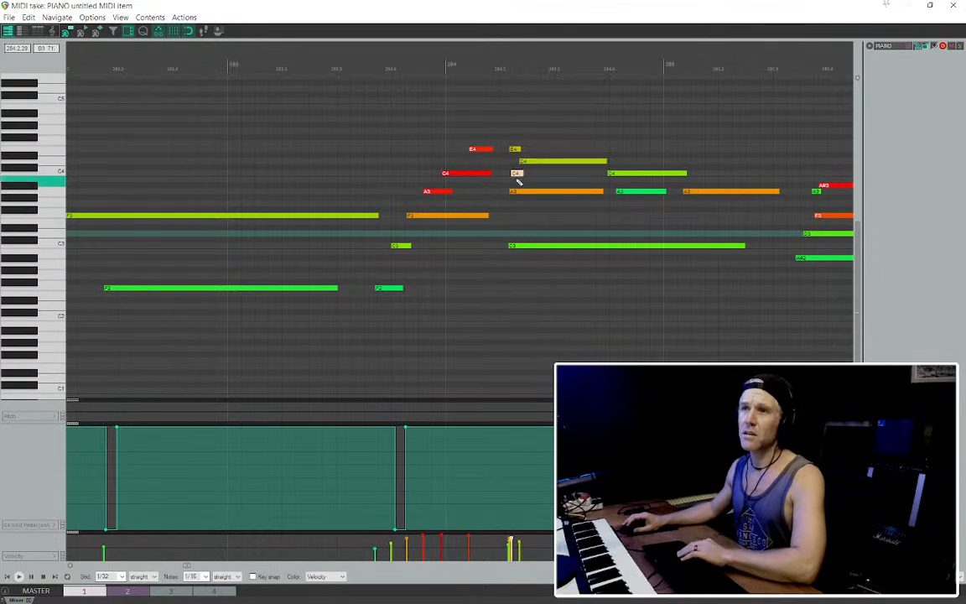
pyautogui.press('space')
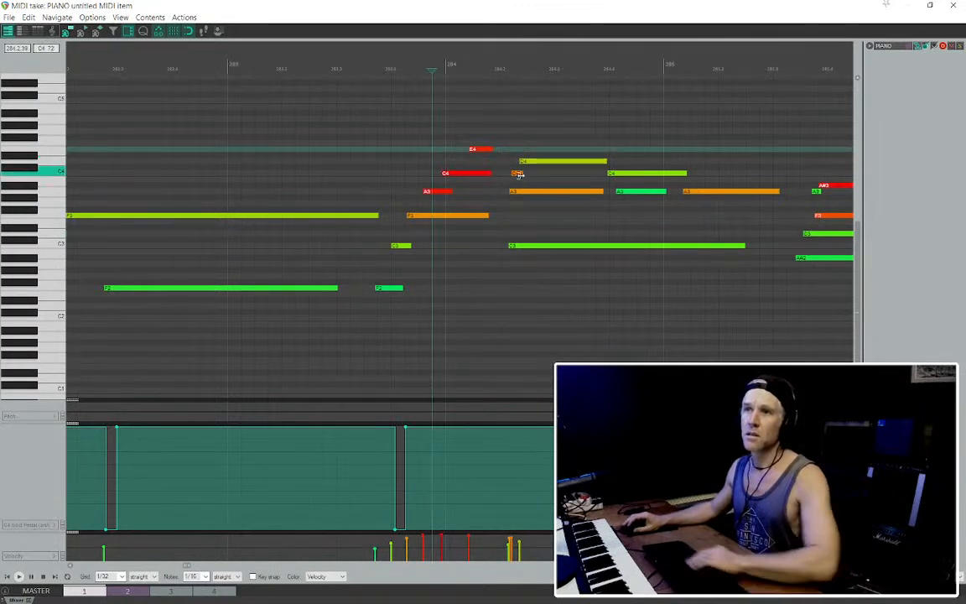
pyautogui.click(372, 162)
pyautogui.press('space')
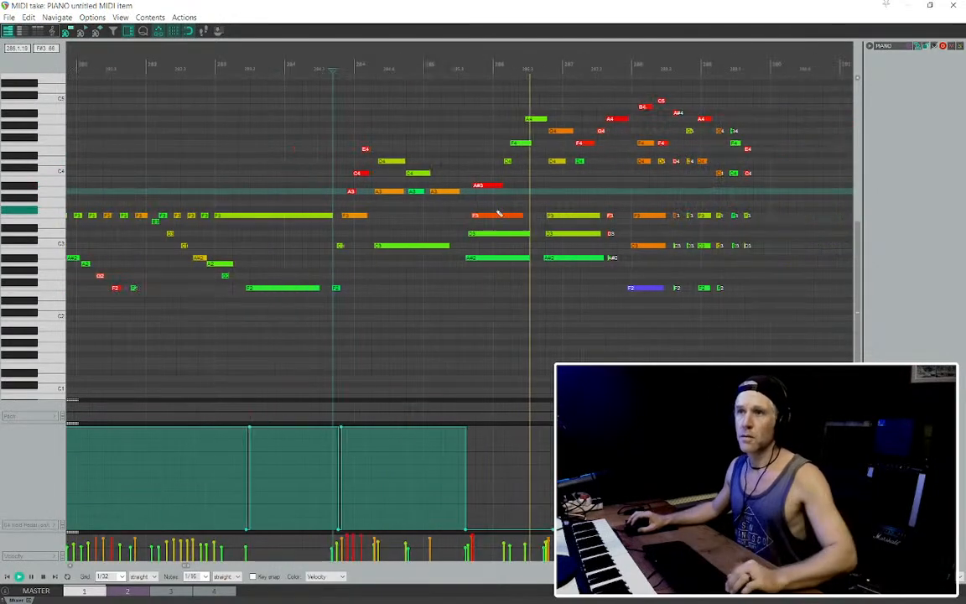
# Try deleting the short A3 note overlapping the A#3 late in measure 285, together with the selected hold pedal event
pyautogui.scroll(3, 422, 210)
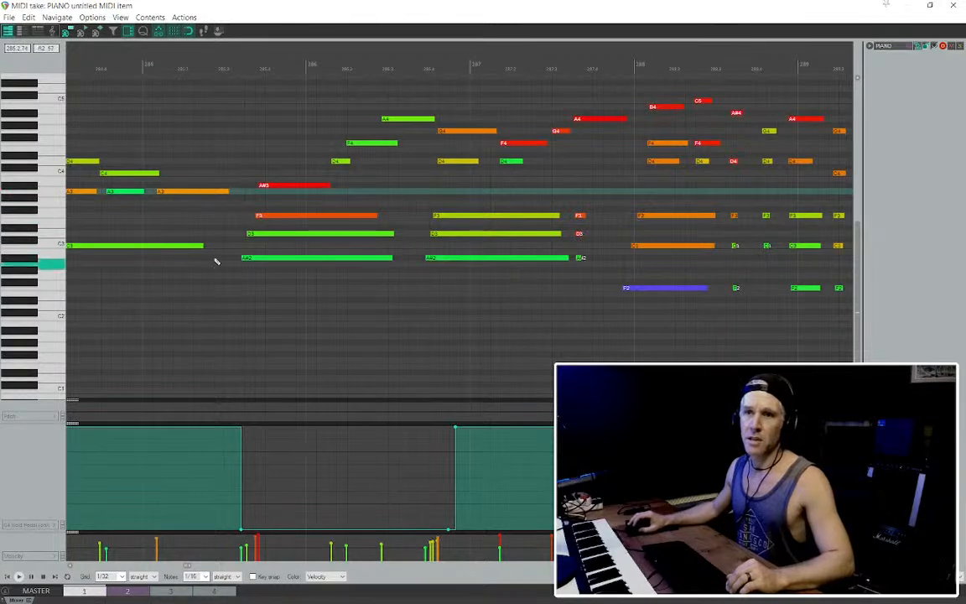
pyautogui.click(197, 299)
pyautogui.click(256, 191)
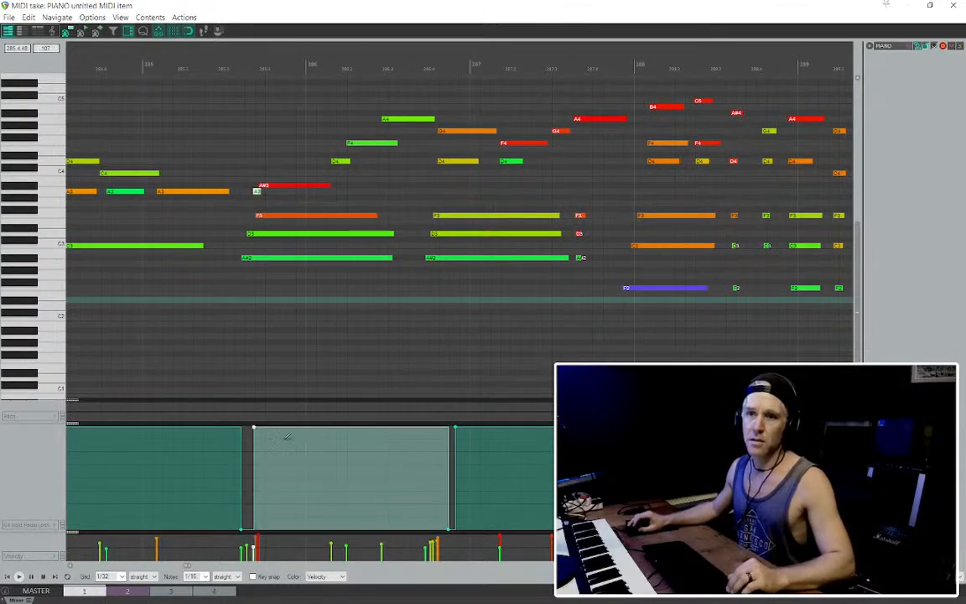
pyautogui.moveTo(257, 191)
pyautogui.mouseDown()
pyautogui.moveTo(242, 192)
pyautogui.moveTo(265, 191)
pyautogui.mouseUp()
pyautogui.scroll(3, 229, 200)
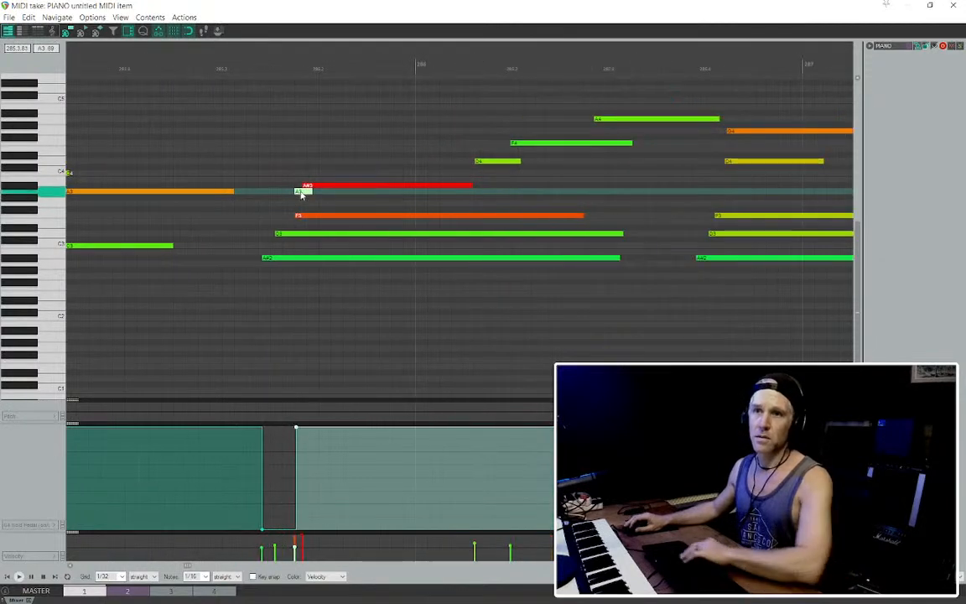
pyautogui.press('Delete')
# Try redrawing the hold pedal from late in measure 285 through measure 286, then undo the drawing and the A3 deletion
pyautogui.moveTo(293, 434)
pyautogui.mouseDown()
pyautogui.moveTo(294, 411)
pyautogui.moveTo(602, 413)
pyautogui.mouseUp()
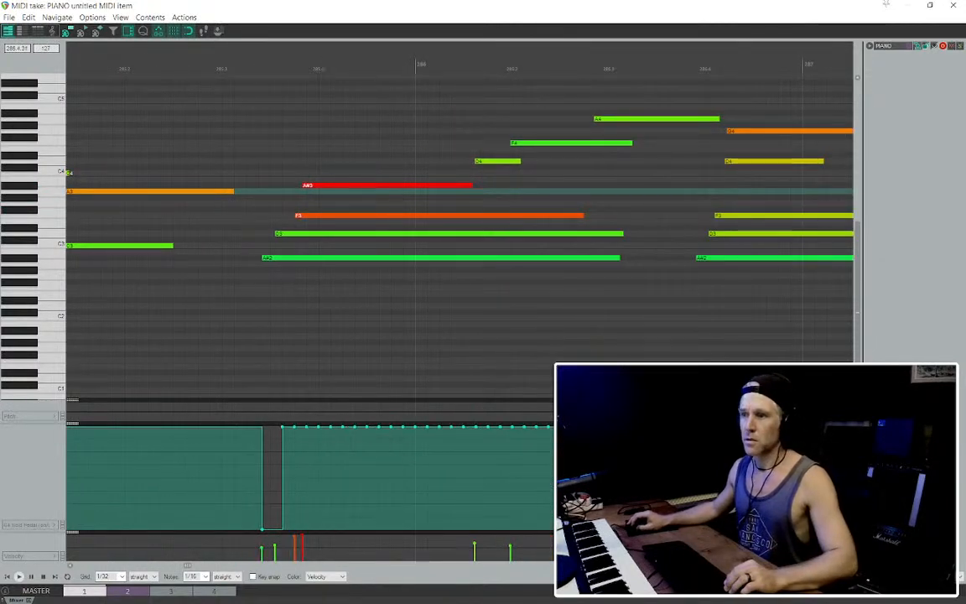
pyautogui.scroll(1, 739, 207)
pyautogui.hotkey('ctrl', 'z')
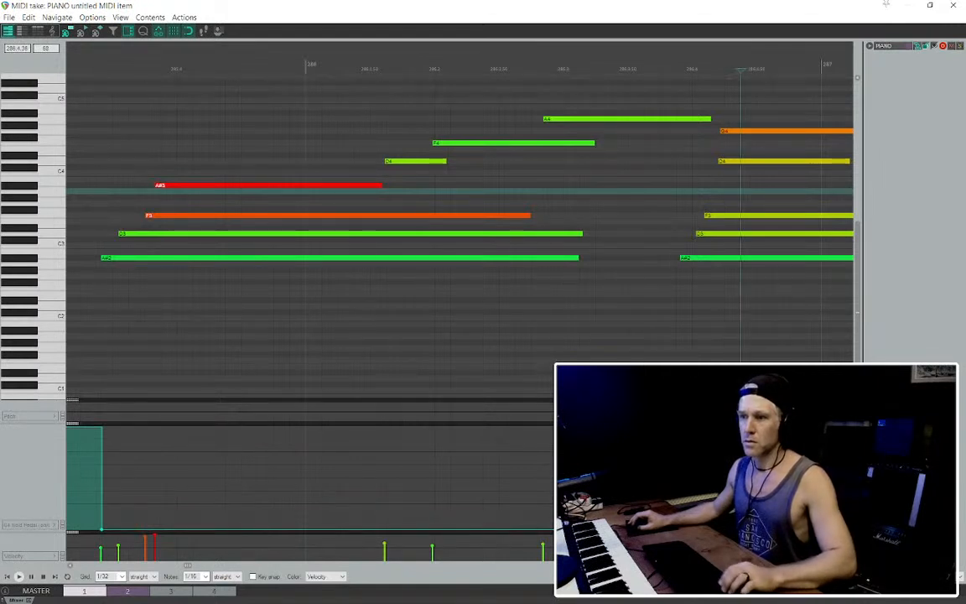
pyautogui.hotkey('ctrl', 'z')
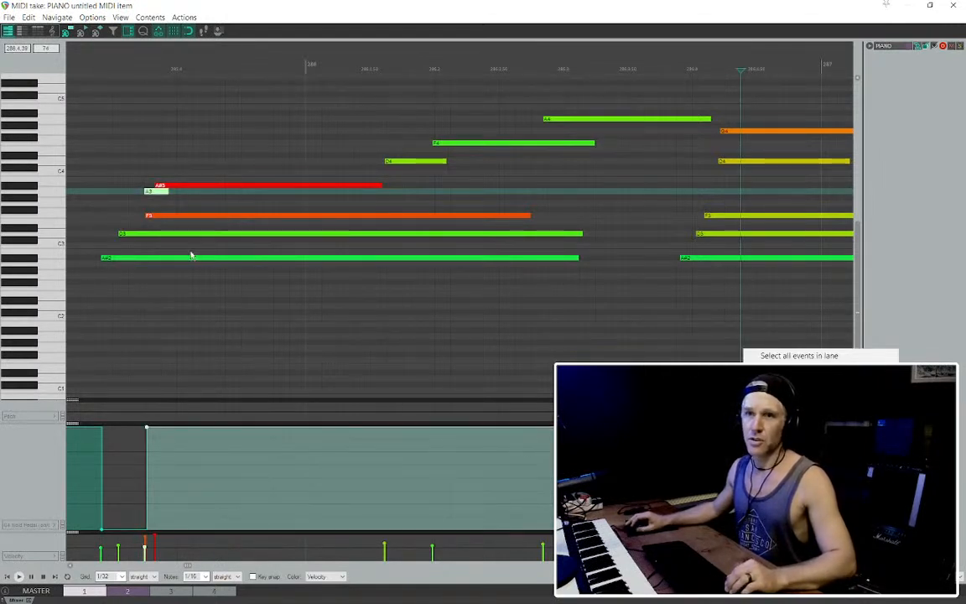
# Delete the A3 note and its pedal event again and try two freehand redraws of the hold pedal, undoing each
pyautogui.press('Delete')
pyautogui.scroll(-2, 374, 327)
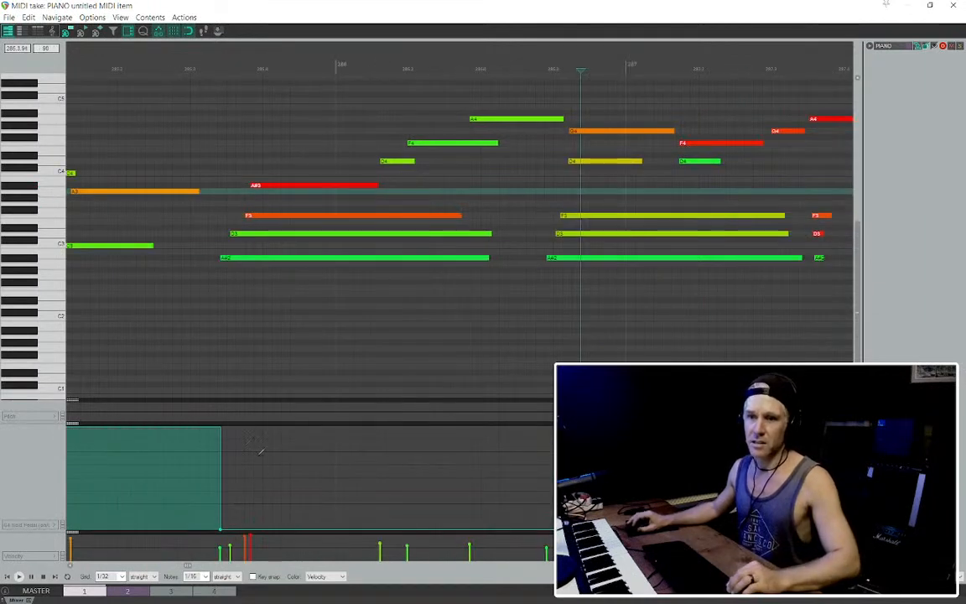
pyautogui.moveTo(241, 436)
pyautogui.mouseDown()
pyautogui.moveTo(243, 409)
pyautogui.moveTo(558, 409)
pyautogui.mouseUp()
pyautogui.hotkey('ctrl', 'z')
pyautogui.moveTo(244, 429)
pyautogui.mouseDown()
pyautogui.moveTo(242, 403)
pyautogui.moveTo(347, 390)
pyautogui.mouseUp()
pyautogui.hotkey('ctrl', 'z')
# Try inserting a hold pedal press just after the A#2 note late in measure 285 and extending it, then undo the pedal edits
pyautogui.moveTo(228, 438); pyautogui.dragTo(239, 375)
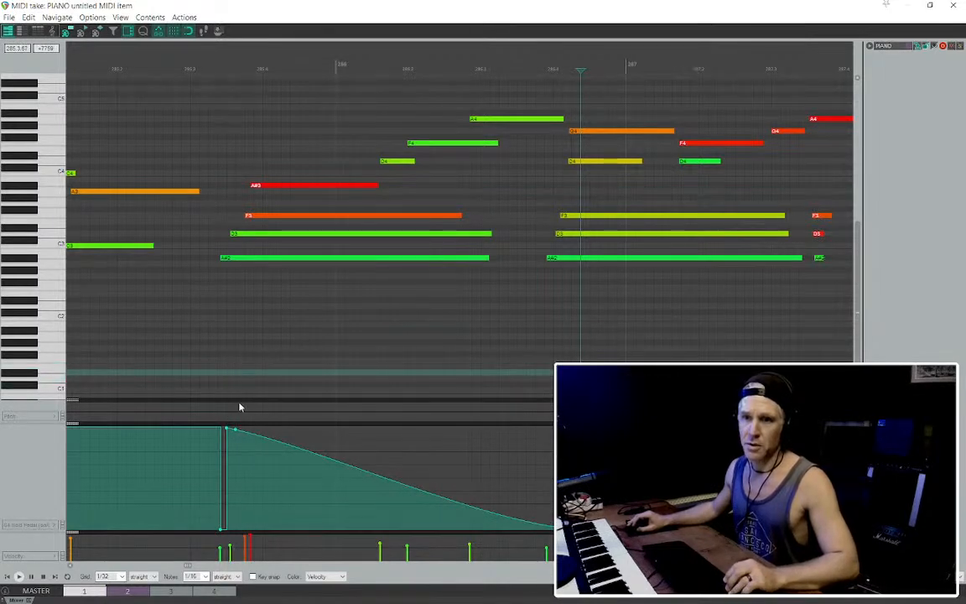
pyautogui.moveTo(236, 430)
pyautogui.mouseDown()
pyautogui.moveTo(233, 457)
pyautogui.moveTo(233, 444)
pyautogui.moveTo(265, 444)
pyautogui.moveTo(236, 442)
pyautogui.moveTo(243, 437)
pyautogui.moveTo(280, 428)
pyautogui.moveTo(546, 428)
pyautogui.mouseUp()
pyautogui.hotkey('ctrl', 'z')
pyautogui.hotkey('ctrl', 'z')
pyautogui.hotkey('ctrl', 'z')
# Place the edit cursor at the pedal lift late in measure 285, then revert the redrawn hold pedal and the A3 deletion
pyautogui.click(220, 308)
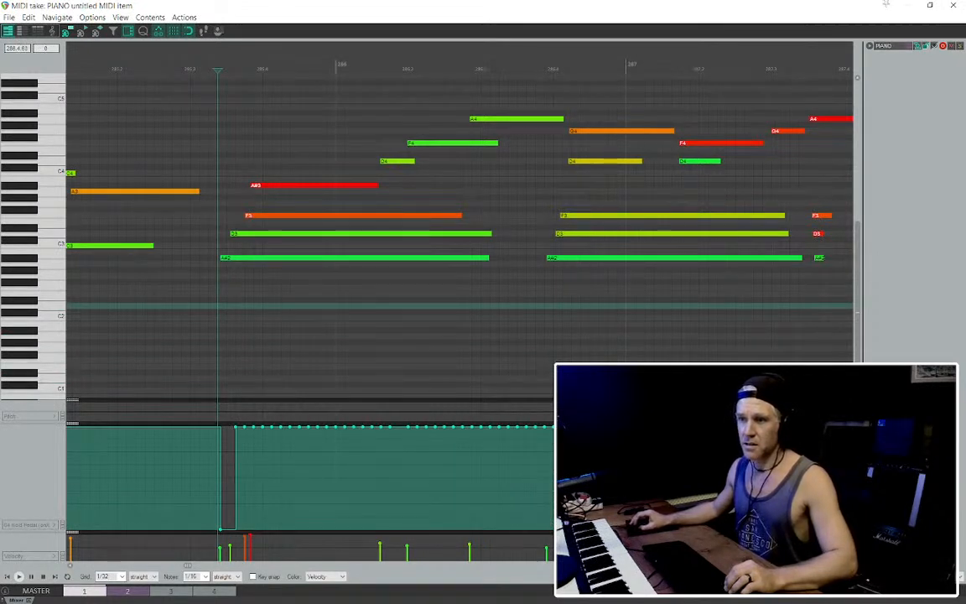
pyautogui.hotkey('ctrl', 'z')
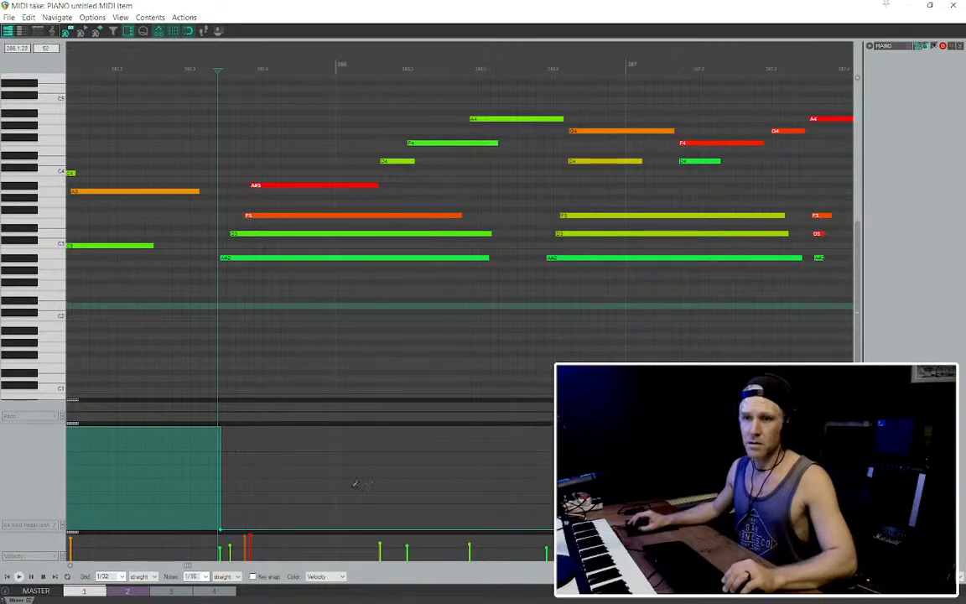
pyautogui.hotkey('ctrl', 'shift', 'z')
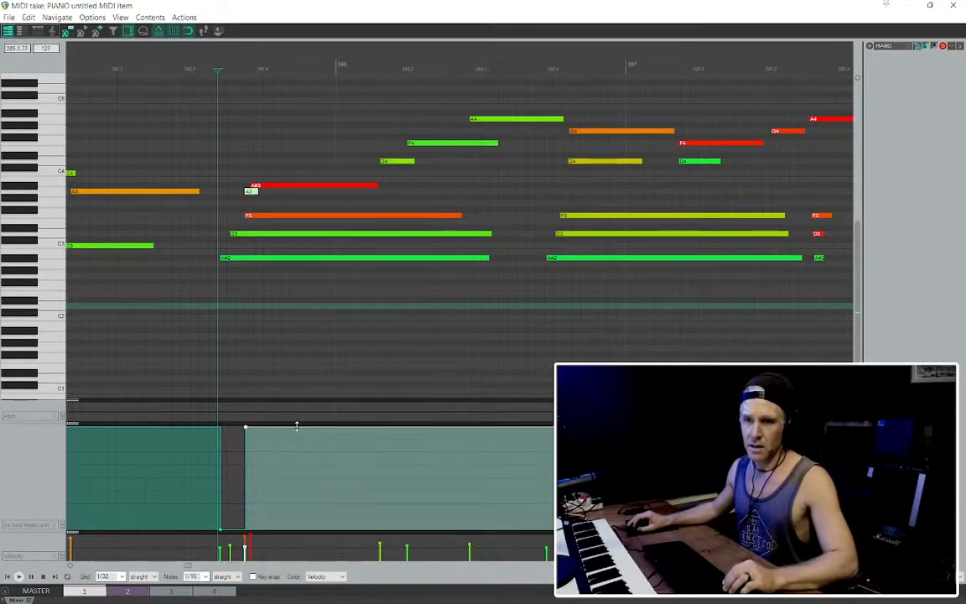
# Delete the stray A3 note late in measure 285 with its pedal press, redraw the hold pedal through measure 286 and play it back
pyautogui.scroll(3, 210, 289)
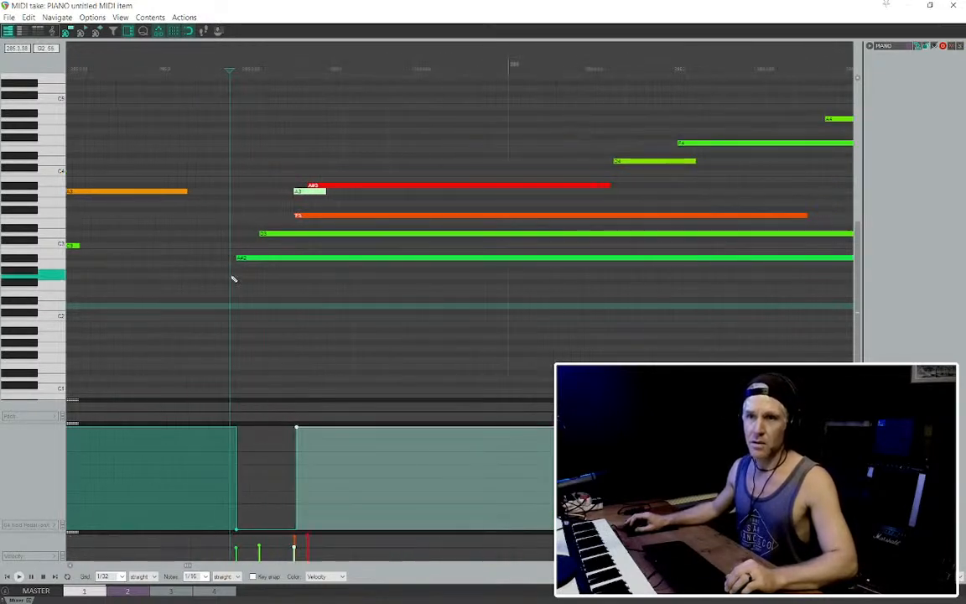
pyautogui.click(308, 184)
pyautogui.click(302, 192)
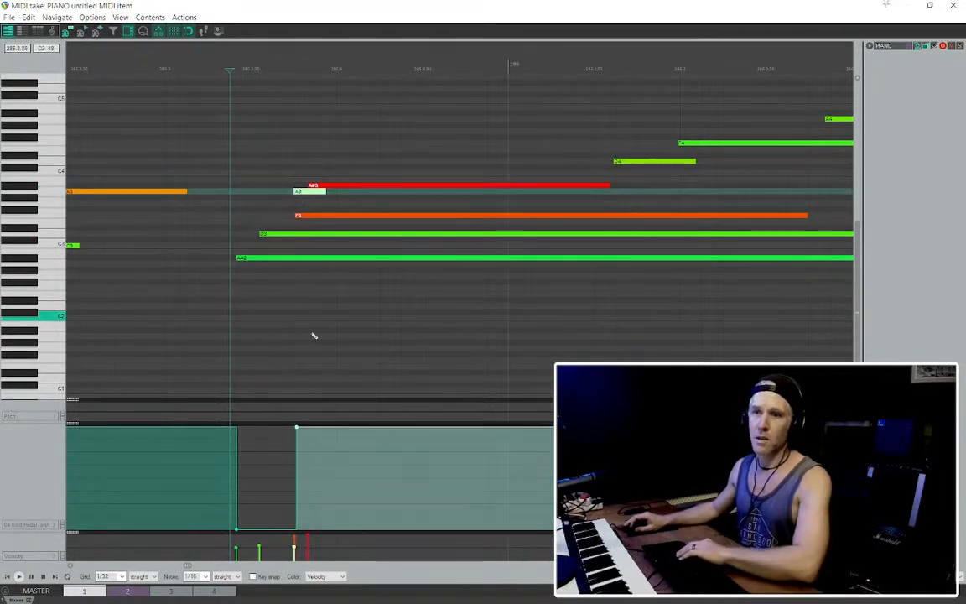
pyautogui.press('Delete')
pyautogui.scroll(-2, 266, 447)
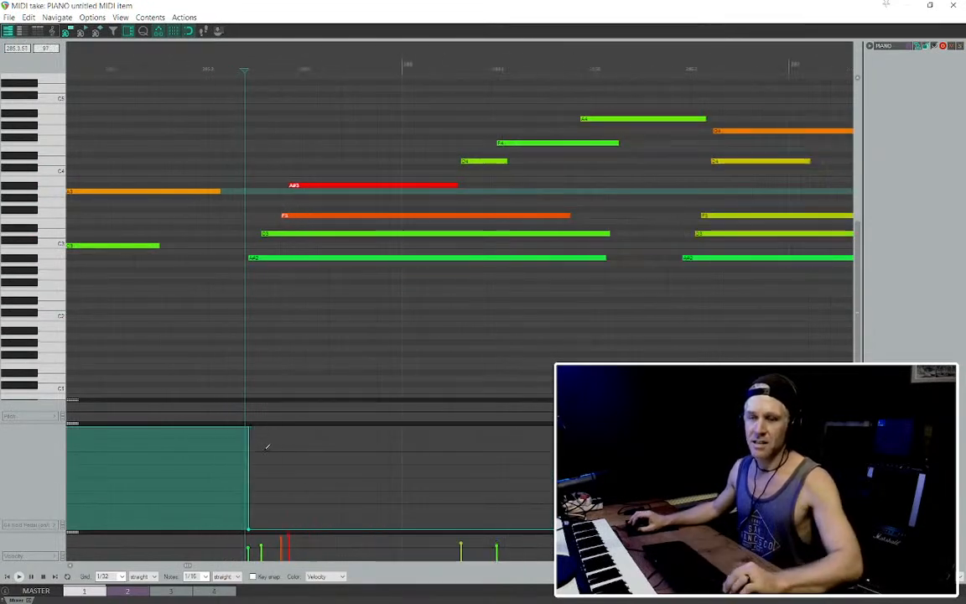
pyautogui.moveTo(267, 434)
pyautogui.mouseDown()
pyautogui.moveTo(266, 414)
pyautogui.moveTo(552, 411)
pyautogui.mouseUp()
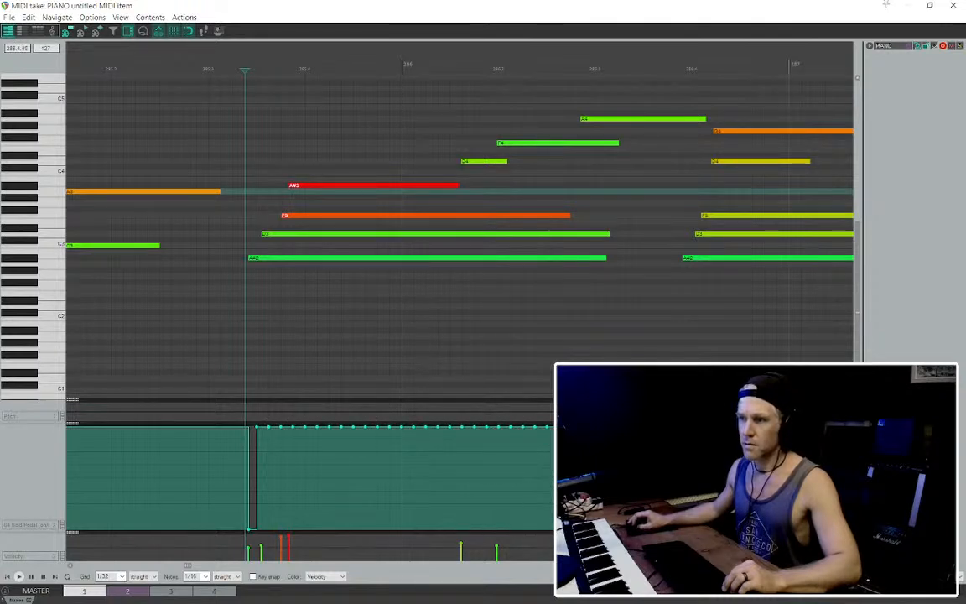
pyautogui.press('space')
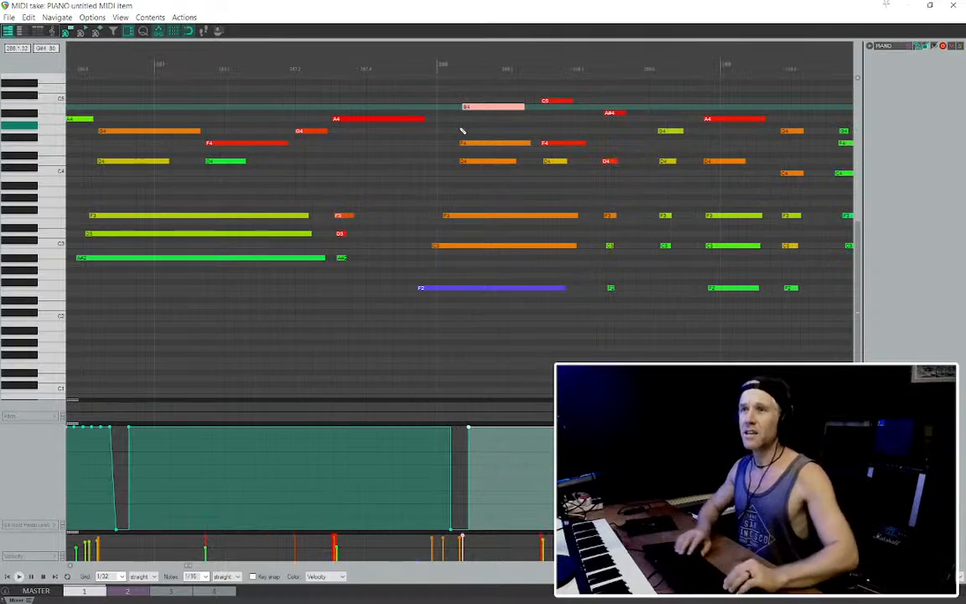
# Raise the B4 note at the start of measure 288 to C5 and lower the velocities of both C5 notes in that measure
pyautogui.press('space')
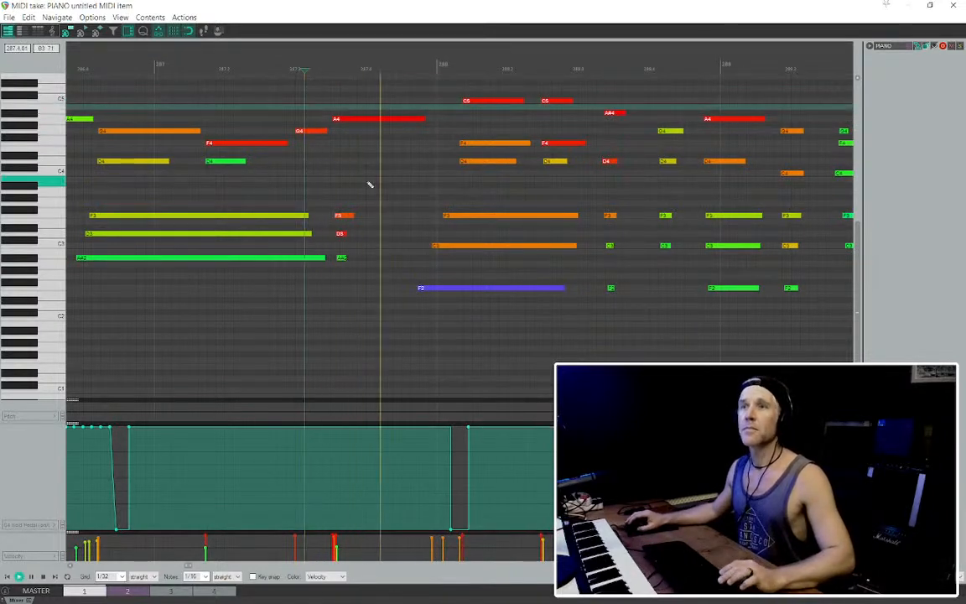
pyautogui.moveTo(481, 101); pyautogui.dragTo(480, 113)
pyautogui.moveTo(544, 101); pyautogui.dragTo(544, 103)
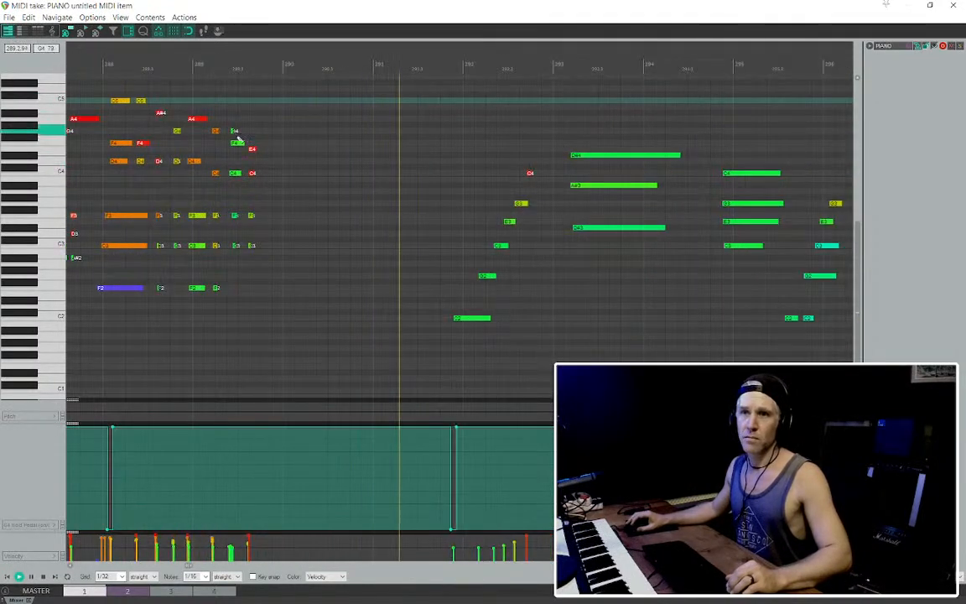
# Stretch the phrase ending from measure 288 so its last two chords fall in measures 290 and 291, and play it from late measure 287
pyautogui.press('space')
pyautogui.press('space')
pyautogui.moveTo(364, 317); pyautogui.dragTo(250, 136)
pyautogui.moveTo(344, 147); pyautogui.dragTo(387, 148)
pyautogui.moveTo(379, 285); pyautogui.dragTo(282, 114)
pyautogui.moveTo(388, 149); pyautogui.dragTo(554, 151)
pyautogui.click(164, 166)
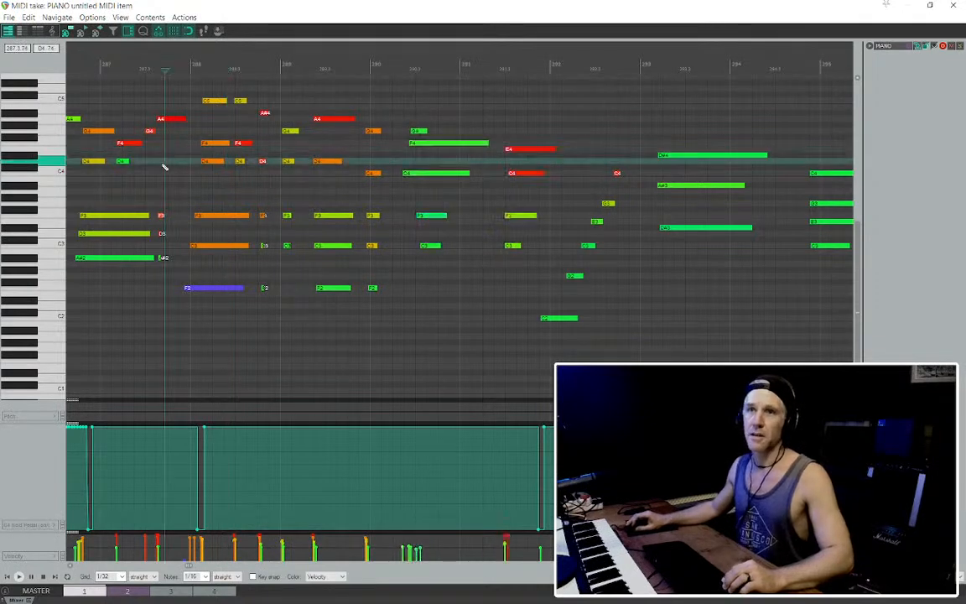
pyautogui.press('space')
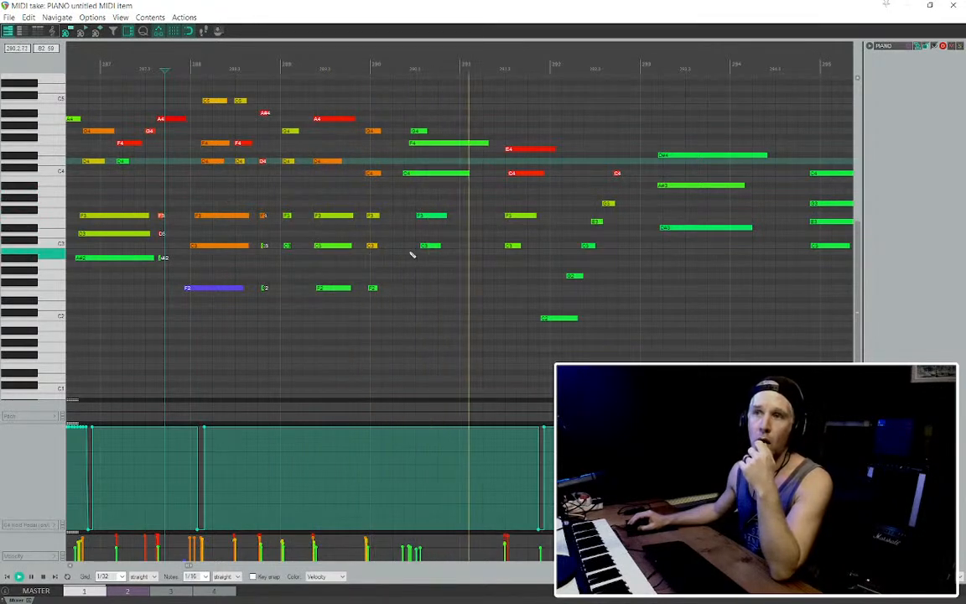
pyautogui.press('space')
# Play from the start of measure 288 and raise the velocity of the long F2 bass note there
pyautogui.click(184, 241)
pyautogui.scroll(3, 184, 241)
pyautogui.press('space')
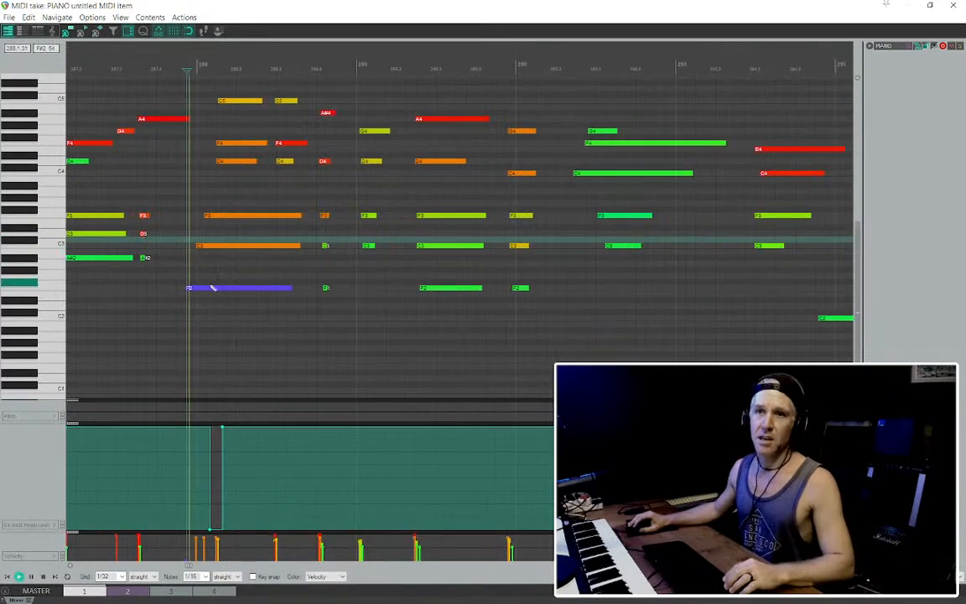
pyautogui.moveTo(223, 288); pyautogui.dragTo(221, 272)
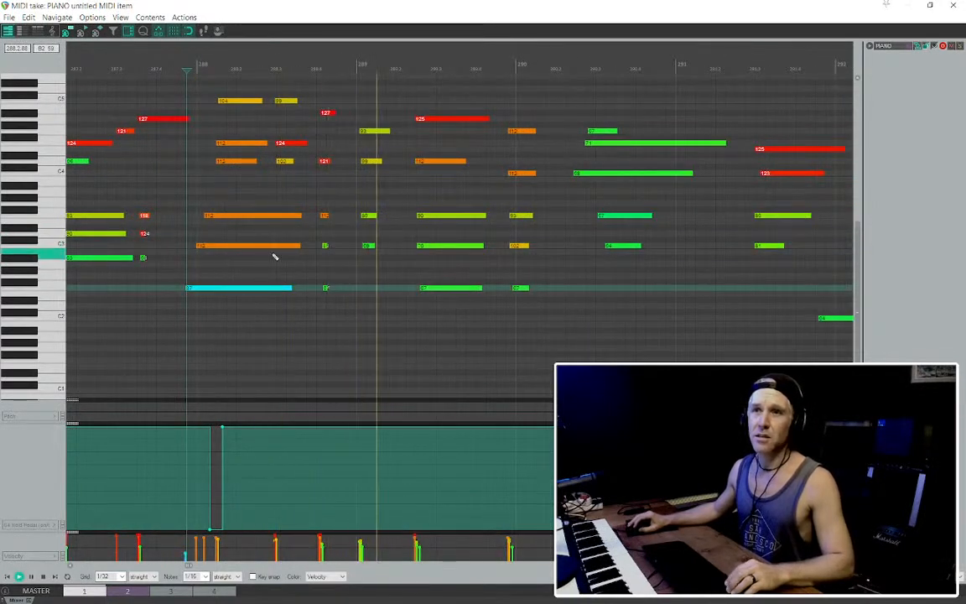
pyautogui.moveTo(280, 273); pyautogui.dragTo(280, 266)
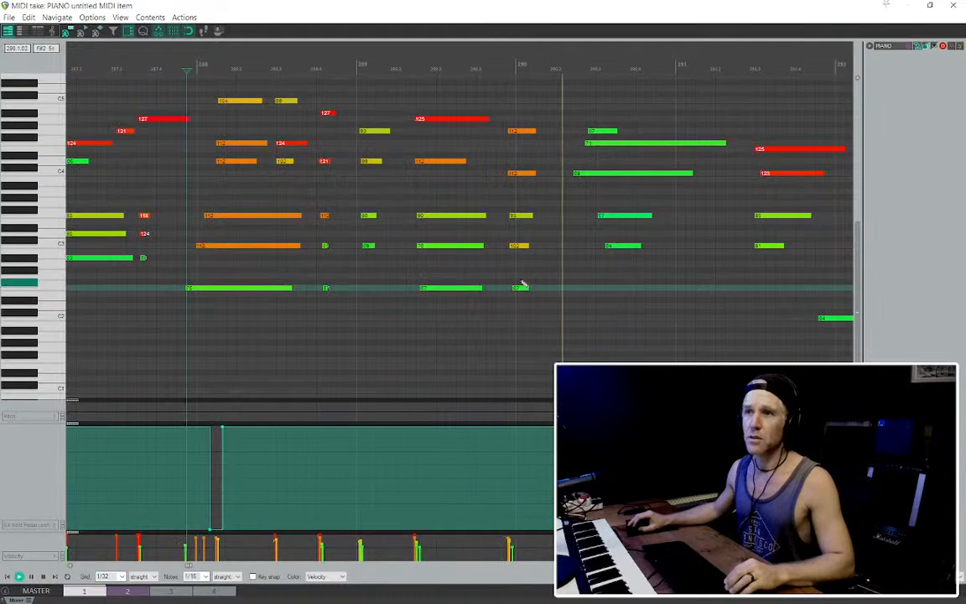
# Copy the F2 bass note from measure 289 to C2 beneath the chord in measure 290 and listen to it
pyautogui.moveTo(453, 290); pyautogui.dragTo(607, 323)
pyautogui.click(562, 301)
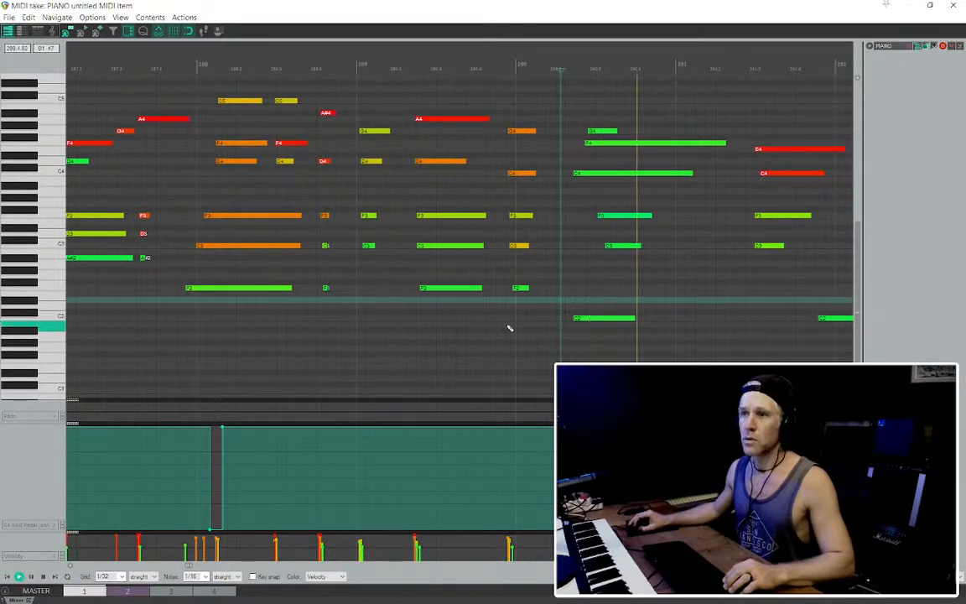
pyautogui.click(396, 324)
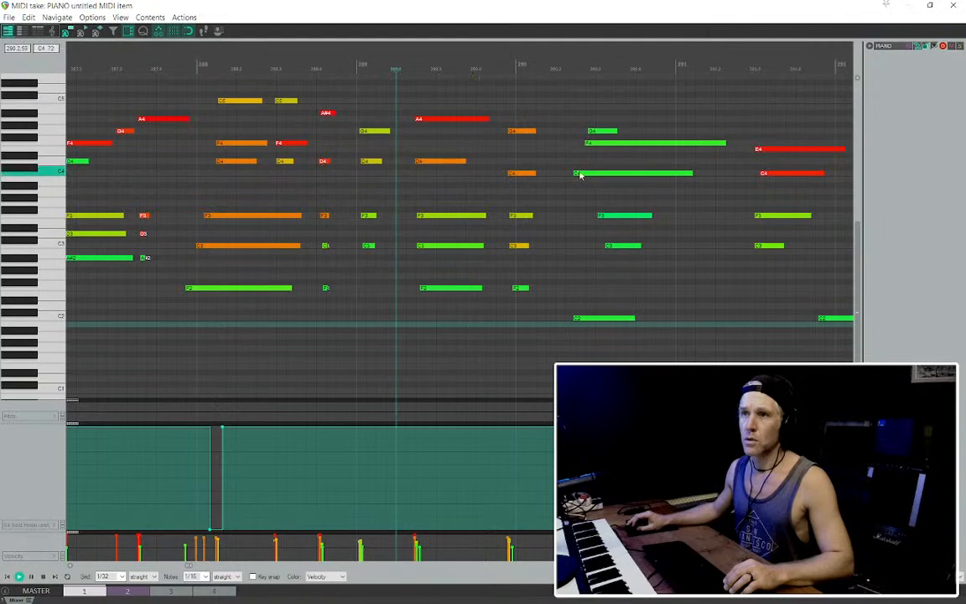
# Delete the G4 and C4 notes from the chord in measure 290, playing the passage back after each deletion
pyautogui.click(597, 131)
pyautogui.press('Delete')
pyautogui.click(509, 145)
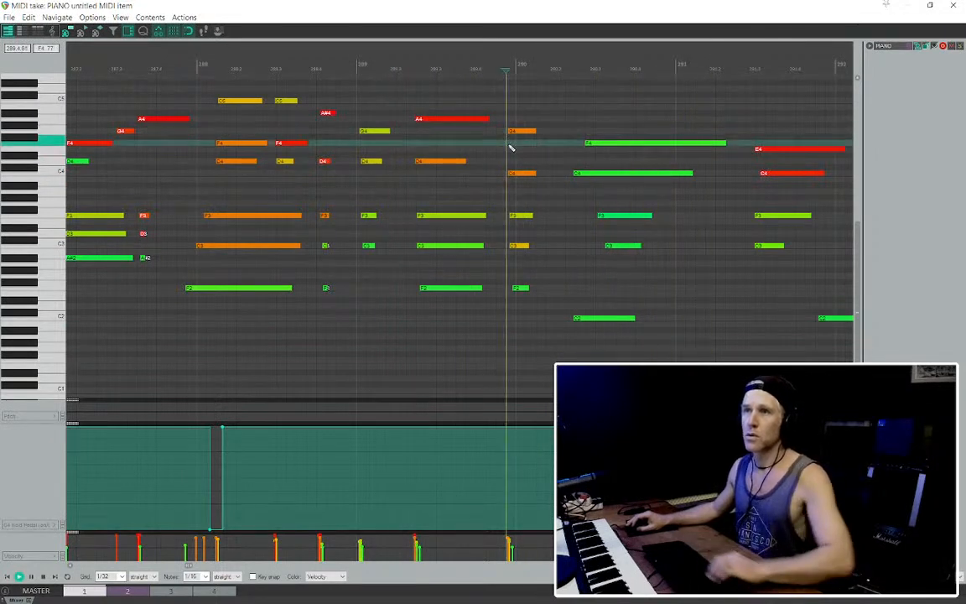
pyautogui.click(586, 174)
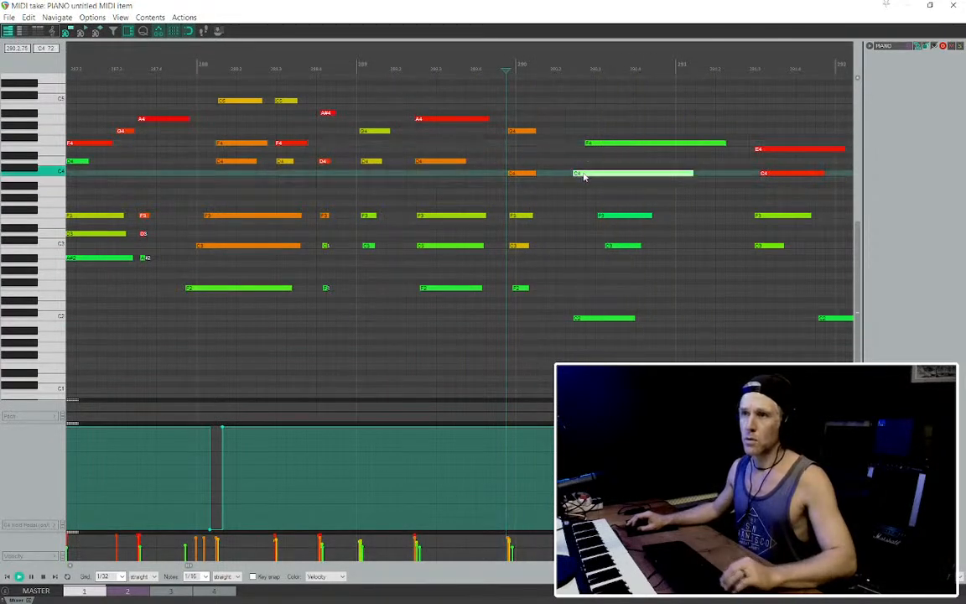
pyautogui.press('Delete')
pyautogui.click(497, 159)
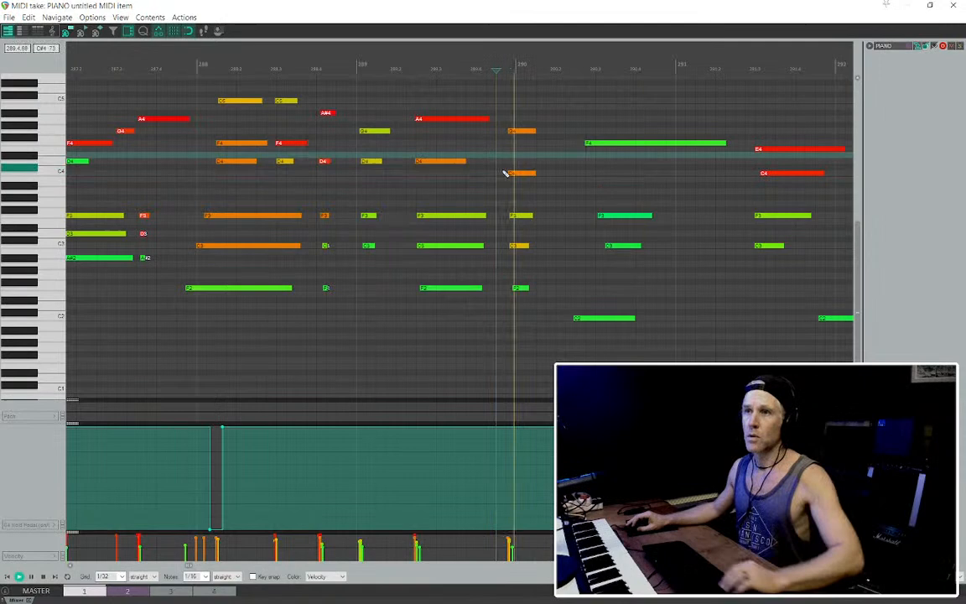
# Delete the F3 and C3 notes from the chord in measure 290 and extend the start of its F4 note slightly earlier
pyautogui.click(604, 216)
pyautogui.press('Delete')
pyautogui.click(613, 246)
pyautogui.press('Delete')
pyautogui.click(507, 193)
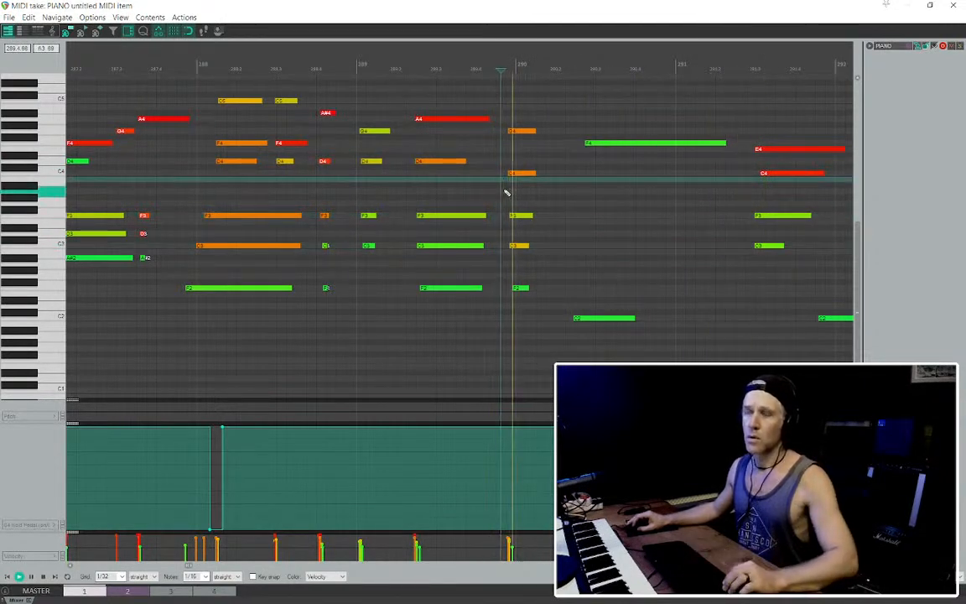
pyautogui.moveTo(585, 146); pyautogui.dragTo(567, 146)
pyautogui.click(541, 126)
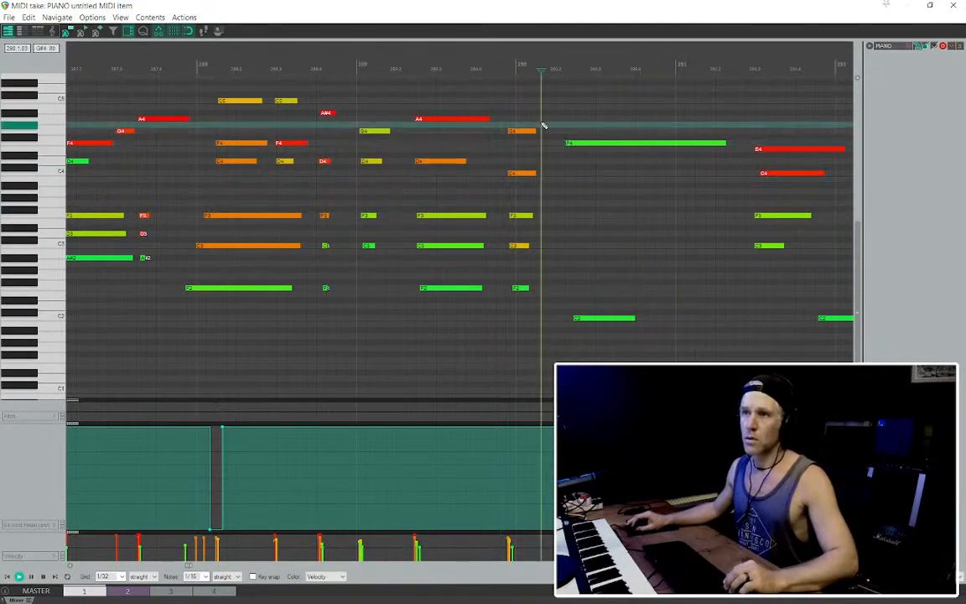
# Replace the C4, F3 and C3 under the E4 in measure 291 with one C2 held into measure 292, removing the C2 that follows
pyautogui.scroll(-2, 594, 329)
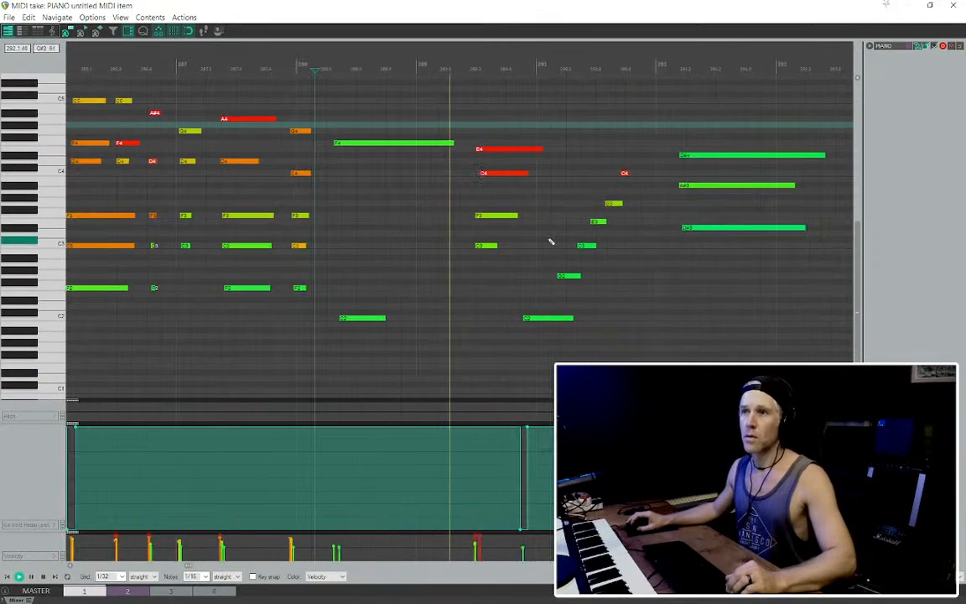
pyautogui.moveTo(500, 210); pyautogui.dragTo(492, 320)
pyautogui.press('Delete')
pyautogui.press('space')
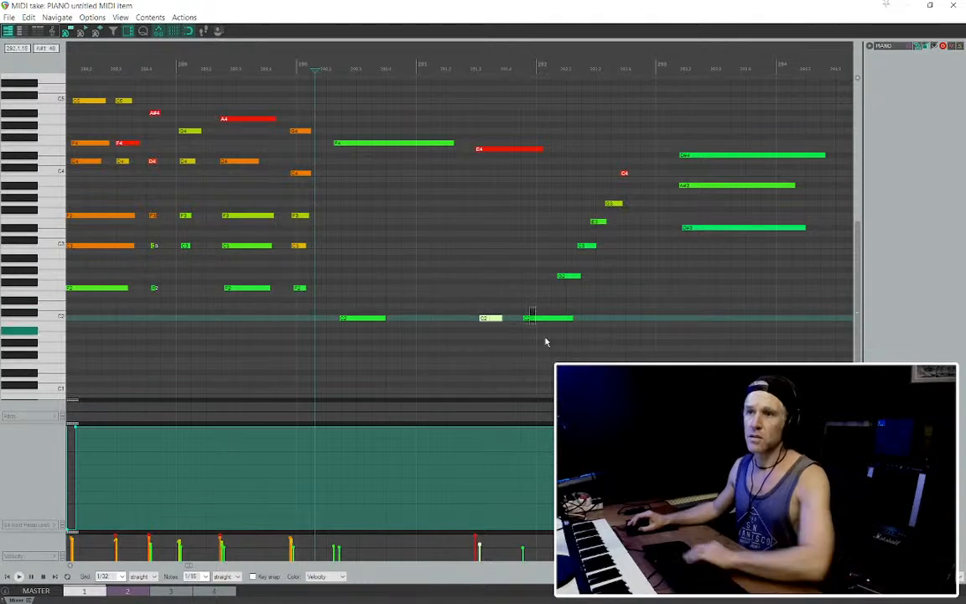
pyautogui.click(313, 318)
pyautogui.press('space')
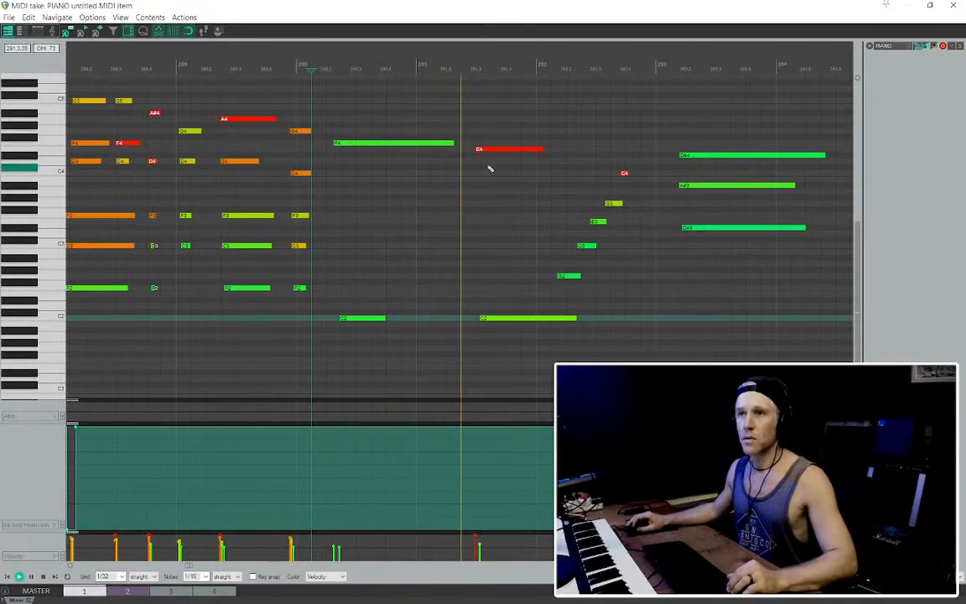
# Lower the velocities of the loud E4 note in measure 291 and the C4 note ending the run in measure 292
pyautogui.moveTo(487, 150); pyautogui.dragTo(492, 172)
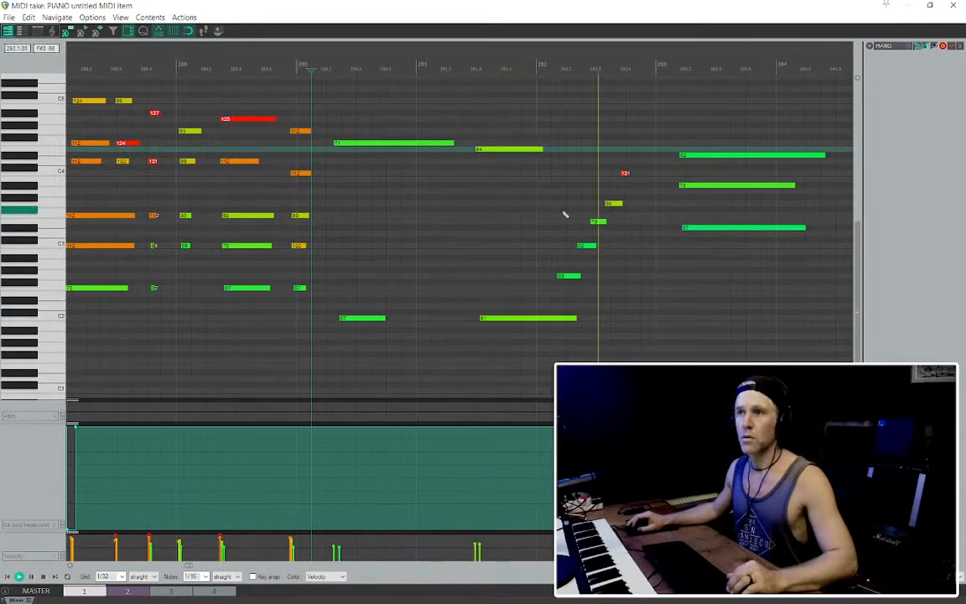
pyautogui.click(628, 172)
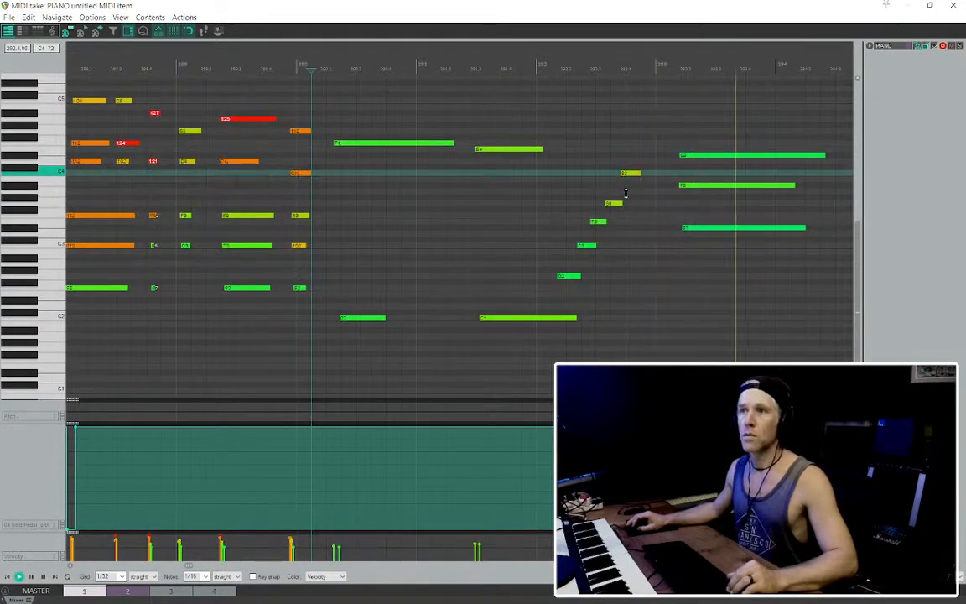
pyautogui.click(325, 199)
# Delete the C2 note under the E4 in measure 291 and lengthen the measure 290 C2 to the start of measure 292
pyautogui.scroll(-2, 336, 213)
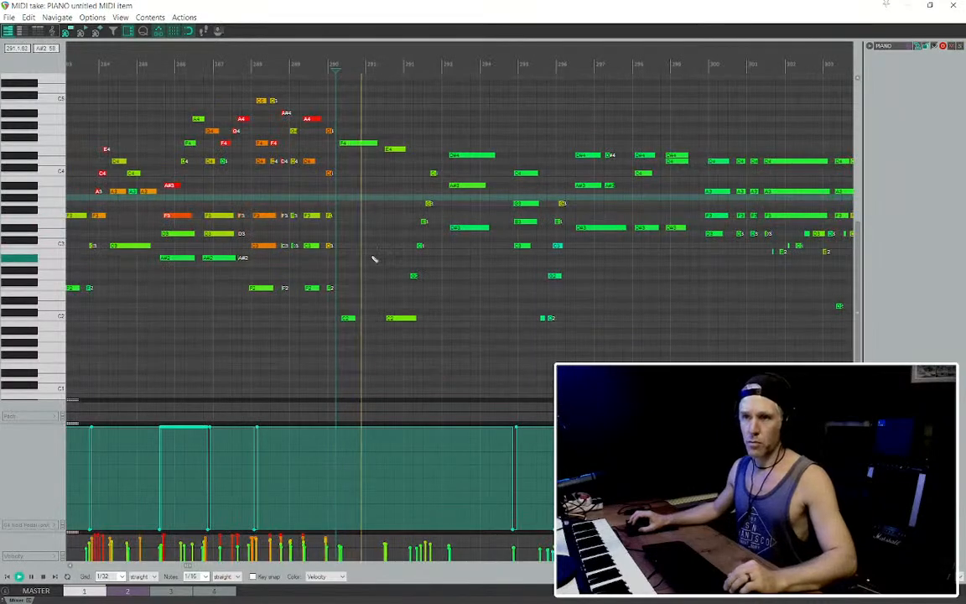
pyautogui.scroll(1, 370, 257)
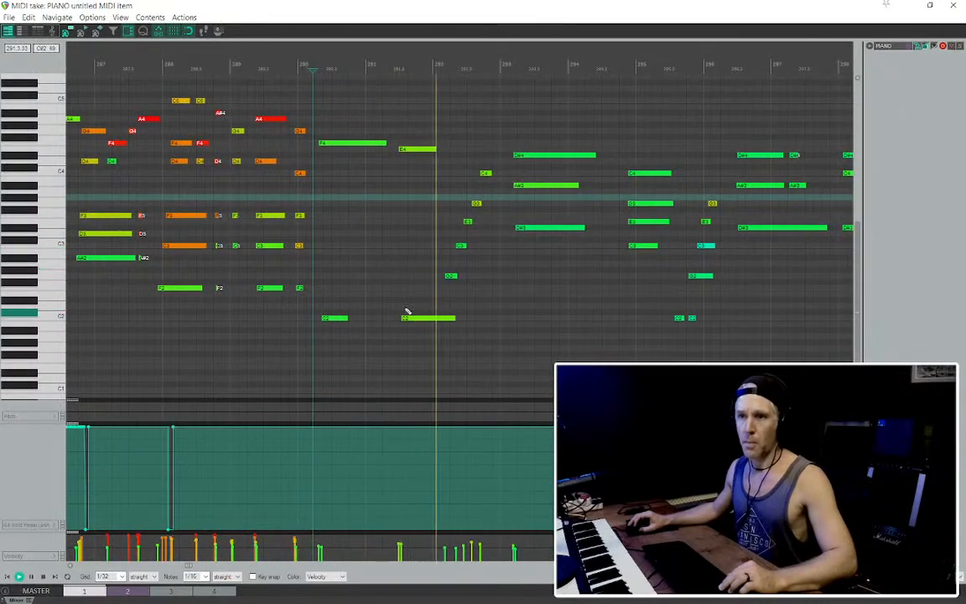
pyautogui.moveTo(418, 333); pyautogui.dragTo(419, 335)
pyautogui.press('Delete')
pyautogui.moveTo(347, 318); pyautogui.dragTo(442, 317)
# Delete the D#4, A#3 and D#3 chord in measure 293 and play back from the start of measure 292
pyautogui.scroll(-2, 475, 288)
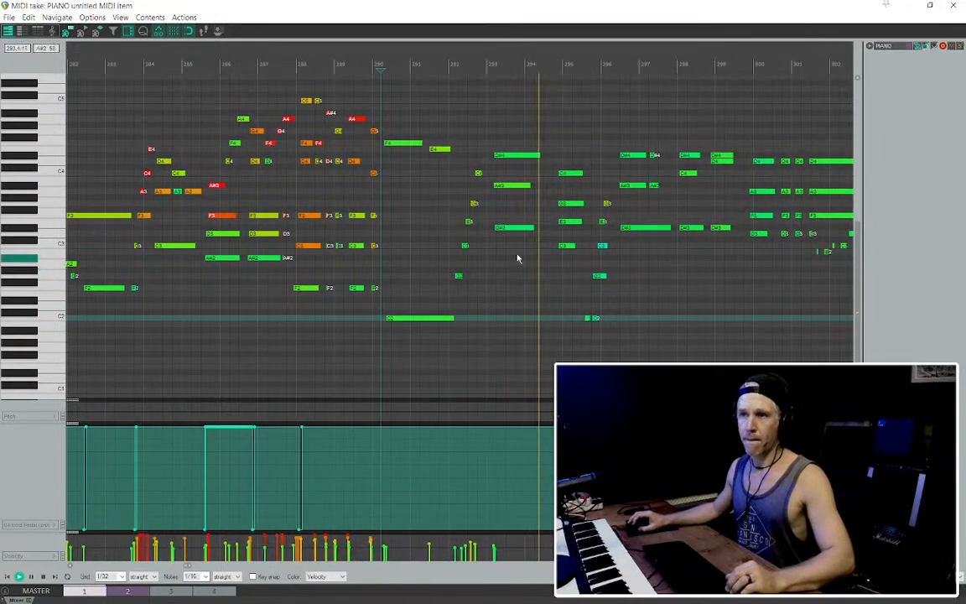
pyautogui.moveTo(520, 261); pyautogui.dragTo(509, 137)
pyautogui.press('Delete')
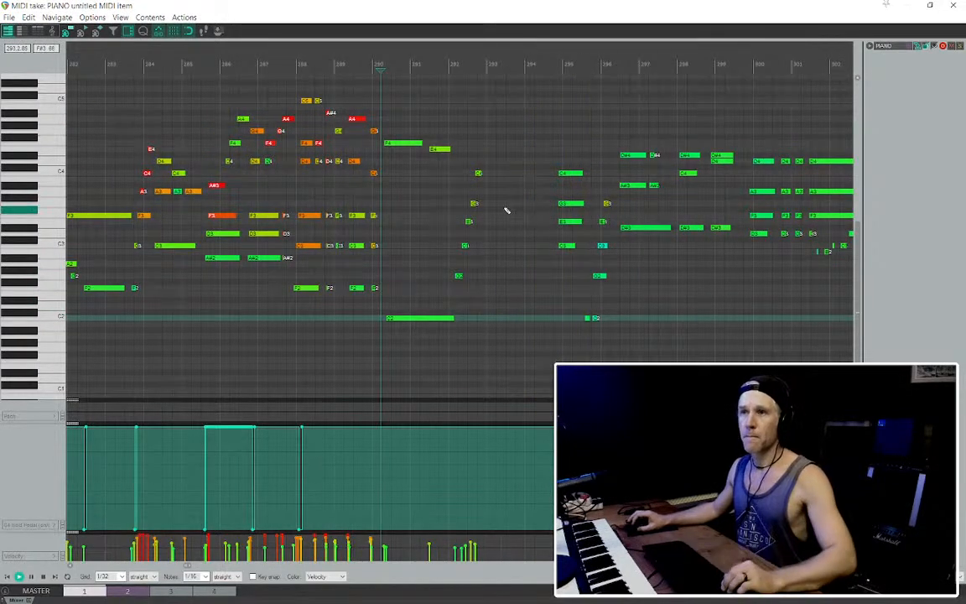
pyautogui.click(454, 193)
pyautogui.press('space')
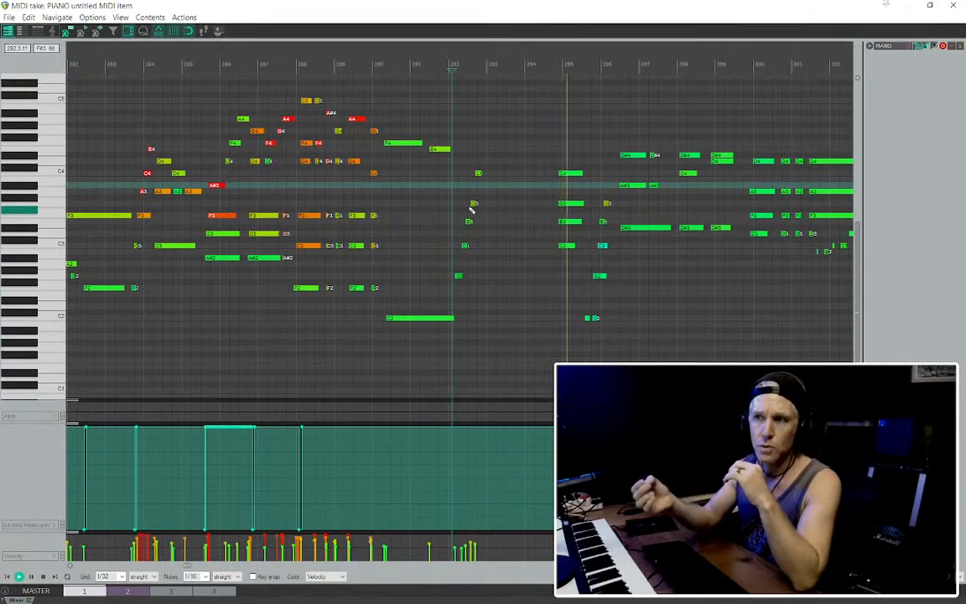
# Delete the rising run of C2, G2, C3, E3 and G3 notes late in measure 295
pyautogui.scroll(3, 488, 238)
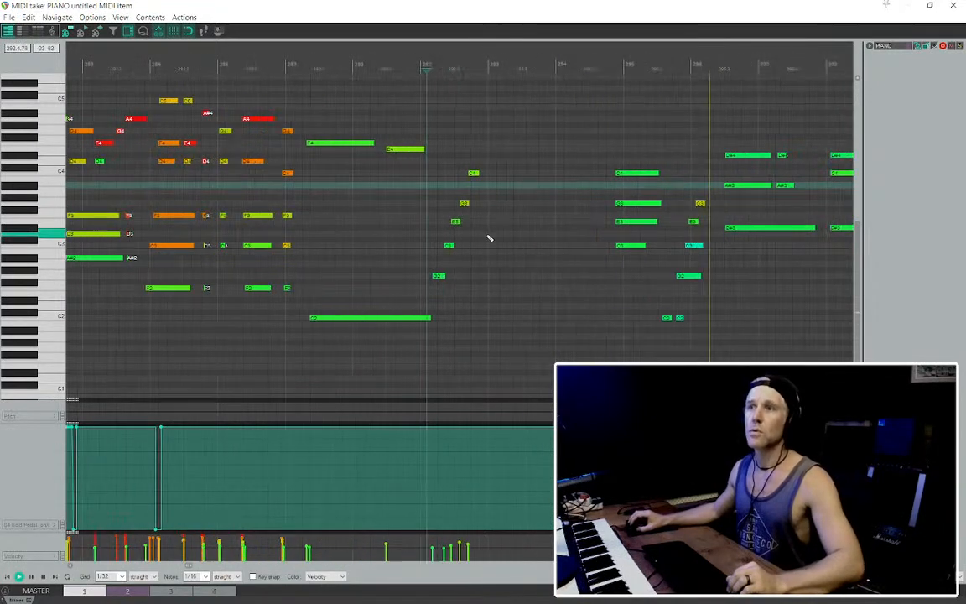
pyautogui.hscroll(2, 589, 249)
pyautogui.moveTo(553, 339); pyautogui.dragTo(587, 215)
pyautogui.press('Delete')
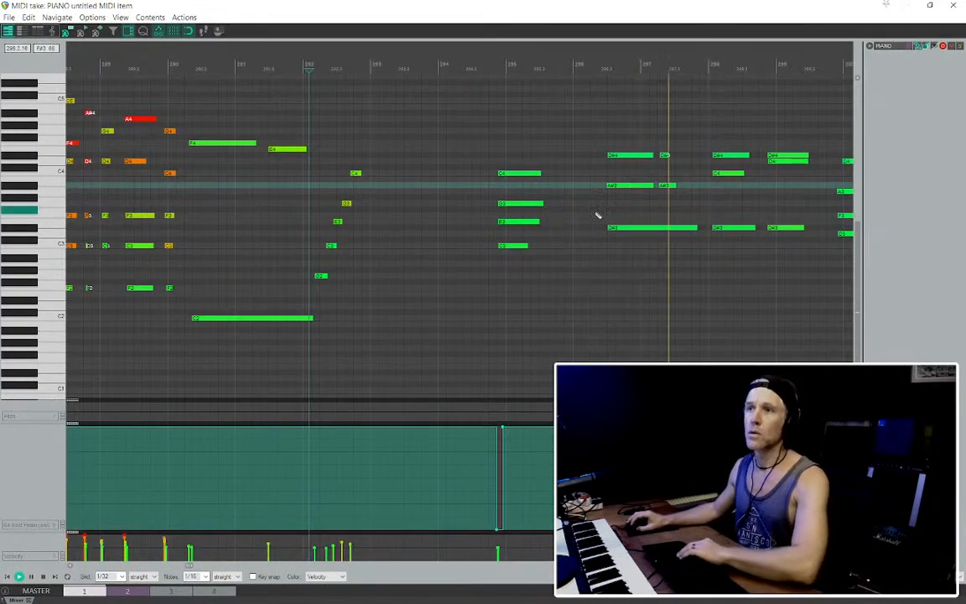
# Delete the short repeated D#4 and A#3 notes early in measure 297
pyautogui.hscroll(3, 629, 199)
pyautogui.moveTo(451, 210); pyautogui.dragTo(426, 150)
pyautogui.press('Delete')
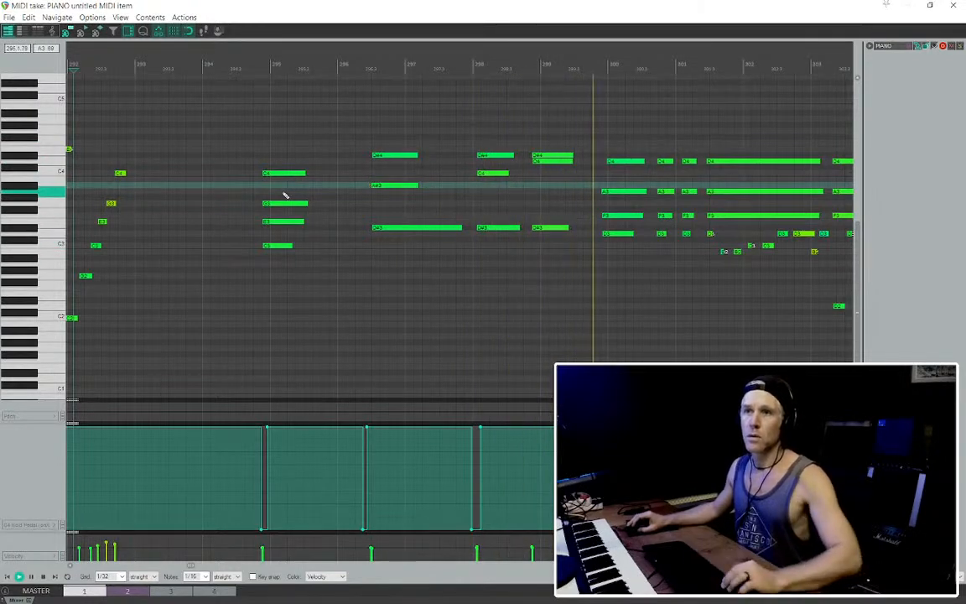
# Play back from measure 294 and look over the chords from measure 296 onward
pyautogui.click(223, 160)
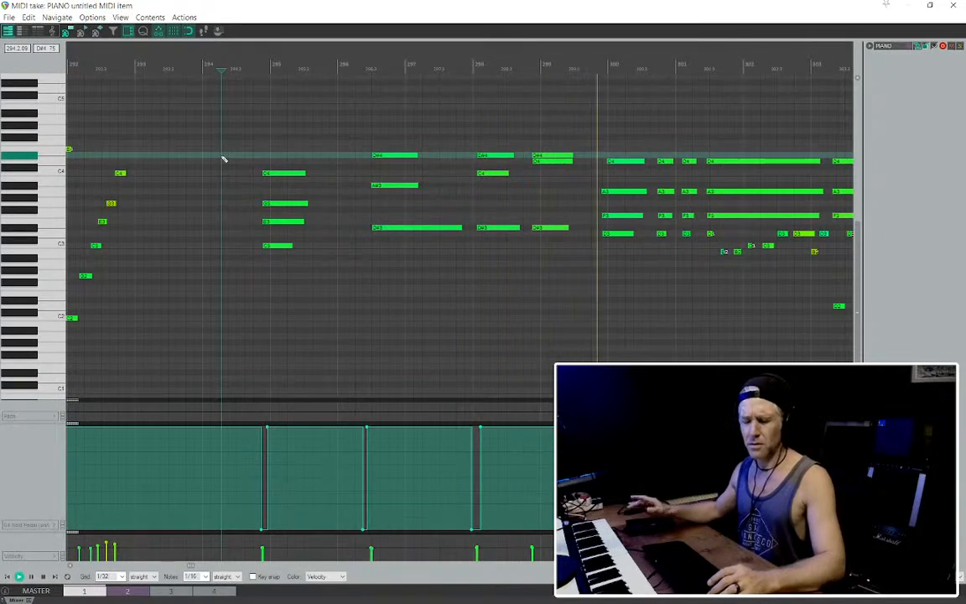
pyautogui.scroll(-4, 339, 186)
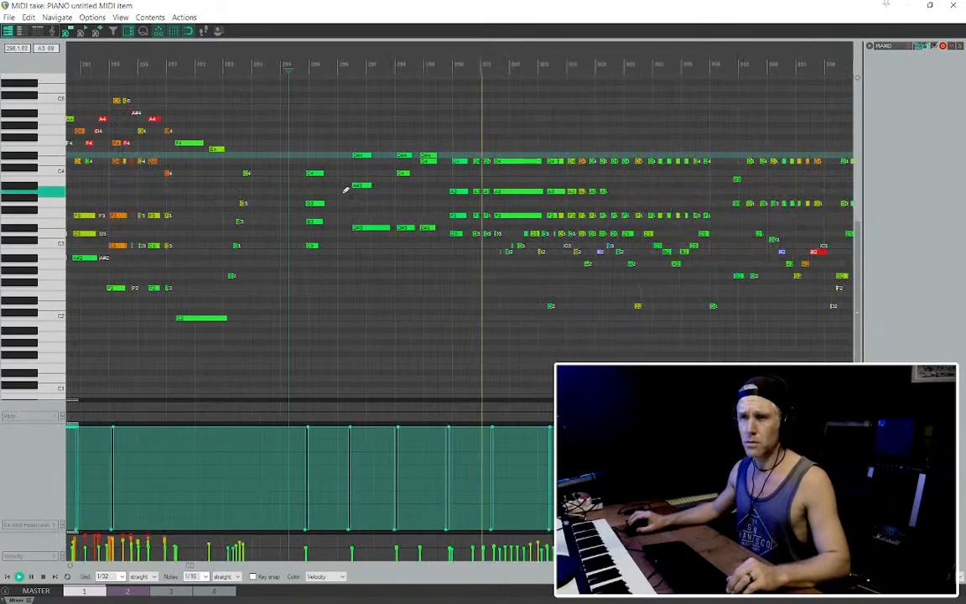
pyautogui.hscroll(3, 327, 203)
pyautogui.scroll(4, 319, 211)
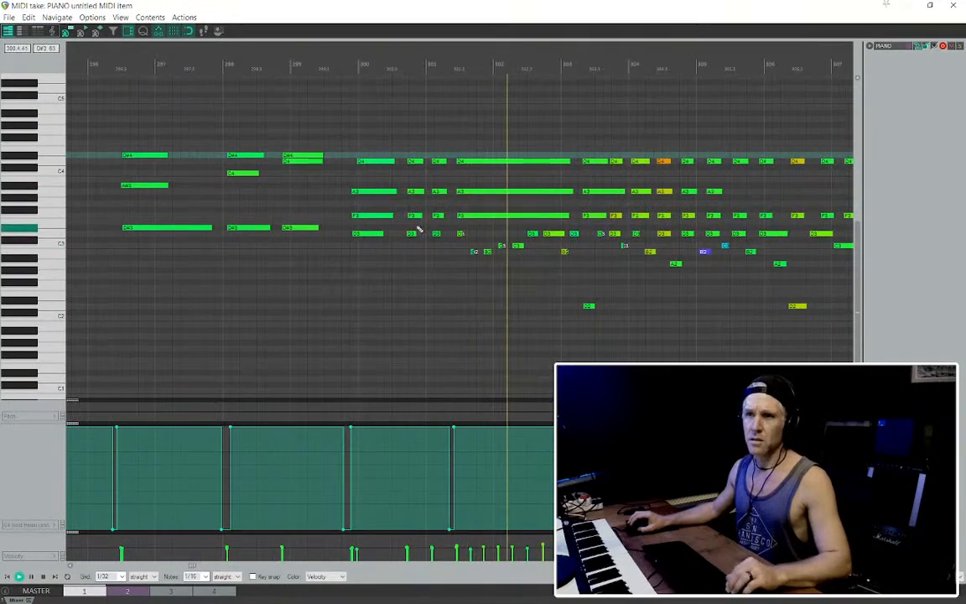
# Follow the playback through measures 300 to 310 and examine the repeated chords and the bass line
pyautogui.scroll(-1, 416, 229)
pyautogui.hscroll(2, 369, 237)
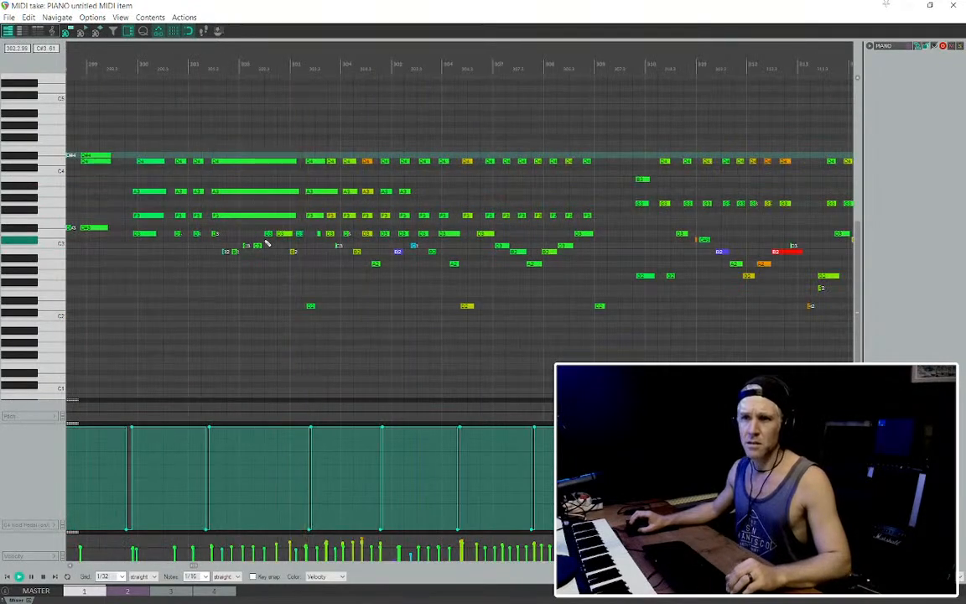
pyautogui.scroll(2, 303, 239)
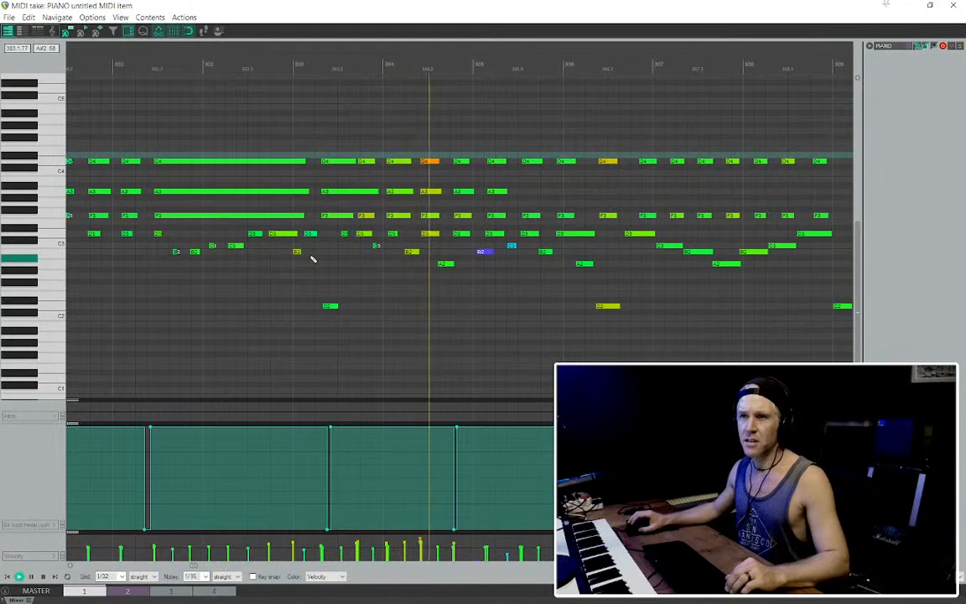
pyautogui.scroll(-1, 313, 254)
pyautogui.hscroll(1, 317, 247)
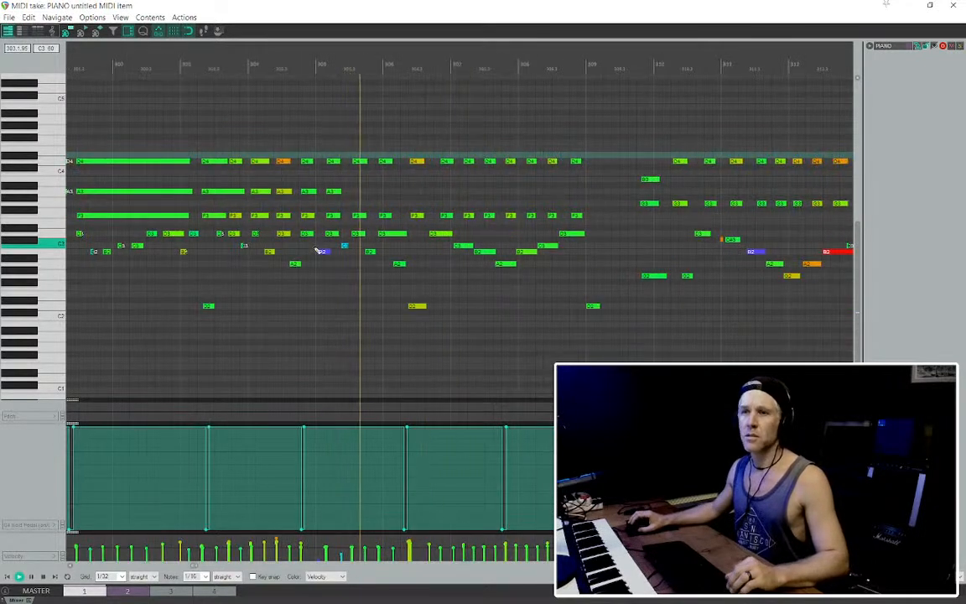
pyautogui.scroll(-1, 378, 239)
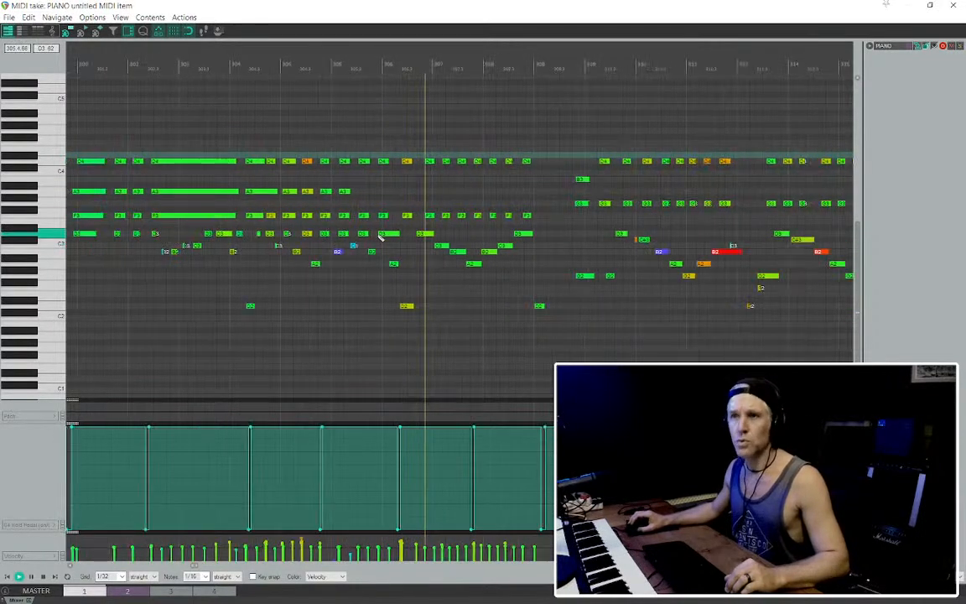
pyautogui.scroll(-1, 386, 239)
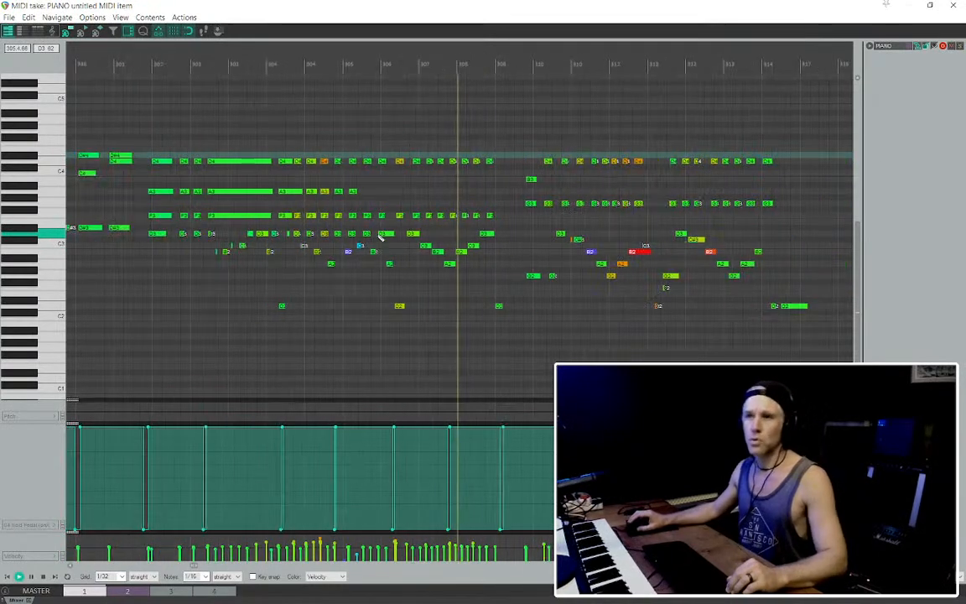
pyautogui.scroll(3, 420, 246)
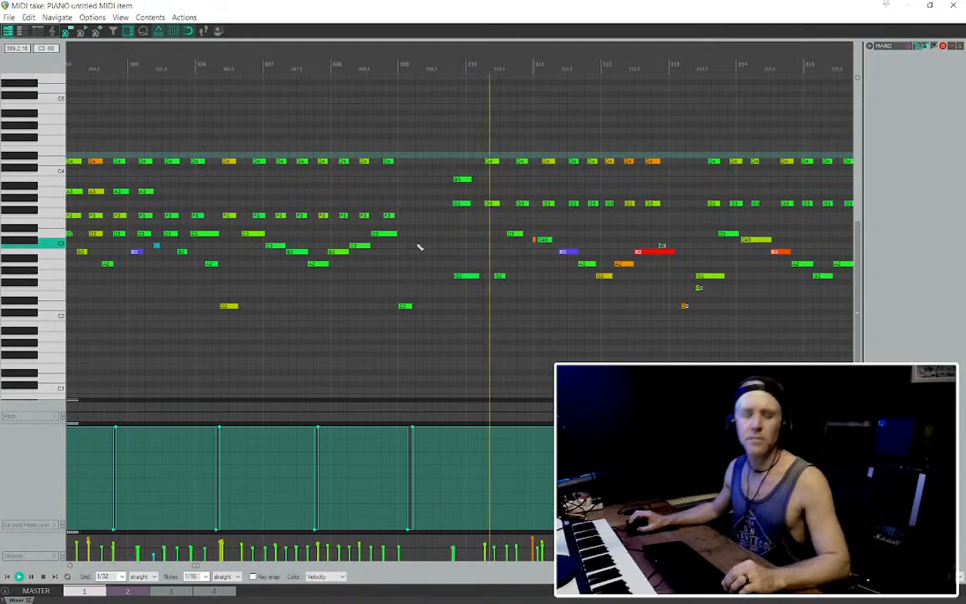
# Delete the stray short C#3 at the start of measure 311 and play back from measure 309
pyautogui.hscroll(2, 419, 251)
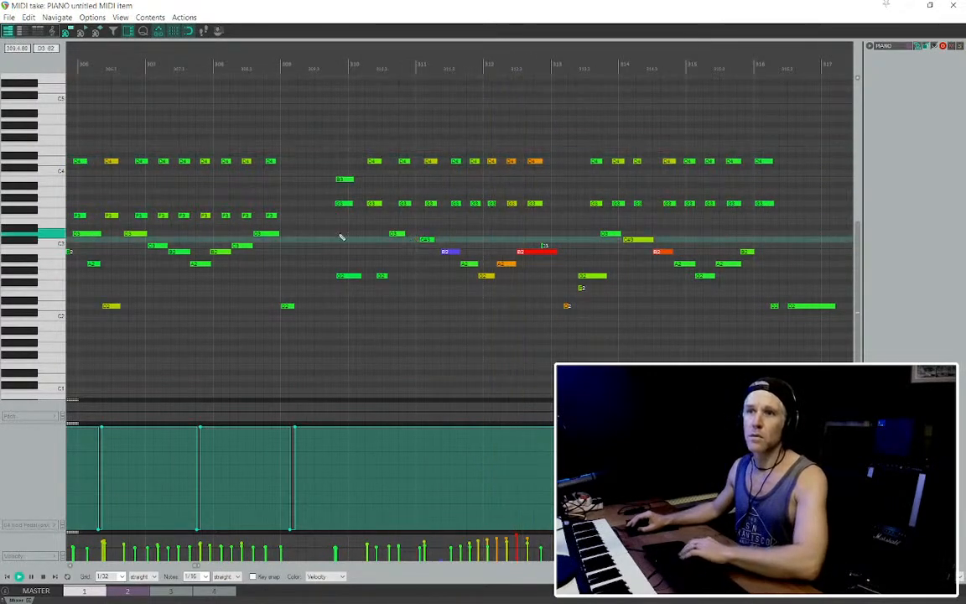
pyautogui.click(284, 204)
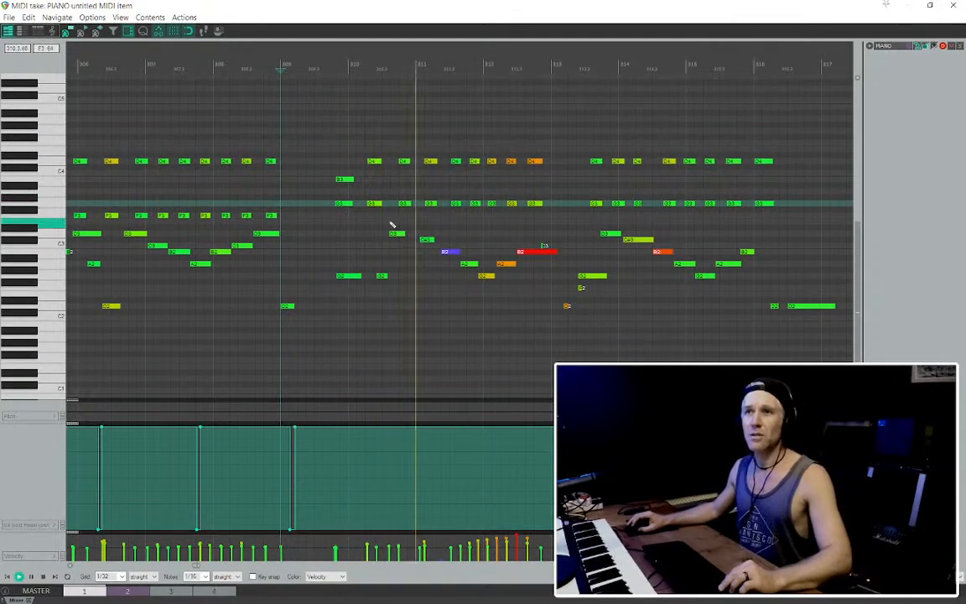
pyautogui.scroll(2, 434, 235)
pyautogui.scroll(2, 433, 235)
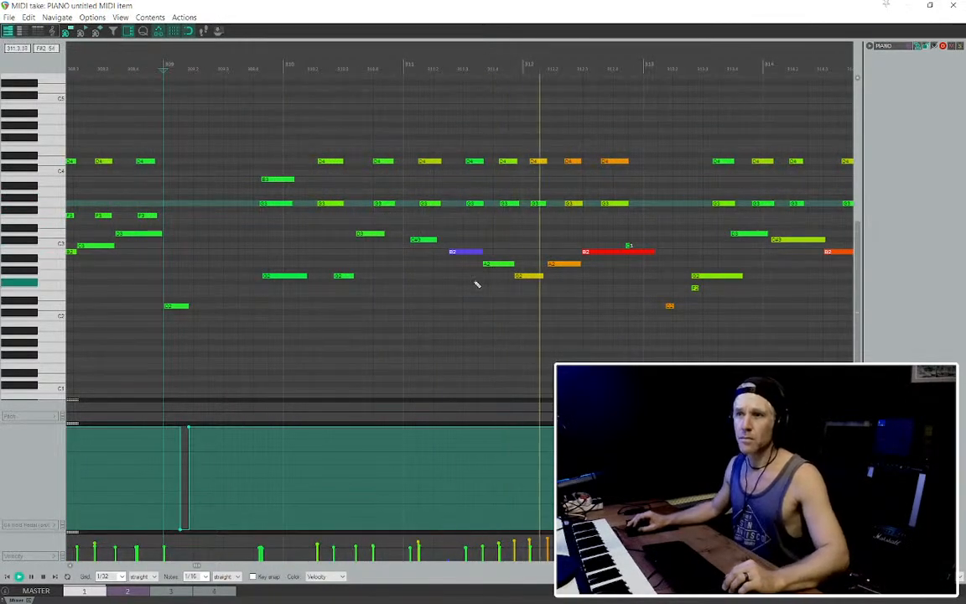
# Delete the D3, C#3 and B2 notes across measures 310 and 311 and the short F2 in measure 313
pyautogui.moveTo(468, 253); pyautogui.dragTo(256, 220)
pyautogui.click(254, 219)
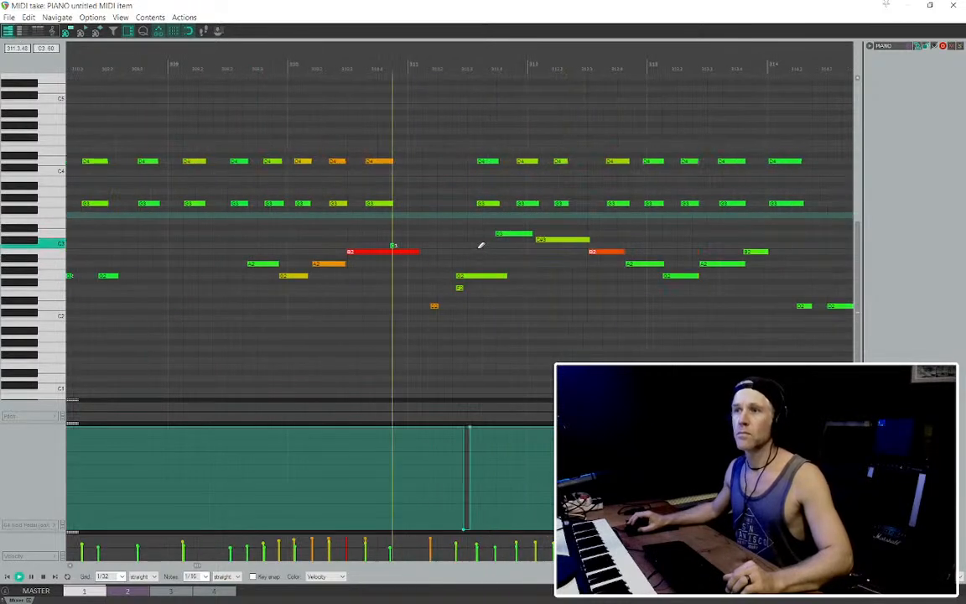
pyautogui.press('space')
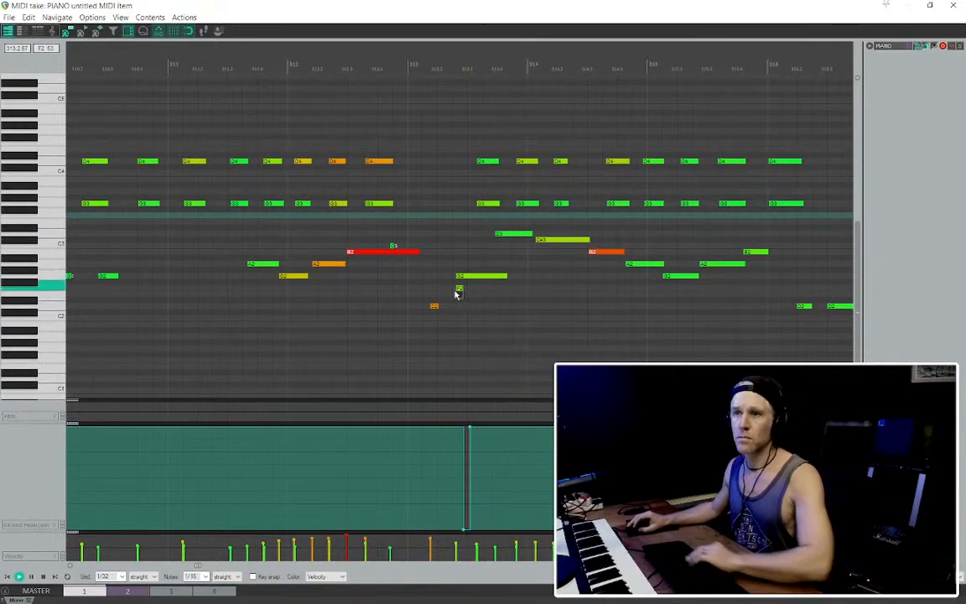
pyautogui.scroll(-3, 464, 291)
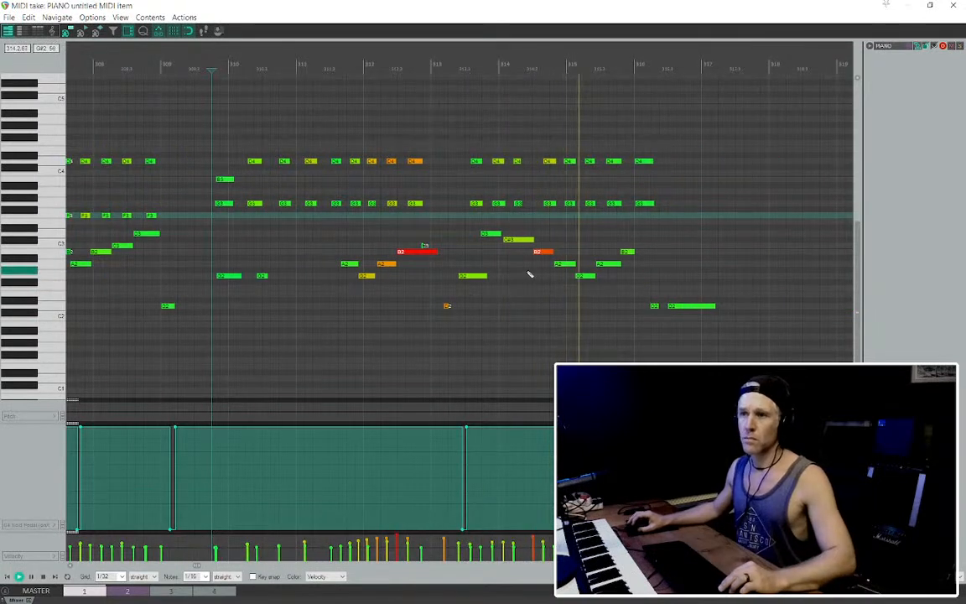
# Shorten the C#3 in measure 314, shift all the notes after it slightly earlier, and play back from measure 313
pyautogui.scroll(2, 527, 268)
pyautogui.moveTo(537, 151); pyautogui.dragTo(729, 308)
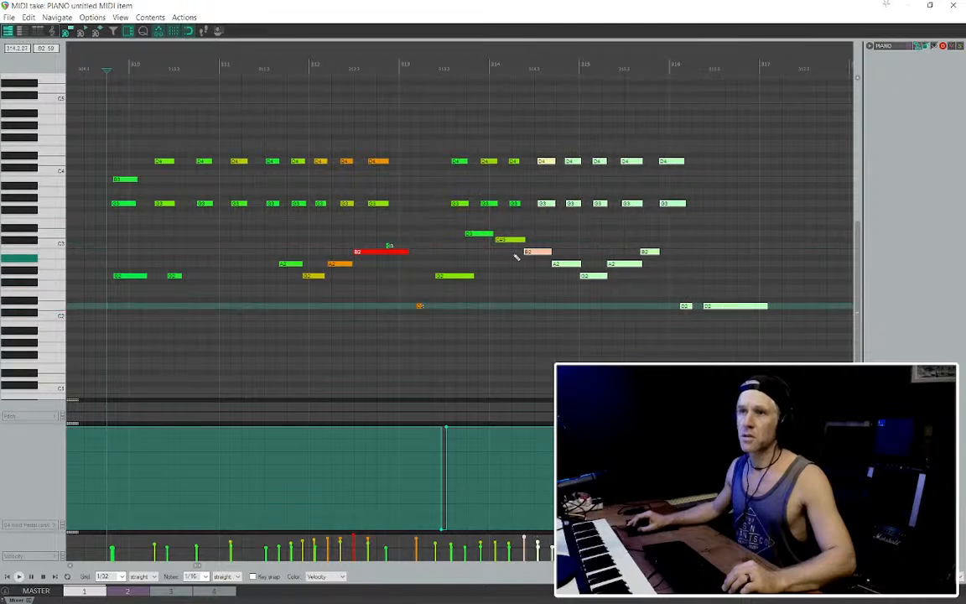
pyautogui.click(407, 231)
pyautogui.press('space')
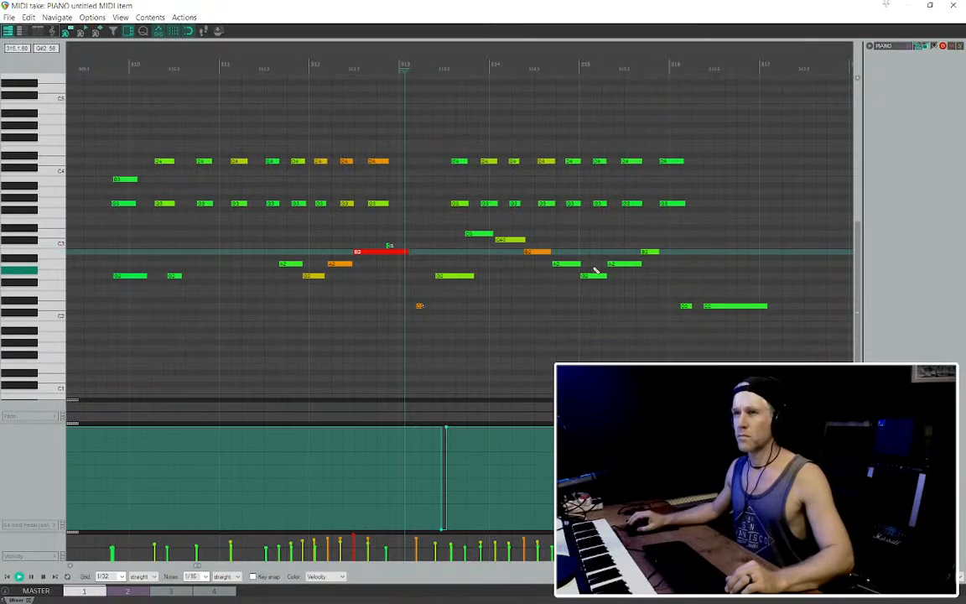
# Replace the long closing D2 with a G1 held from measure 317 to about 320, and extend the short D2 up to it
pyautogui.scroll(-1, 689, 310)
pyautogui.hscroll(3, 690, 296)
pyautogui.moveTo(525, 292); pyautogui.dragTo(550, 355)
pyautogui.press('Delete')
pyautogui.click(422, 333)
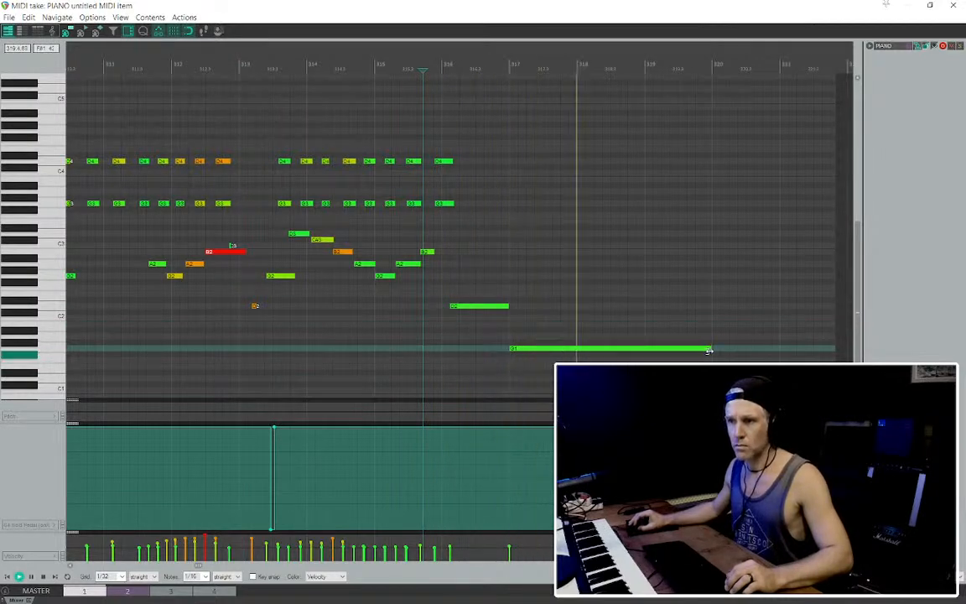
# Stretch the notes and pedal events from measure 313 onward so the slowed ending's final G1 ends near measure 322
pyautogui.scroll(-3, 708, 351)
pyautogui.press('space')
pyautogui.moveTo(703, 374); pyautogui.dragTo(438, 126)
pyautogui.moveTo(551, 160); pyautogui.dragTo(603, 161)
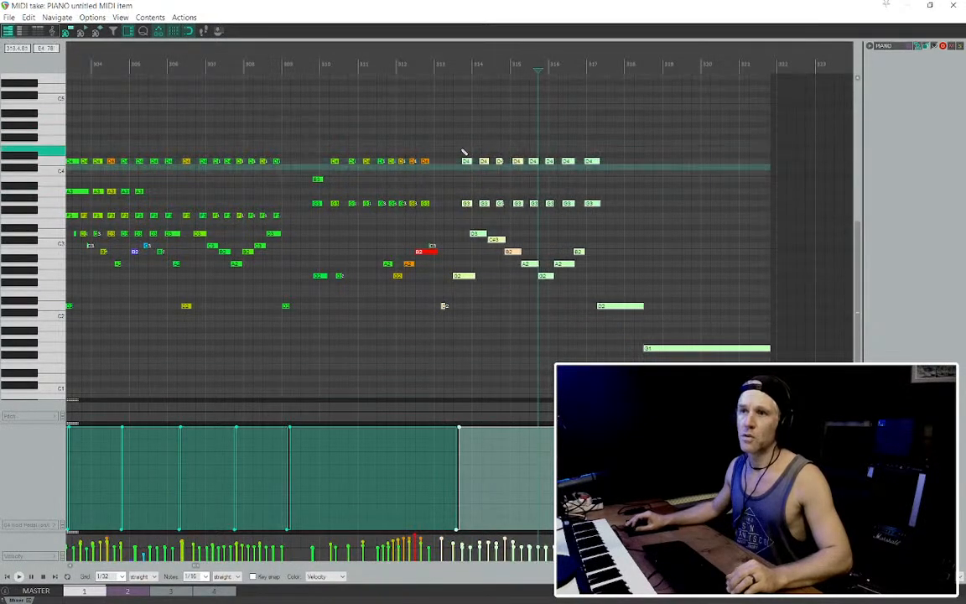
# Extend the end of the MIDI item to about measure 326 and listen to the stretched ending from measure 312
pyautogui.click(395, 137)
pyautogui.press('space')
pyautogui.scroll(-3, 628, 173)
pyautogui.moveTo(710, 226); pyautogui.dragTo(796, 226)
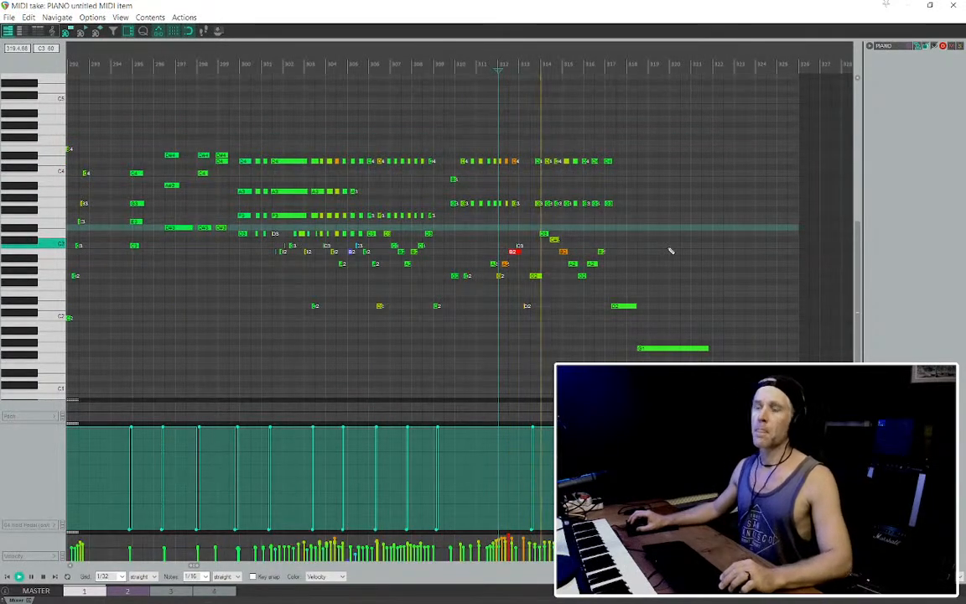
pyautogui.scroll(-2, 579, 256)
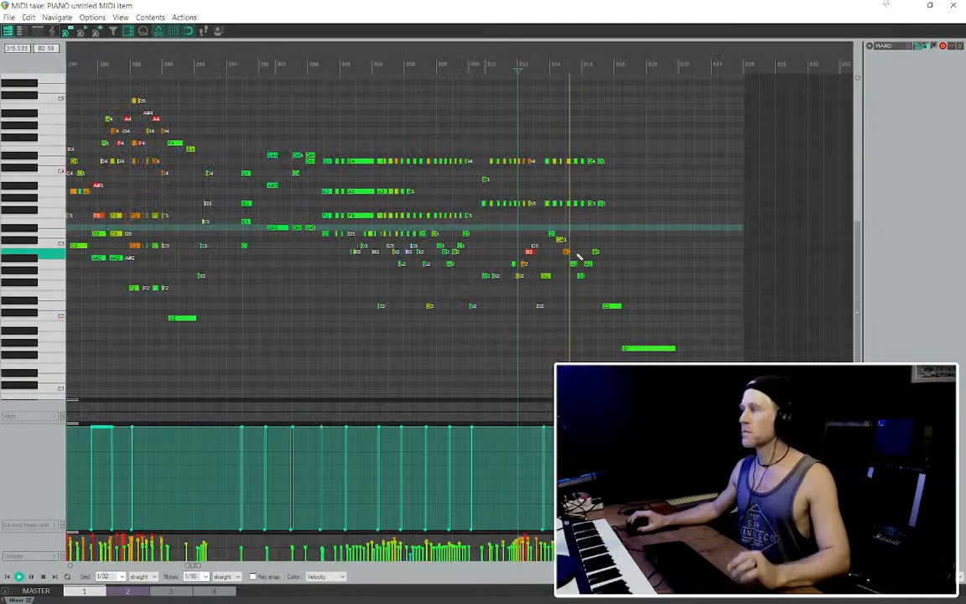
pyautogui.scroll(4, 513, 220)
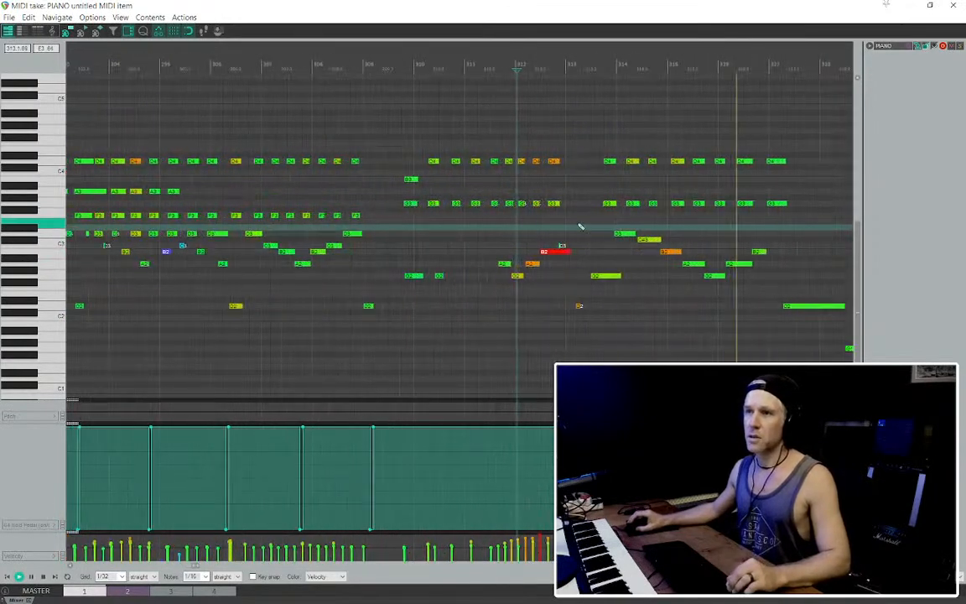
pyautogui.hscroll(2, 520, 231)
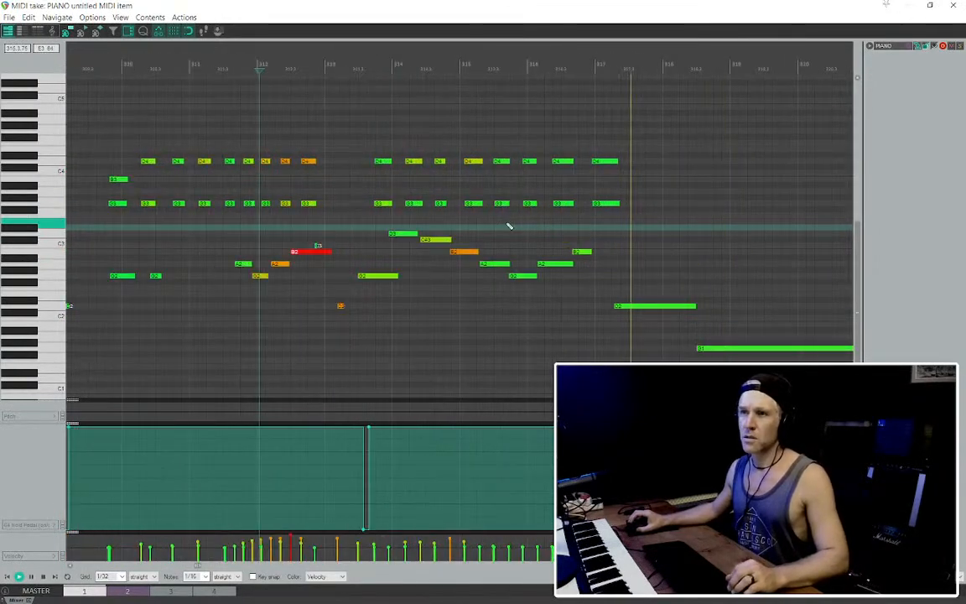
pyautogui.scroll(2, 430, 229)
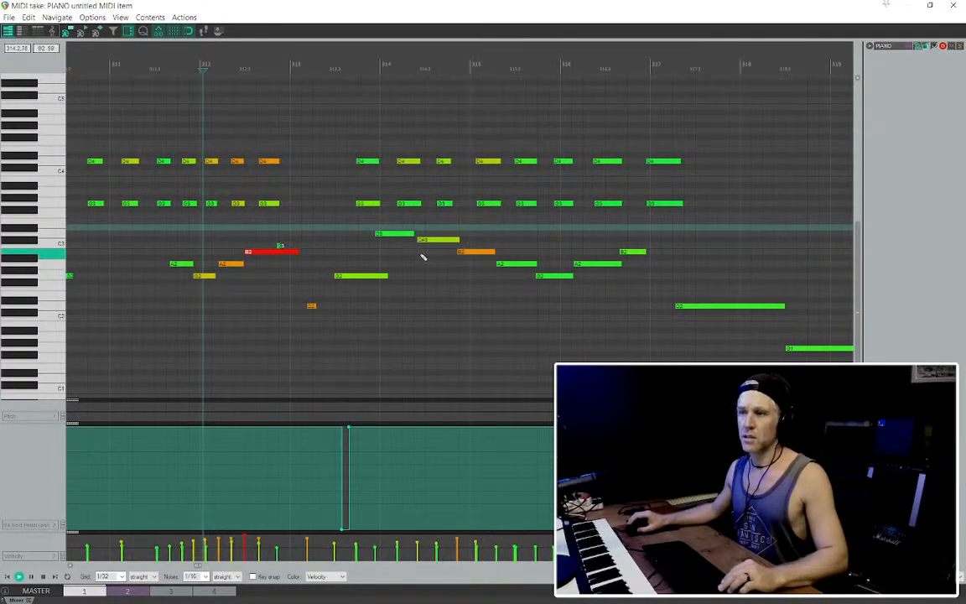
pyautogui.scroll(-3, 424, 257)
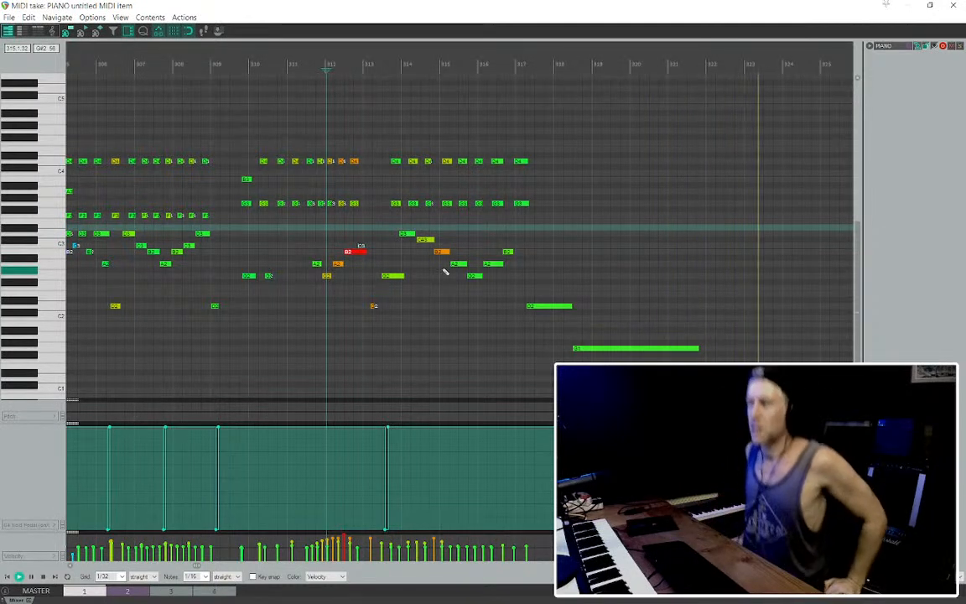
# Close the MIDI editor and put a copy of the volume fade-out automation item at the end of the third piano item
pyautogui.scroll(-4, 487, 255)
pyautogui.press('Escape')
pyautogui.scroll(-4, 537, 215)
pyautogui.scroll(-3, 506, 173)
pyautogui.click(416, 195)
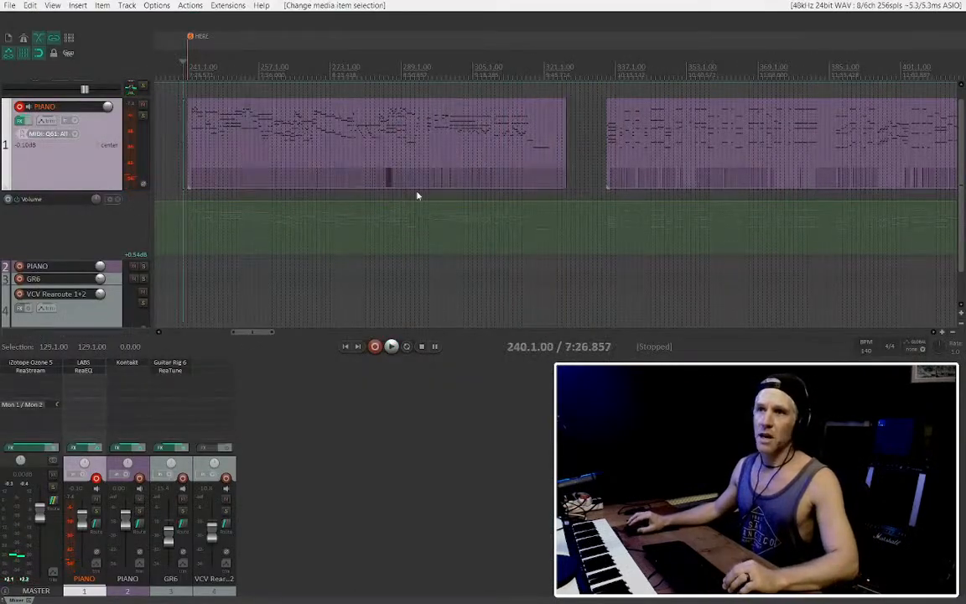
pyautogui.scroll(-6, 384, 248)
pyautogui.click(285, 254)
pyautogui.click(429, 265)
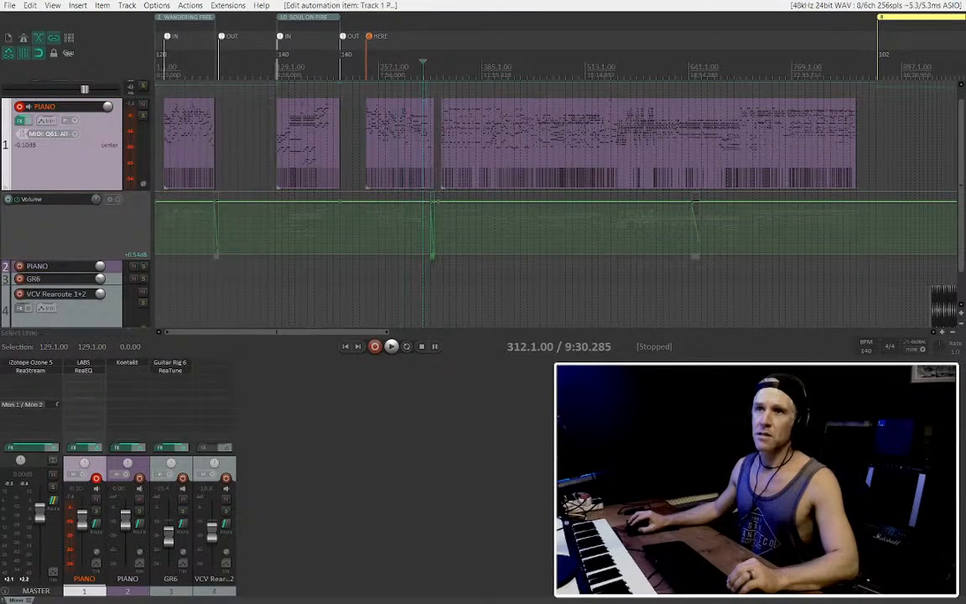
# Move the volume fade-out so it starts with the final long G1, and play back from the middle of measure 317
pyautogui.scroll(5, 430, 265)
pyautogui.moveTo(458, 257); pyautogui.dragTo(426, 258)
pyautogui.click(382, 237)
pyautogui.press('space')
pyautogui.scroll(2, 390, 238)
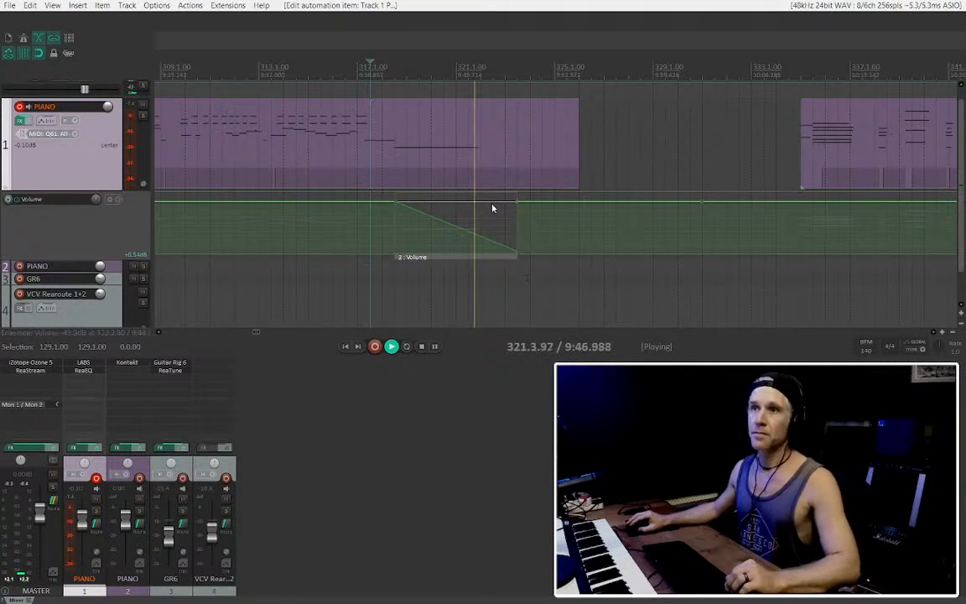
# Trim the end of the piano item to measure 323 and add a marker named OUT there
pyautogui.moveTo(579, 158); pyautogui.dragTo(506, 158)
pyautogui.click(505, 88)
pyautogui.press('m')
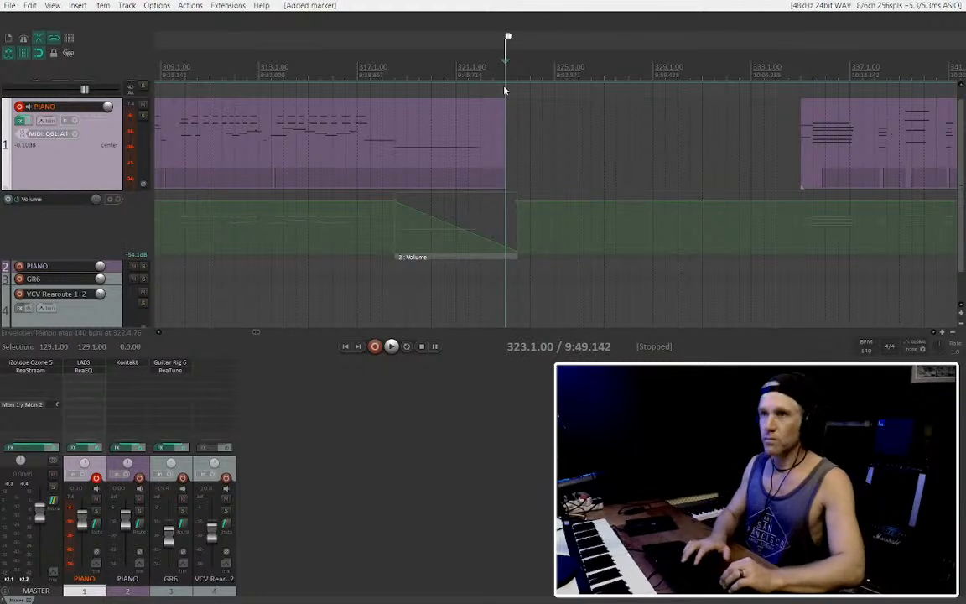
pyautogui.doubleClick(509, 38)
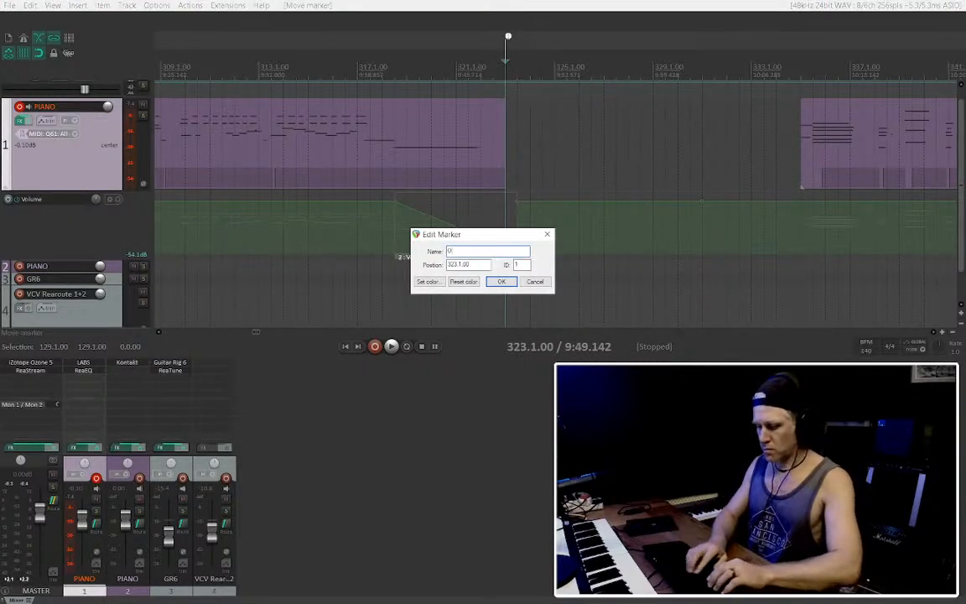
pyautogui.press('Return')
# Move the HERE marker from measure 241 to near the start of the following piano item
pyautogui.scroll(-5, 537, 130)
pyautogui.hscroll(-5, 556, 131)
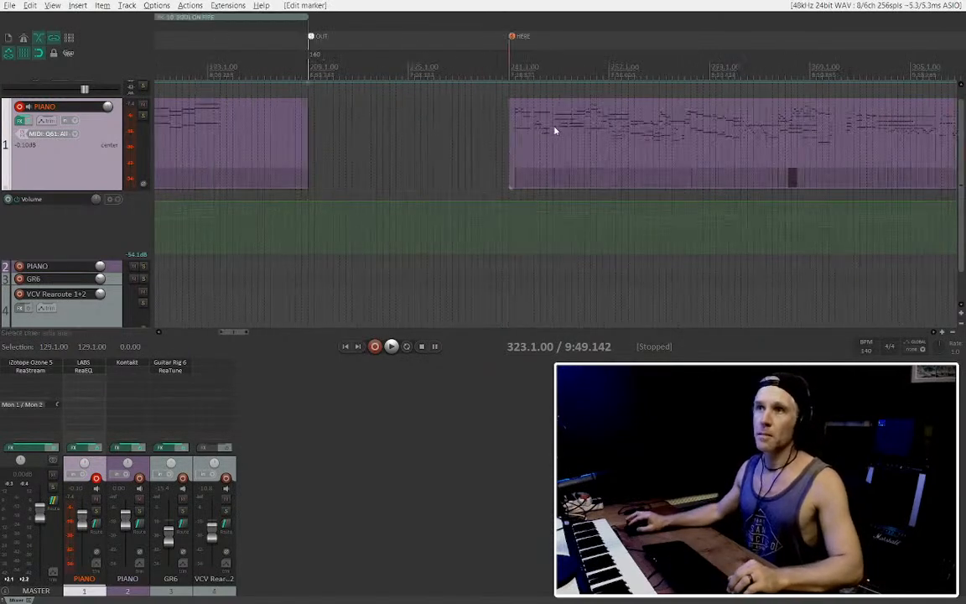
pyautogui.scroll(-4, 511, 40)
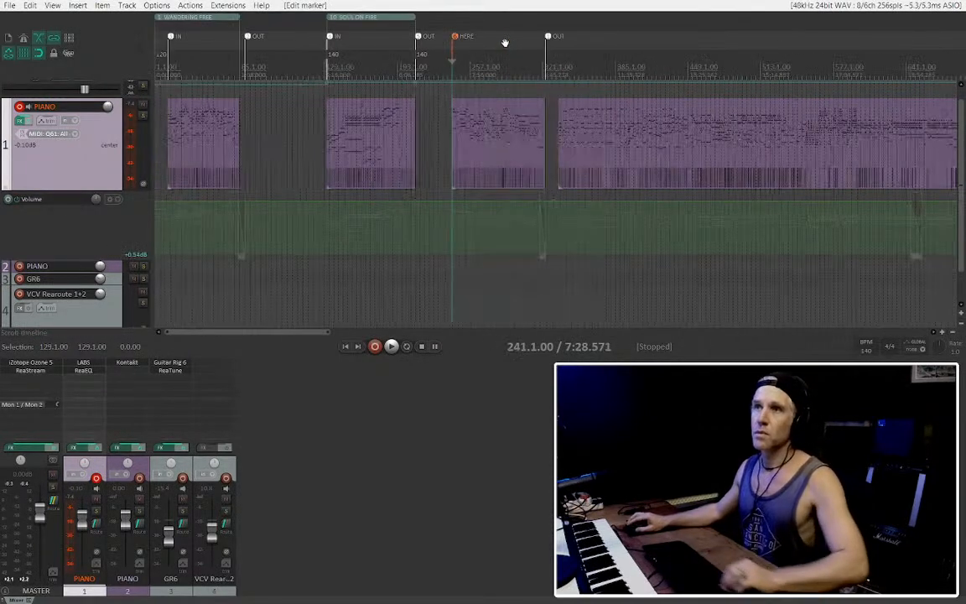
pyautogui.moveTo(458, 37); pyautogui.dragTo(552, 43)
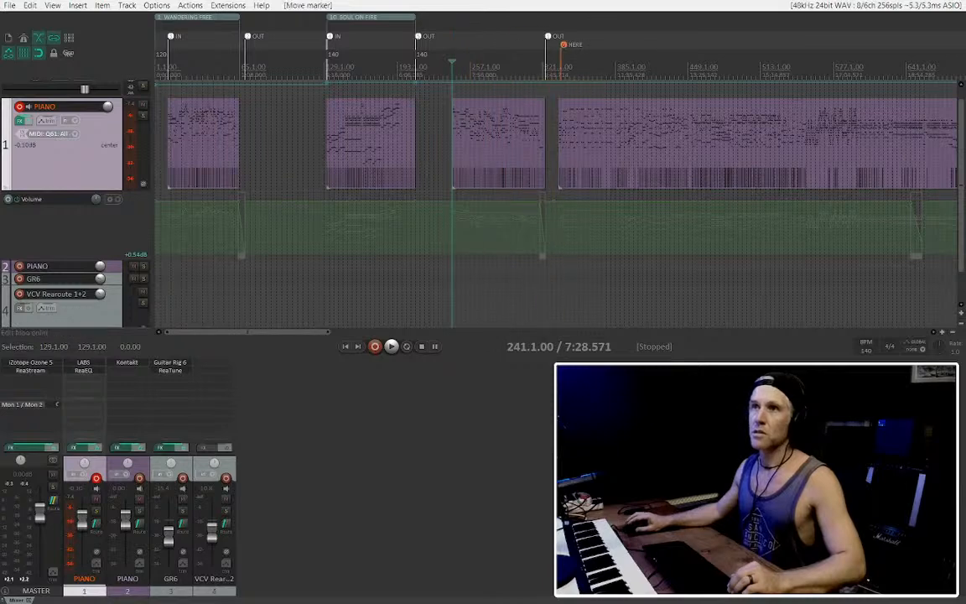
# Trim the start of the third piano item to 241.3.00 and add a marker named IN there
pyautogui.scroll(4, 468, 92)
pyautogui.scroll(7, 463, 94)
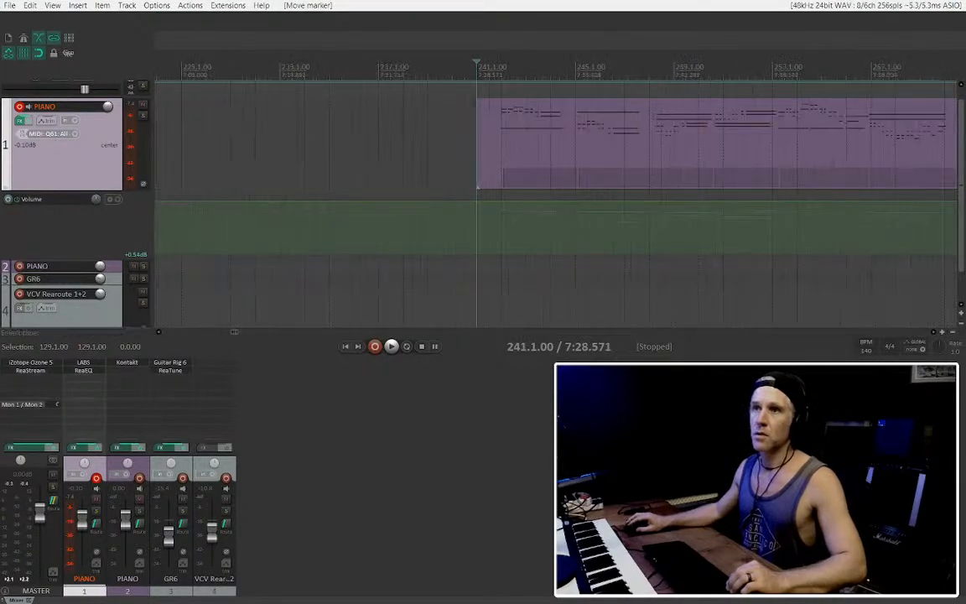
pyautogui.press('space')
pyautogui.moveTo(481, 121); pyautogui.dragTo(524, 83)
pyautogui.press('space')
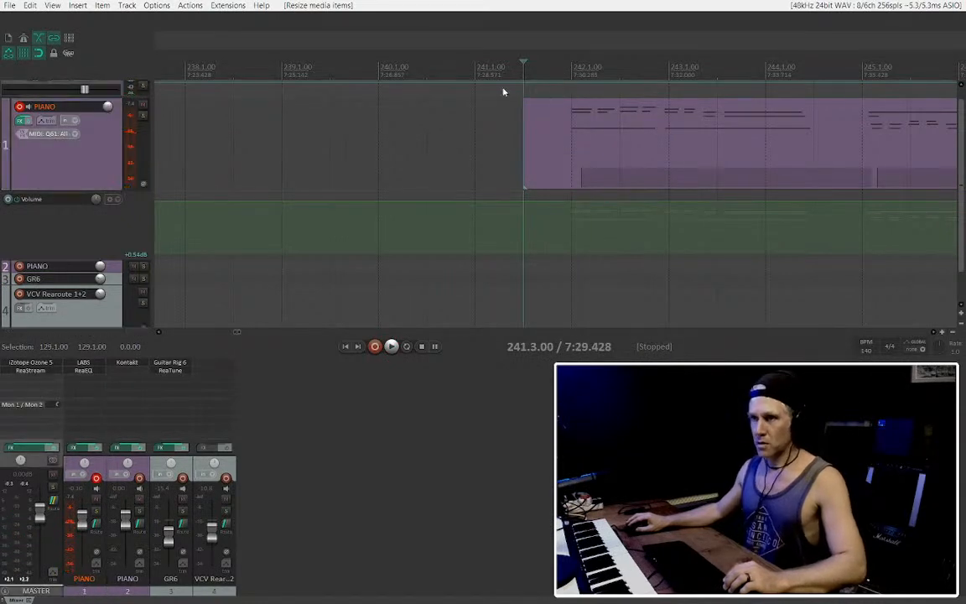
pyautogui.hotkey('shift', 'm')
pyautogui.press('Return')
# Play back from the new IN marker and select the piano item between the IN and OUT markers
pyautogui.press('space')
pyautogui.scroll(-7, 530, 136)
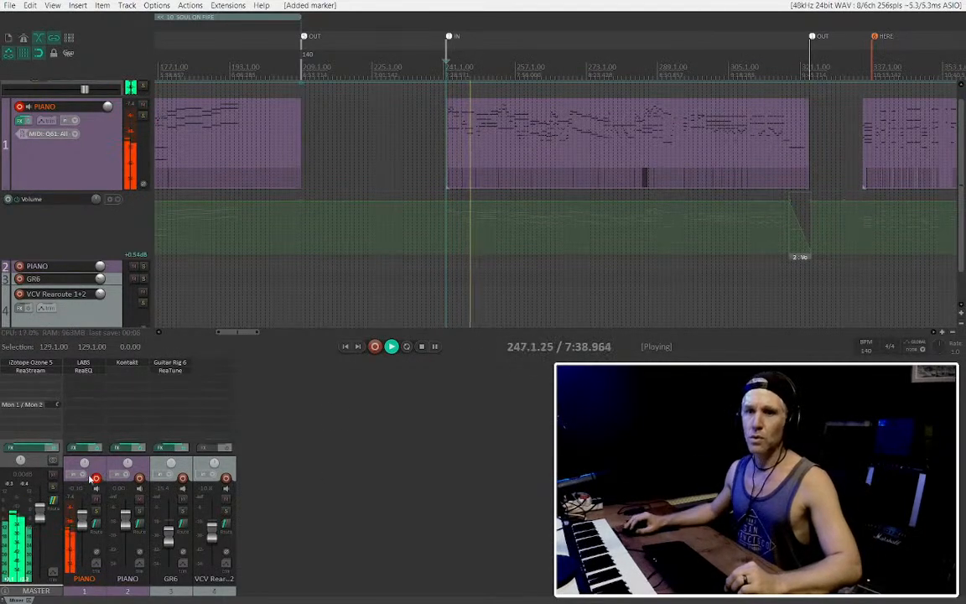
pyautogui.scroll(2, 509, 209)
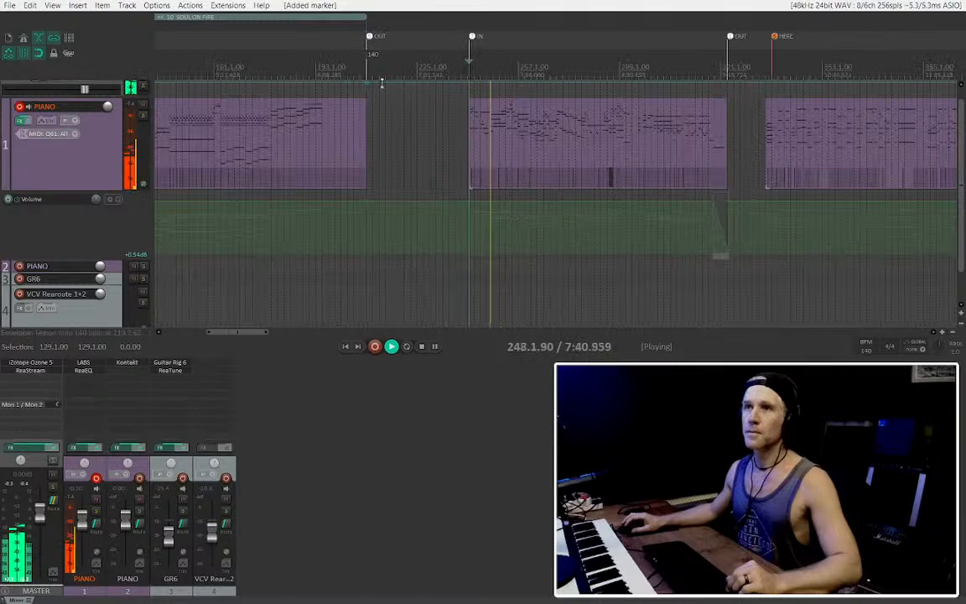
pyautogui.scroll(-2, 386, 84)
pyautogui.click(445, 131)
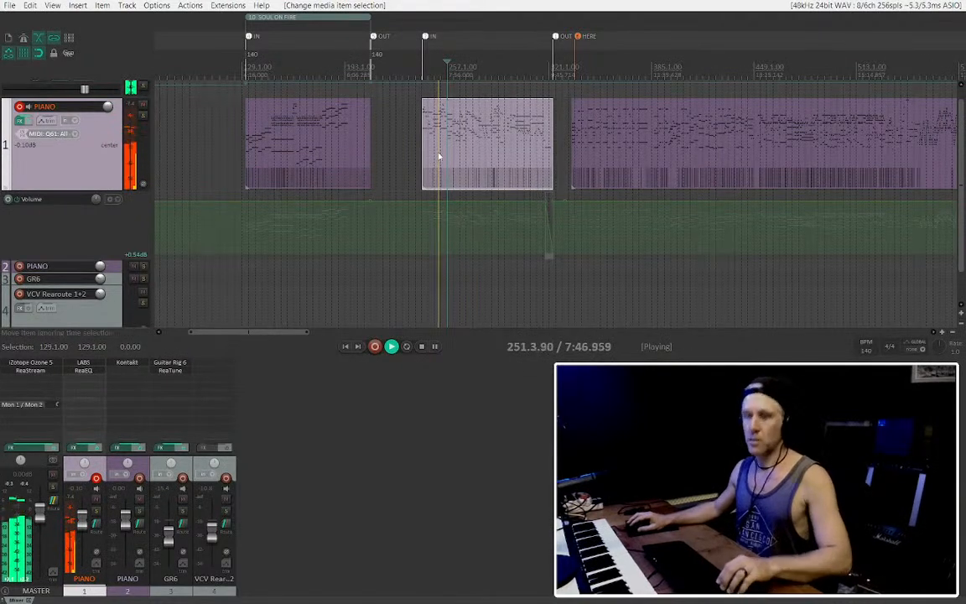
# Create a region named TINY LITTLE STARS spanning the selected piano item between its IN and OUT markers
pyautogui.hotkey('ctrl', 'l')
pyautogui.hotkey('shift', 'r')
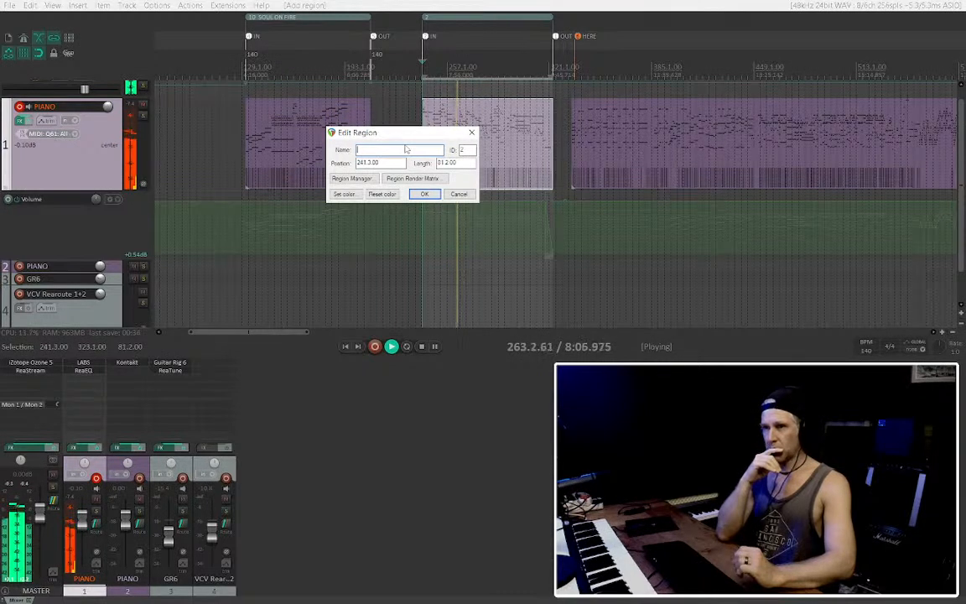
pyautogui.write('TINY LITTLE STARS')
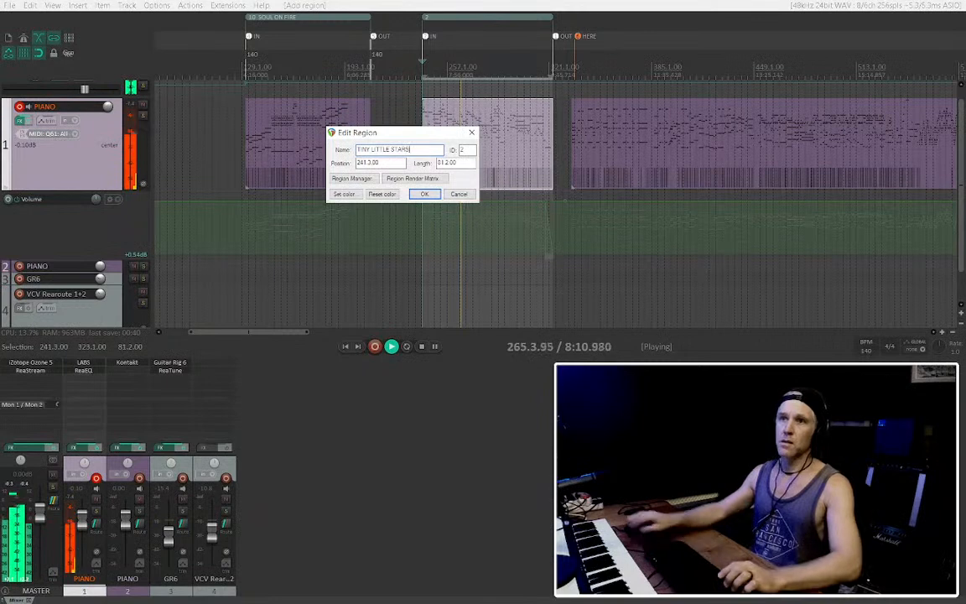
pyautogui.click(432, 194)
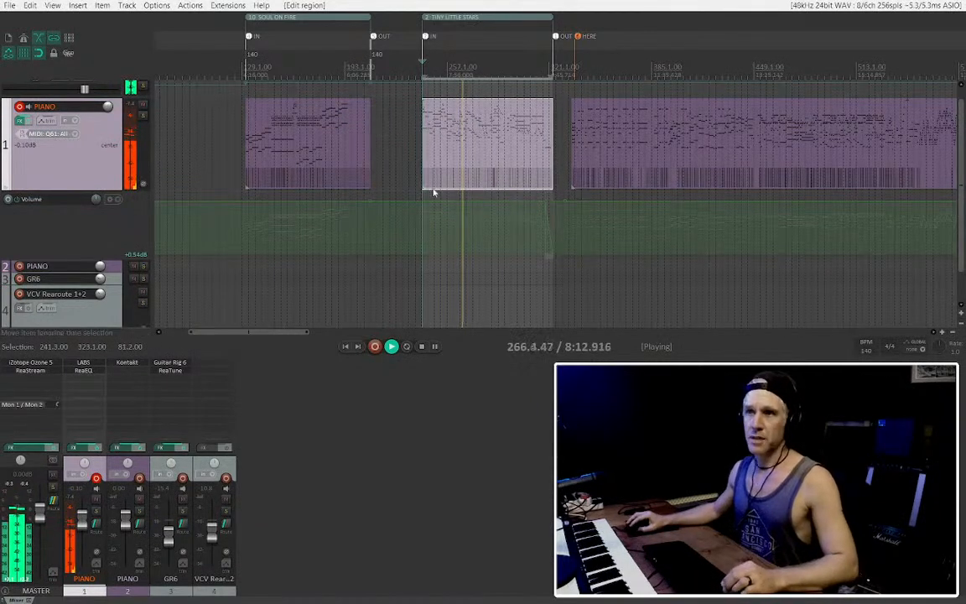
# Play back the passage around measures 299 to 302 several times and examine the notes and pedal data near measure 300
pyautogui.scroll(3, 473, 177)
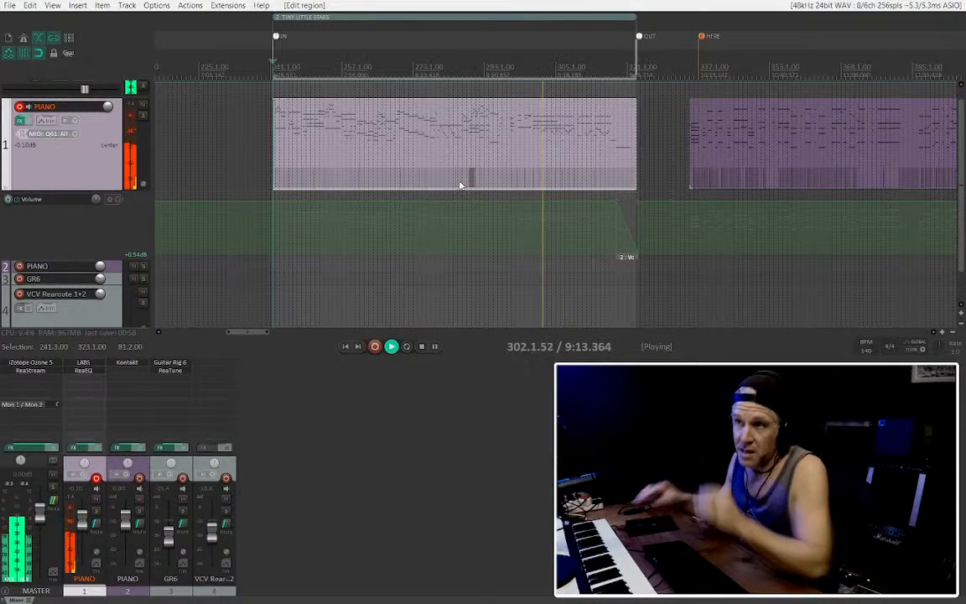
pyautogui.scroll(6, 543, 156)
pyautogui.scroll(1, 545, 156)
pyautogui.click(488, 153)
pyautogui.press('space')
pyautogui.doubleClick(450, 148)
pyautogui.press('space')
pyautogui.scroll(3, 528, 158)
pyautogui.scroll(-3, 591, 167)
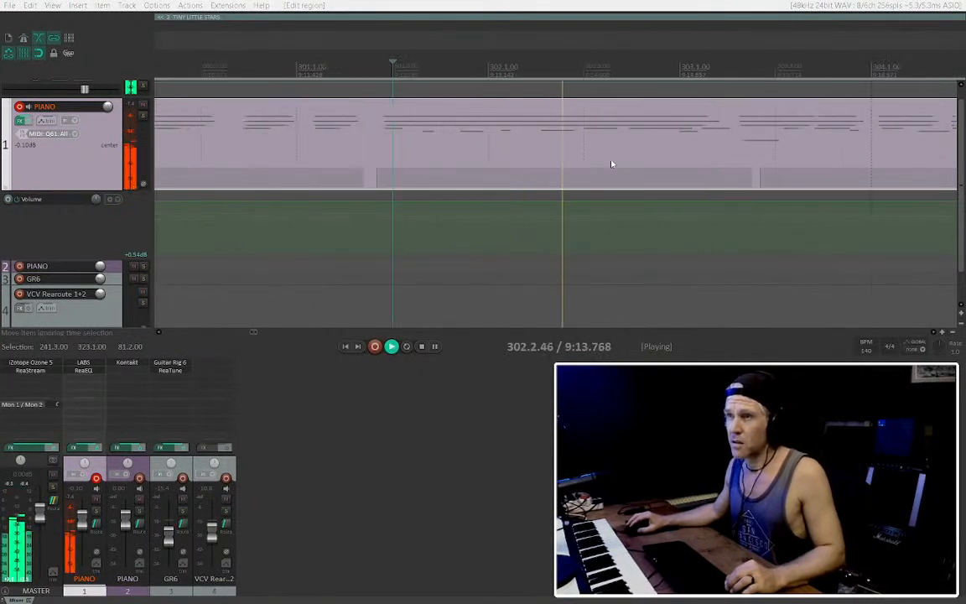
pyautogui.scroll(-3, 734, 166)
pyautogui.click(444, 82)
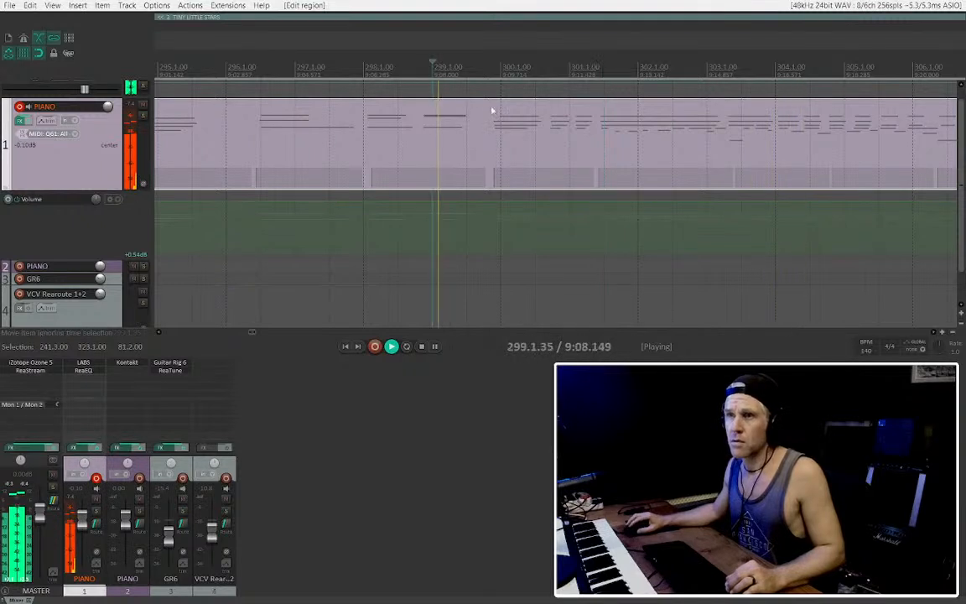
pyautogui.scroll(4, 507, 150)
pyautogui.click(483, 159)
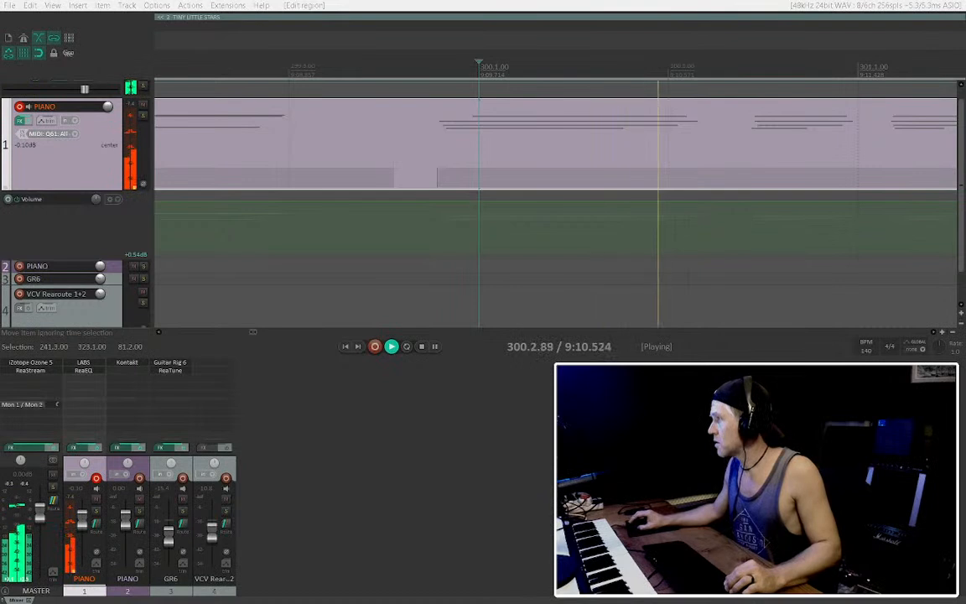
# Shift the pedal release and re-press closer to measure 300 and play back the transition
pyautogui.click(371, 157)
pyautogui.press('space')
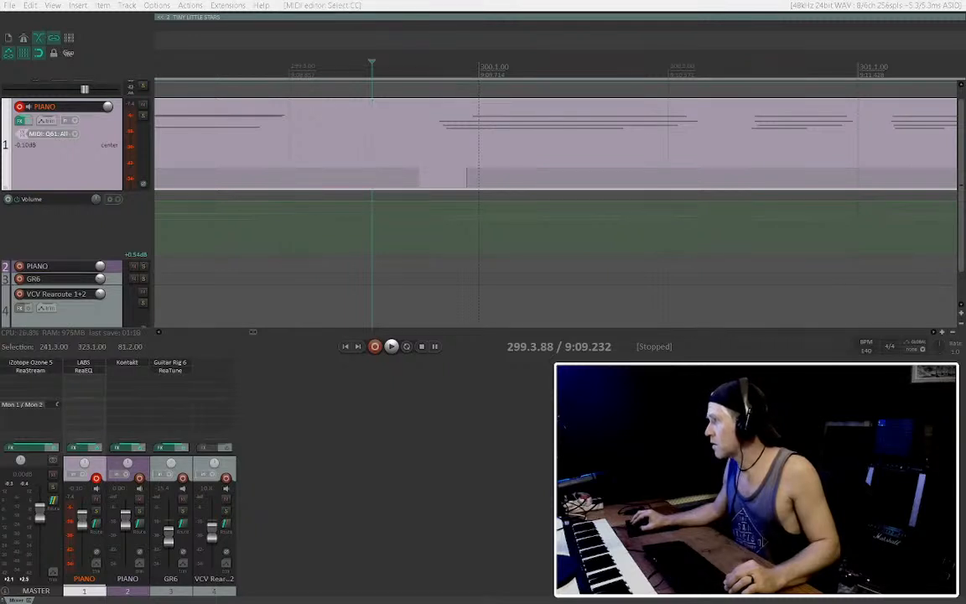
pyautogui.press('space')
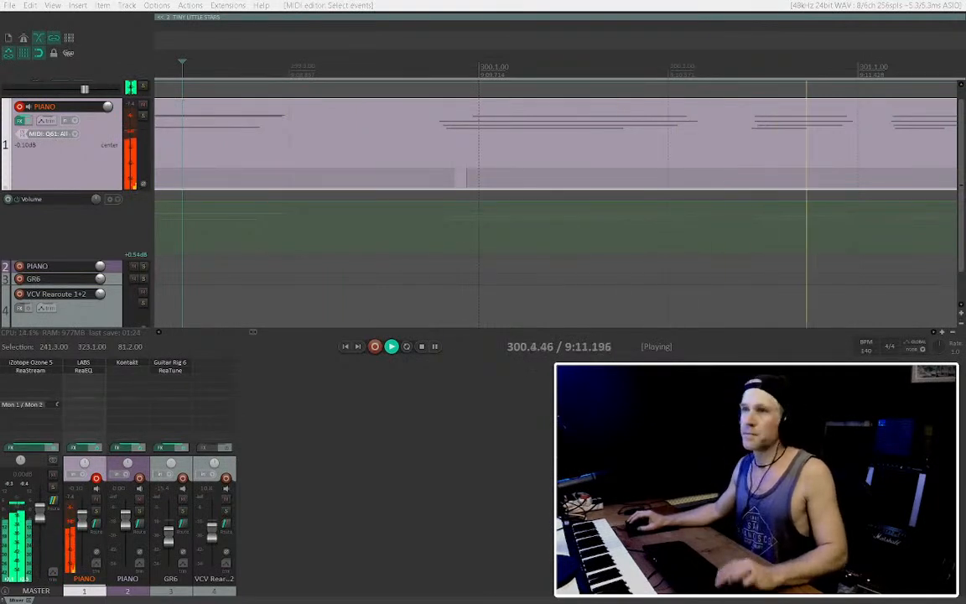
pyautogui.scroll(-7, 785, 171)
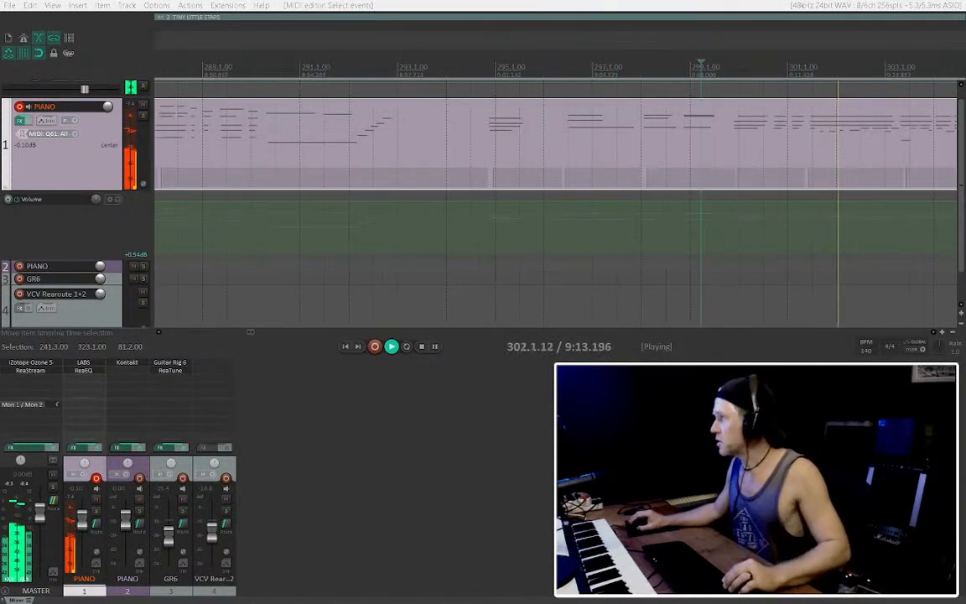
pyautogui.press('space')
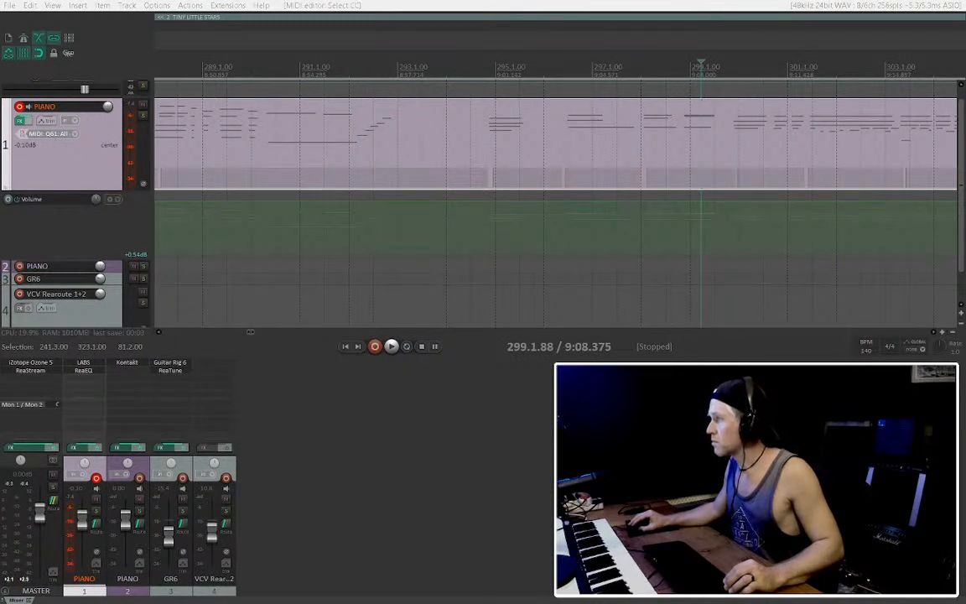
# Play back the piano item from measure 301 into the closing volume fade and check the ending
pyautogui.click(813, 142)
pyautogui.press('space')
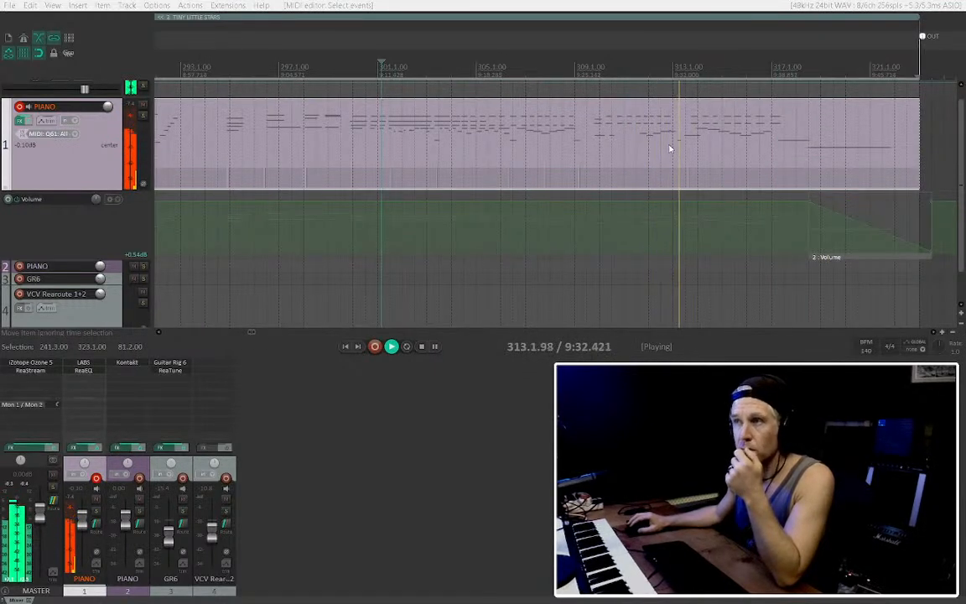
pyautogui.scroll(-2, 722, 152)
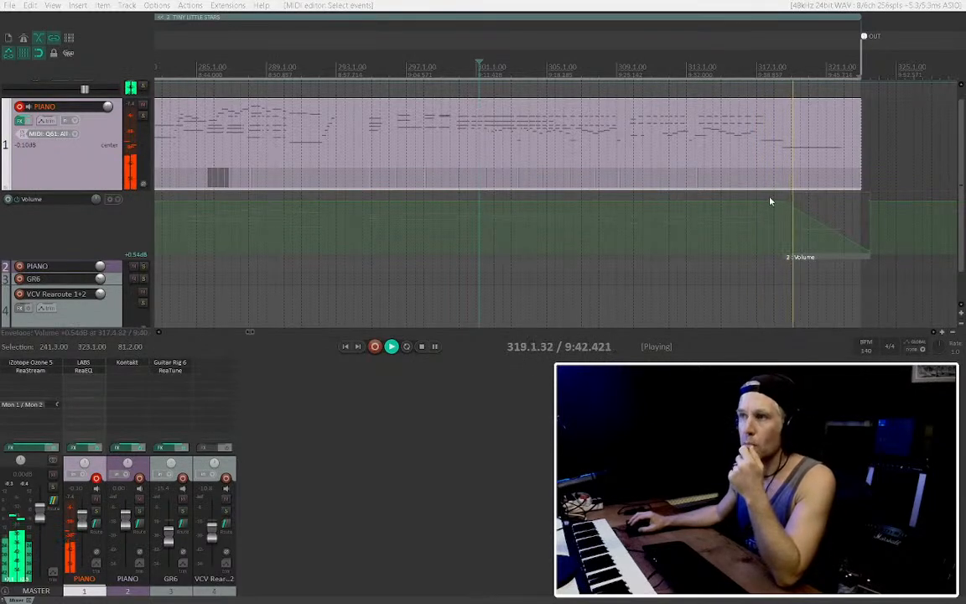
pyautogui.scroll(-4, 755, 187)
pyautogui.press('space')
pyautogui.click(567, 153)
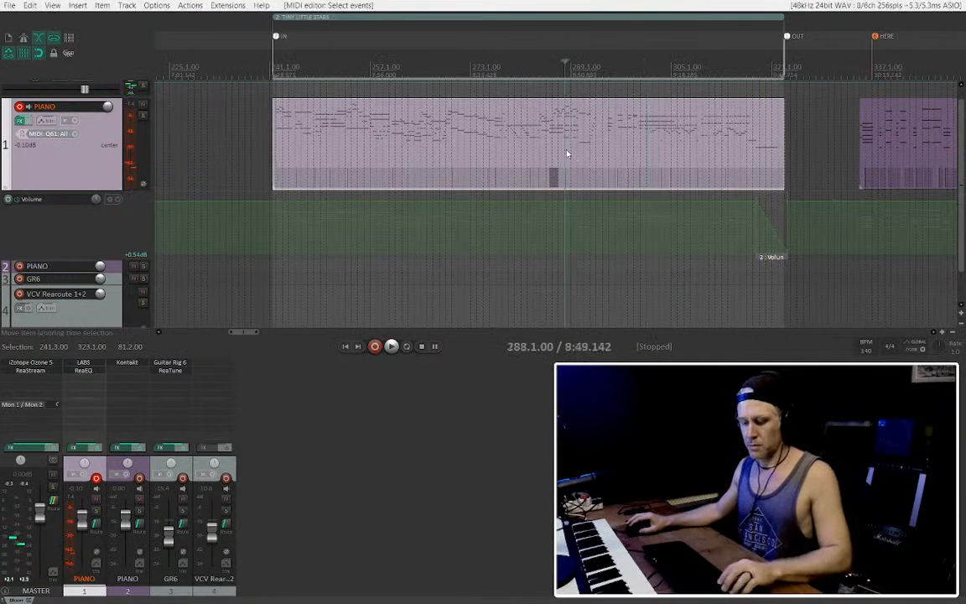
# Render the master mix of the time selection to tiny-little-stars-master as a stereo 16-bit PCM WAV at 48000 Hz
pyautogui.hotkey('alt', 'r')
pyautogui.hotkey('alt', 'r')
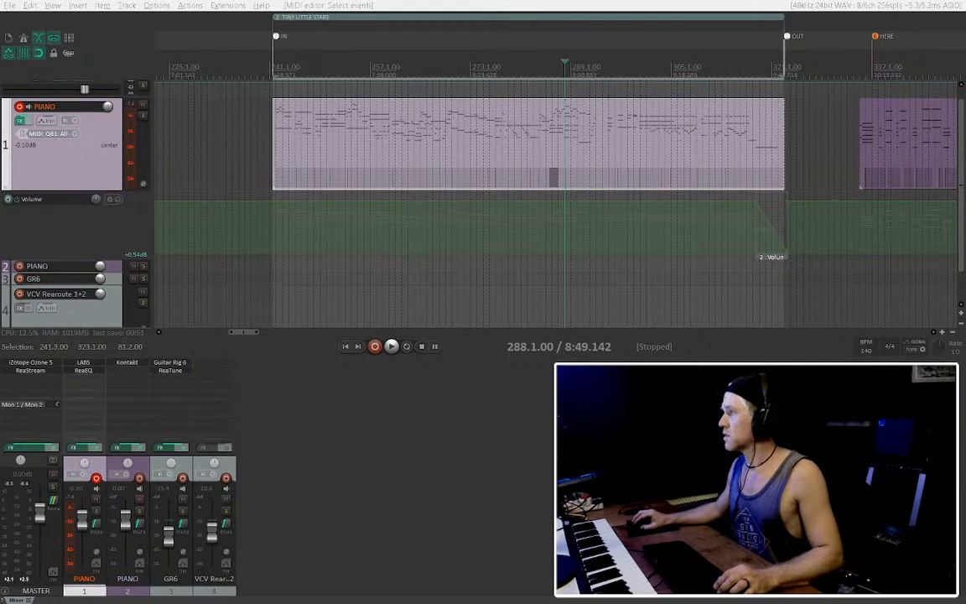
pyautogui.hotkey('ctrl', 'alt', 'r')
pyautogui.click(849, 314)
# Launch the Restream Chat app
pyautogui.press('super')
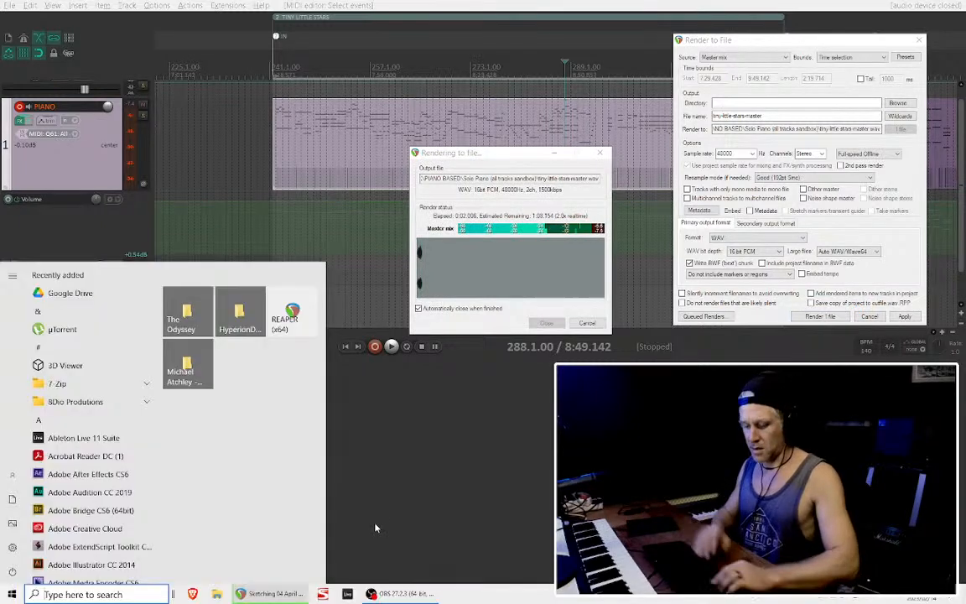
pyautogui.write('restrea')
pyautogui.press('Return')
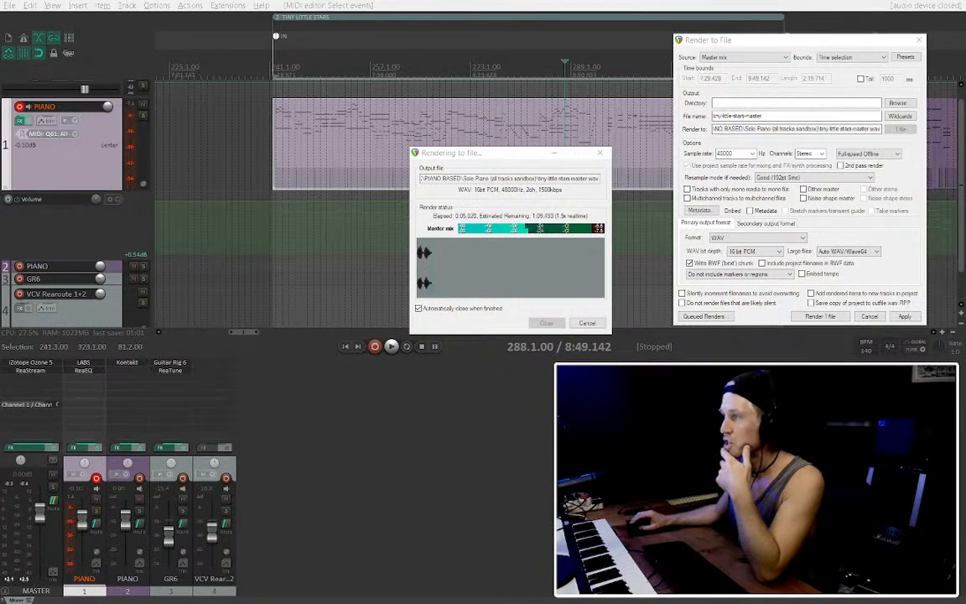
pyautogui.scroll(-3, 376, 143)
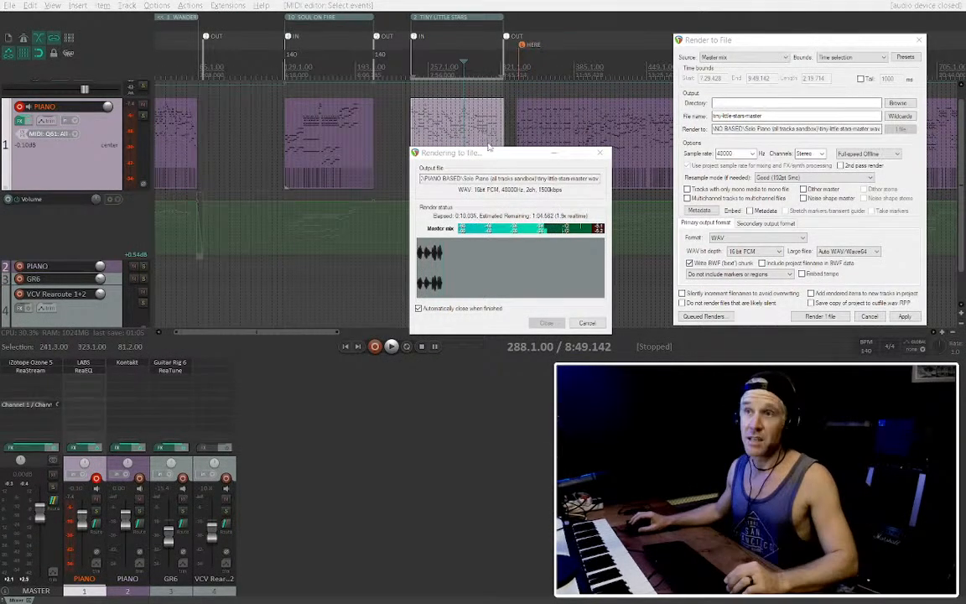
pyautogui.hscroll(3, 480, 123)
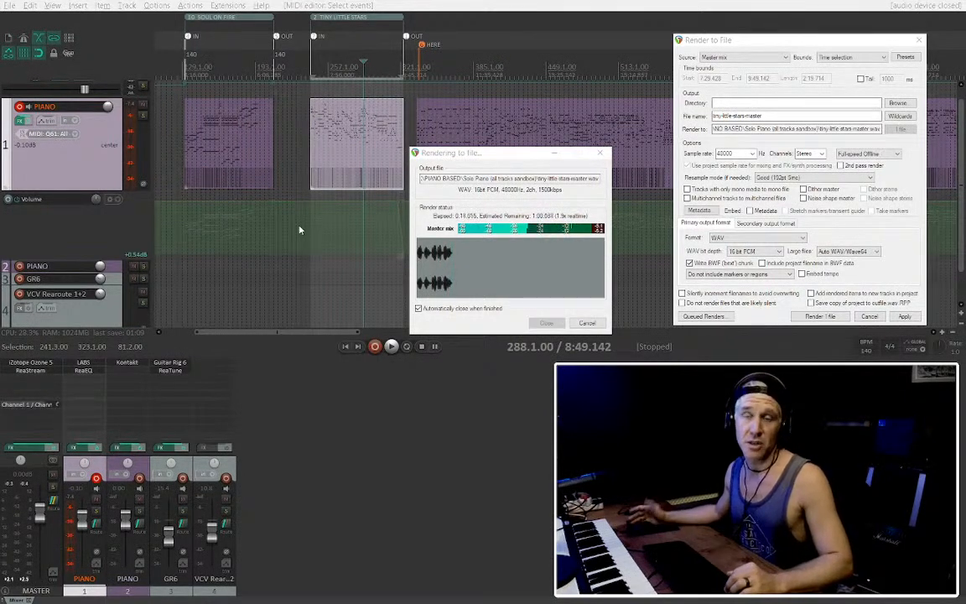
pyautogui.hscroll(6, 303, 121)
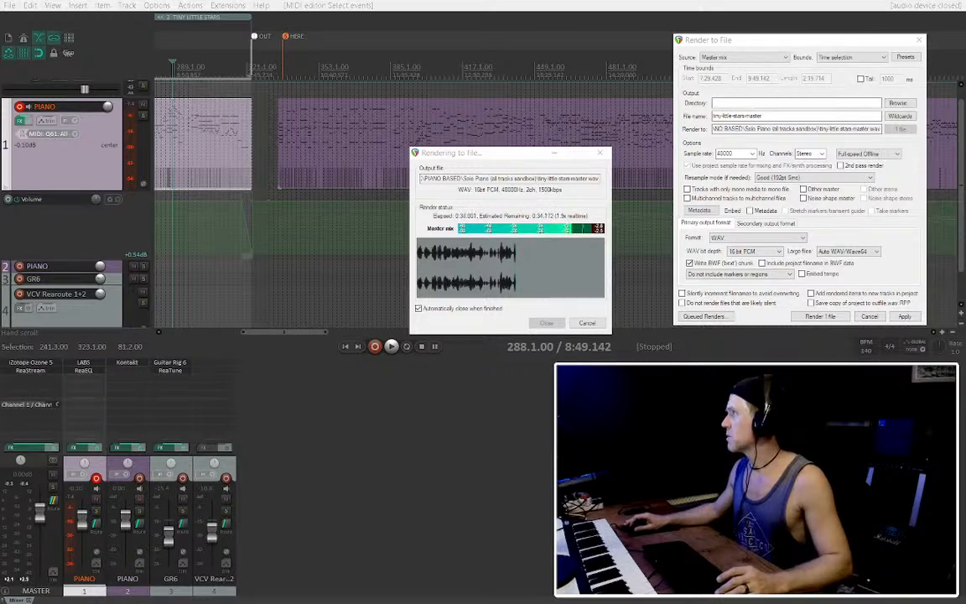
# Bring the Restream Chat window onto the main screen, check it for messages and minimize it
pyautogui.moveTo(965, 120); pyautogui.dragTo(761, 118)
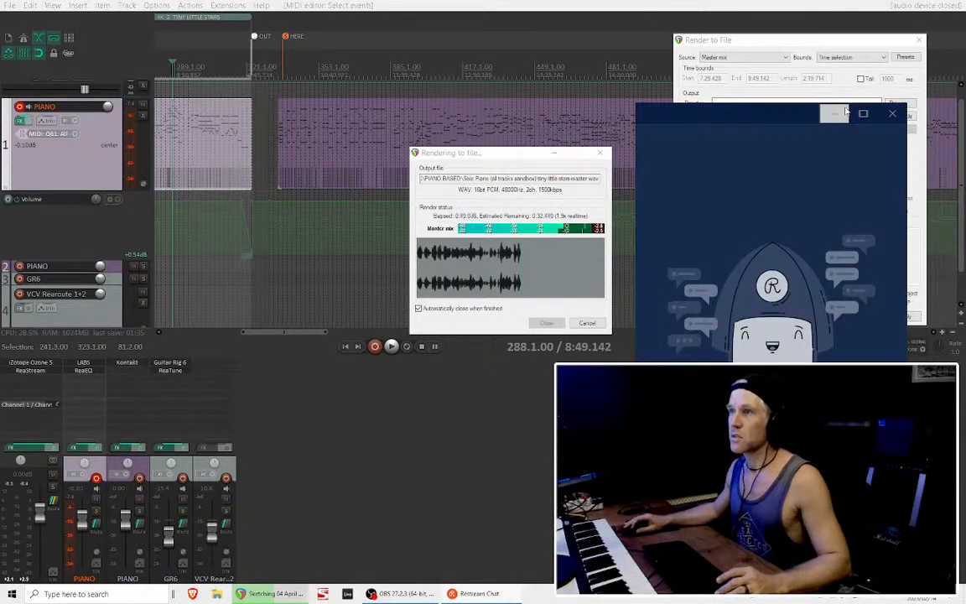
pyautogui.moveTo(836, 106); pyautogui.dragTo(834, 179)
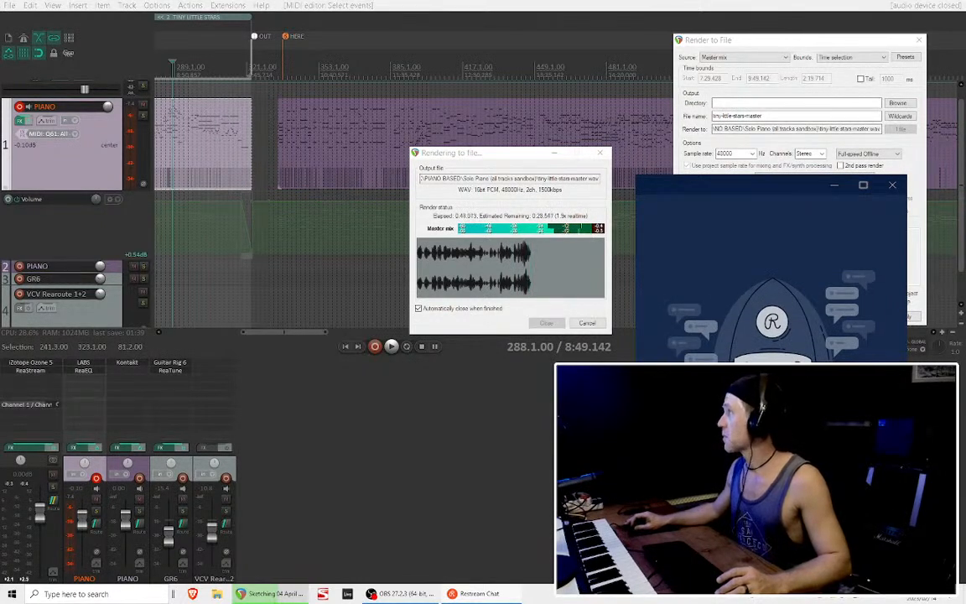
pyautogui.click(835, 185)
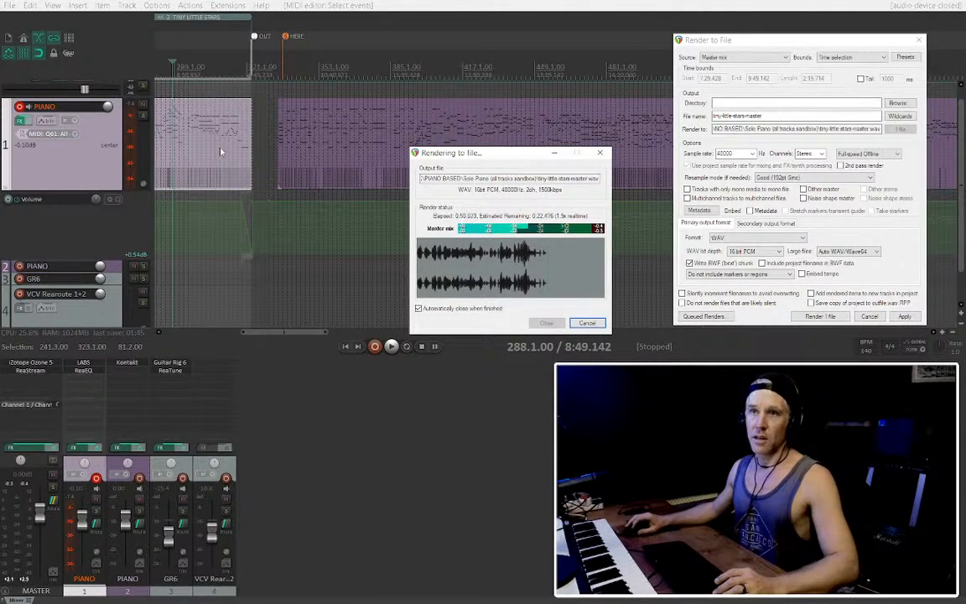
# Open the Brave browser and bring the window with the JBCOM NOT PUBLISHED TASKLIST spreadsheet onto the main screen
pyautogui.scroll(-2, 270, 156)
pyautogui.hotkey('alt', 'Tab')
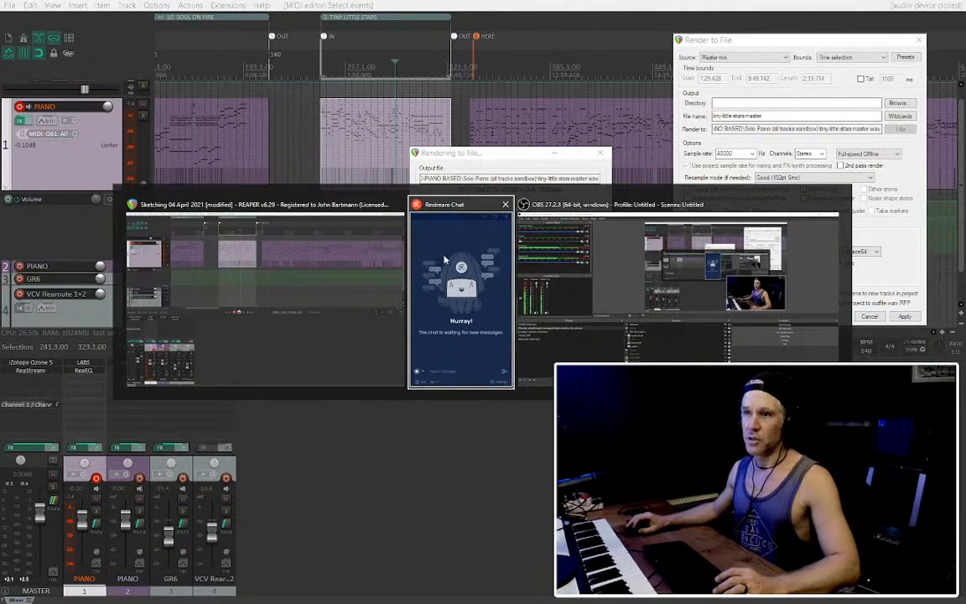
pyautogui.press('super')
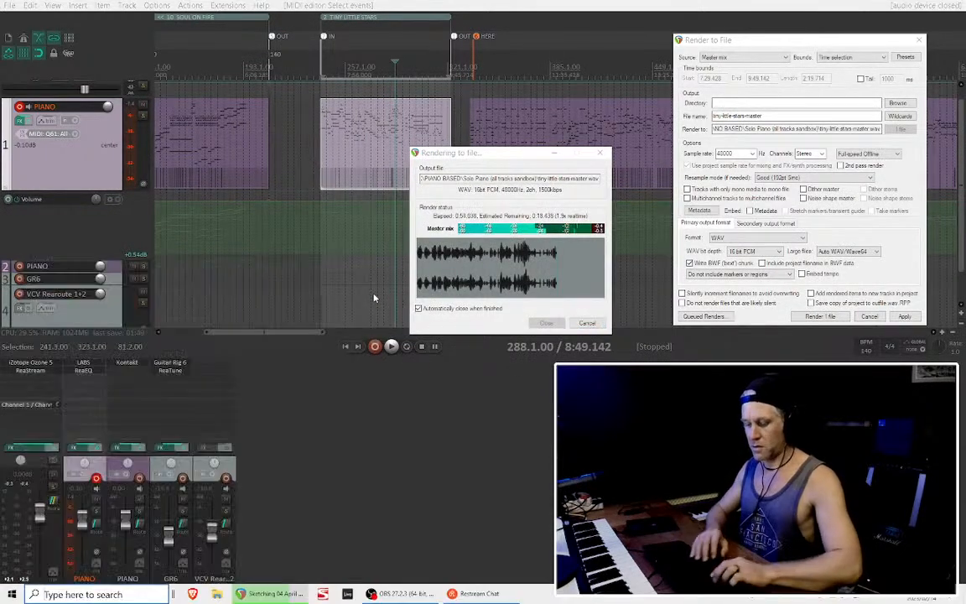
pyautogui.write('bra')
pyautogui.press('Return')
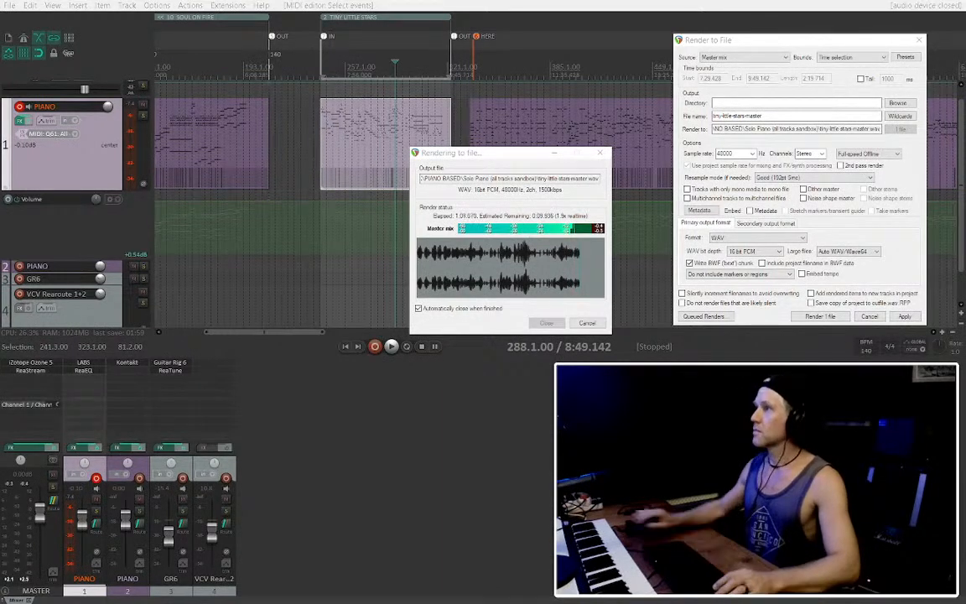
pyautogui.moveTo(504, 204); pyautogui.dragTo(520, 2)
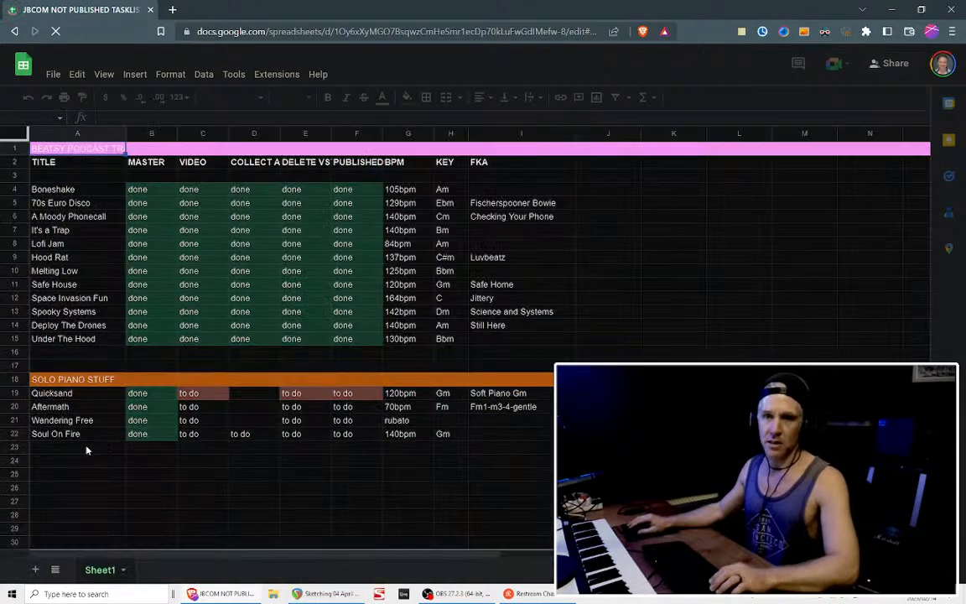
# Add Tiny Little Stars as a title in A23 under Solo Piano Stuff and enter "to do" in its Master column
pyautogui.click(89, 453)
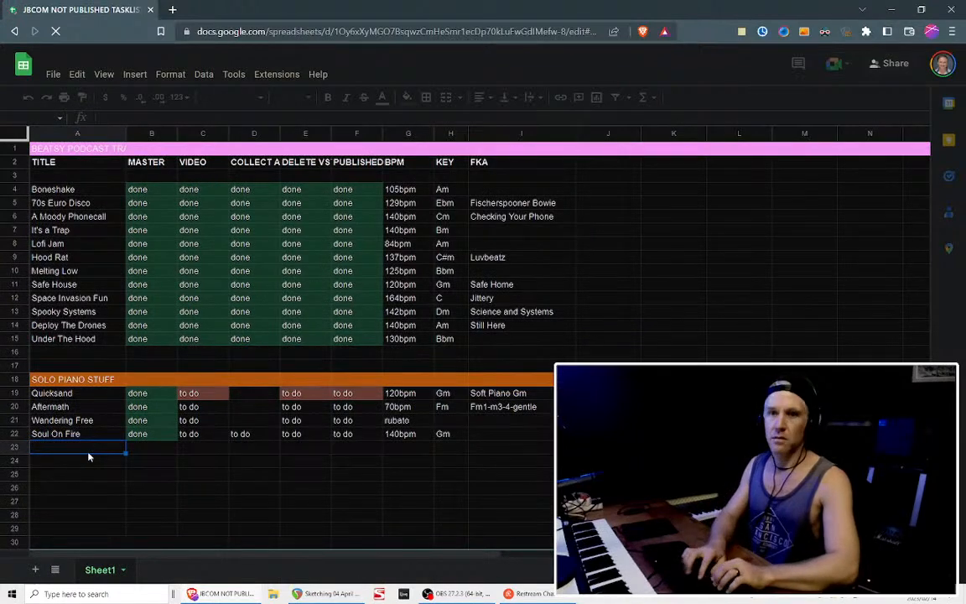
pyautogui.write('Tiny Little Stars')
pyautogui.press('Tab')
pyautogui.write('tod')
pyautogui.write(' do')
pyautogui.press('Return')
# Fill the "to do" status from B23 across to column H and down to row 28
pyautogui.click(167, 447)
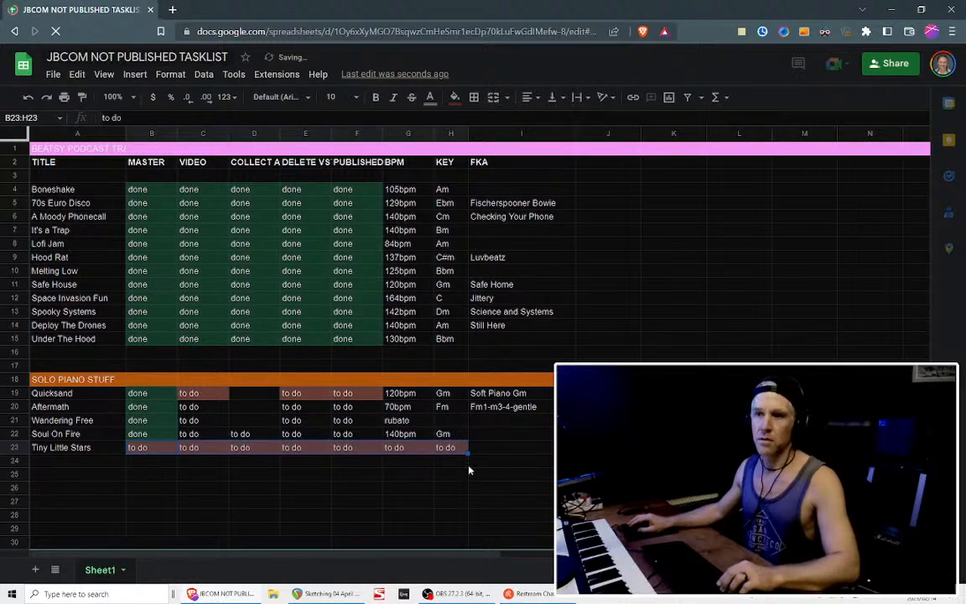
pyautogui.moveTo(468, 454); pyautogui.dragTo(466, 515)
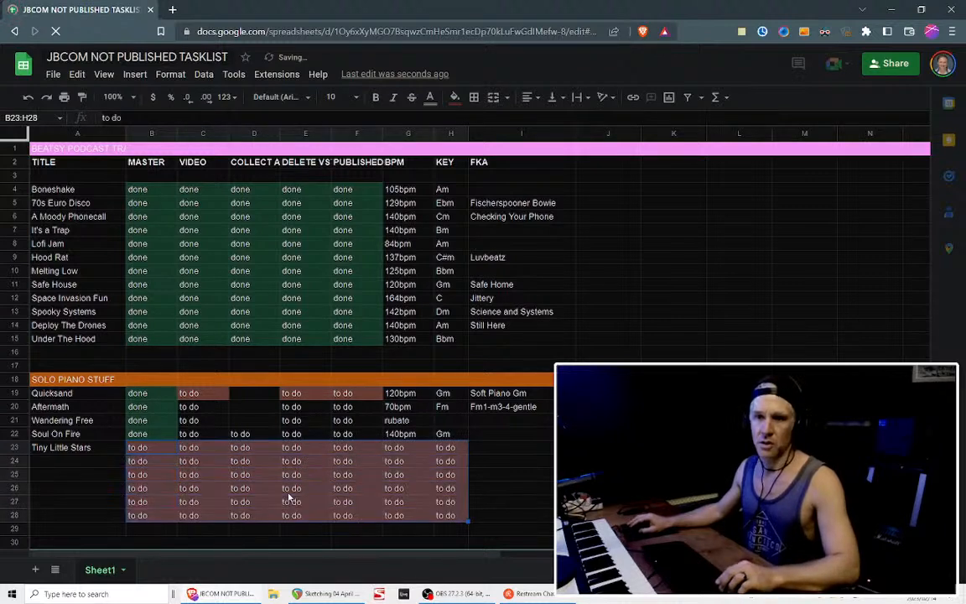
pyautogui.click(184, 440)
# Fill the red "to do" cell C19 down to C22 and clear the "to do" entry in D22
pyautogui.click(216, 394)
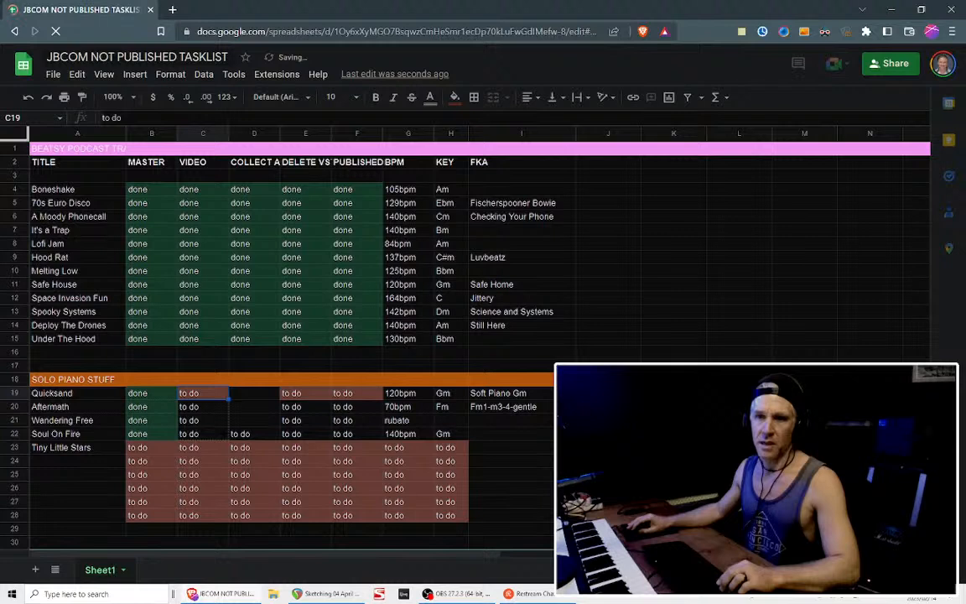
pyautogui.moveTo(216, 394); pyautogui.dragTo(210, 433)
pyautogui.click(275, 437)
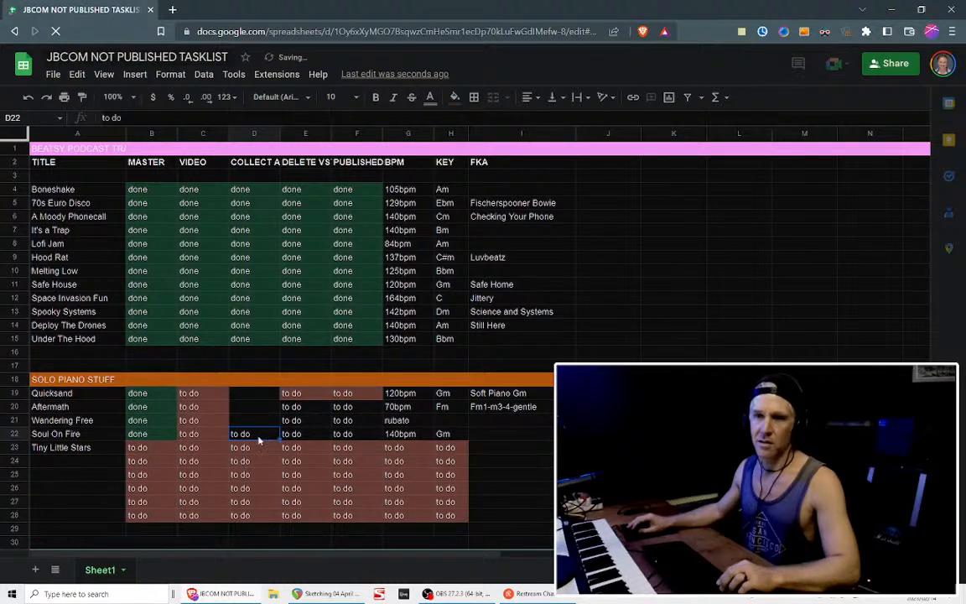
pyautogui.press('Delete')
# Fill the "to do" cells E19:F19 down through row 28 and clear the BPM and Key entries in G23:H28
pyautogui.moveTo(298, 394); pyautogui.dragTo(356, 397)
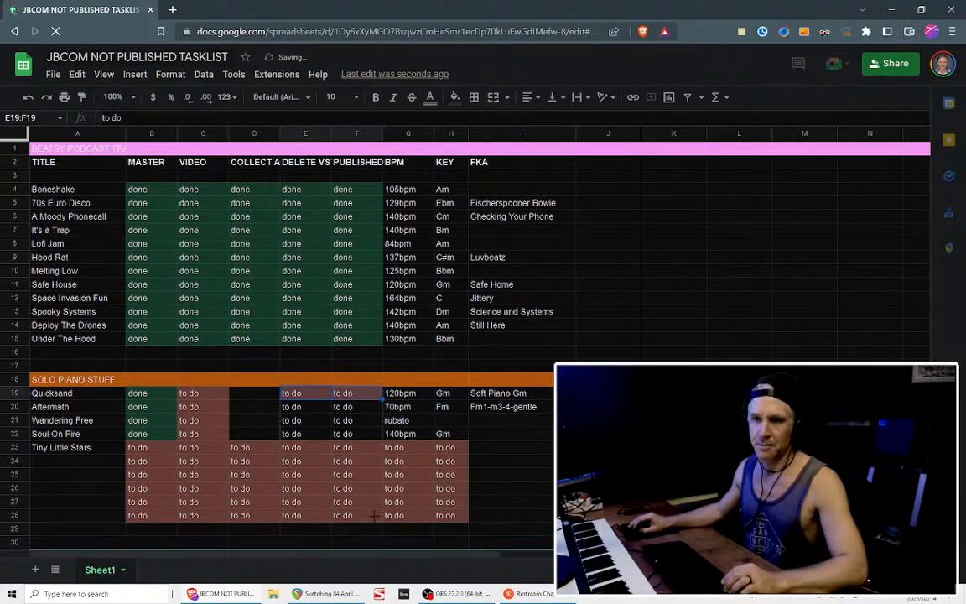
pyautogui.moveTo(375, 513); pyautogui.dragTo(376, 513)
pyautogui.click(406, 451)
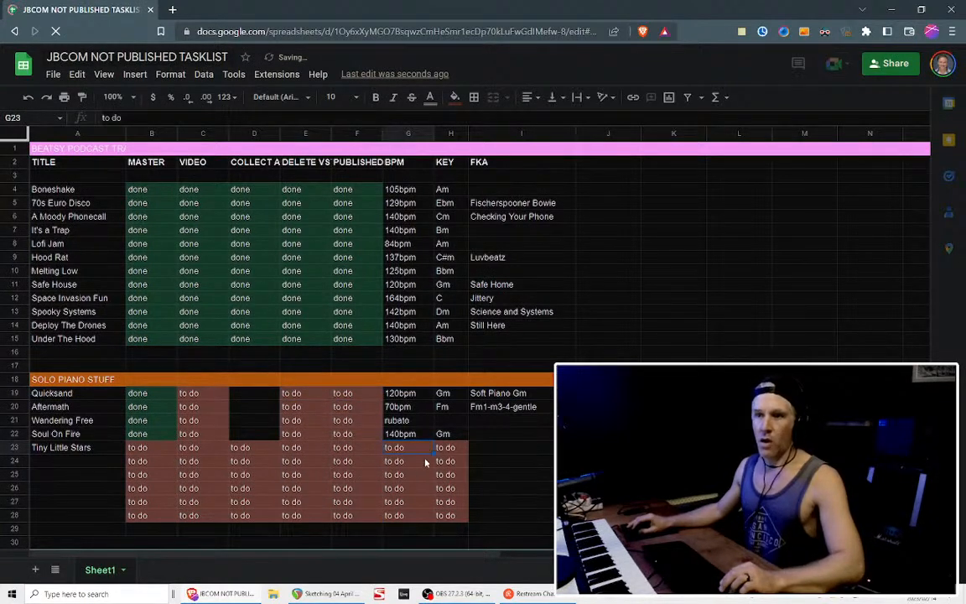
pyautogui.keyDown('shift'); pyautogui.click(459, 520); pyautogui.keyUp('shift')
pyautogui.press('Delete')
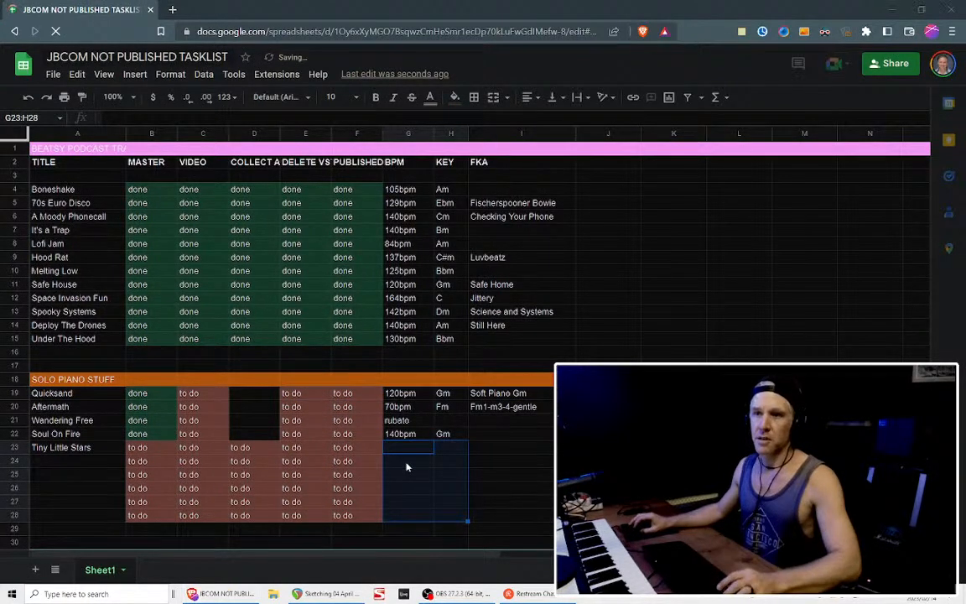
# Switch to REAPER and play the Tiny Little Stars item from its start
pyautogui.hotkey('alt', 'Tab')
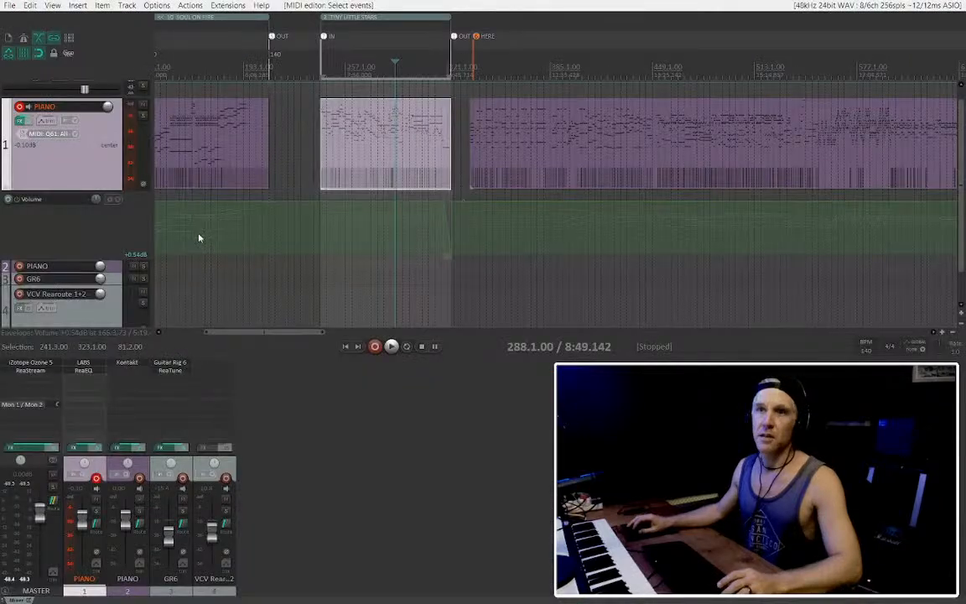
pyautogui.scroll(5, 319, 138)
pyautogui.click(326, 172)
pyautogui.press('space')
pyautogui.scroll(5, 560, 157)
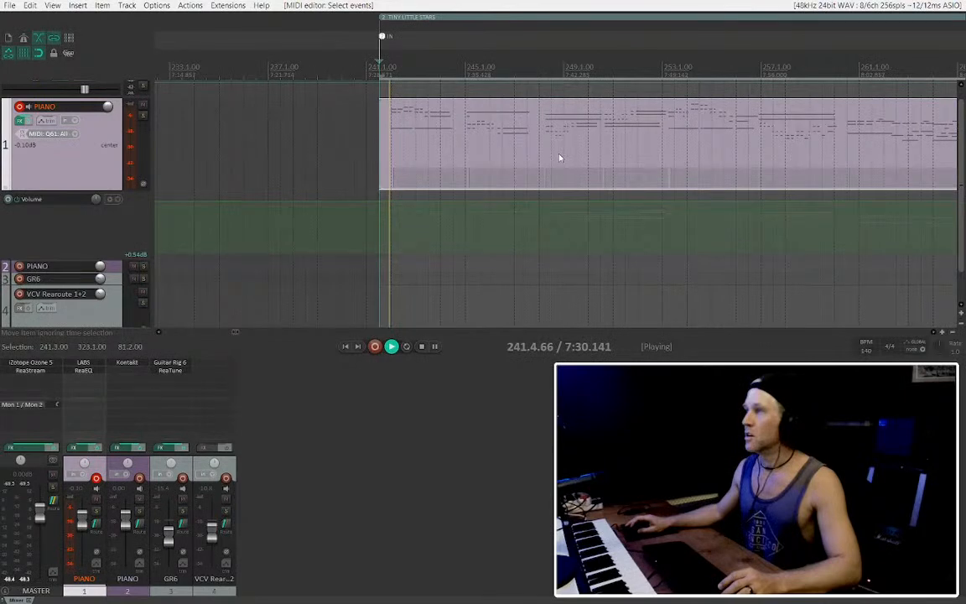
# Switch back to the task list and enter rubato as BPM and D as key for Tiny Little Stars in row 23
pyautogui.hotkey('alt', 'Tab')
pyautogui.click(411, 447)
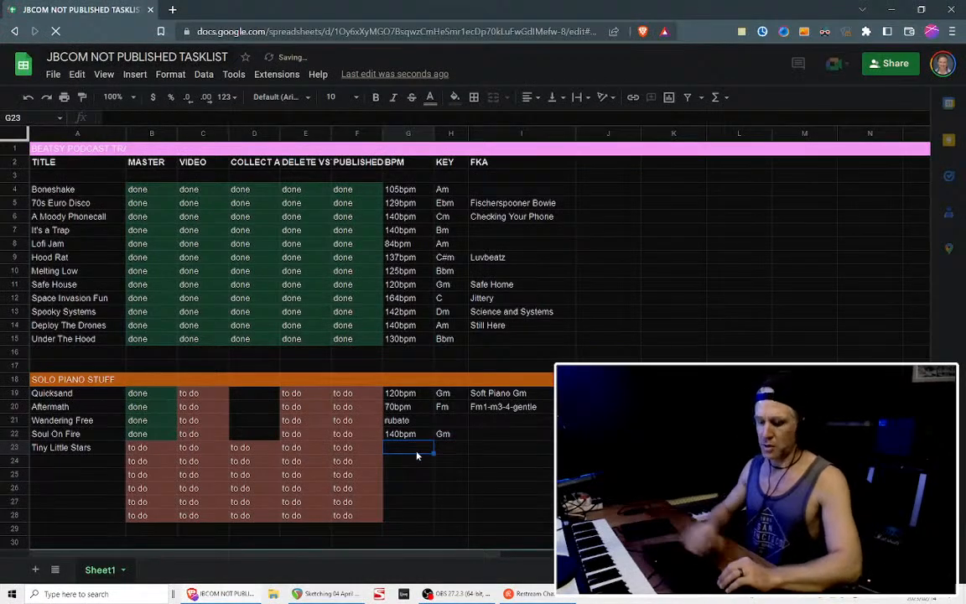
pyautogui.write('rubat')
pyautogui.press('Tab')
pyautogui.write('D')
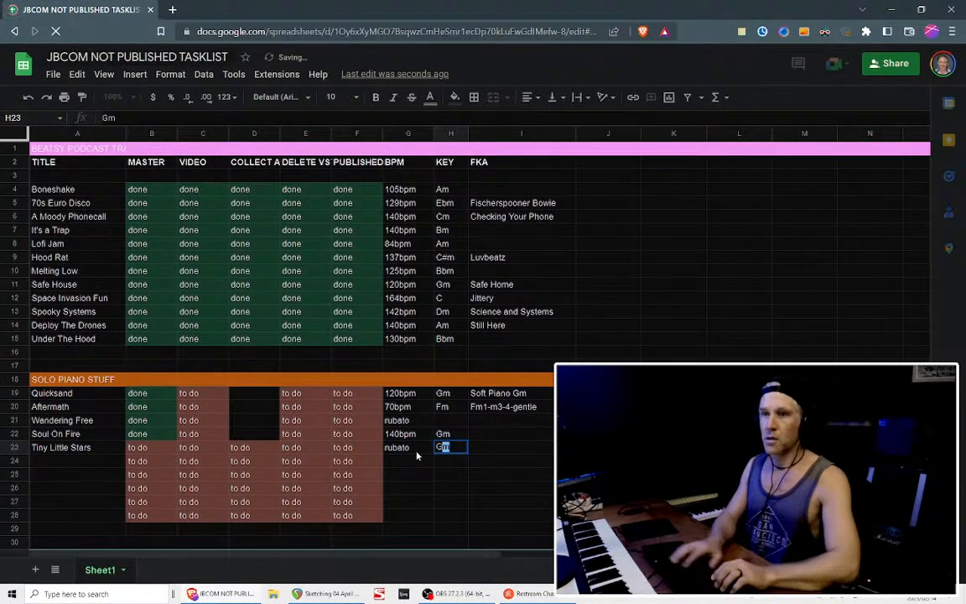
pyautogui.press('Tab')
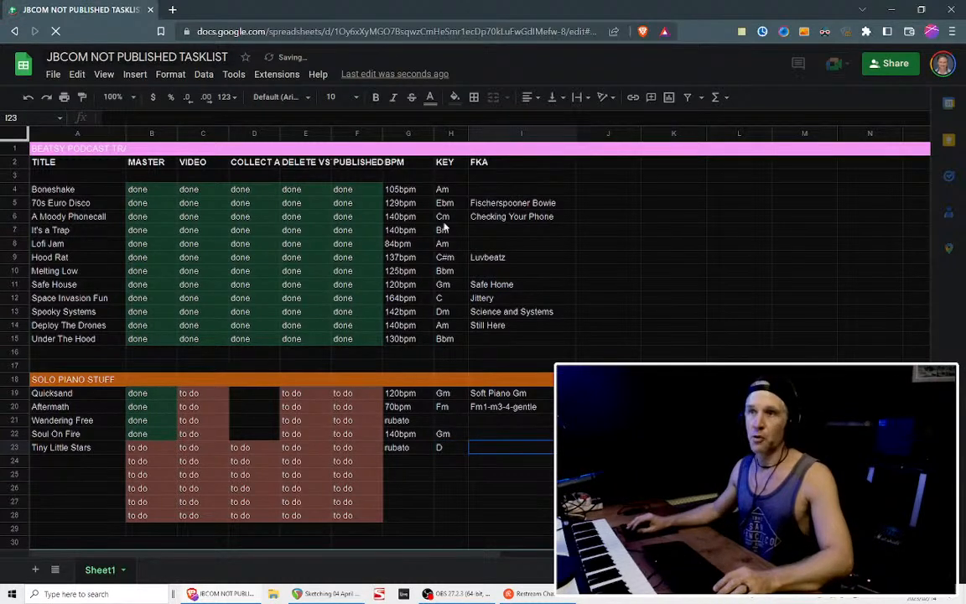
pyautogui.click(483, 167)
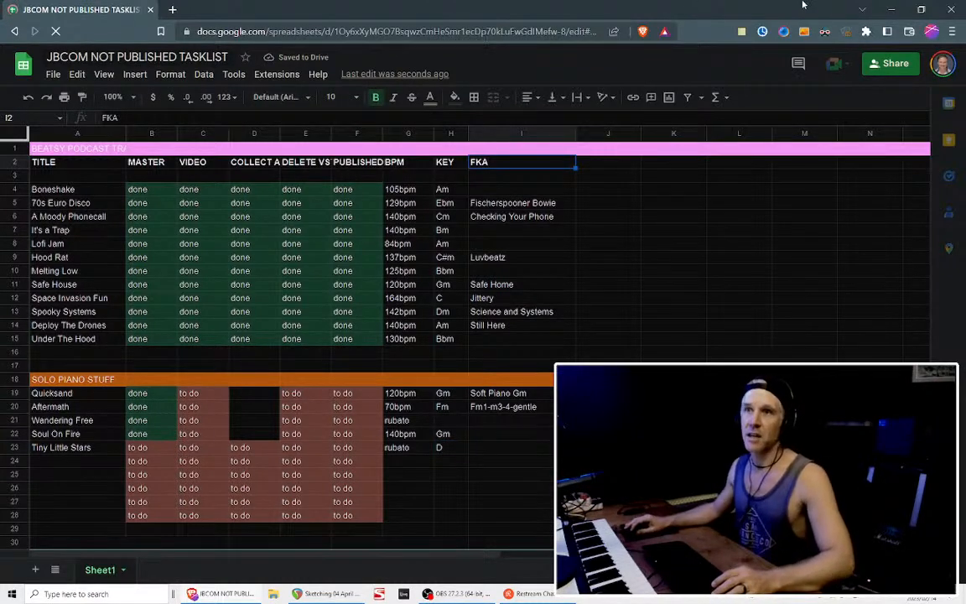
# Return to REAPER and play the piano take following Tiny Little Stars from about bar 334
pyautogui.click(895, 14)
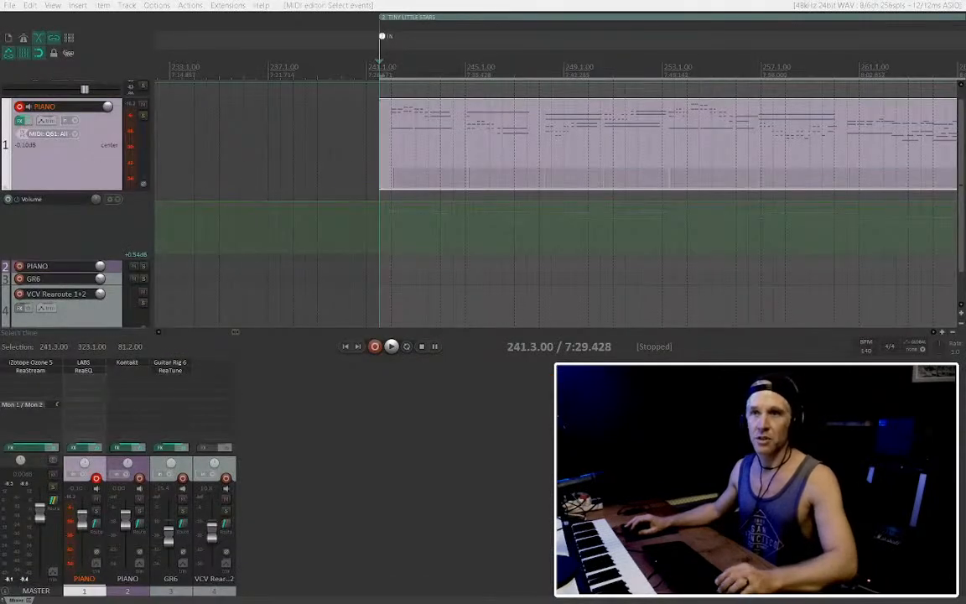
pyautogui.scroll(-5, 553, 142)
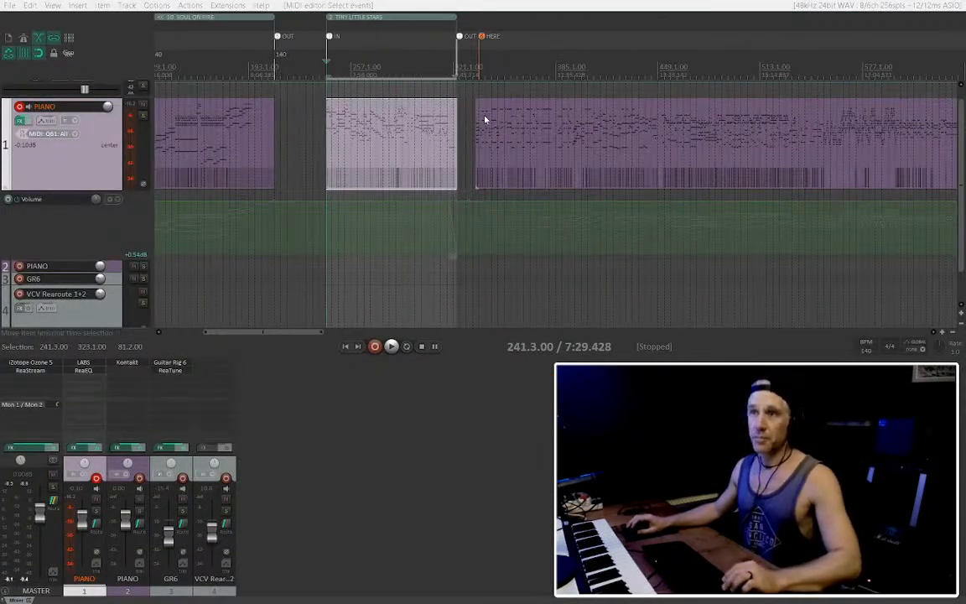
pyautogui.click(485, 120)
pyautogui.scroll(5, 470, 126)
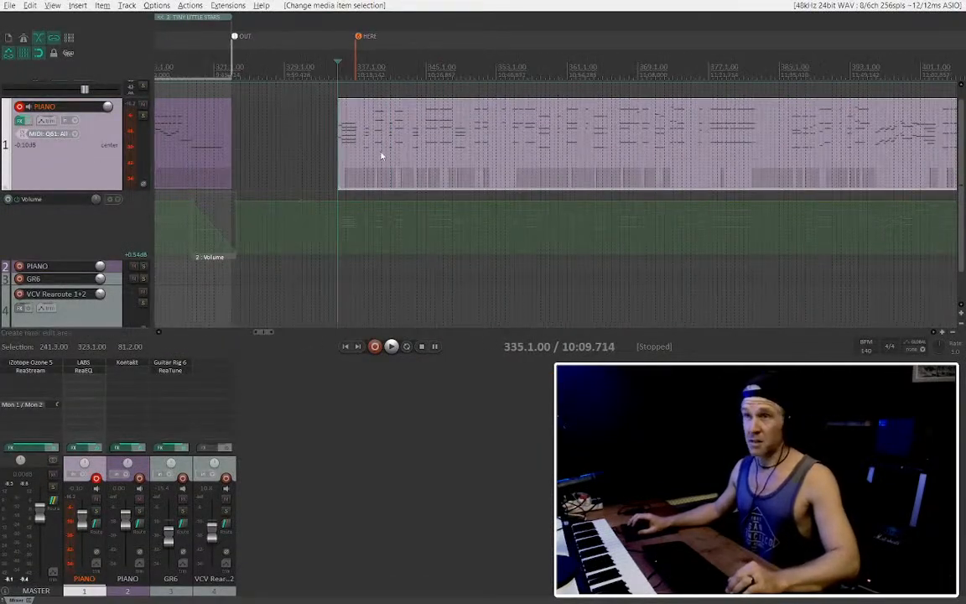
pyautogui.hscroll(2, 396, 155)
pyautogui.click(233, 143)
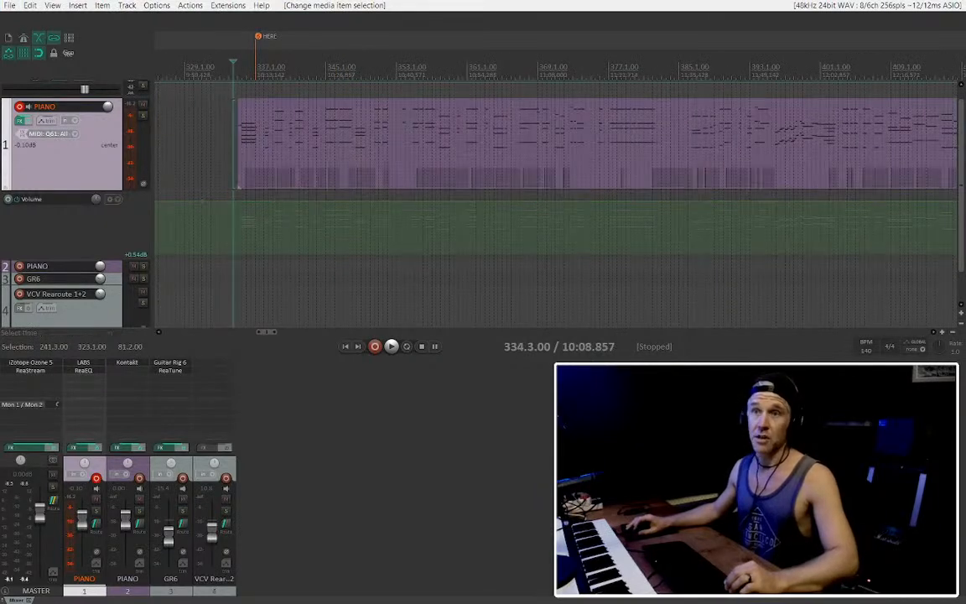
pyautogui.press('space')
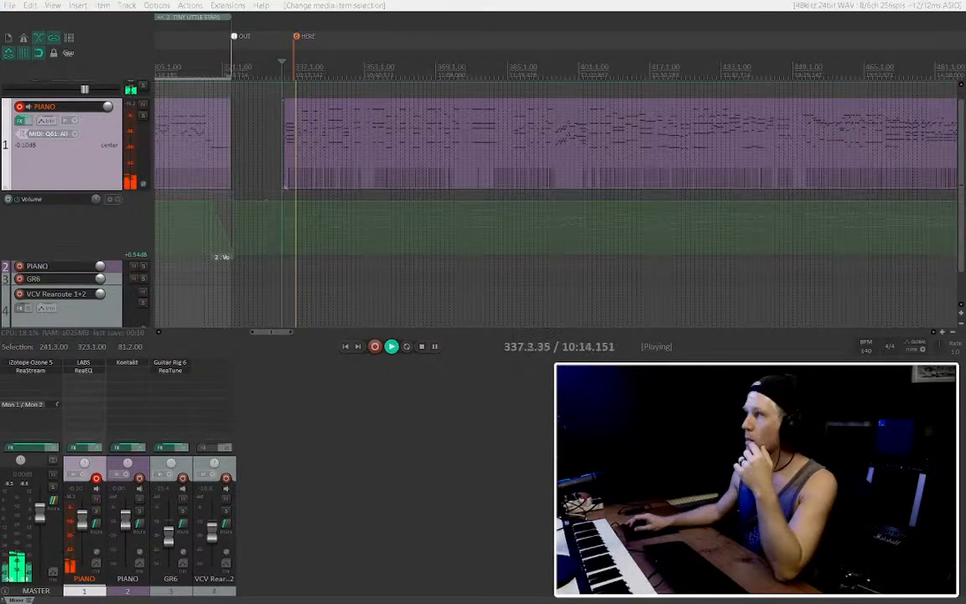
# Open that take's MIDI and examine its notes and sustain pedal data during playback, then close the MIDI editor
pyautogui.moveTo(965, 81); pyautogui.dragTo(322, 4)
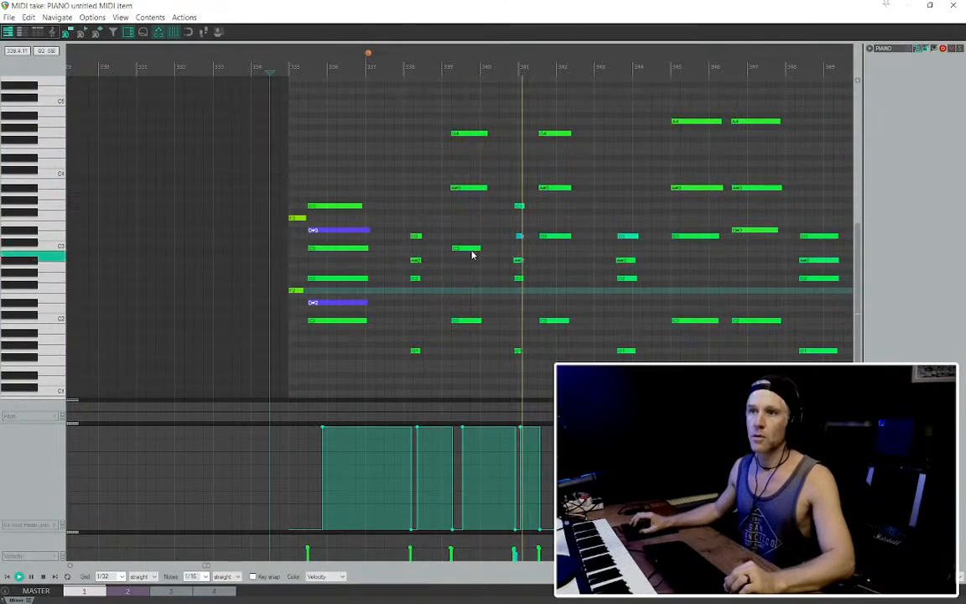
pyautogui.scroll(-2, 493, 247)
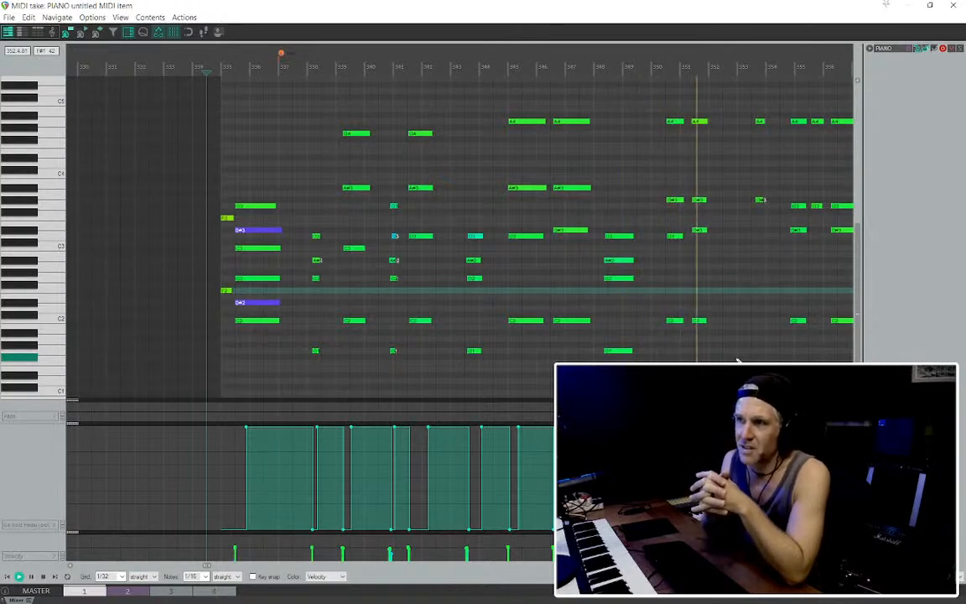
pyautogui.scroll(-5, 657, 352)
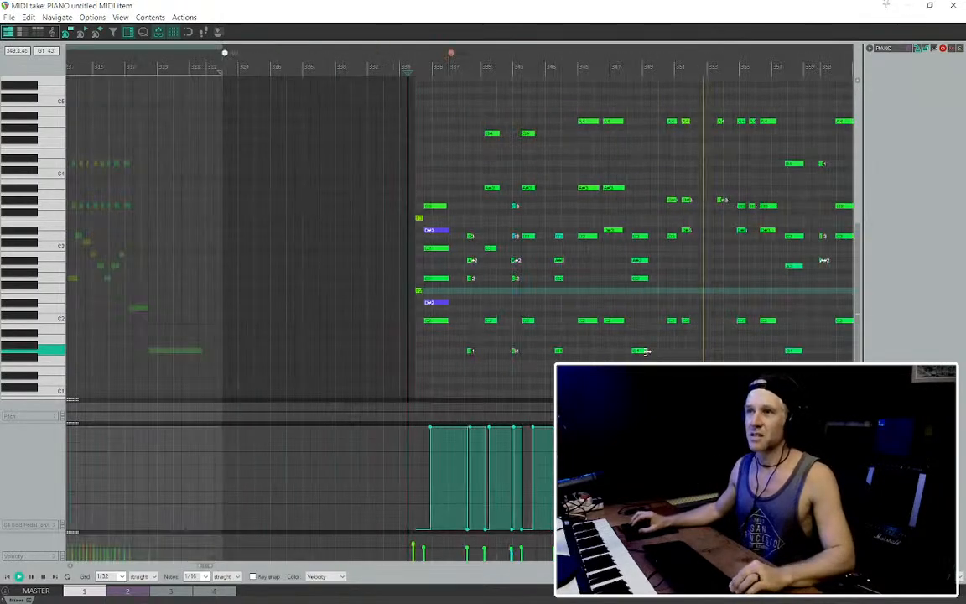
pyautogui.scroll(5, 507, 321)
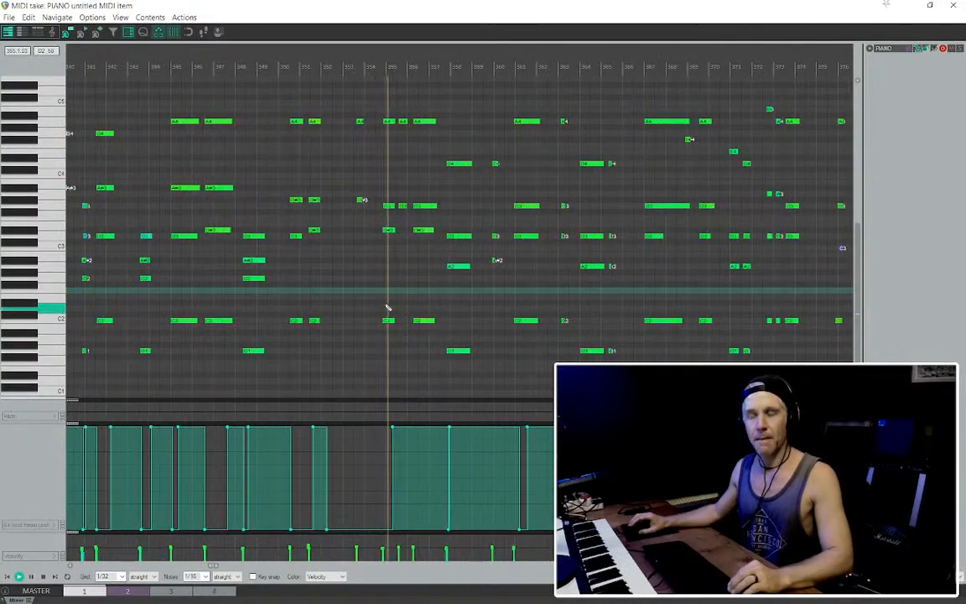
pyautogui.scroll(-5, 401, 279)
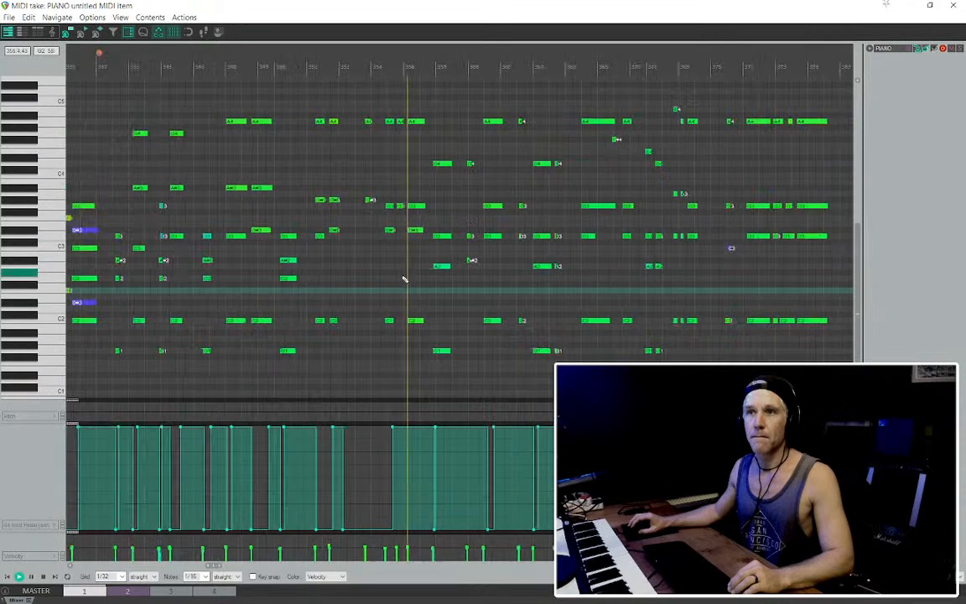
pyautogui.scroll(2, 403, 277)
pyautogui.scroll(3, 403, 284)
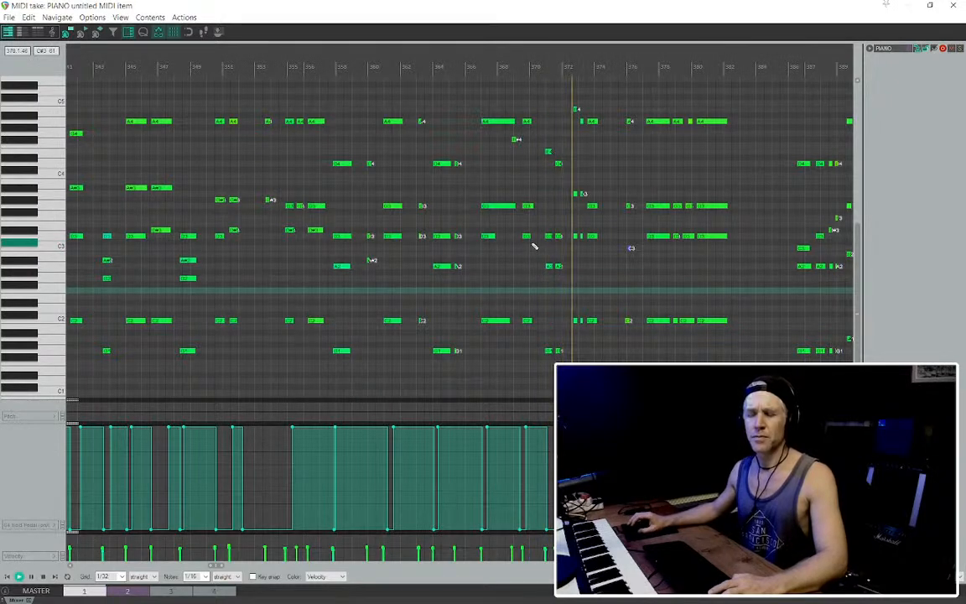
pyautogui.scroll(-3, 534, 245)
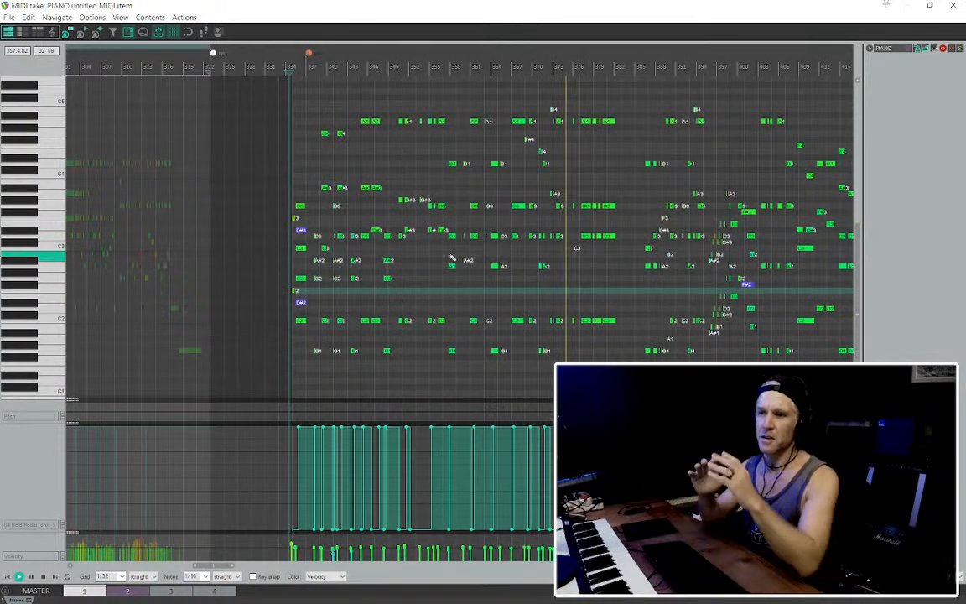
pyautogui.scroll(-2, 417, 240)
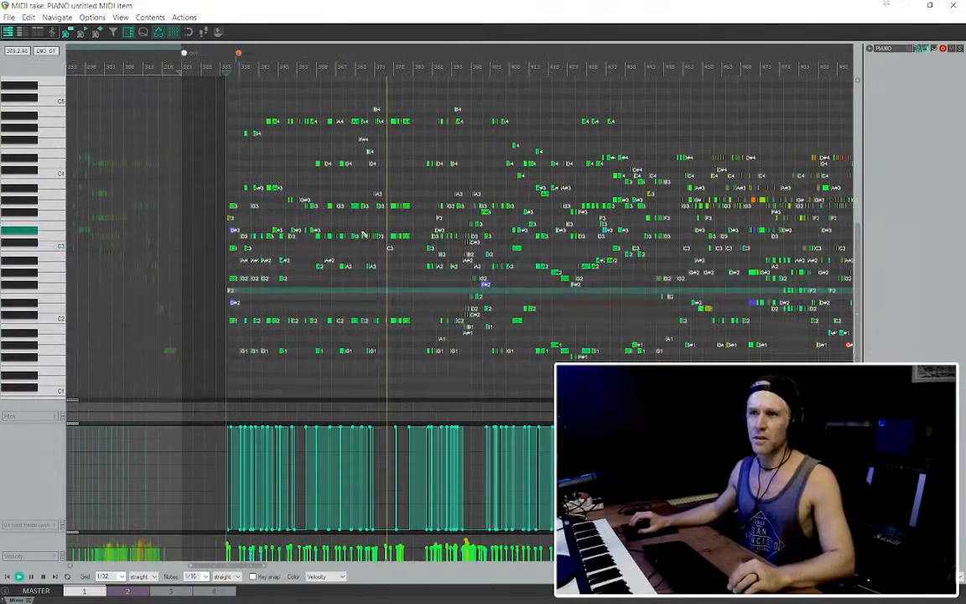
pyautogui.scroll(3, 361, 233)
pyautogui.press('Escape')
# Split the piano take and trim the pieces to a short section at about bars 354 to 366 and a long item from about bar 396
pyautogui.scroll(2, 361, 151)
pyautogui.press('space')
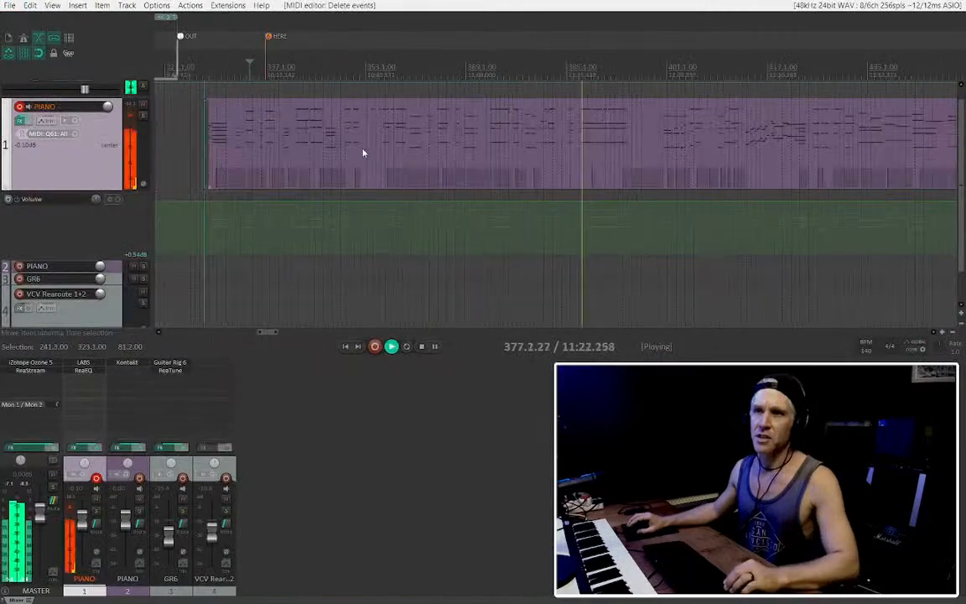
pyautogui.click(299, 72)
pyautogui.press('space')
pyautogui.press('s')
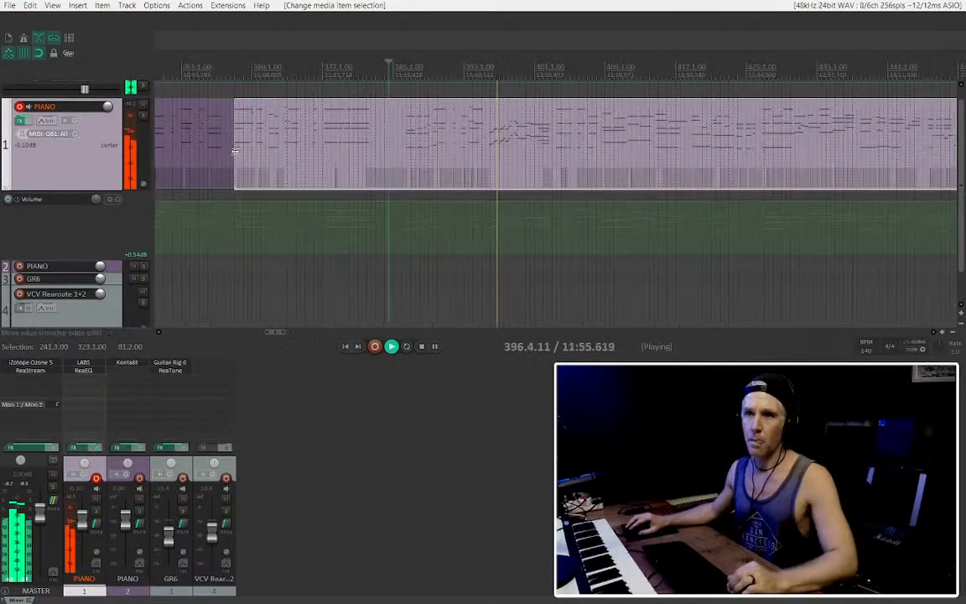
pyautogui.moveTo(226, 149)
pyautogui.mouseDown()
pyautogui.moveTo(491, 149)
pyautogui.moveTo(226, 154)
pyautogui.mouseUp()
pyautogui.click(485, 154)
pyautogui.scroll(-3, 495, 151)
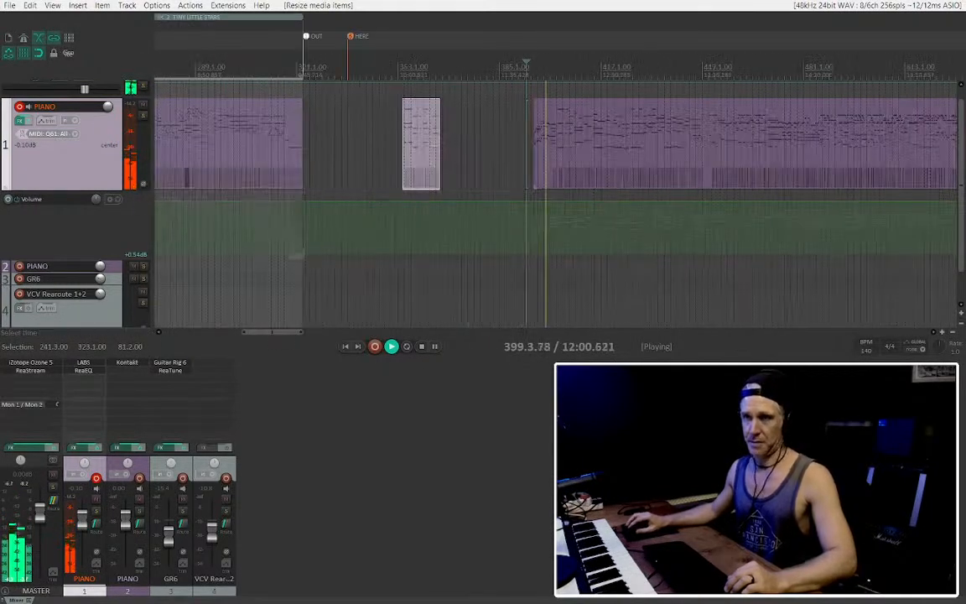
# Trim the start of the long piano item to about bar 408
pyautogui.scroll(3, 569, 124)
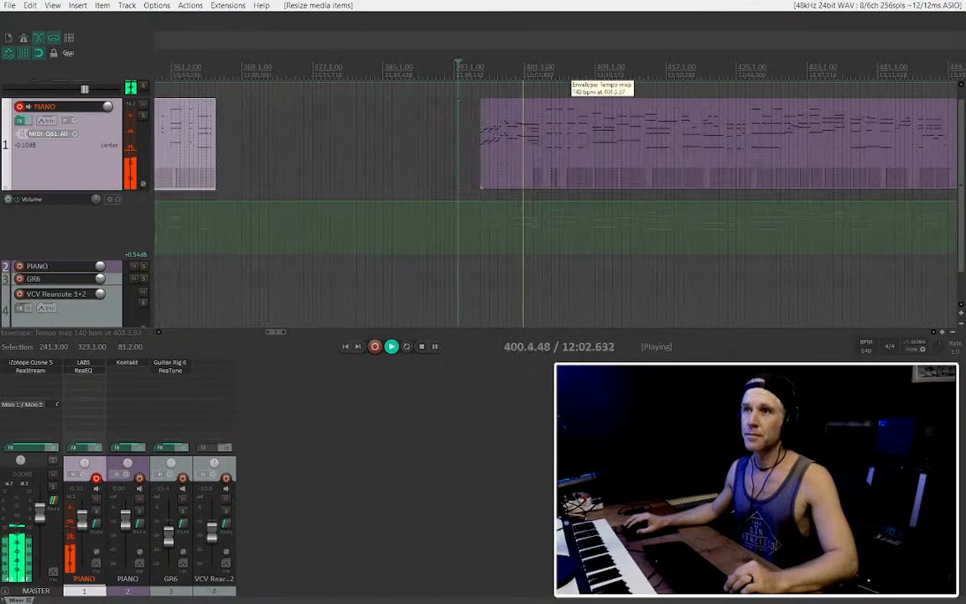
pyautogui.click(547, 88)
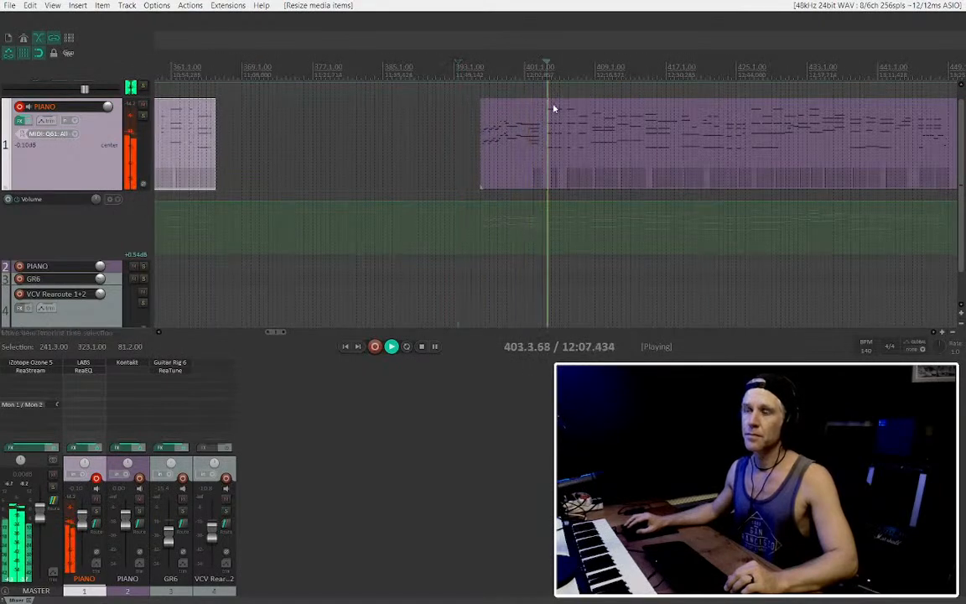
pyautogui.moveTo(491, 136); pyautogui.dragTo(549, 141)
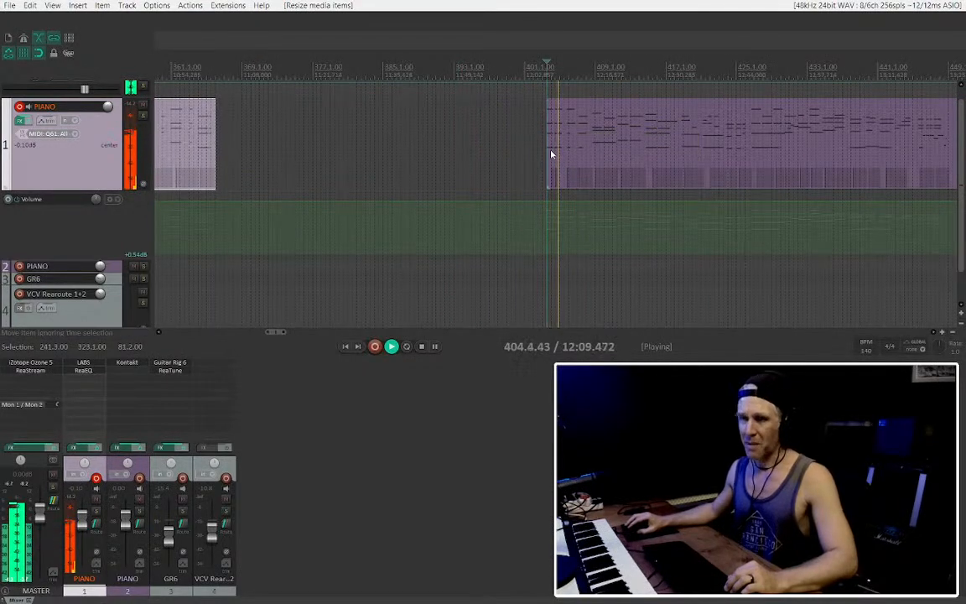
pyautogui.scroll(-3, 579, 94)
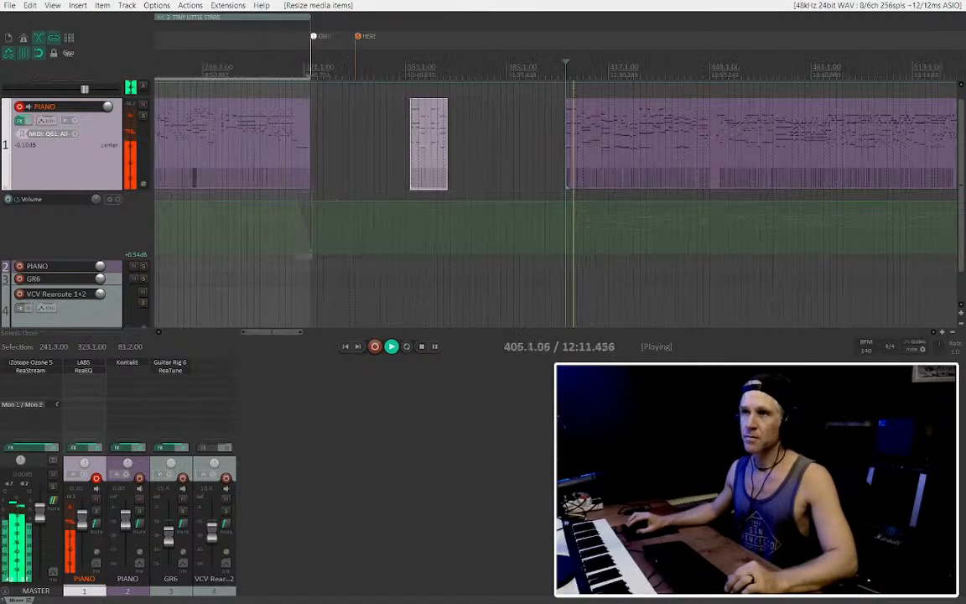
pyautogui.hscroll(3, 570, 134)
pyautogui.scroll(-3, 507, 125)
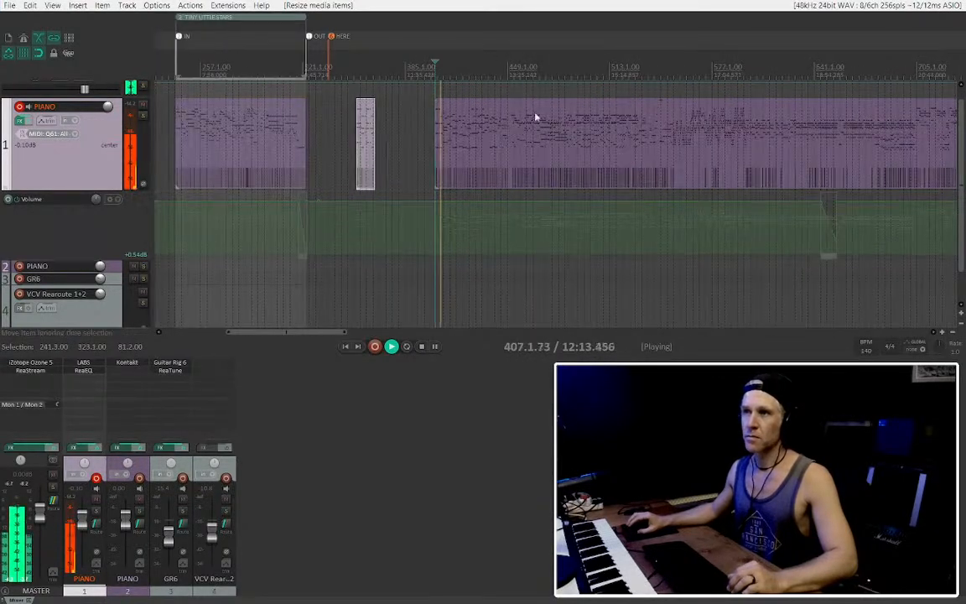
pyautogui.scroll(-3, 683, 139)
pyautogui.scroll(10, 423, 129)
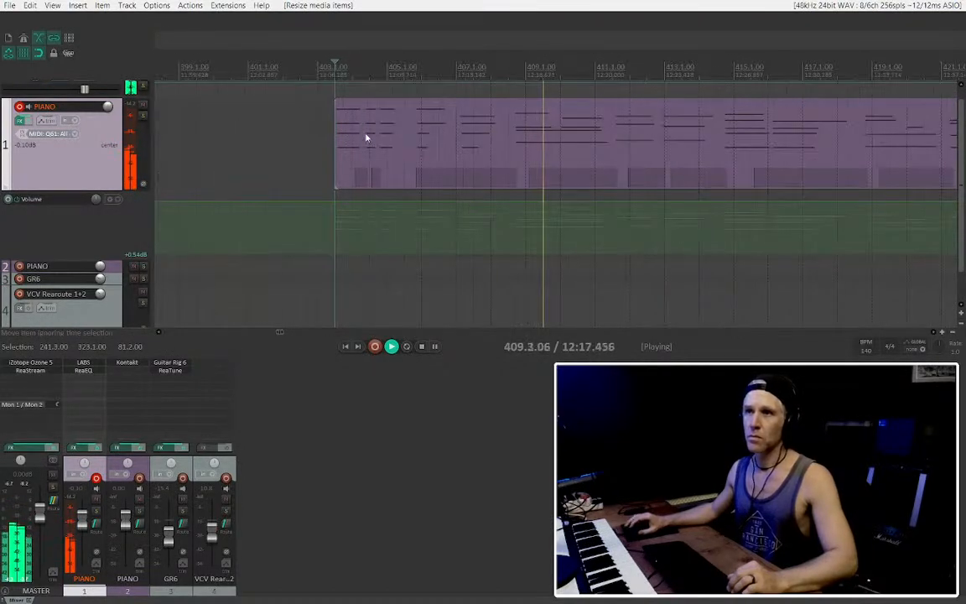
pyautogui.moveTo(334, 148); pyautogui.dragTo(516, 146)
# Move the short piano section so that it ends exactly where the long item begins
pyautogui.scroll(2, 507, 147)
pyautogui.scroll(-5, 578, 172)
pyautogui.scroll(-2, 612, 150)
pyautogui.hscroll(-2, 654, 162)
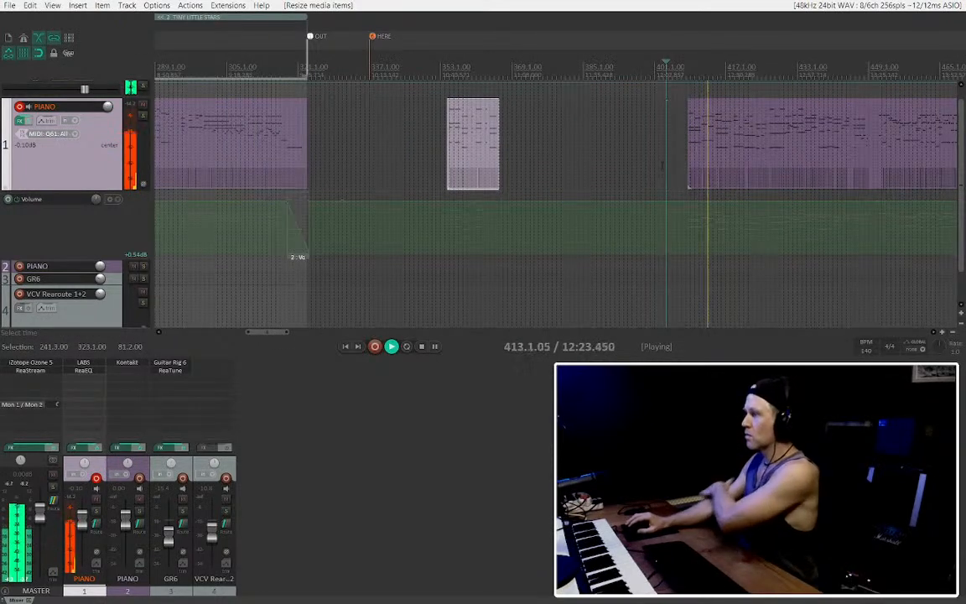
pyautogui.scroll(3, 693, 144)
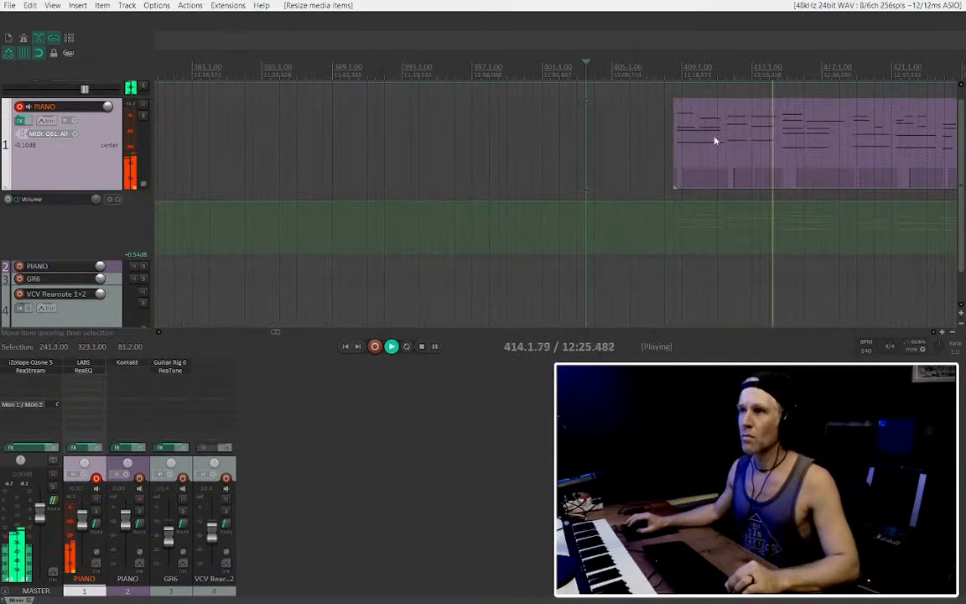
pyautogui.scroll(-1, 721, 147)
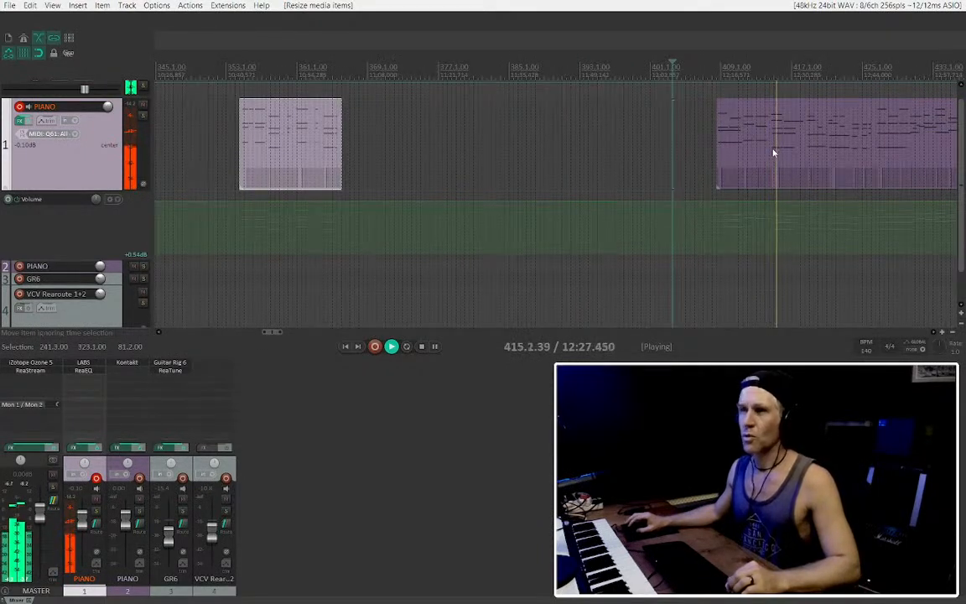
pyautogui.moveTo(297, 140); pyautogui.dragTo(672, 140)
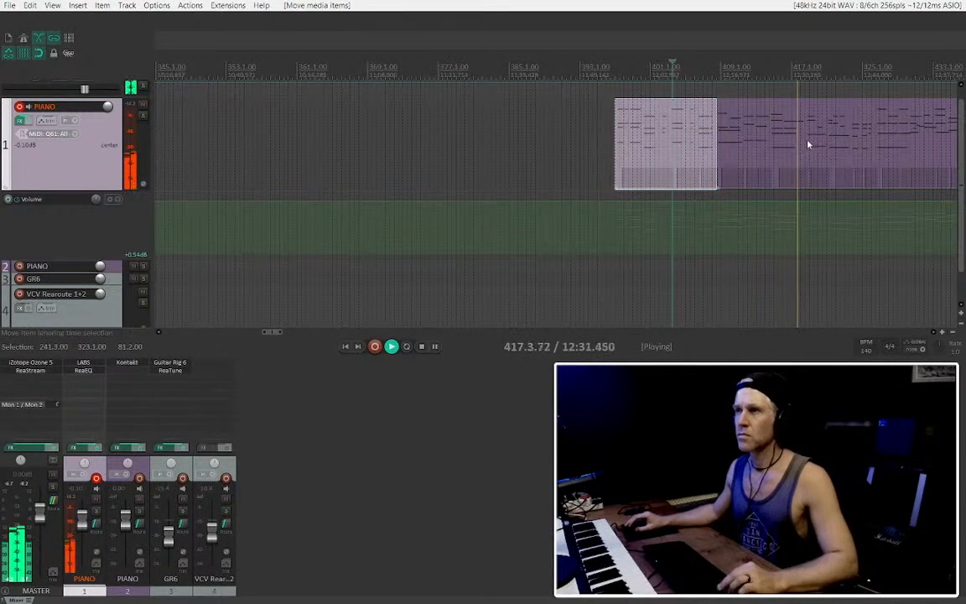
# Split the long item at about bar 417 and move the two adjoining sections before the split to the HERE marker
pyautogui.press('s')
pyautogui.click(794, 164)
pyautogui.moveTo(809, 150); pyautogui.dragTo(513, 144)
pyautogui.keyDown('ctrl'); pyautogui.click(673, 158); pyautogui.keyUp('ctrl')
# Play the relocated sections from just before the HERE marker
pyautogui.scroll(-3, 835, 159)
pyautogui.press('space')
pyautogui.click(442, 144)
pyautogui.press('space')
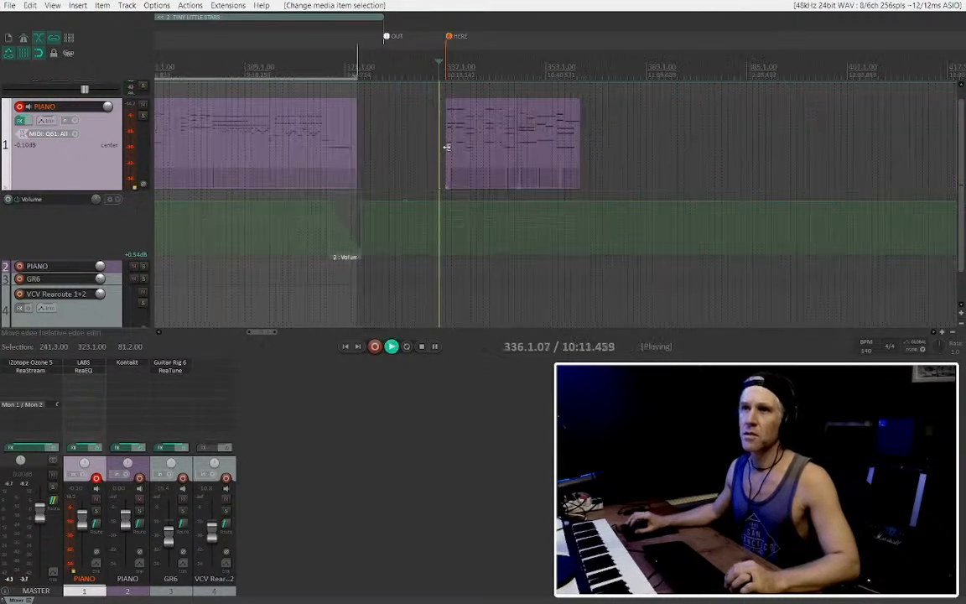
# Glue the two adjoining piano sections at the HERE marker into a single item
pyautogui.scroll(5, 446, 146)
pyautogui.click(526, 137)
pyautogui.keyDown('ctrl'); pyautogui.click(830, 141); pyautogui.keyUp('ctrl')
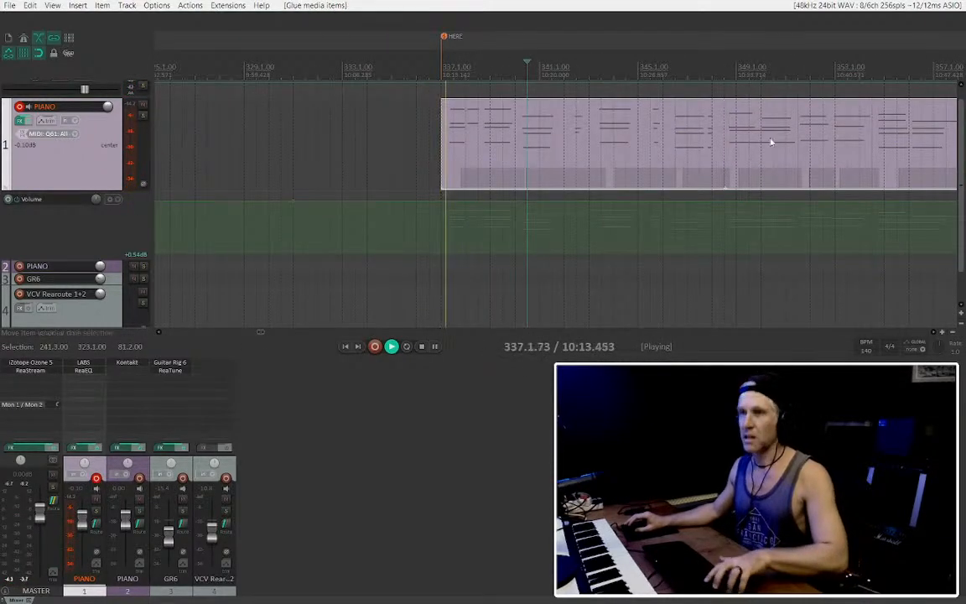
pyautogui.hotkey('ctrl', 'g')
pyautogui.scroll(-4, 626, 160)
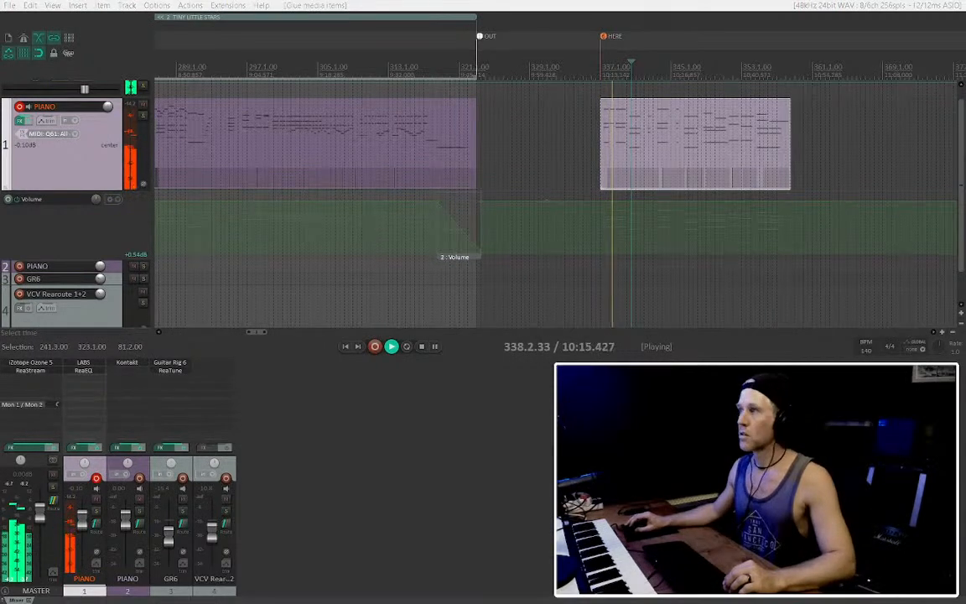
# Set the project tempo to 100 BPM from the edit cursor in bar 340 and play the result with the metronome
pyautogui.press('space')
pyautogui.click(866, 350)
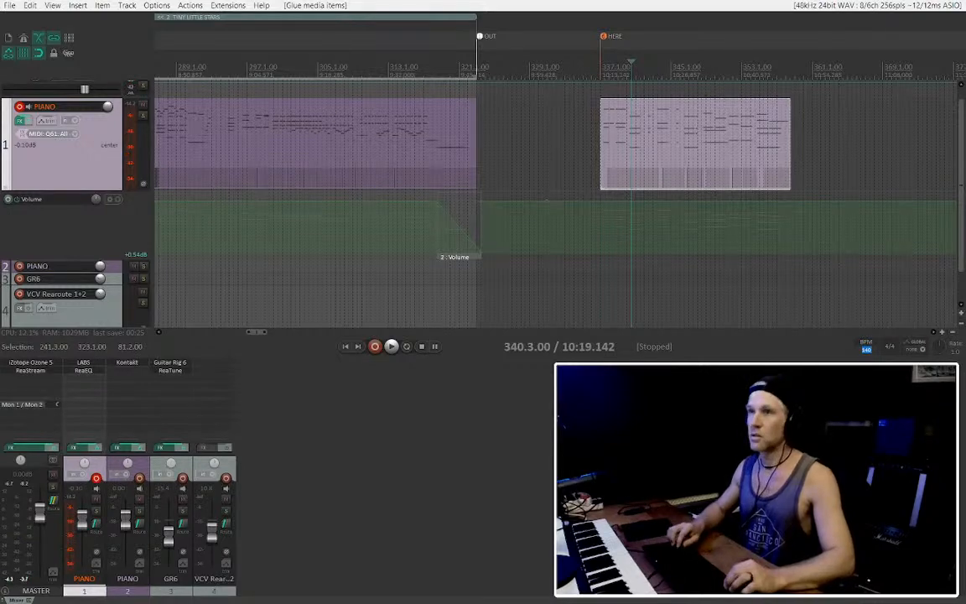
pyautogui.write('100')
pyautogui.press('Return')
pyautogui.hotkey('ctrl', 'z')
pyautogui.press('space')
# Slip the piano item's contents earlier so the first chord starts at the item's beginning on the tempo marker, and play from there
pyautogui.scroll(5, 640, 152)
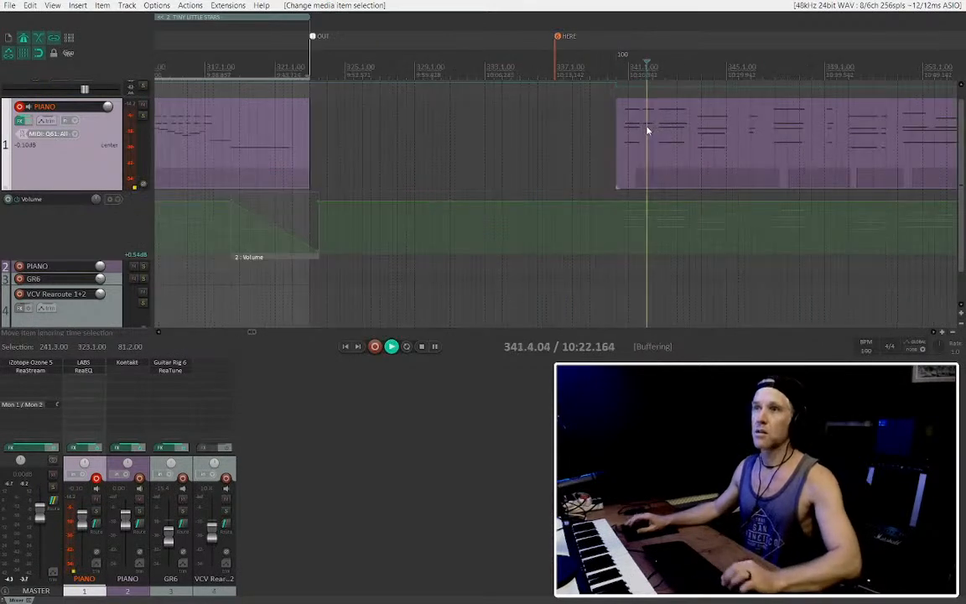
pyautogui.scroll(4, 635, 143)
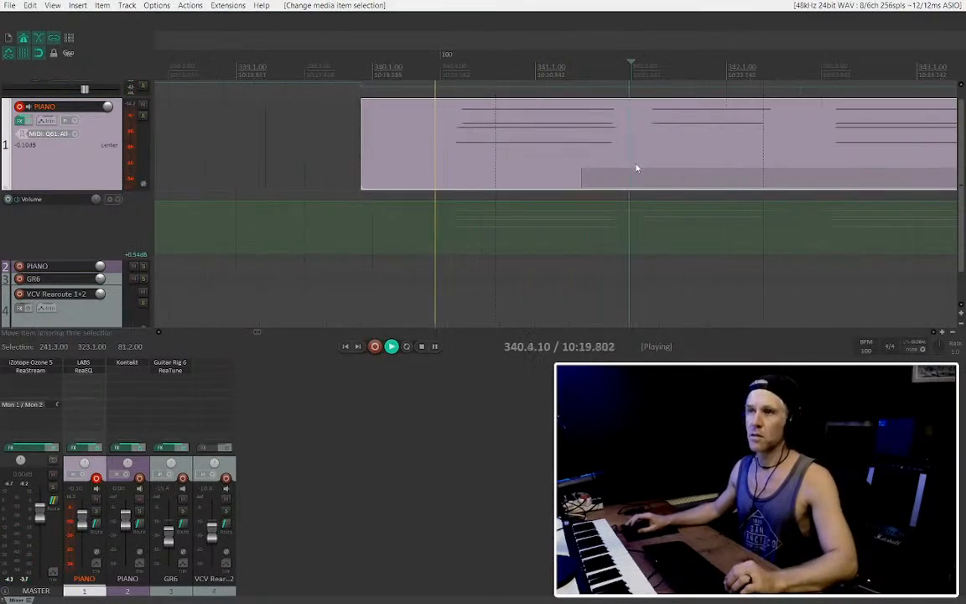
pyautogui.press('space')
pyautogui.moveTo(488, 149); pyautogui.dragTo(397, 152)
pyautogui.click(349, 152)
pyautogui.press('space')
pyautogui.click(426, 152)
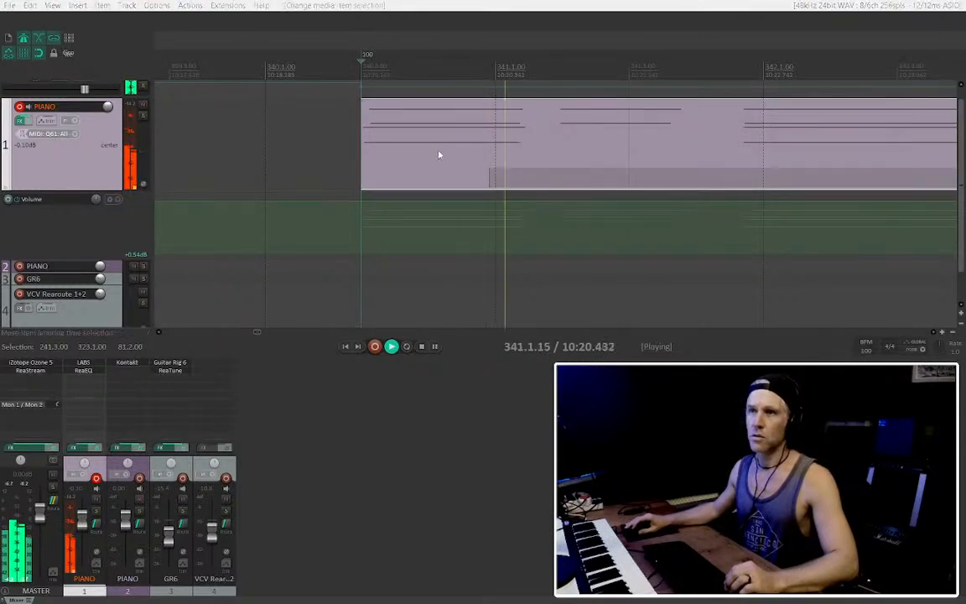
# Move the 100 BPM tempo marker to bar 339 and the piano item so that it starts at bar 340
pyautogui.scroll(-4, 569, 144)
pyautogui.press('space')
pyautogui.moveTo(521, 57)
pyautogui.mouseDown()
pyautogui.moveTo(356, 65)
pyautogui.moveTo(450, 67)
pyautogui.mouseUp()
pyautogui.press('space')
pyautogui.click(445, 101)
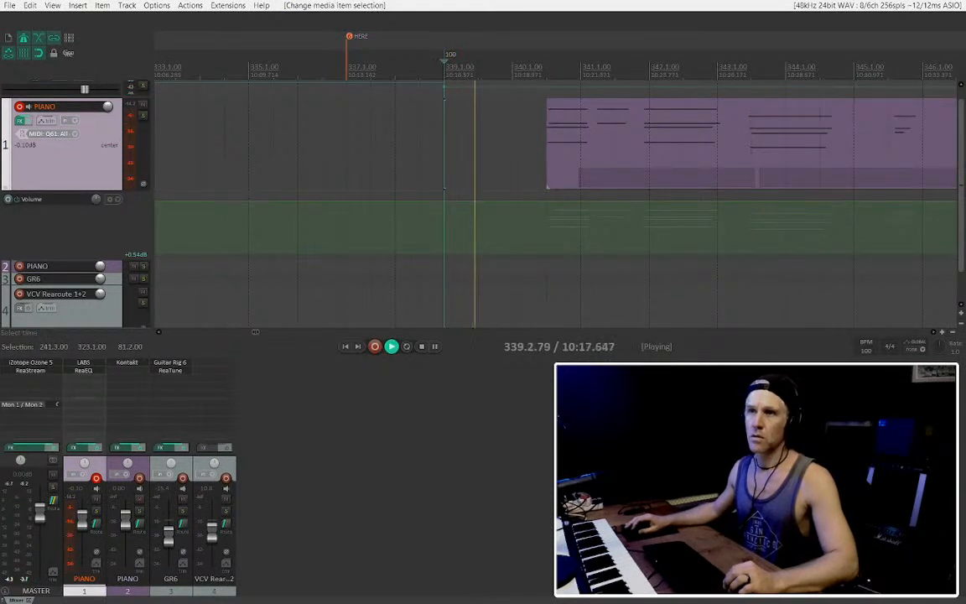
pyautogui.moveTo(577, 145); pyautogui.dragTo(540, 148)
pyautogui.press('space')
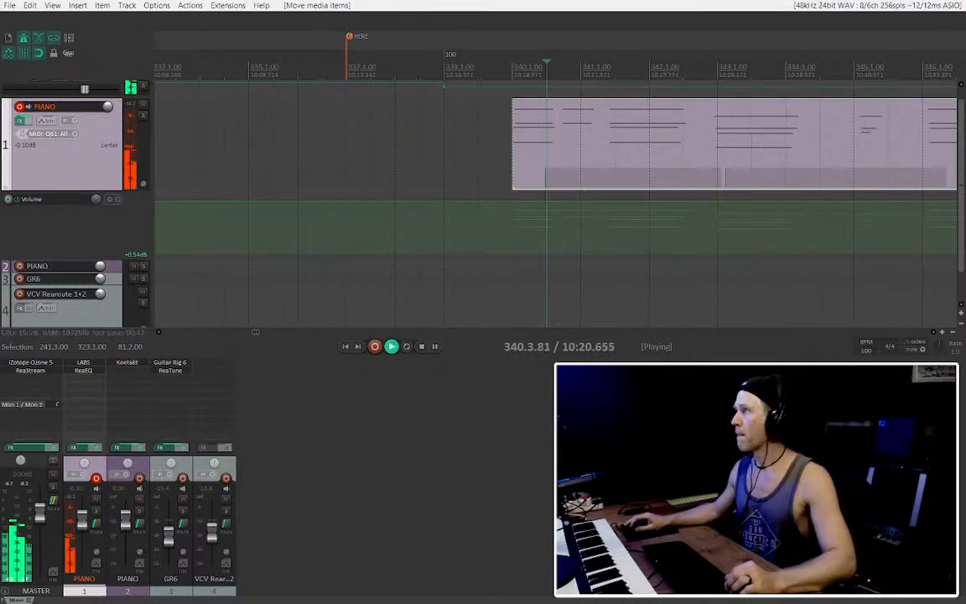
# Inspect the piano item's notes in the MIDI editor and set the time signature to 6/4 at bar 340
pyautogui.doubleClick(585, 170)
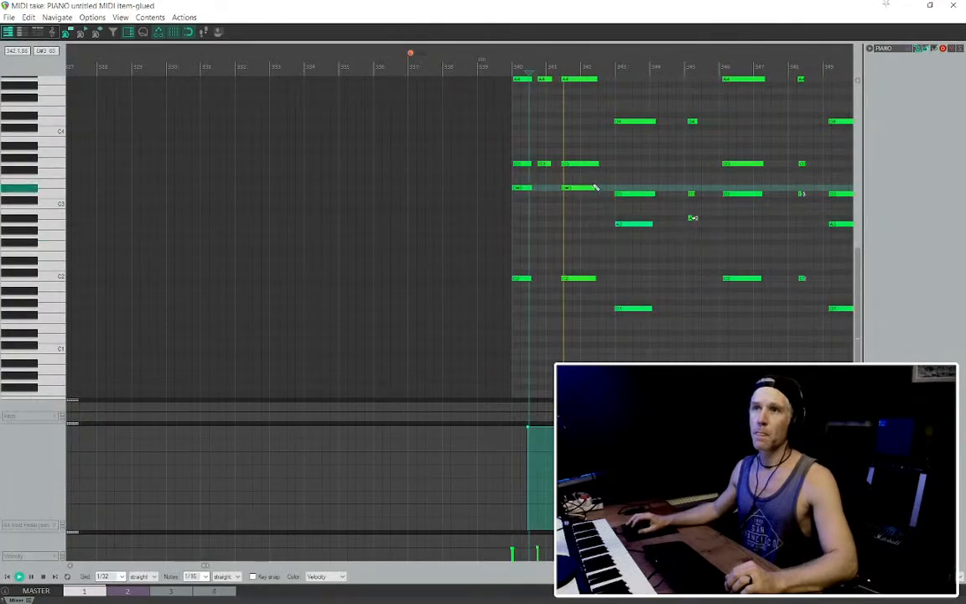
pyautogui.scroll(-1, 591, 208)
pyautogui.hscroll(2, 601, 200)
pyautogui.scroll(2, 567, 238)
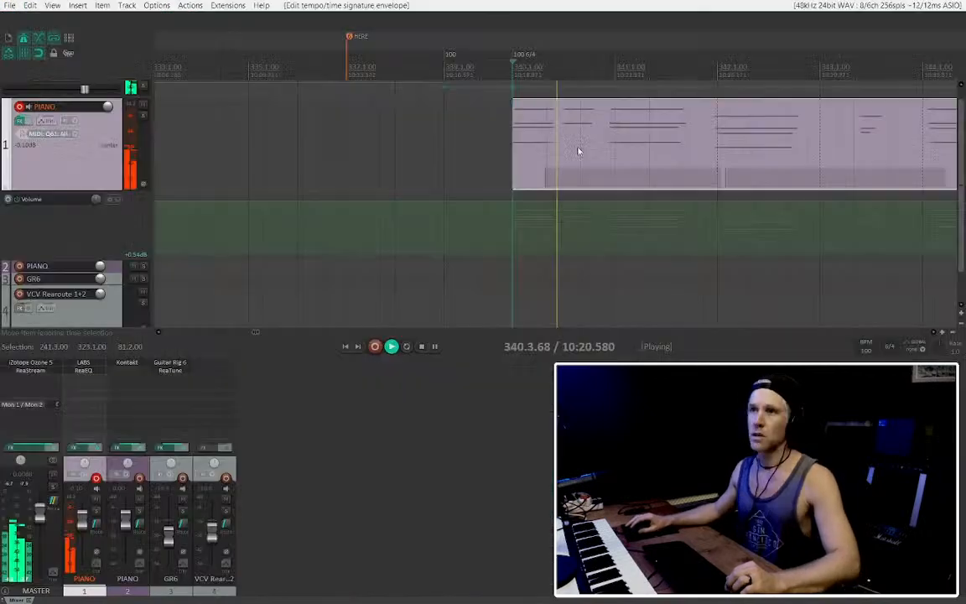
pyautogui.click(580, 111)
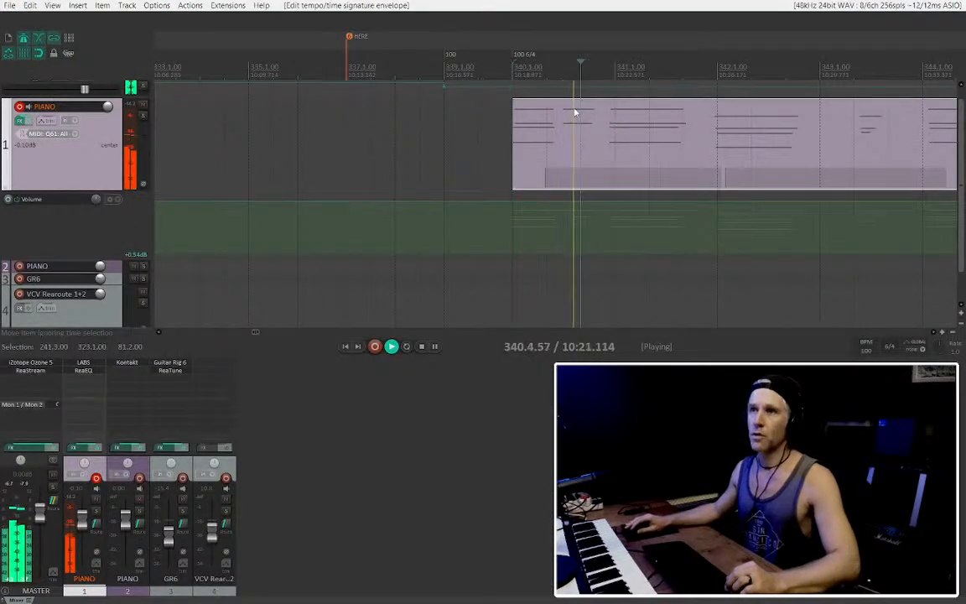
# Open the piano item in the MIDI editor and delete the short chord in bar 343
pyautogui.doubleClick(627, 139)
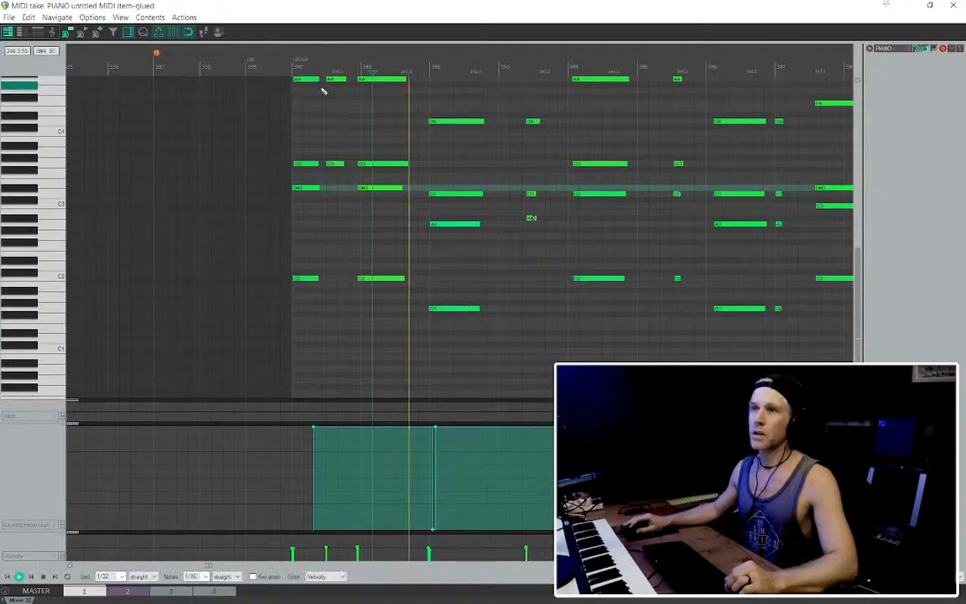
pyautogui.scroll(3, 417, 227)
pyautogui.moveTo(364, 283); pyautogui.dragTo(293, 92)
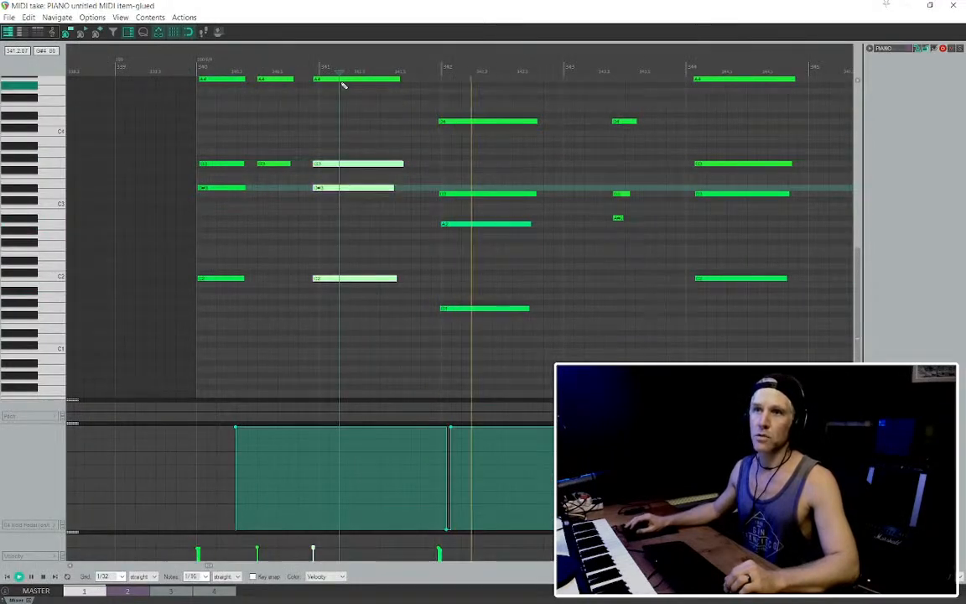
pyautogui.scroll(-3, 415, 171)
pyautogui.scroll(3, 493, 196)
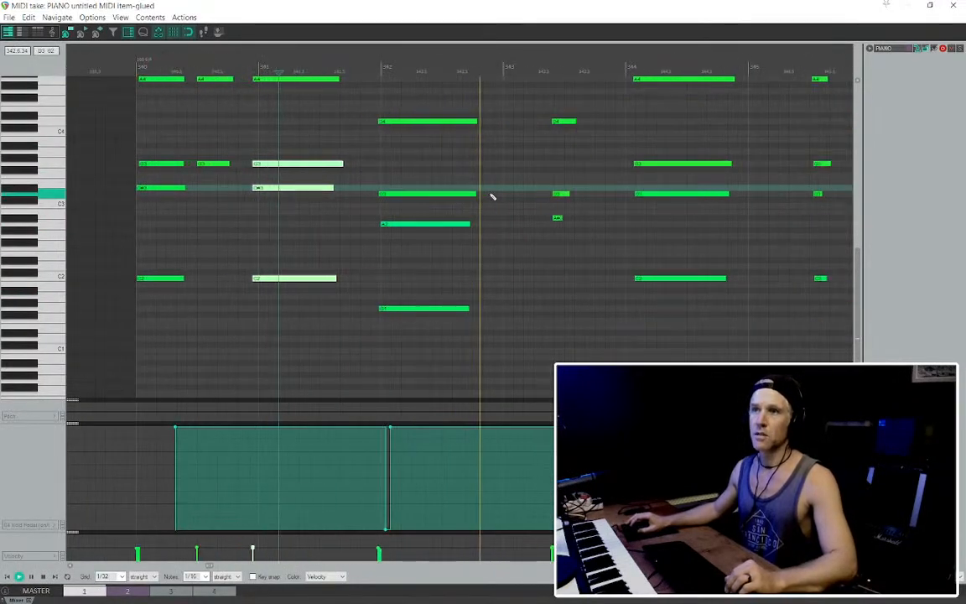
pyautogui.moveTo(543, 103); pyautogui.dragTo(560, 225)
pyautogui.press('Delete')
pyautogui.scroll(-2, 537, 282)
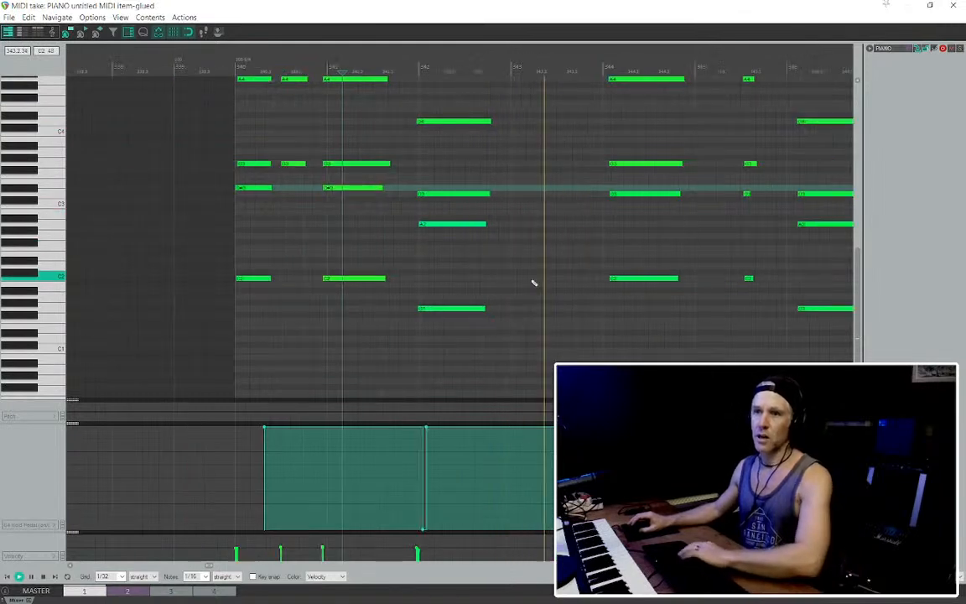
# Copy the G1 bass note from bar 342 to the start of bar 343 as a D1
pyautogui.click(461, 316)
pyautogui.press('space')
pyautogui.moveTo(431, 309); pyautogui.dragTo(527, 347)
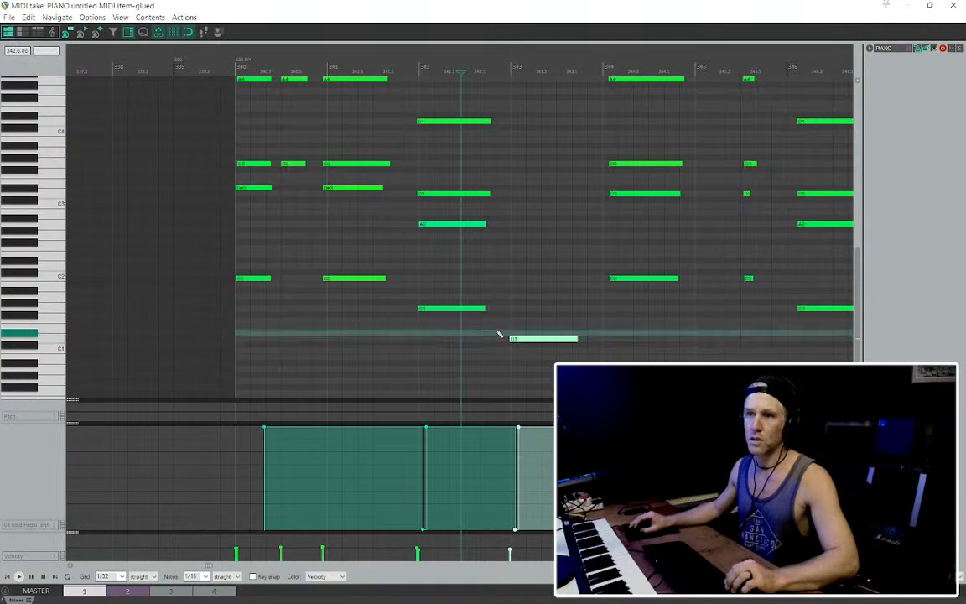
pyautogui.click(499, 334)
pyautogui.press('space')
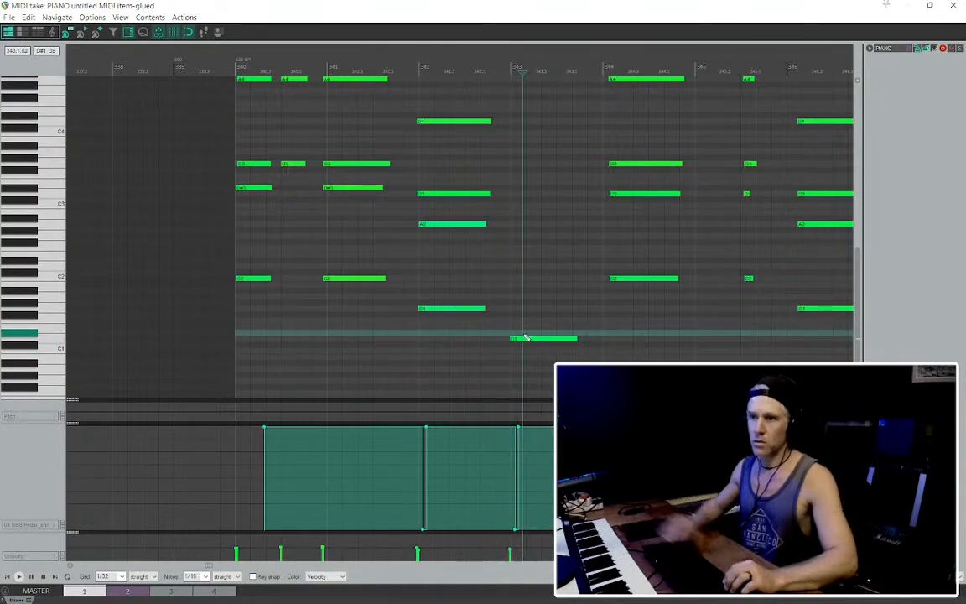
# Lower the copied bass note in bar 343 by two semitones to C1 and play it from just before bar 342
pyautogui.click(522, 341)
pyautogui.press('Down')
pyautogui.press('Down')
pyautogui.click(414, 338)
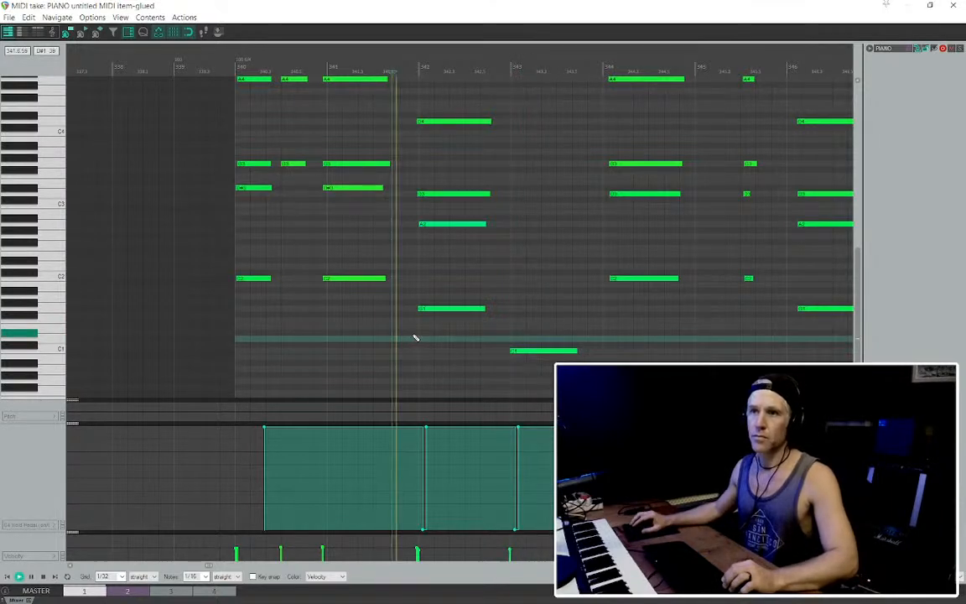
pyautogui.press('space')
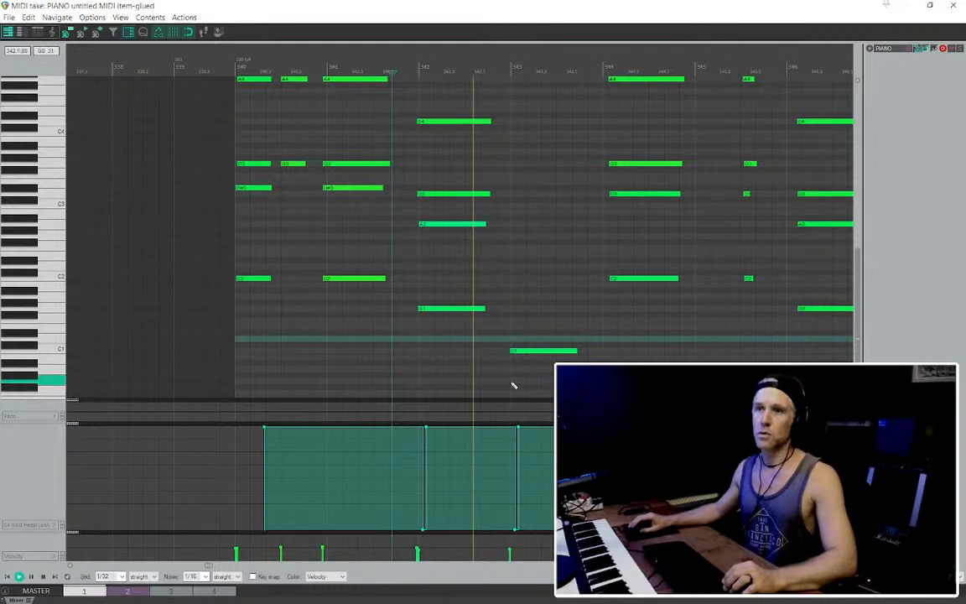
# Quantize the position and end of all notes in the piano item to a straight 1/4 grid
pyautogui.click(549, 351)
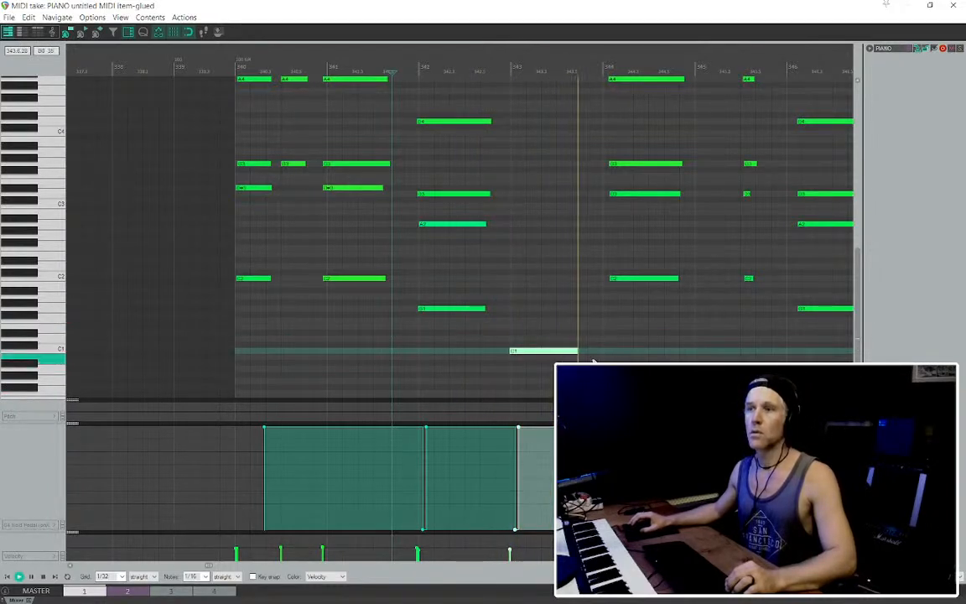
pyautogui.scroll(-1, 629, 325)
pyautogui.click(641, 329)
pyautogui.hotkey('ctrl', 'a')
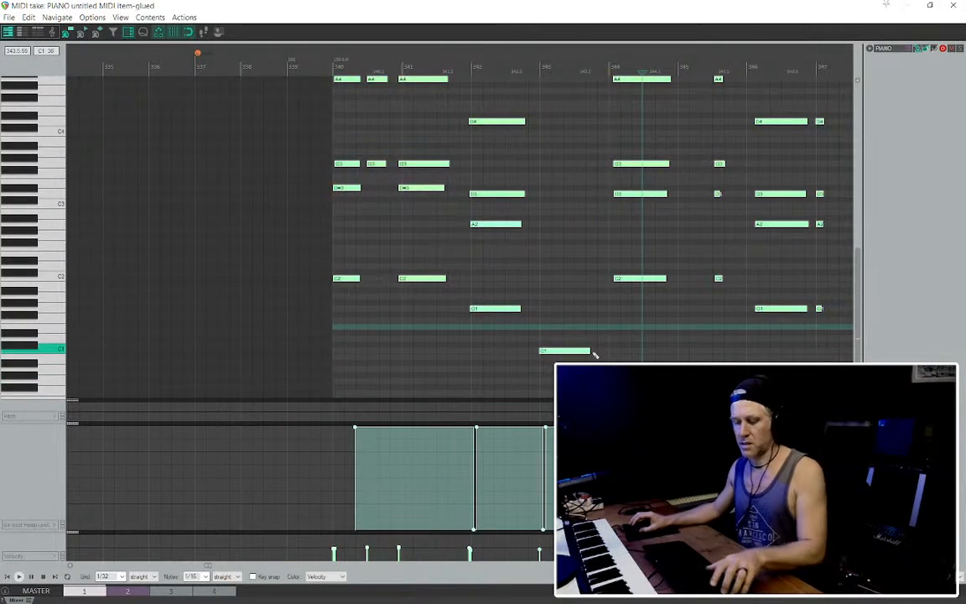
pyautogui.press('q')
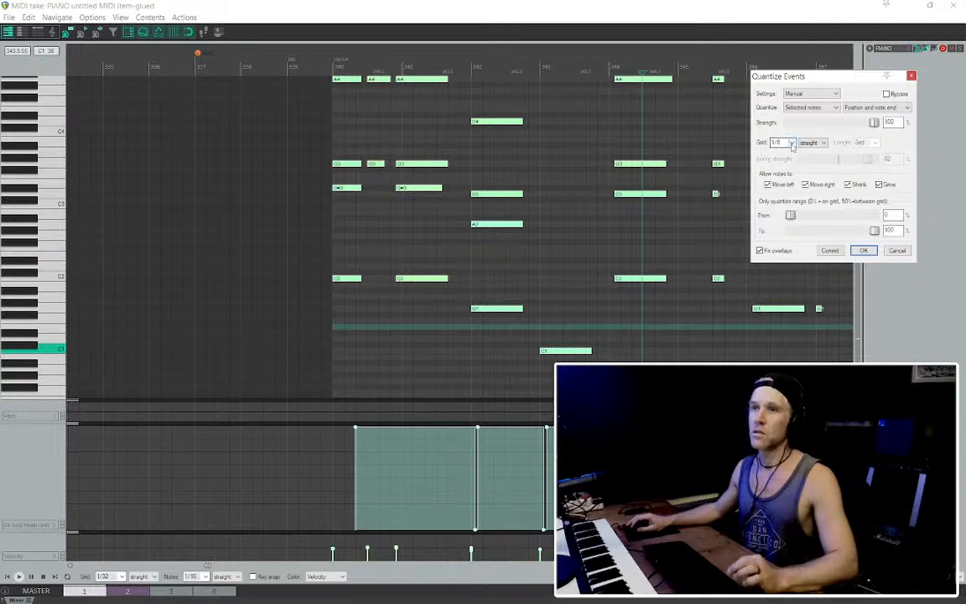
pyautogui.click(792, 143)
pyautogui.click(785, 185)
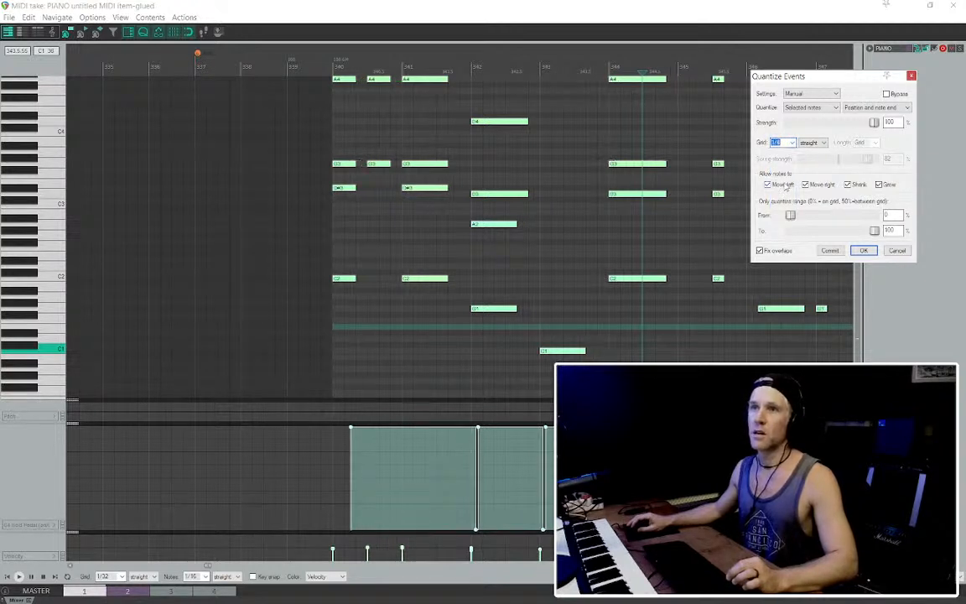
pyautogui.click(862, 251)
# Play the quantized notes from bar 340 and examine the chords and sustain pedal events up to bar 344
pyautogui.press('space')
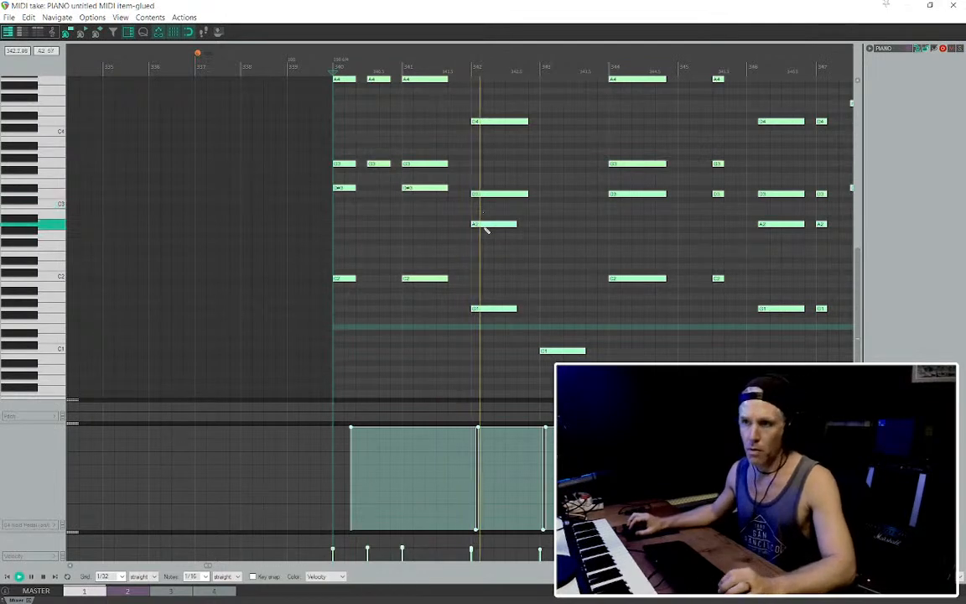
pyautogui.scroll(2, 554, 287)
pyautogui.scroll(-1, 551, 287)
pyautogui.click(561, 348)
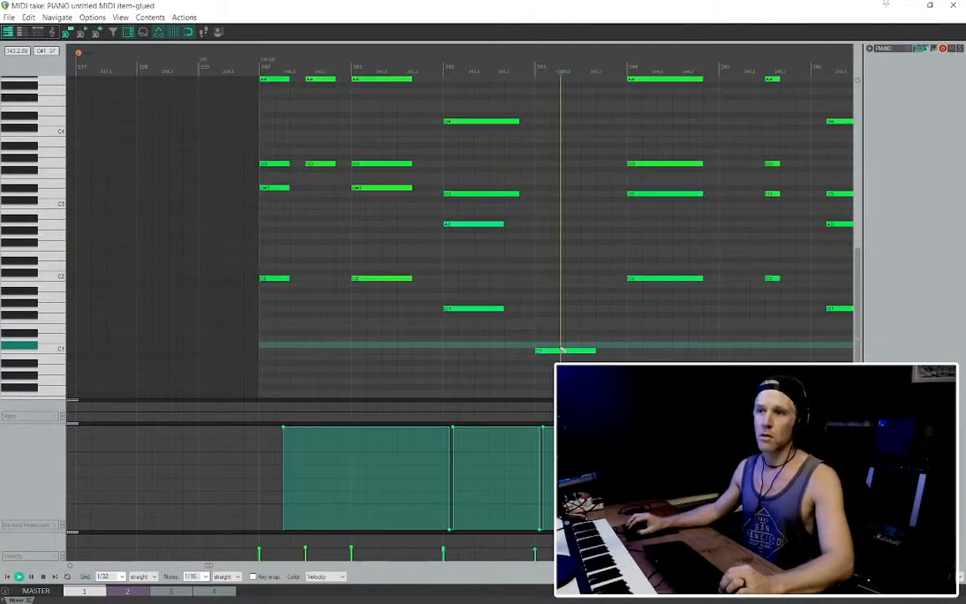
pyautogui.click(529, 341)
pyautogui.scroll(-1, 487, 299)
pyautogui.scroll(1, 490, 290)
pyautogui.scroll(-2, 496, 282)
pyautogui.scroll(1, 502, 276)
pyautogui.scroll(-1, 506, 265)
pyautogui.scroll(1, 502, 261)
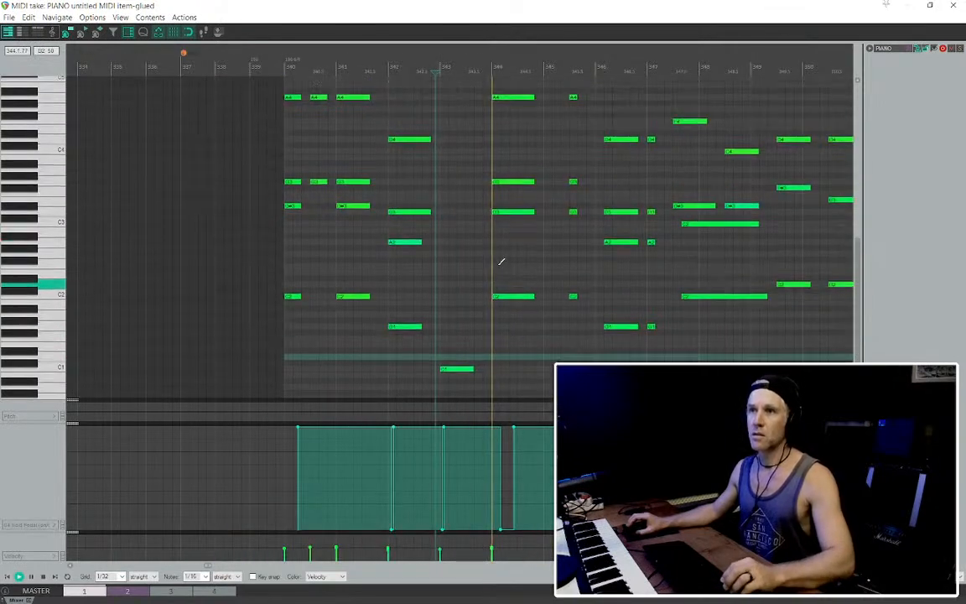
# Move the sustain pedal release to the start of bar 344 and the following pedal press right after it, and play the transition
pyautogui.scroll(2, 490, 328)
pyautogui.scroll(1, 475, 442)
pyautogui.scroll(1, 475, 442)
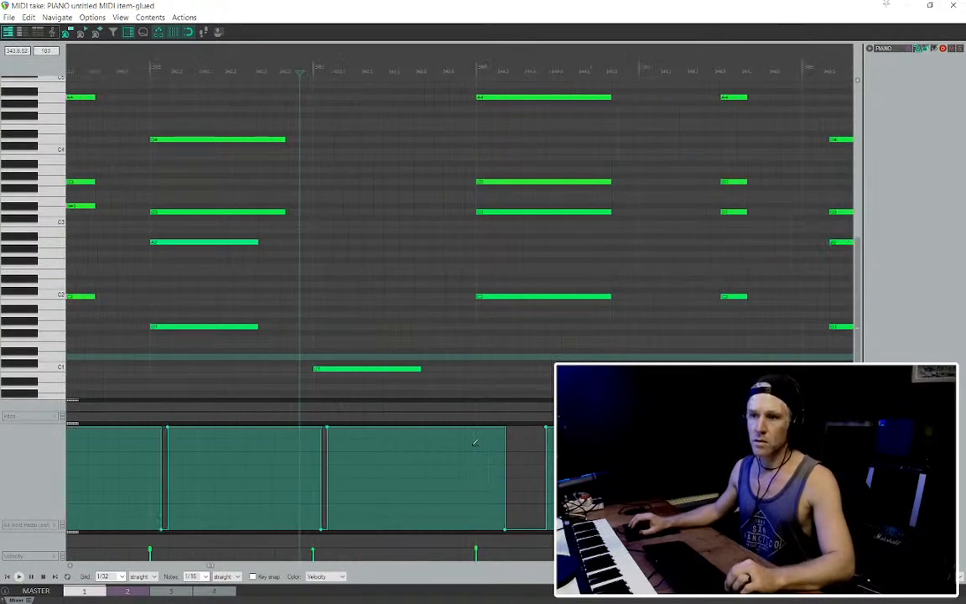
pyautogui.moveTo(496, 528); pyautogui.dragTo(480, 528)
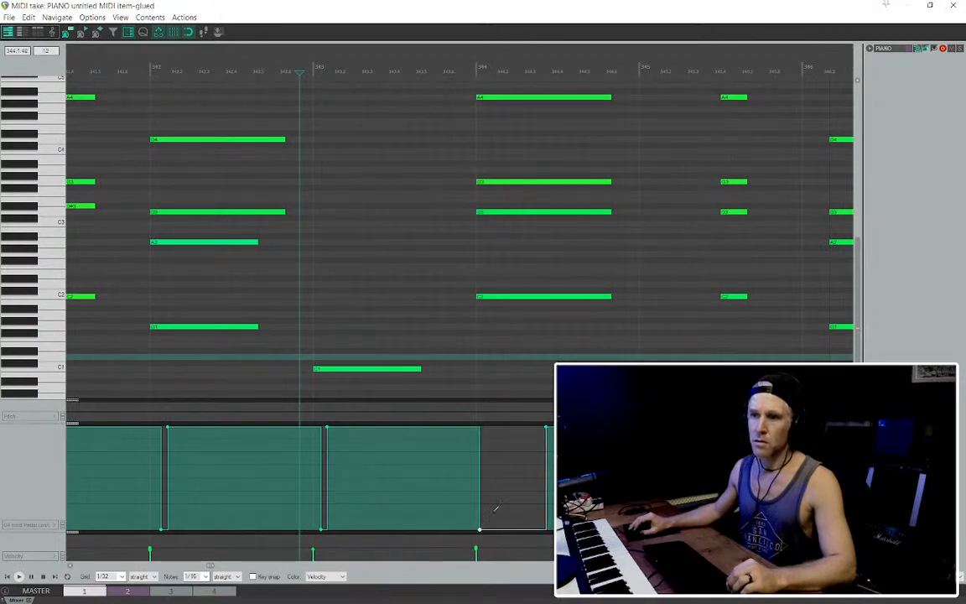
pyautogui.moveTo(544, 428); pyautogui.dragTo(490, 419)
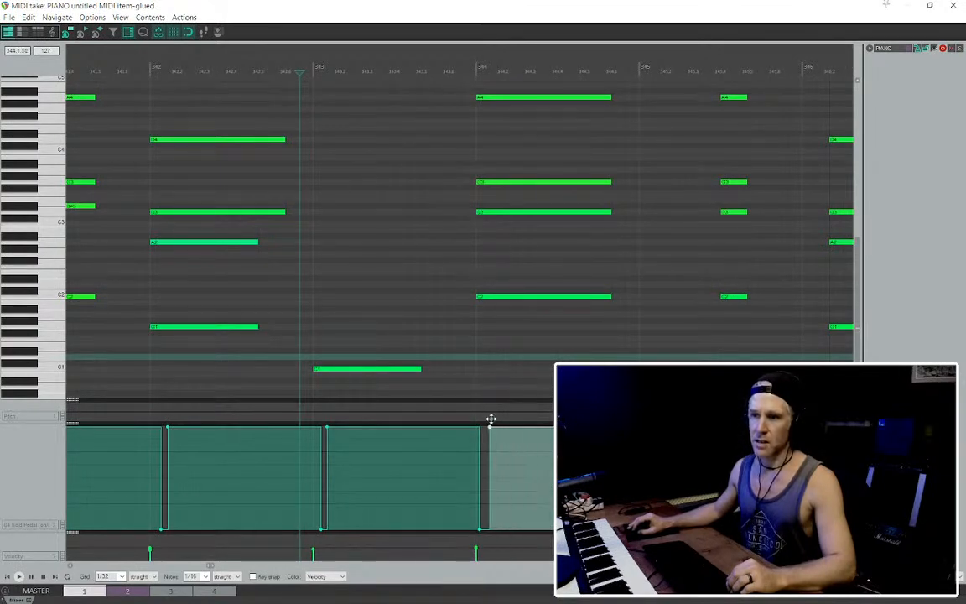
pyautogui.click(434, 394)
pyautogui.scroll(-1, 465, 393)
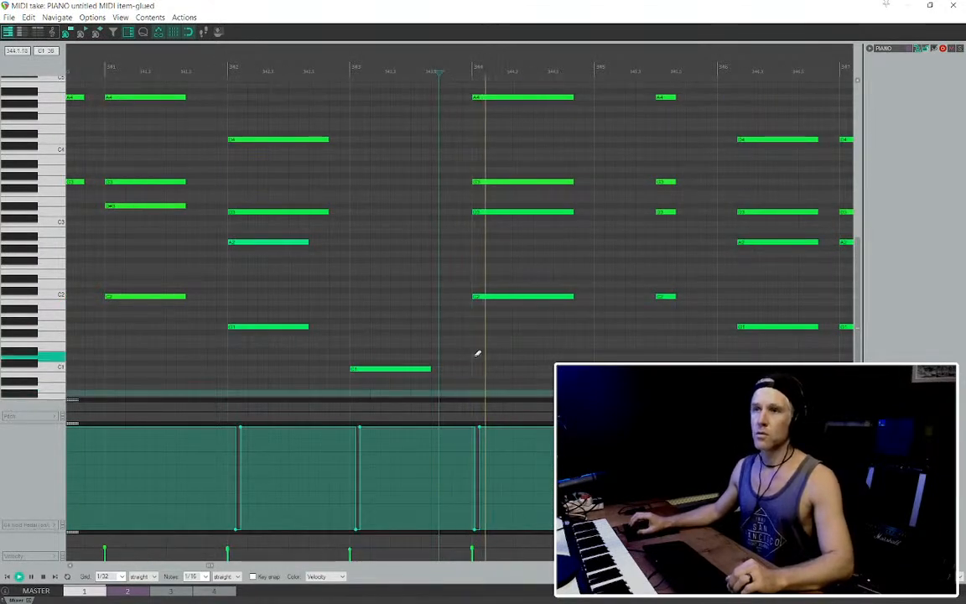
# Move the short chord in bar 345 to the start of that bar and lengthen it to match the chord in bar 341
pyautogui.hscroll(2, 483, 363)
pyautogui.scroll(-1, 352, 312)
pyautogui.hscroll(-1, 361, 270)
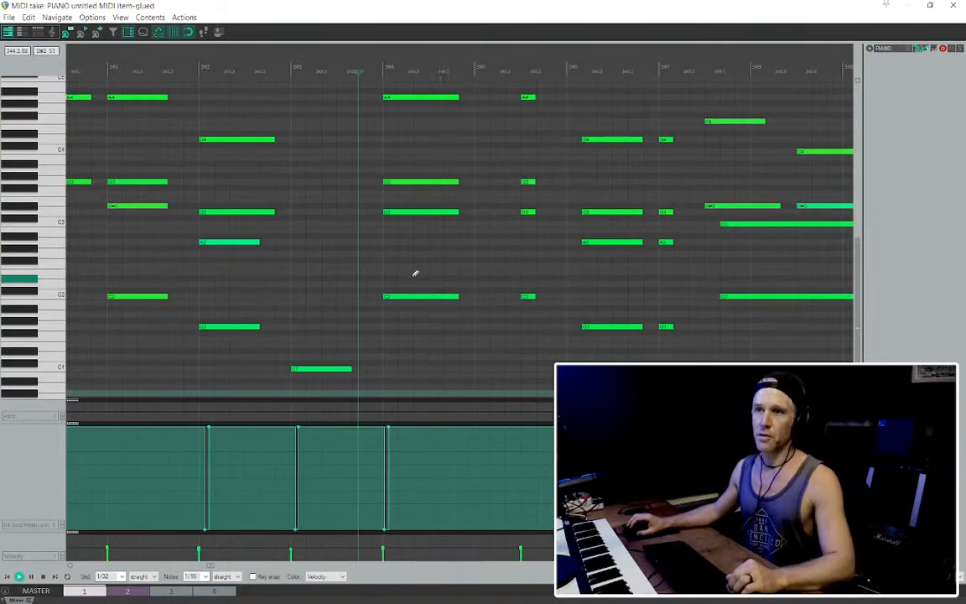
pyautogui.moveTo(543, 322); pyautogui.dragTo(475, 97)
pyautogui.scroll(-1, 528, 142)
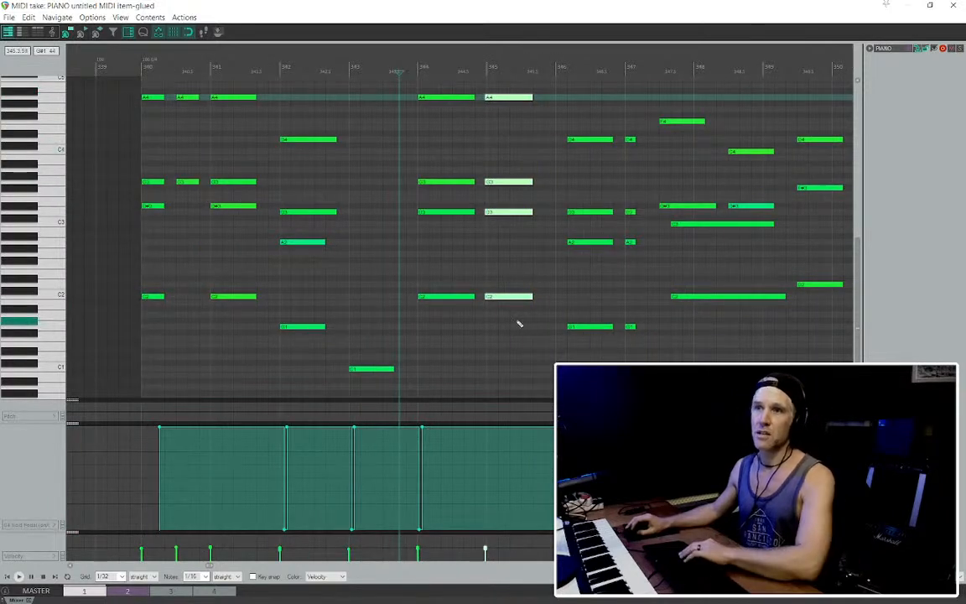
# Shorten the chord at bar 344, copy the short A4 and G3 notes from bar 340 after it, and play the passage
pyautogui.moveTo(476, 325); pyautogui.dragTo(462, 103)
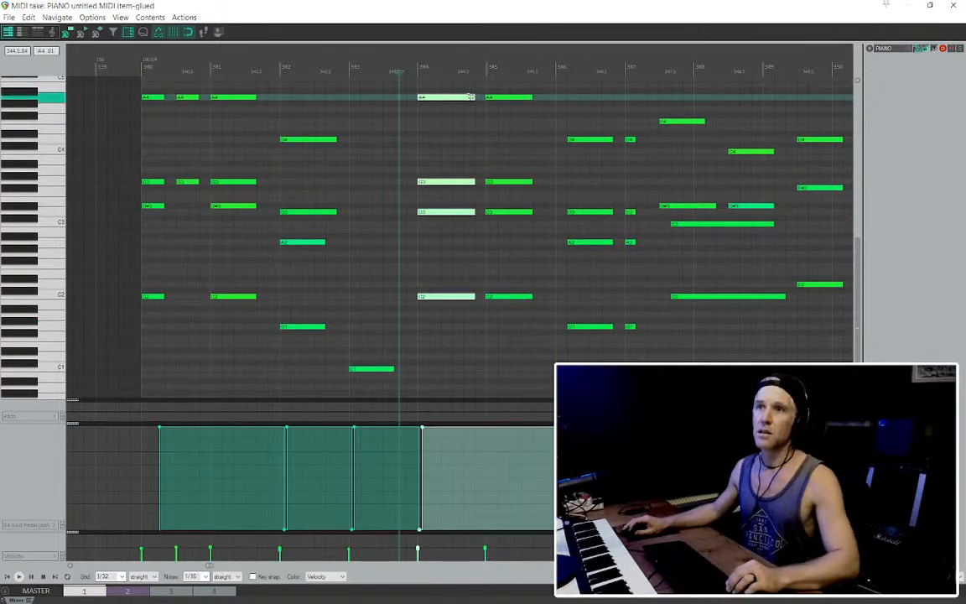
pyautogui.moveTo(185, 138); pyautogui.dragTo(184, 137)
pyautogui.moveTo(185, 97); pyautogui.dragTo(474, 105)
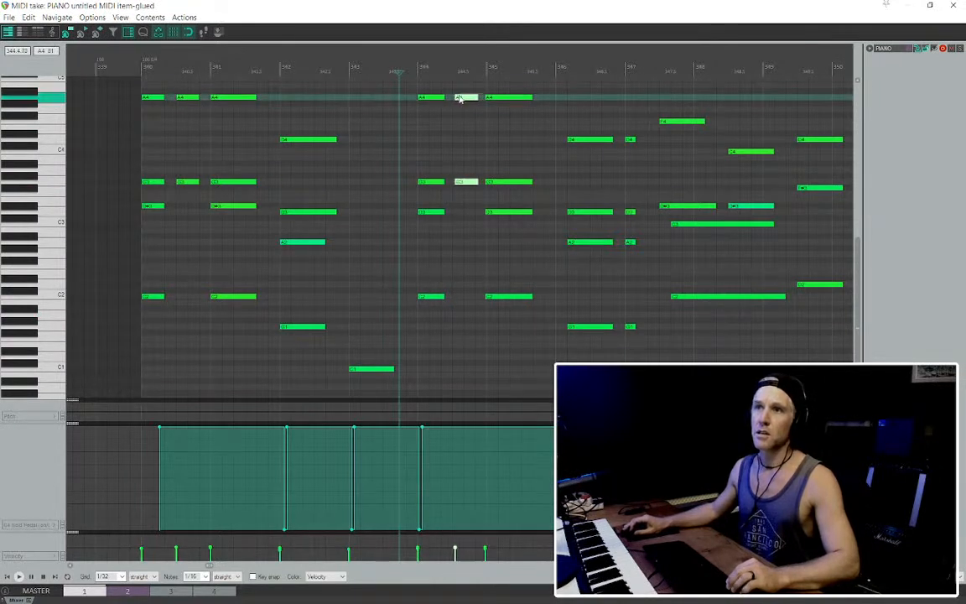
pyautogui.click(405, 108)
pyautogui.press('space')
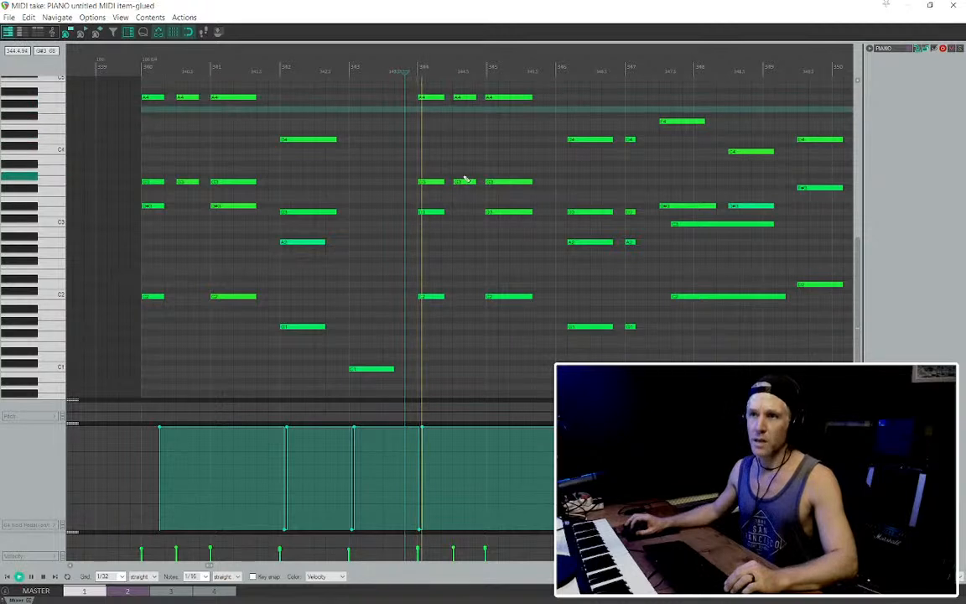
# Quantize the short A4 and G3 notes and the surrounding chords in bars 344–345 to the straight 1/4 grid by position and note end
pyautogui.scroll(4, 466, 180)
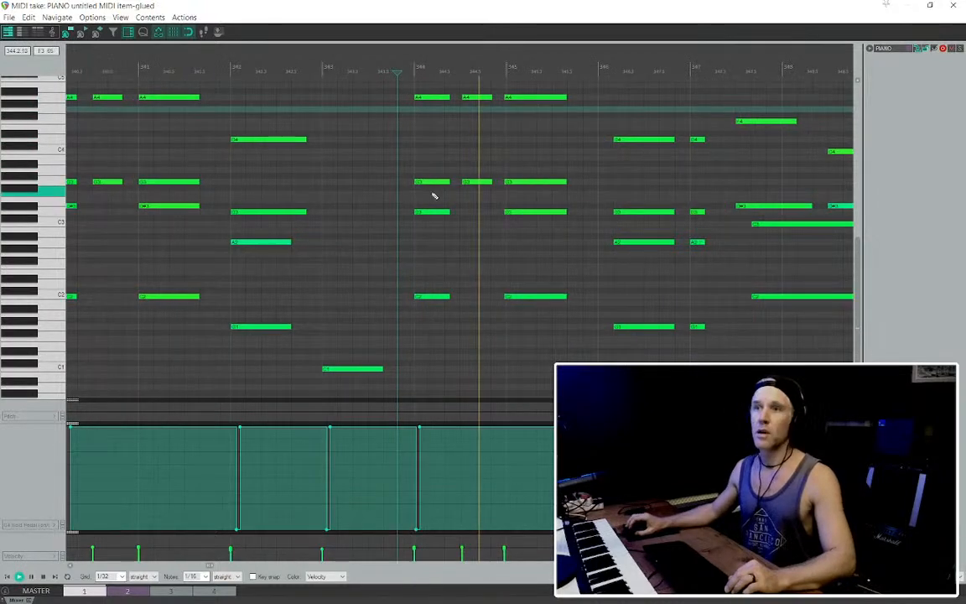
pyautogui.moveTo(508, 210); pyautogui.dragTo(521, 92)
pyautogui.press('q')
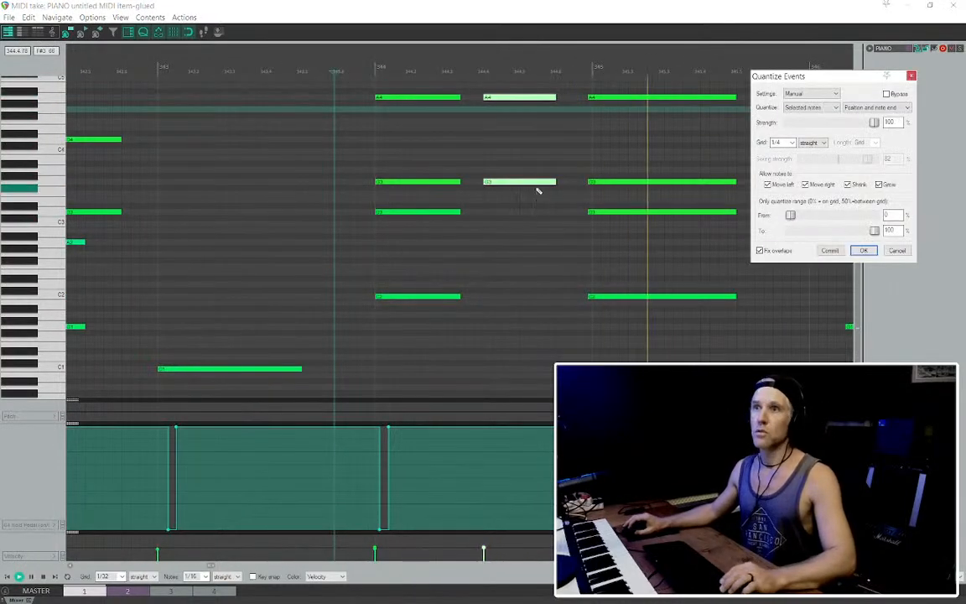
pyautogui.click(864, 252)
pyautogui.moveTo(602, 325); pyautogui.dragTo(369, 99)
pyautogui.press('q')
pyautogui.click(864, 250)
# Align the chord near bar 346 to the bar line and delete the short repeated chord at bar 347
pyautogui.scroll(-3, 545, 210)
pyautogui.moveTo(583, 335); pyautogui.dragTo(495, 313)
pyautogui.hscroll(3, 559, 182)
pyautogui.press('Delete')
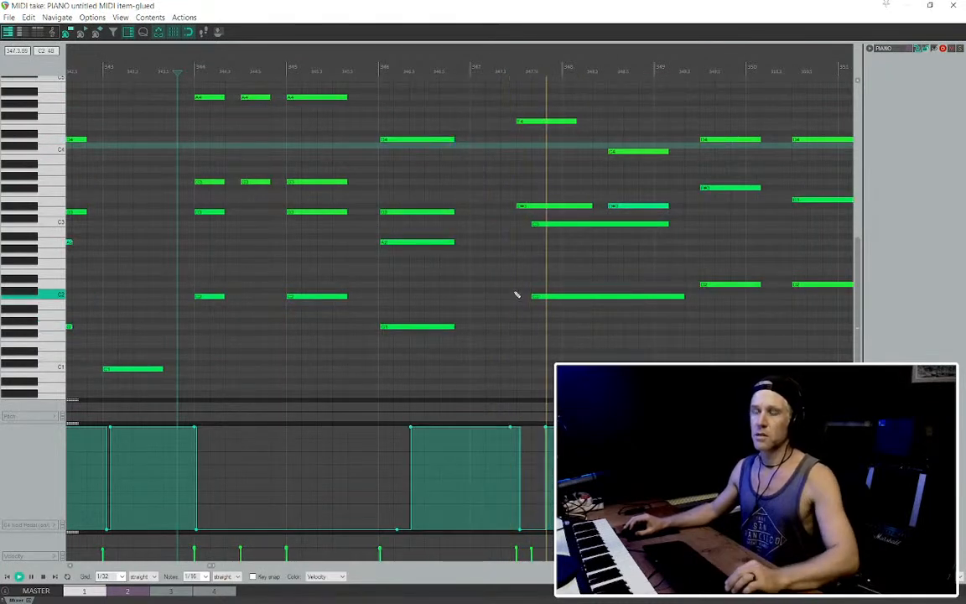
# Extend the MIDI item's end to about bar 358 and move all notes and pedal events after bar 347 to start at bar 348
pyautogui.moveTo(509, 103); pyautogui.dragTo(604, 233)
pyautogui.scroll(-3, 604, 233)
pyautogui.moveTo(755, 99); pyautogui.dragTo(472, 300)
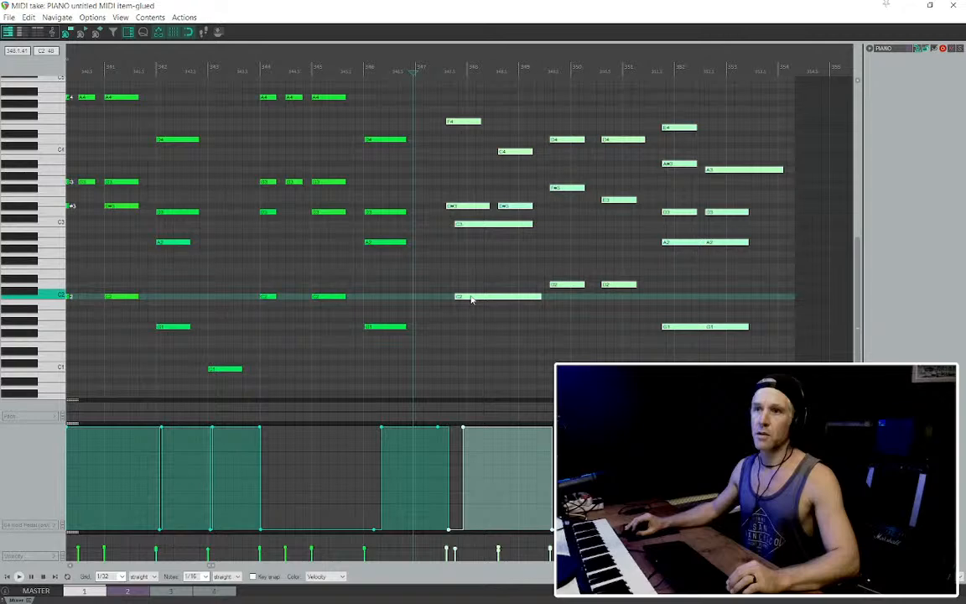
pyautogui.scroll(-3, 732, 247)
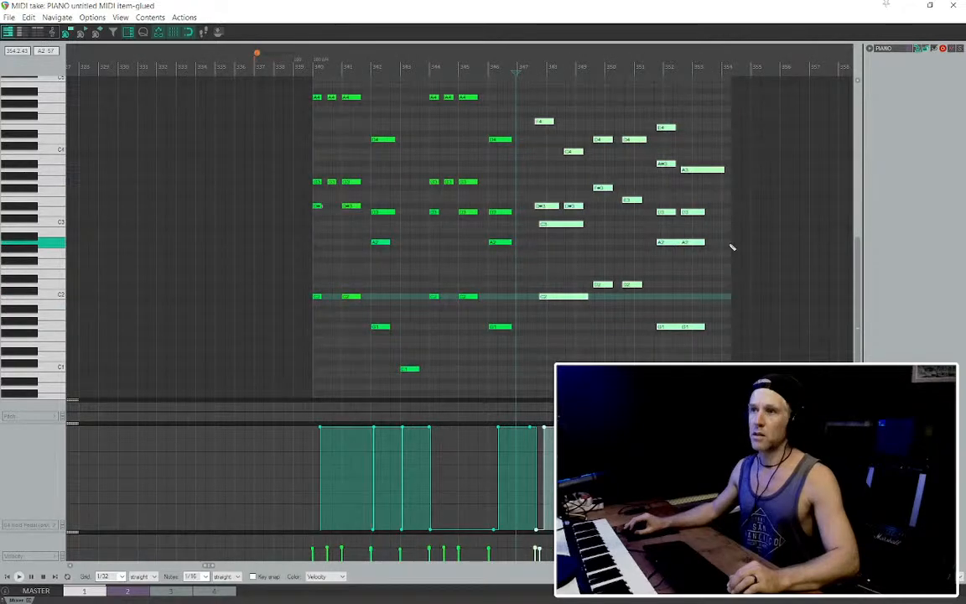
pyautogui.scroll(3, 560, 301)
pyautogui.moveTo(569, 103); pyautogui.dragTo(597, 210)
pyautogui.scroll(-5, 646, 326)
pyautogui.moveTo(707, 354); pyautogui.dragTo(494, 107)
# Quantize the selected notes to the straight 1/4 grid at 100% strength by position and note end, and play from bar 346
pyautogui.hotkey('ctrl', 'q')
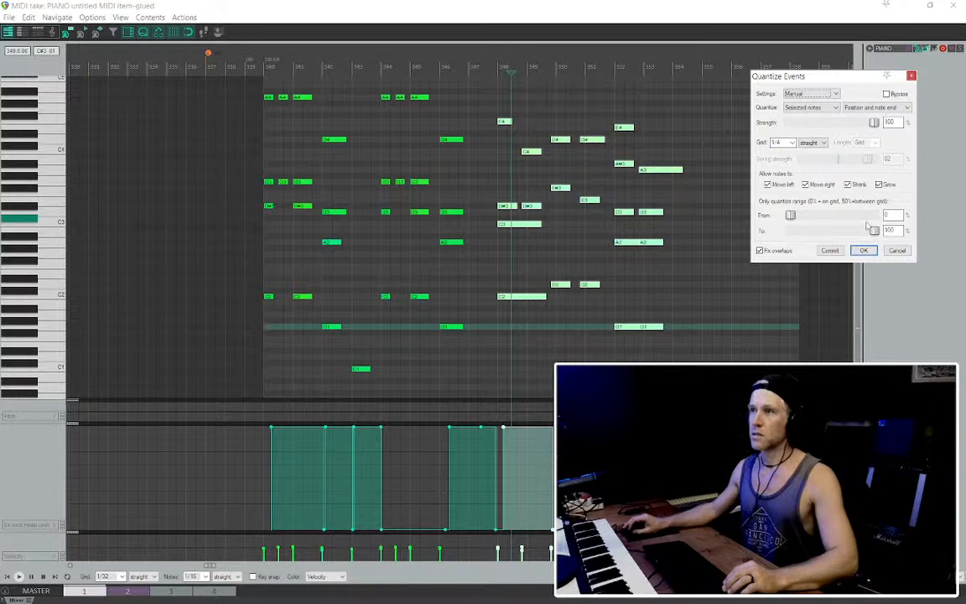
pyautogui.click(863, 250)
pyautogui.click(439, 115)
pyautogui.press('space')
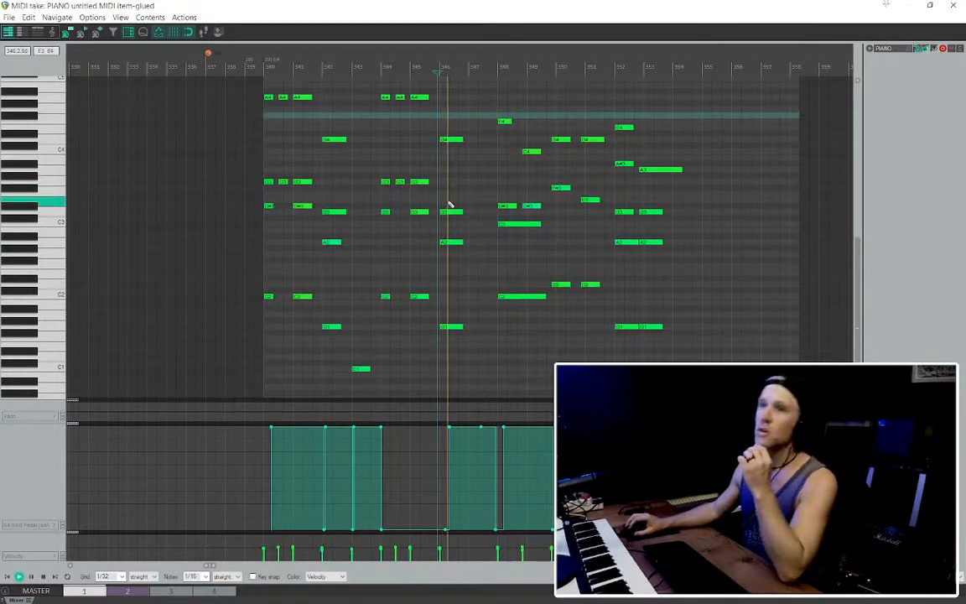
# Move the sustain pedal release to the start of bar 348 and the following pedal press closer to it while playing
pyautogui.scroll(2, 449, 203)
pyautogui.hscroll(2, 501, 191)
pyautogui.hscroll(2, 500, 191)
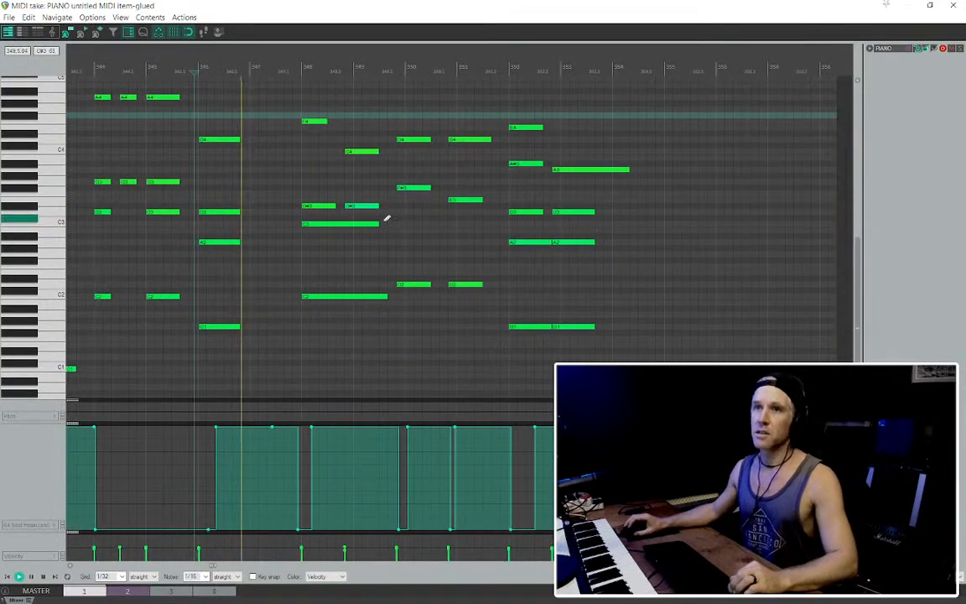
pyautogui.scroll(2, 276, 193)
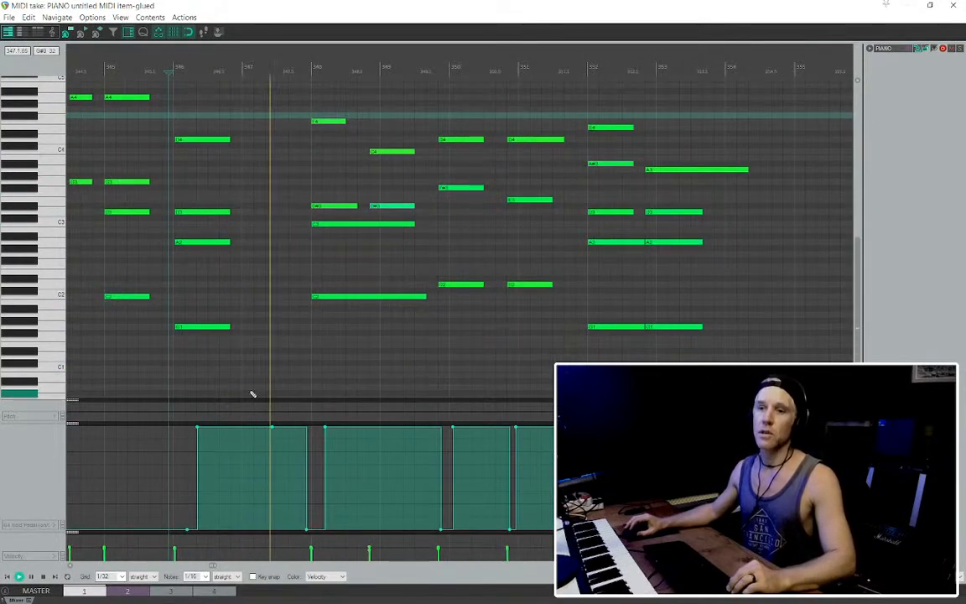
pyautogui.scroll(3, 252, 394)
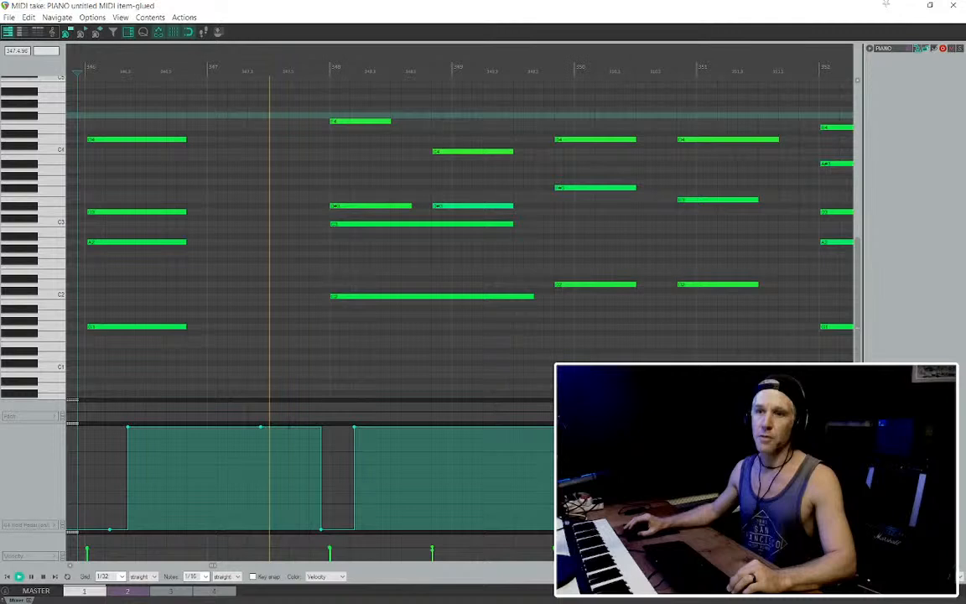
pyautogui.moveTo(321, 529); pyautogui.dragTo(327, 528)
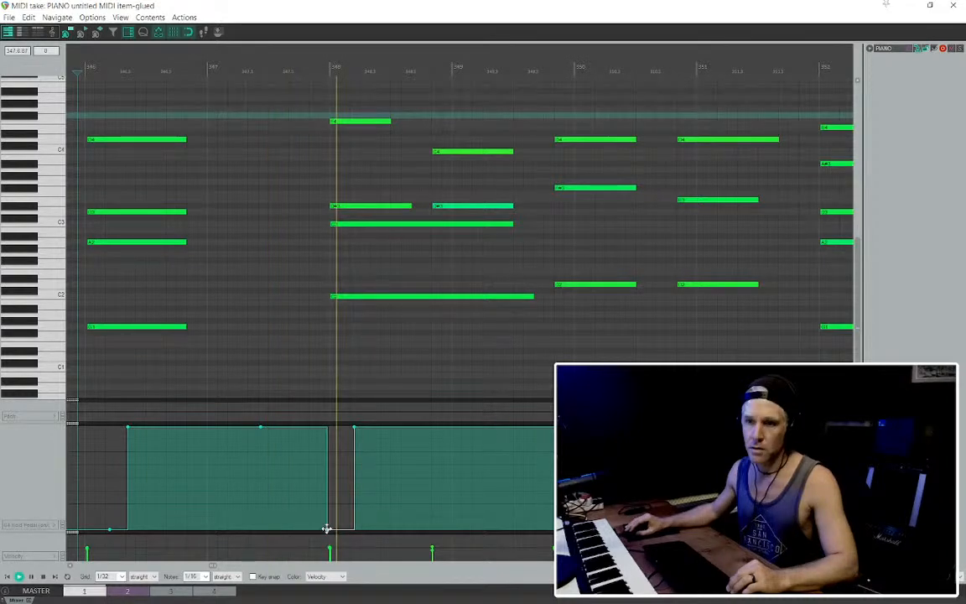
pyautogui.scroll(-2, 485, 248)
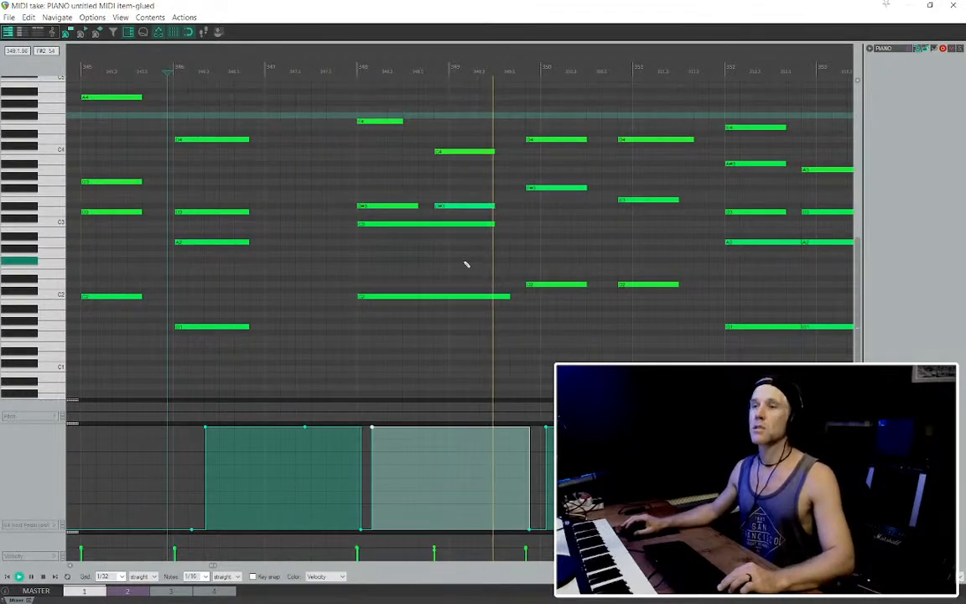
pyautogui.scroll(-1, 466, 265)
# Move the chords near bars 350 and 351 with their pedal events onto their bar lines, playing the passage from bar 348
pyautogui.press('space')
pyautogui.moveTo(533, 303); pyautogui.dragTo(530, 143)
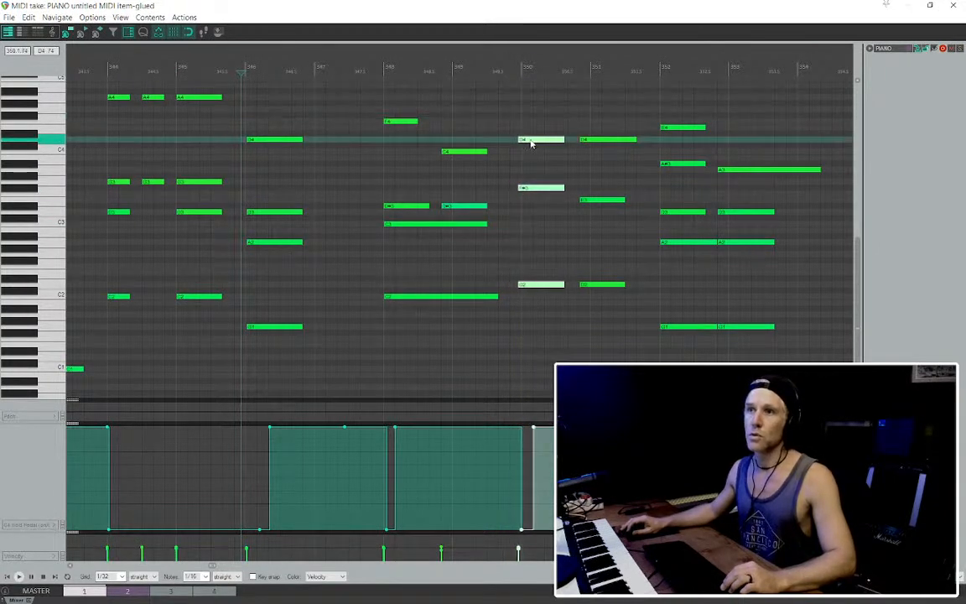
pyautogui.click(480, 150)
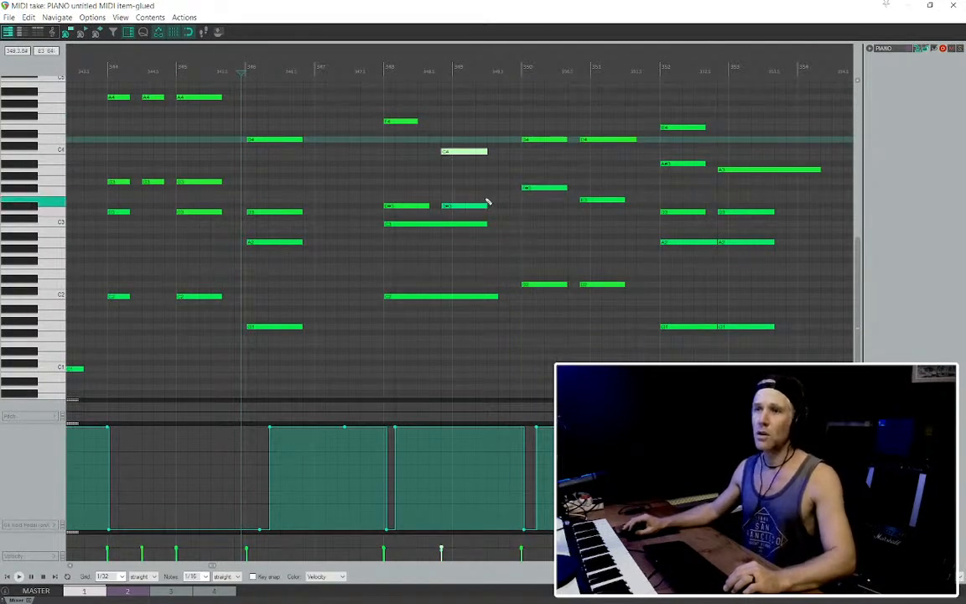
pyautogui.click(382, 168)
pyautogui.press('space')
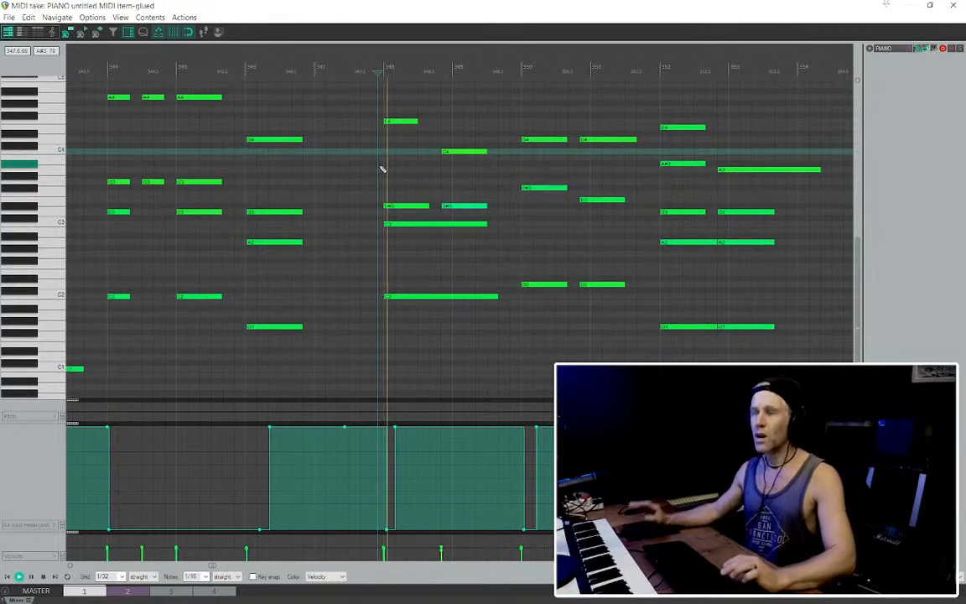
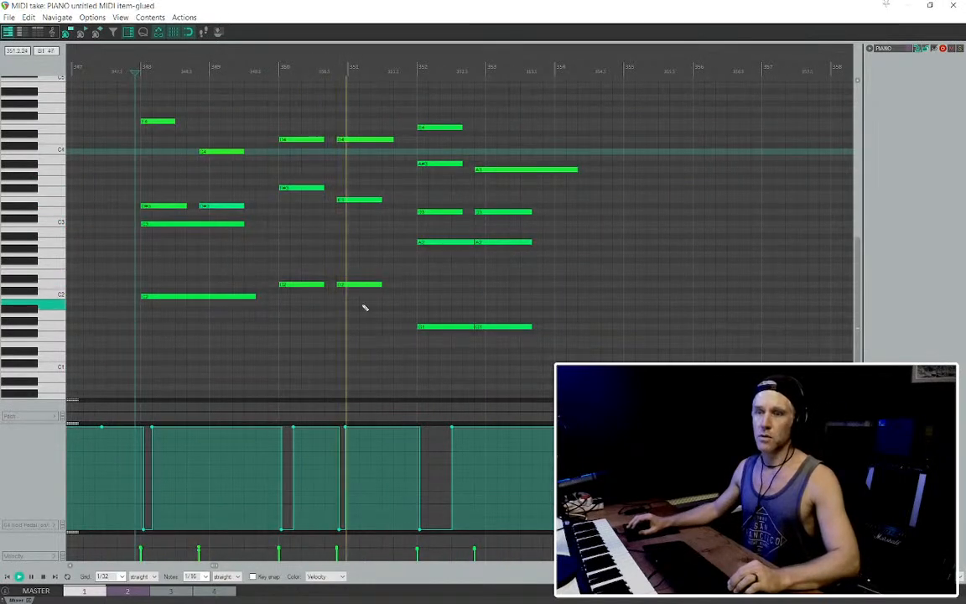
pyautogui.moveTo(365, 307); pyautogui.dragTo(364, 143)
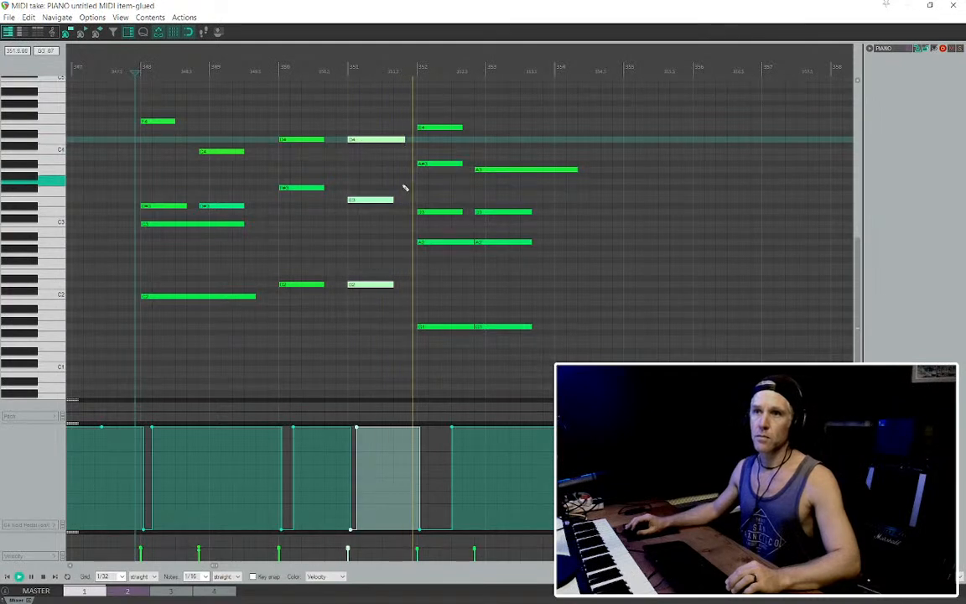
# Move the closing chords and their pedal events from bar 352 to bar 356
pyautogui.scroll(-2, 424, 190)
pyautogui.moveTo(521, 340); pyautogui.dragTo(537, 129)
pyautogui.moveTo(431, 312); pyautogui.dragTo(220, 112)
pyautogui.moveTo(623, 349); pyautogui.dragTo(453, 236)
pyautogui.moveTo(428, 298); pyautogui.dragTo(332, 143)
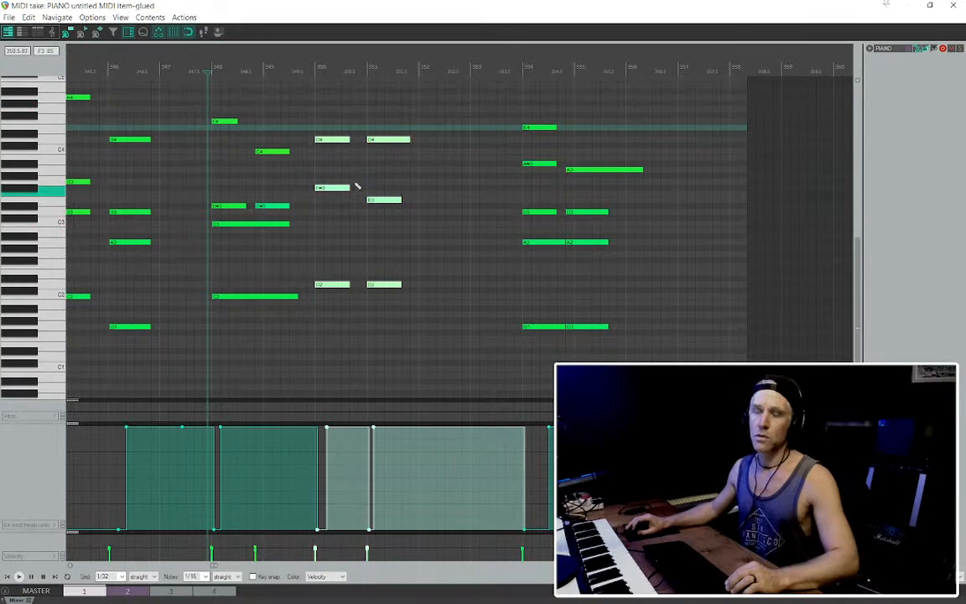
pyautogui.scroll(-2, 509, 268)
pyautogui.moveTo(610, 342); pyautogui.dragTo(639, 132)
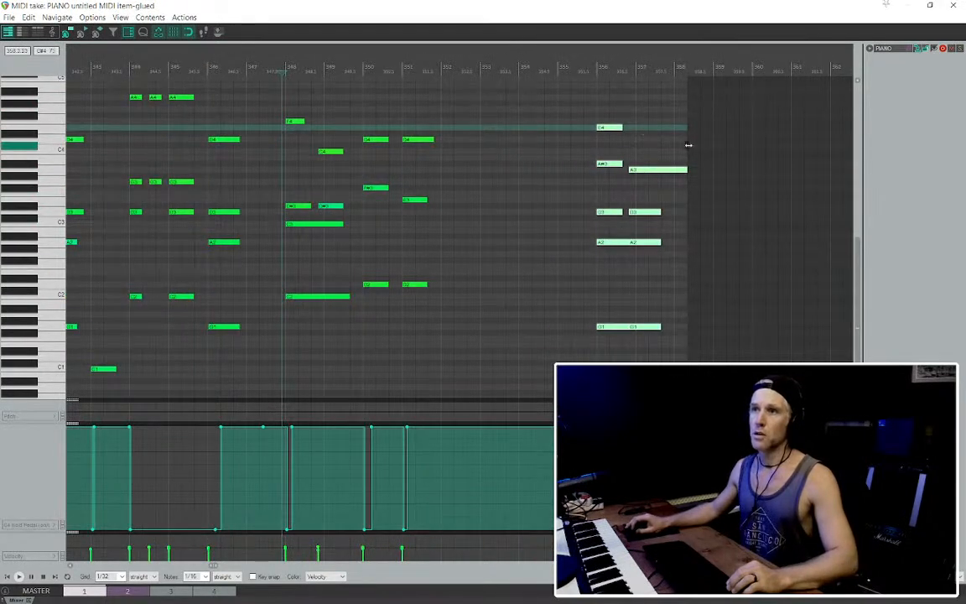
# Extend the MIDI item's end to about bar 375 and move the closing chords to bar 358
pyautogui.scroll(-3, 657, 158)
pyautogui.moveTo(437, 127); pyautogui.dragTo(707, 127)
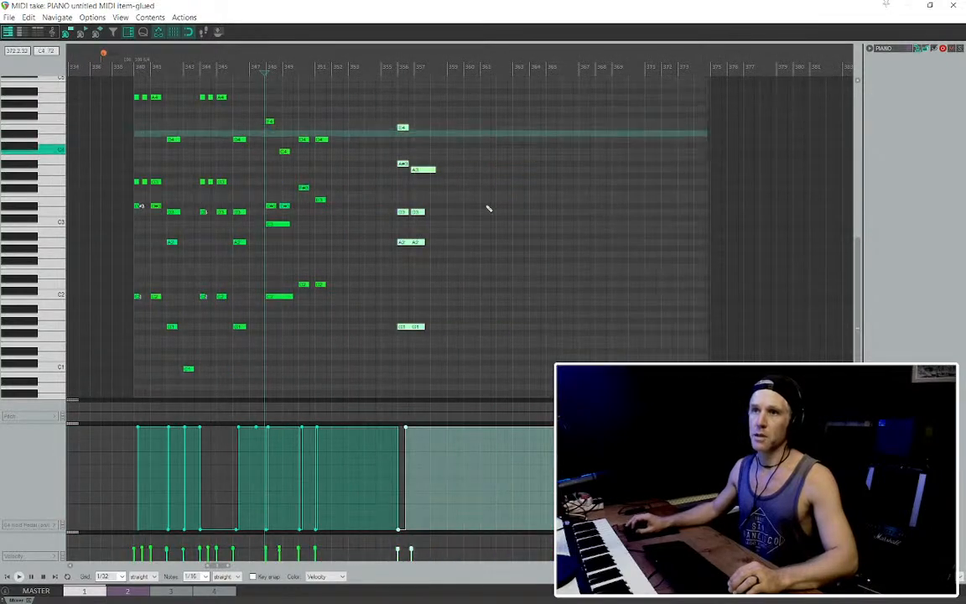
pyautogui.scroll(2, 411, 328)
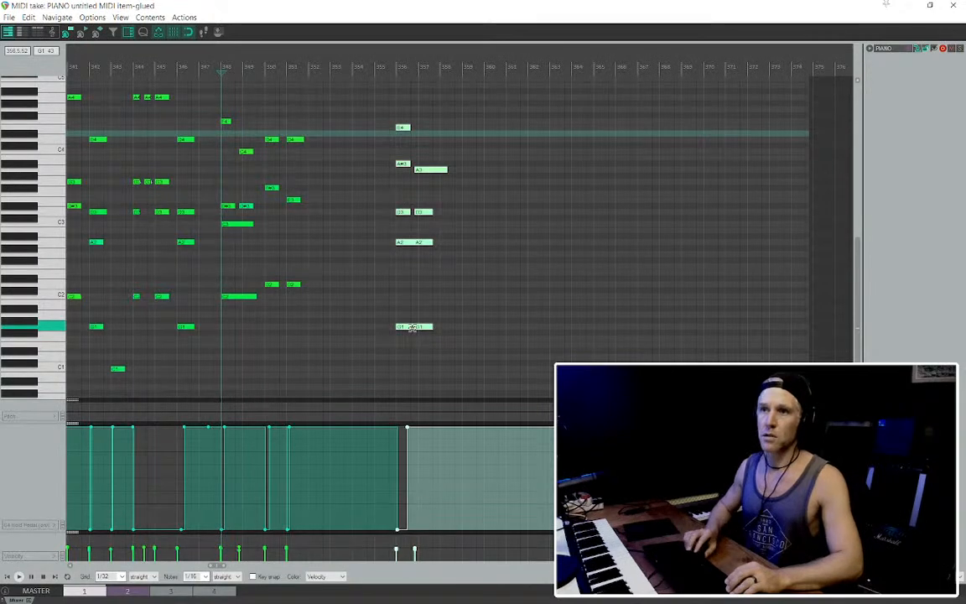
pyautogui.scroll(5, 412, 328)
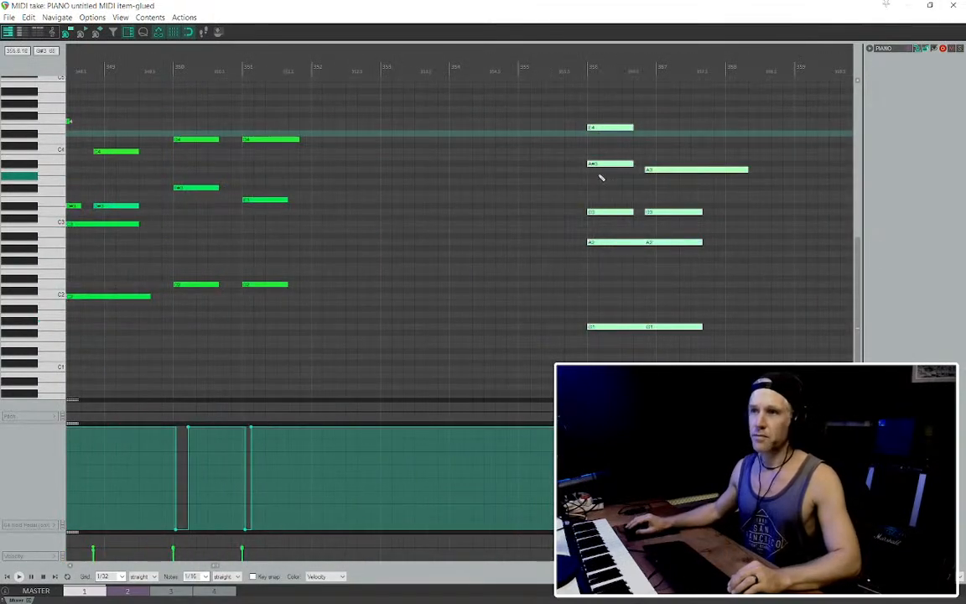
pyautogui.moveTo(597, 169); pyautogui.dragTo(737, 168)
# Copy the notes and pedal events of bars 348–351 to bar 352, and play across the join
pyautogui.scroll(-5, 420, 334)
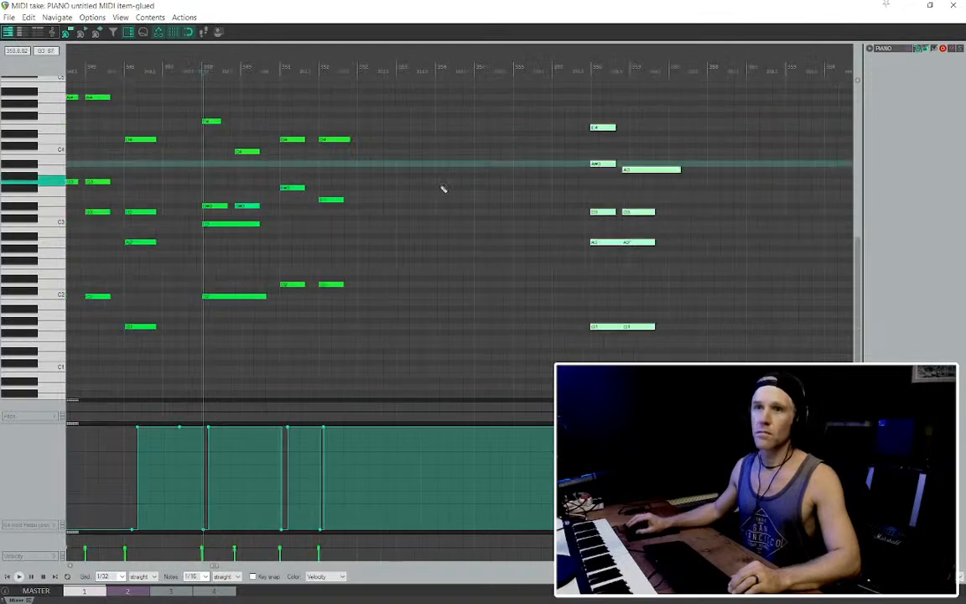
pyautogui.moveTo(416, 330); pyautogui.dragTo(374, 126)
pyautogui.click(342, 115)
pyautogui.press('space')
pyautogui.scroll(-3, 361, 160)
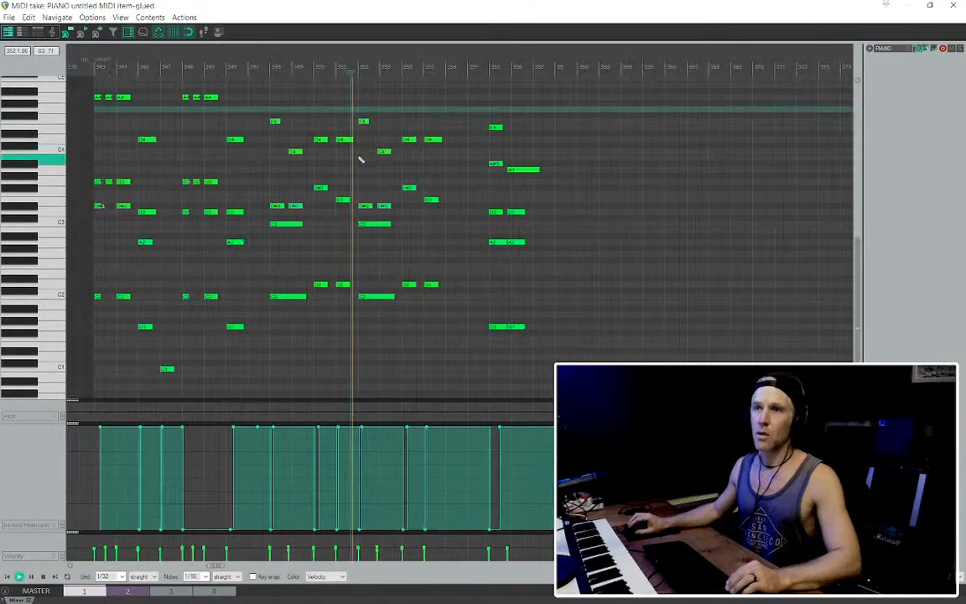
# Move the closing chords back to bar 356, directly after the copied passage, while playing
pyautogui.scroll(4, 410, 186)
pyautogui.moveTo(590, 277); pyautogui.dragTo(504, 124)
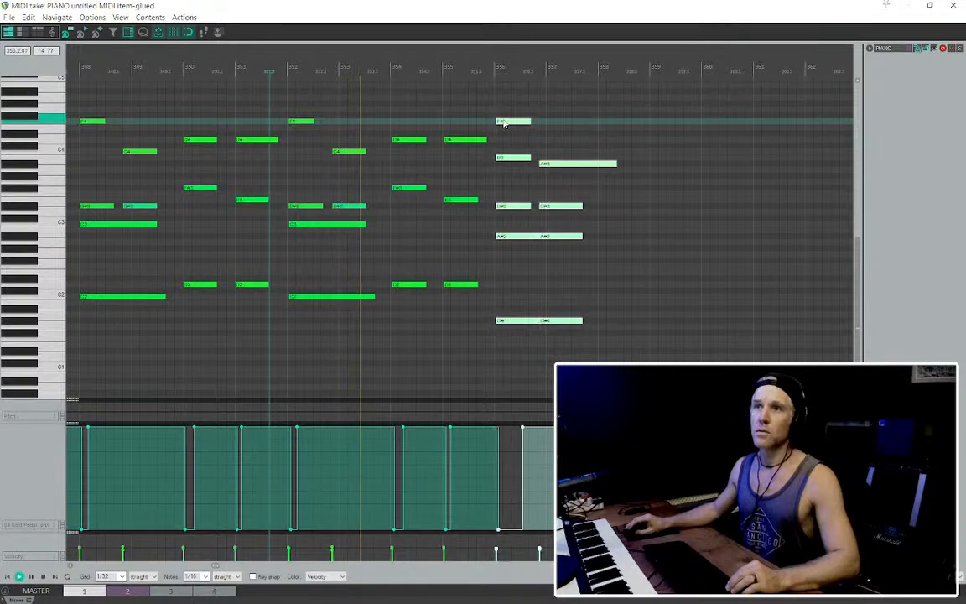
pyautogui.scroll(-1, 567, 152)
pyautogui.scroll(1, 245, 208)
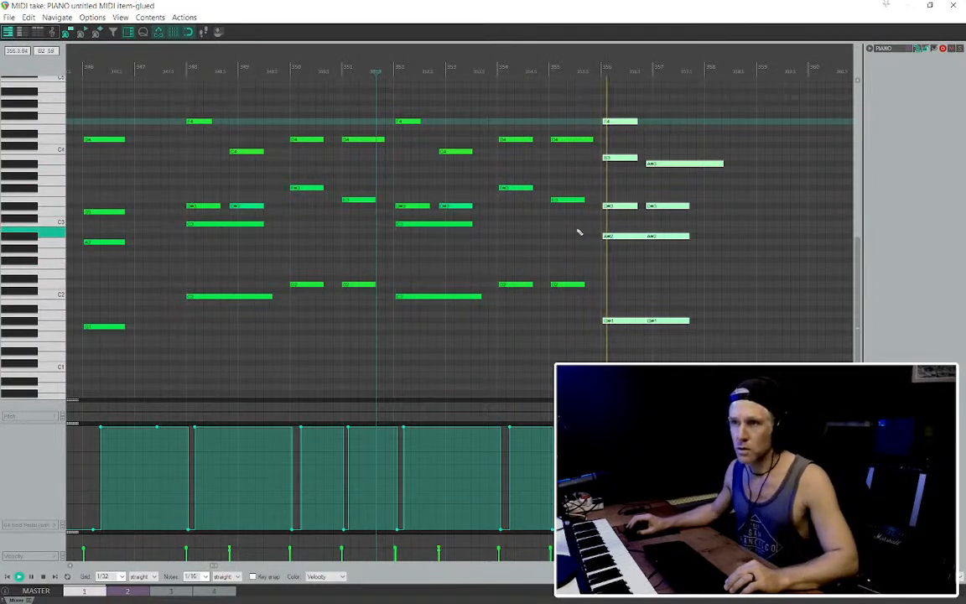
# Stop playback and transpose the closing chords at bar 356 down one semitone
pyautogui.scroll(-1, 618, 250)
pyautogui.press('space')
pyautogui.press('Up')
pyautogui.press('Down')
pyautogui.press('Down')
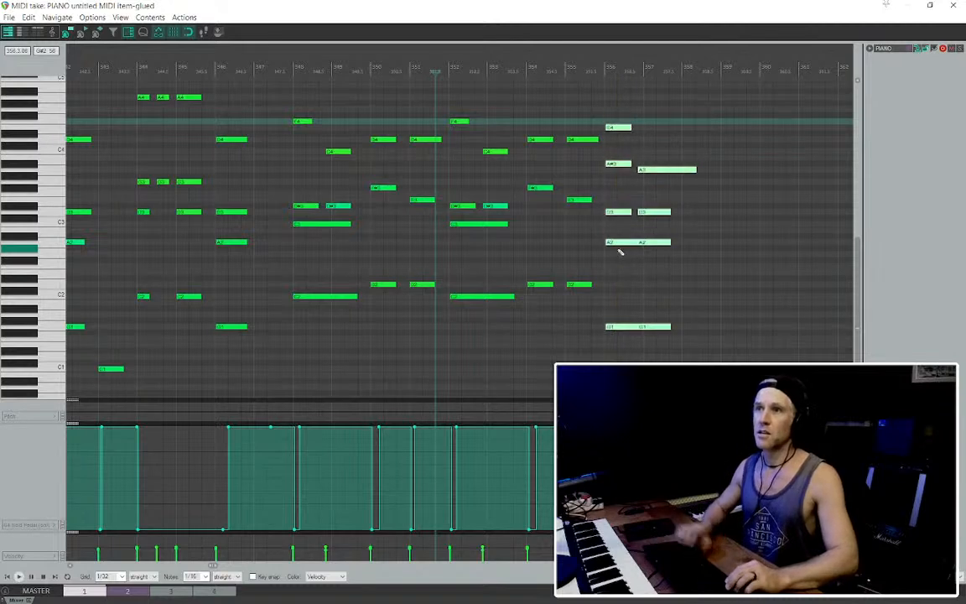
# Delete the chord at bar 351 together with its sustain pedal events
pyautogui.click(295, 156)
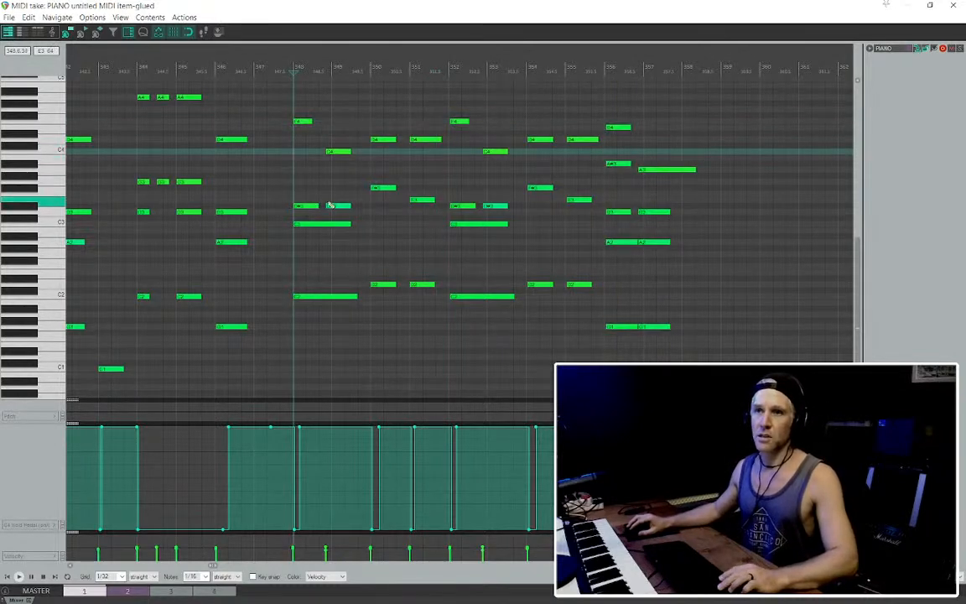
pyautogui.scroll(2, 330, 206)
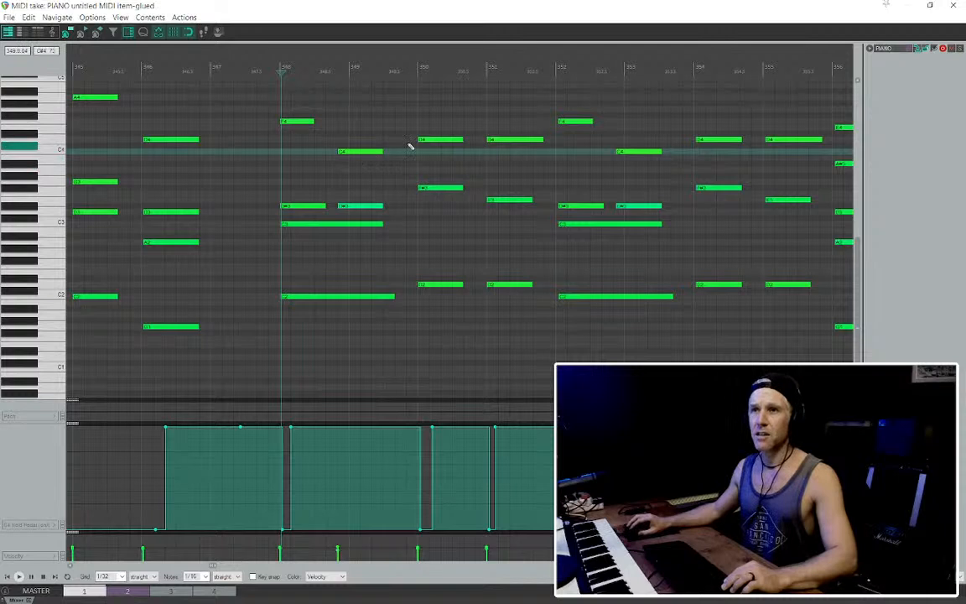
pyautogui.moveTo(524, 221); pyautogui.dragTo(517, 190)
pyautogui.press('Delete')
pyautogui.moveTo(506, 119); pyautogui.dragTo(521, 317)
pyautogui.press('Delete')
# Lengthen the D4, F#3 and D2 chord at bar 350 to end just before bar 352
pyautogui.moveTo(430, 289); pyautogui.dragTo(549, 141)
pyautogui.hscroll(4, 340, 140)
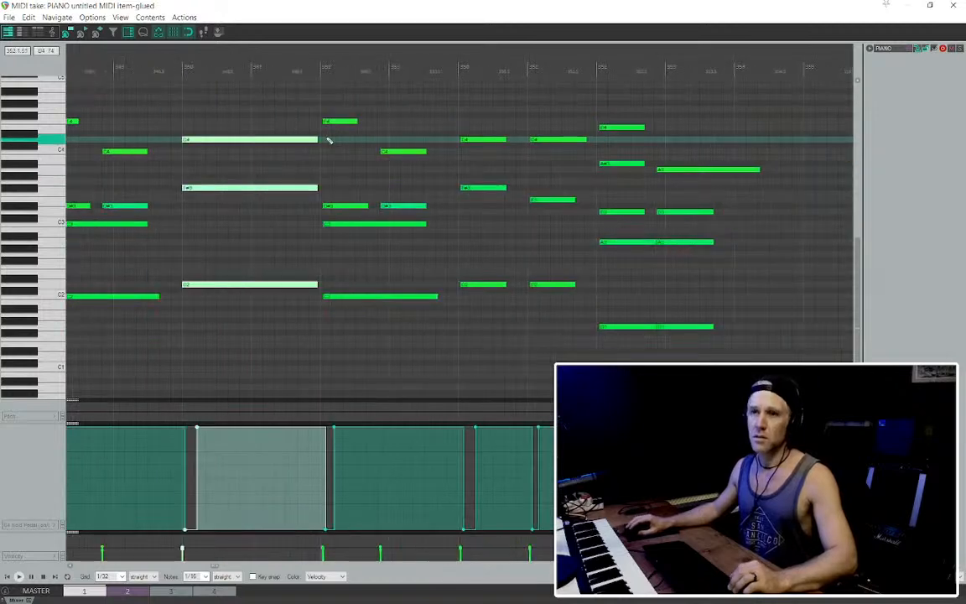
pyautogui.scroll(2, 322, 237)
pyautogui.scroll(-2, 440, 169)
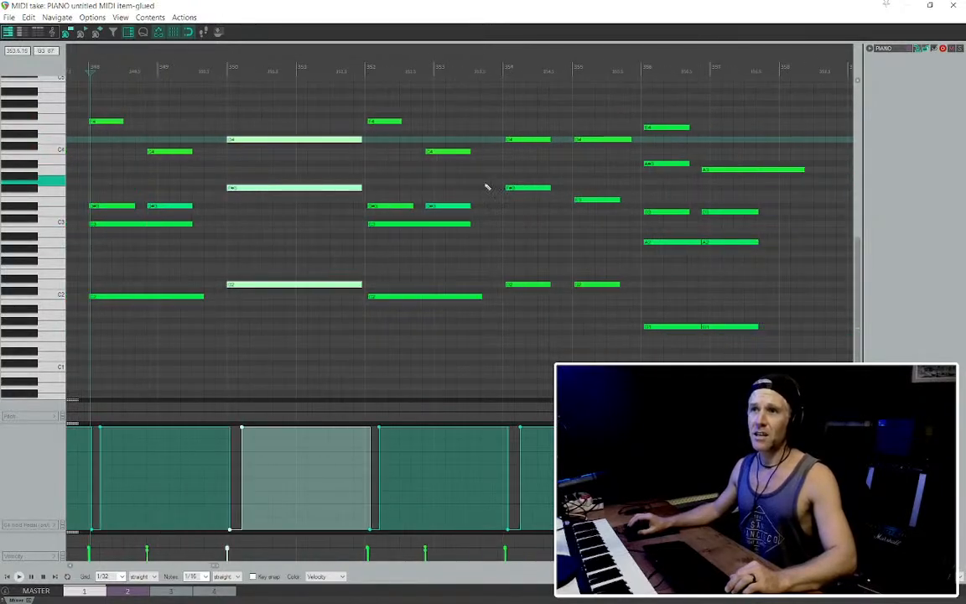
# Quantize the selected notes from bar 348 to the end of the part, using position and note end on a 1/4 straight grid
pyautogui.hscroll(2, 475, 187)
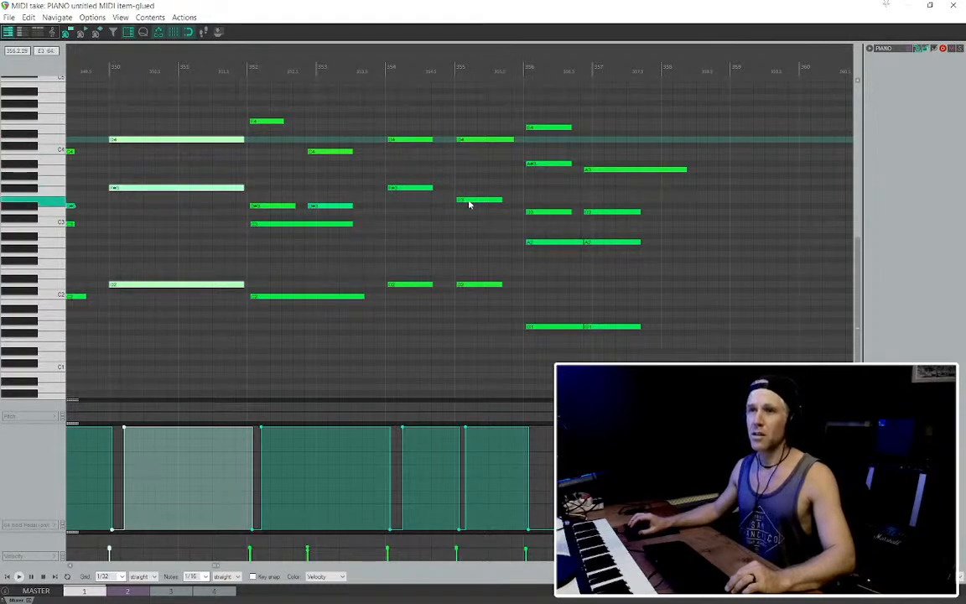
pyautogui.scroll(-3, 654, 250)
pyautogui.moveTo(696, 335); pyautogui.dragTo(262, 93)
pyautogui.press('q')
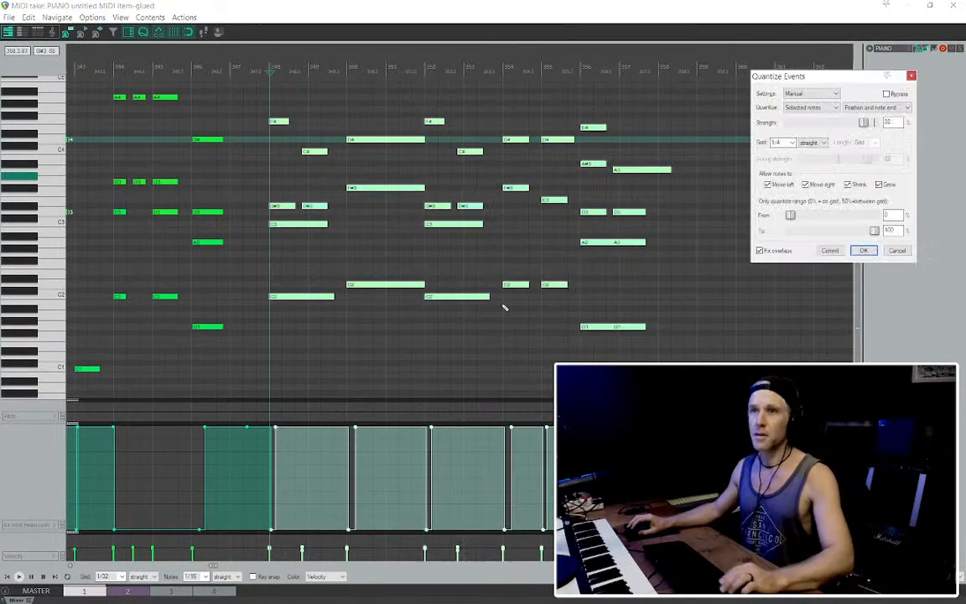
pyautogui.click(862, 250)
# Play from just before bar 348 and shift the C4 and D#3 note pairs in bars 349 and 353 slightly to the right
pyautogui.click(263, 109)
pyautogui.press('space')
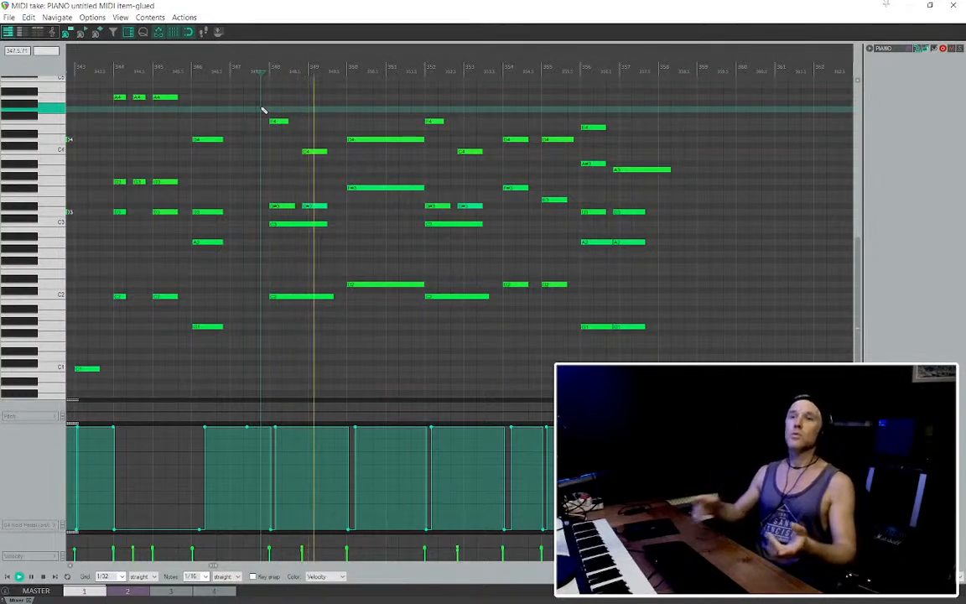
pyautogui.moveTo(319, 206); pyautogui.dragTo(326, 207)
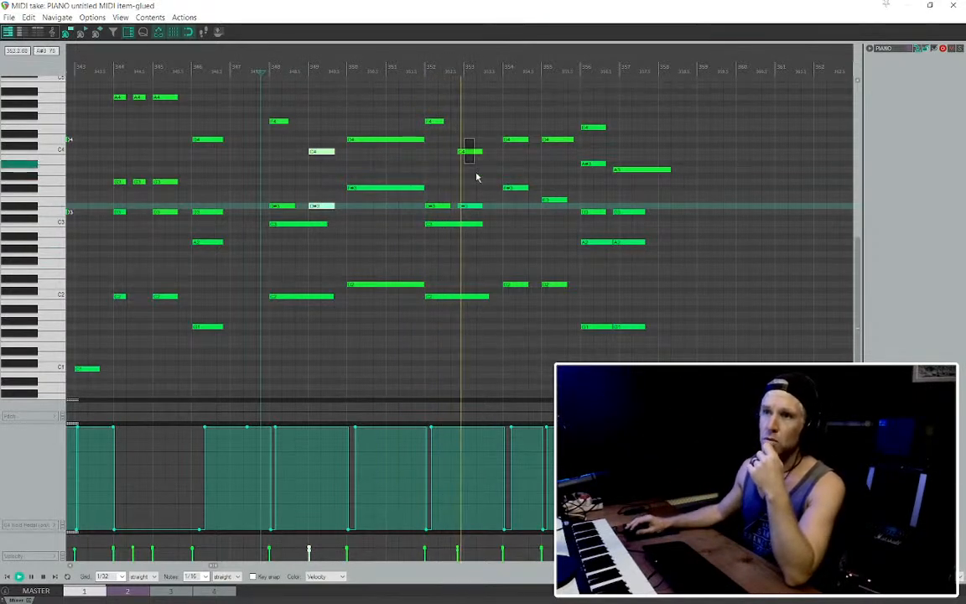
pyautogui.hotkey('ctrl', 'v')
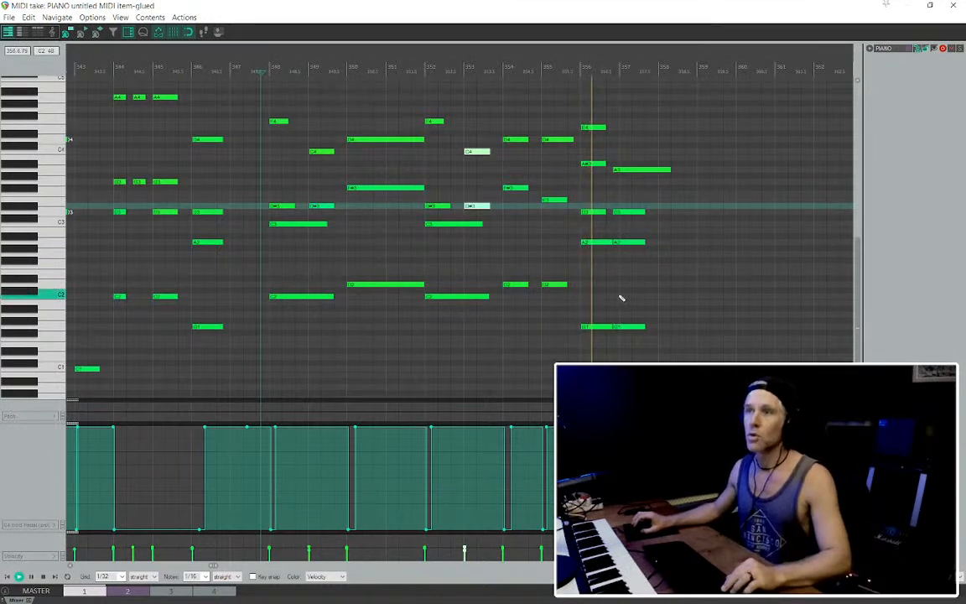
# Select the four notes of the last chord and move them so they start exactly on bar 357
pyautogui.scroll(3, 621, 297)
pyautogui.moveTo(696, 361); pyautogui.dragTo(631, 170)
pyautogui.scroll(-4, 642, 243)
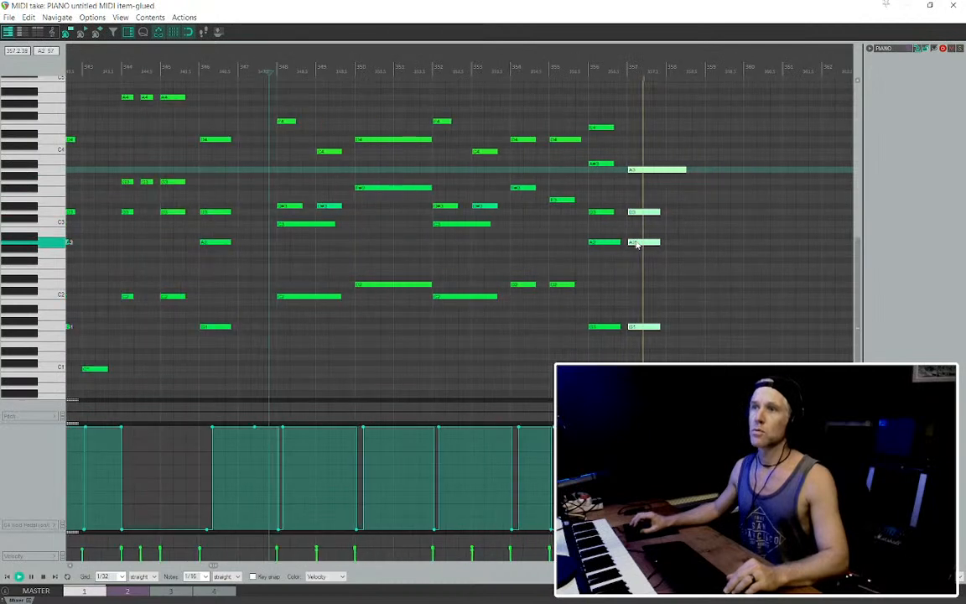
# Copy the last chord's G1 bass note to just before bar 358 and play back from bar 356
pyautogui.click(642, 327)
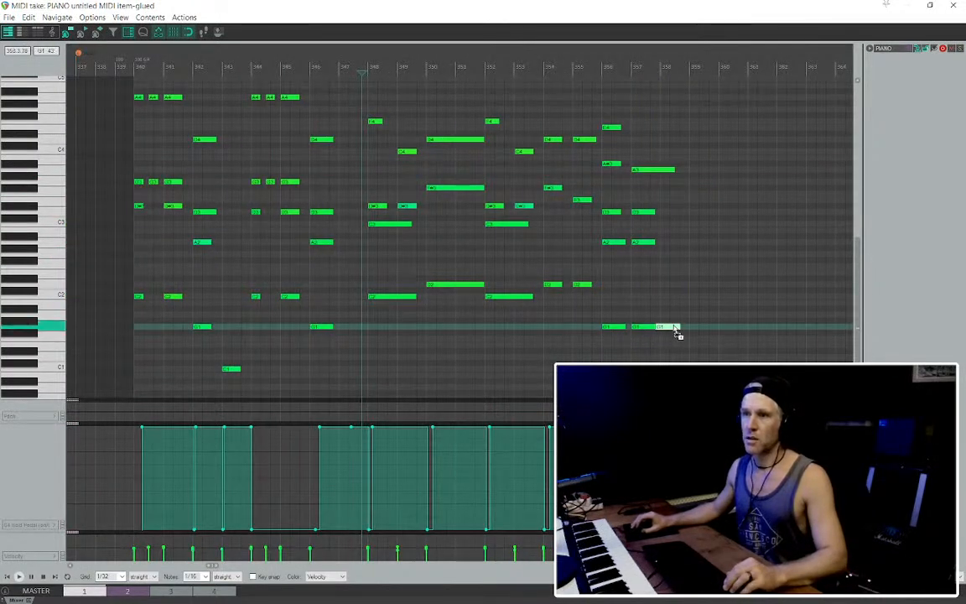
pyautogui.scroll(2, 624, 309)
pyautogui.click(598, 297)
pyautogui.press('space')
pyautogui.scroll(2, 623, 309)
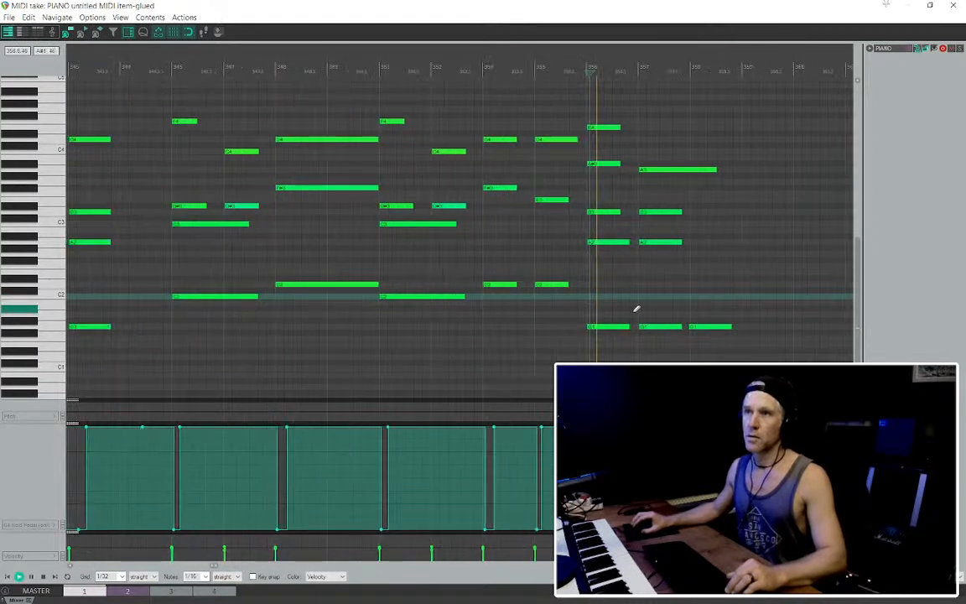
# Transpose the copied bass note near bar 358 down one octave to G0
pyautogui.hscroll(3, 587, 307)
pyautogui.click(489, 327)
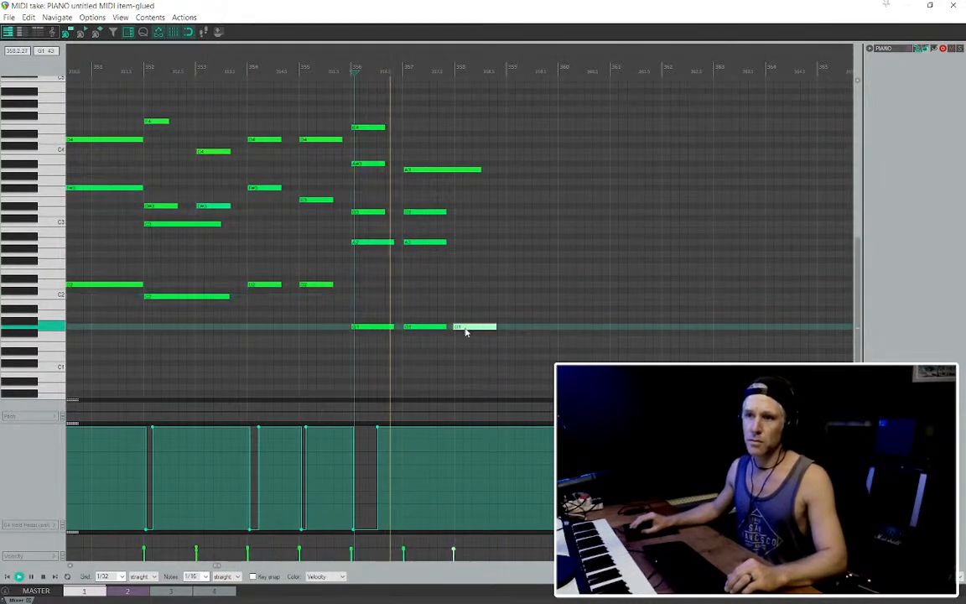
pyautogui.hotkey('ctrl', 'Down')
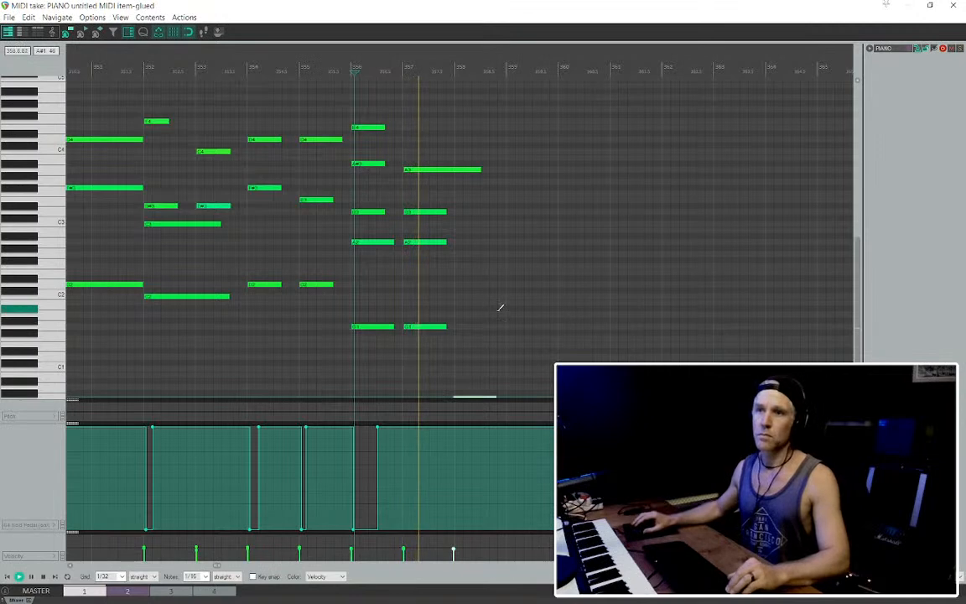
pyautogui.scroll(-2, 495, 302)
# Extend the final G0 note to about bar 360 while playing the ending back, and close the MIDI editor
pyautogui.click(338, 251)
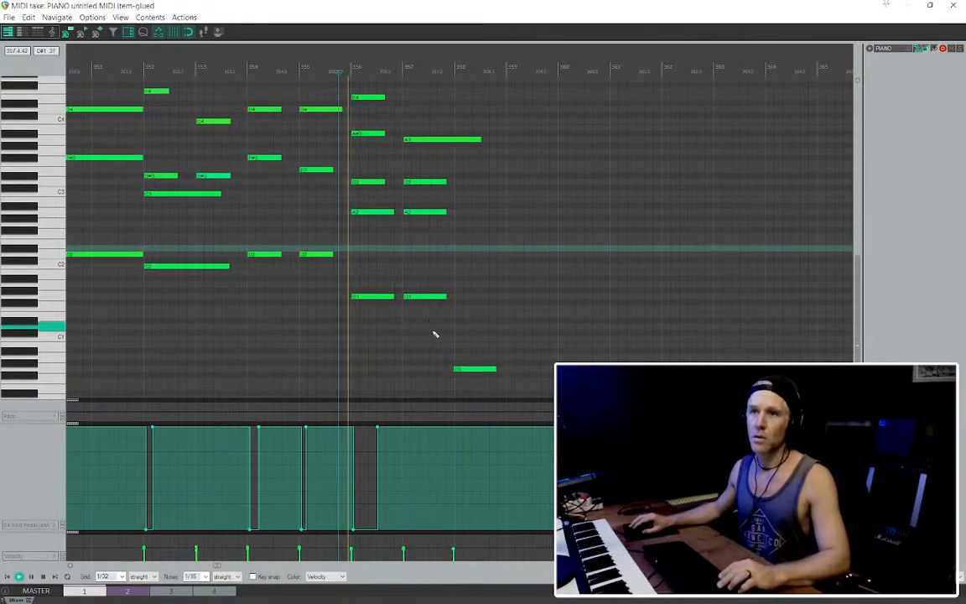
pyautogui.click(475, 369)
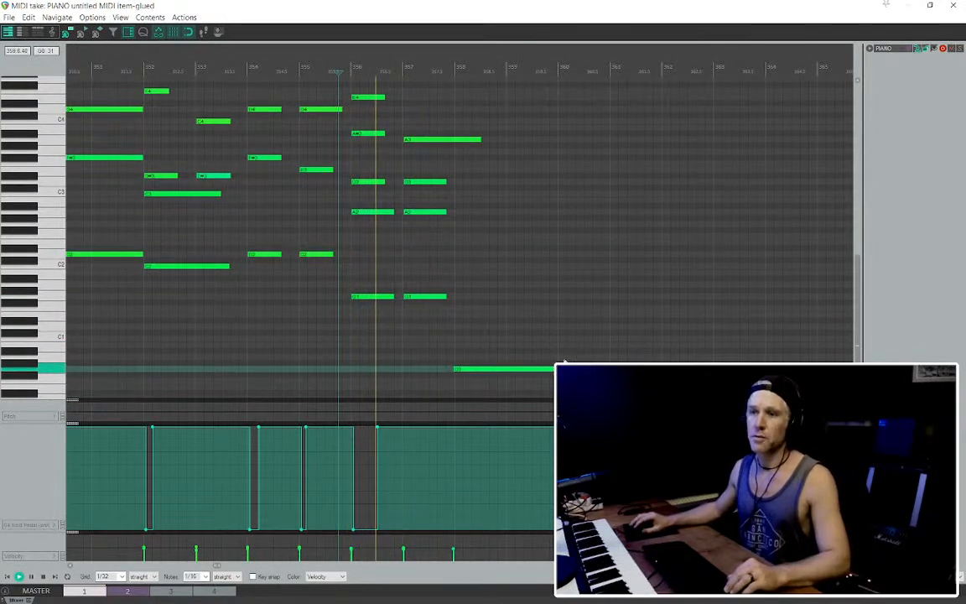
pyautogui.scroll(-3, 538, 329)
pyautogui.scroll(2, 466, 281)
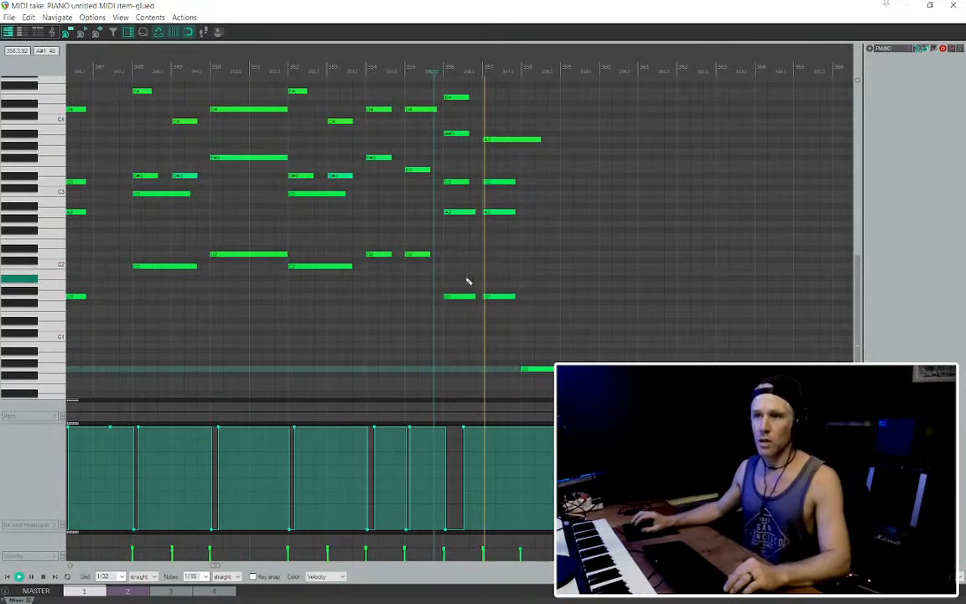
pyautogui.scroll(2, 487, 285)
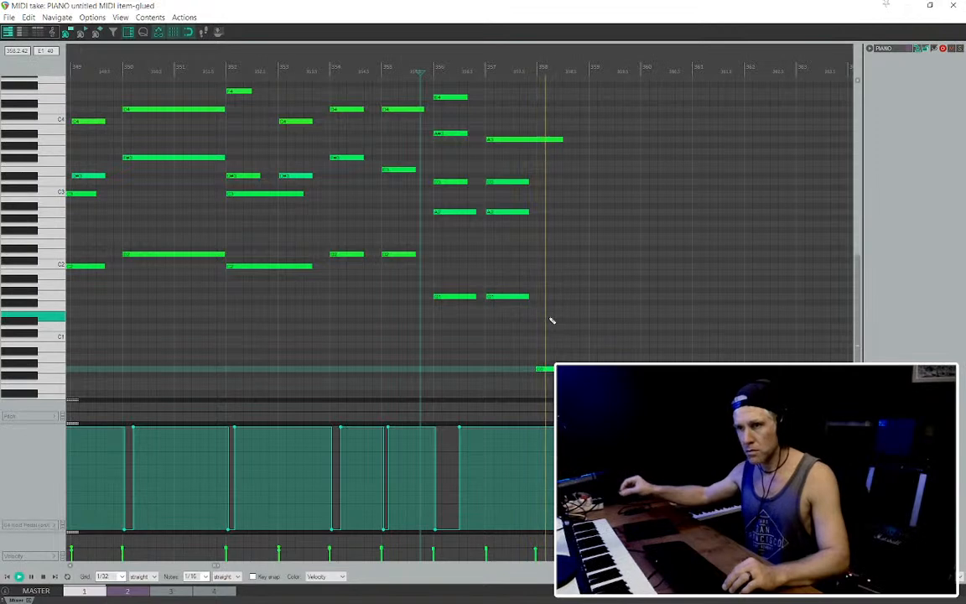
pyautogui.press('Escape')
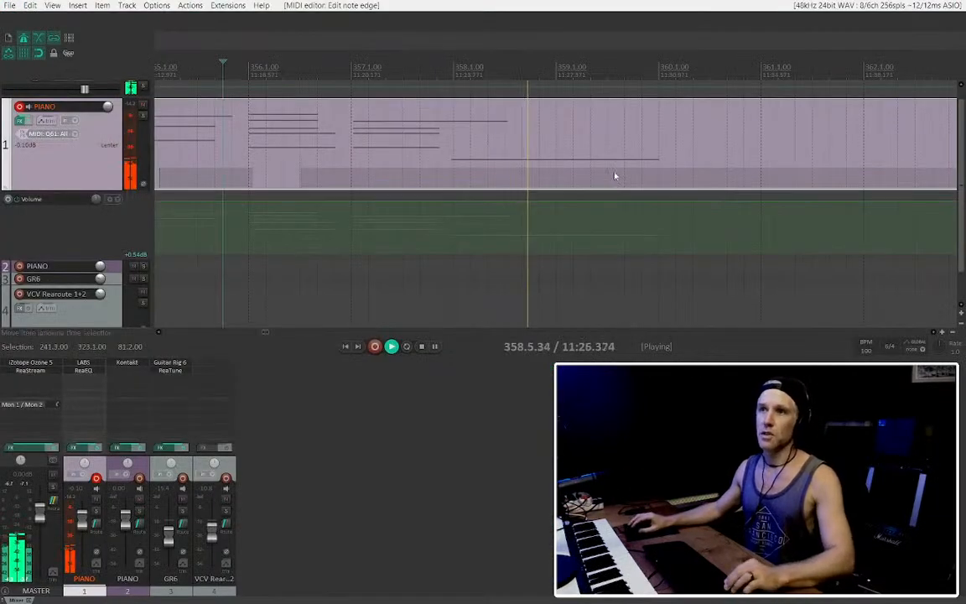
# Copy the volume fade-out automation item at the end of TINY LITTLE STARS to about bar 358 on the same piano track
pyautogui.scroll(-5, 615, 176)
pyautogui.click(475, 260)
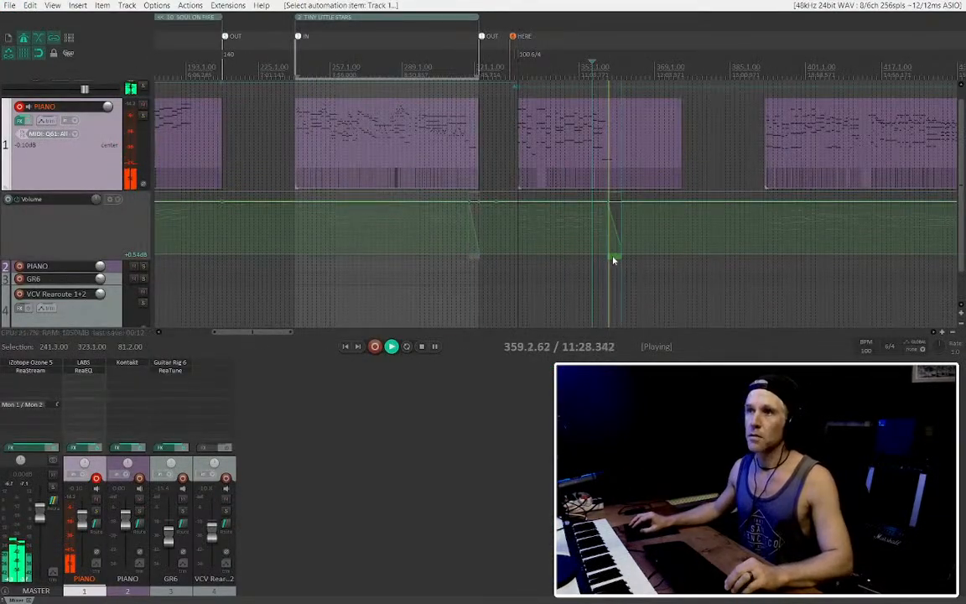
pyautogui.scroll(3, 586, 241)
# Extend the start of the piano item at bar 340 back to 339.4.00 and play it from there
pyautogui.click(391, 162)
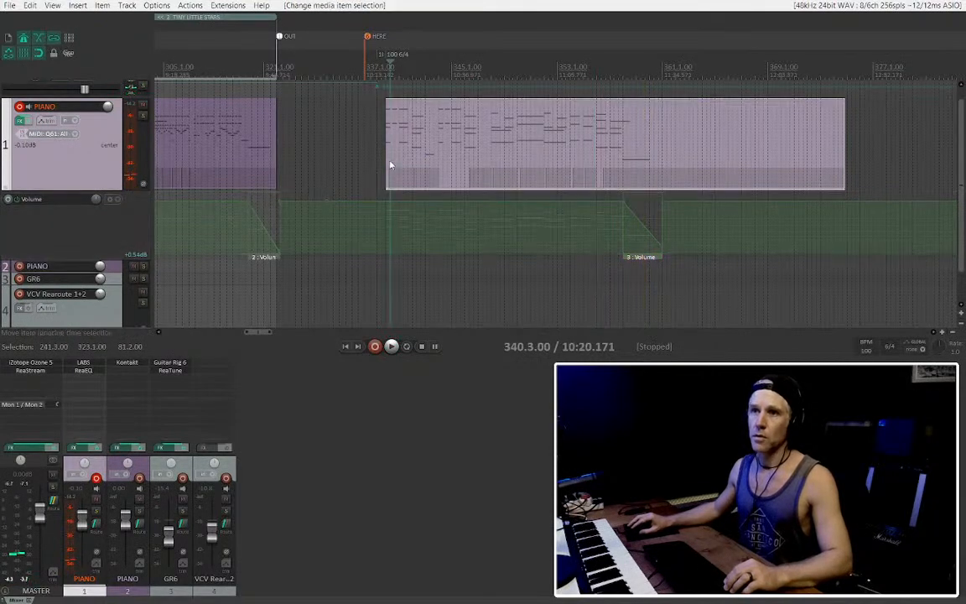
pyautogui.scroll(2, 392, 161)
pyautogui.press('space')
pyautogui.scroll(2, 393, 156)
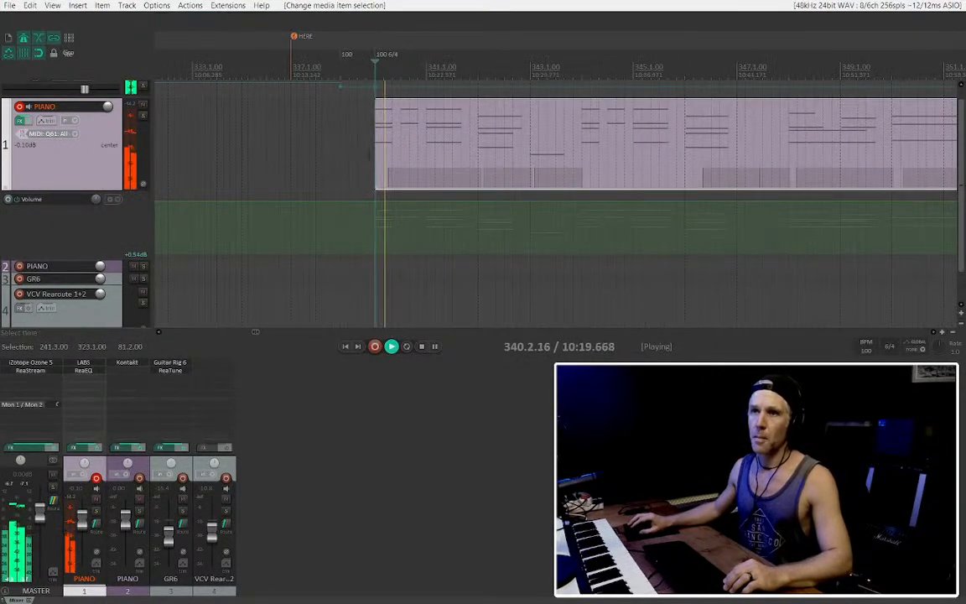
pyautogui.moveTo(375, 151); pyautogui.dragTo(370, 156)
pyautogui.scroll(4, 374, 145)
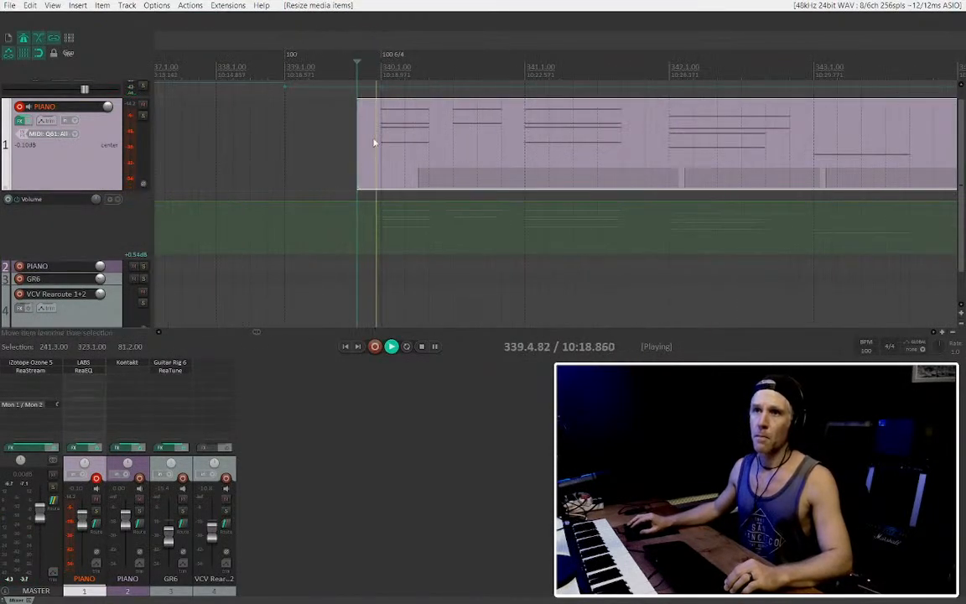
pyautogui.press('space')
# Open the extended piano item in the MIDI editor and maximise the editor window
pyautogui.click(392, 143)
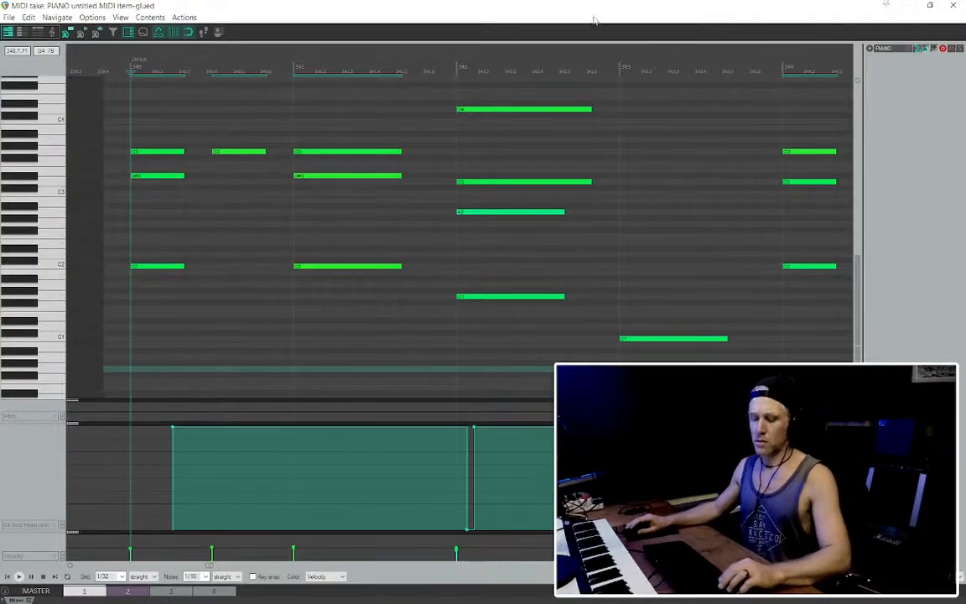
pyautogui.press('Escape')
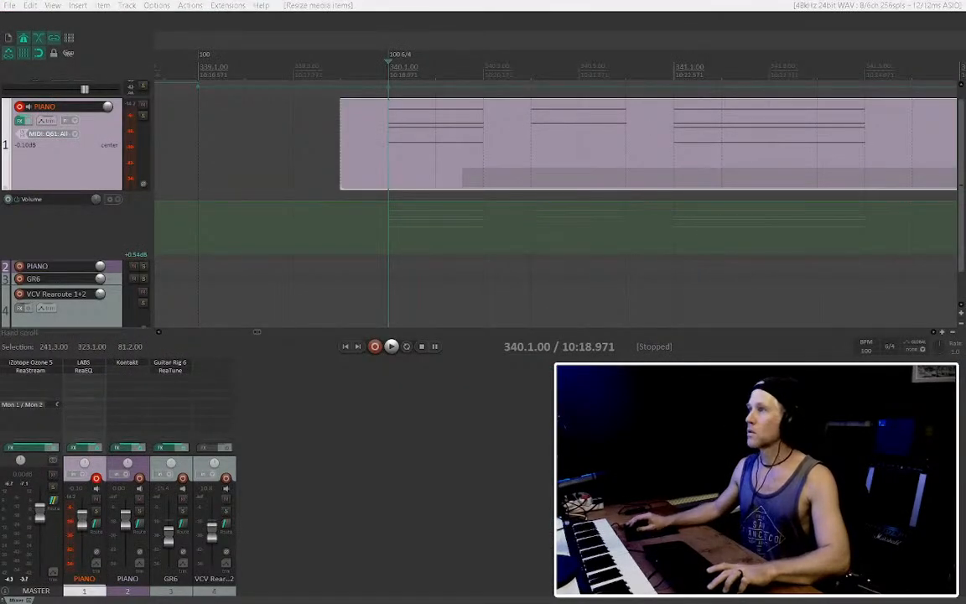
pyautogui.moveTo(965, 42); pyautogui.dragTo(223, 89)
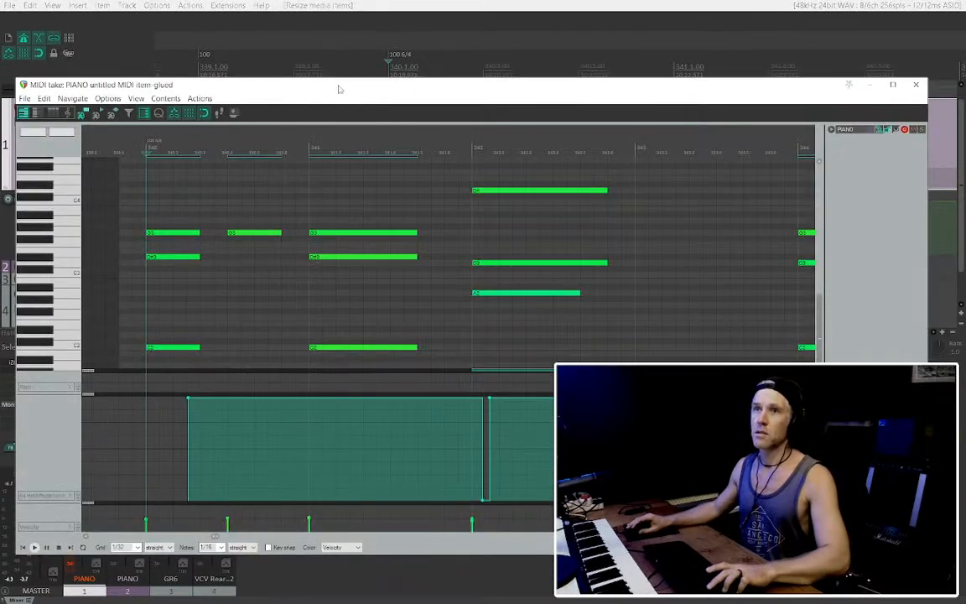
pyautogui.moveTo(342, 87); pyautogui.dragTo(339, 2)
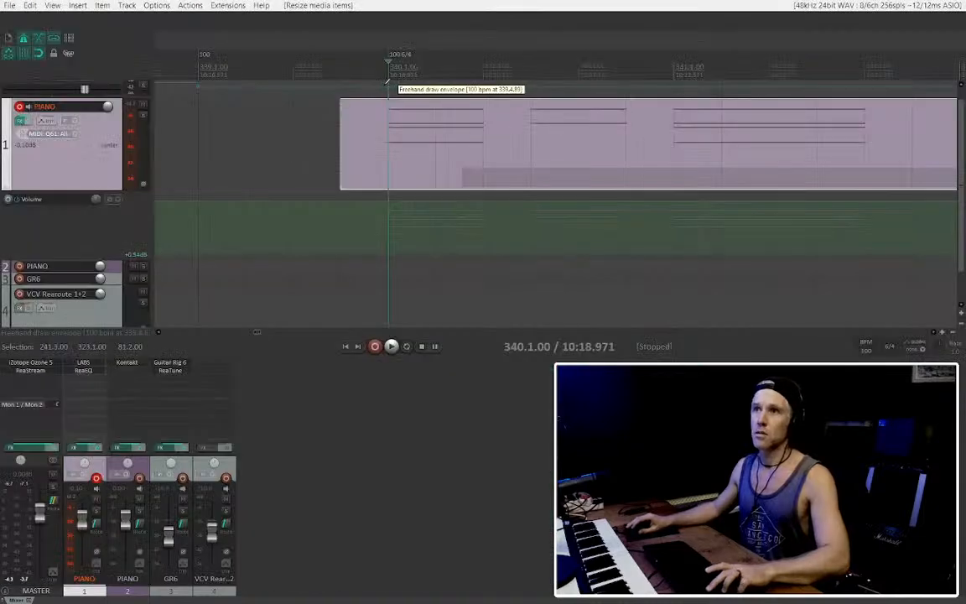
pyautogui.scroll(4, 124, 171)
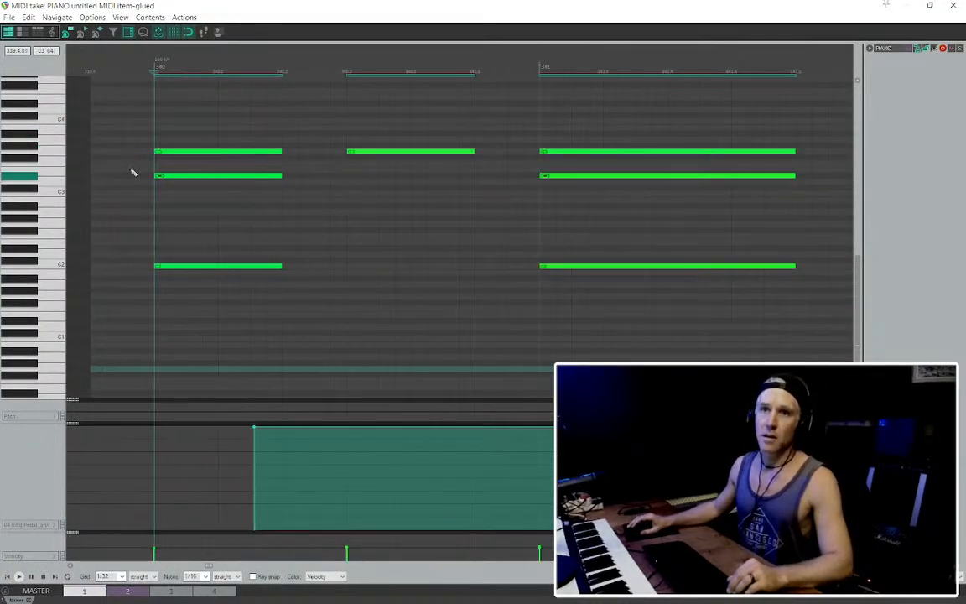
# Stagger the first chord at bar 340 by trimming the starts of its D#3 and G3 notes progressively behind C2, and play it back
pyautogui.moveTo(131, 119); pyautogui.dragTo(232, 271)
pyautogui.scroll(4, 152, 187)
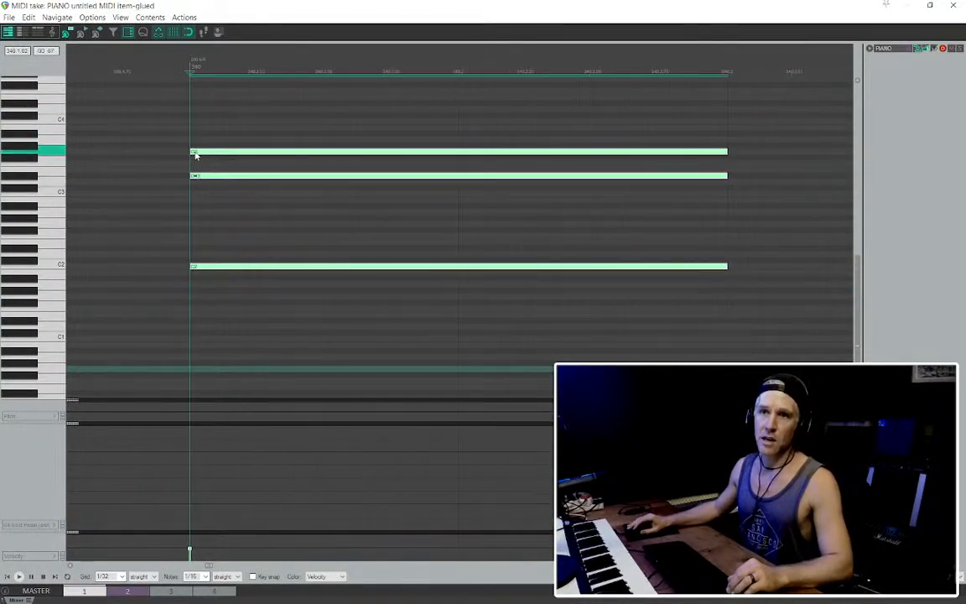
pyautogui.moveTo(190, 151); pyautogui.dragTo(194, 151)
pyautogui.moveTo(246, 305); pyautogui.dragTo(194, 175)
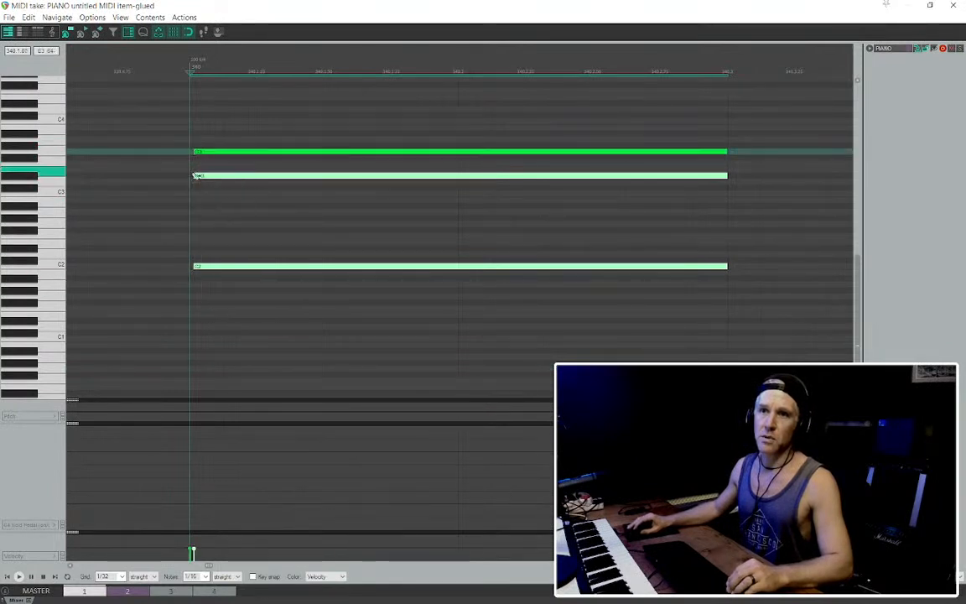
pyautogui.click(195, 175)
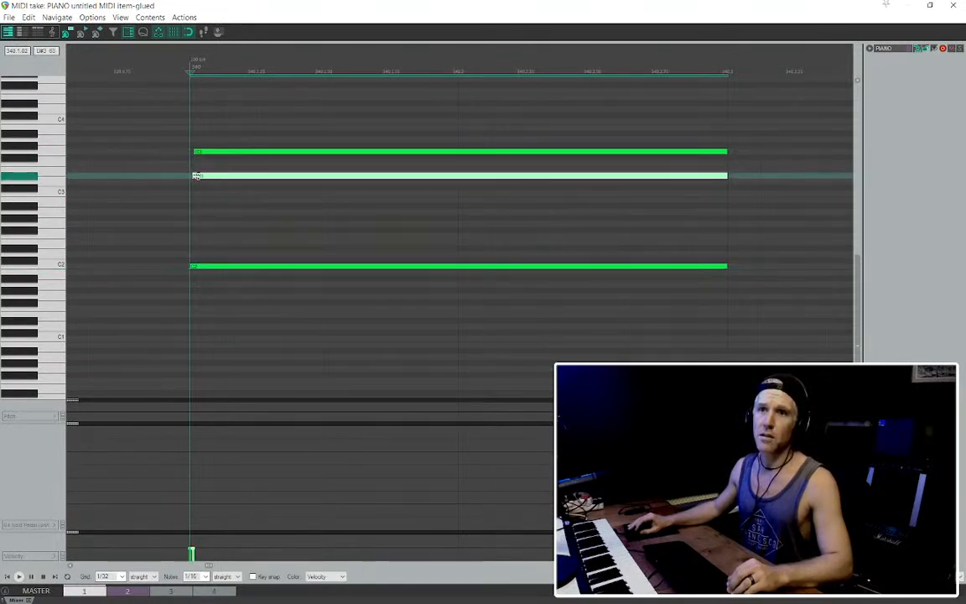
pyautogui.click(160, 176)
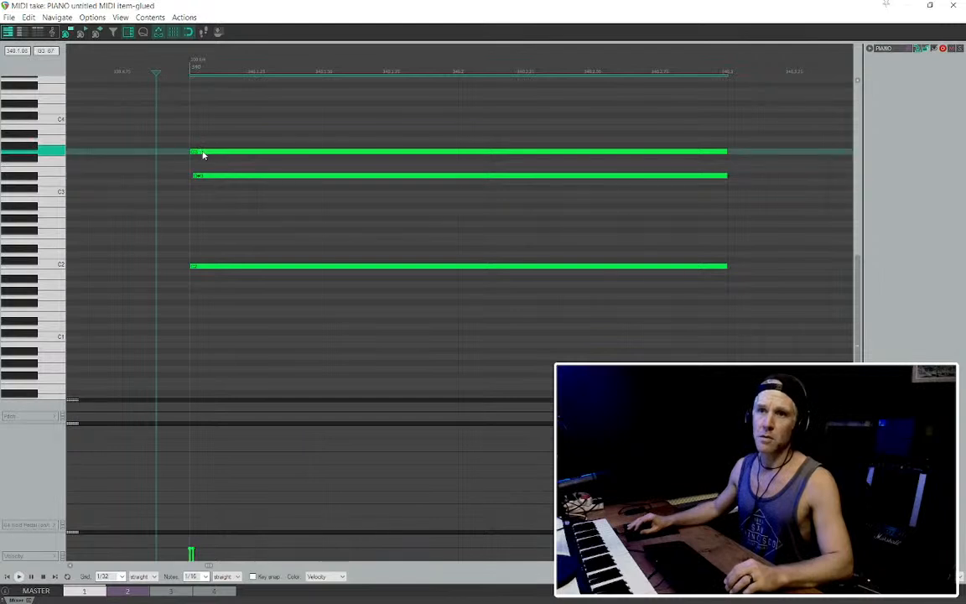
pyautogui.click(171, 159)
pyautogui.moveTo(191, 151); pyautogui.dragTo(207, 175)
pyautogui.press('space')
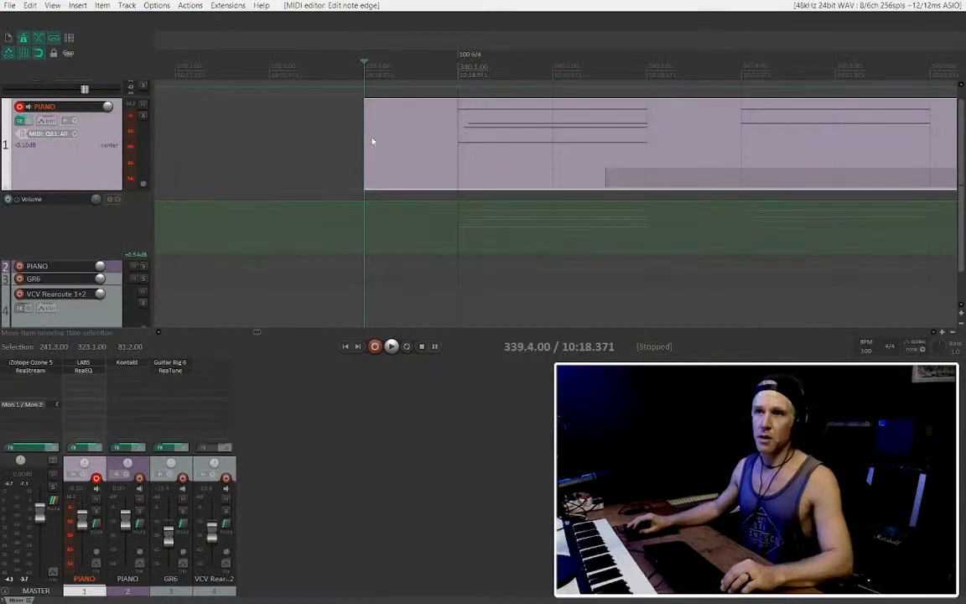
# Add a marker named IN at the start of the piano item, at 339.4.00
pyautogui.hotkey('shift', 'm')
pyautogui.write('IN')
pyautogui.press('Return')
pyautogui.click(369, 142)
# Set the time signature at the bar 339 tempo marker to 6/4
pyautogui.scroll(-4, 404, 131)
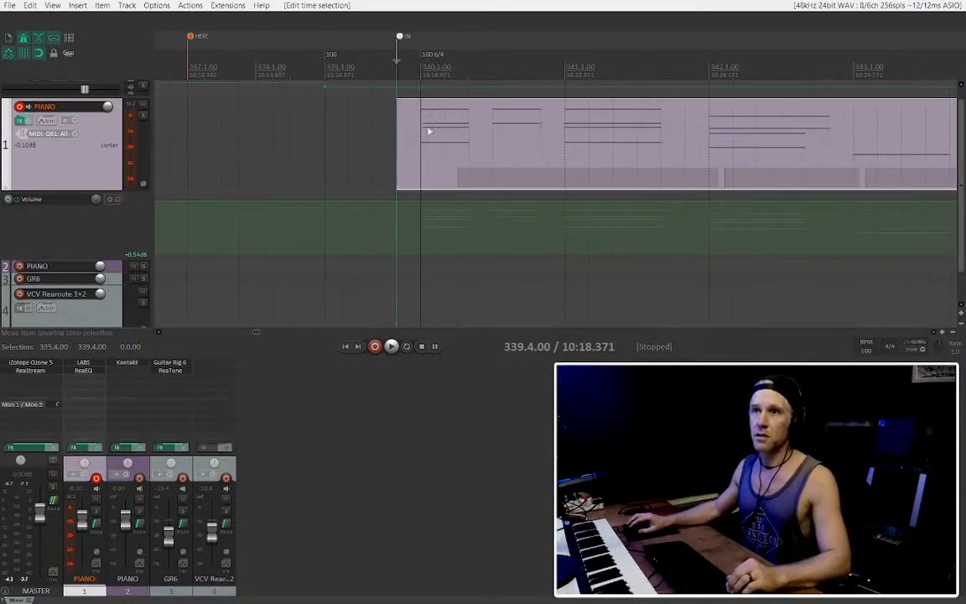
pyautogui.scroll(-2, 418, 127)
pyautogui.scroll(3, 433, 116)
pyautogui.hscroll(-3, 513, 114)
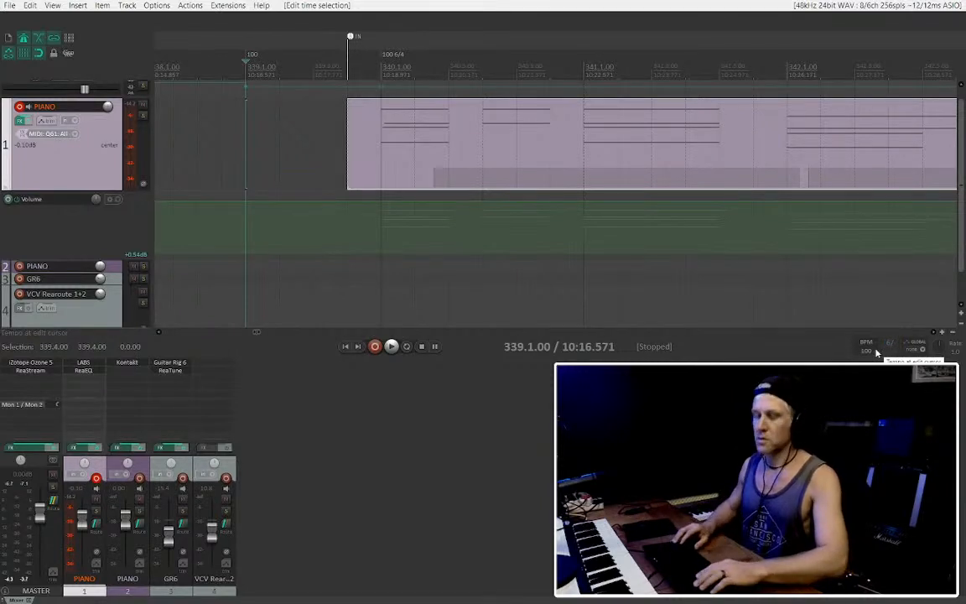
pyautogui.write('6/')
pyautogui.write('4')
pyautogui.press('Return')
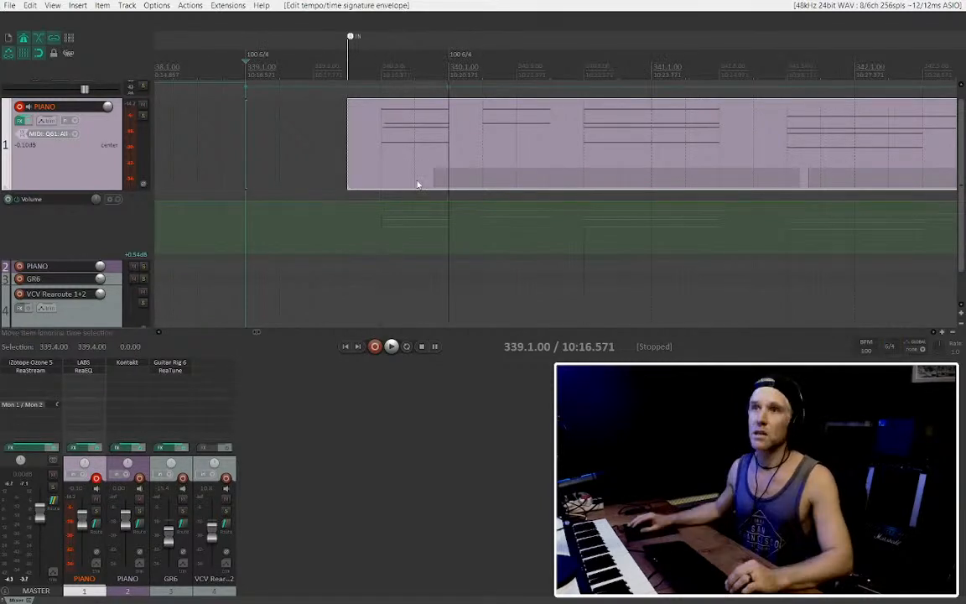
# Delete the duplicate 6/4 marker at bar 340 and move the piano item so its first chord starts on bar 340
pyautogui.press('space')
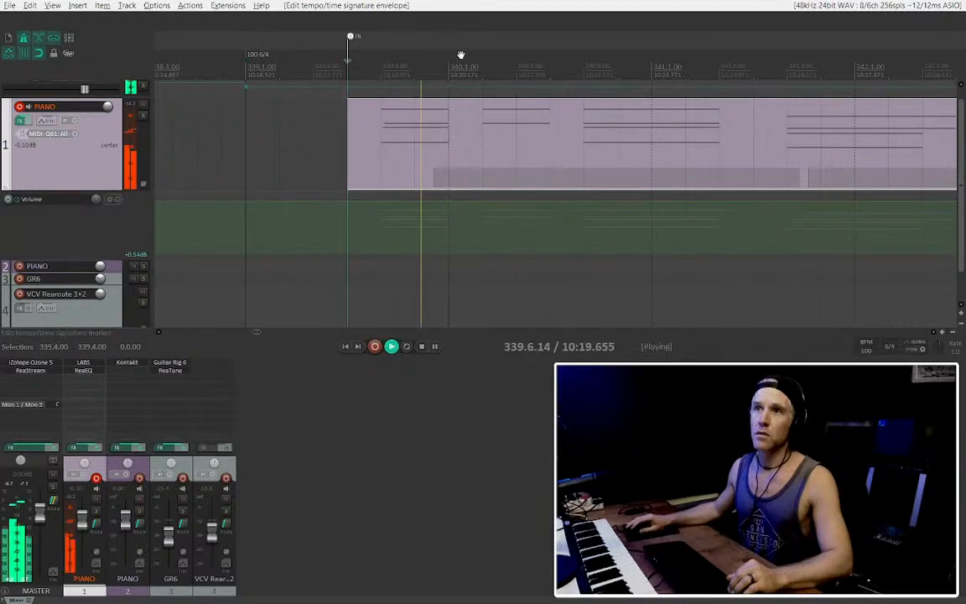
pyautogui.click(387, 137)
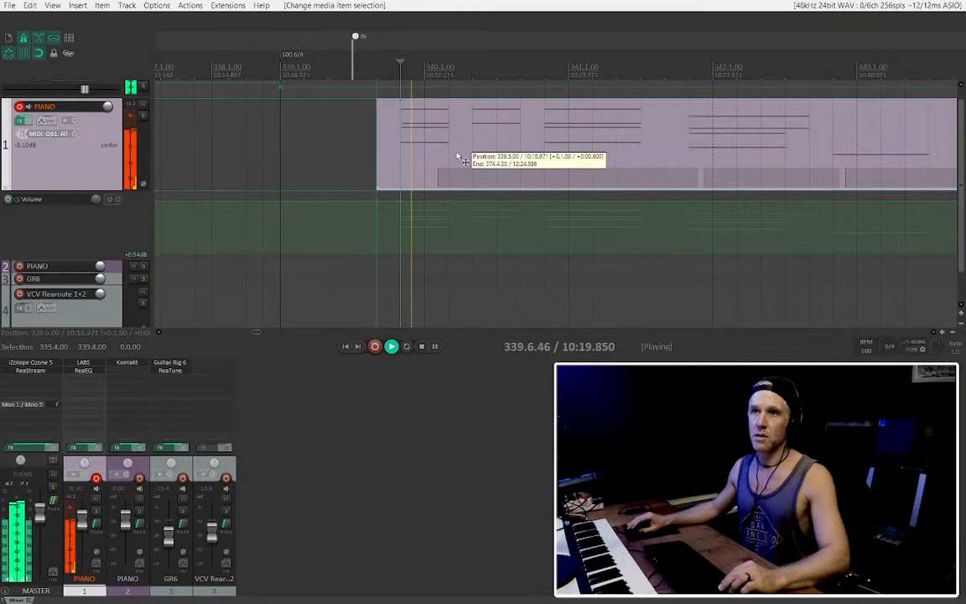
pyautogui.moveTo(459, 156); pyautogui.dragTo(515, 155)
pyautogui.scroll(6, 512, 42)
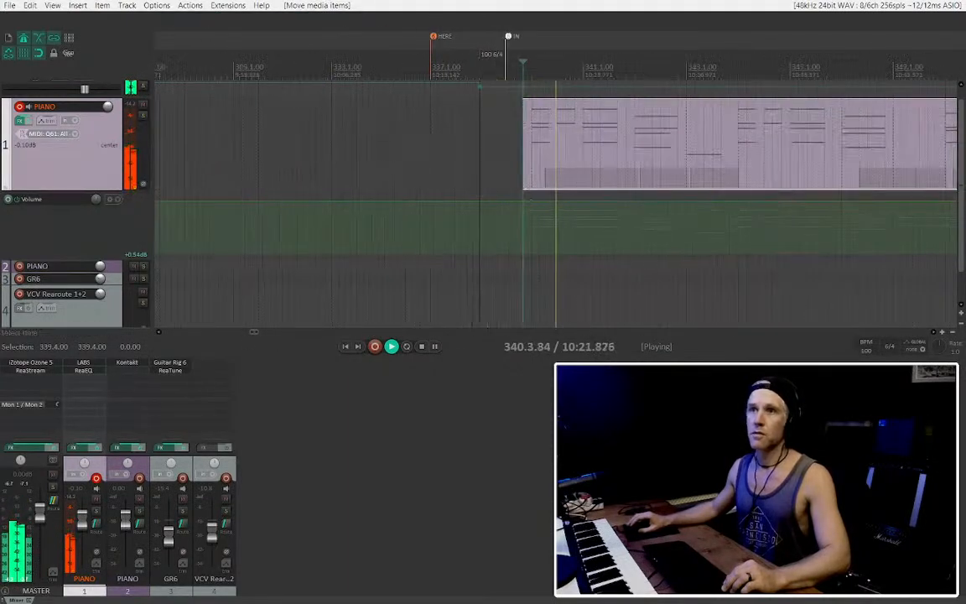
# Move the IN marker to the start of the piano item at 339.5.00
pyautogui.moveTo(530, 38); pyautogui.dragTo(597, 37)
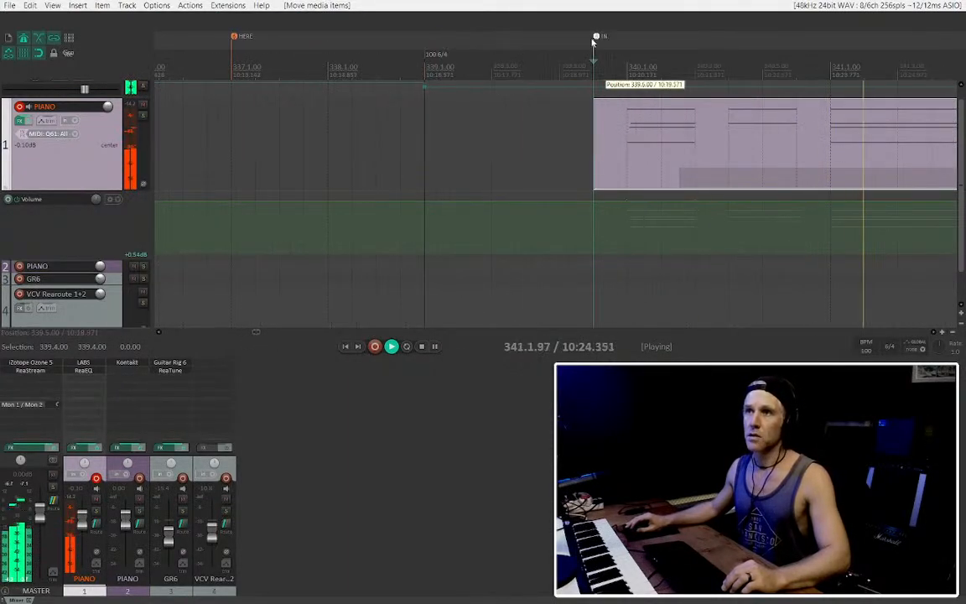
pyautogui.scroll(-6, 606, 131)
pyautogui.click(591, 127)
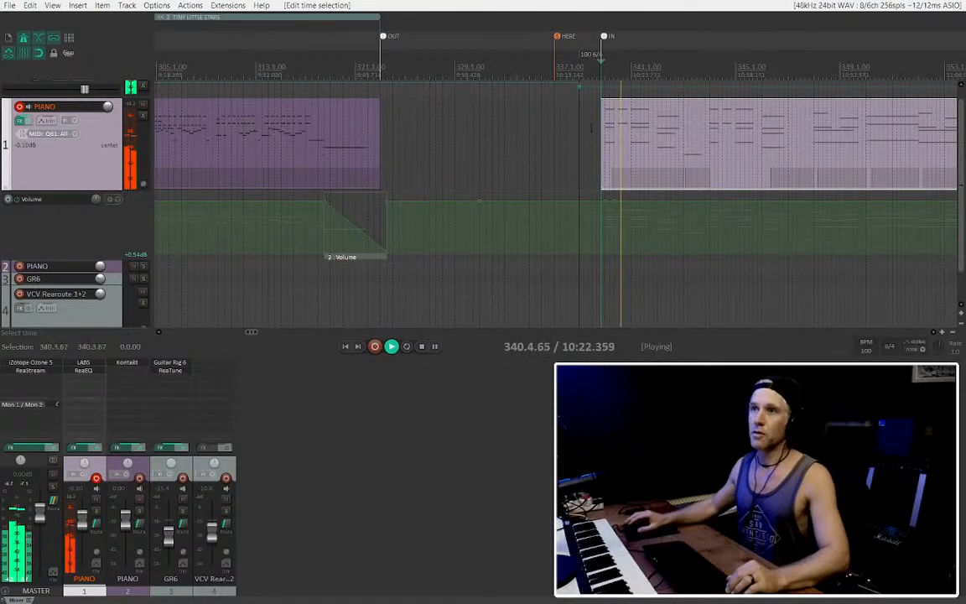
# Trim the end of the piano item back to where the volume fade-out finishes, around bar 361
pyautogui.scroll(4, 654, 134)
pyautogui.scroll(-5, 585, 144)
pyautogui.hscroll(2, 569, 147)
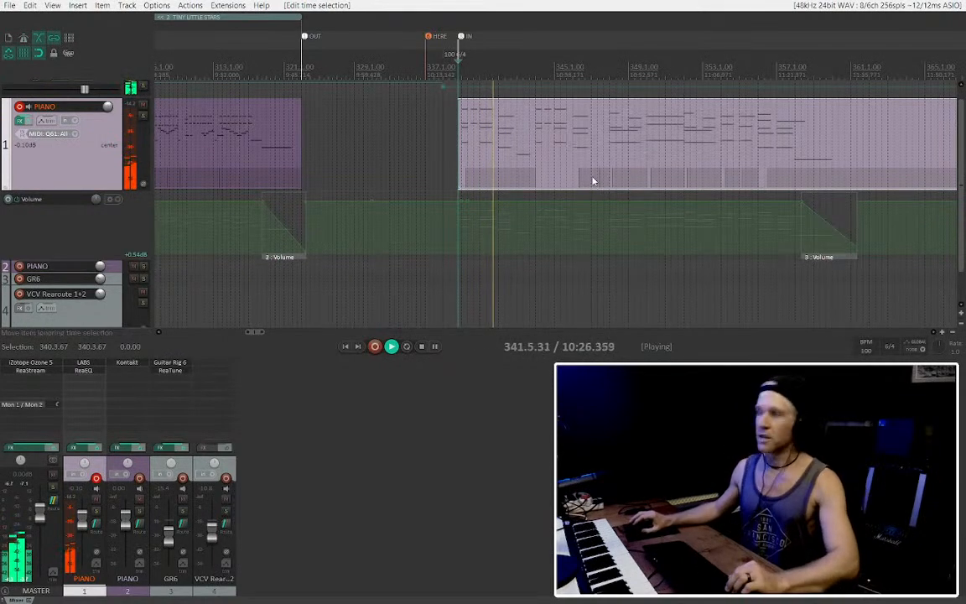
pyautogui.hscroll(4, 492, 167)
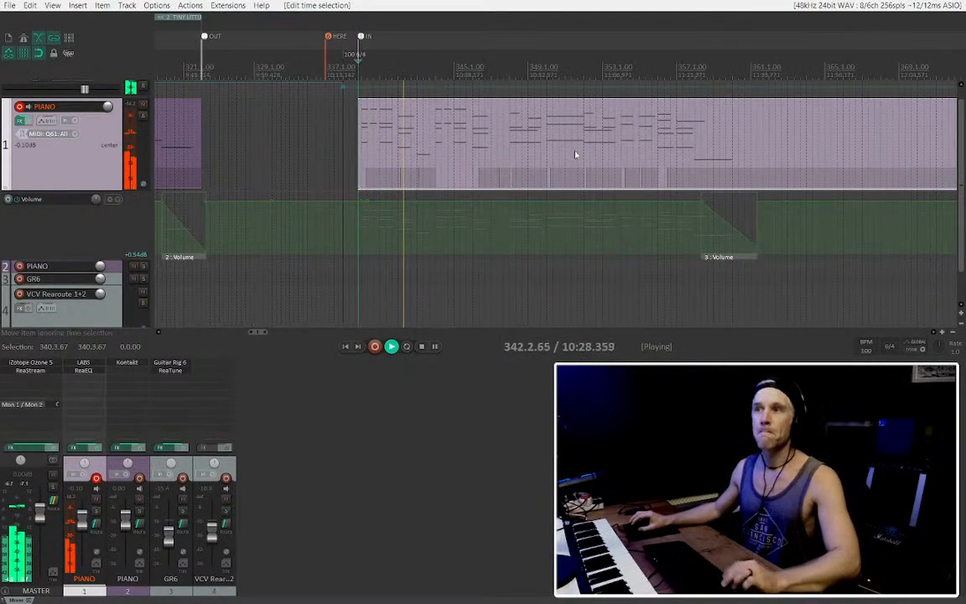
pyautogui.moveTo(802, 158); pyautogui.dragTo(553, 171)
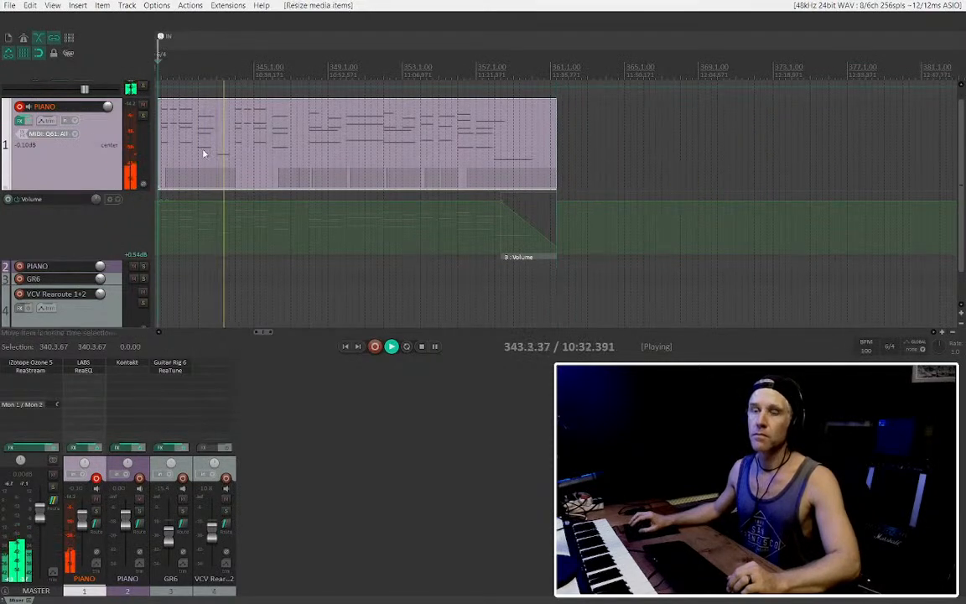
pyautogui.hscroll(-1, 265, 161)
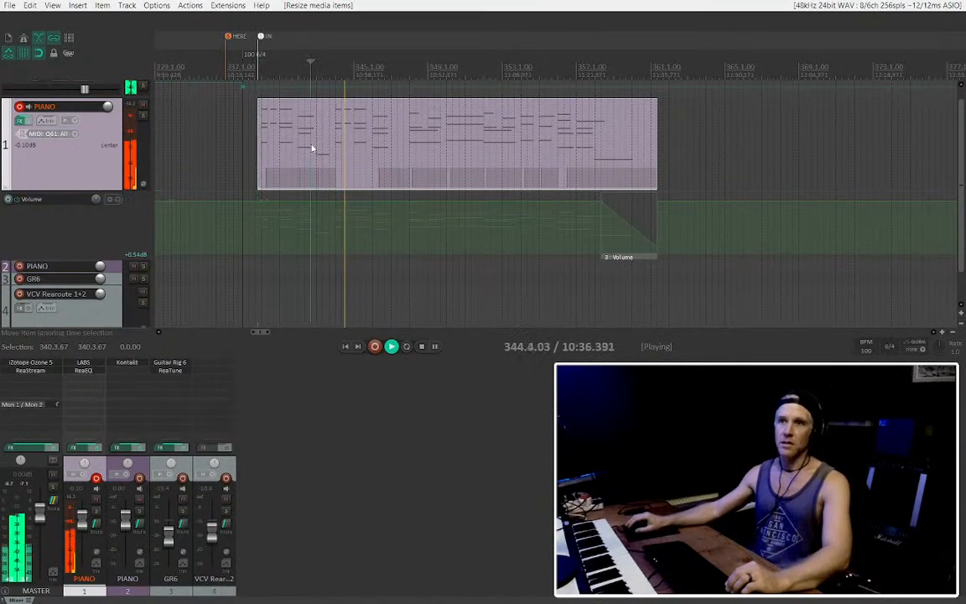
# Open the piano item's MIDI and fill the hold pedal gap at full value from just after the bar 344 chord to bar 346
pyautogui.doubleClick(406, 177)
pyautogui.scroll(-2, 559, 301)
pyautogui.hscroll(6, 522, 280)
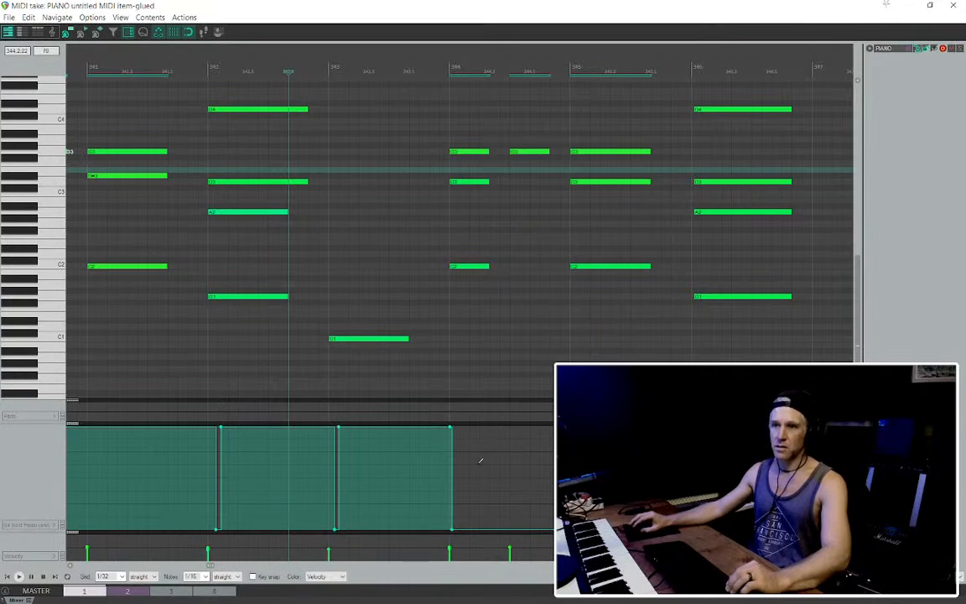
pyautogui.moveTo(475, 436); pyautogui.dragTo(477, 425)
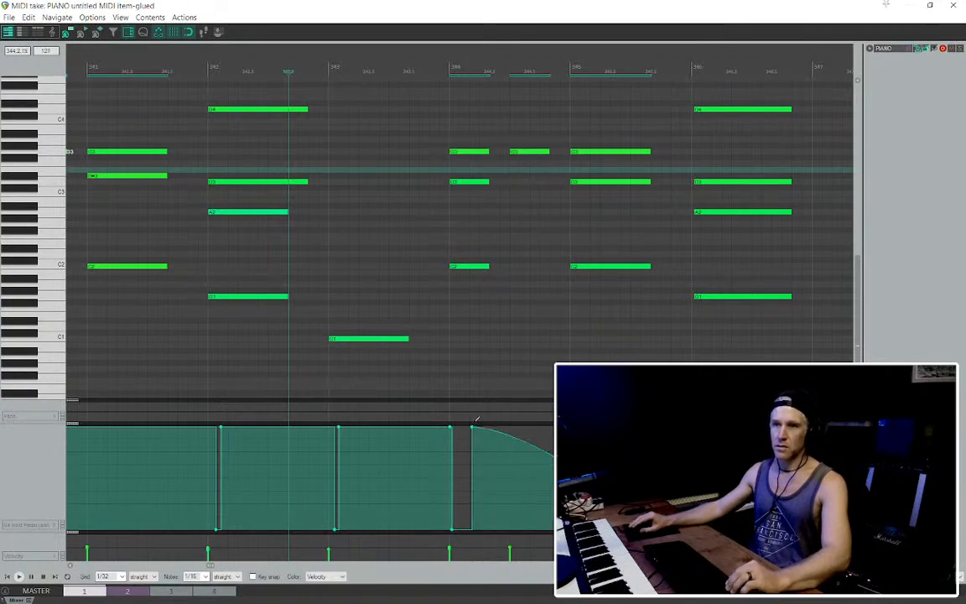
pyautogui.click(520, 440)
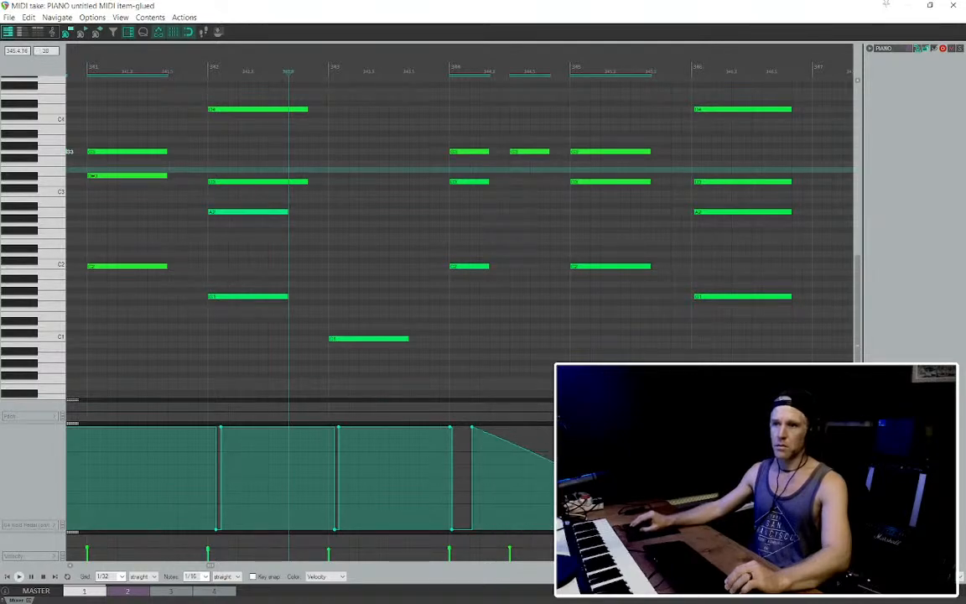
pyautogui.click(676, 427)
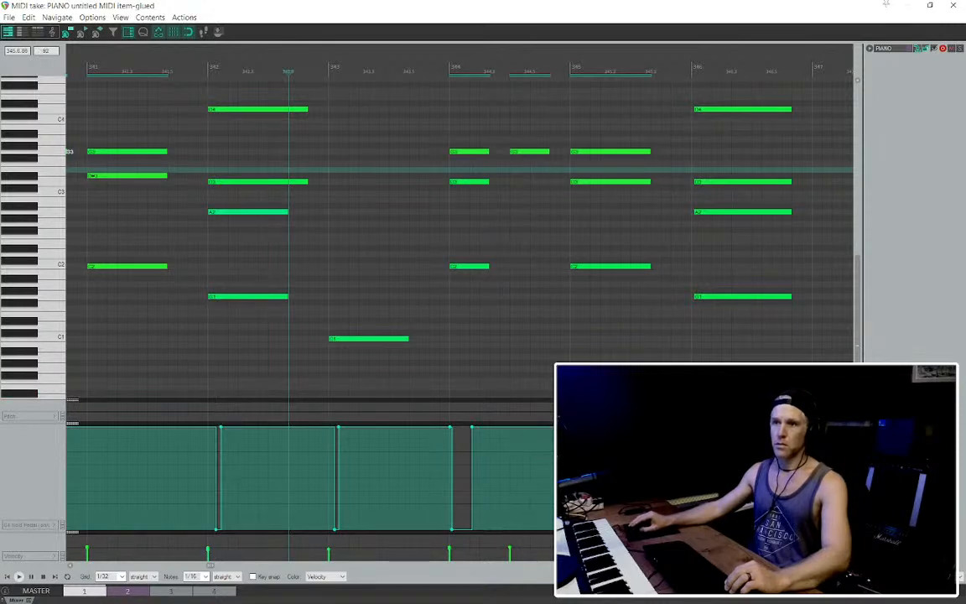
pyautogui.hotkey('ctrl', 'z')
pyautogui.click(689, 426)
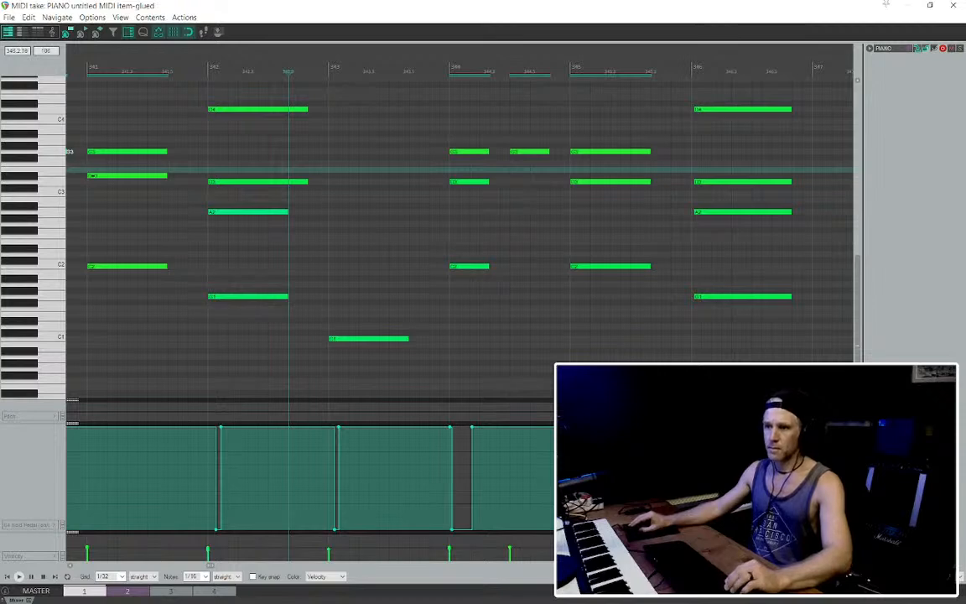
pyautogui.scroll(2, 730, 510)
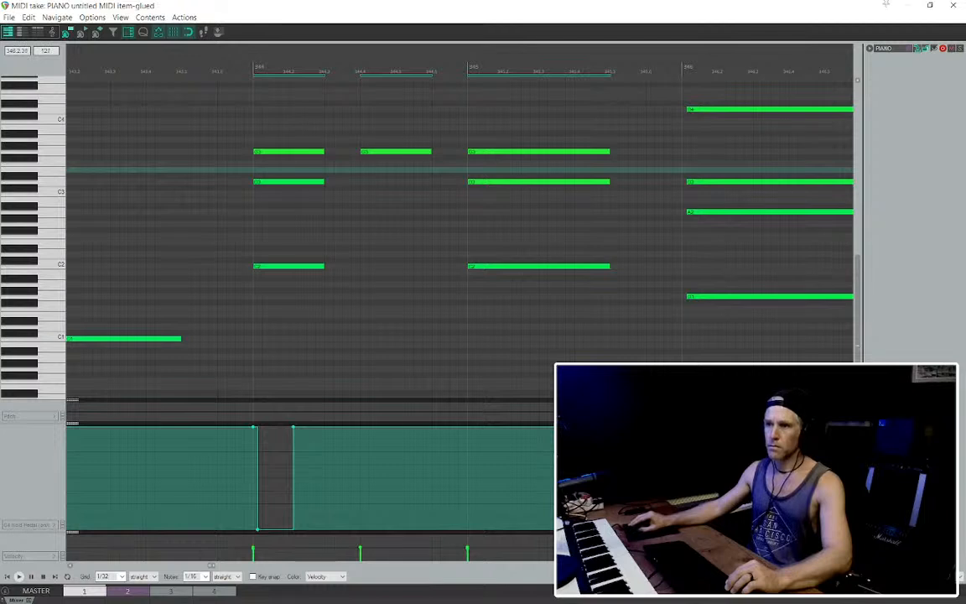
# Play the piano part from its start and transpose the single low note in bar 343 to G0
pyautogui.scroll(-6, 416, 363)
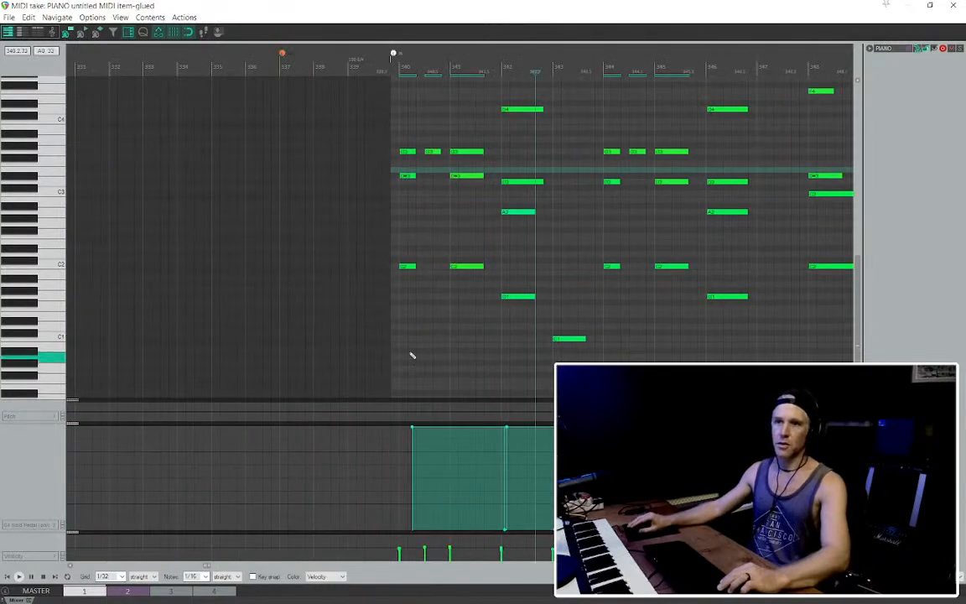
pyautogui.press('space')
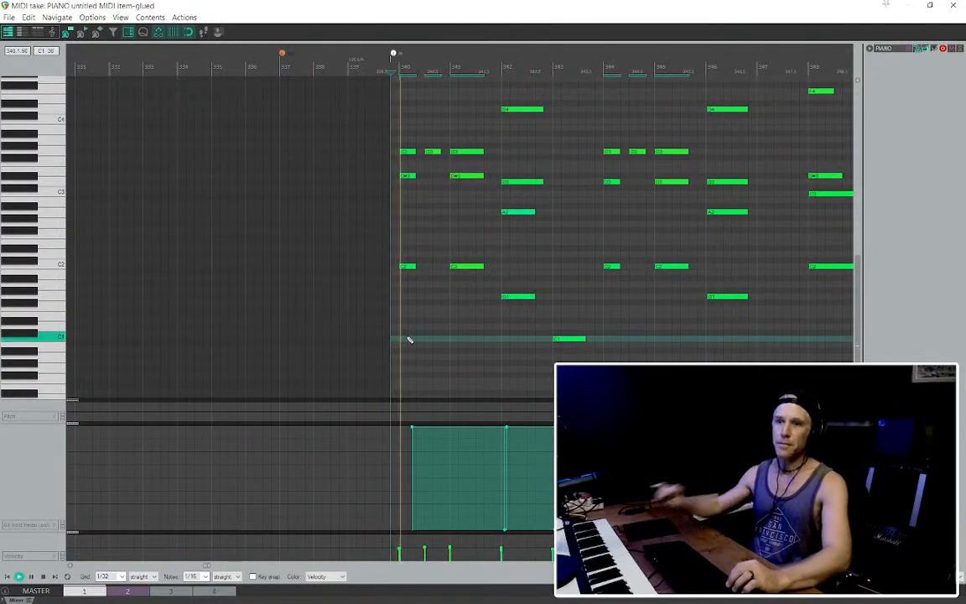
pyautogui.scroll(3, 550, 323)
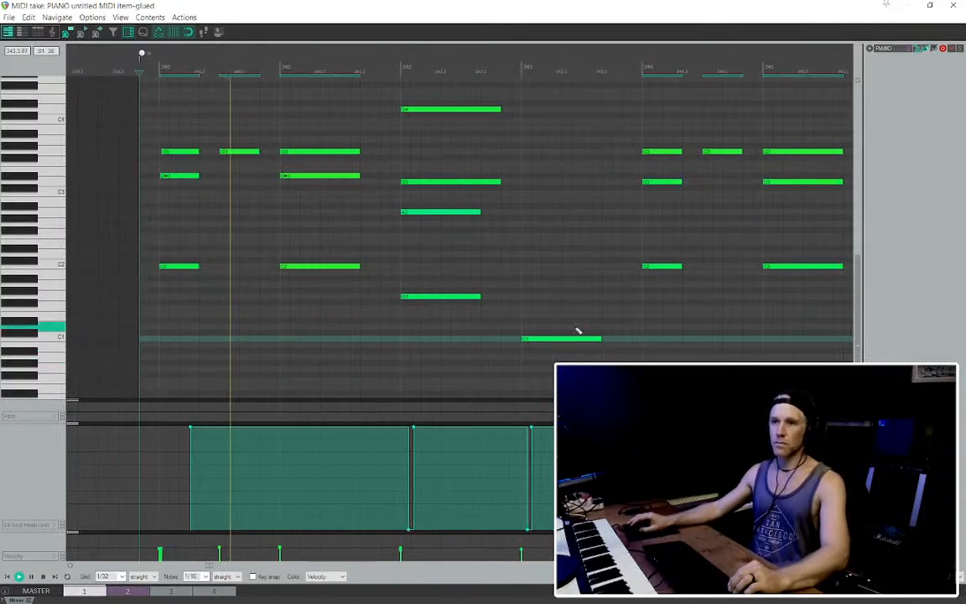
pyautogui.scroll(2, 572, 361)
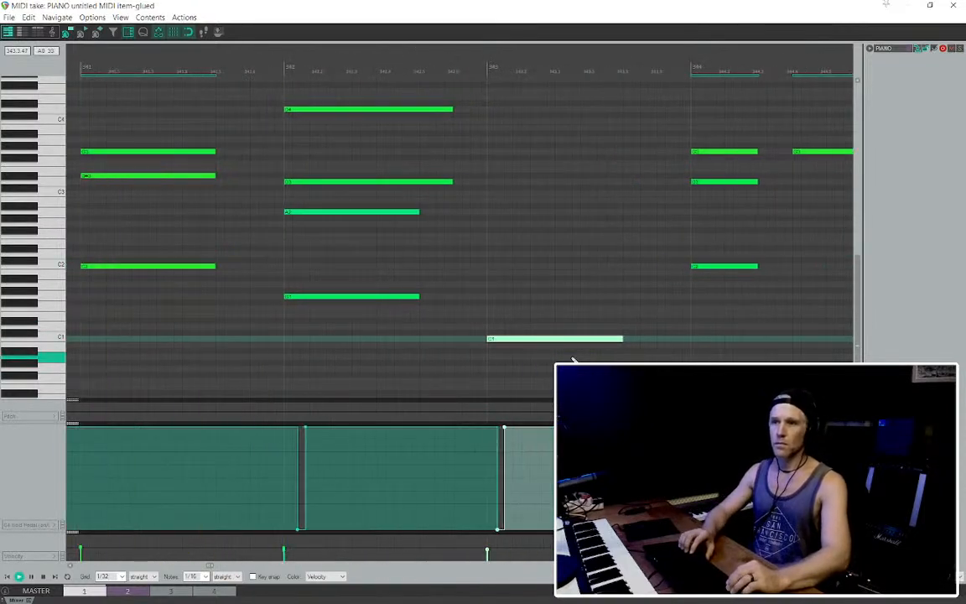
pyautogui.press('Up')
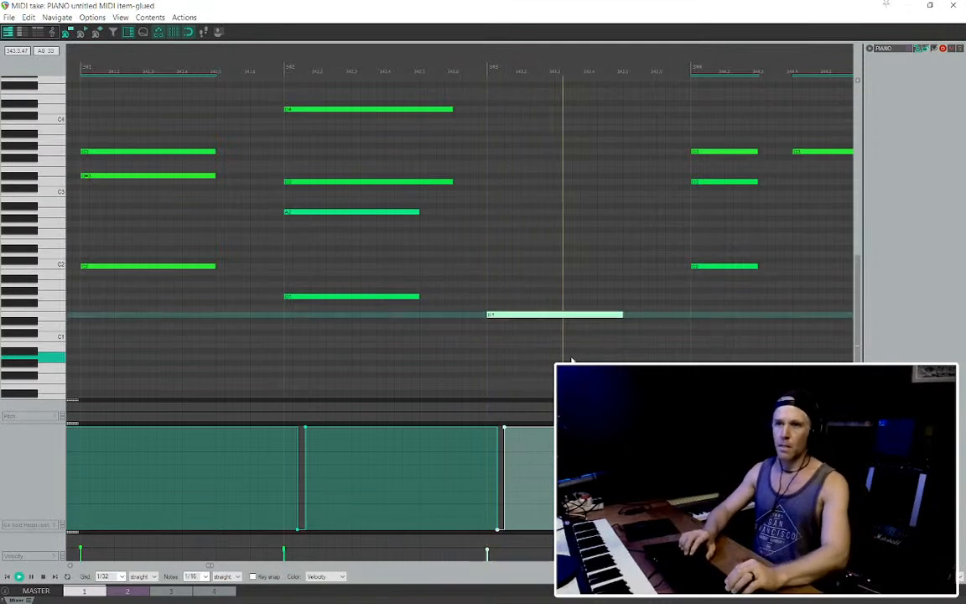
pyautogui.press('Up')
pyautogui.press('Up')
pyautogui.press('Up')
pyautogui.press('Up')
pyautogui.press('Up')
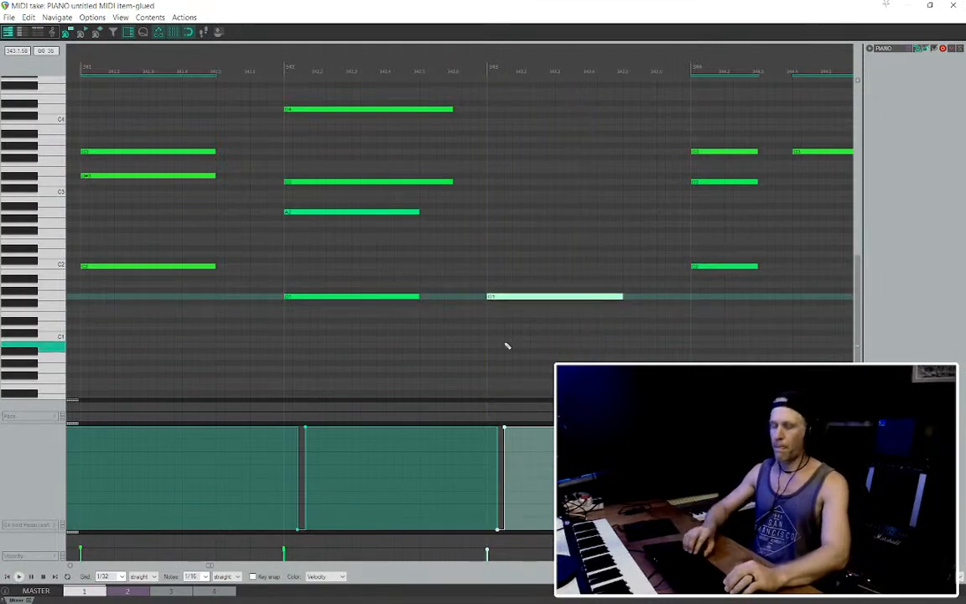
pyautogui.hotkey('ctrl', 'Down')
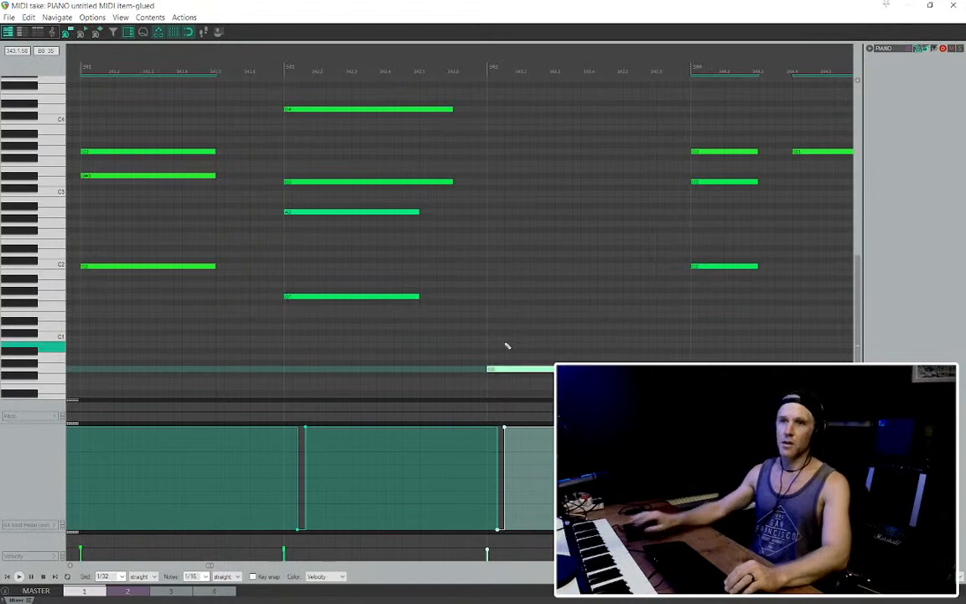
# Play the piano part from just before bar 342 and examine the chords up to bar 357
pyautogui.click(274, 315)
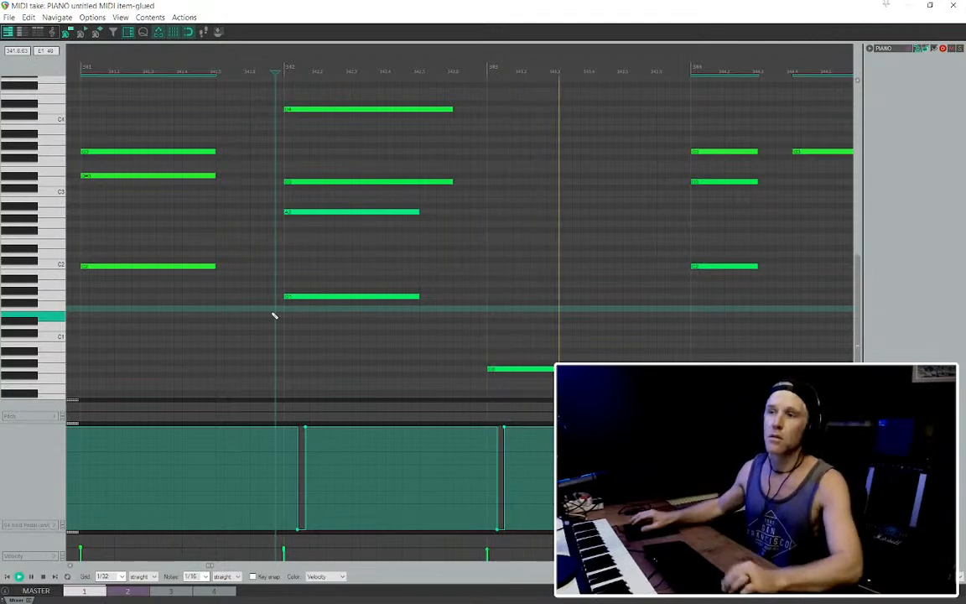
pyautogui.scroll(-3, 404, 280)
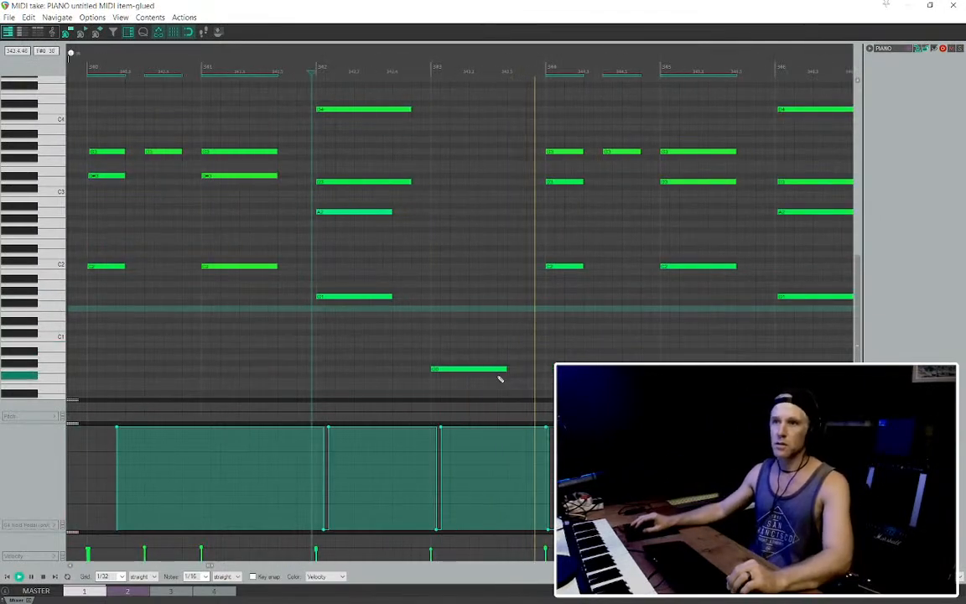
pyautogui.scroll(-2, 545, 297)
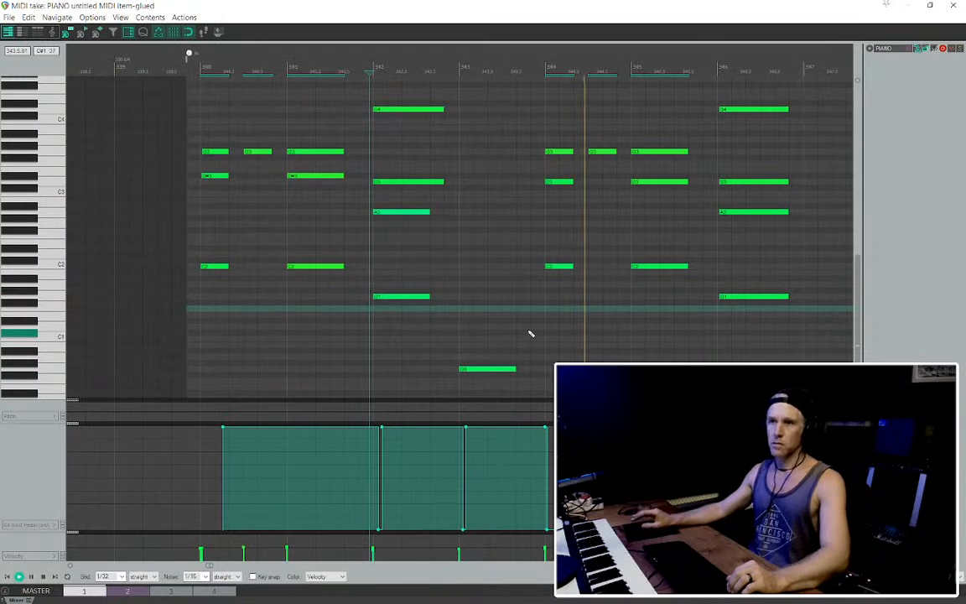
pyautogui.scroll(-2, 523, 398)
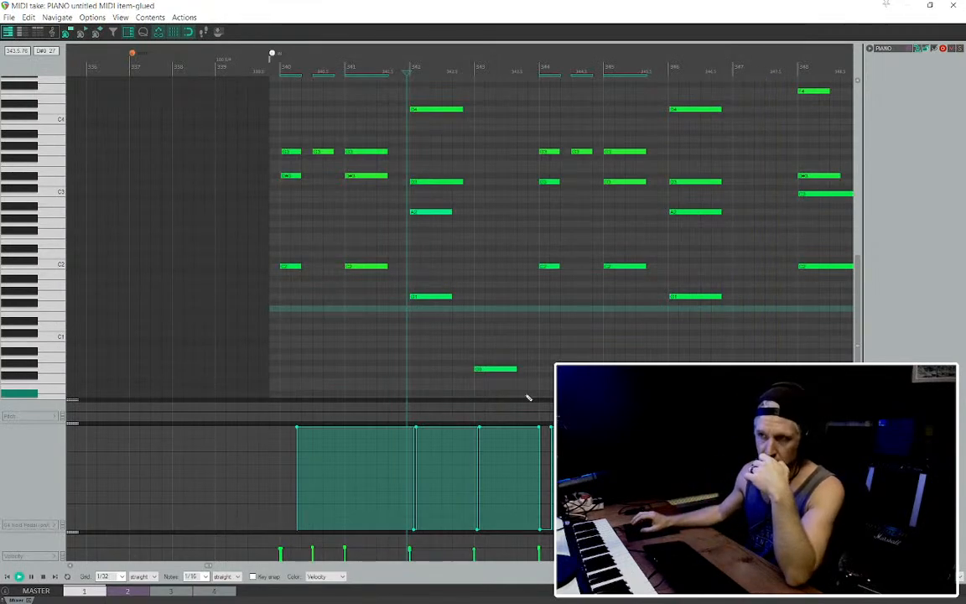
pyautogui.scroll(-1, 528, 398)
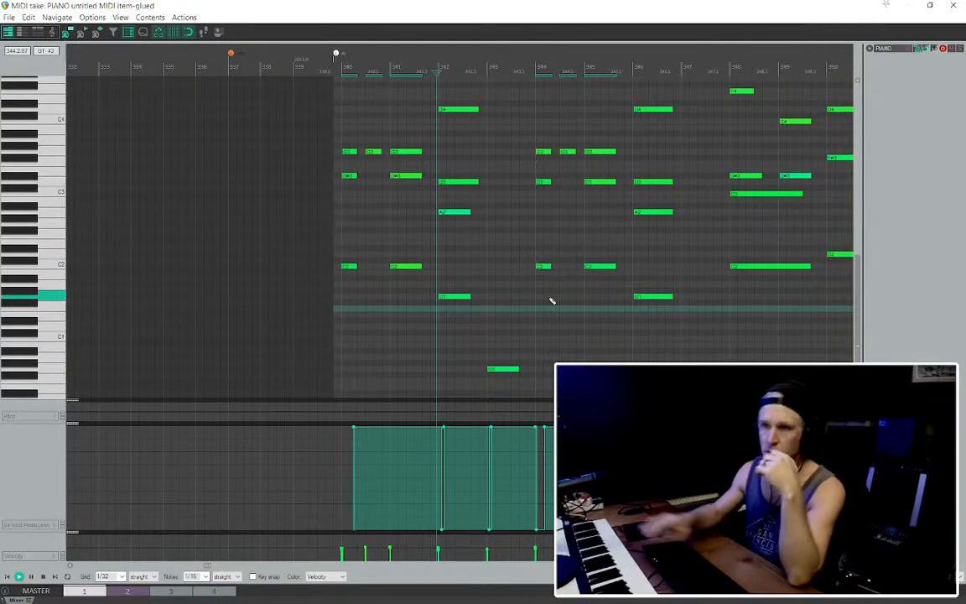
pyautogui.scroll(-2, 378, 188)
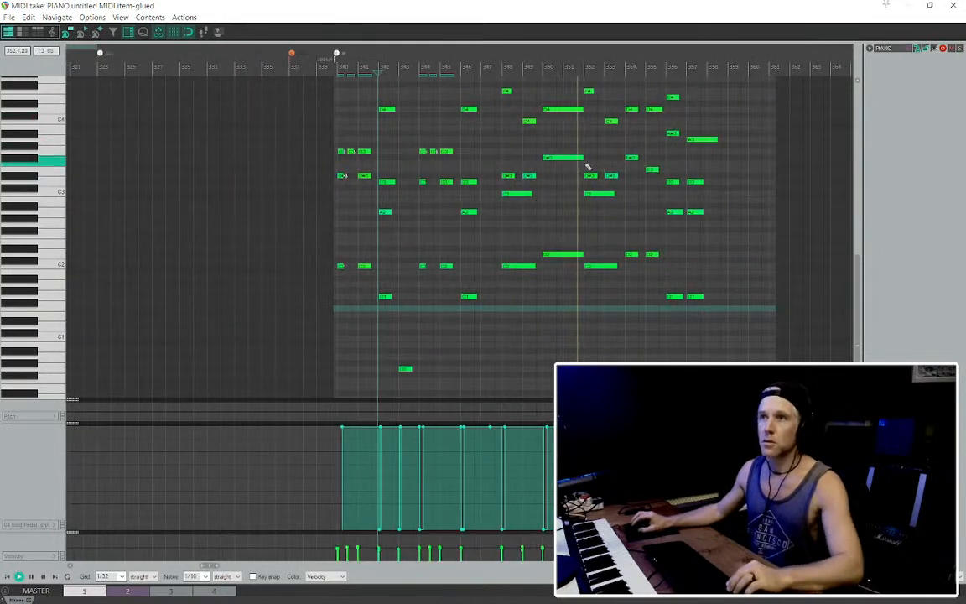
pyautogui.scroll(3, 578, 155)
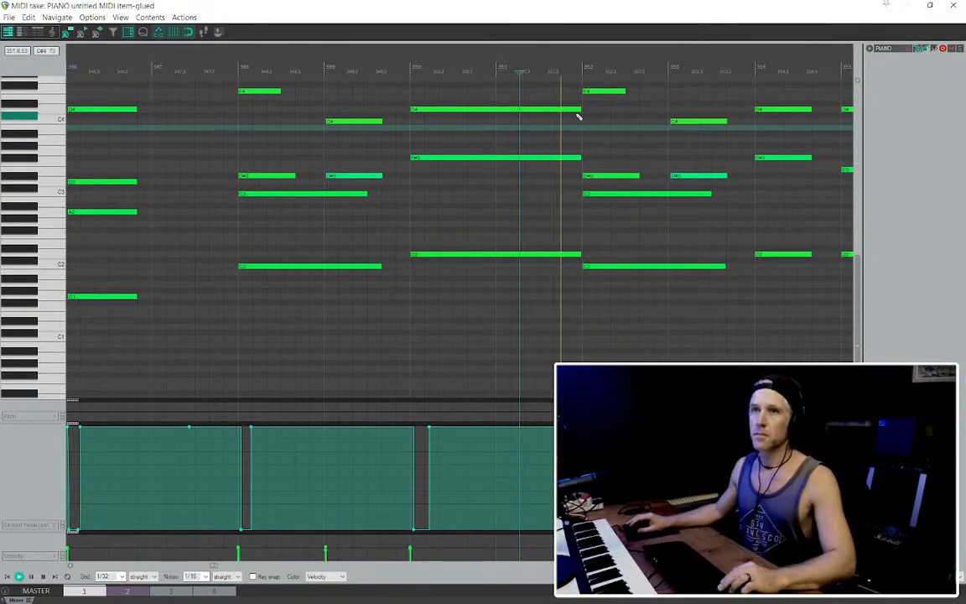
pyautogui.scroll(-2, 550, 162)
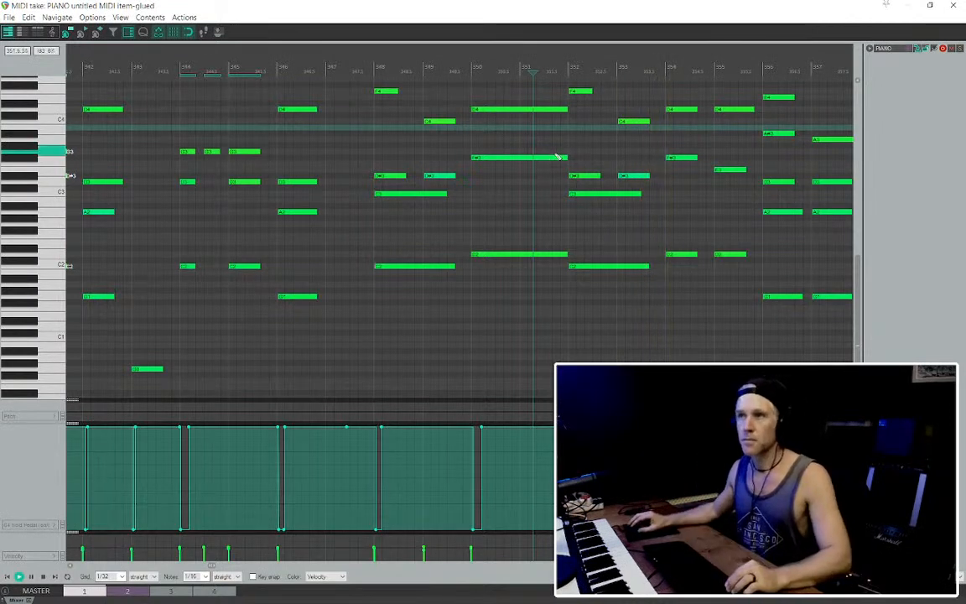
pyautogui.scroll(-2, 550, 162)
pyautogui.scroll(3, 589, 184)
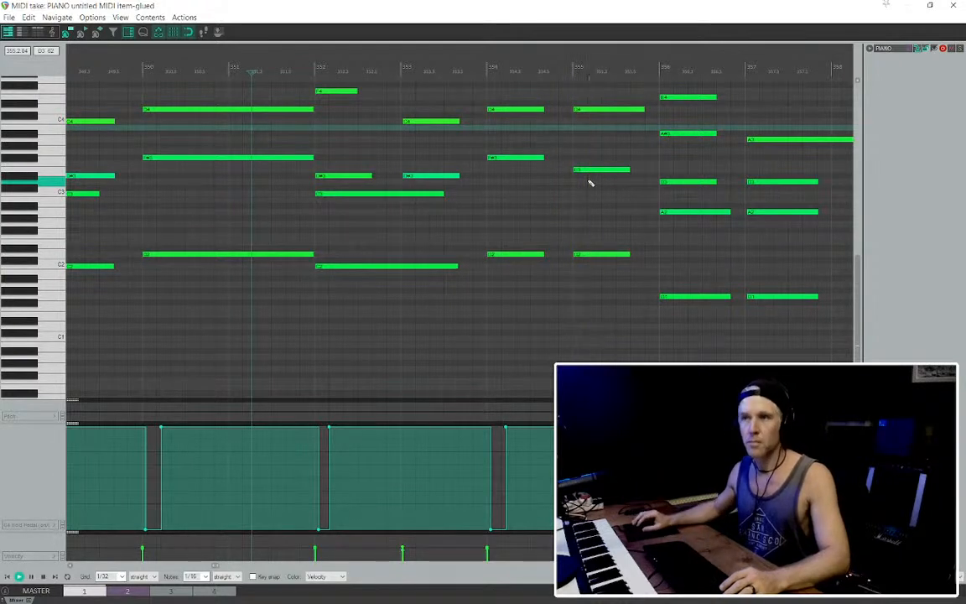
# Try lowering the bass note at bar 355 to C2 and audition it from bar 354
pyautogui.click(580, 255)
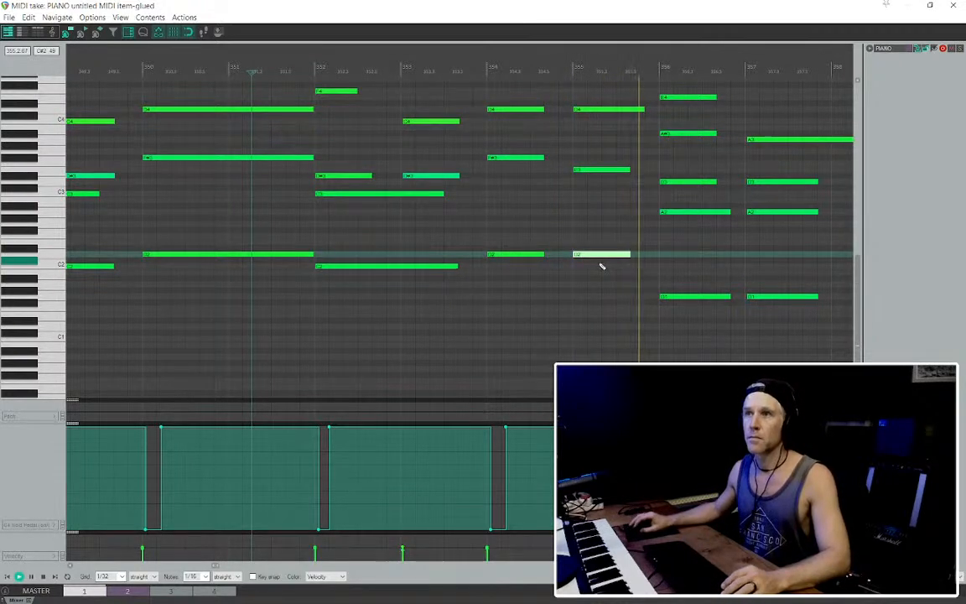
pyautogui.hotkey('alt', 'Down')
pyautogui.hotkey('alt', 'Down')
pyautogui.press('space')
pyautogui.click(487, 224)
pyautogui.press('space')
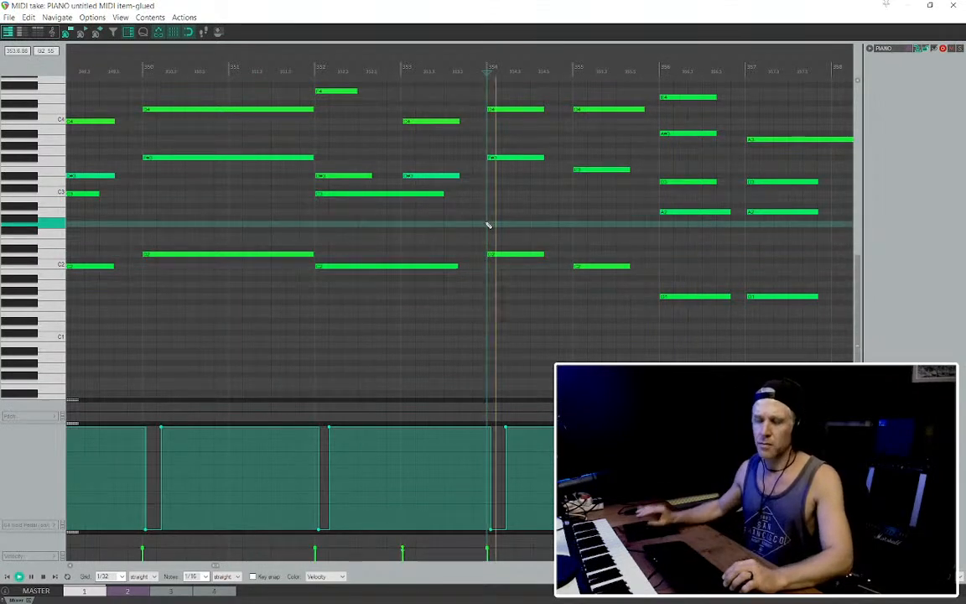
pyautogui.press('space')
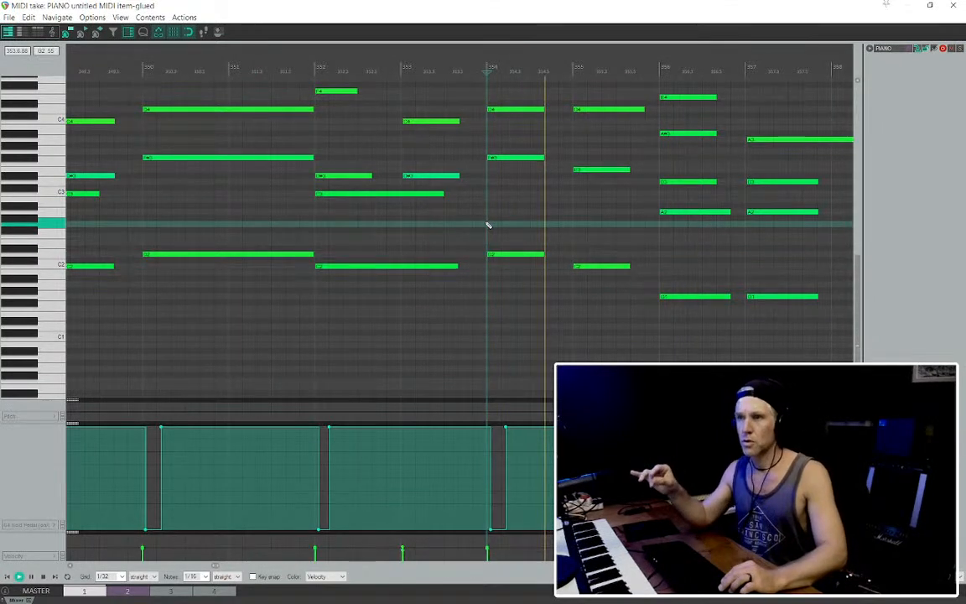
pyautogui.press('space')
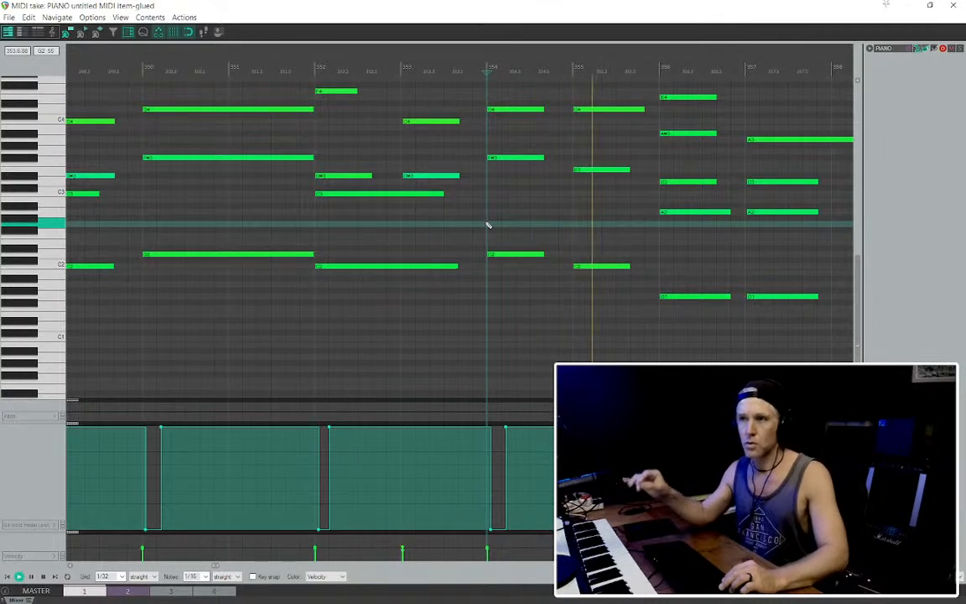
# Transpose the bass note at bar 355 back up to D2
pyautogui.click(578, 266)
pyautogui.press('space')
pyautogui.hotkey('ctrl', 'Up')
pyautogui.hotkey('ctrl', 'Up')
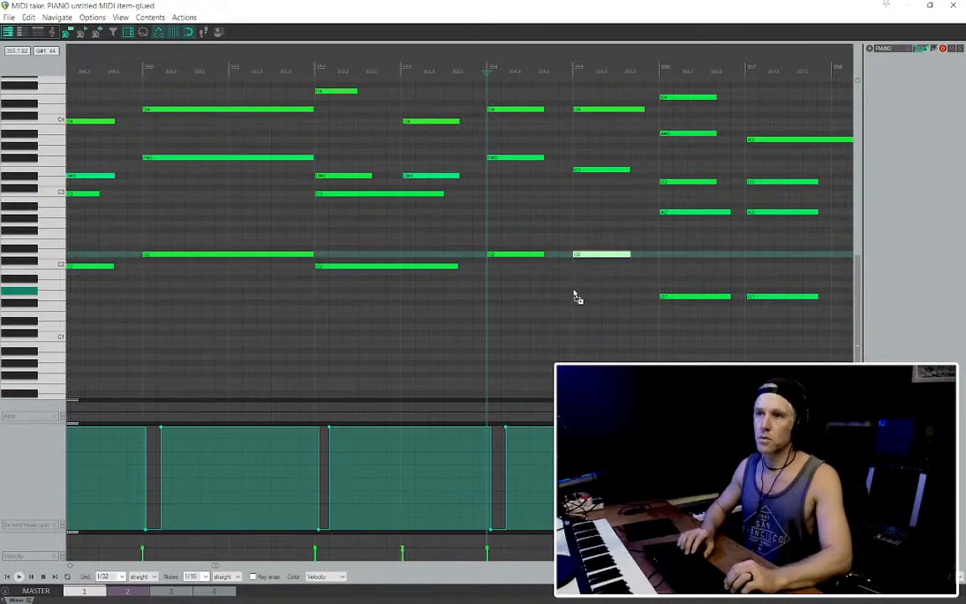
# Play the part from bar 355 to check the chord change into bar 356
pyautogui.click(575, 213)
pyautogui.press('space')
pyautogui.scroll(-3, 636, 239)
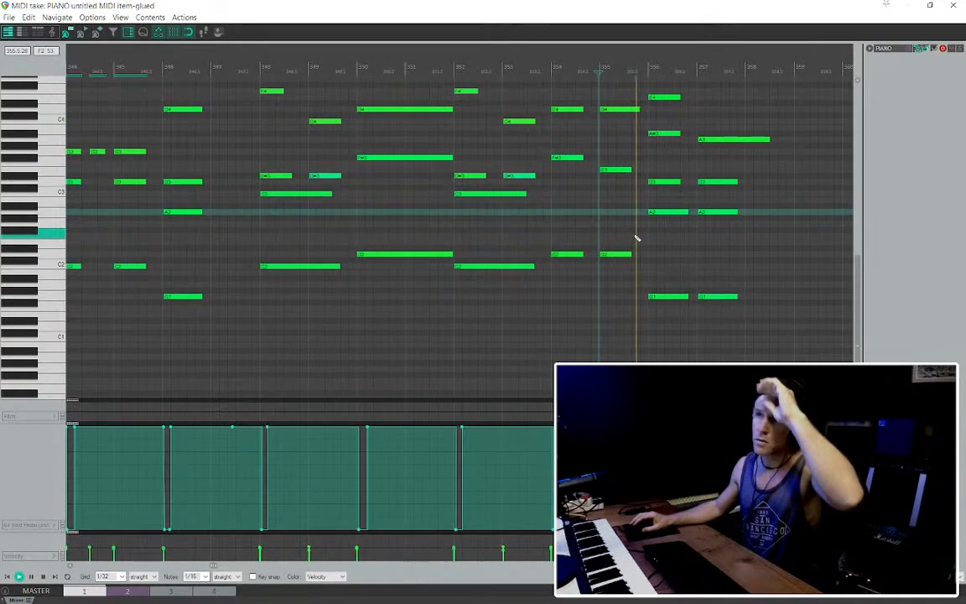
pyautogui.scroll(4, 646, 193)
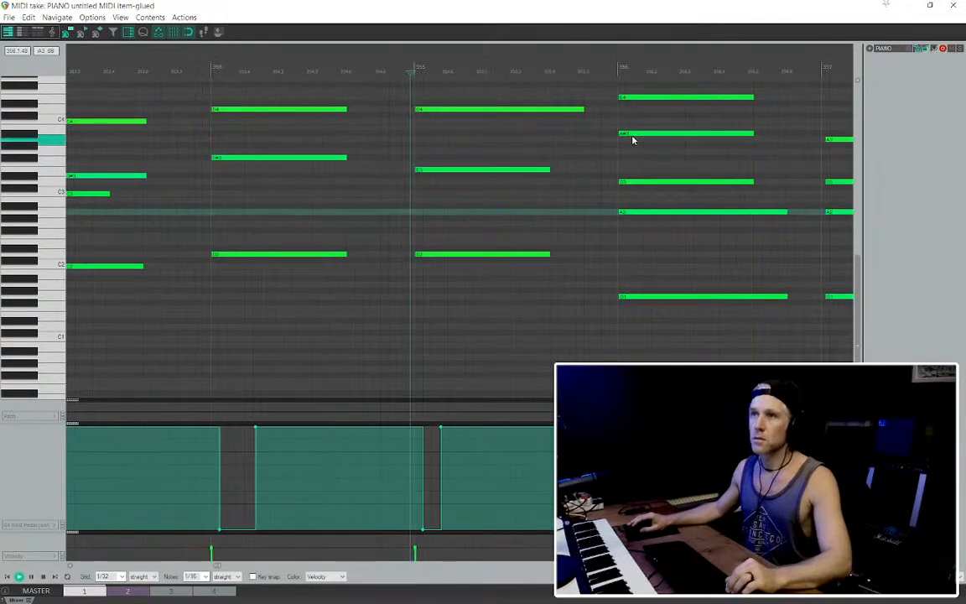
# Trim the start edges of the upper three chord notes at bar 356 slightly later, staggering their attacks, and close the MIDI editor
pyautogui.click(622, 95)
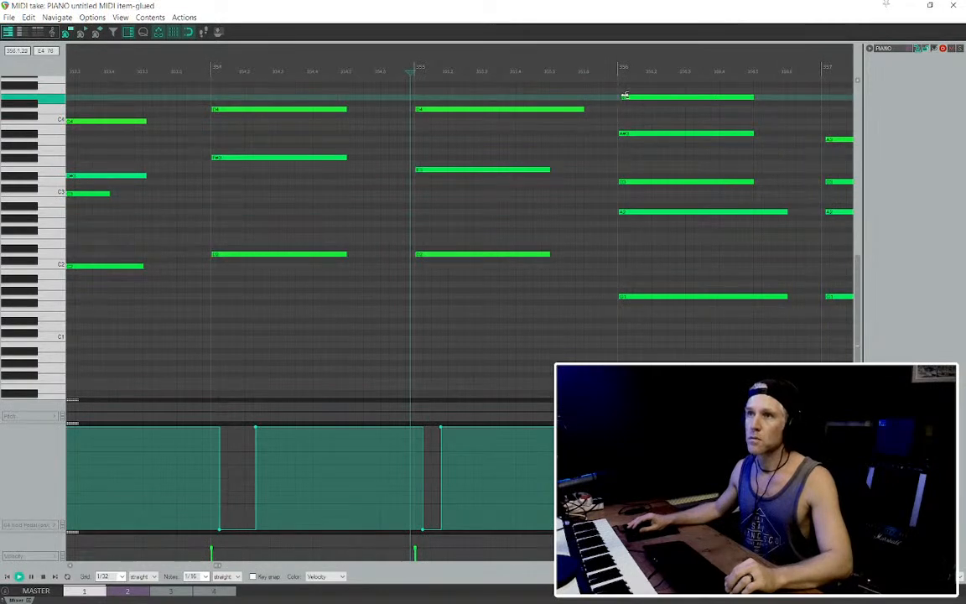
pyautogui.click(621, 135)
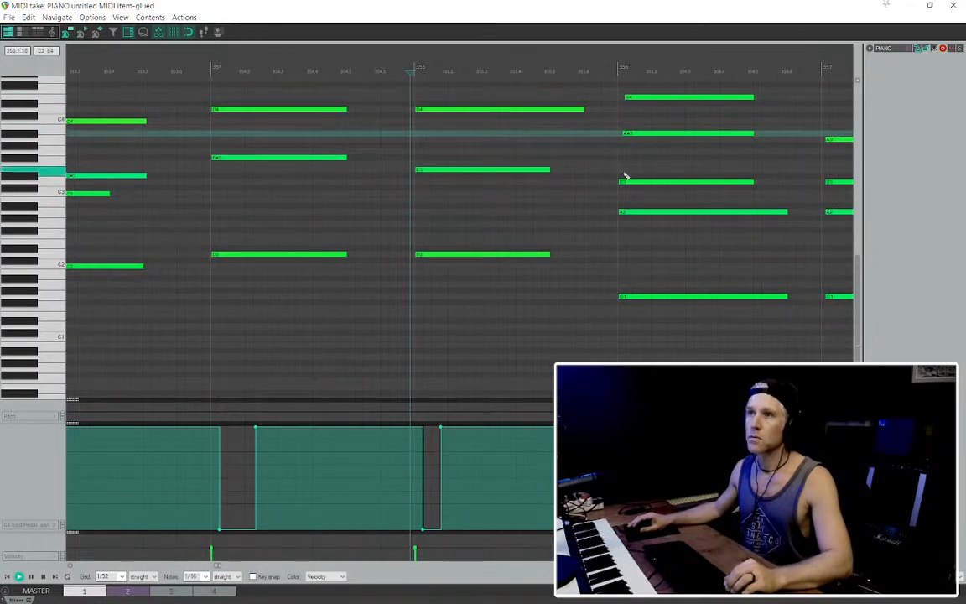
pyautogui.moveTo(621, 181); pyautogui.dragTo(624, 181)
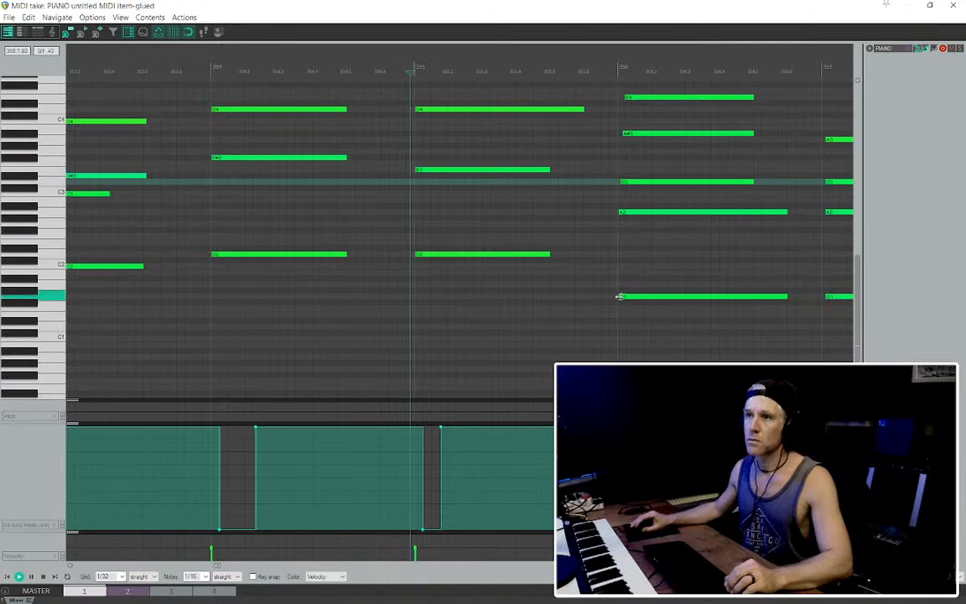
pyautogui.scroll(-8, 619, 298)
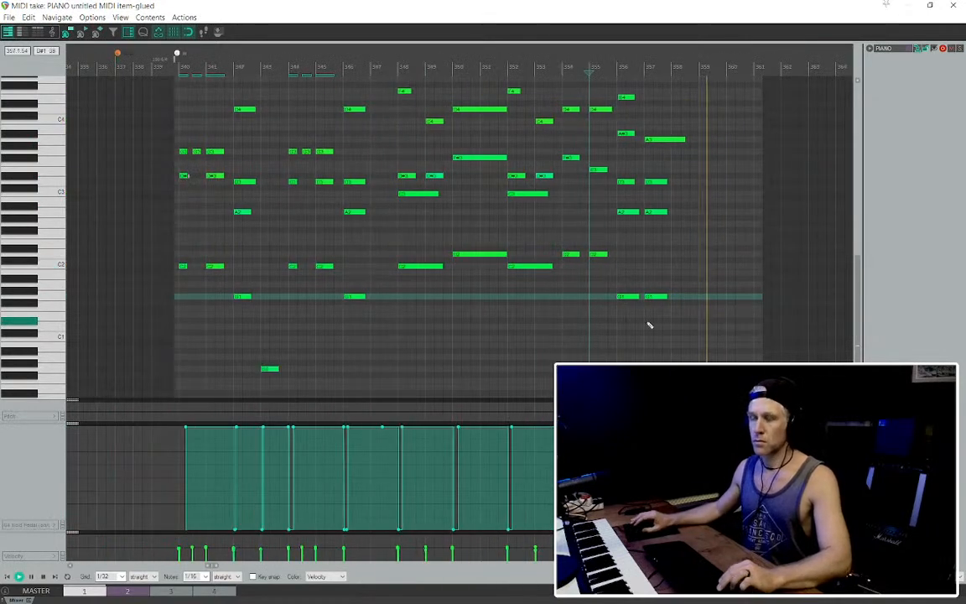
pyautogui.press('Escape')
# Move the closing volume fade about half a bar later and stretch it to bar 362, extending the piano item's end to 361.6.00
pyautogui.scroll(2, 507, 259)
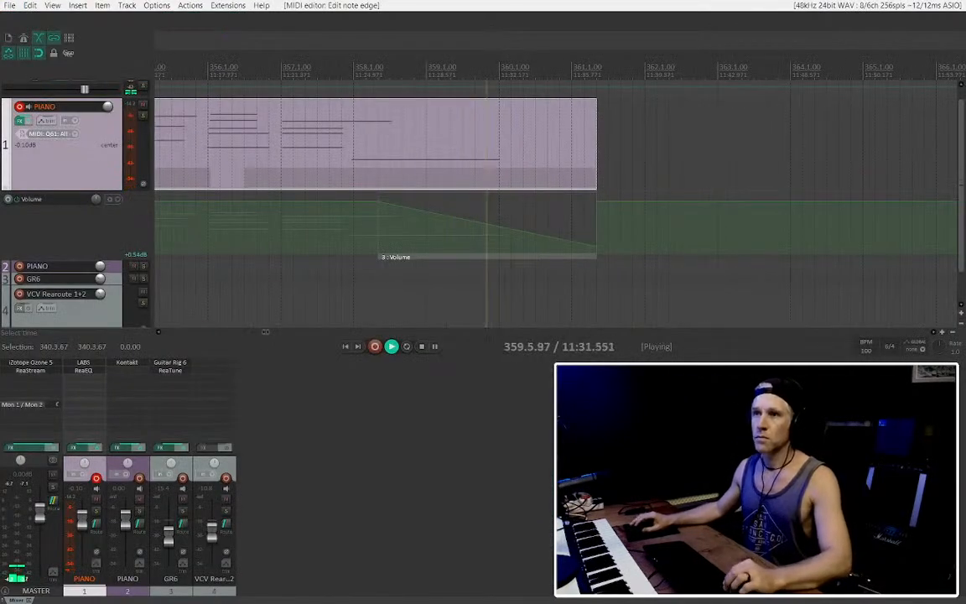
pyautogui.moveTo(507, 259); pyautogui.dragTo(545, 261)
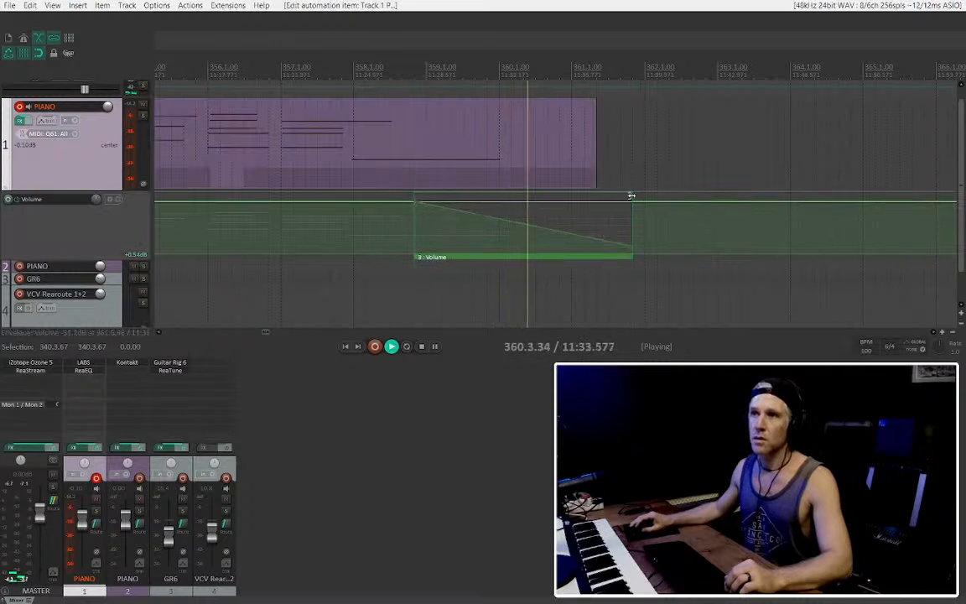
pyautogui.moveTo(595, 158); pyautogui.dragTo(631, 159)
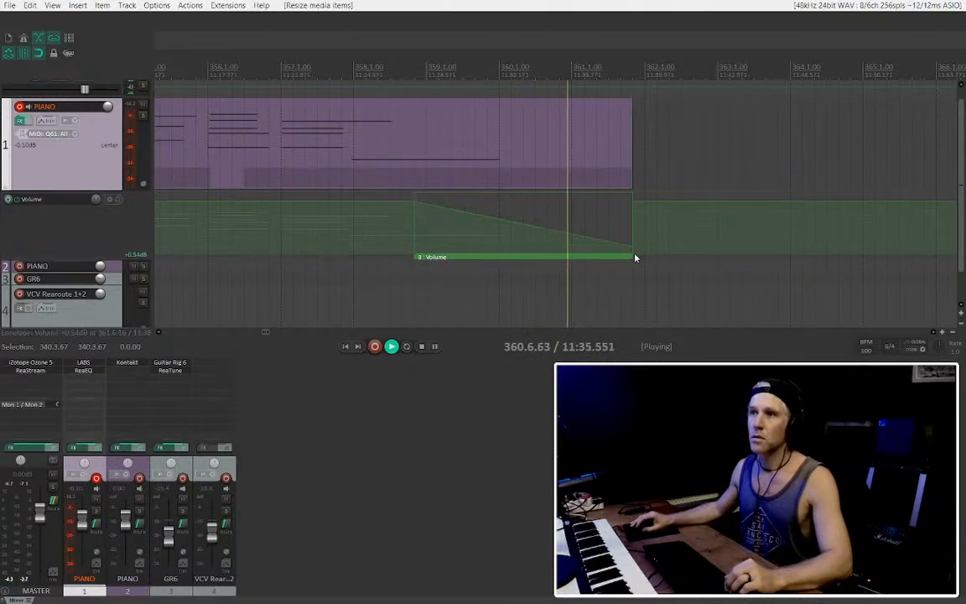
pyautogui.moveTo(630, 254)
pyautogui.mouseDown()
pyautogui.moveTo(643, 256)
pyautogui.moveTo(583, 257)
pyautogui.moveTo(643, 257)
pyautogui.mouseUp()
# Stop playback, add a marker named OUT at 362.1.00, and end the time selection there
pyautogui.press('space')
pyautogui.hotkey('shift', 'm')
pyautogui.write('OUT')
pyautogui.press('Return')
pyautogui.press(']')
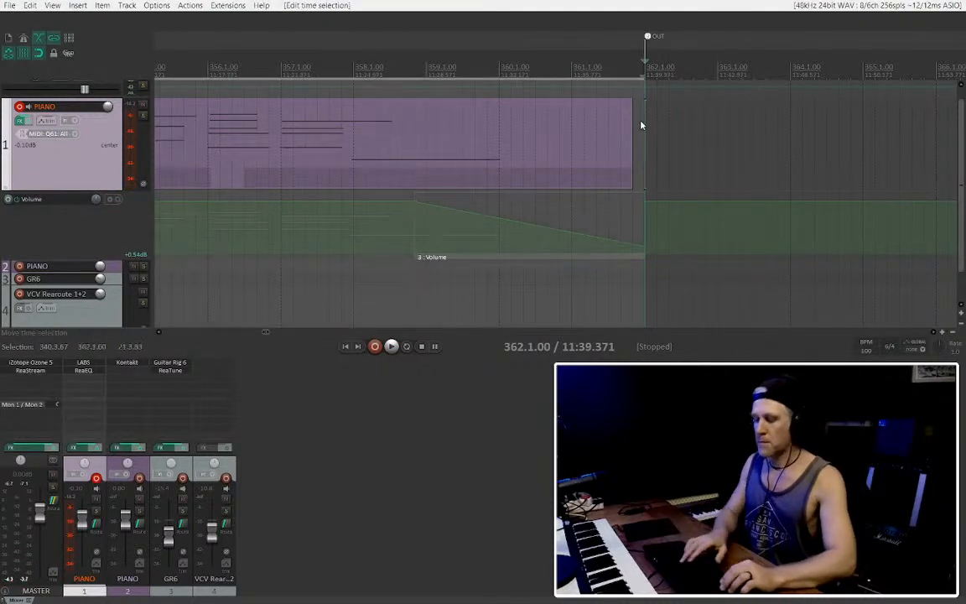
# Set the start of the time selection to the IN marker at 339.6.00
pyautogui.scroll(-6, 600, 125)
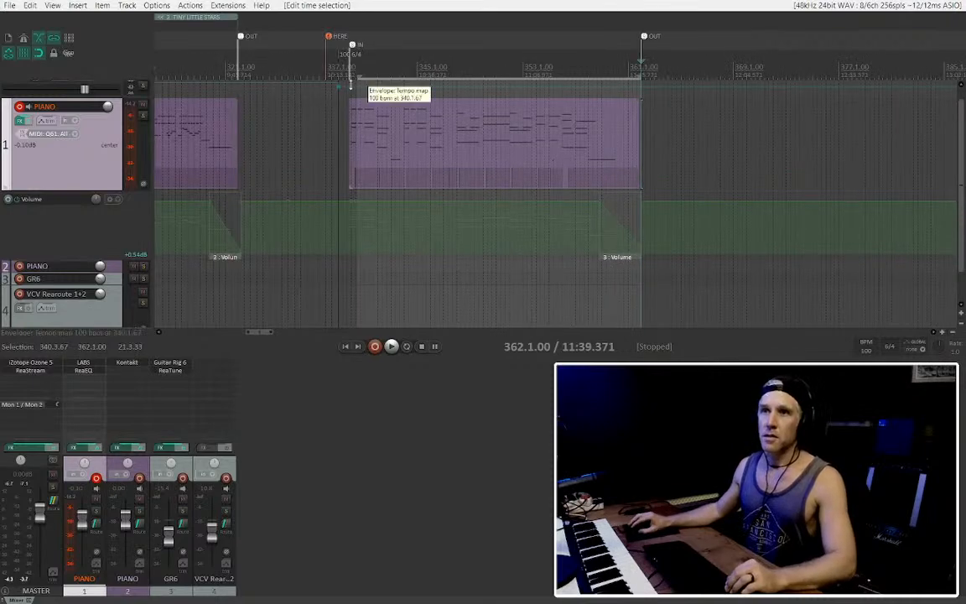
pyautogui.scroll(5, 361, 85)
pyautogui.press('[')
pyautogui.press('[')
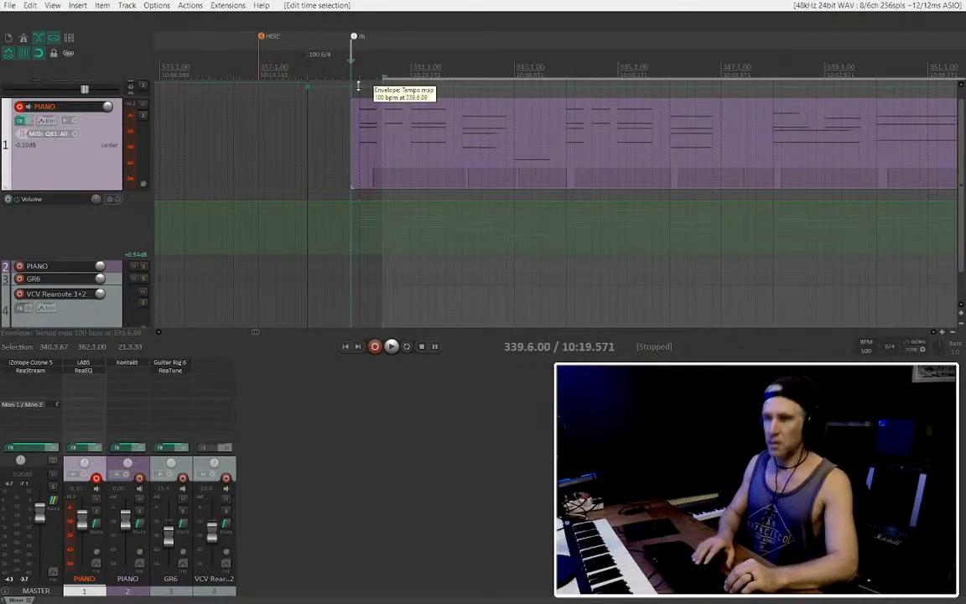
pyautogui.hotkey('shift', '[')
# Play the song from its IN marker and again from bar 348 to check the edited piano part
pyautogui.press('space')
pyautogui.scroll(-1, 356, 97)
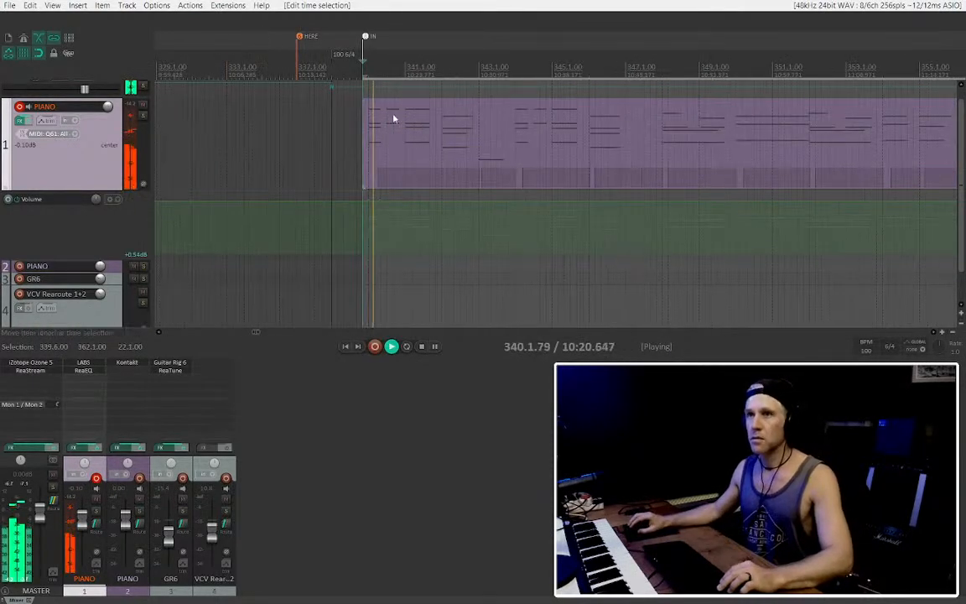
pyautogui.scroll(-2, 598, 192)
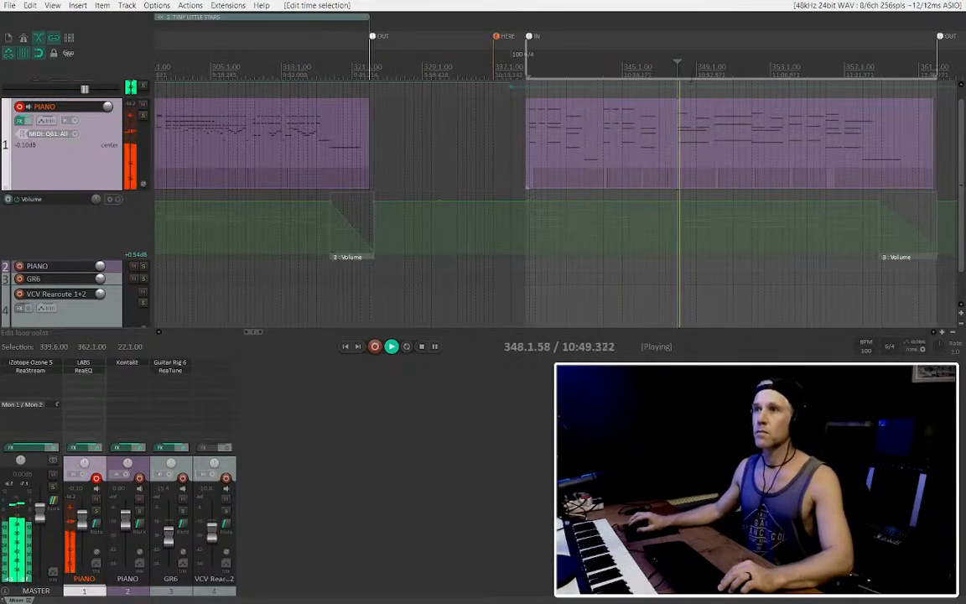
pyautogui.click(15, 486)
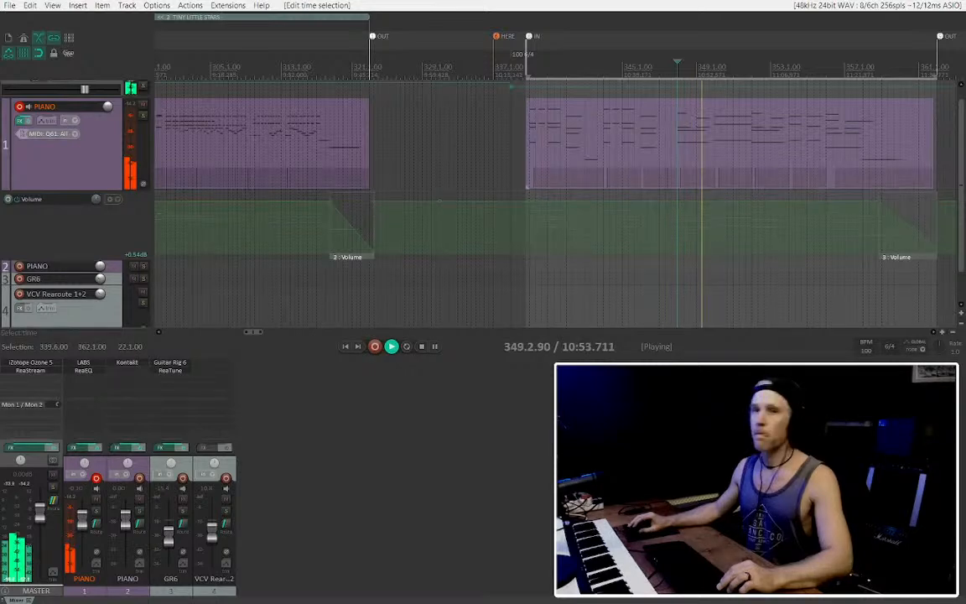
pyautogui.click(373, 193)
pyautogui.scroll(-2, 372, 193)
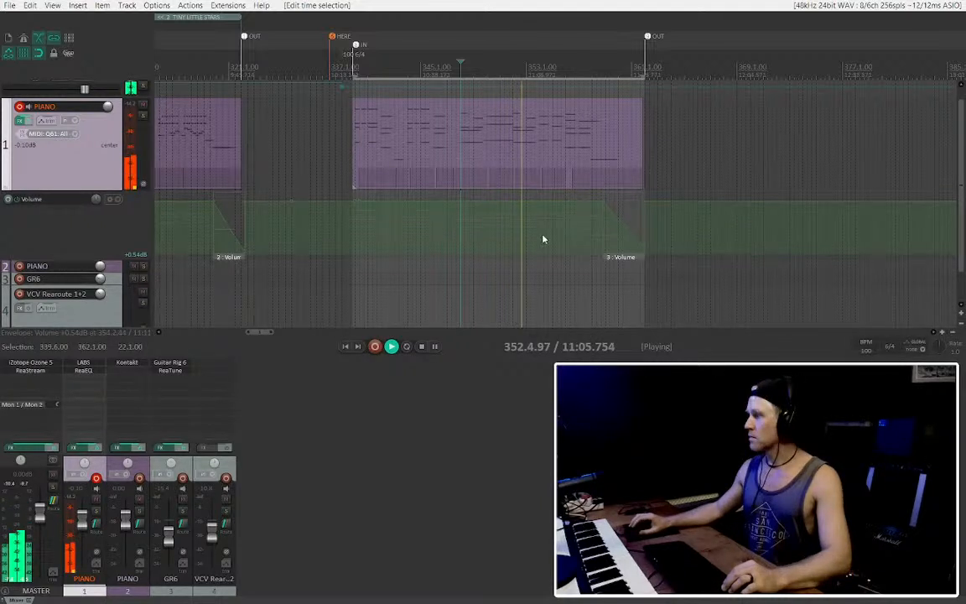
pyautogui.scroll(2, 543, 239)
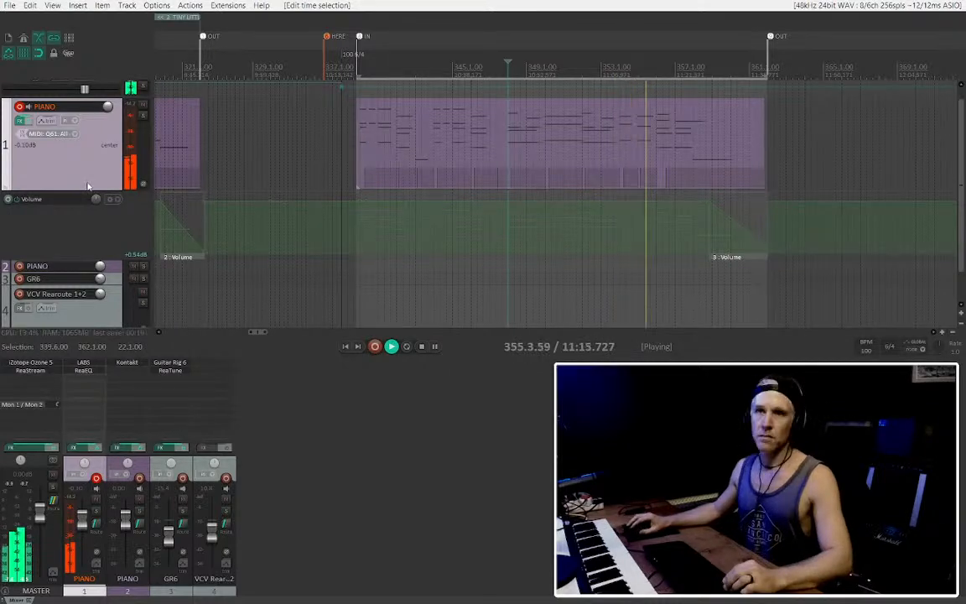
pyautogui.press('`')
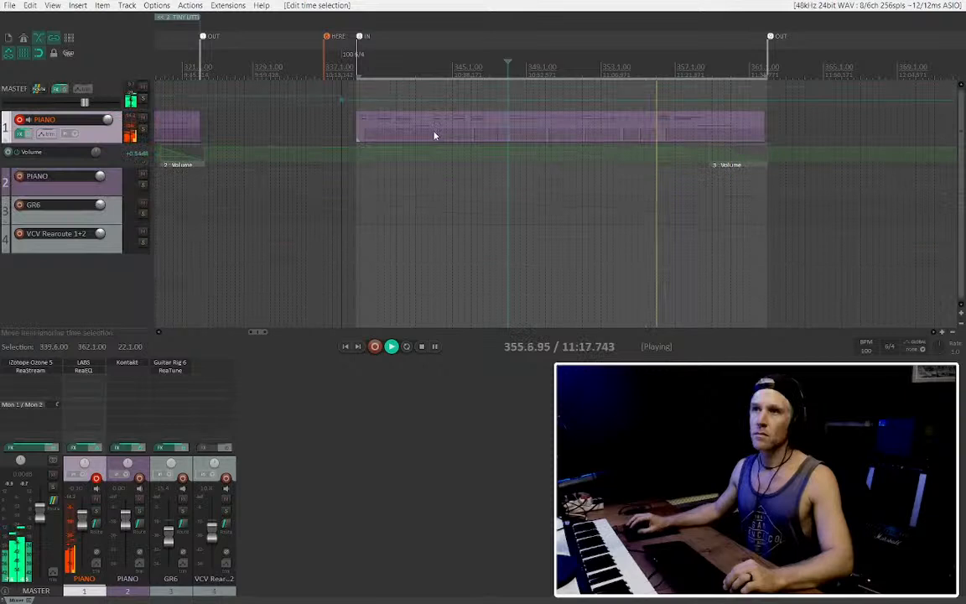
pyautogui.press('space')
# Render the time selection of the master mix to a WAV file named morbid-fascination-master
pyautogui.click(484, 130)
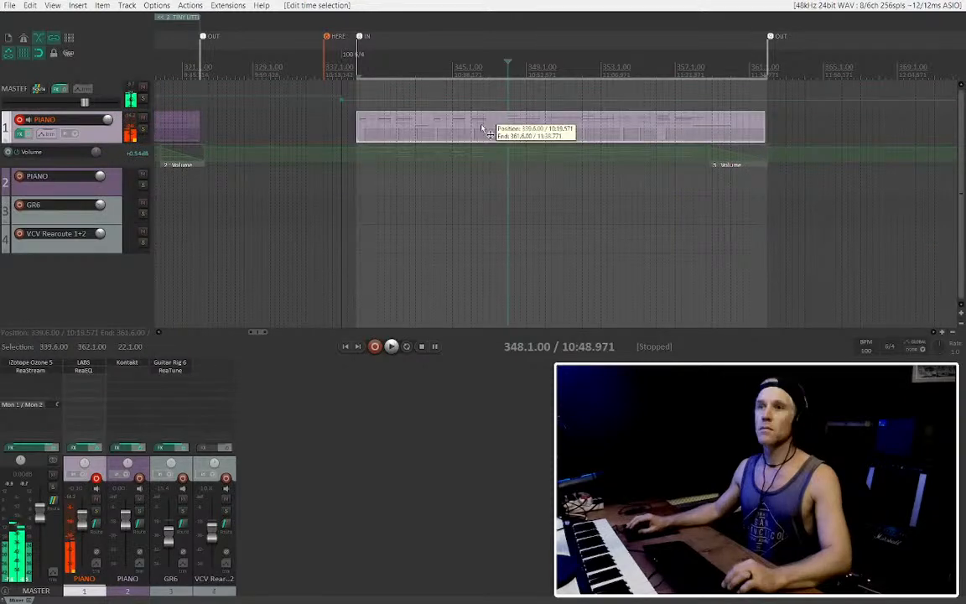
pyautogui.click(482, 128)
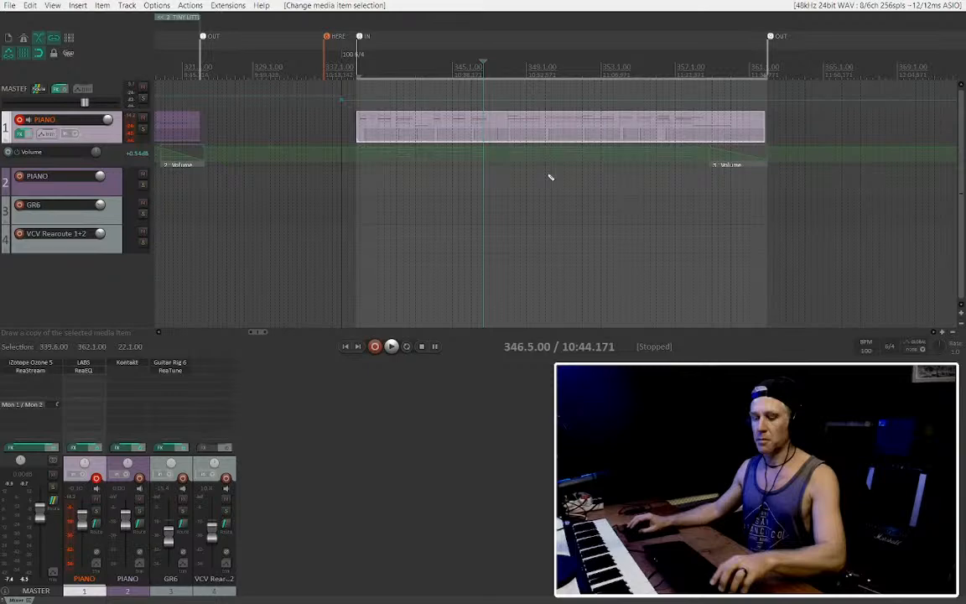
pyautogui.hotkey('ctrl', 'alt', 'r')
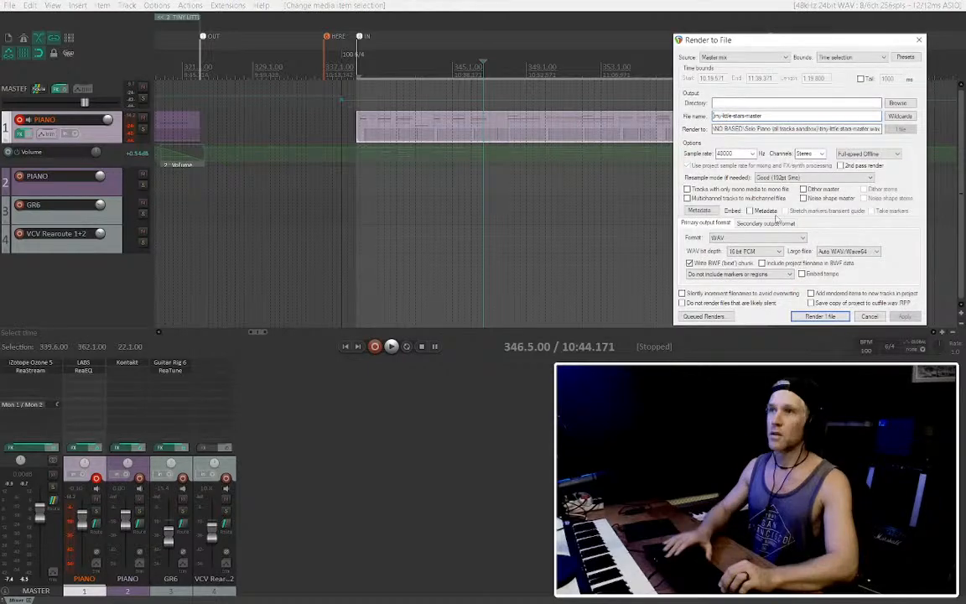
pyautogui.hotkey('ctrl', 'shift', 'Right')
pyautogui.hotkey('ctrl', 'shift', 'Right')
pyautogui.hotkey('ctrl', 'shift', 'Right')
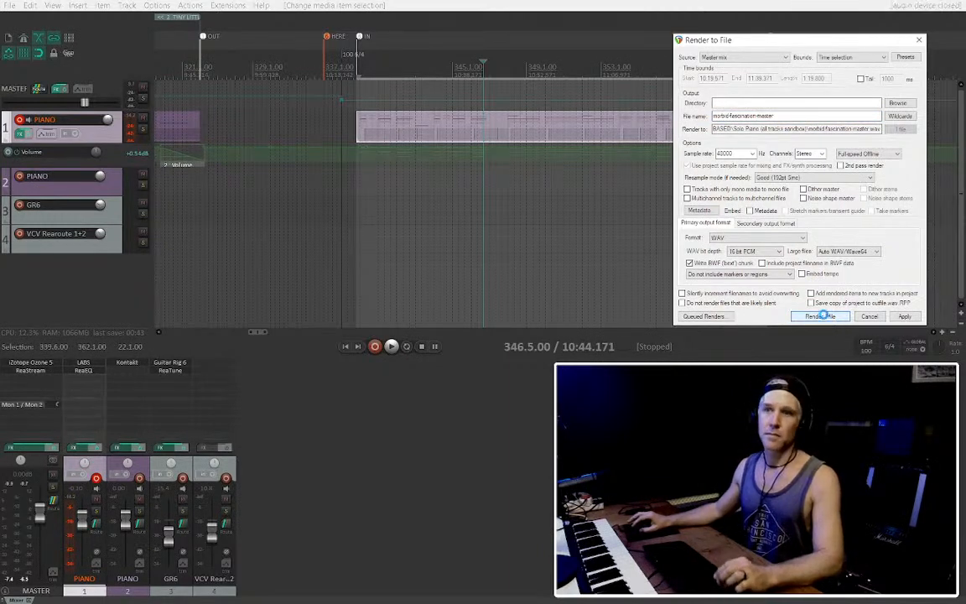
pyautogui.click(820, 316)
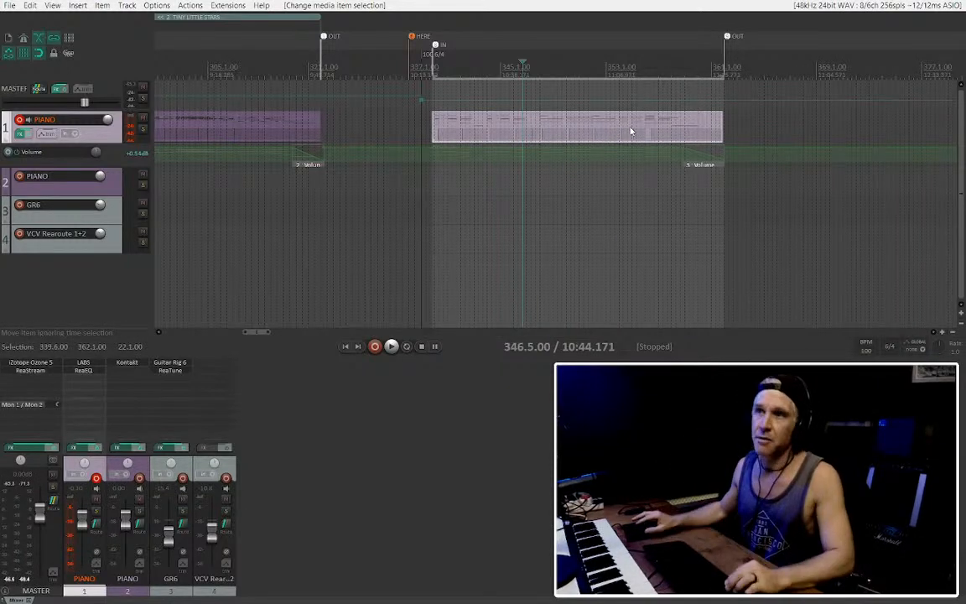
# Create a region named MORBID FASCINATION over the time selection from 339.6.00 to 362.1.00
pyautogui.scroll(-3, 587, 149)
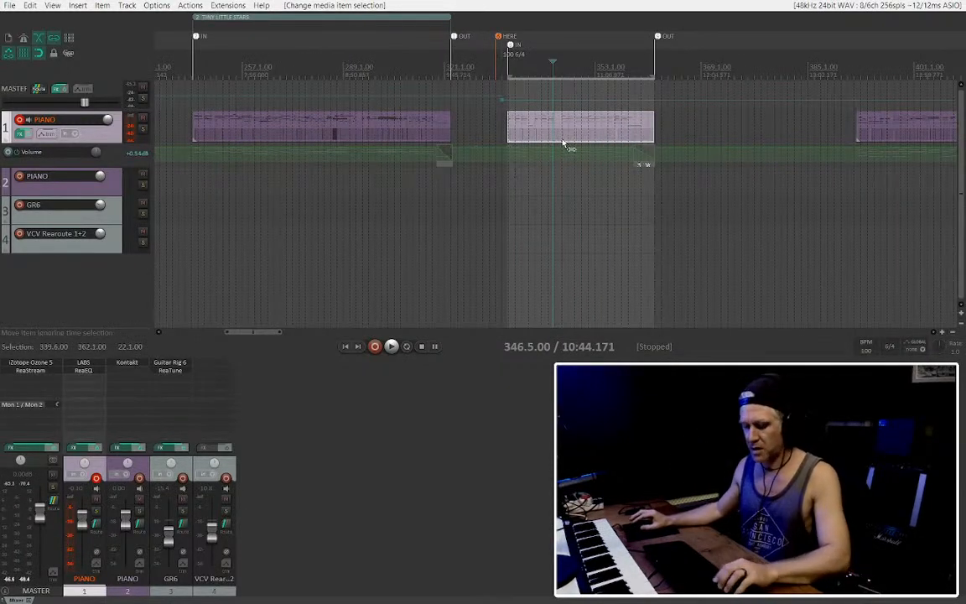
pyautogui.hotkey('shift', 'r')
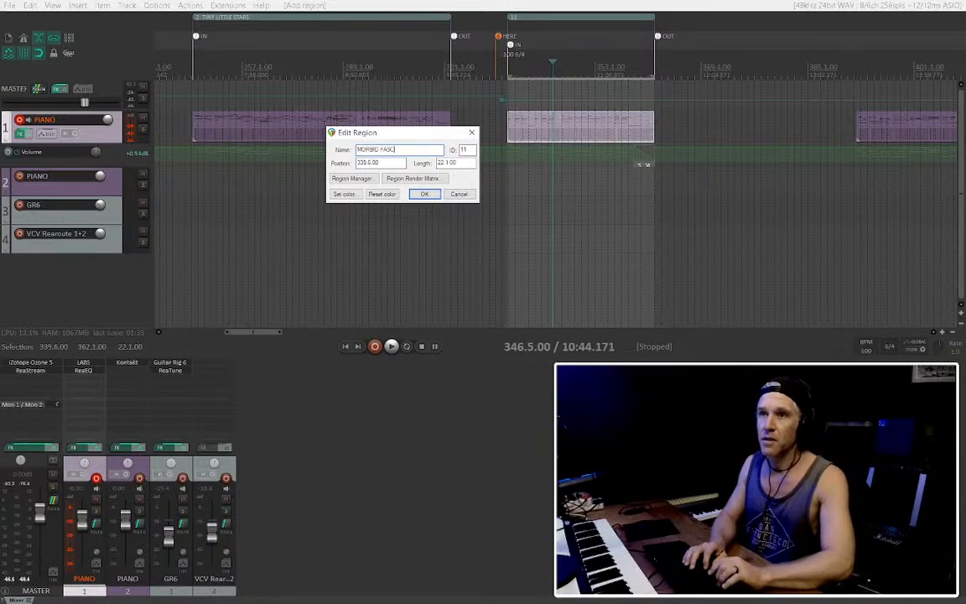
pyautogui.press('Return')
# Select the long piano item after MORBID FASCINATION and audition its opening from around bar 393
pyautogui.scroll(-3, 562, 132)
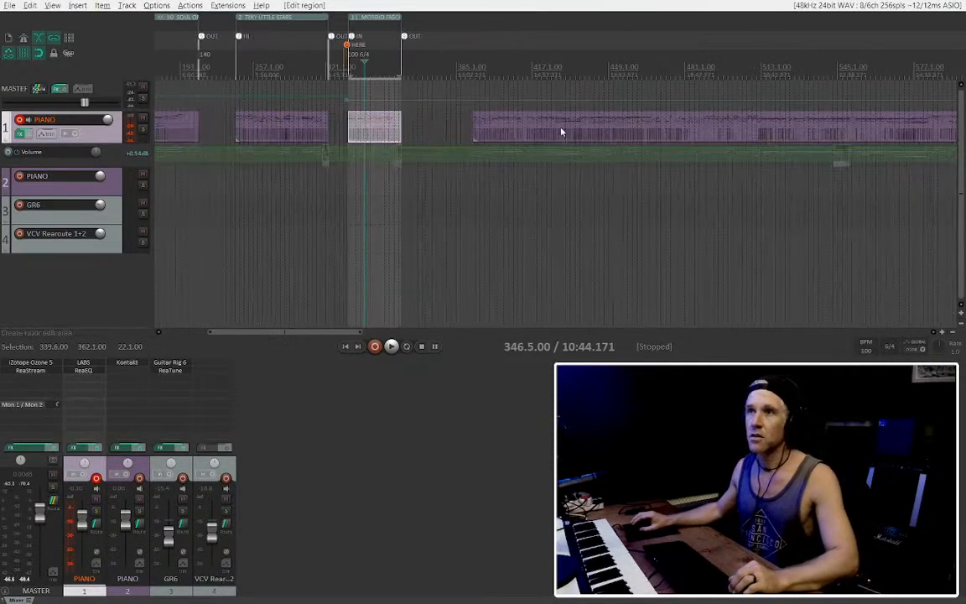
pyautogui.click(482, 124)
pyautogui.scroll(-4, 514, 139)
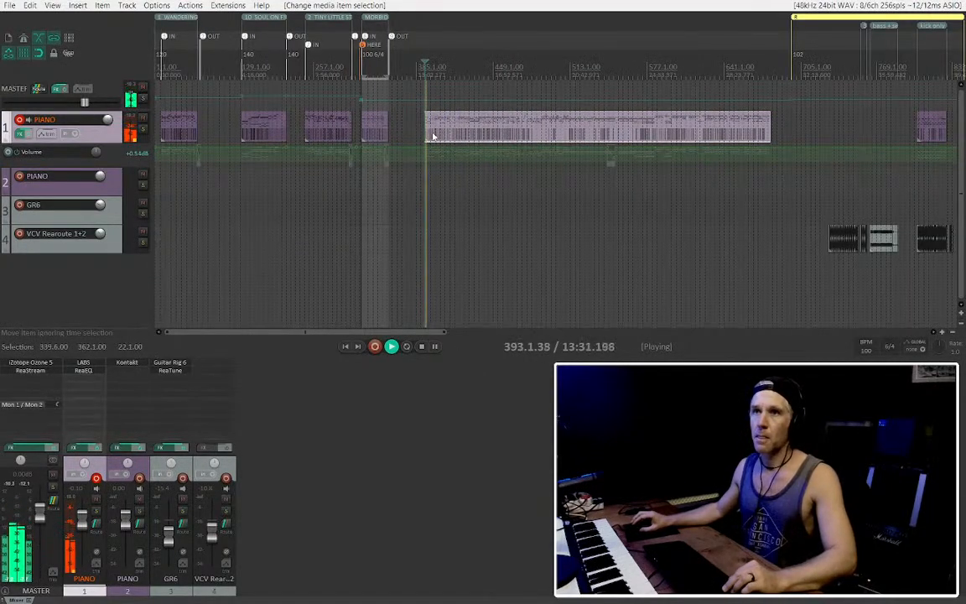
pyautogui.scroll(6, 375, 125)
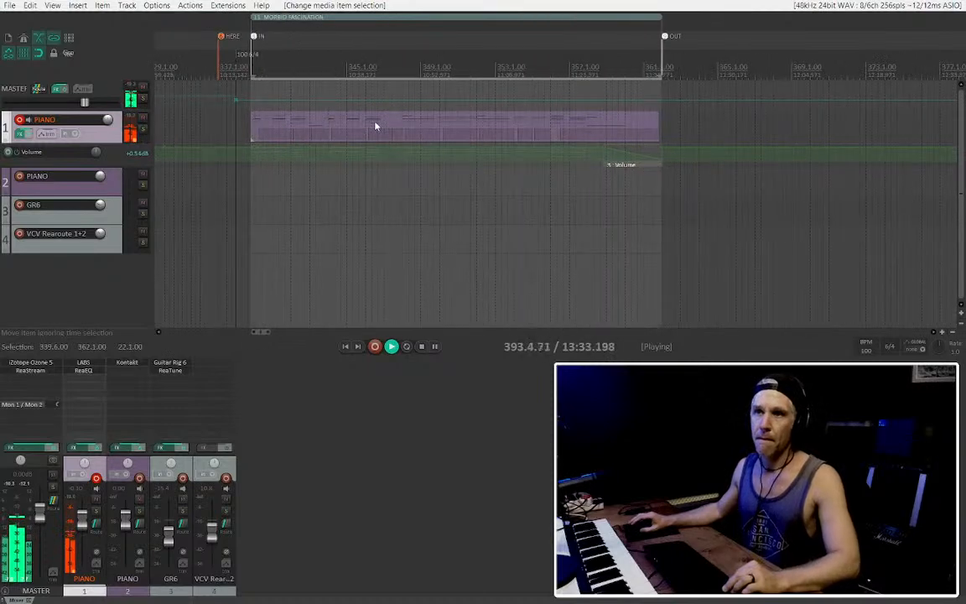
pyautogui.scroll(3, 325, 130)
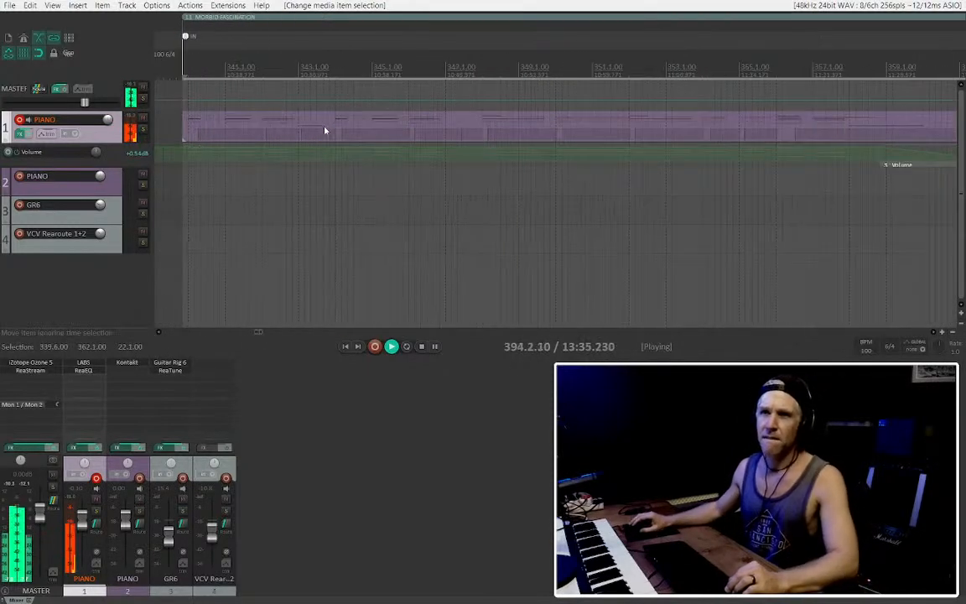
pyautogui.scroll(-5, 776, 137)
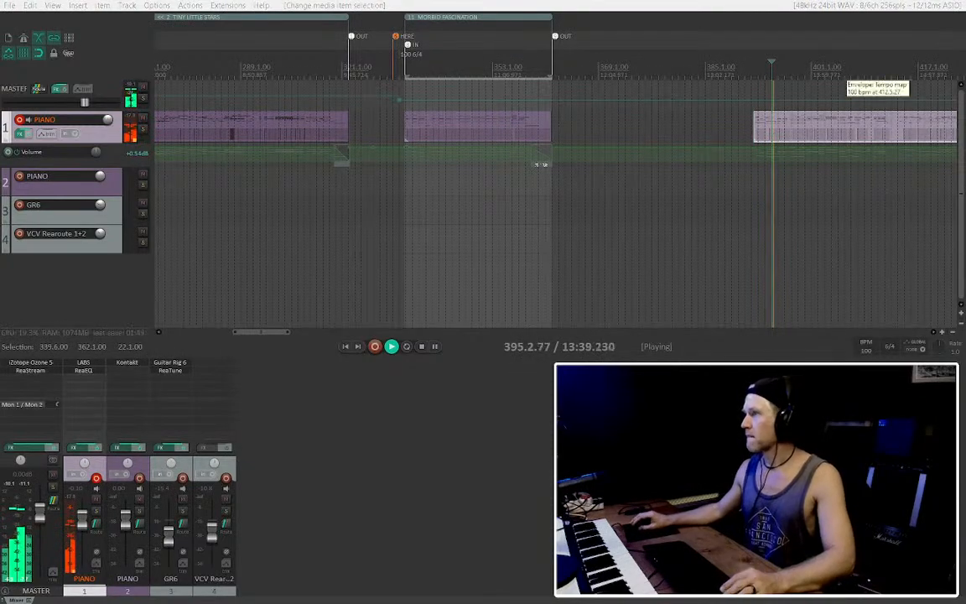
# Open the long piano item in the MIDI editor and examine its notes and hold pedal data from bar 393 to about bar 412
pyautogui.doubleClick(421, 123)
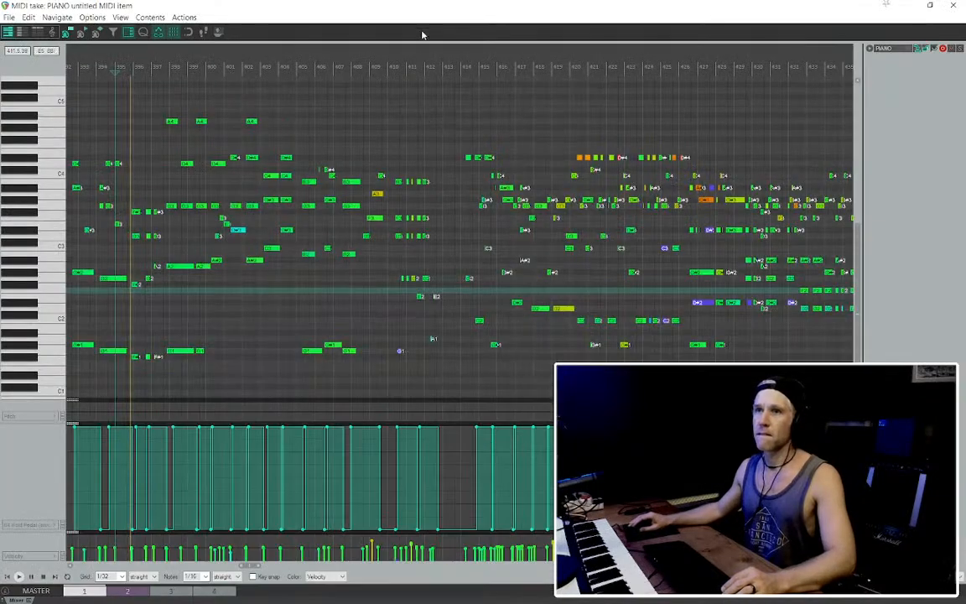
pyautogui.press('Escape')
pyautogui.hotkey('ctrl', 'alt', 'e')
pyautogui.press('Escape')
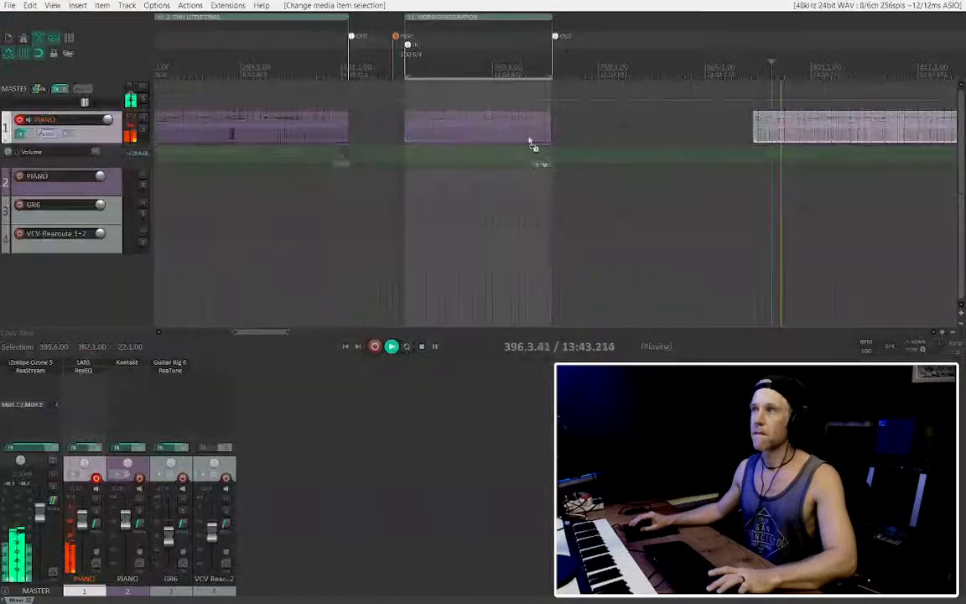
pyautogui.hotkey('ctrl', 'alt', 'e')
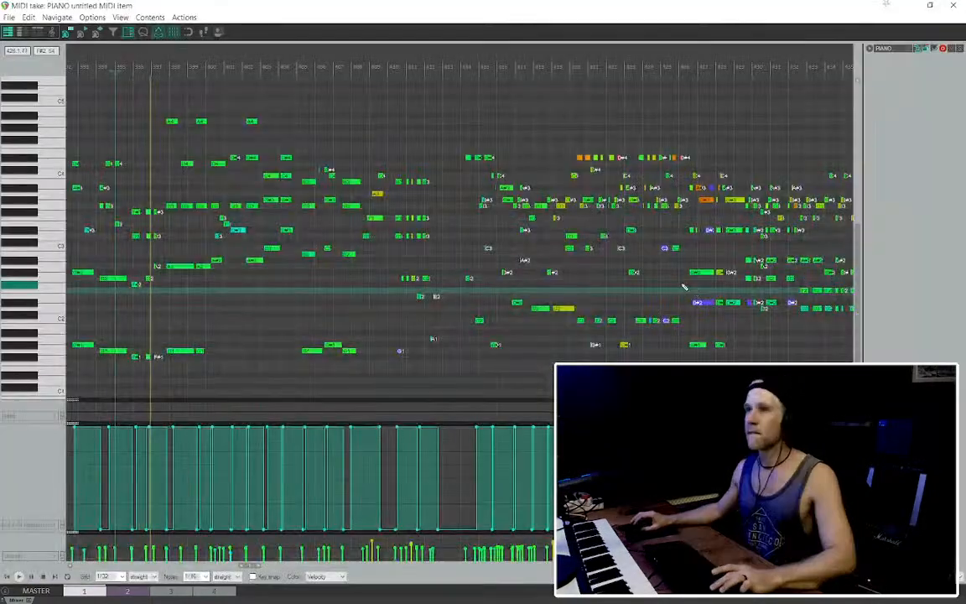
pyautogui.scroll(4, 245, 254)
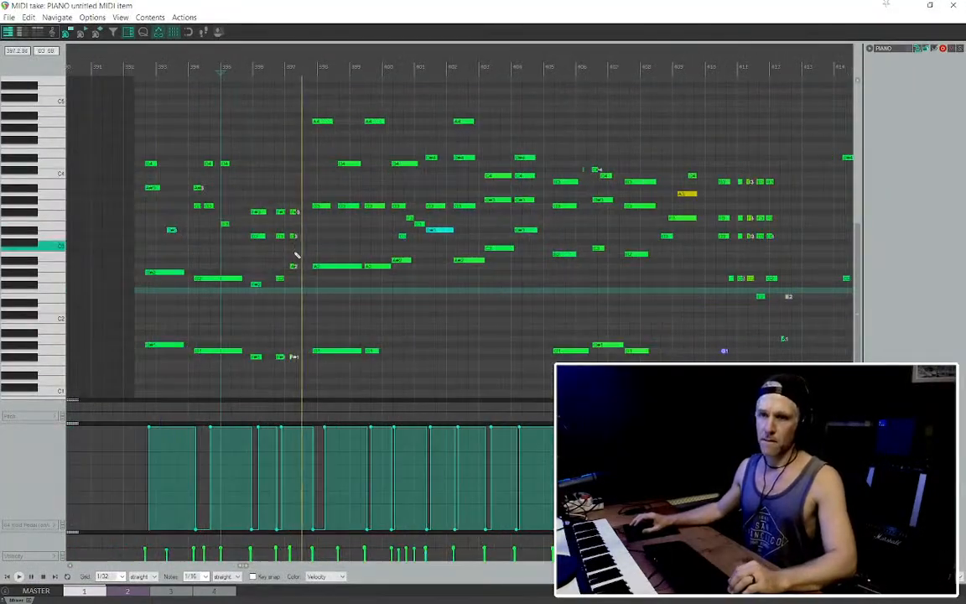
pyautogui.scroll(-3, 273, 255)
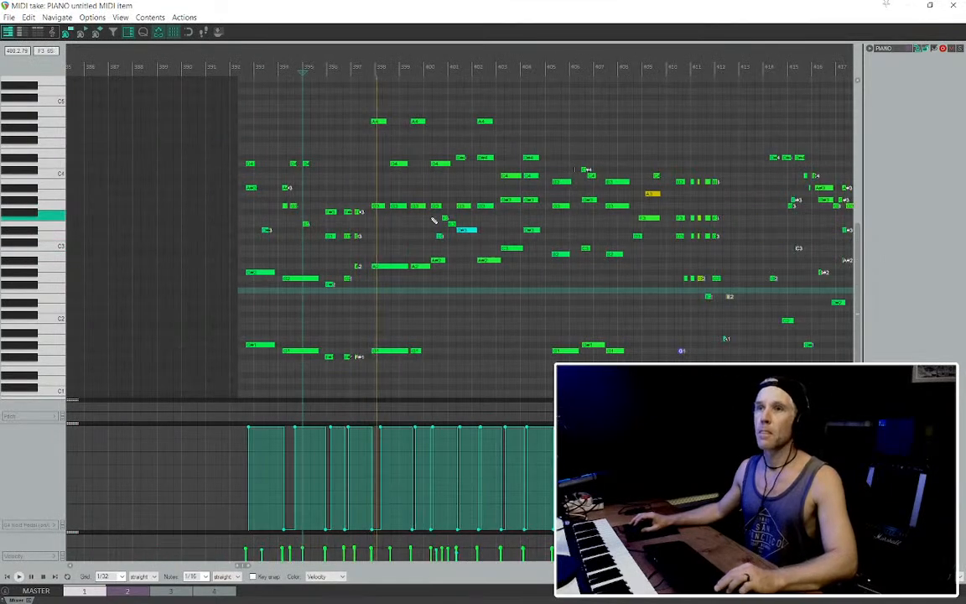
pyautogui.scroll(-2, 411, 216)
pyautogui.press('Escape')
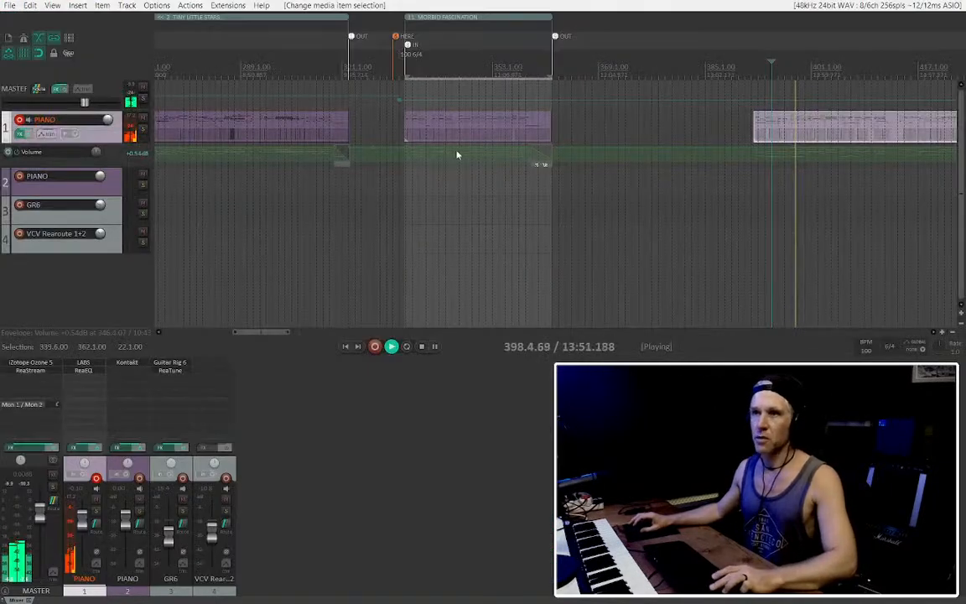
pyautogui.hotkey('ctrl', 'alt', 'e')
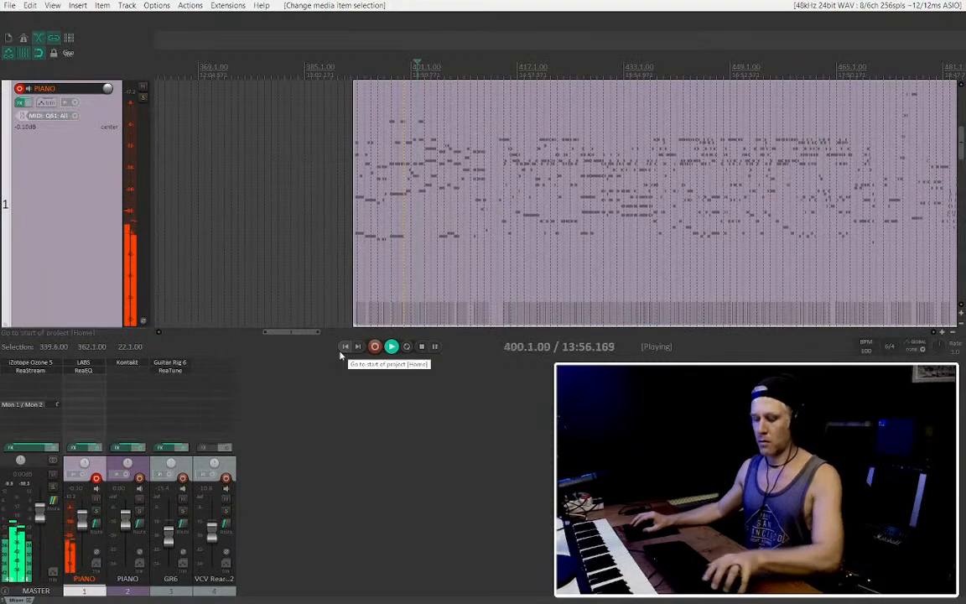
# Hide the mixer and open the long piano item's inline MIDI editor on the PIANO track
pyautogui.hotkey('ctrl', 'm')
pyautogui.scroll(-3, 104, 326)
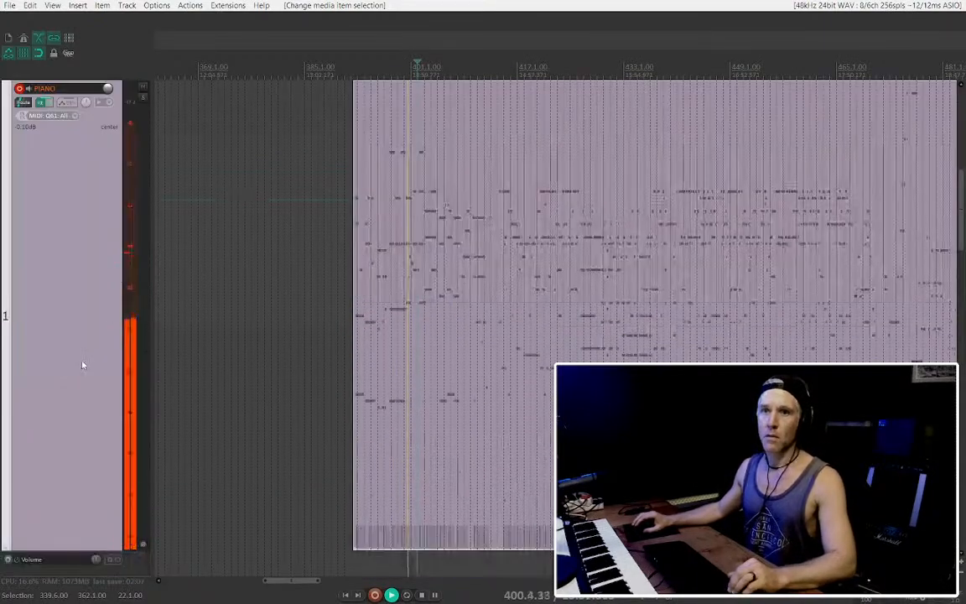
pyautogui.hscroll(3, 362, 317)
pyautogui.click(357, 282)
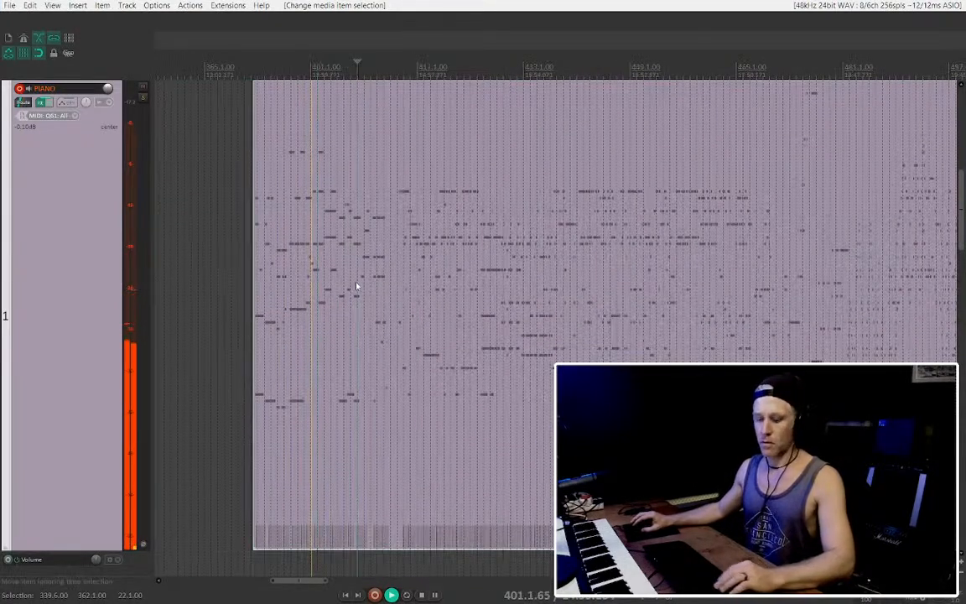
pyautogui.press('e')
pyautogui.scroll(3, 306, 285)
pyautogui.scroll(3, 317, 289)
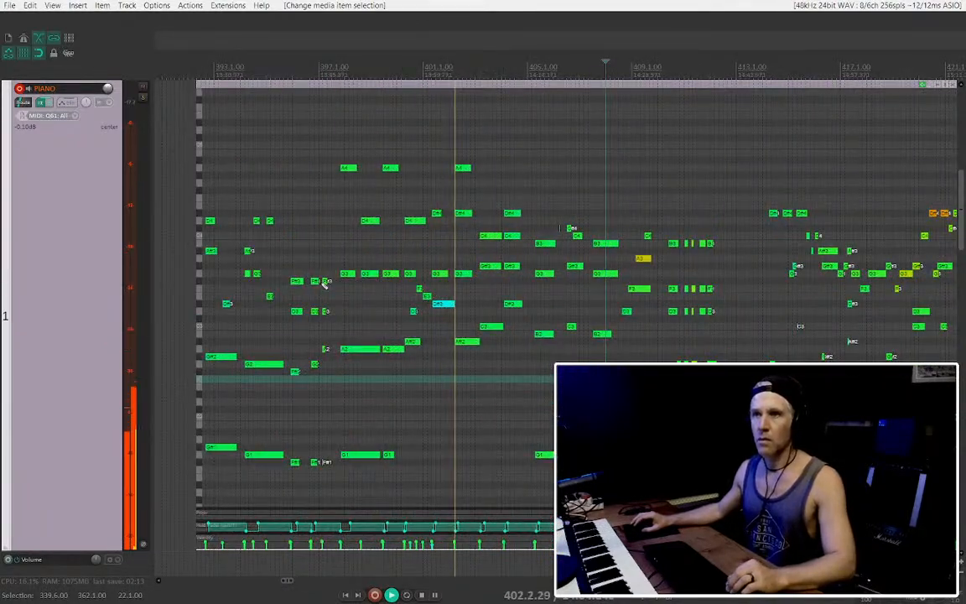
# Audition the piano part and examine its notes, velocities and hold pedal data from bar 393 to about bar 441
pyautogui.scroll(-3, 354, 301)
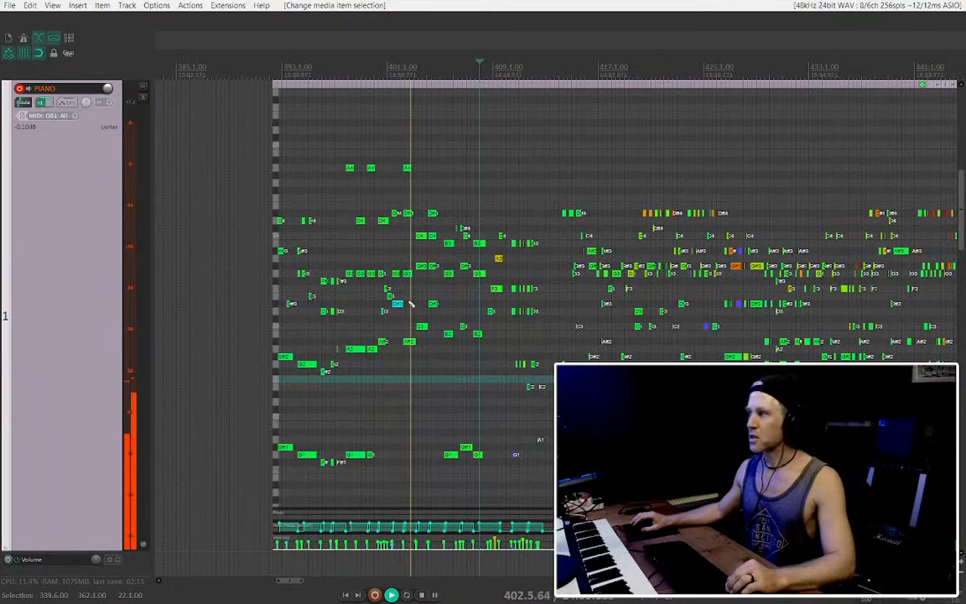
pyautogui.scroll(3, 428, 290)
pyautogui.scroll(-4, 487, 252)
pyautogui.hscroll(2, 509, 234)
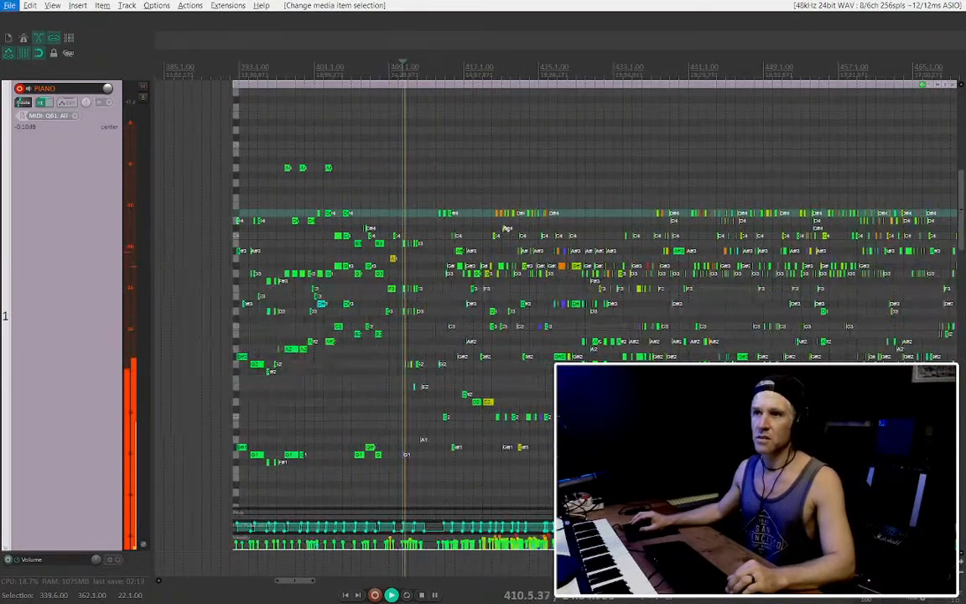
pyautogui.click(447, 200)
pyautogui.scroll(2, 460, 210)
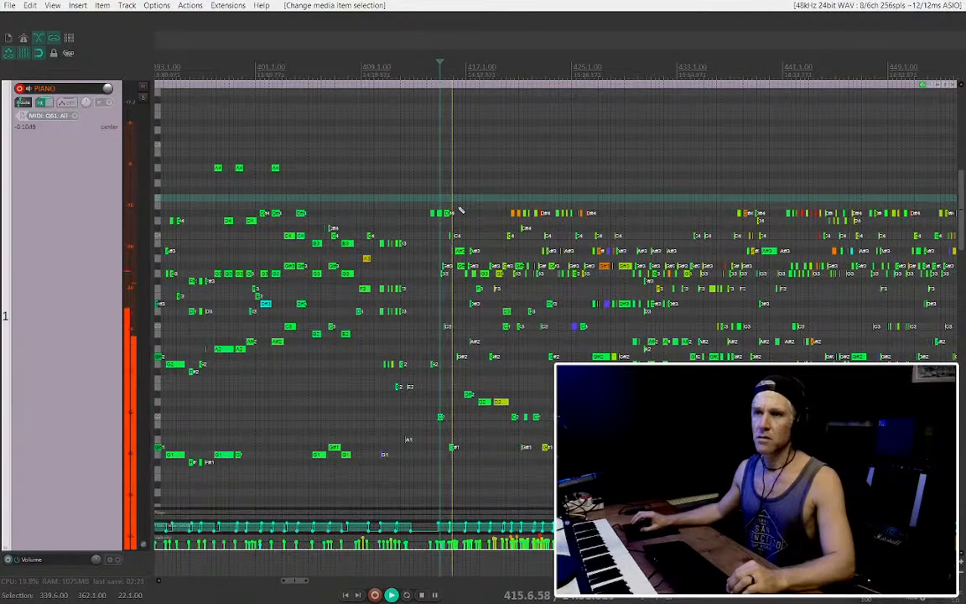
pyautogui.scroll(2, 461, 210)
pyautogui.scroll(-2, 463, 211)
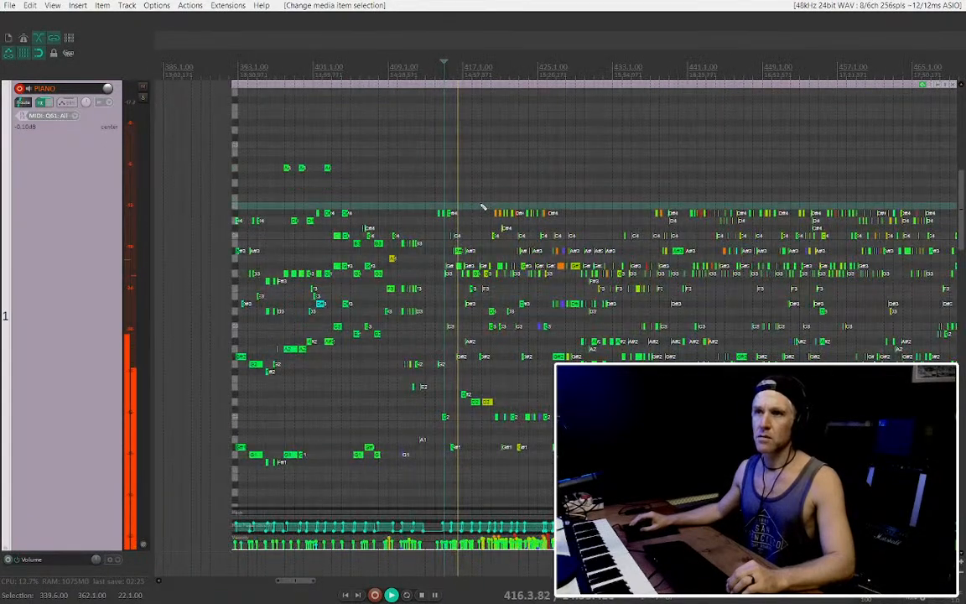
pyautogui.hscroll(2, 499, 206)
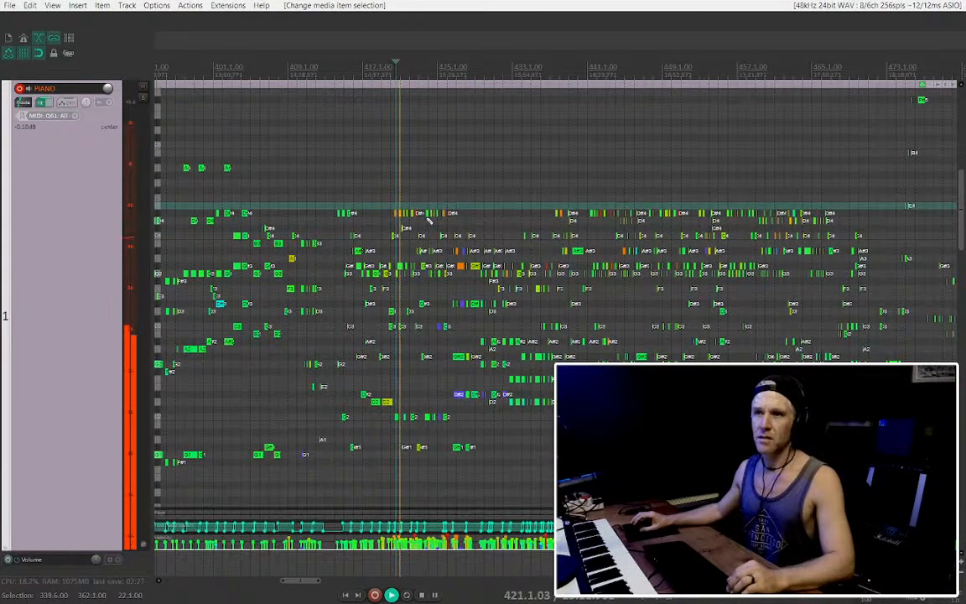
pyautogui.hscroll(2, 470, 207)
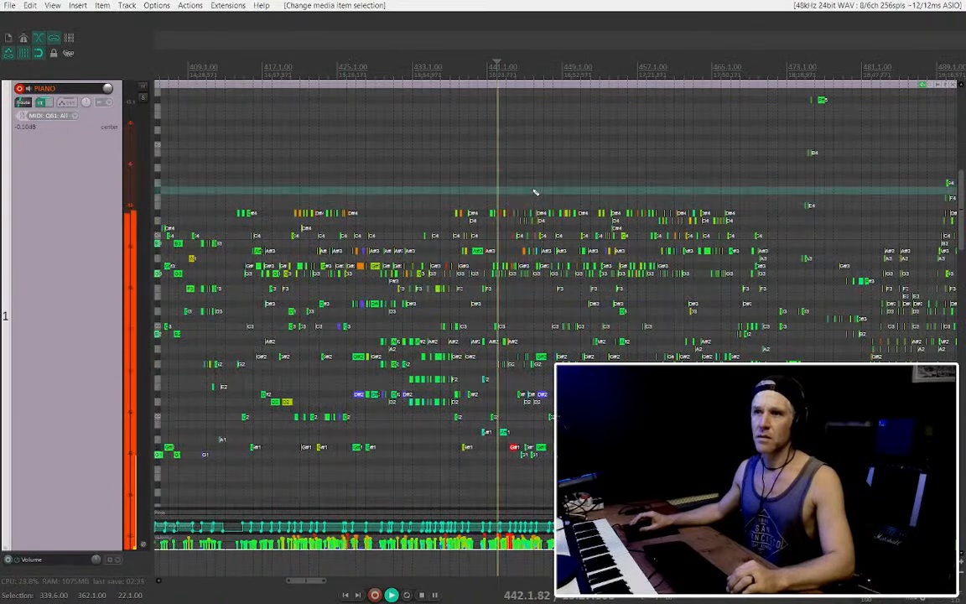
# Audition and examine the piano notes and pedal data from about bar 442 through the fast runs ending near bar 512
pyautogui.scroll(-2, 541, 217)
pyautogui.hscroll(2, 533, 226)
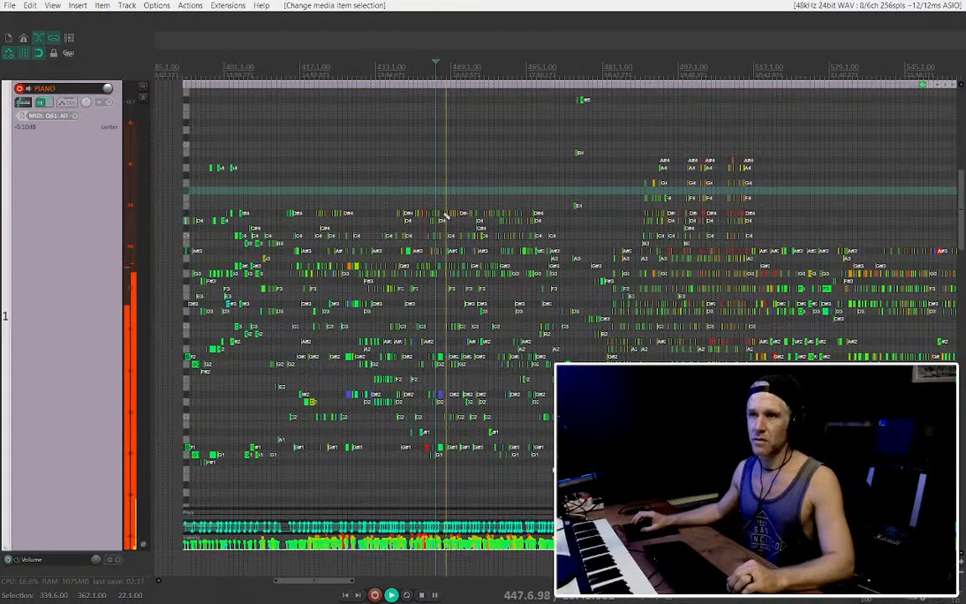
pyautogui.scroll(2, 456, 216)
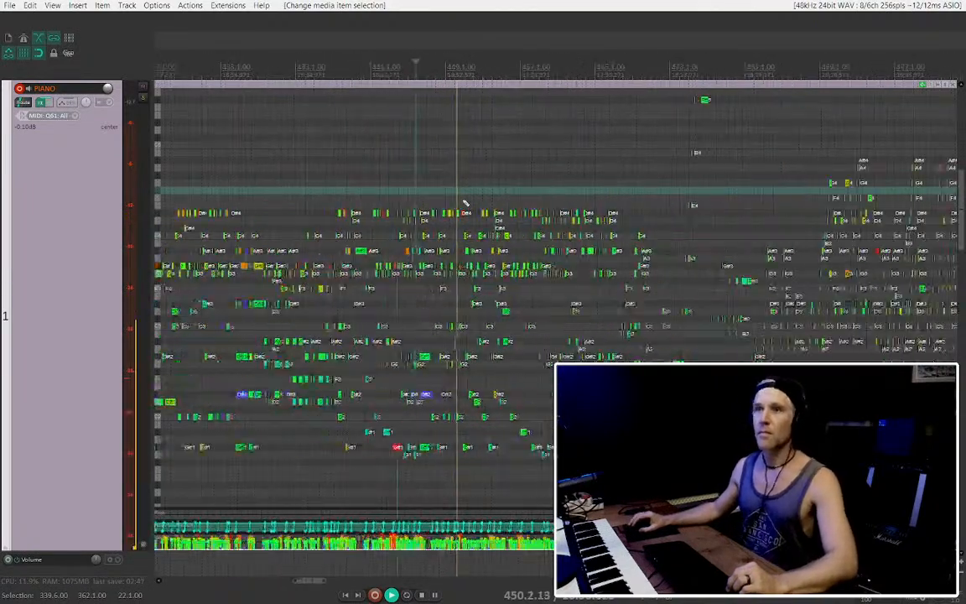
pyautogui.scroll(-2, 587, 186)
pyautogui.scroll(3, 617, 186)
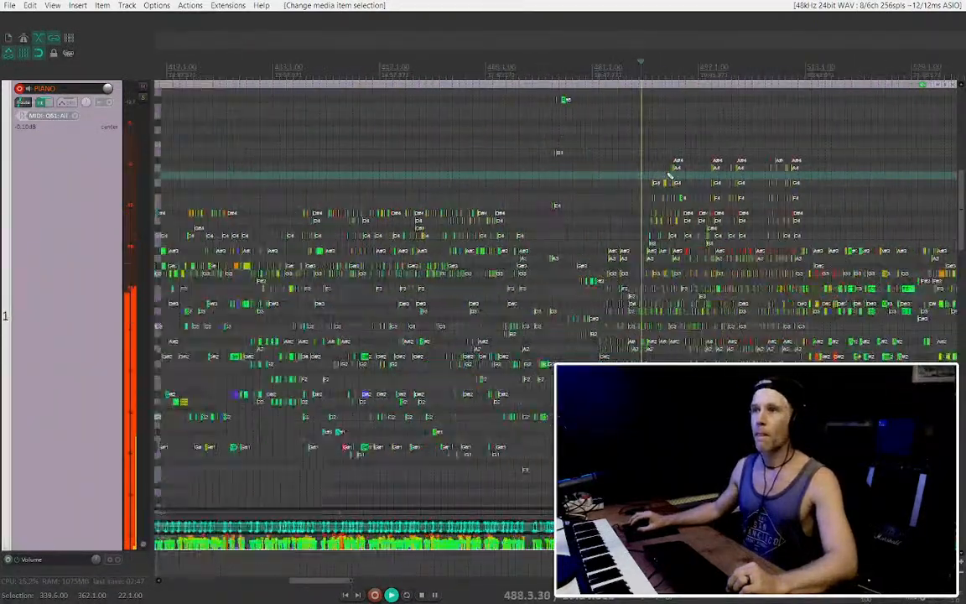
pyautogui.click(557, 227)
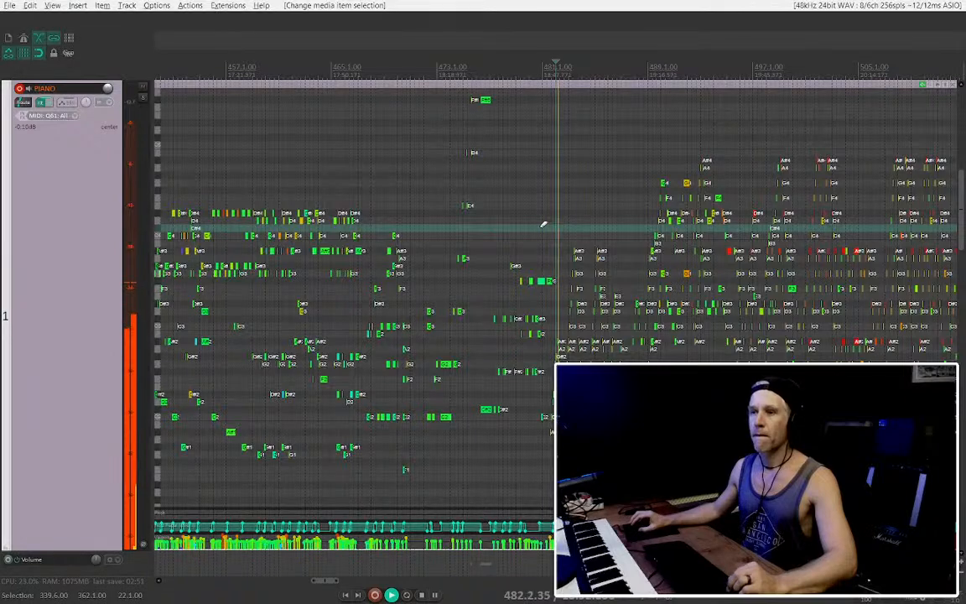
pyautogui.scroll(5, 546, 225)
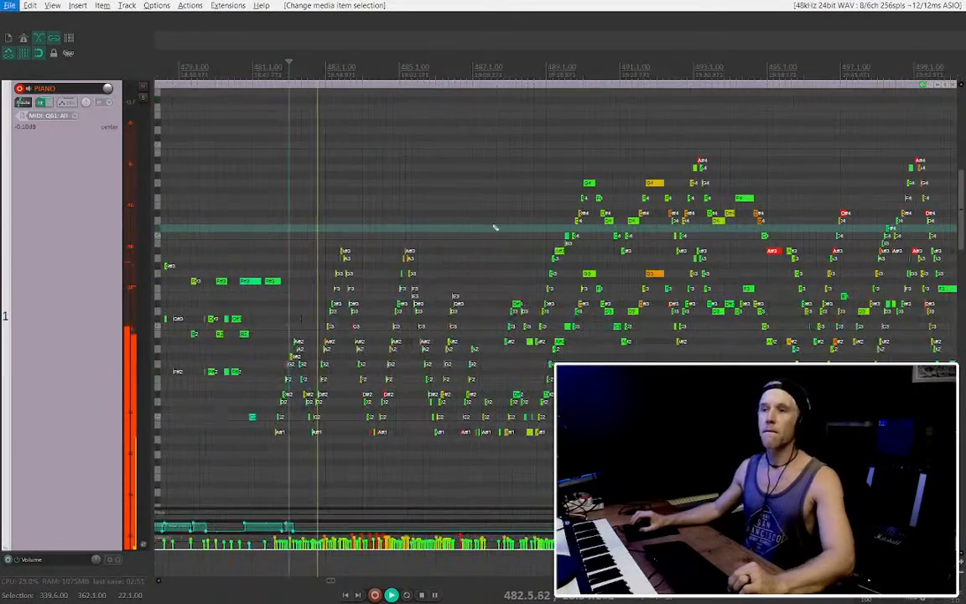
pyautogui.scroll(-2, 464, 223)
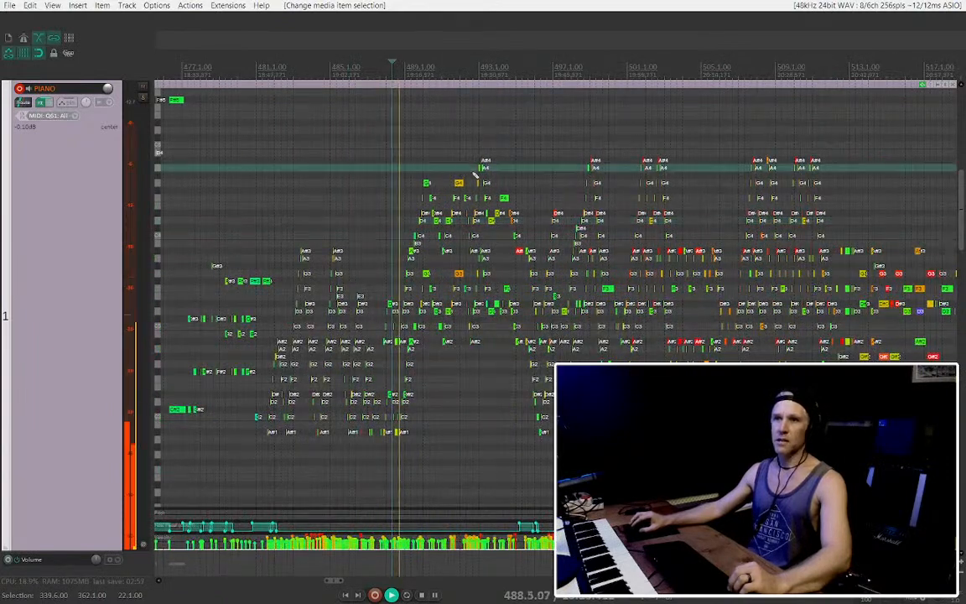
pyautogui.scroll(-2, 495, 215)
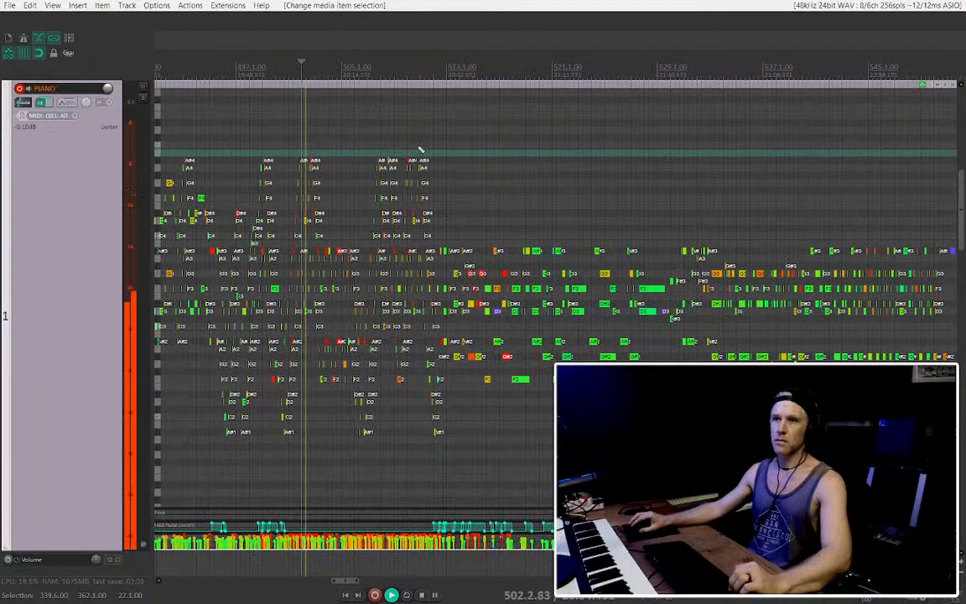
pyautogui.scroll(3, 447, 189)
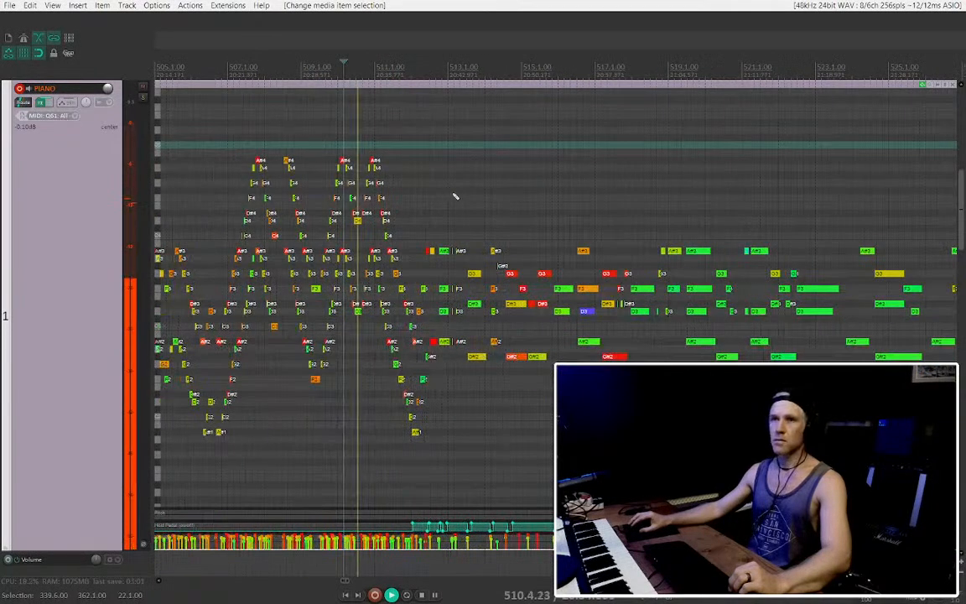
pyautogui.scroll(-3, 436, 222)
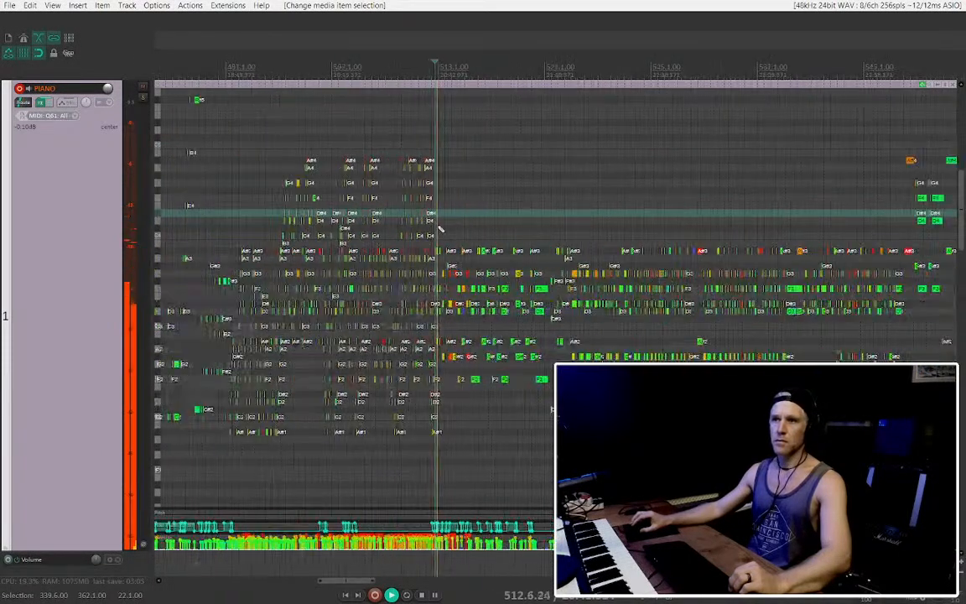
pyautogui.scroll(3, 416, 238)
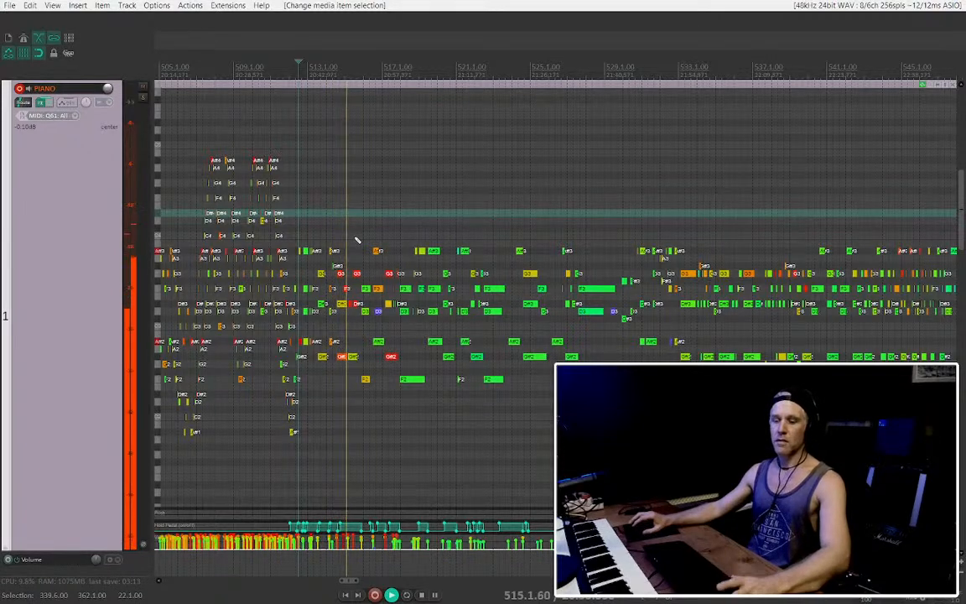
# Spot-check the piano part by playing from successive positions between about bar 515 and bar 541
pyautogui.click(356, 238)
pyautogui.click(395, 236)
pyautogui.click(420, 235)
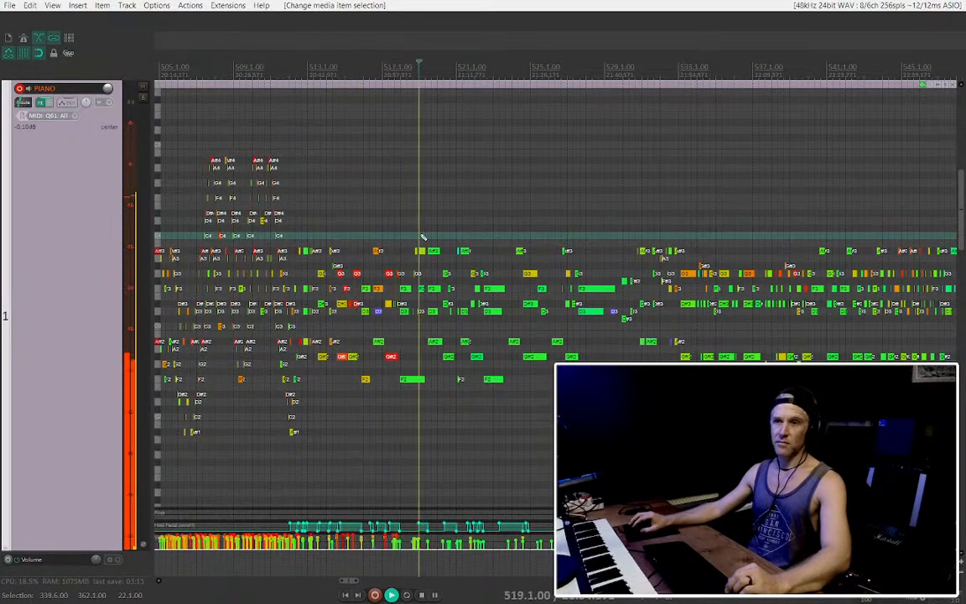
pyautogui.click(456, 231)
pyautogui.hscroll(2, 454, 243)
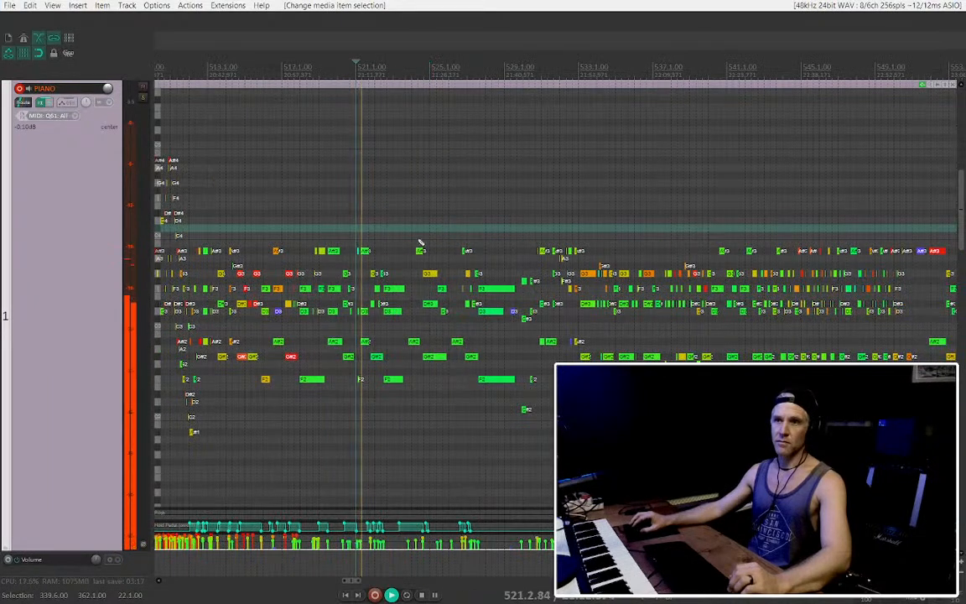
pyautogui.click(421, 241)
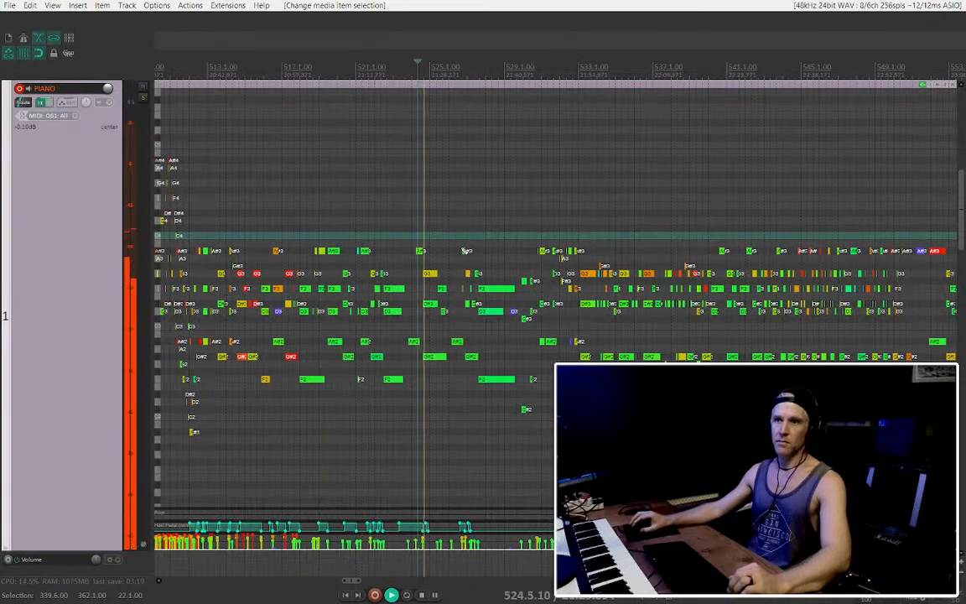
pyautogui.scroll(-2, 454, 250)
pyautogui.hscroll(2, 453, 250)
pyautogui.click(447, 248)
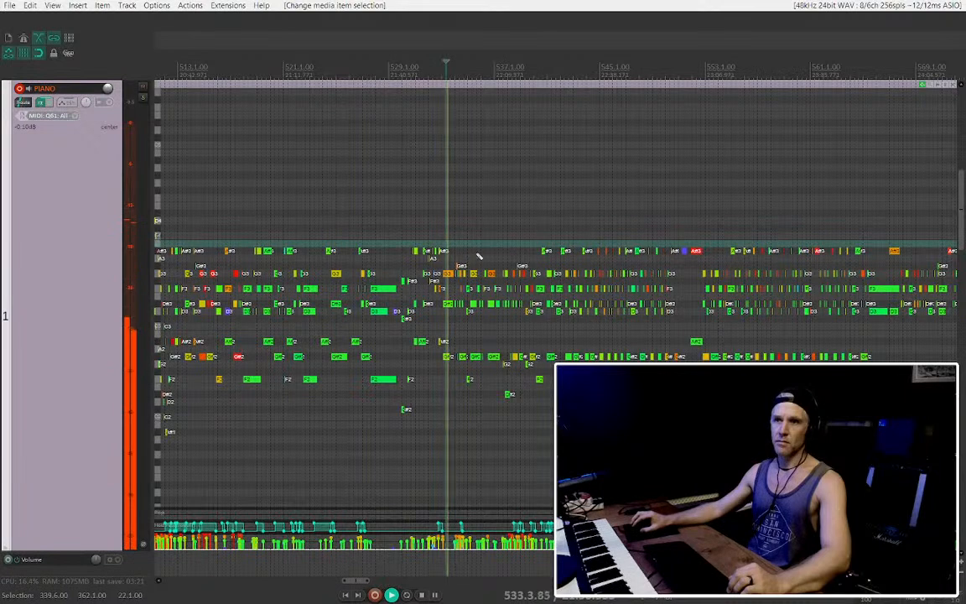
pyautogui.hscroll(2, 514, 256)
pyautogui.click(431, 252)
pyautogui.hscroll(2, 423, 255)
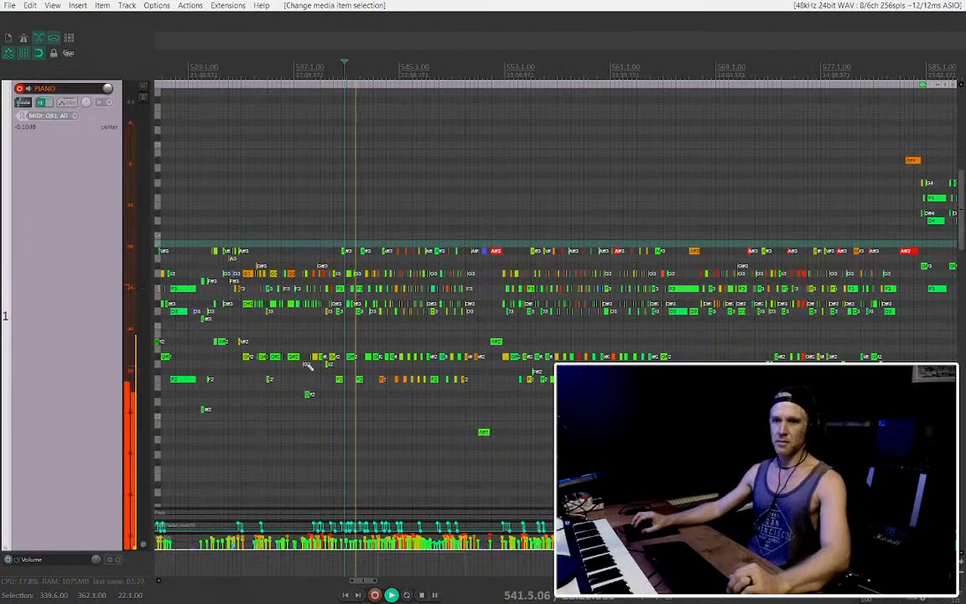
pyautogui.scroll(-3, 433, 276)
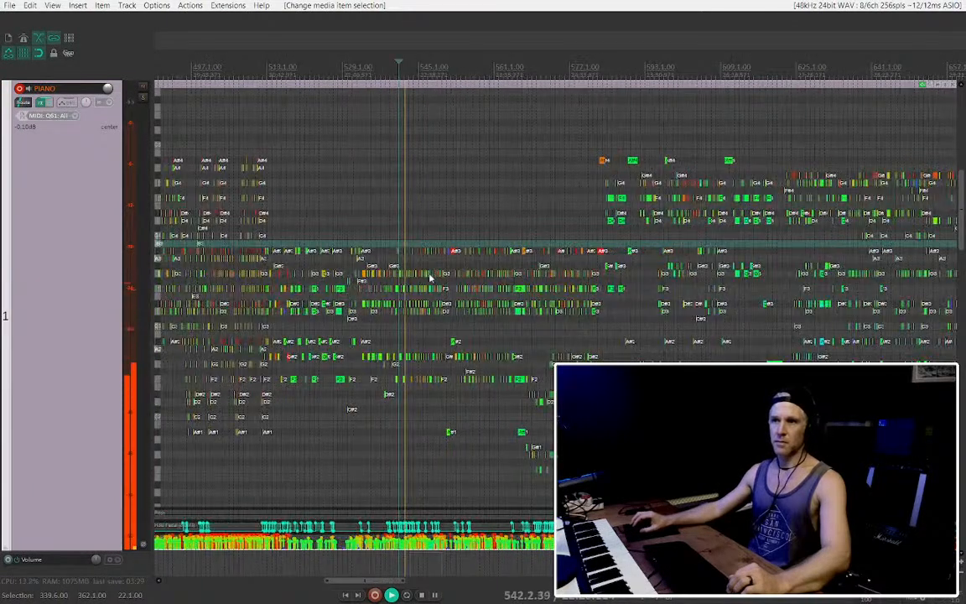
# Insert a project marker and move it to about bar 544
pyautogui.scroll(5, 390, 272)
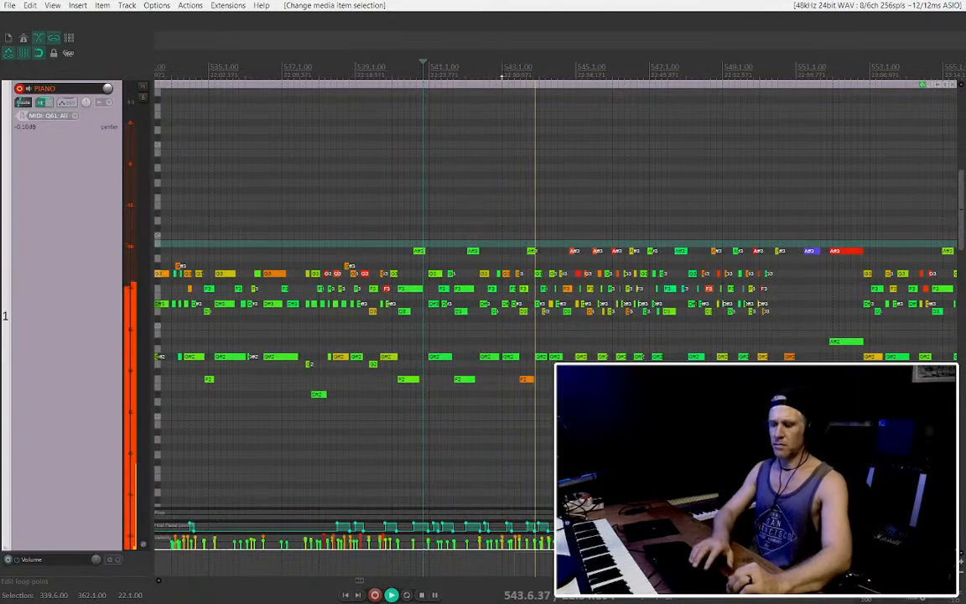
pyautogui.press('m')
pyautogui.moveTo(428, 36)
pyautogui.mouseDown()
pyautogui.moveTo(573, 37)
pyautogui.moveTo(544, 38)
pyautogui.moveTo(541, 51)
pyautogui.mouseUp()
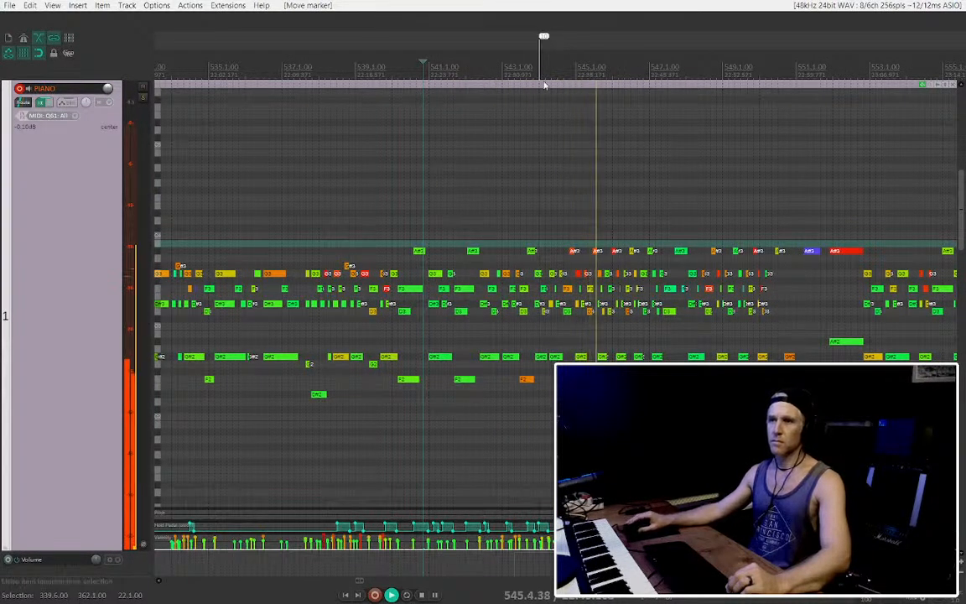
# Delete the Volume automation item over about bars 543 to 550 on the first PIANO track and audition from about bar 553
pyautogui.scroll(-2, 545, 127)
pyautogui.scroll(-3, 571, 210)
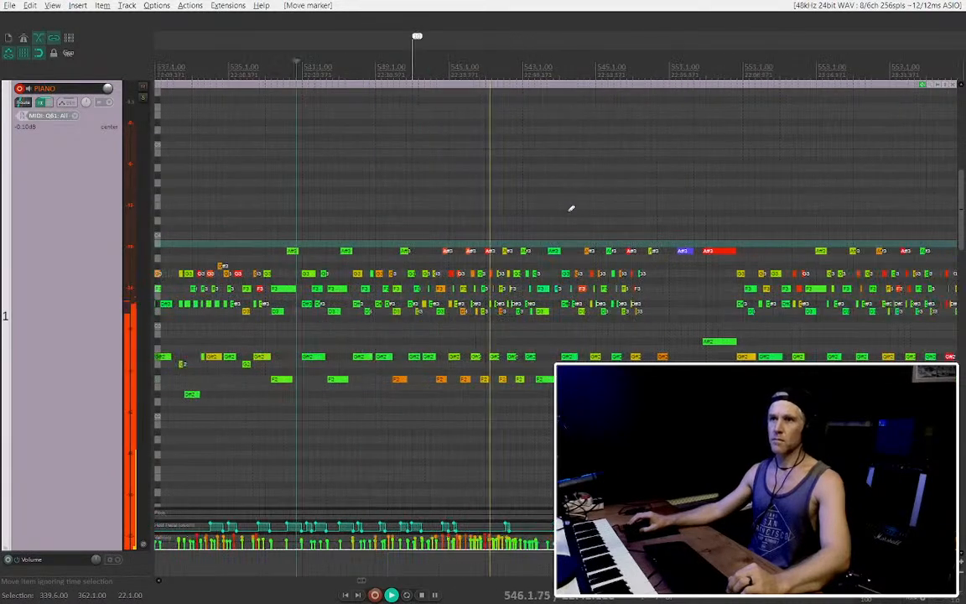
pyautogui.hscroll(2, 514, 216)
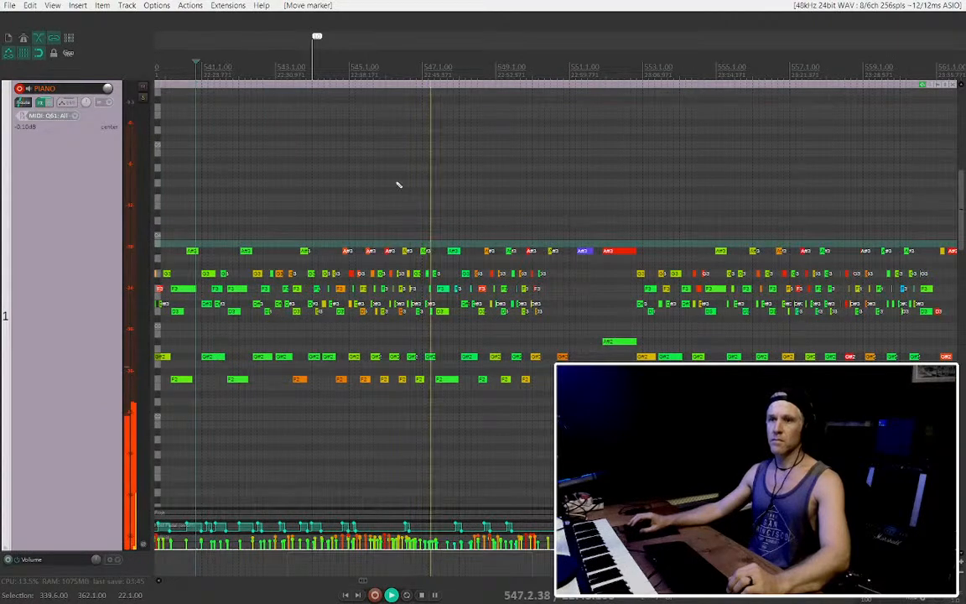
pyautogui.scroll(2, 151, 298)
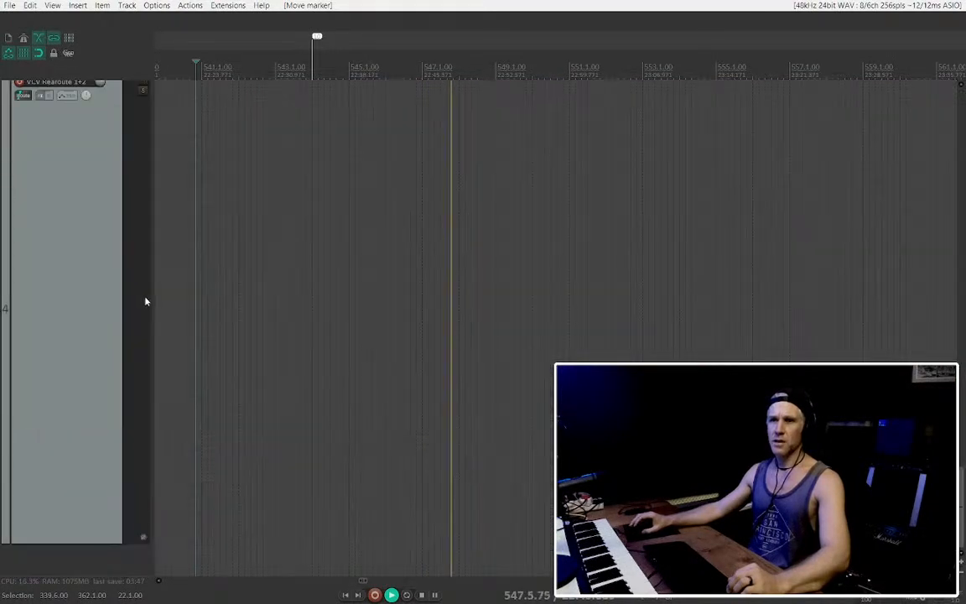
pyautogui.scroll(-2, 157, 296)
pyautogui.scroll(-2, 157, 296)
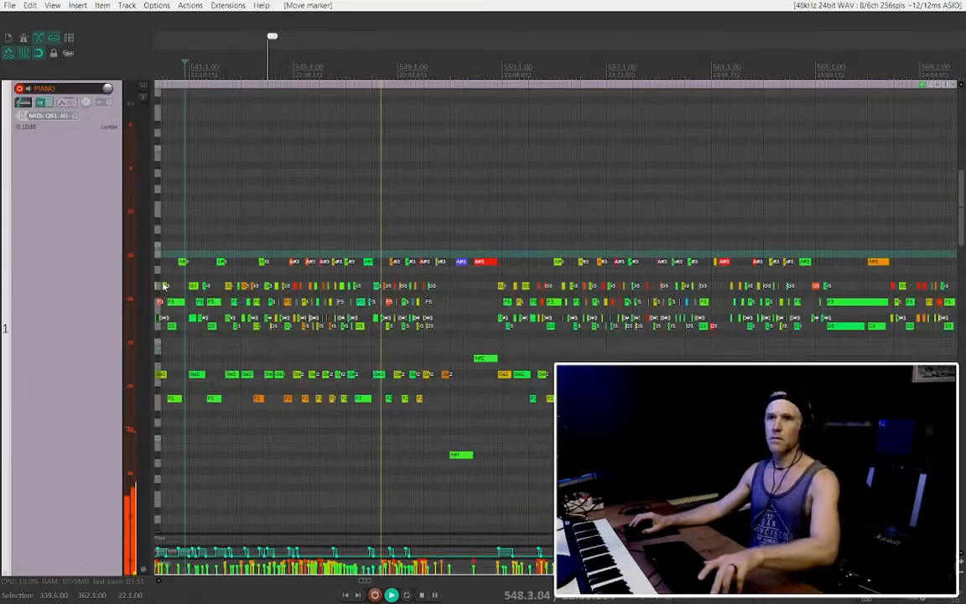
pyautogui.scroll(-3, 105, 296)
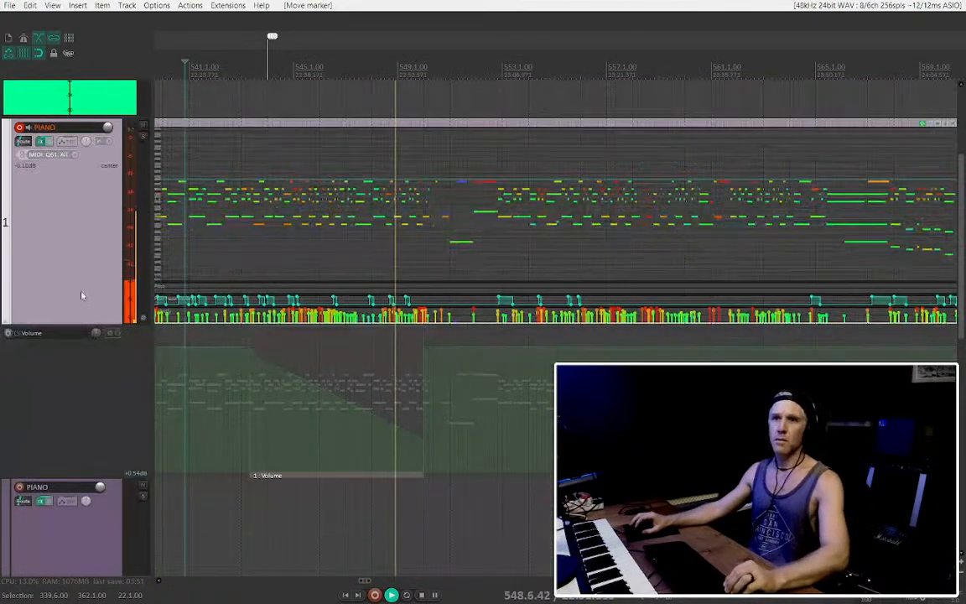
pyautogui.click(306, 434)
pyautogui.press('Delete')
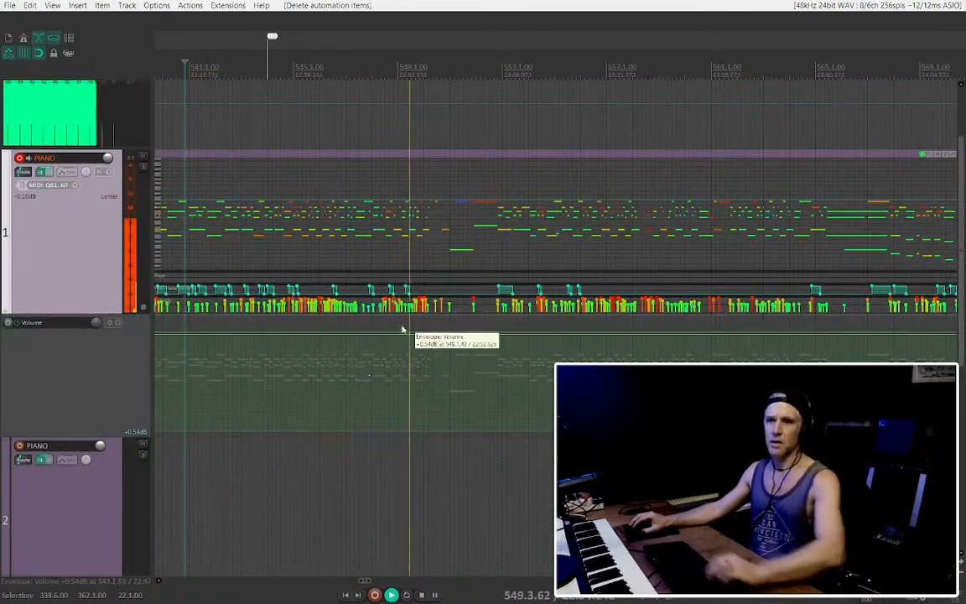
pyautogui.scroll(2, 476, 252)
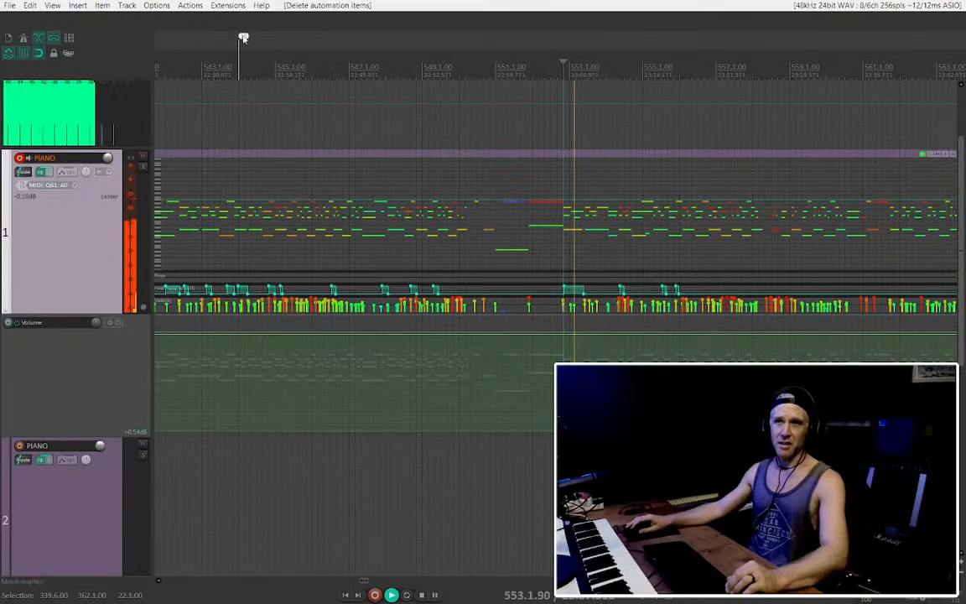
pyautogui.scroll(-5, 340, 177)
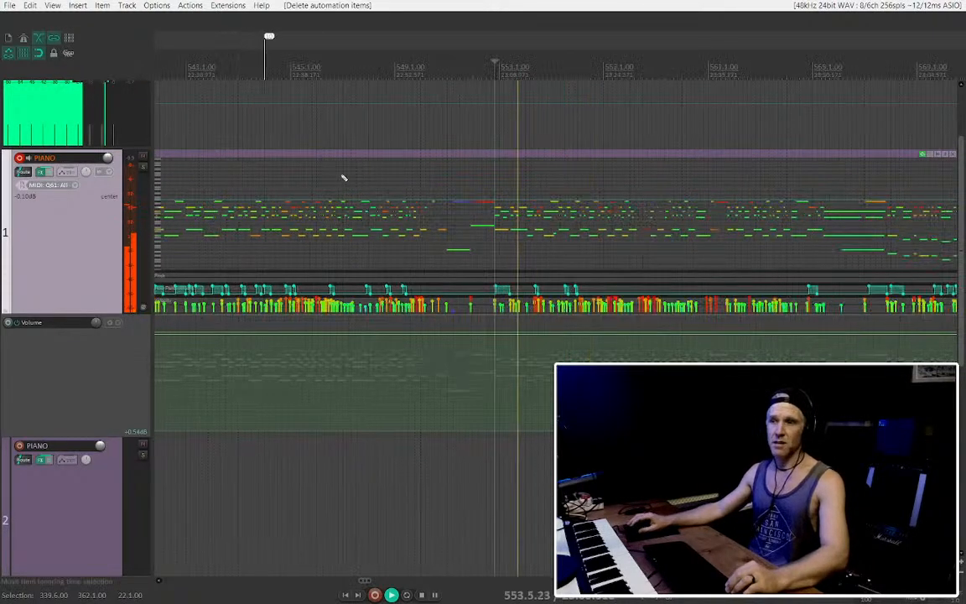
# Examine the piano notes and pedal data from about bar 553 onward and audition again from about bar 569
pyautogui.scroll(-3, 444, 225)
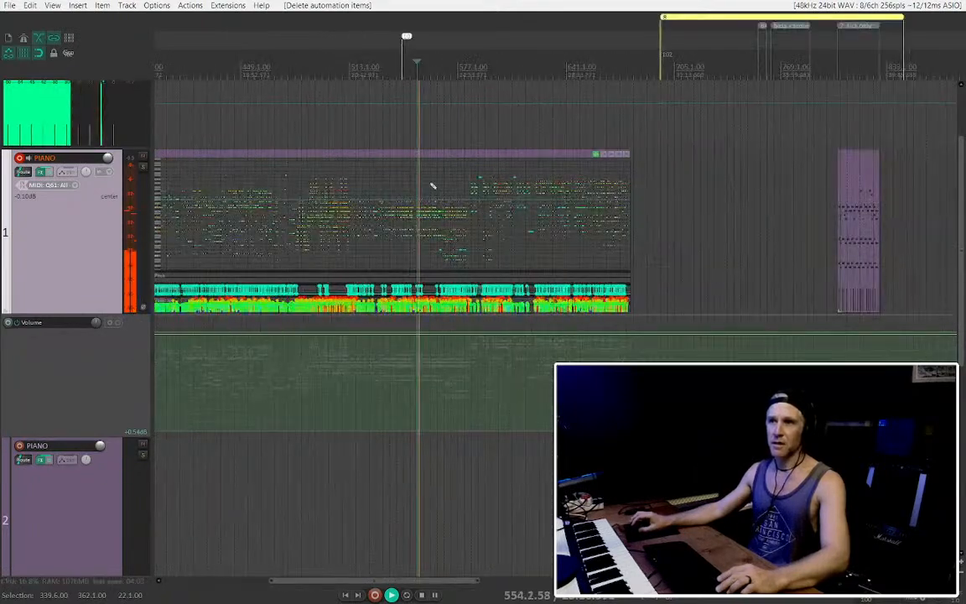
pyautogui.scroll(6, 432, 185)
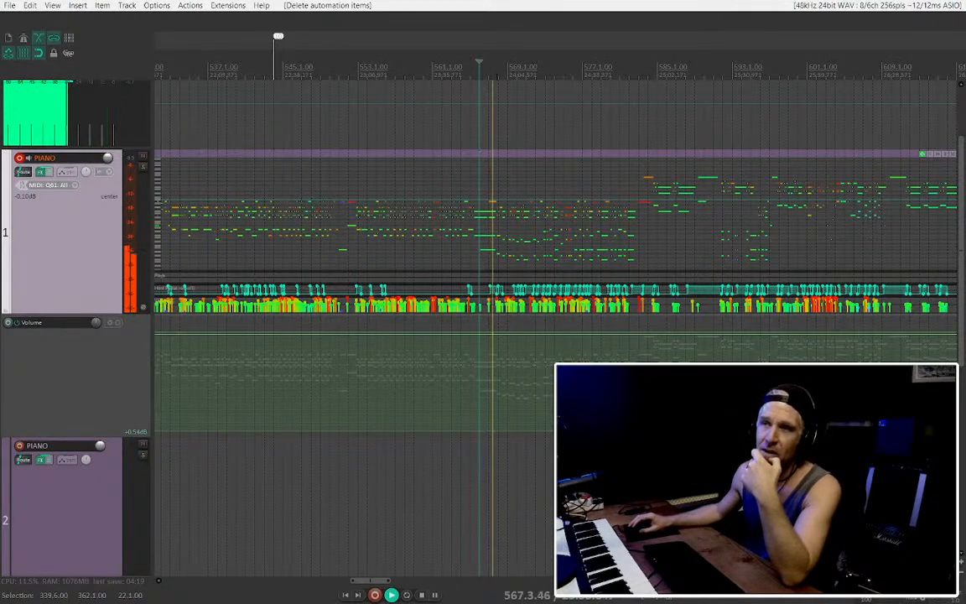
pyautogui.click(507, 75)
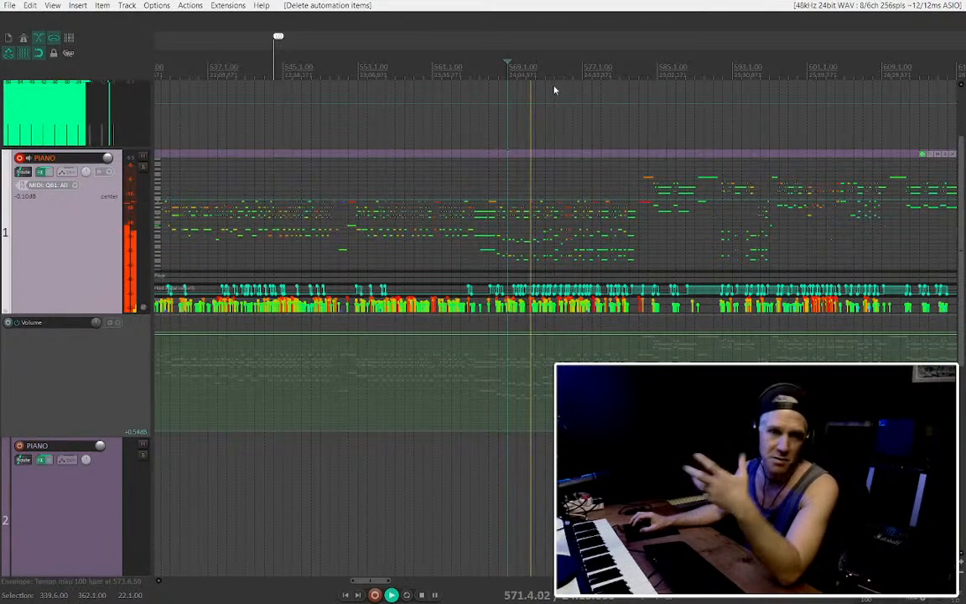
pyautogui.scroll(4, 568, 86)
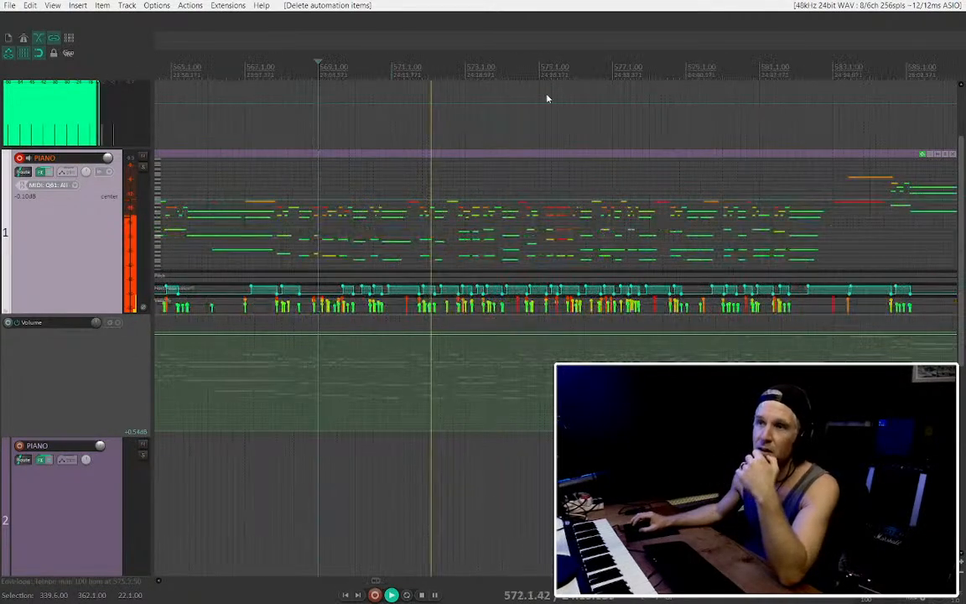
pyautogui.scroll(-3, 113, 264)
pyautogui.scroll(5, 105, 268)
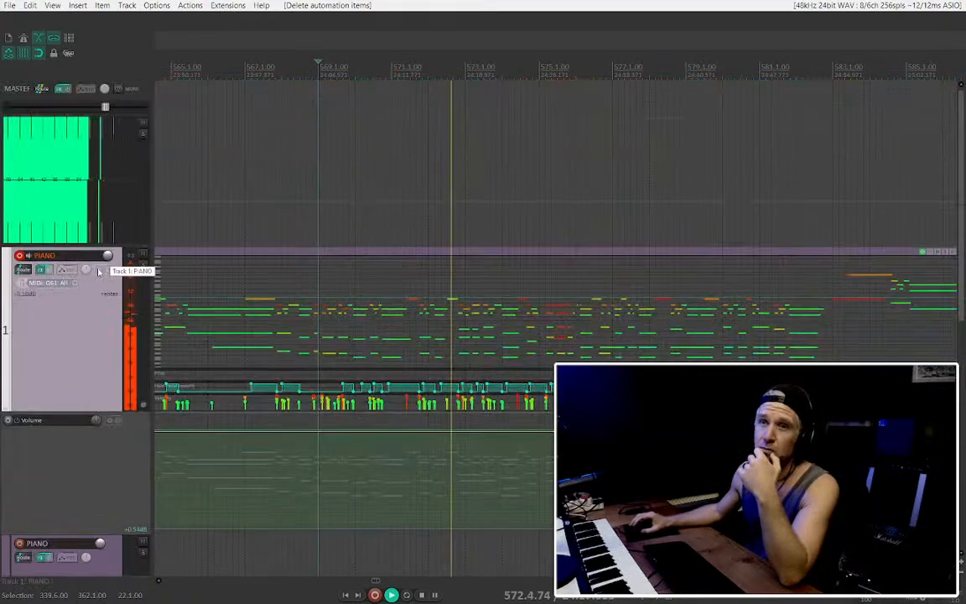
pyautogui.scroll(-3, 95, 276)
pyautogui.scroll(-2, 459, 188)
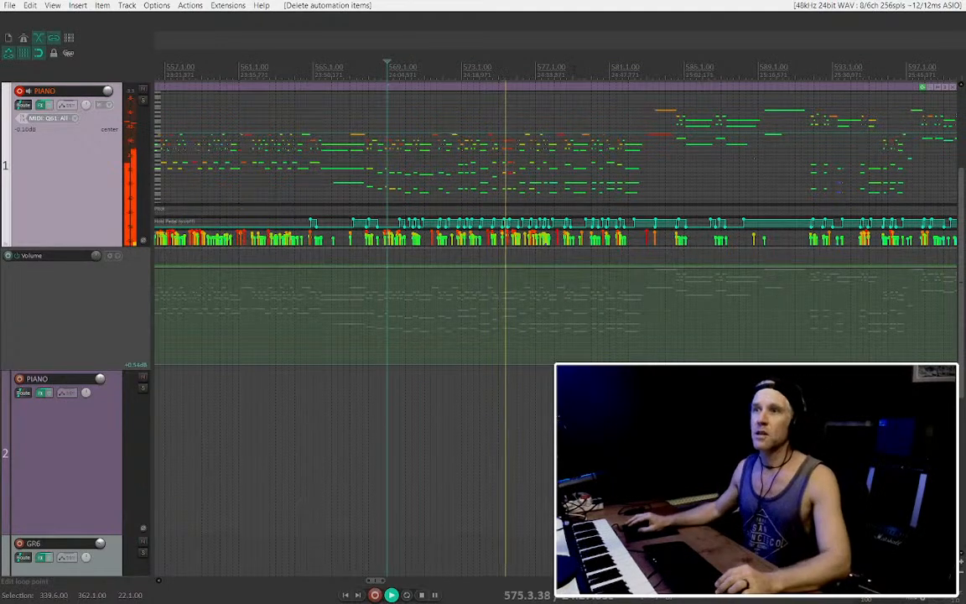
# Spot-check the piano recording by playing from about bar 578 and bar 583
pyautogui.click(556, 72)
pyautogui.scroll(-4, 575, 74)
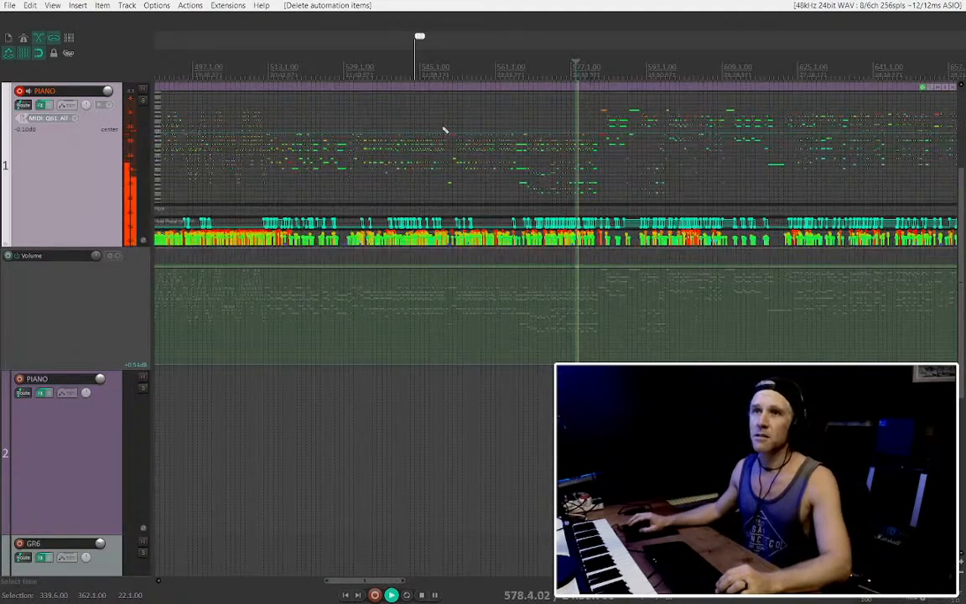
pyautogui.scroll(-3, 489, 135)
pyautogui.scroll(3, 561, 87)
pyautogui.click(528, 72)
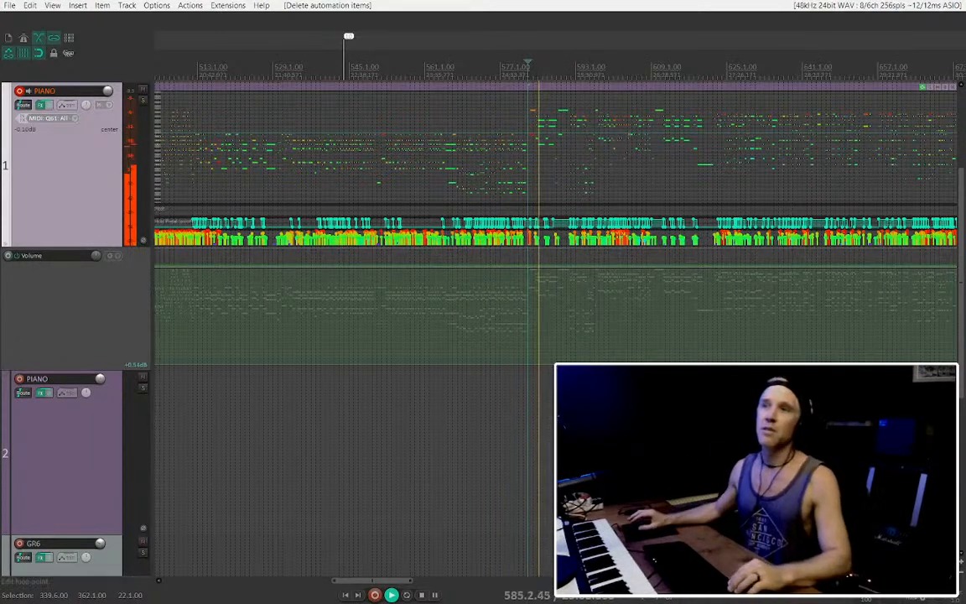
pyautogui.scroll(-2, 486, 165)
pyautogui.hscroll(3, 491, 160)
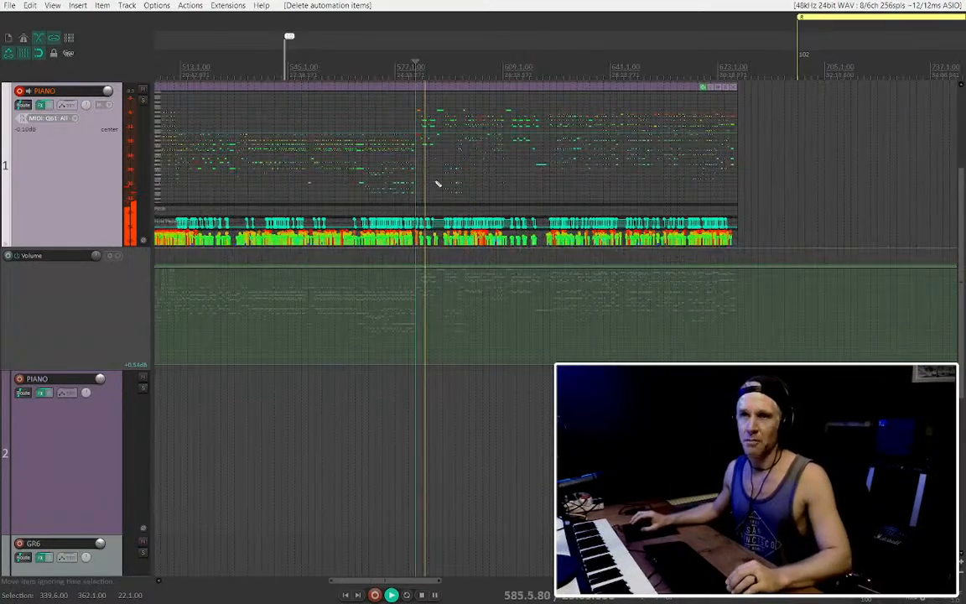
pyautogui.scroll(2, 447, 155)
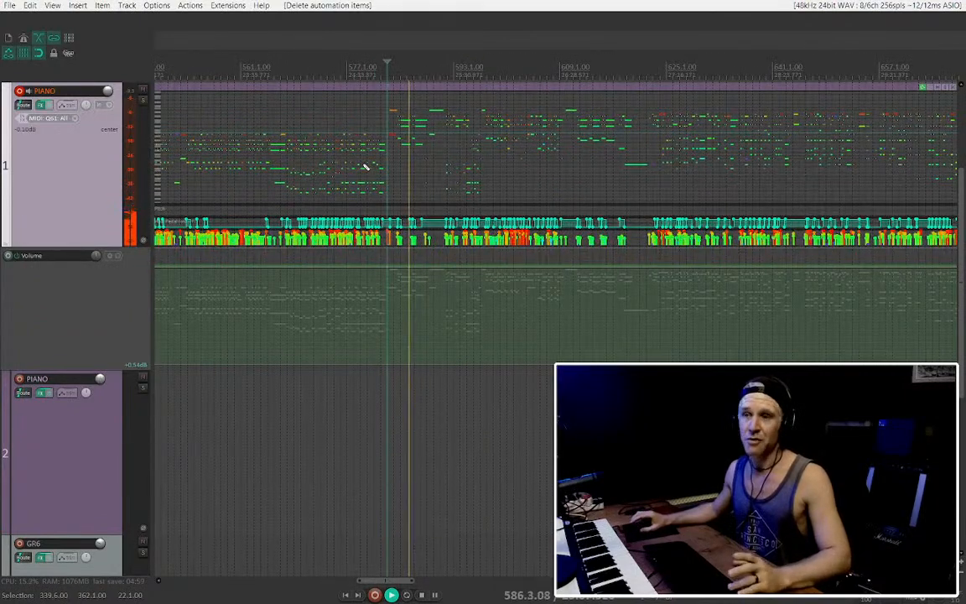
# Audition successive passages of the piano recording between about bar 590 and bar 624, checking the notes
pyautogui.scroll(2, 409, 170)
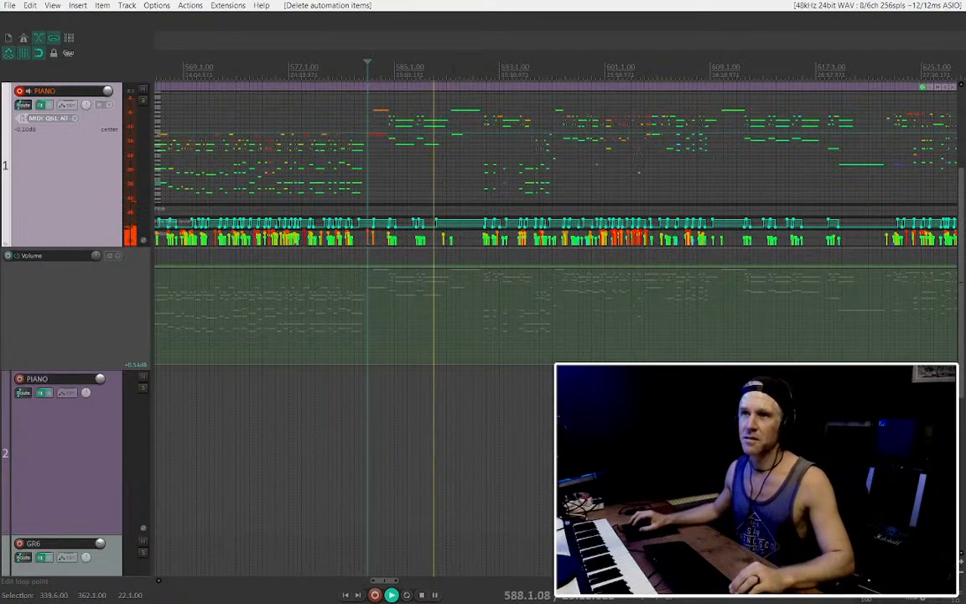
pyautogui.click(461, 76)
pyautogui.click(486, 76)
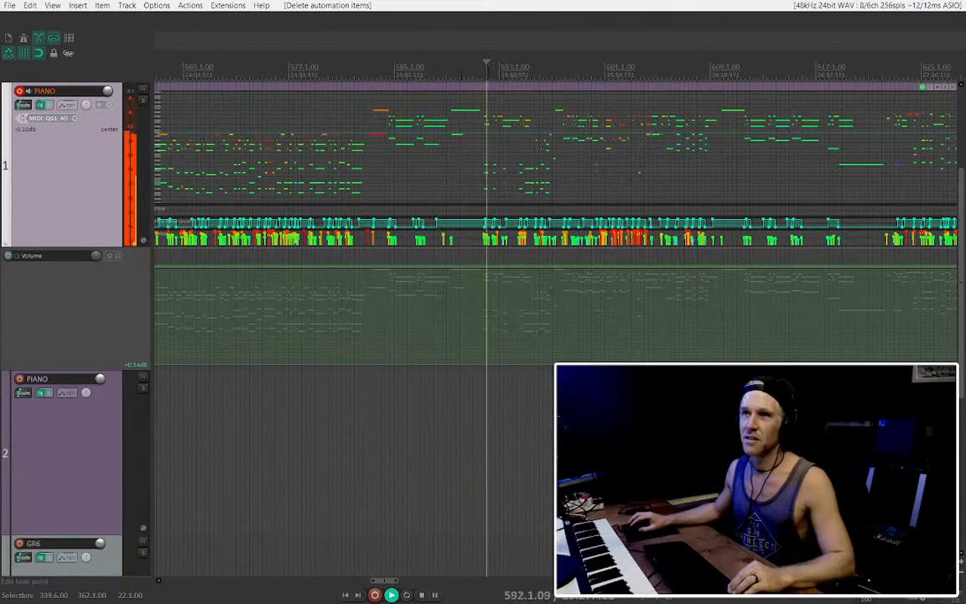
pyautogui.hscroll(3, 501, 91)
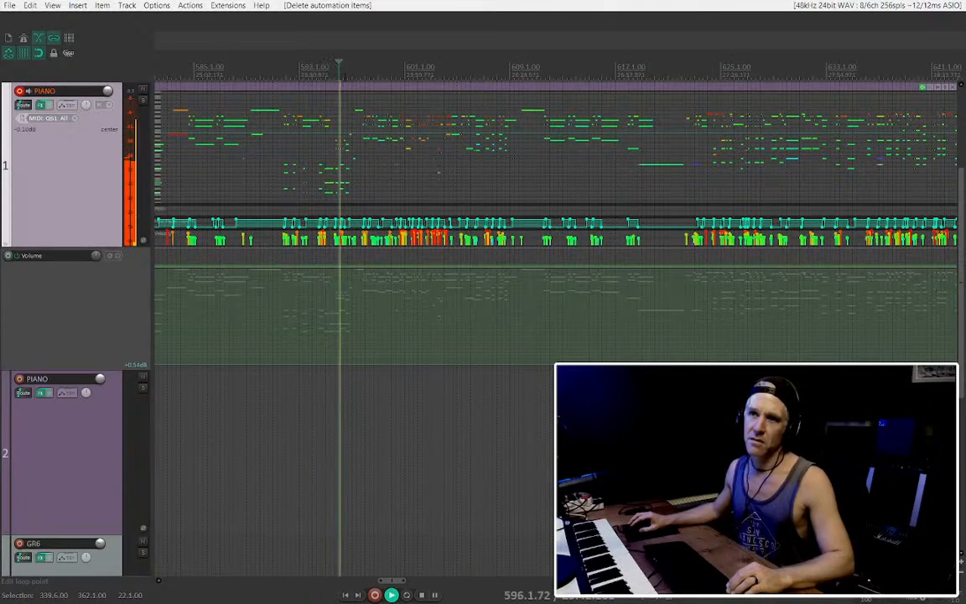
pyautogui.scroll(-3, 383, 76)
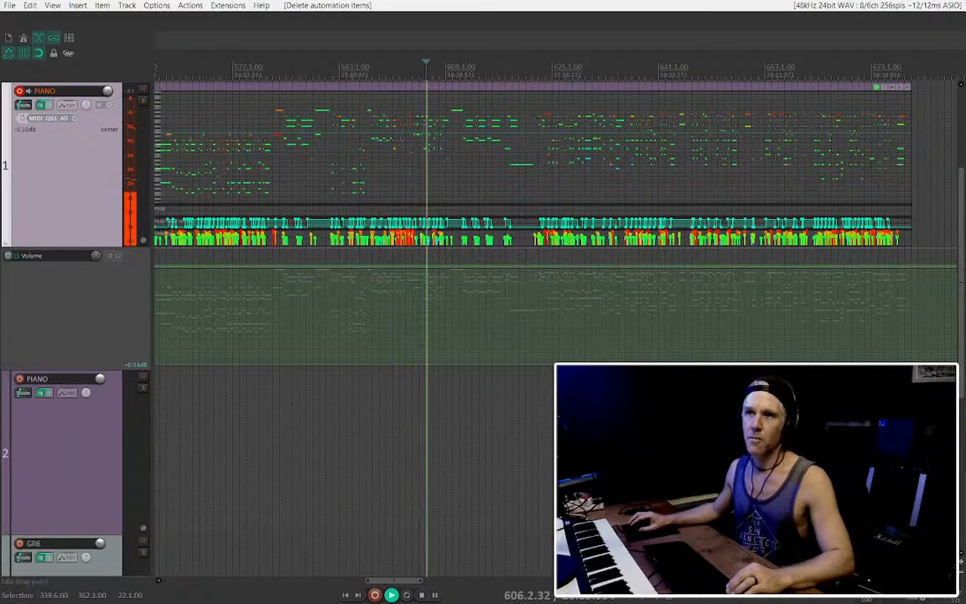
pyautogui.scroll(3, 440, 75)
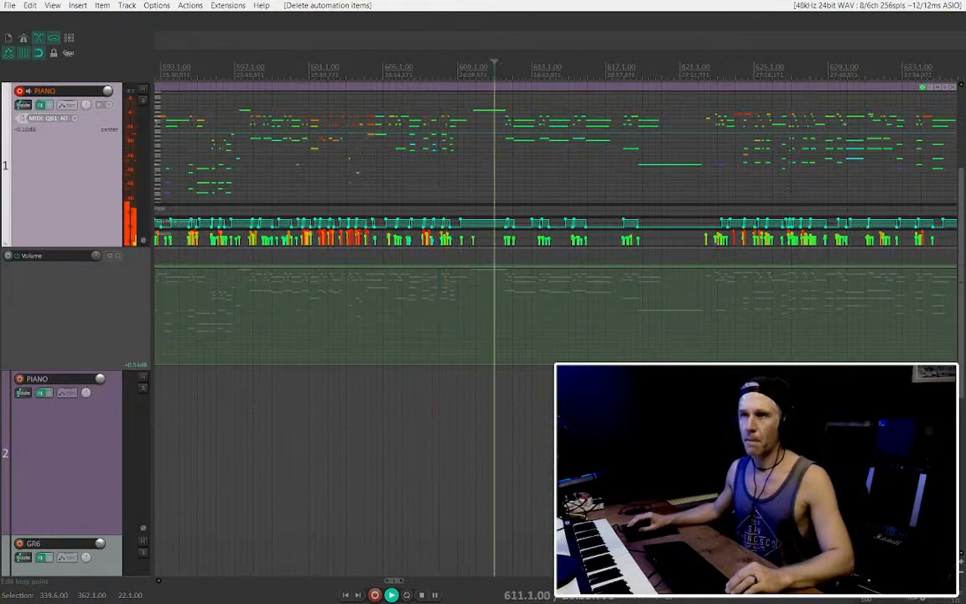
pyautogui.scroll(-2, 593, 108)
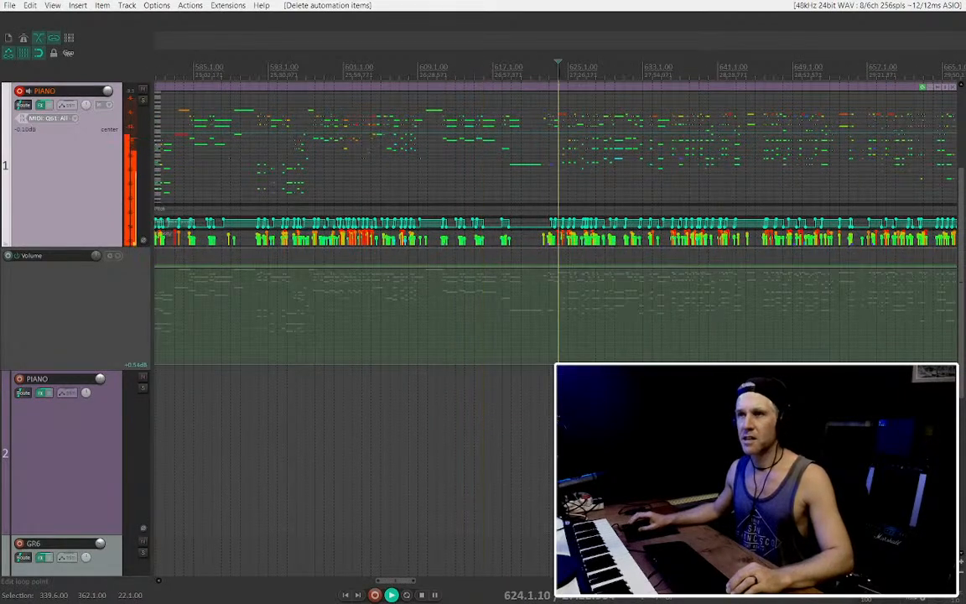
# Check the remaining piano passages from about bar 625 through about bar 660 near the recording's end
pyautogui.hscroll(3, 466, 128)
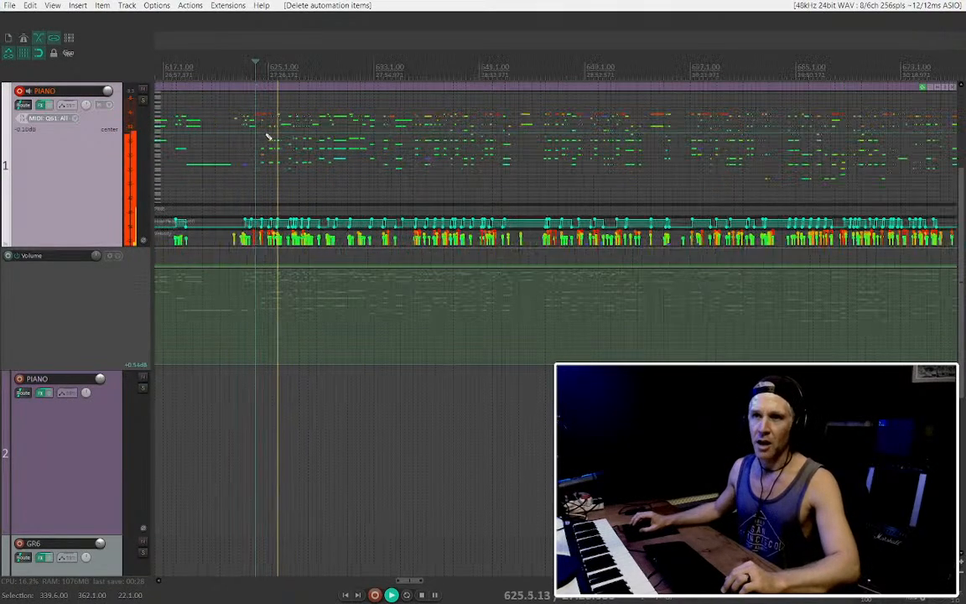
pyautogui.scroll(-2, 281, 126)
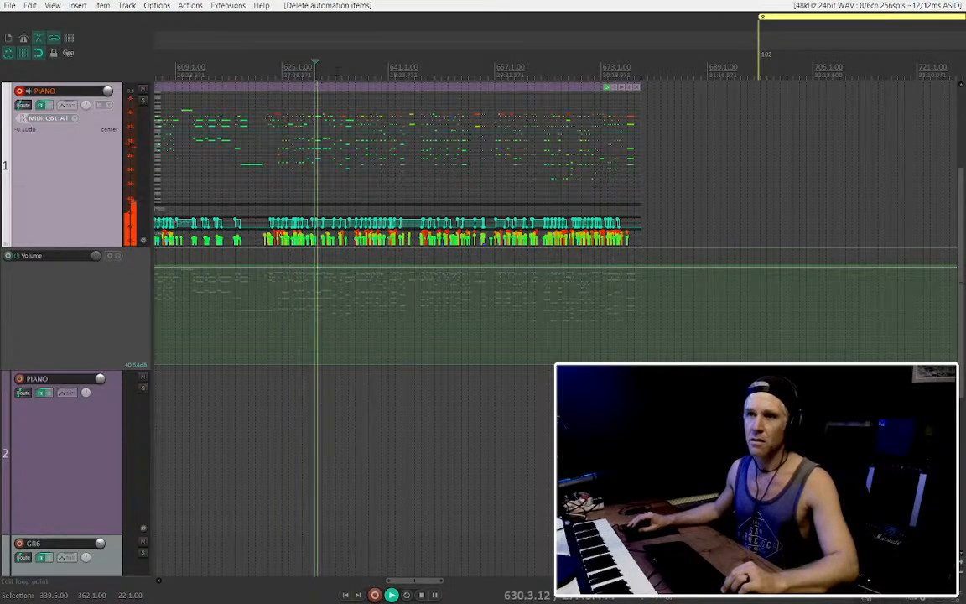
pyautogui.scroll(2, 285, 93)
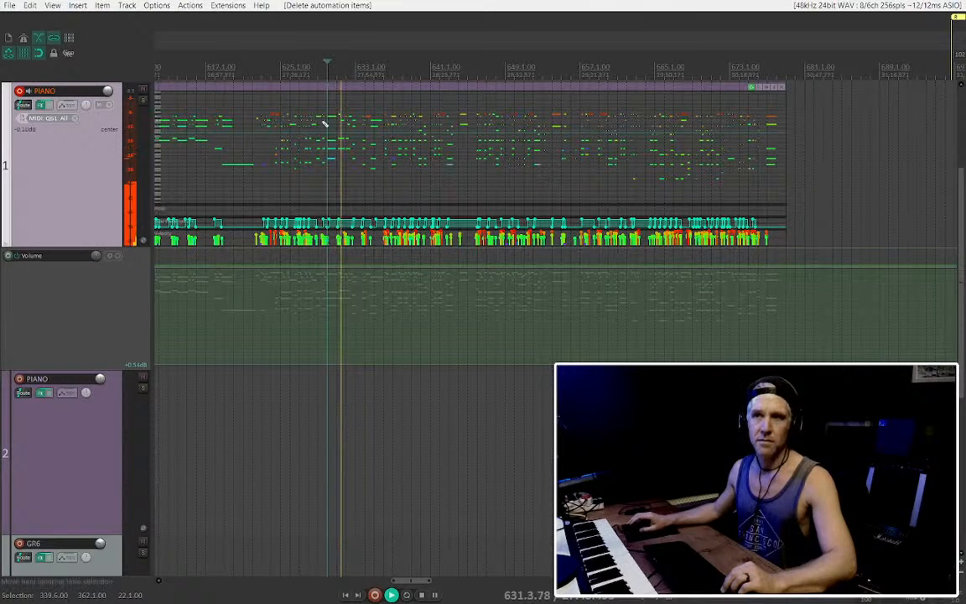
pyautogui.scroll(4, 328, 124)
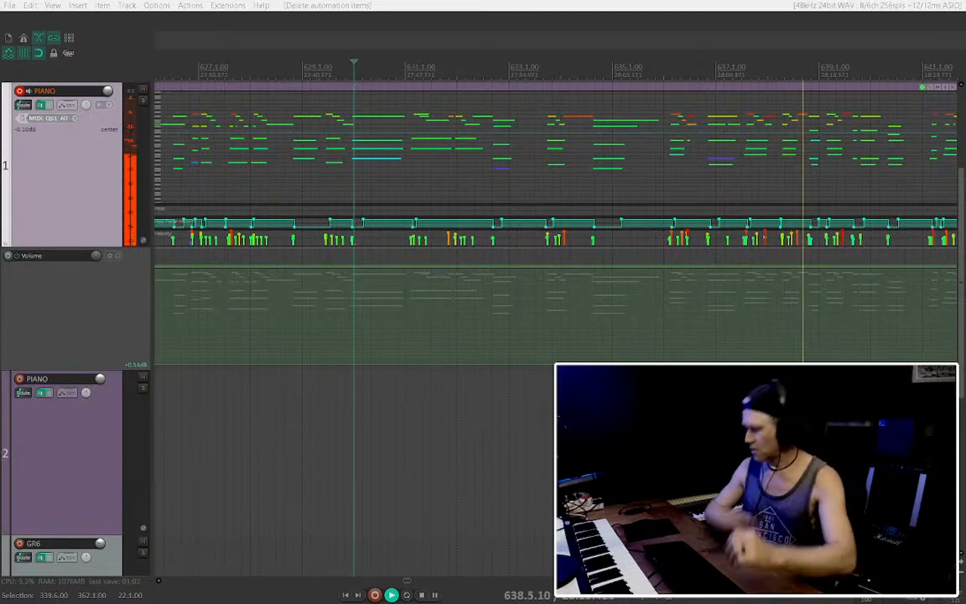
pyautogui.scroll(-7, 759, 204)
pyautogui.hscroll(3, 724, 190)
pyautogui.click(668, 238)
pyautogui.click(709, 108)
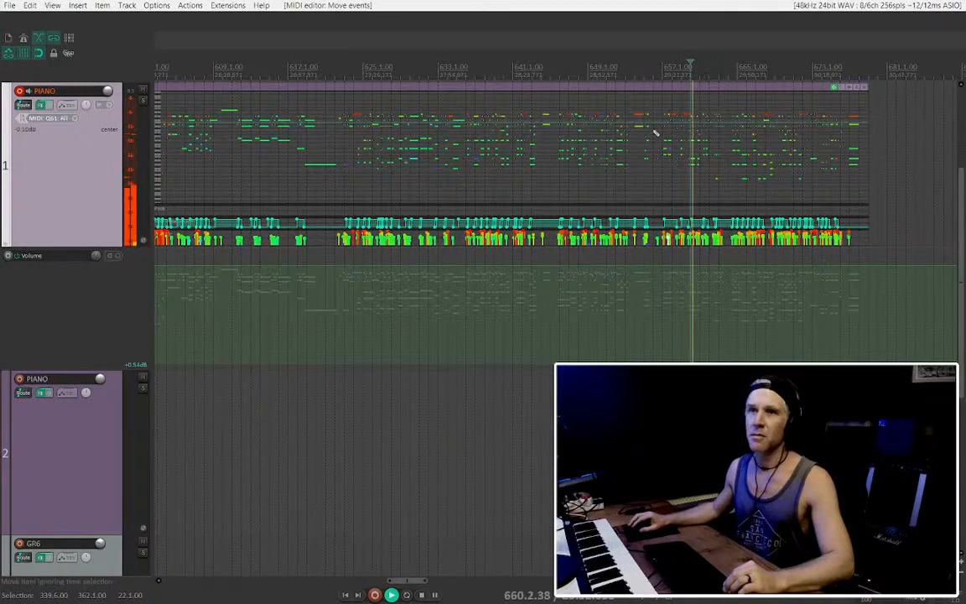
# Stop playback and delete the long piano MIDI item on the first PIANO track
pyautogui.scroll(-4, 670, 129)
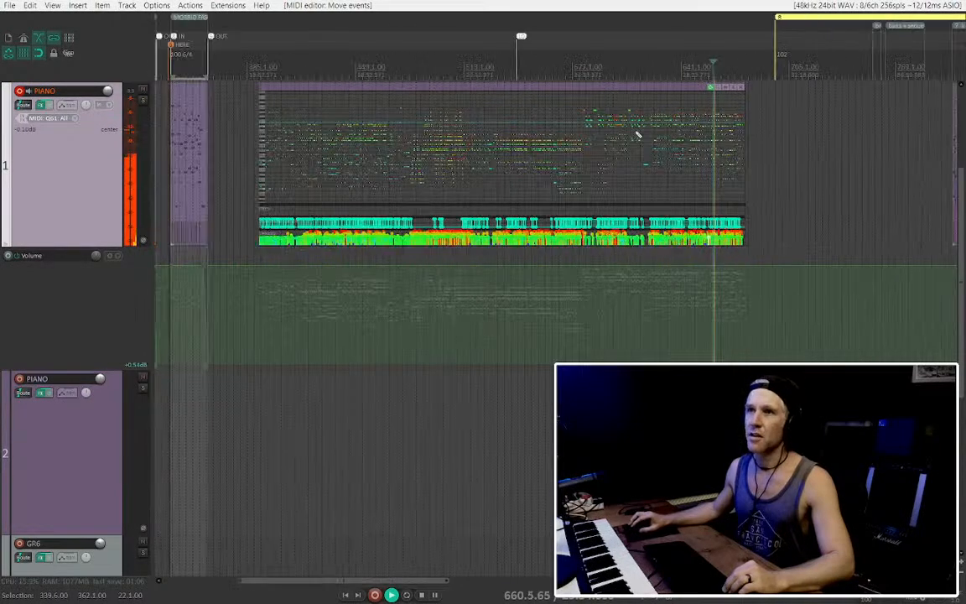
pyautogui.click(538, 95)
pyautogui.press('space')
pyautogui.press('Delete')
# Find the kick only region and play it from about bar 813 with all tracks in view
pyautogui.scroll(-3, 398, 105)
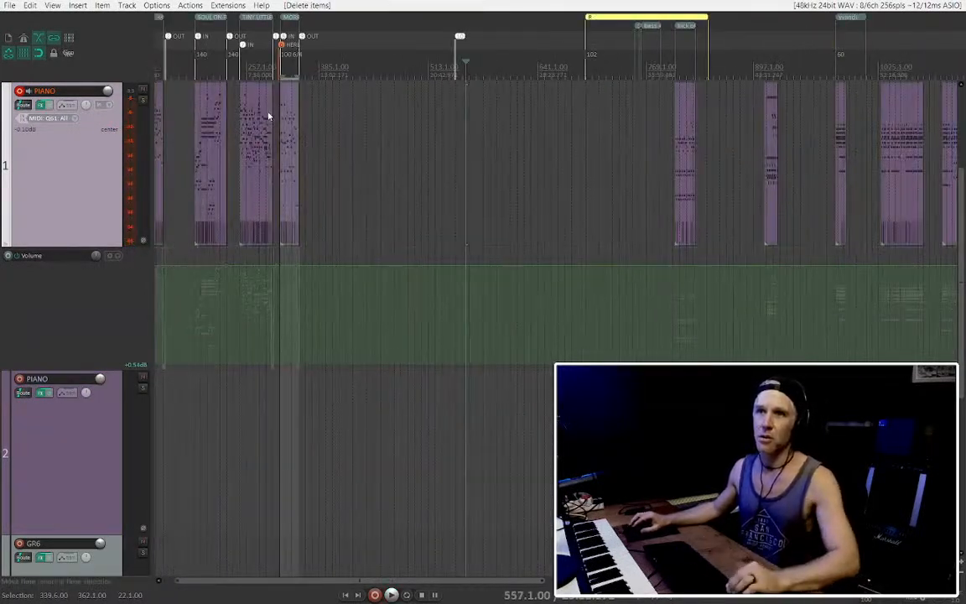
pyautogui.scroll(3, 277, 99)
pyautogui.scroll(-3, 289, 97)
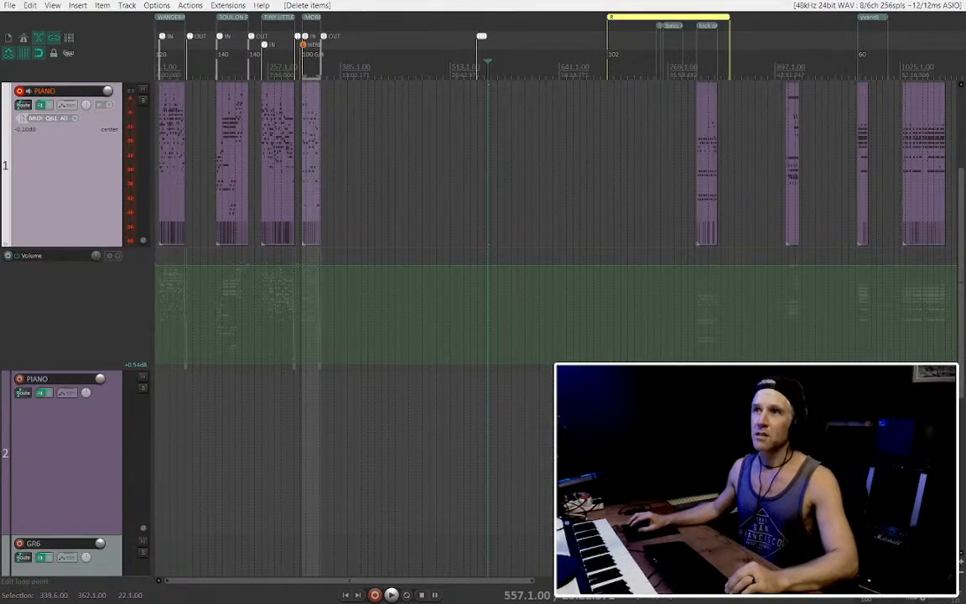
pyautogui.click(698, 61)
pyautogui.scroll(-6, 591, 170)
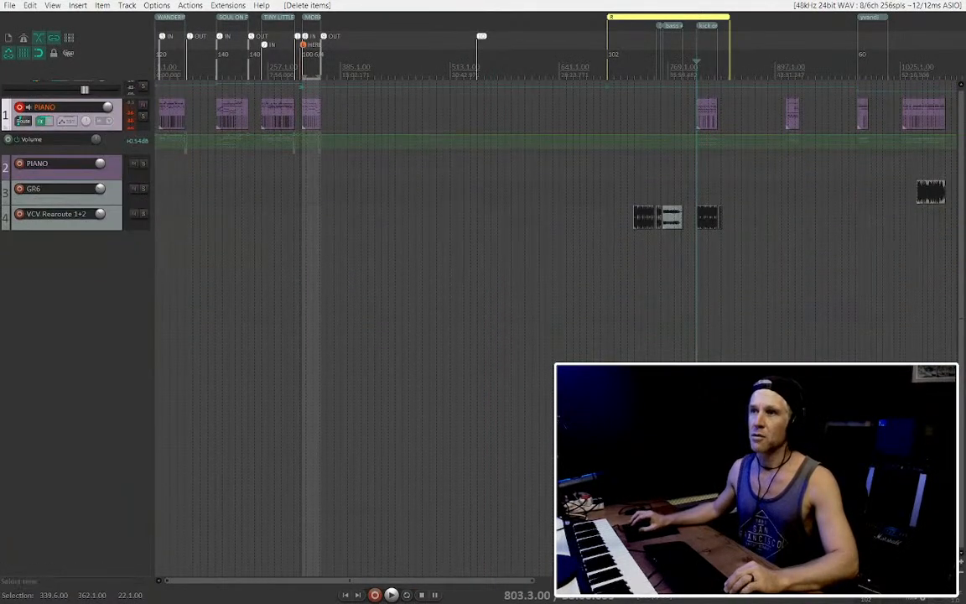
pyautogui.scroll(6, 664, 168)
pyautogui.scroll(-5, 653, 152)
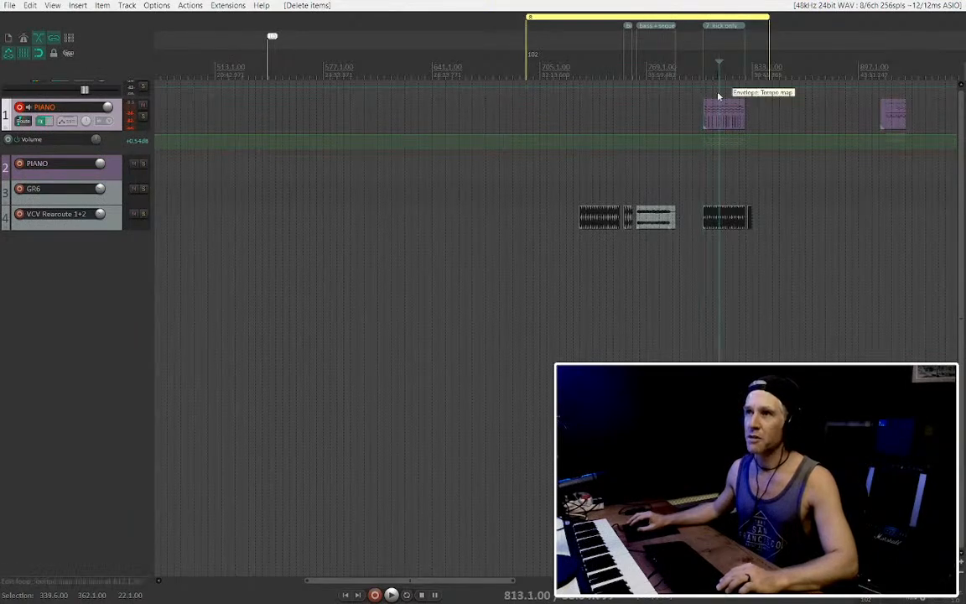
pyautogui.scroll(4, 725, 113)
pyautogui.scroll(2, 732, 192)
# Select the VCV Rearoute 1+2 item in the kick only region and briefly solo its track during playback
pyautogui.click(728, 223)
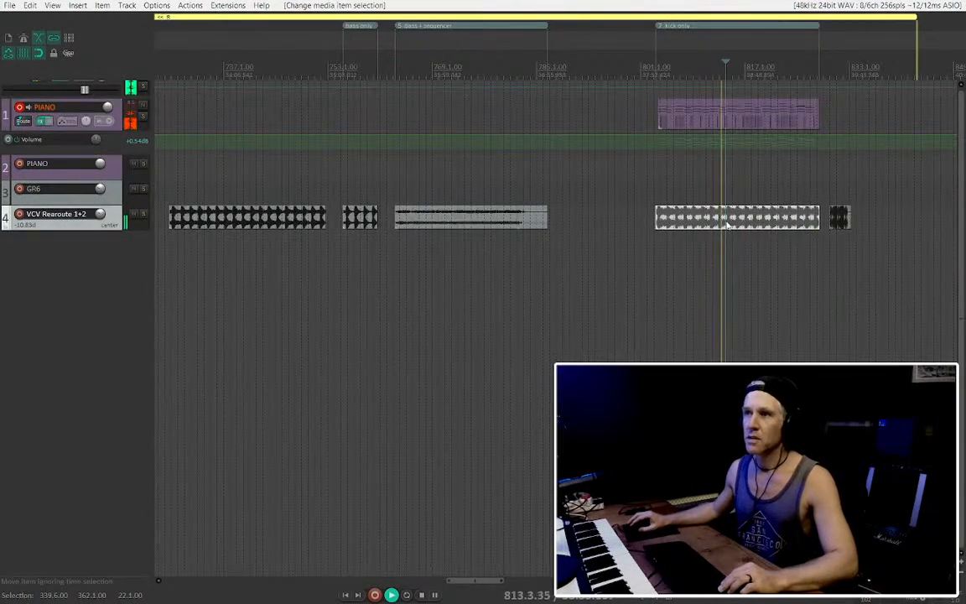
pyautogui.press('F6')
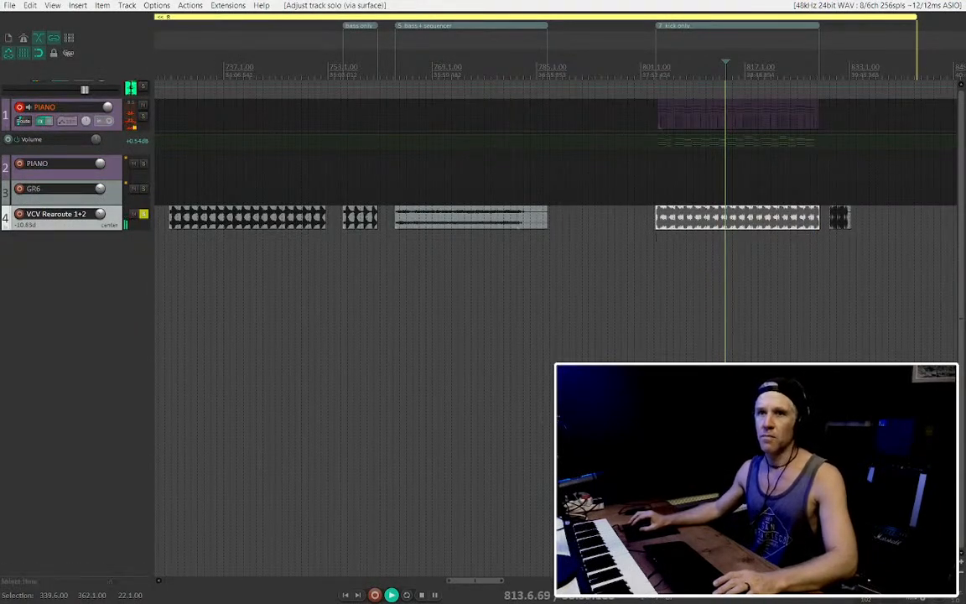
pyautogui.press('F6')
# Look over the project's Volume automation and hide the Volume envelope of the first PIANO track
pyautogui.scroll(-3, 556, 177)
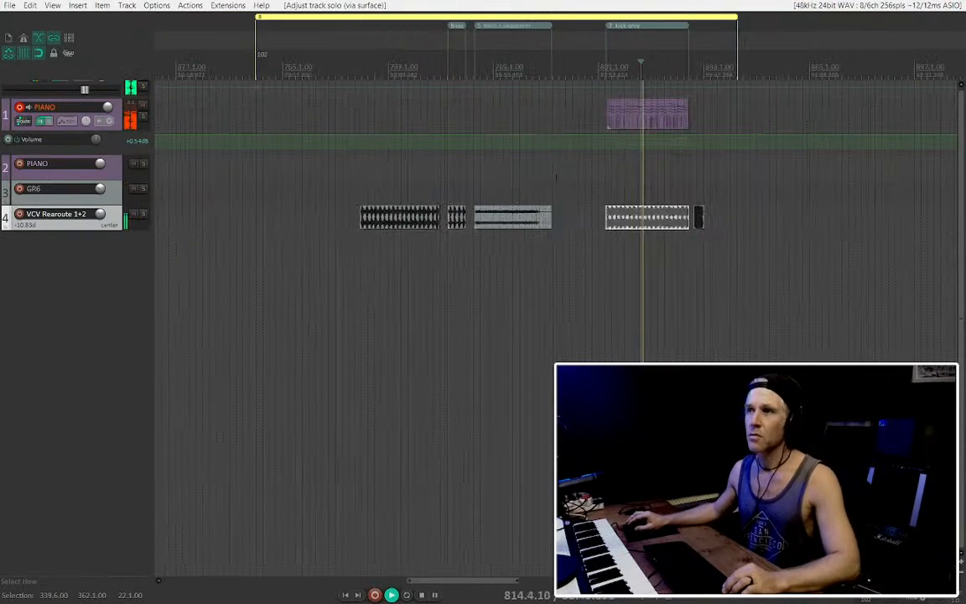
pyautogui.scroll(-4, 644, 123)
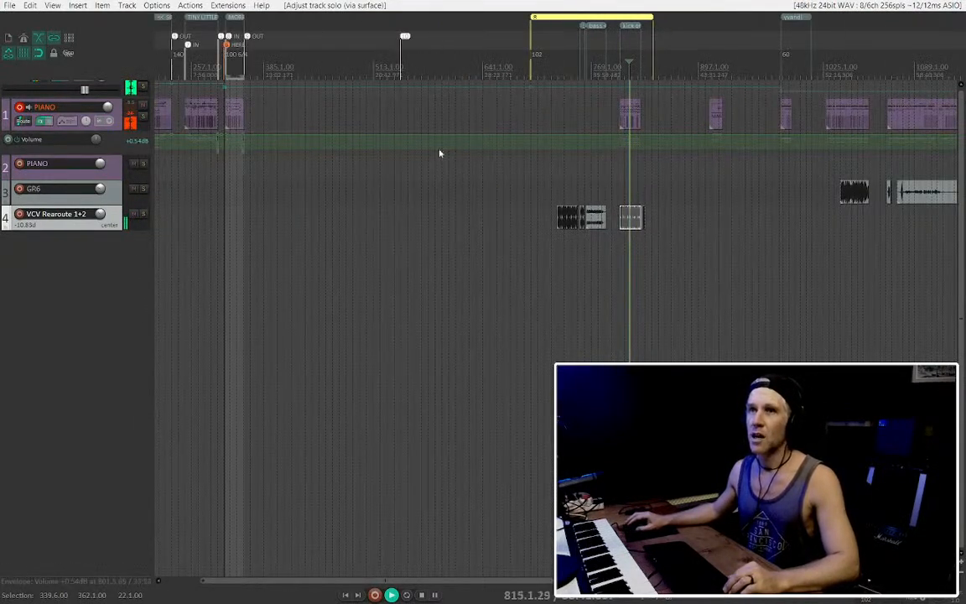
pyautogui.scroll(1, 199, 124)
pyautogui.hscroll(-3, 289, 149)
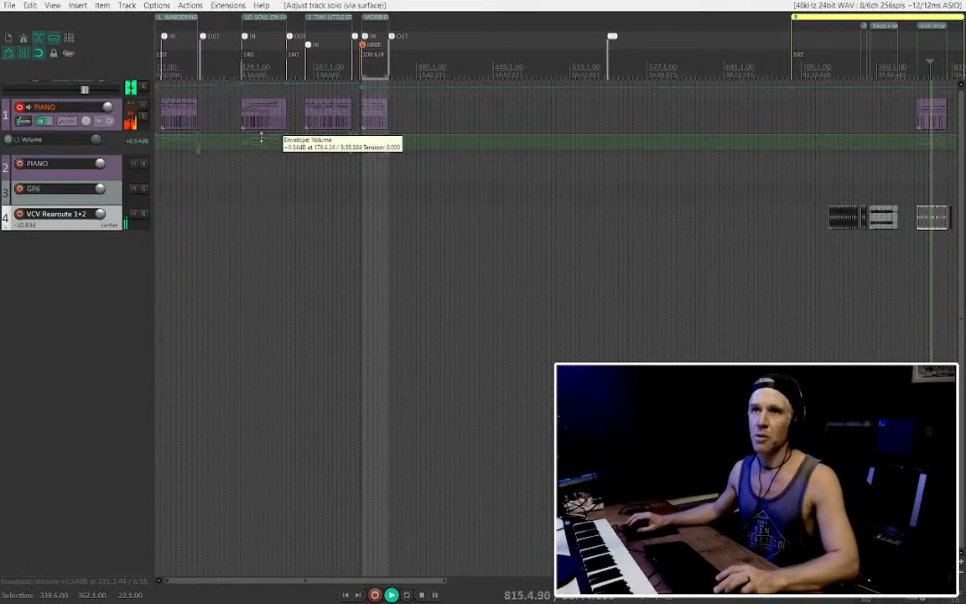
pyautogui.scroll(-1, 268, 149)
pyautogui.scroll(-1, 653, 134)
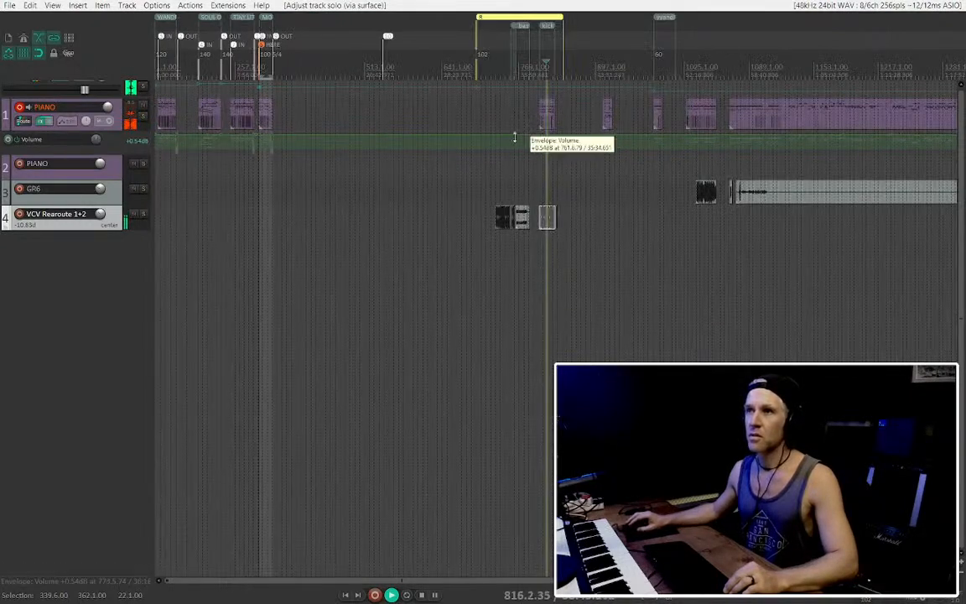
pyautogui.scroll(5, 544, 138)
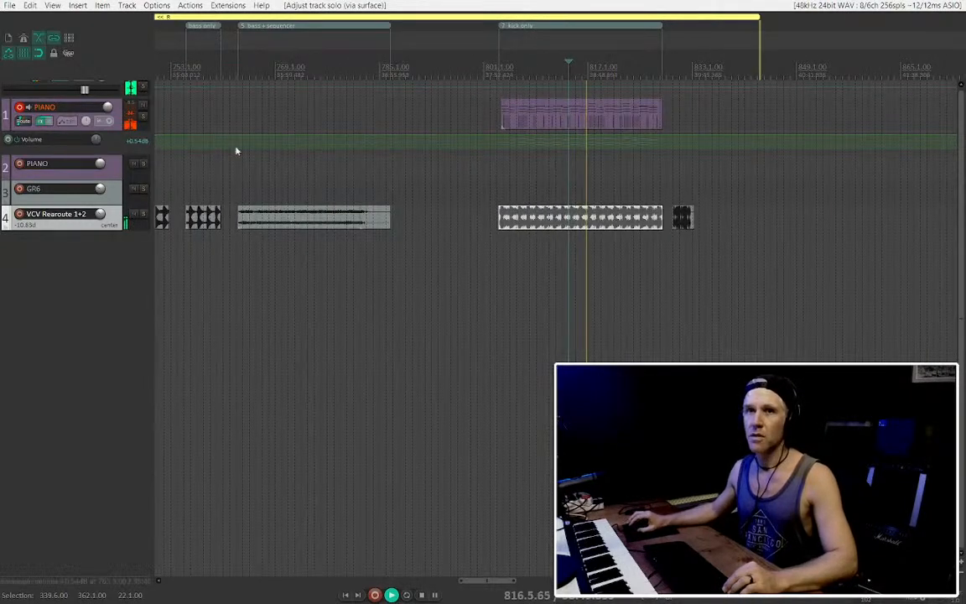
pyautogui.click(113, 126)
pyautogui.press('v')
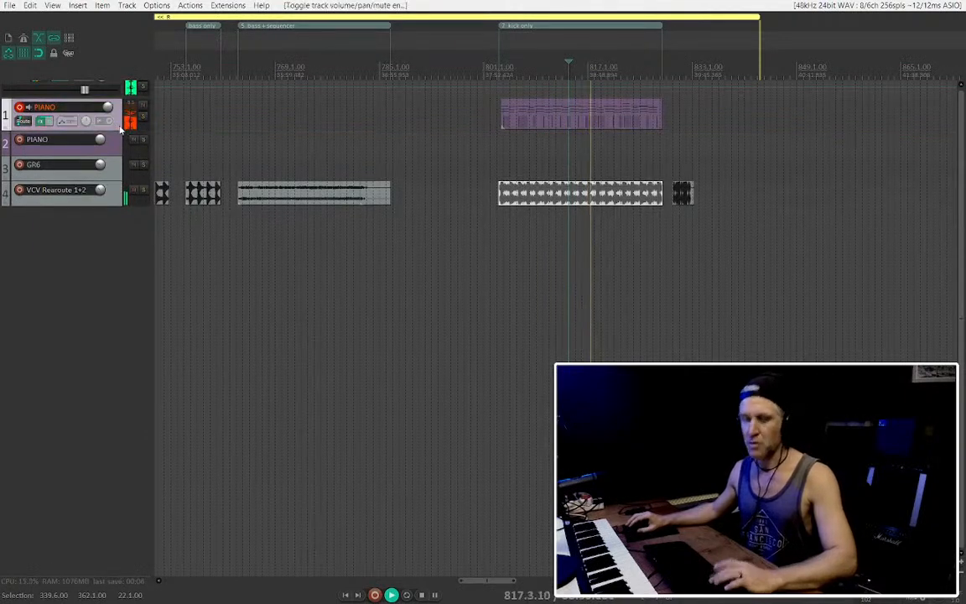
pyautogui.hotkey('ctrl', 'alt', 'm')
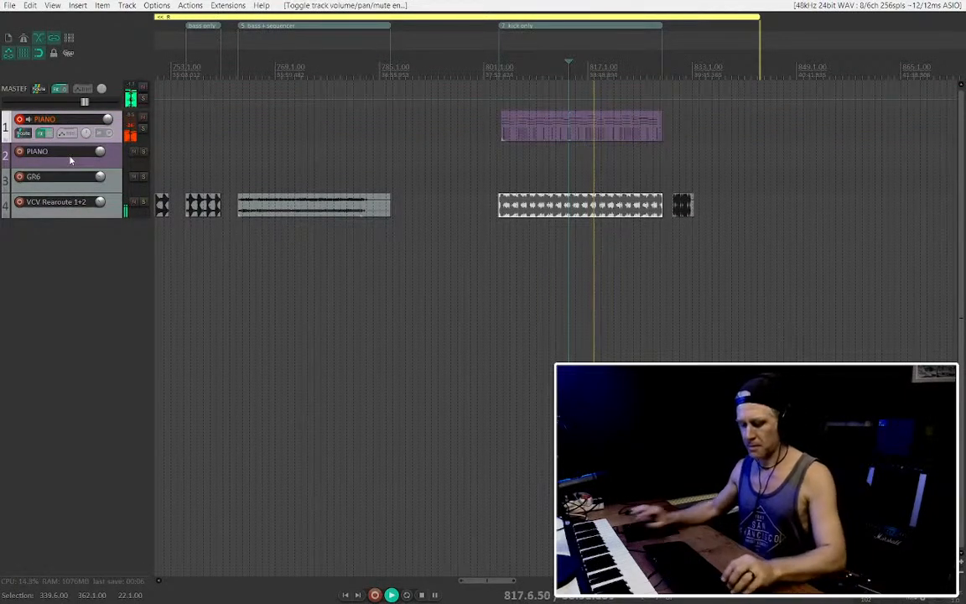
# Hide the master track and play the long piano recording from about bar 1097
pyautogui.hotkey('ctrl', 'alt', 'm')
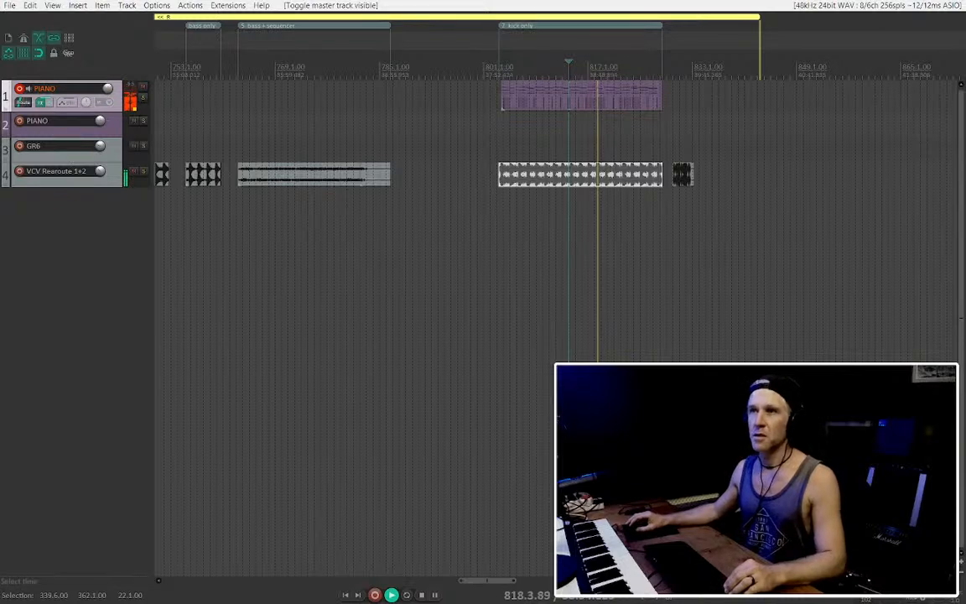
pyautogui.scroll(-2, 507, 251)
pyautogui.scroll(1, 503, 126)
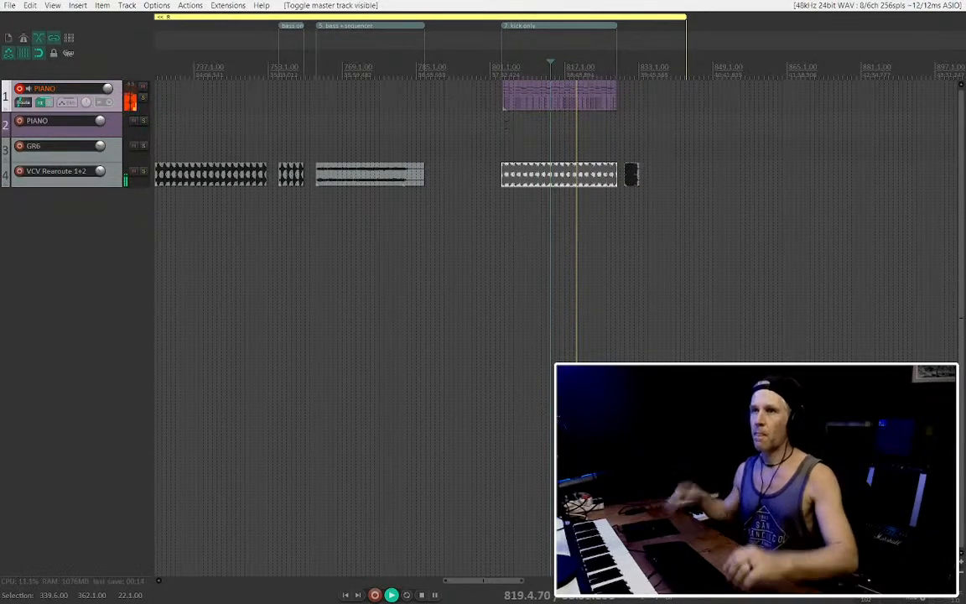
pyautogui.scroll(-5, 556, 139)
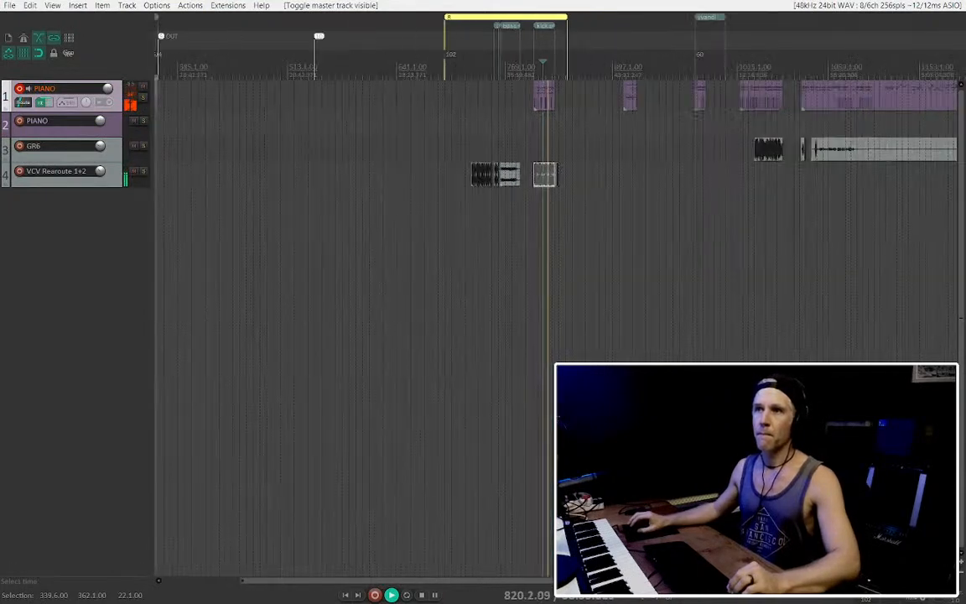
pyautogui.scroll(-1, 635, 104)
pyautogui.scroll(1, 538, 69)
pyautogui.click(581, 70)
pyautogui.click(589, 70)
pyautogui.click(601, 69)
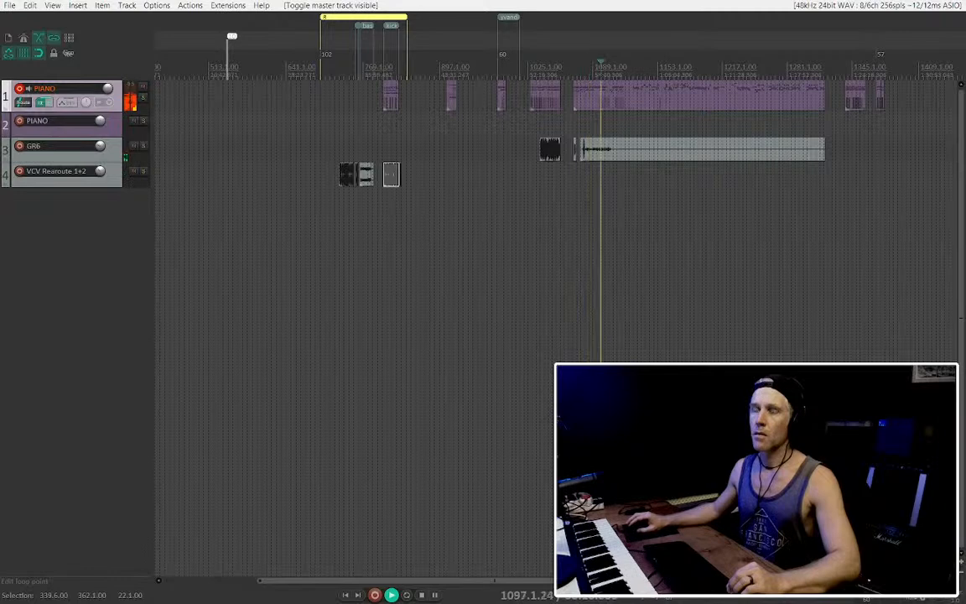
# Audition further spots of the long piano item up to about bar 1177 and trim its start to about bar 1129
pyautogui.scroll(4, 541, 72)
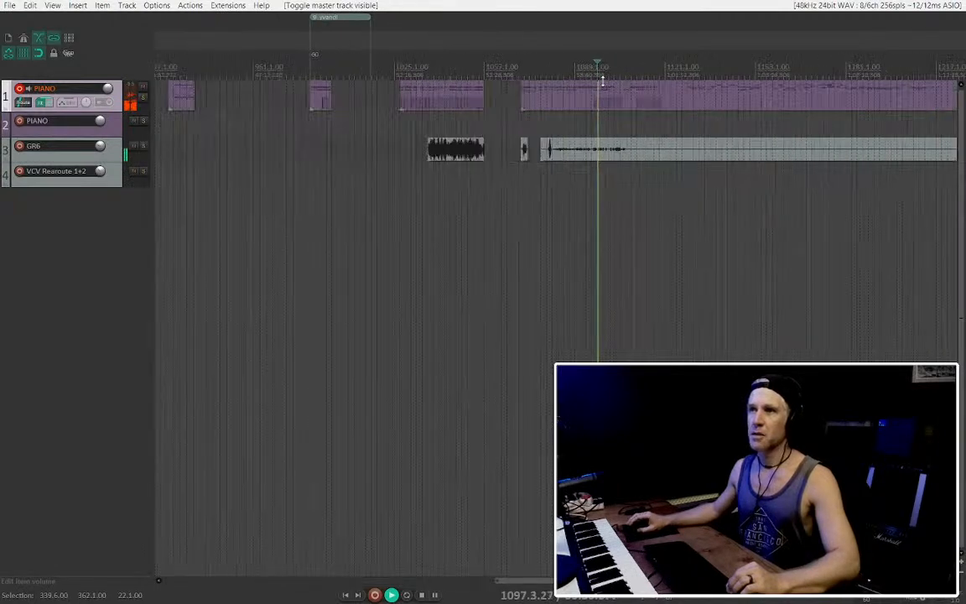
pyautogui.scroll(-3, 542, 72)
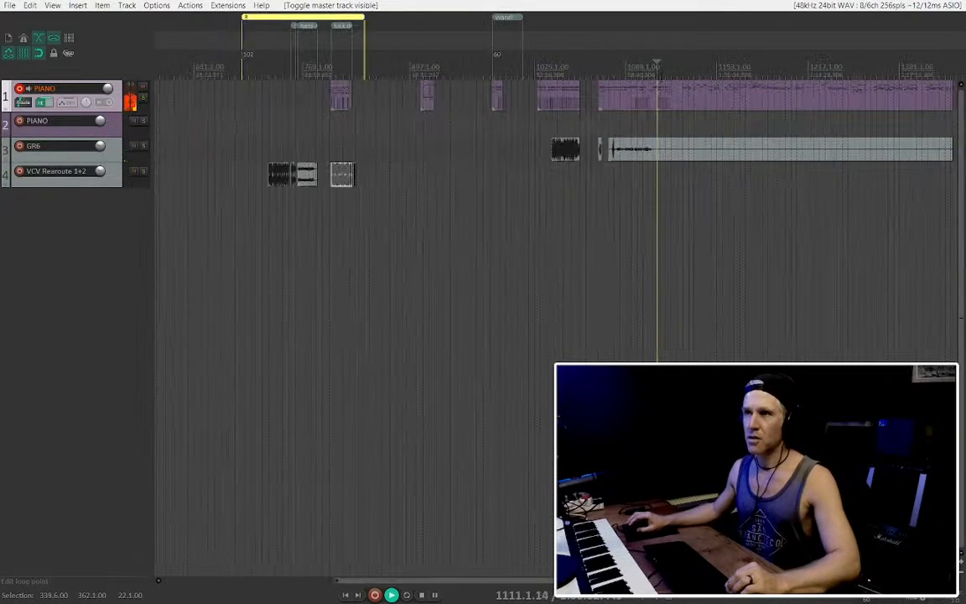
pyautogui.scroll(-2, 541, 72)
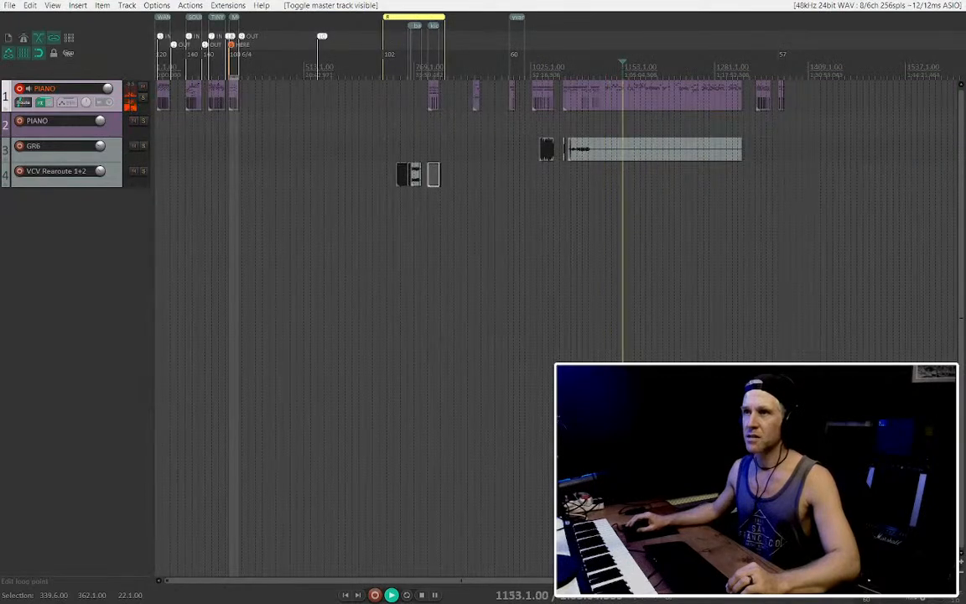
pyautogui.scroll(2, 596, 99)
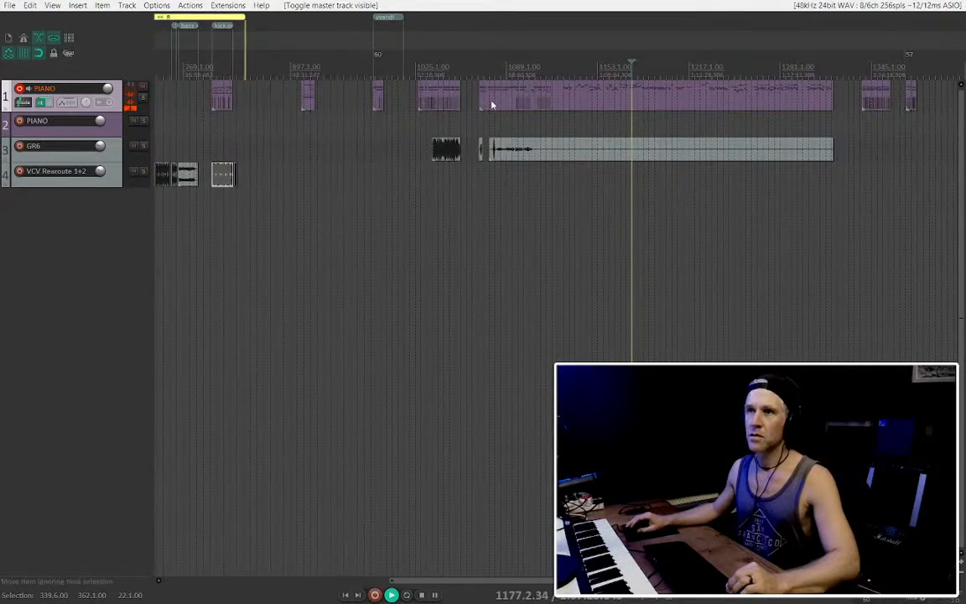
pyautogui.moveTo(481, 101); pyautogui.dragTo(565, 102)
# Select all audio items on the GR6 track and delete them
pyautogui.scroll(-3, 430, 126)
pyautogui.moveTo(453, 149); pyautogui.dragTo(433, 148)
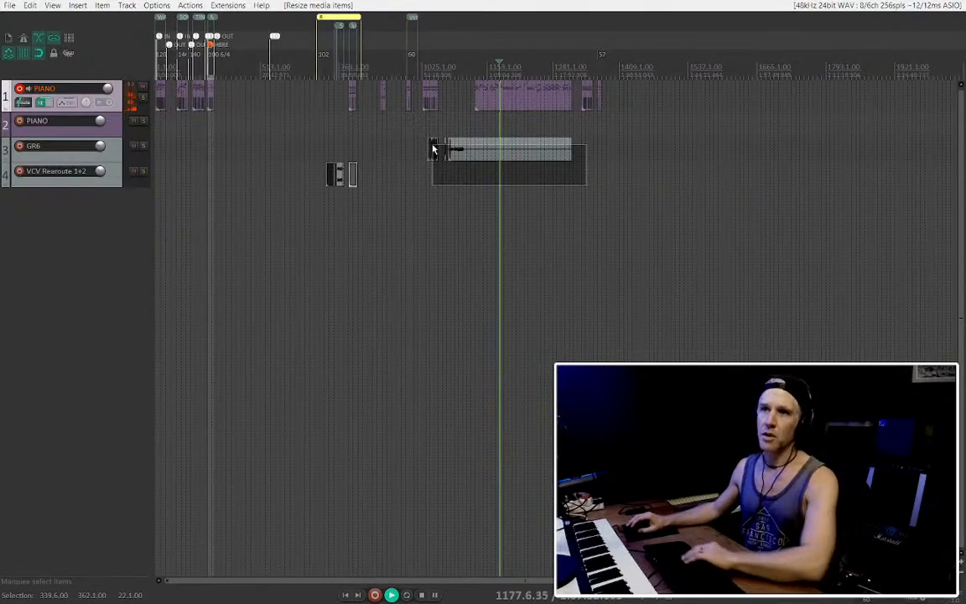
pyautogui.press('Delete')
# Move region 8 with its bass and kick material to just after the last piano item
pyautogui.scroll(1, 335, 167)
pyautogui.scroll(-1, 319, 167)
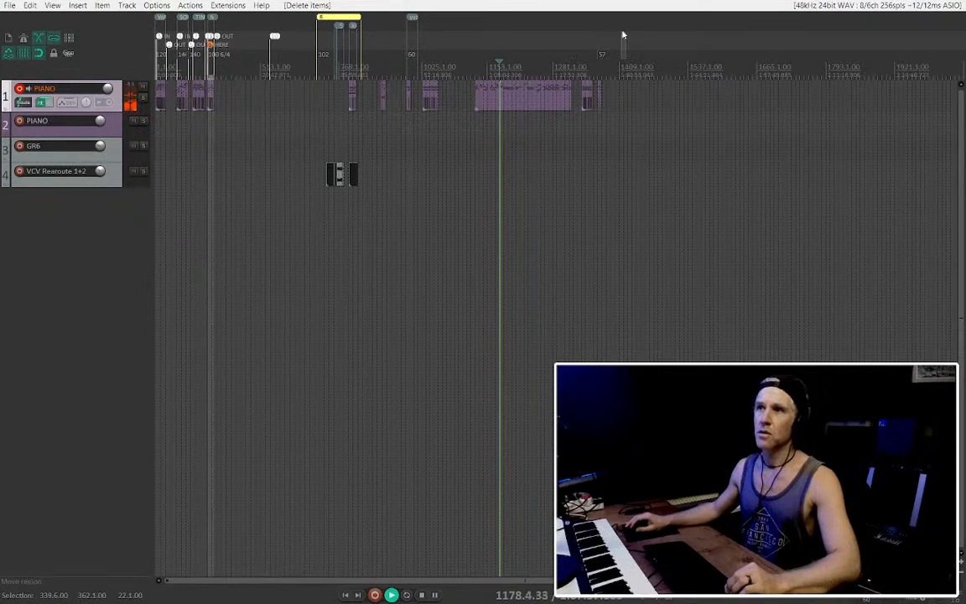
pyautogui.moveTo(622, 36); pyautogui.dragTo(620, 36)
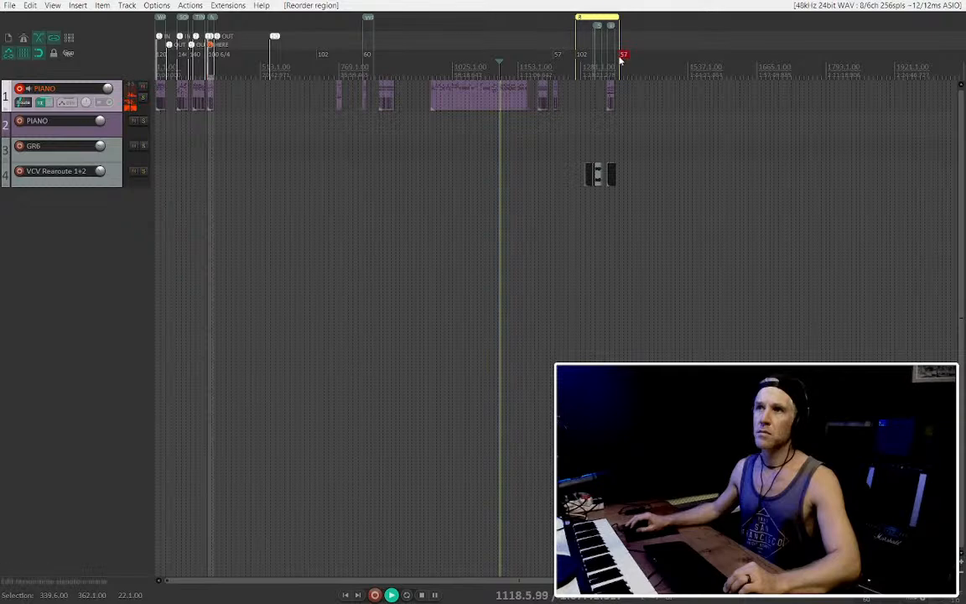
# Remove the 57 tempo marker at the end of region 8 and the earlier leftover 102 and 60 tempo markers
pyautogui.keyDown('alt'); pyautogui.click(623, 56); pyautogui.keyUp('alt')
pyautogui.scroll(2, 560, 65)
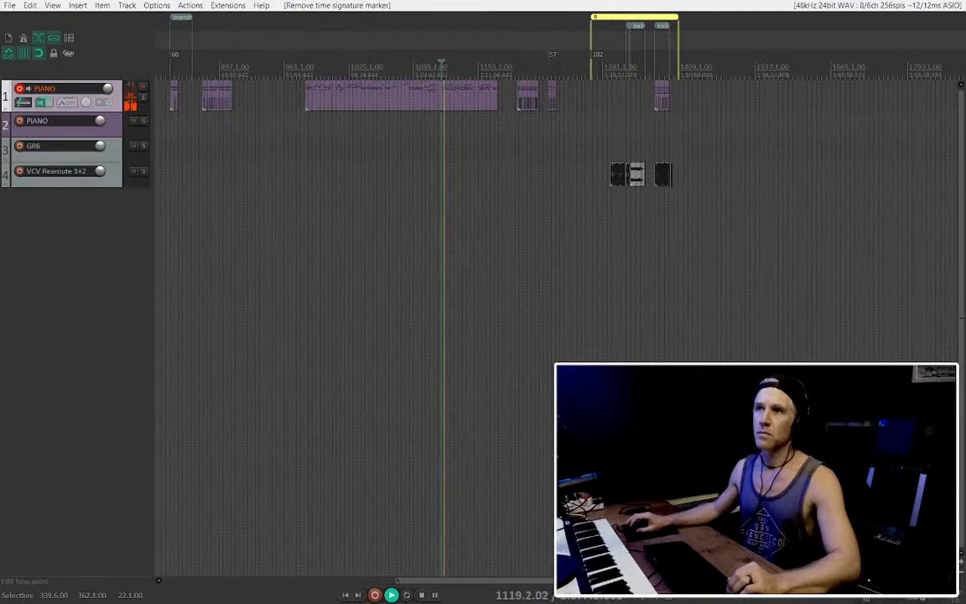
pyautogui.moveTo(232, 108); pyautogui.dragTo(433, 108)
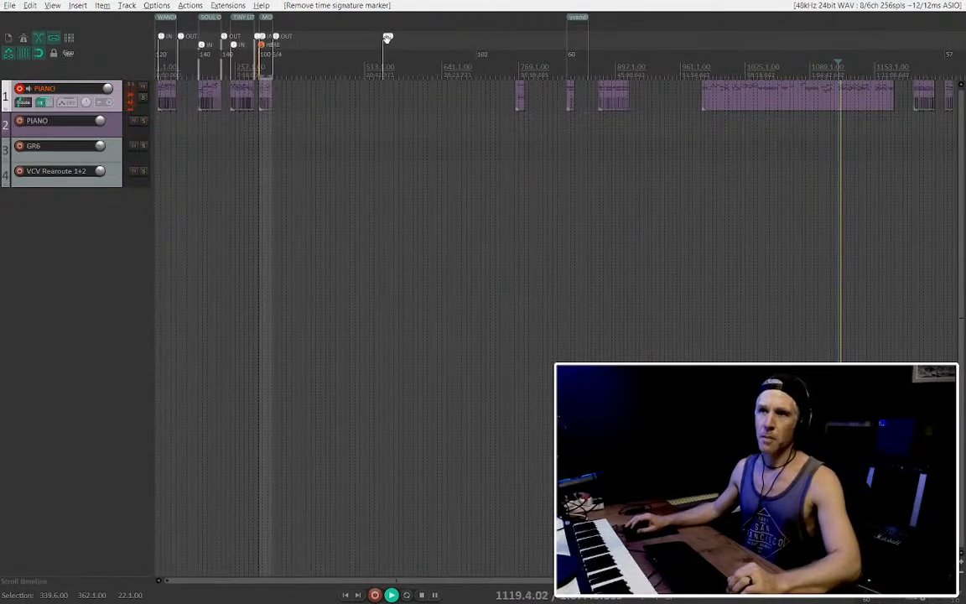
pyautogui.keyDown('alt'); pyautogui.click(484, 56); pyautogui.keyUp('alt')
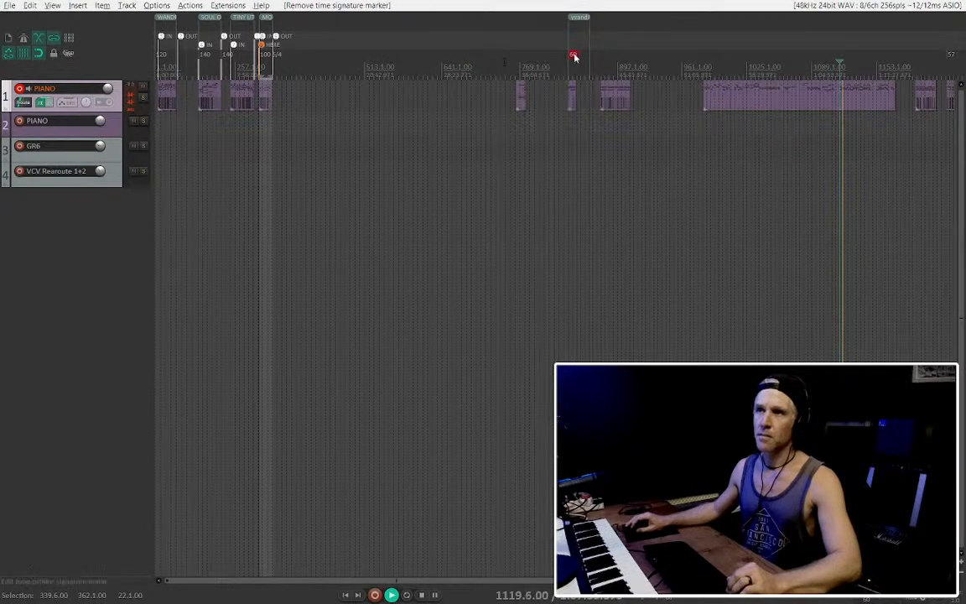
pyautogui.scroll(-2, 574, 56)
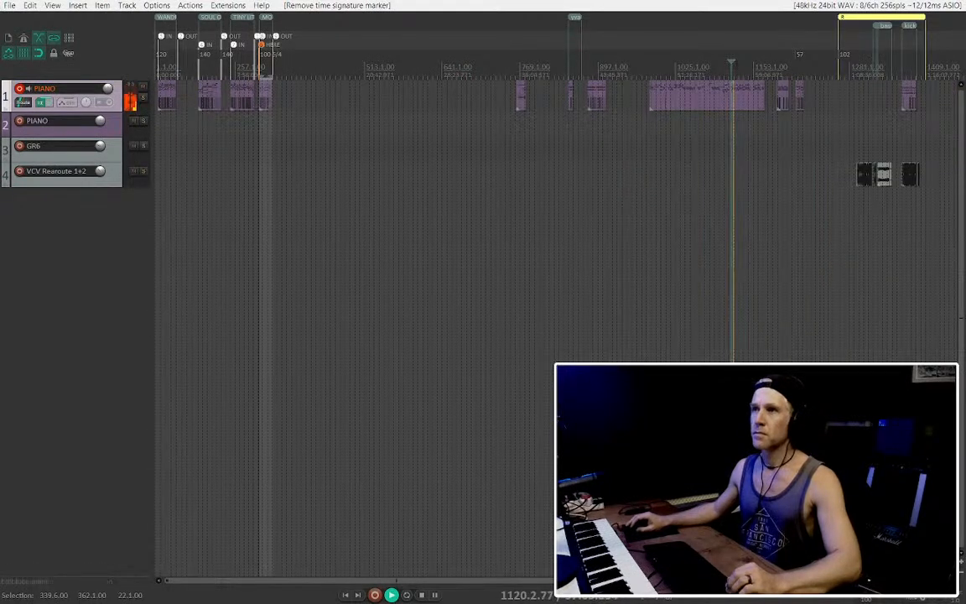
# Play the long piano item from about bar 1129, look over its notes and delete the item
pyautogui.scroll(2, 693, 87)
pyautogui.scroll(4, 783, 97)
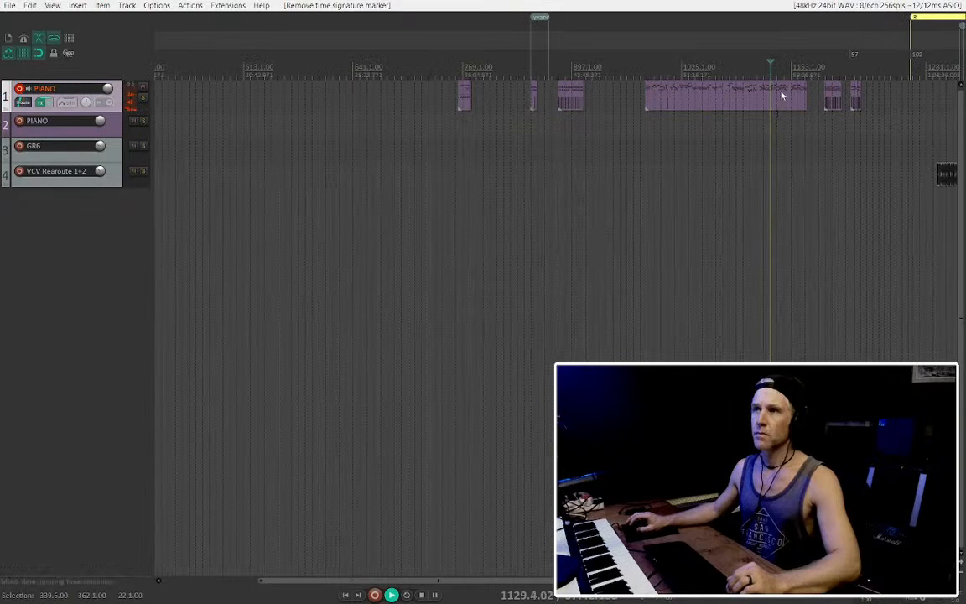
pyautogui.click(774, 100)
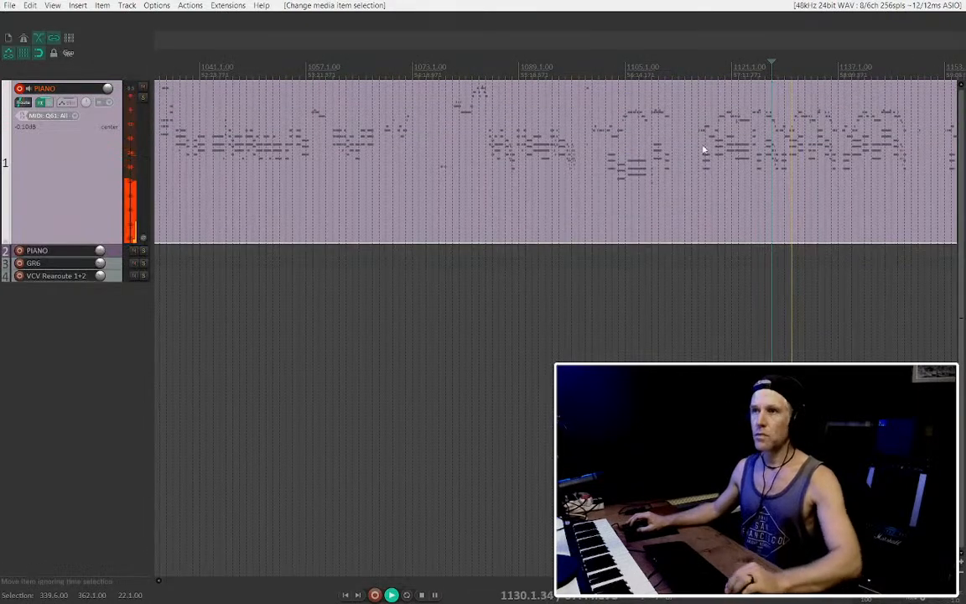
pyautogui.scroll(-6, 695, 148)
pyautogui.scroll(-2, 631, 176)
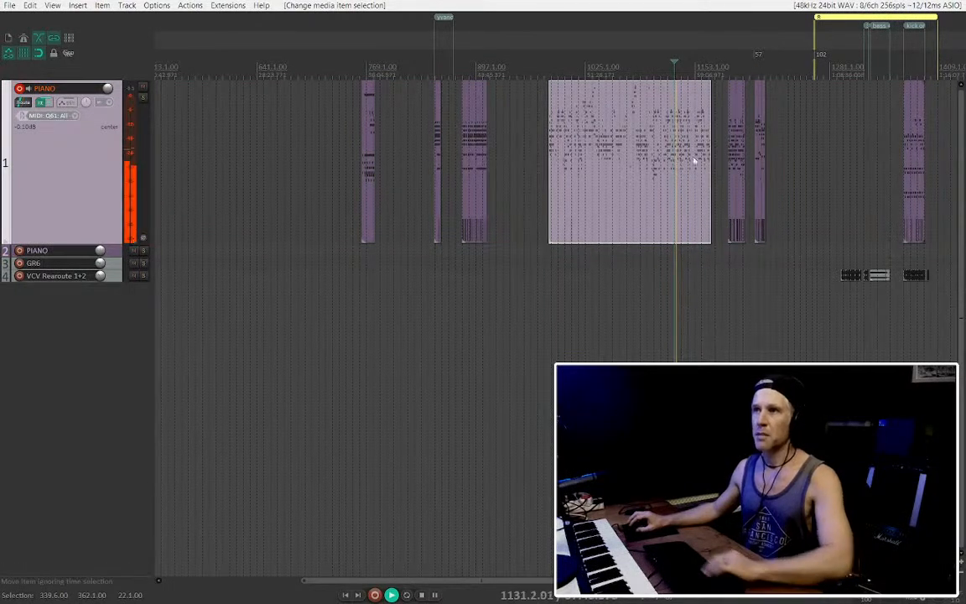
pyautogui.press('Delete')
# Play the short piano item near bar 849 and remove region 9 above it
pyautogui.click(431, 91)
pyautogui.press('space')
pyautogui.scroll(8, 429, 91)
pyautogui.press('space')
pyautogui.scroll(-4, 516, 59)
pyautogui.doubleClick(524, 19)
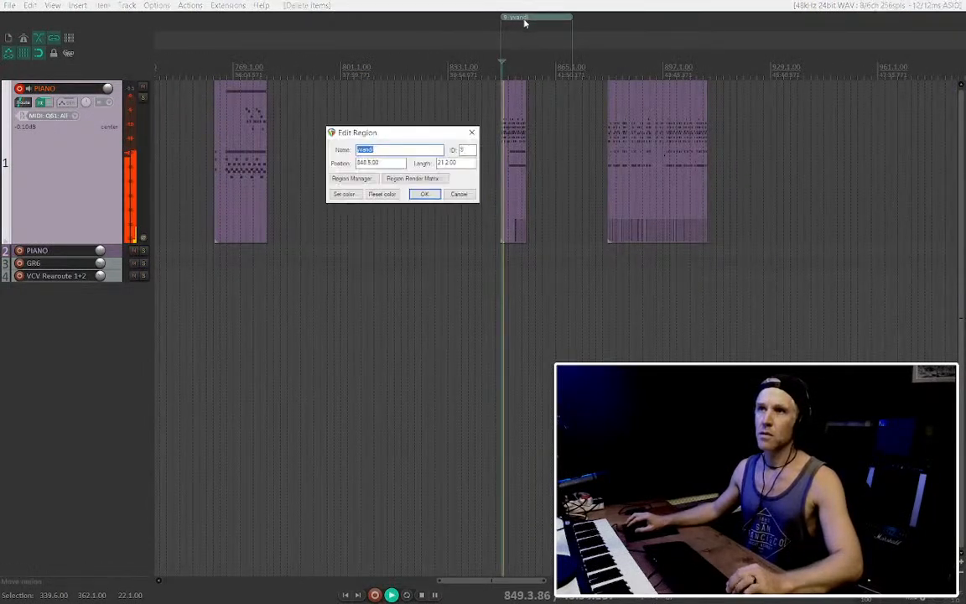
pyautogui.click(457, 194)
pyautogui.keyDown('alt'); pyautogui.click(520, 20); pyautogui.keyUp('alt')
# Play the piano item near bar 769 and trim its start to about bar 767, where the repeated chords begin
pyautogui.scroll(-4, 503, 151)
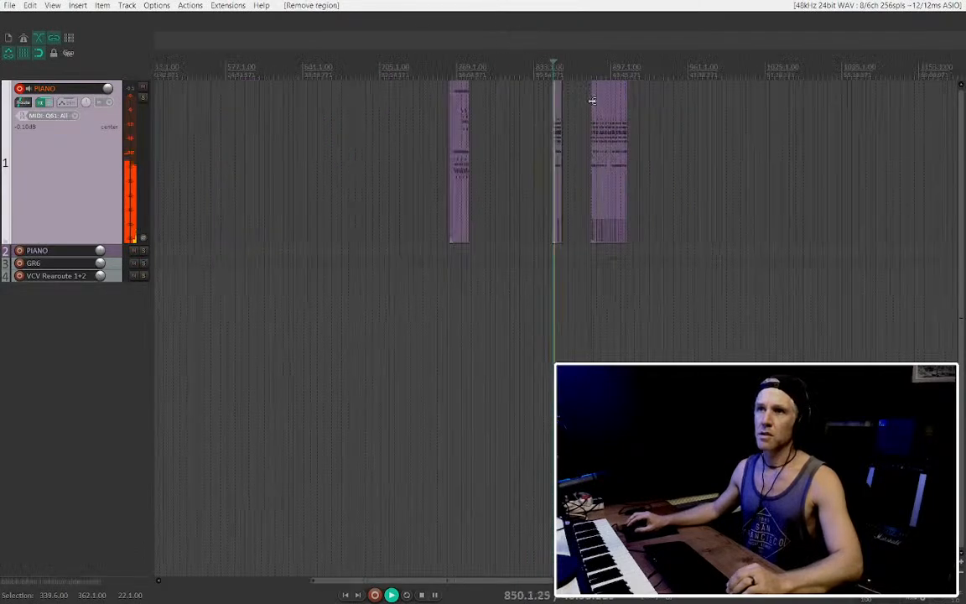
pyautogui.scroll(3, 485, 101)
pyautogui.press('space')
pyautogui.scroll(1, 618, 133)
pyautogui.scroll(-2, 618, 132)
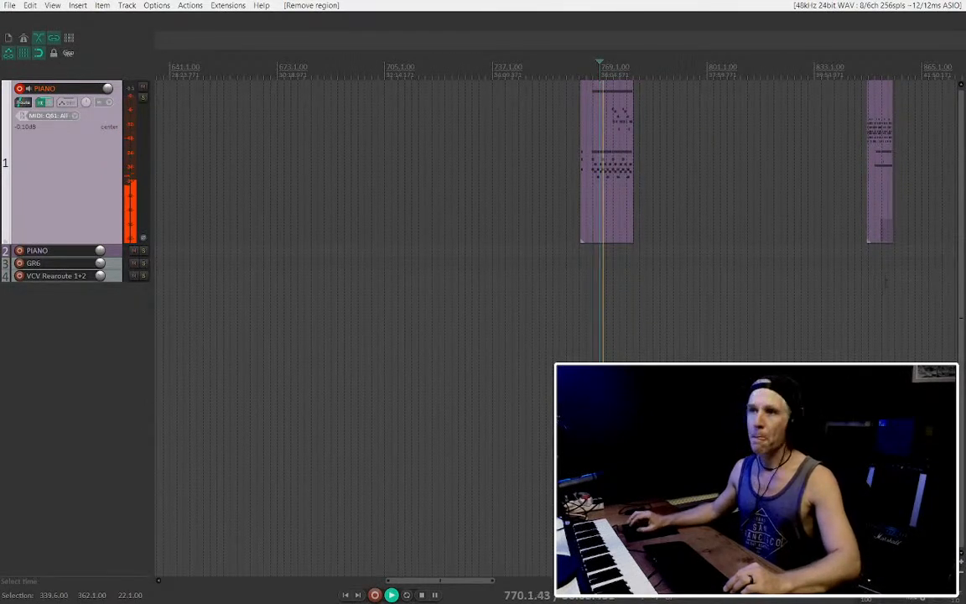
pyautogui.scroll(3, 606, 193)
pyautogui.scroll(1, 479, 173)
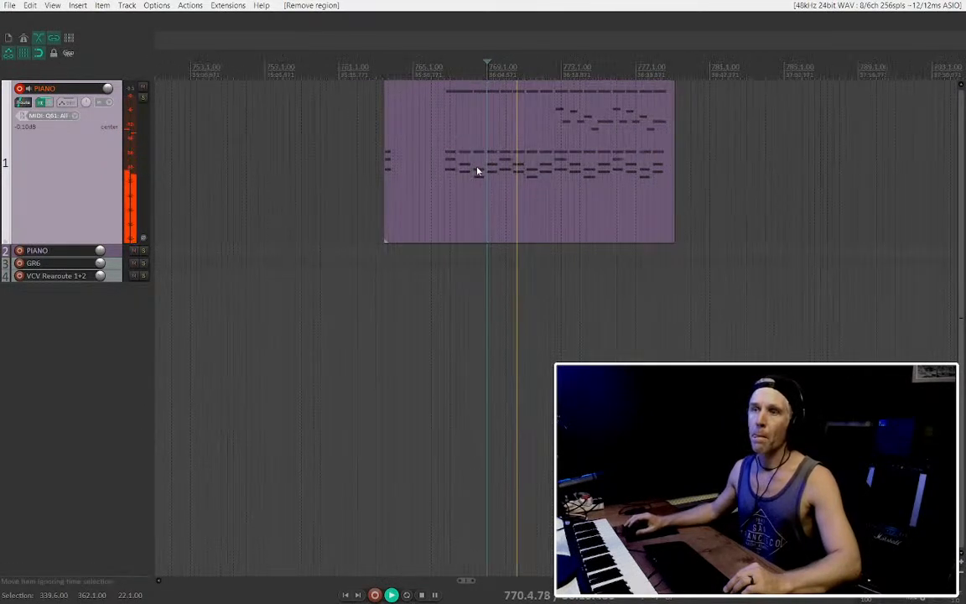
pyautogui.moveTo(386, 161); pyautogui.dragTo(444, 168)
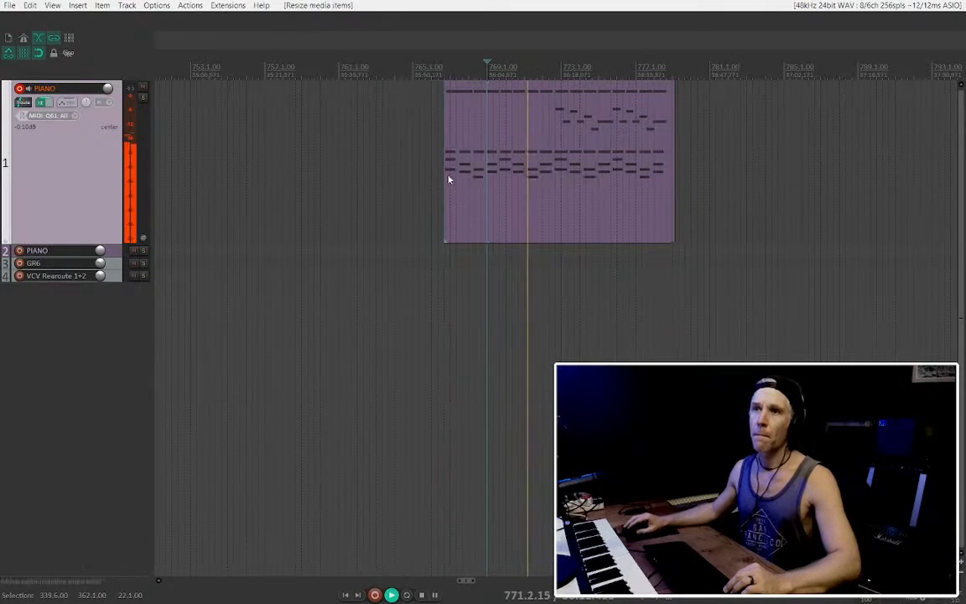
# Move the trimmed piano item to bar 385, after the MORBID FASCINATION region
pyautogui.scroll(-3, 536, 194)
pyautogui.scroll(-4, 536, 195)
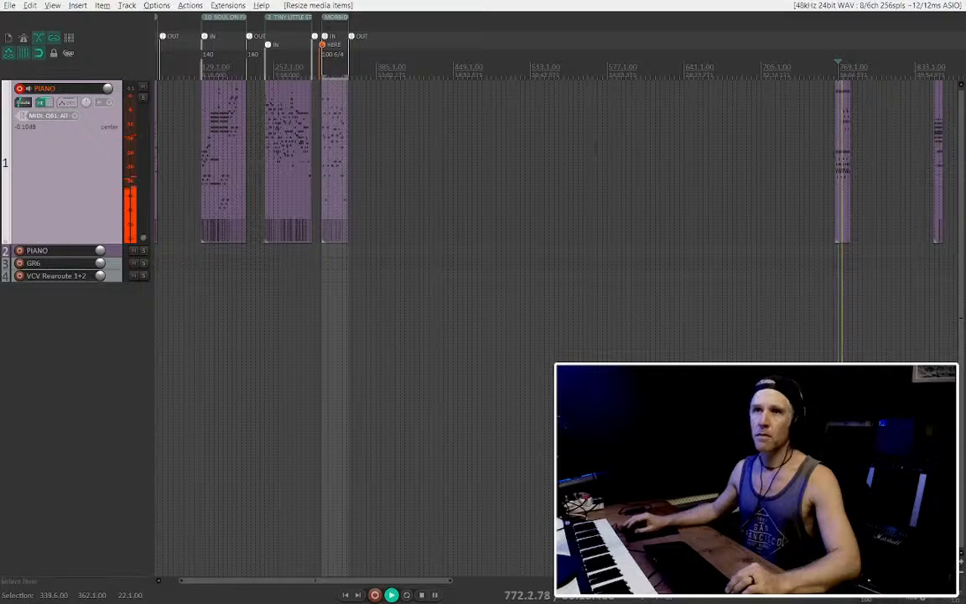
pyautogui.hscroll(-1, 536, 195)
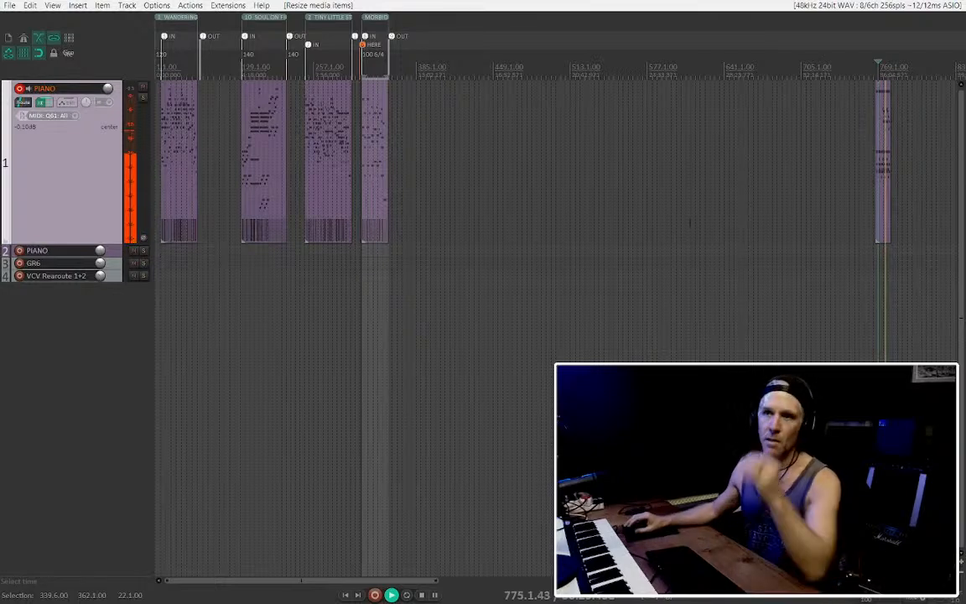
pyautogui.scroll(3, 848, 159)
pyautogui.scroll(-5, 838, 159)
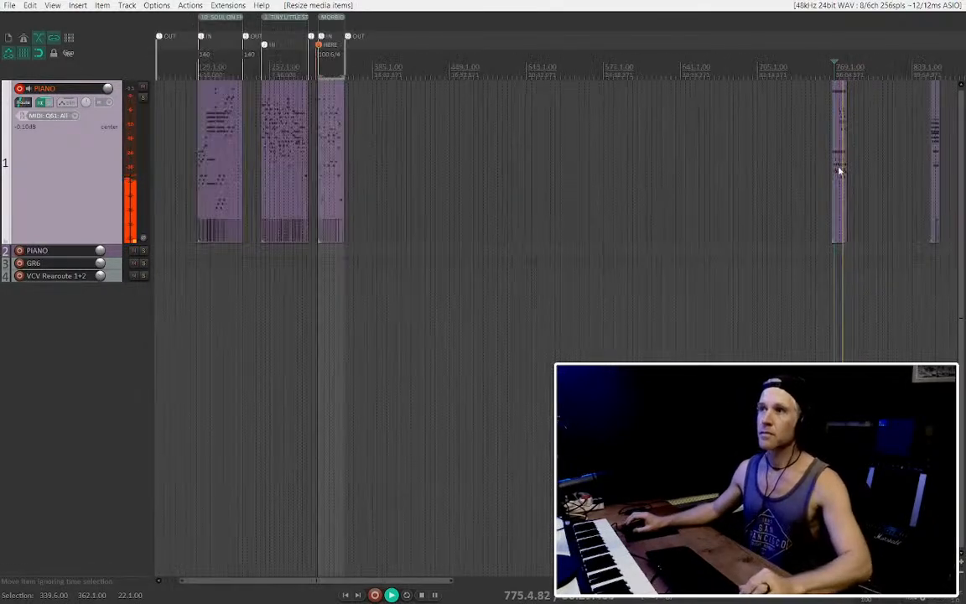
pyautogui.press('space')
pyautogui.moveTo(886, 143); pyautogui.dragTo(424, 134)
# Move the HERE marker to about bar 384, just before the moved piano item
pyautogui.scroll(8, 418, 130)
pyautogui.hscroll(-5, 356, 98)
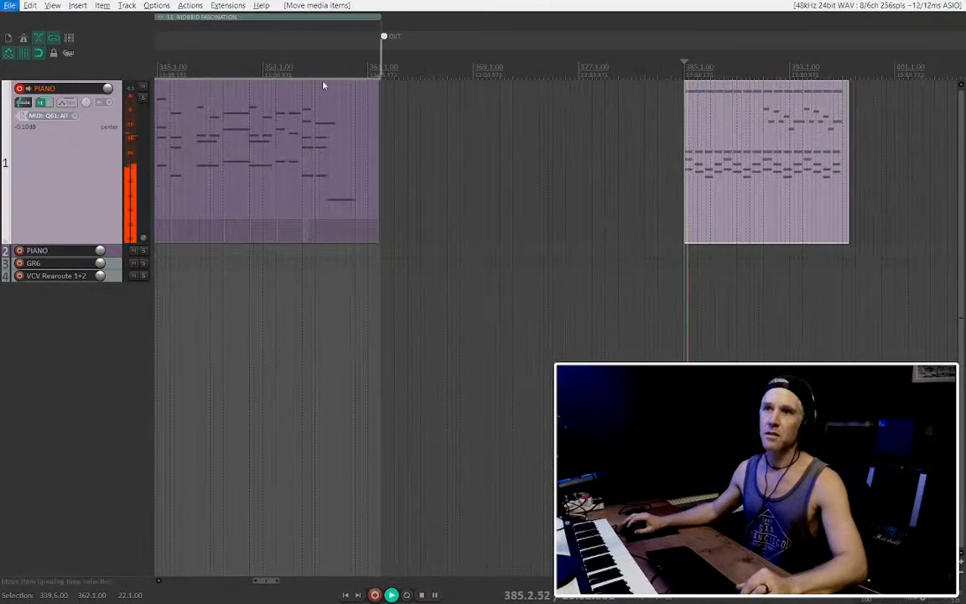
pyautogui.moveTo(270, 36)
pyautogui.mouseDown()
pyautogui.moveTo(554, 33)
pyautogui.moveTo(883, 50)
pyautogui.mouseUp()
pyautogui.scroll(-3, 864, 57)
pyautogui.hscroll(3, 746, 129)
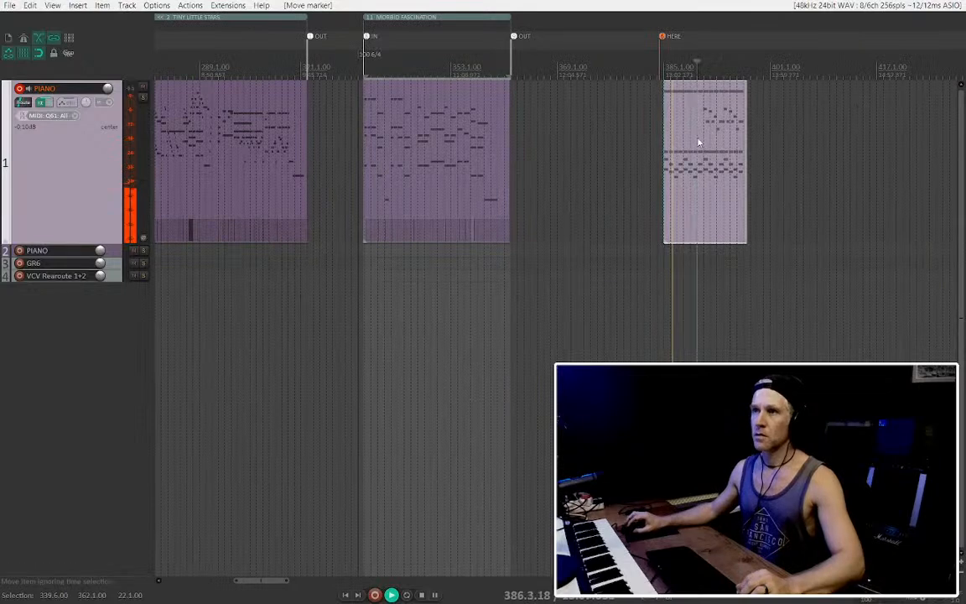
# Play the moved piano item from about bar 387 and choose a further playback point just before bar 391
pyautogui.scroll(5, 690, 147)
pyautogui.hscroll(3, 434, 178)
pyautogui.click(408, 173)
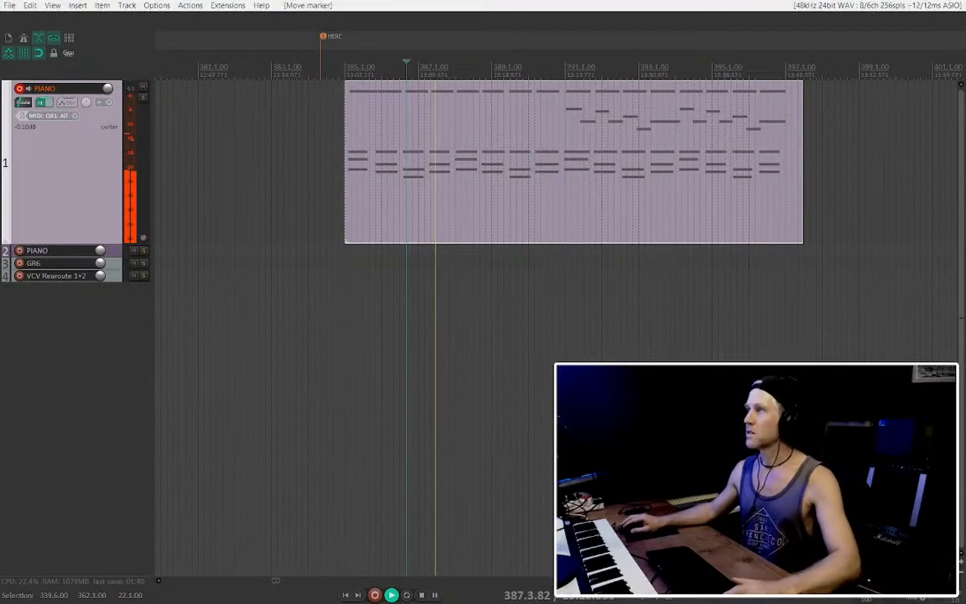
pyautogui.click(569, 159)
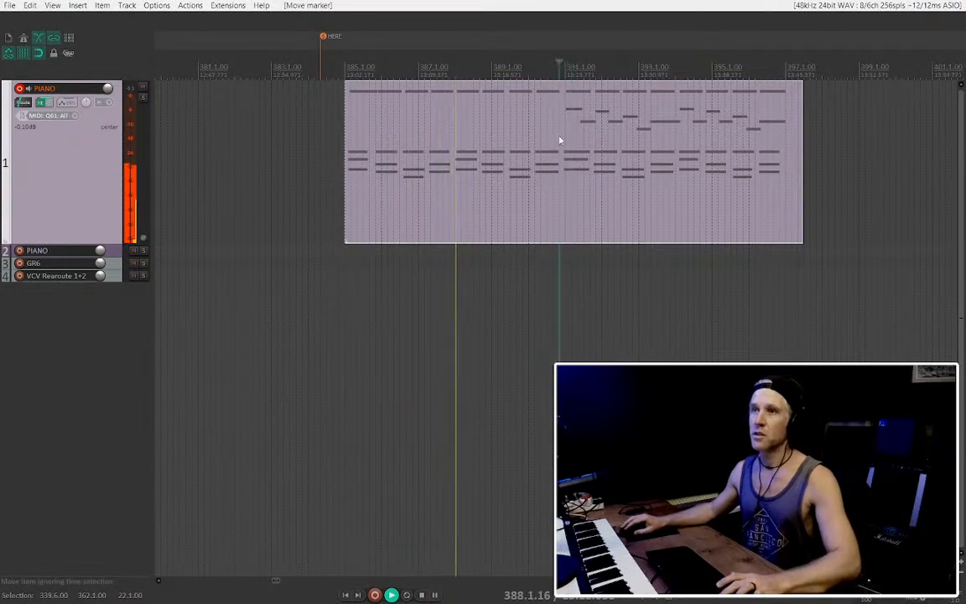
# Open the moved piano item in the MIDI editor and examine the timing of its notes
pyautogui.doubleClick(559, 144)
pyautogui.scroll(4, 111, 145)
pyautogui.scroll(3, 110, 144)
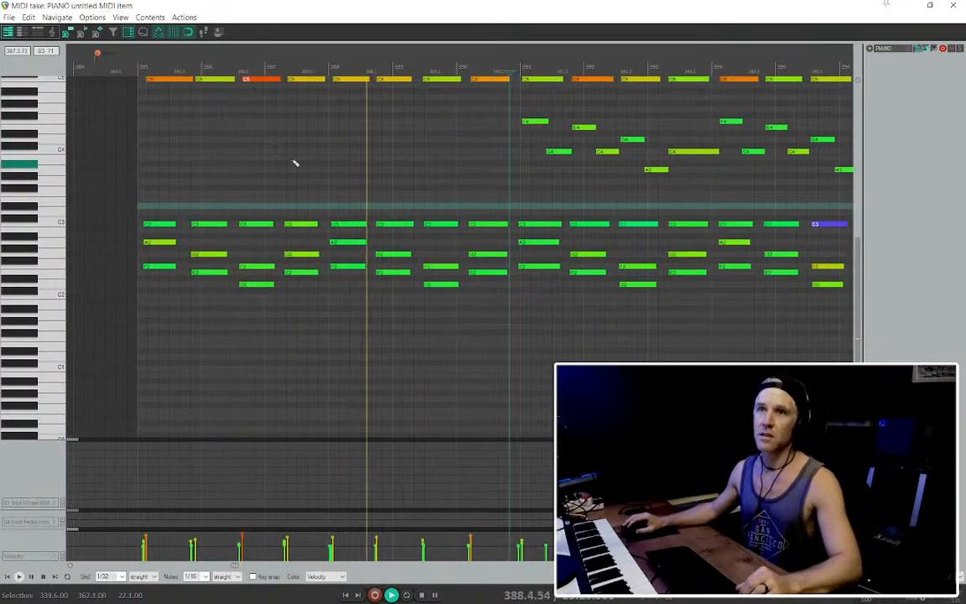
pyautogui.scroll(2, 193, 157)
pyautogui.scroll(3, 141, 132)
pyautogui.scroll(1, 165, 132)
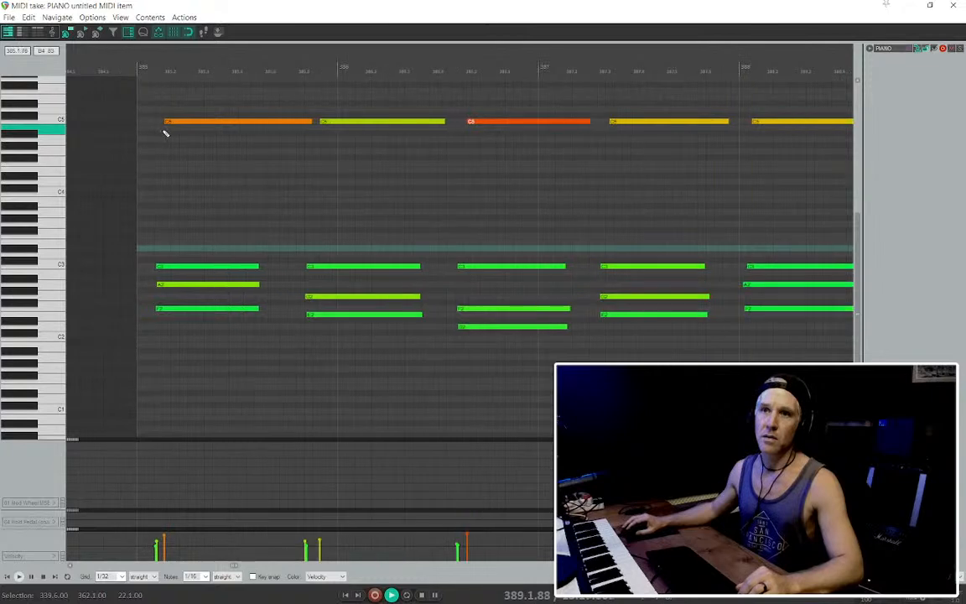
pyautogui.scroll(-5, 188, 155)
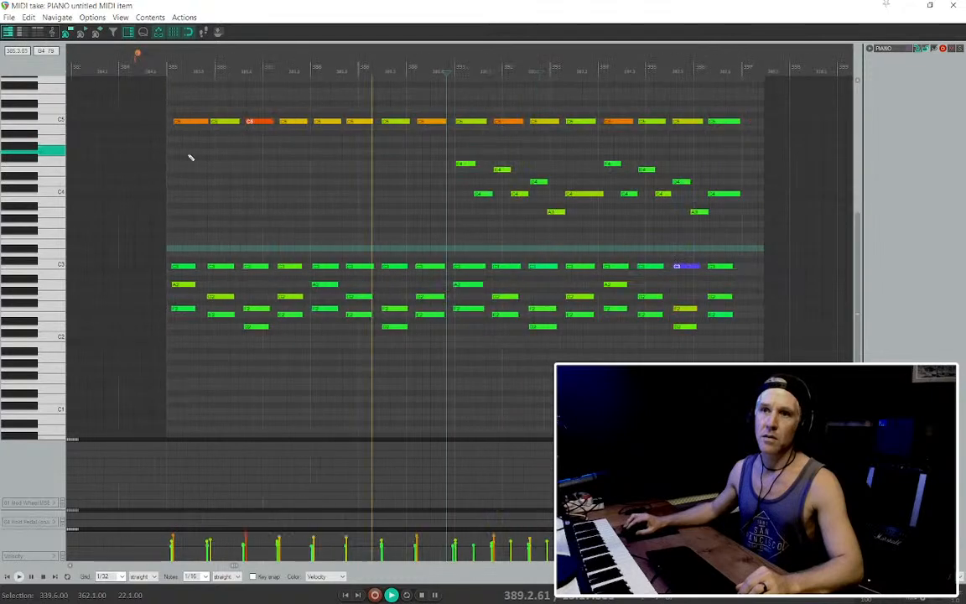
# Quantize all notes of the piano item to a straight 1/4 grid at 84% strength, adjusting position and note end
pyautogui.click(198, 225)
pyautogui.hotkey('ctrl', 'q')
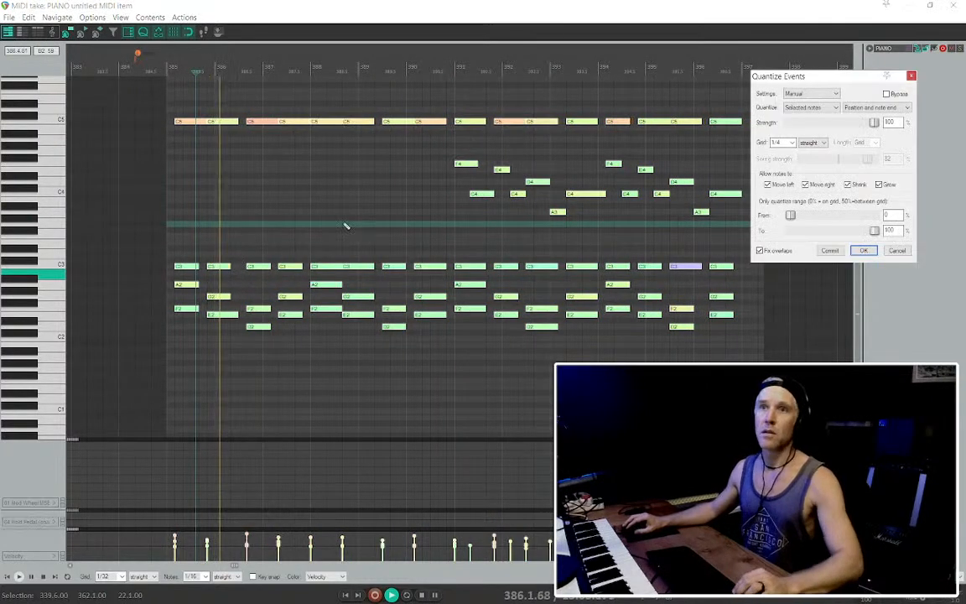
pyautogui.scroll(3, 162, 173)
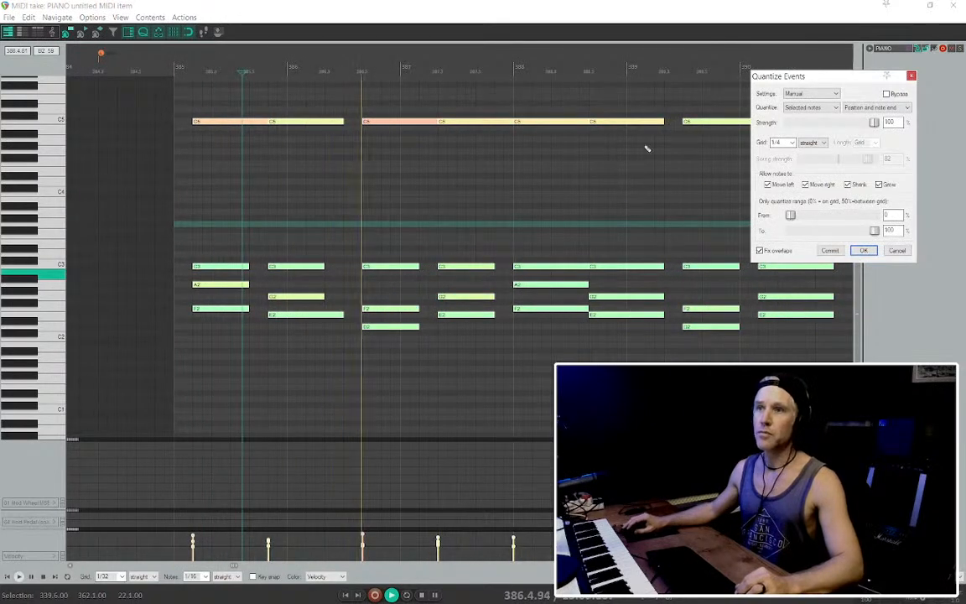
pyautogui.moveTo(874, 122); pyautogui.dragTo(860, 122)
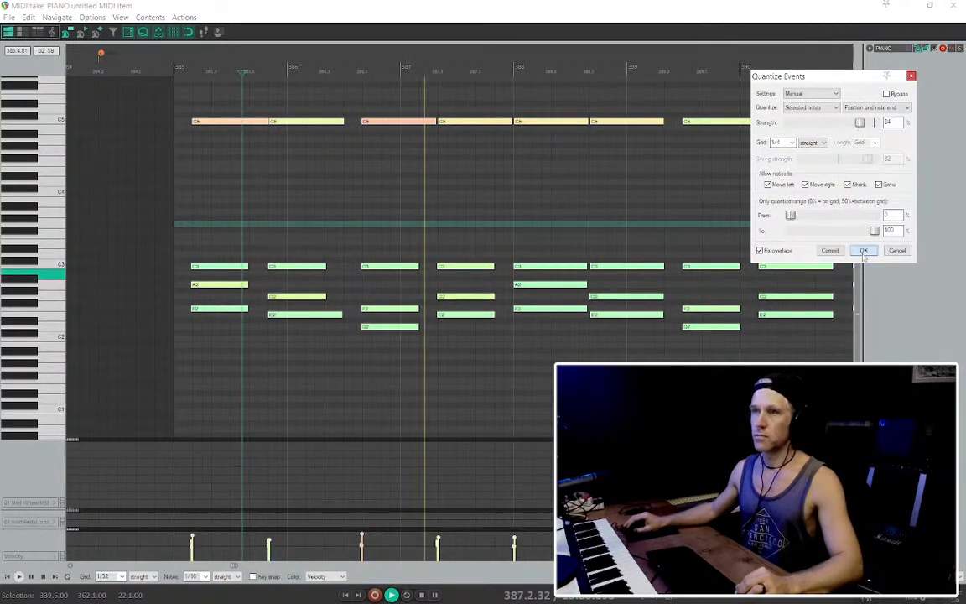
pyautogui.click(863, 251)
# Shift the opening chords before bar 391 to the right in groups, closing the gaps to the chords that follow
pyautogui.scroll(-2, 460, 250)
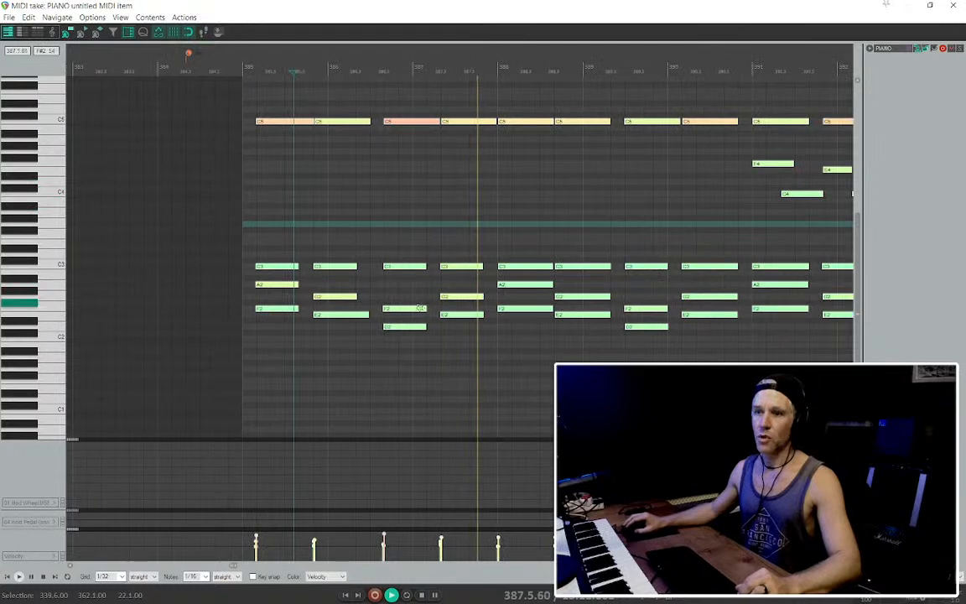
pyautogui.scroll(-2, 424, 302)
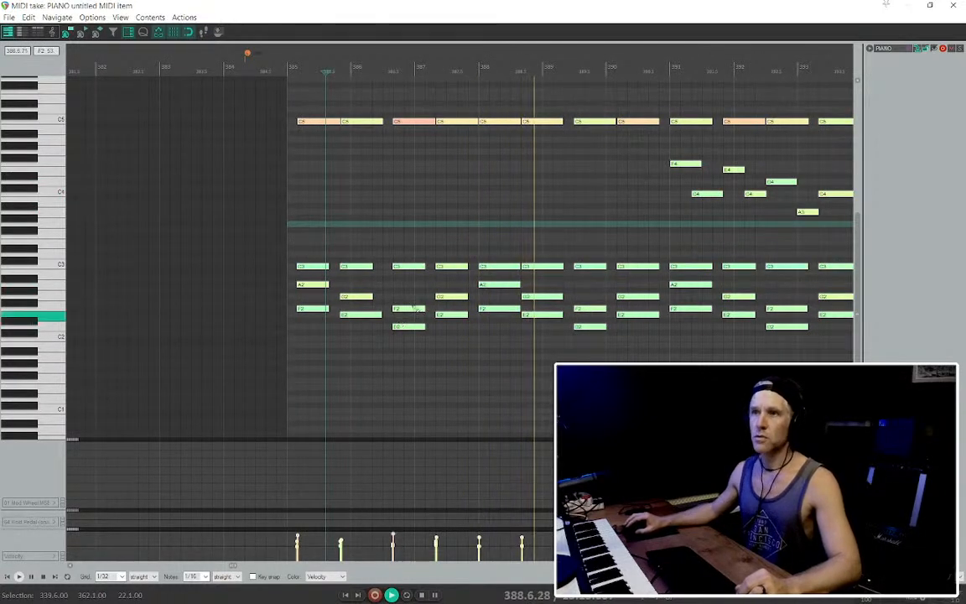
pyautogui.hscroll(2, 265, 234)
pyautogui.scroll(1, 429, 241)
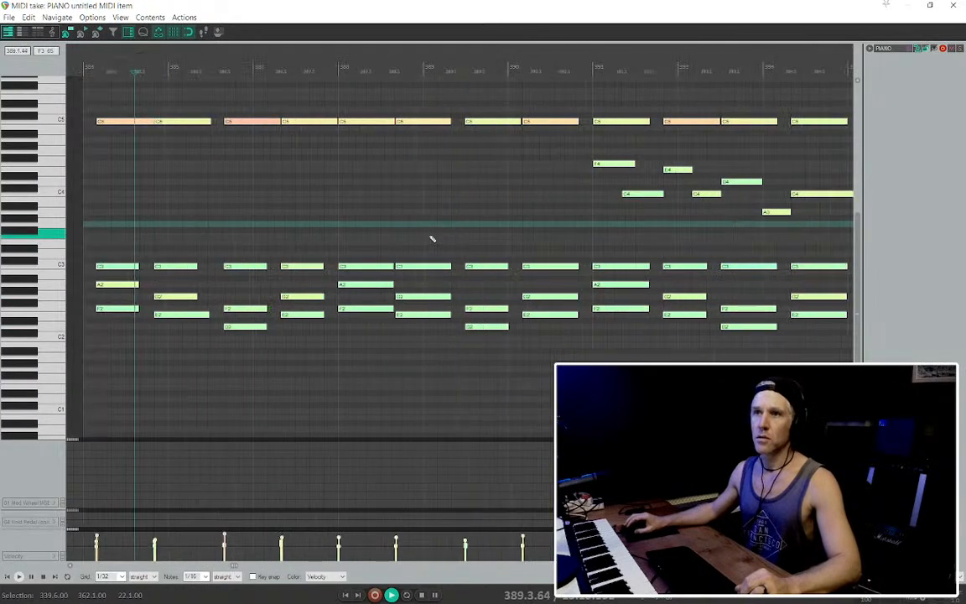
pyautogui.scroll(-1, 437, 227)
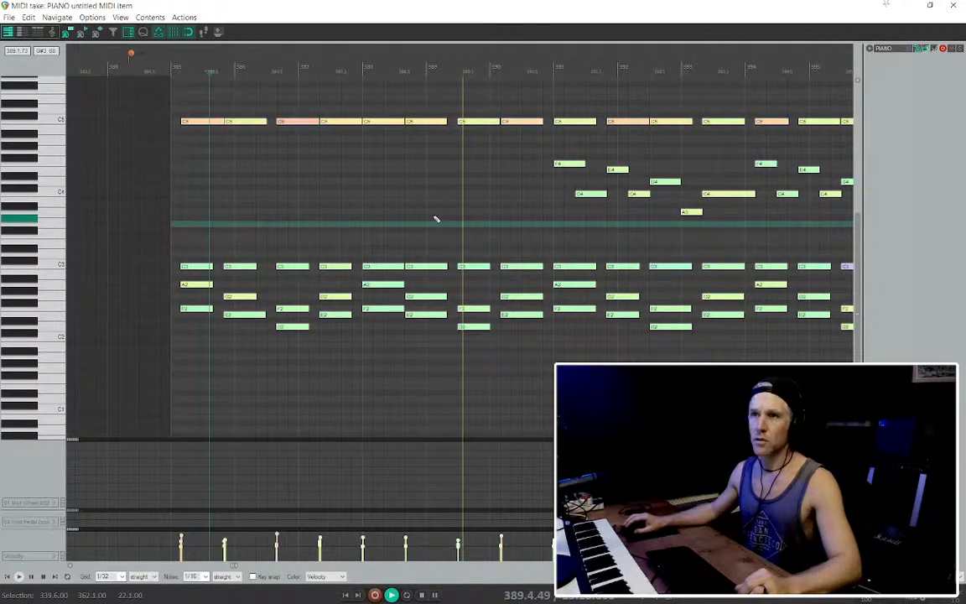
pyautogui.hscroll(-1, 269, 179)
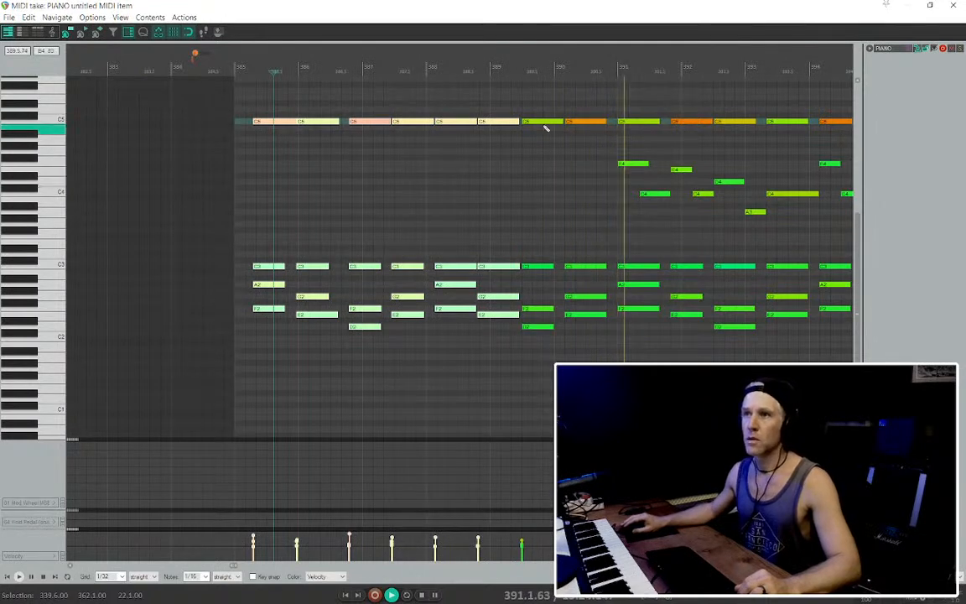
pyautogui.moveTo(593, 101); pyautogui.dragTo(269, 361)
pyautogui.scroll(1, 598, 148)
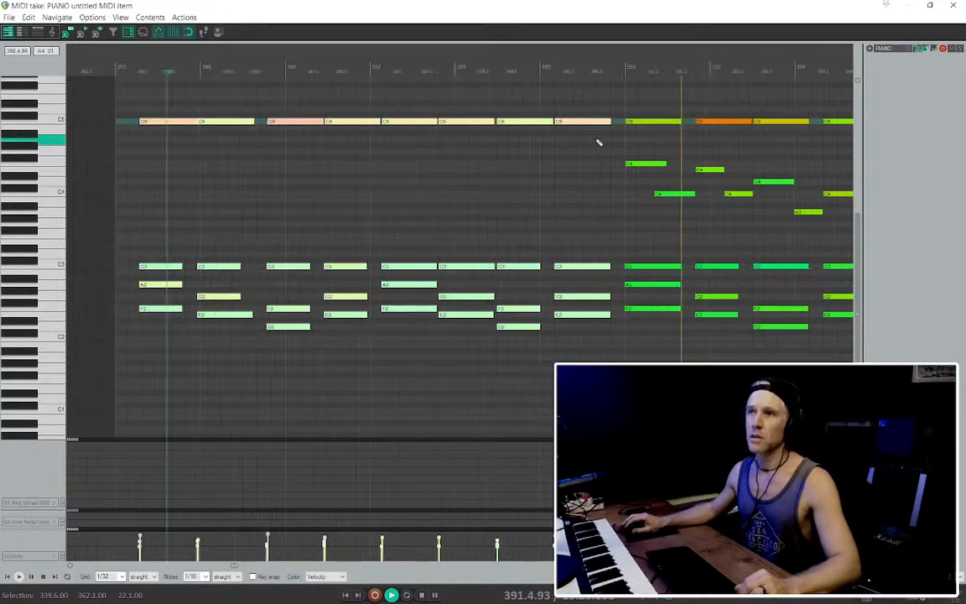
pyautogui.moveTo(588, 124); pyautogui.dragTo(601, 124)
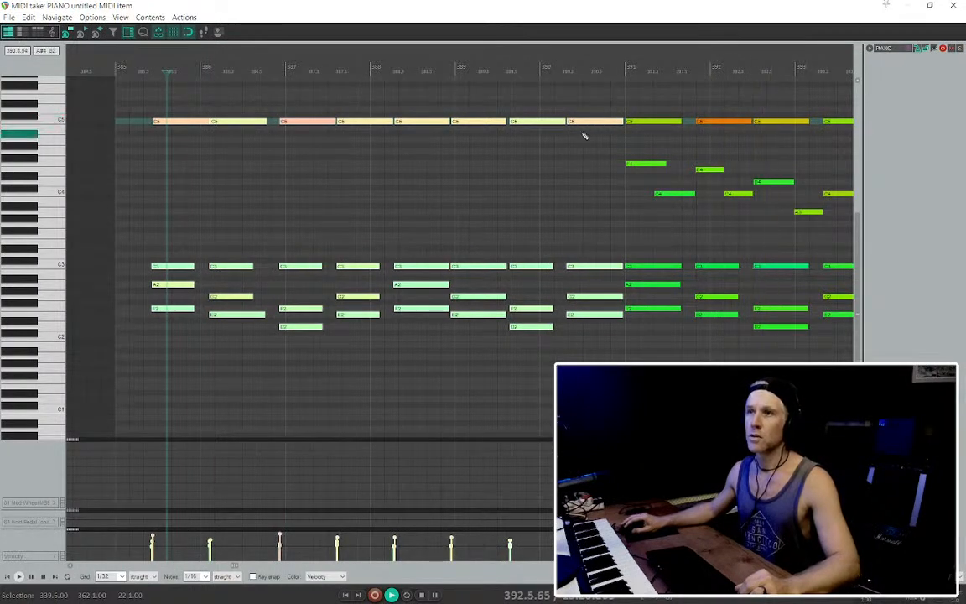
# Shift the first two chords right against the third chord and quantize them to the 1/4 grid at 84% strength
pyautogui.press('q')
pyautogui.moveTo(269, 97); pyautogui.dragTo(131, 353)
pyautogui.moveTo(191, 123); pyautogui.dragTo(203, 122)
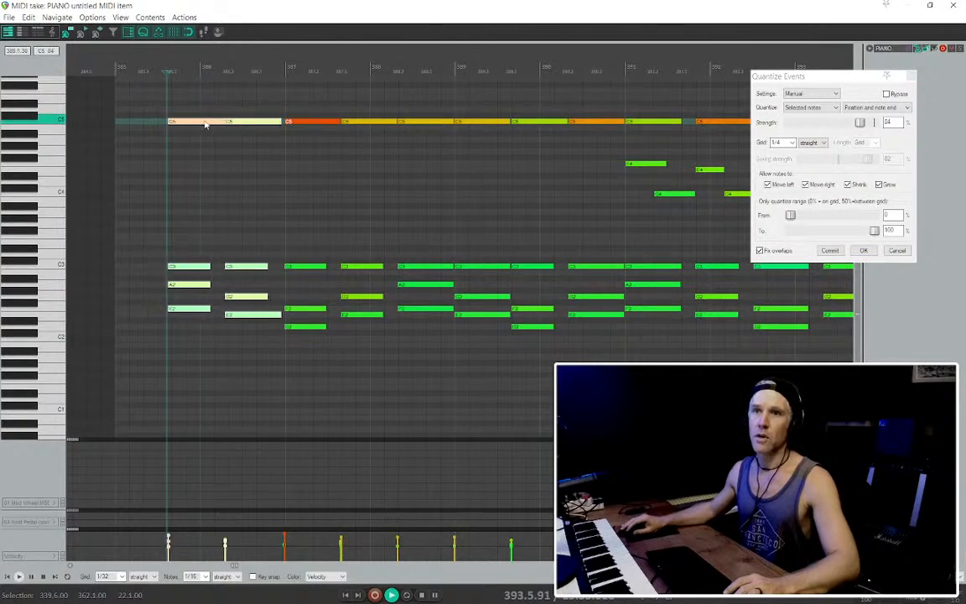
pyautogui.click(863, 250)
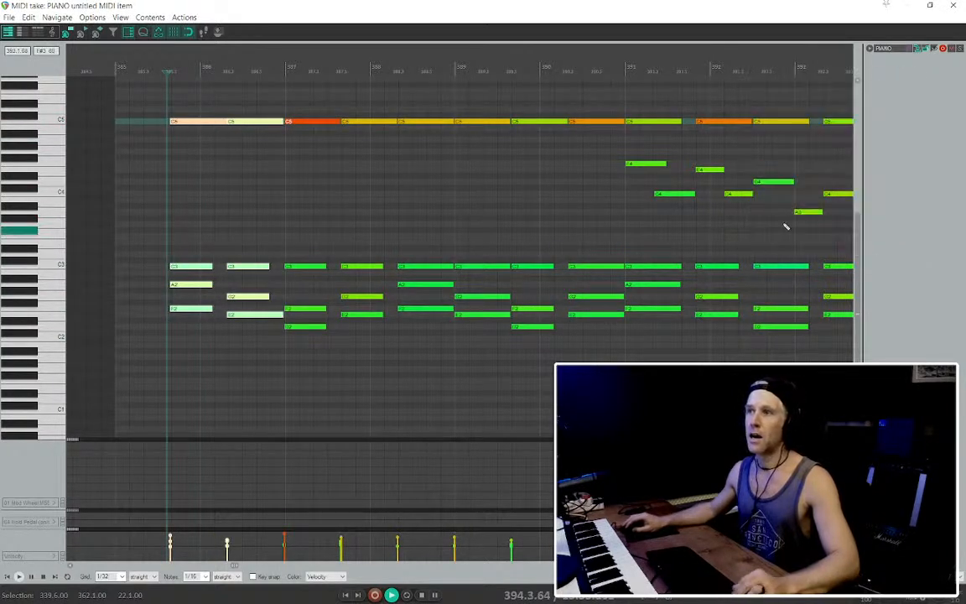
# Shift all notes before bar 392 slightly to the right so they meet the chord starting near bar 392
pyautogui.scroll(-2, 604, 201)
pyautogui.hscroll(2, 578, 197)
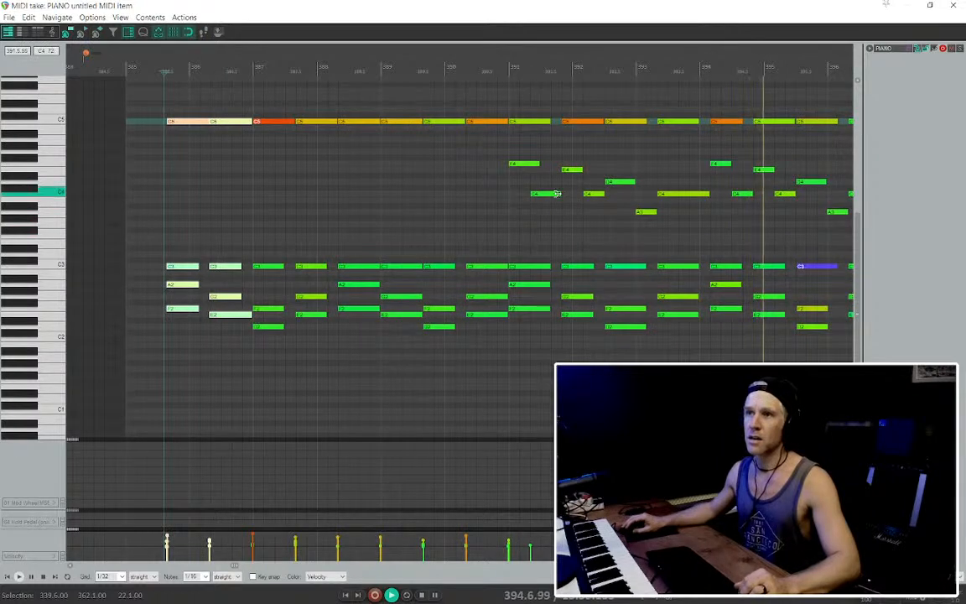
pyautogui.moveTo(543, 304); pyautogui.dragTo(159, 109)
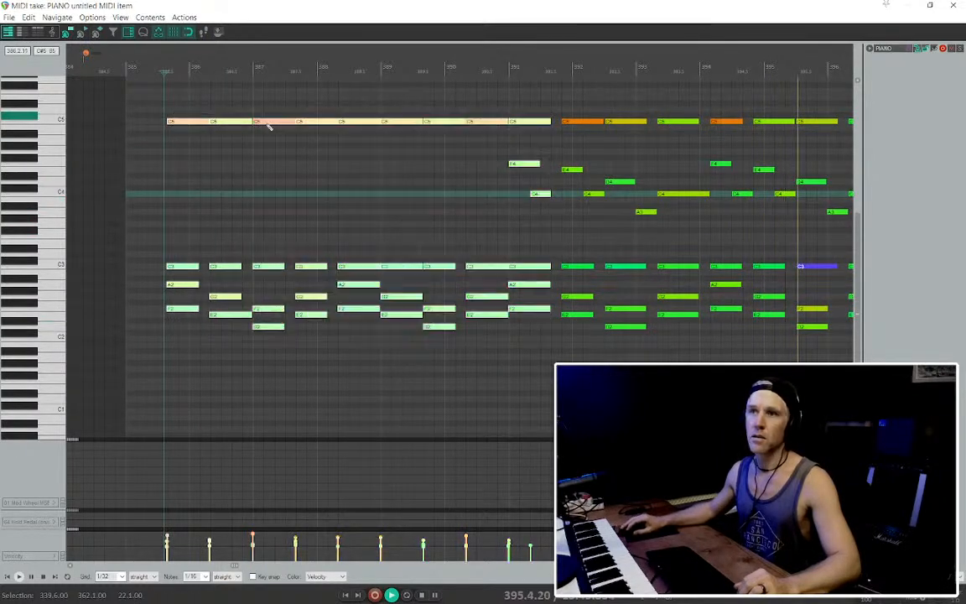
pyautogui.moveTo(533, 125); pyautogui.dragTo(536, 124)
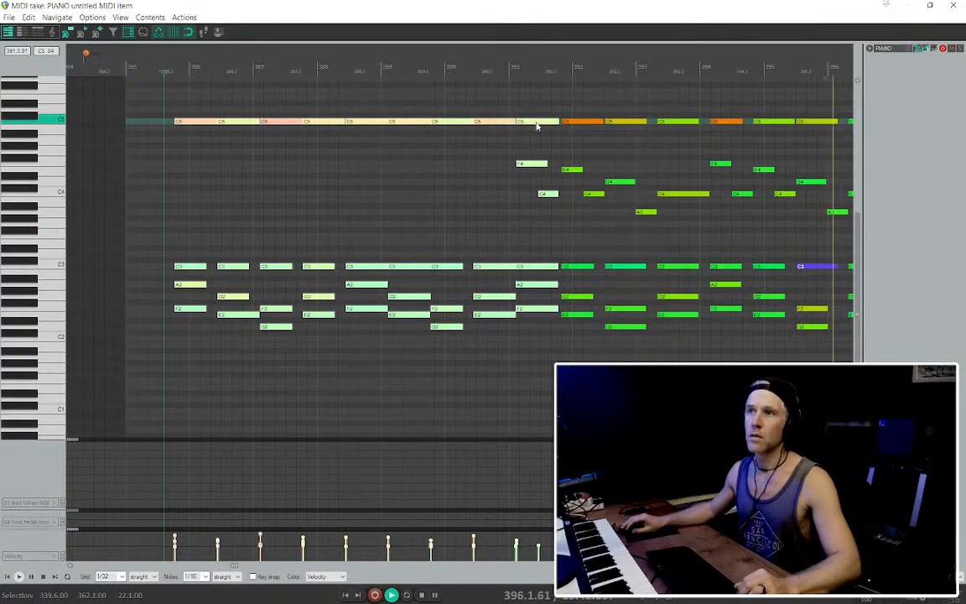
# Quantize all the piano notes again to the straight 1/4 grid at 84% strength
pyautogui.hscroll(4, 663, 215)
pyautogui.click(330, 164)
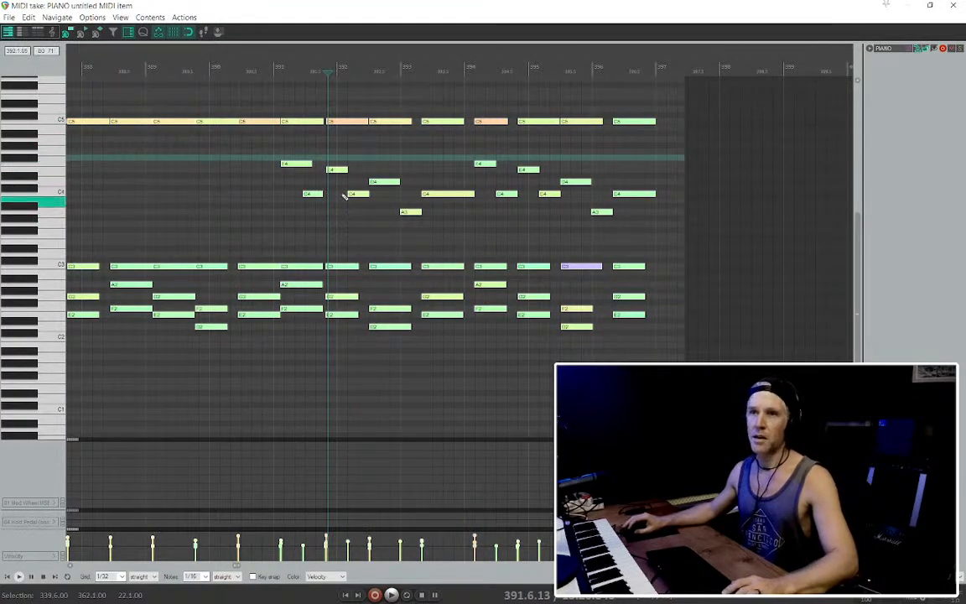
pyautogui.press('q')
pyautogui.scroll(-1, 679, 197)
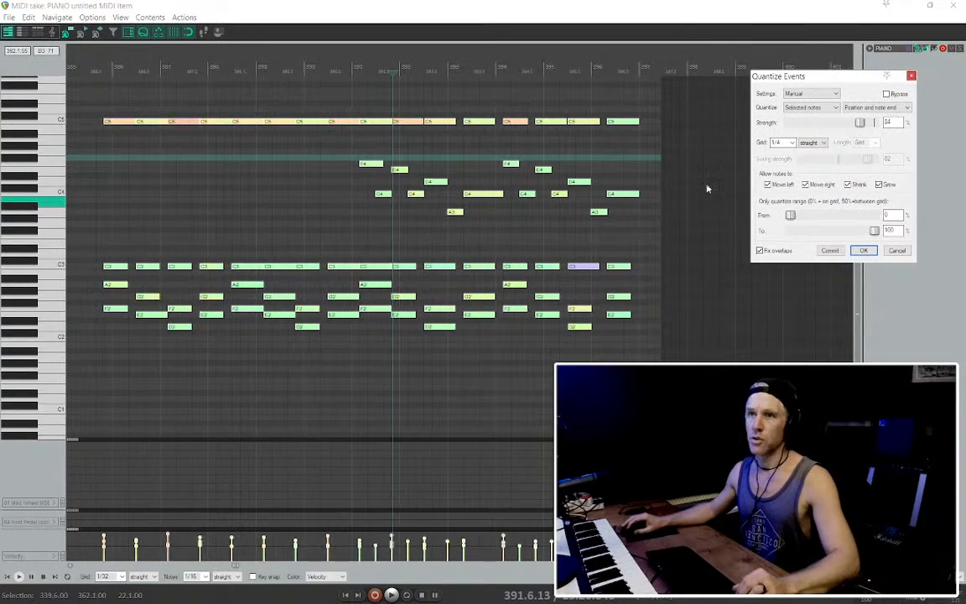
pyautogui.click(864, 250)
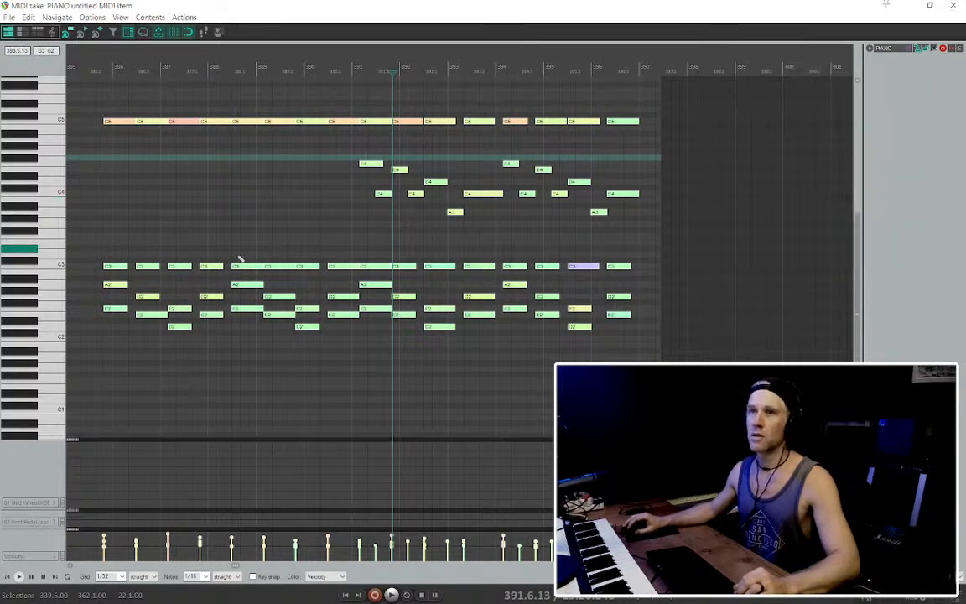
# Play the piano notes from the first chord and return to the arrangement
pyautogui.click(104, 168)
pyautogui.press('space')
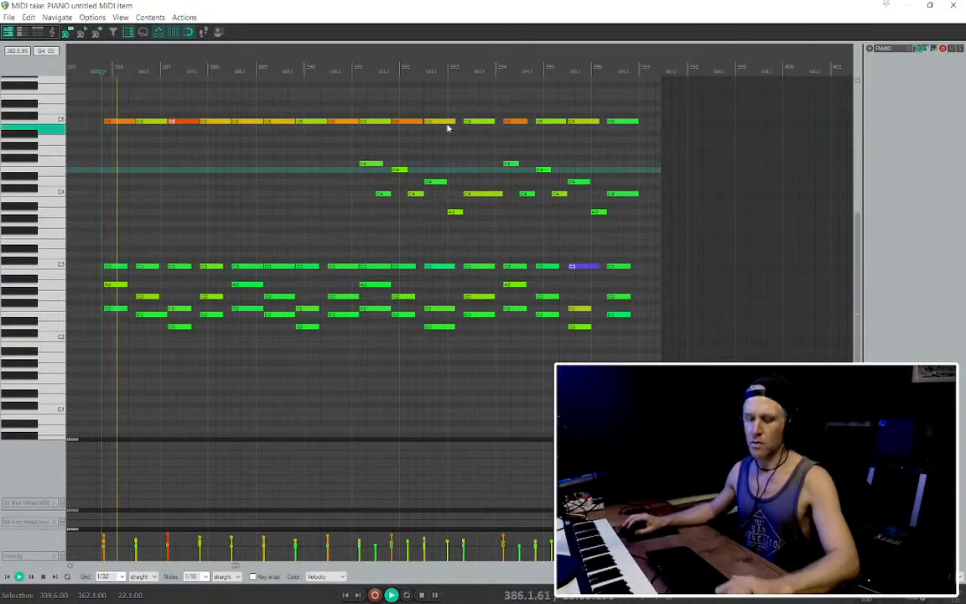
pyautogui.press('Escape')
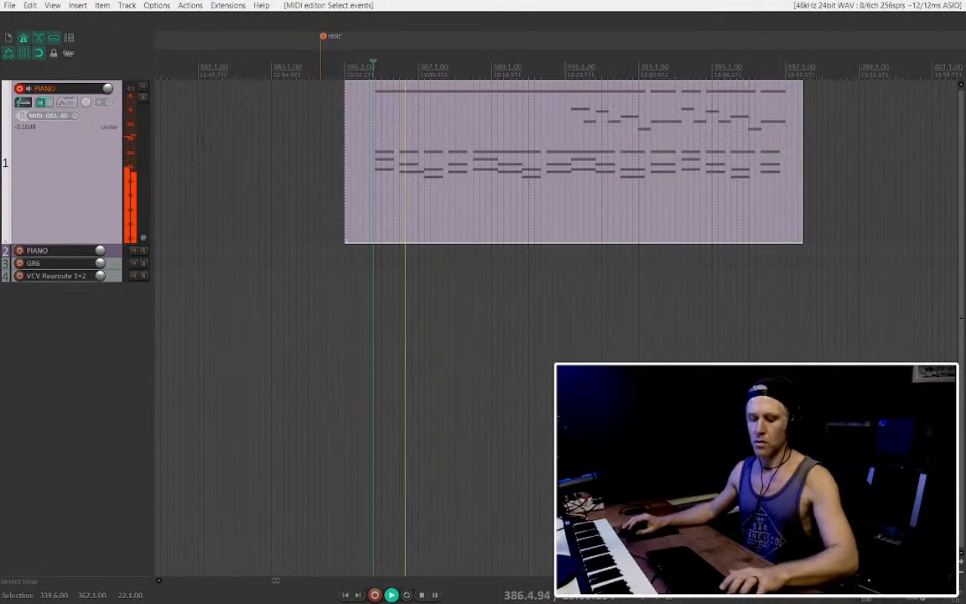
# Reopen the piano item in the MIDI editor, check its chord spacing during playback, and continue listening from about bar 392.5
pyautogui.doubleClick(376, 162)
pyautogui.press('e')
pyautogui.doubleClick(417, 156)
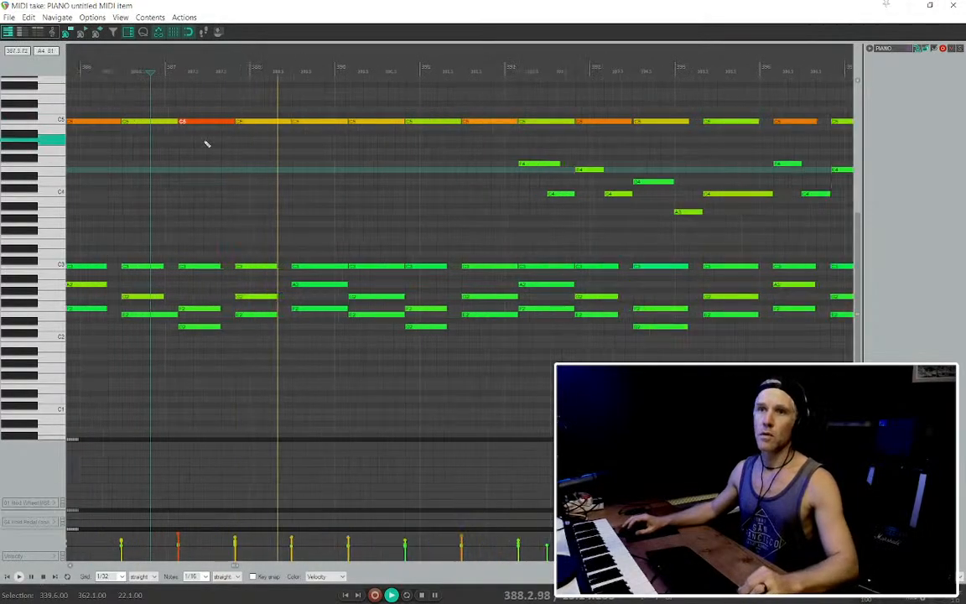
pyautogui.scroll(-3, 345, 228)
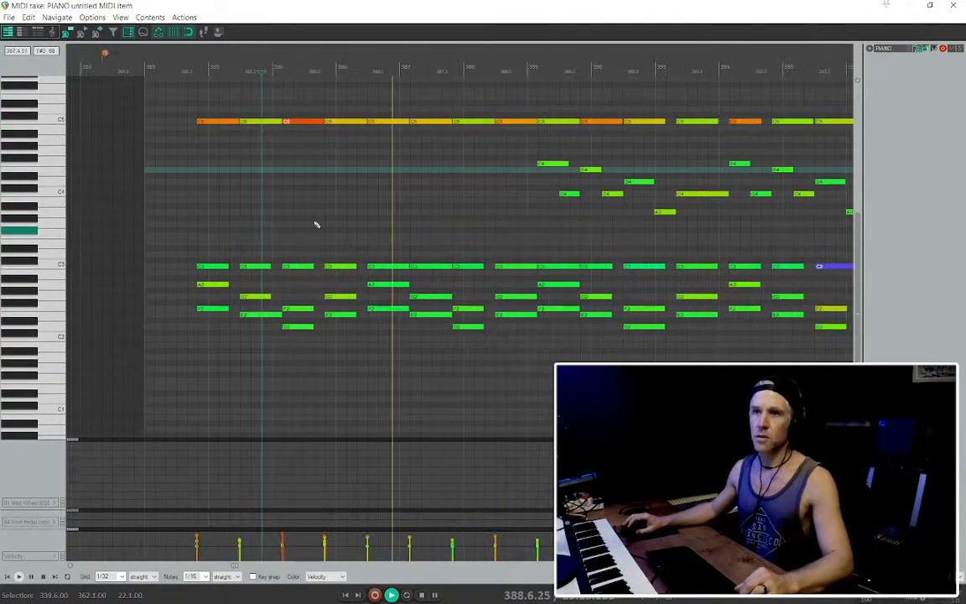
pyautogui.click(520, 108)
pyautogui.press('Escape')
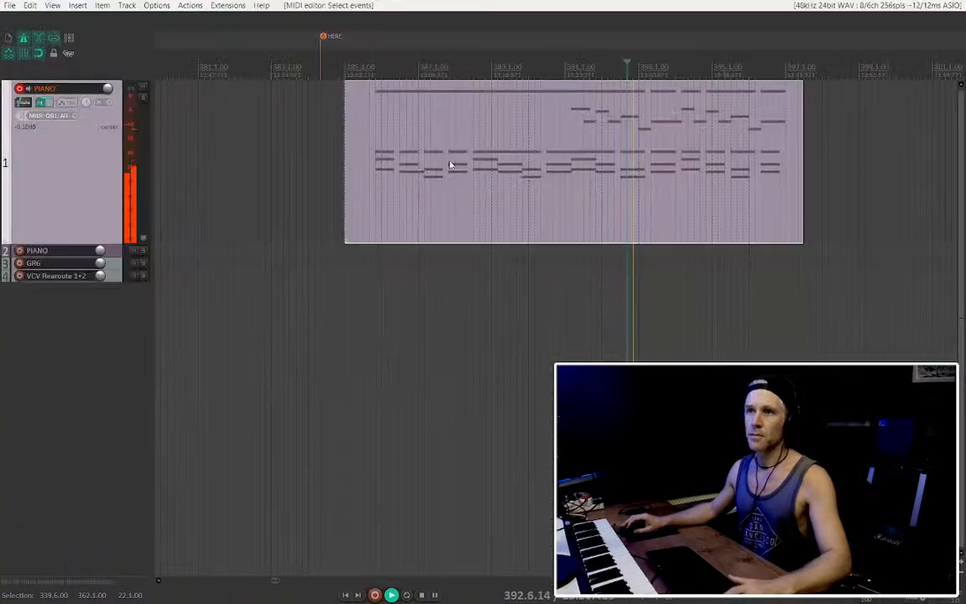
# Trim the empty start of the piano item to its first chord, move the item to bar 385 and play it from there
pyautogui.moveTo(351, 146); pyautogui.dragTo(378, 130)
pyautogui.press('space')
pyautogui.scroll(-2, 381, 126)
pyautogui.click(397, 114)
pyautogui.click(401, 111)
pyautogui.press('space')
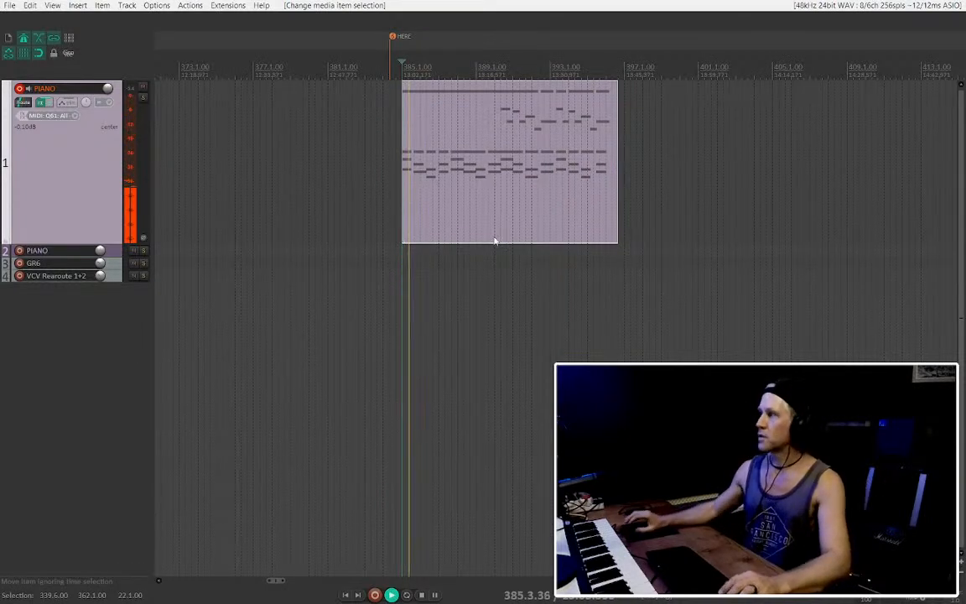
# Open the trimmed piano item in the MIDI editor and examine the gaps between its chords up to bar 396
pyautogui.scroll(8, 551, 173)
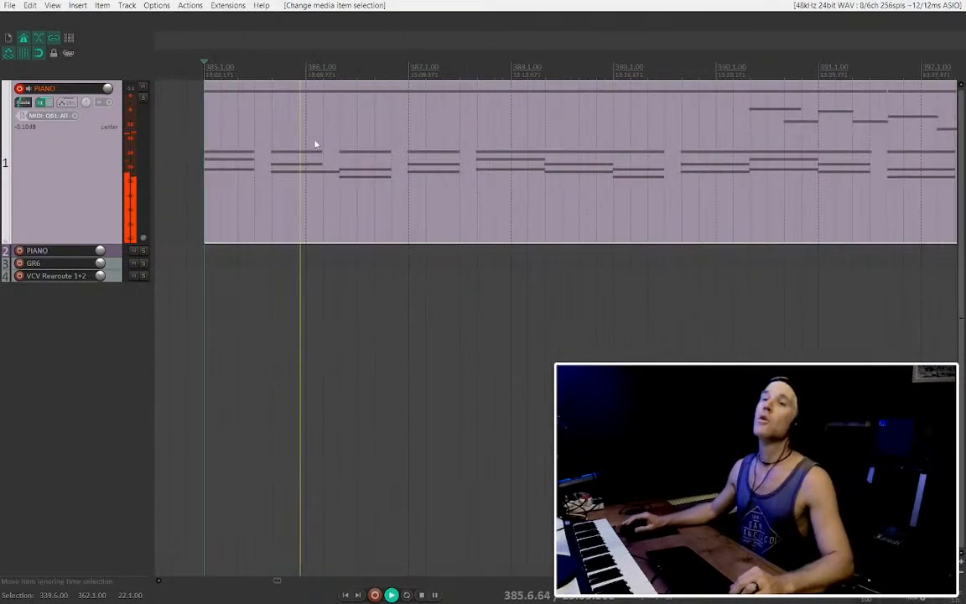
pyautogui.scroll(-2, 348, 151)
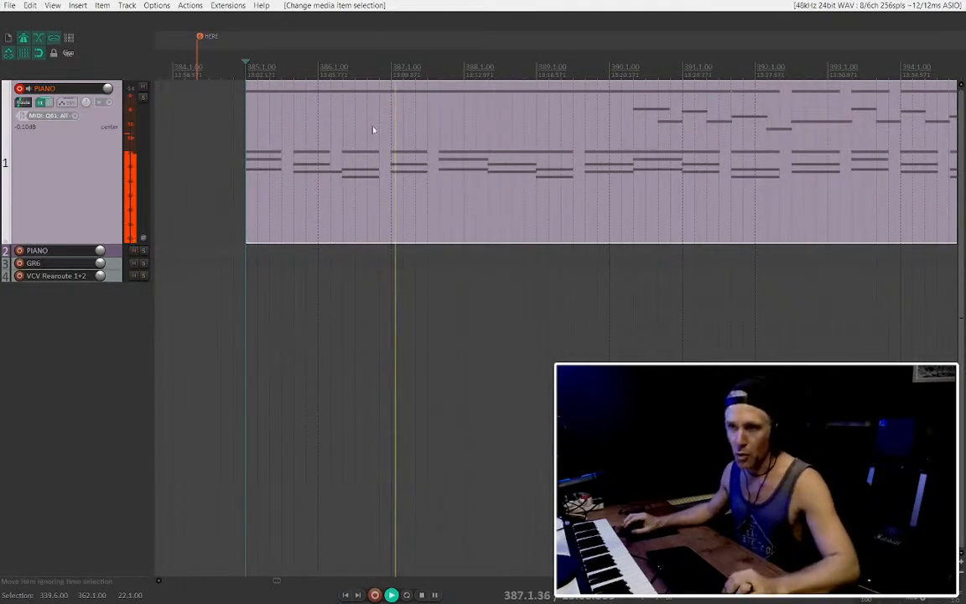
pyautogui.scroll(-2, 369, 159)
pyautogui.doubleClick(372, 166)
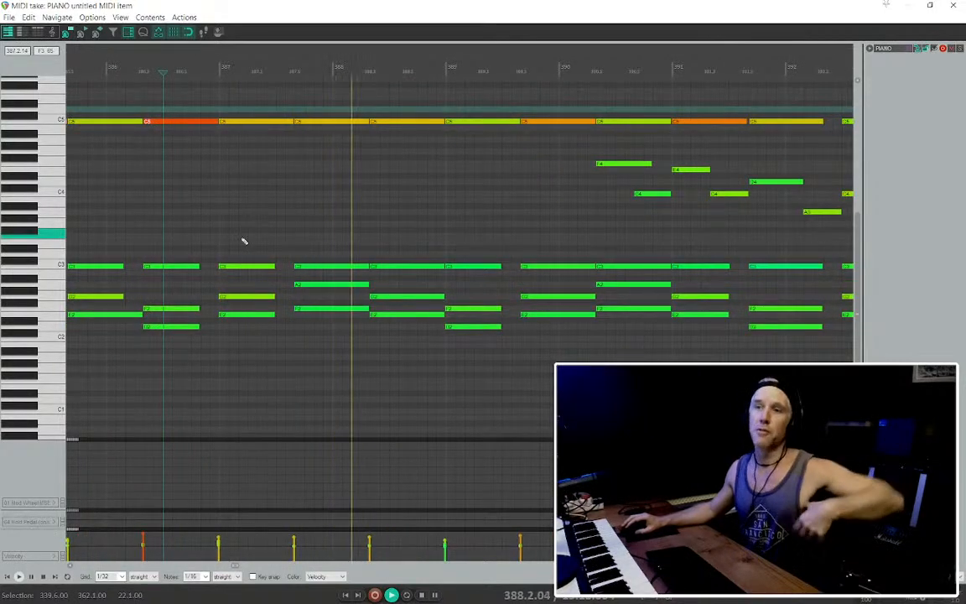
pyautogui.scroll(-2, 298, 204)
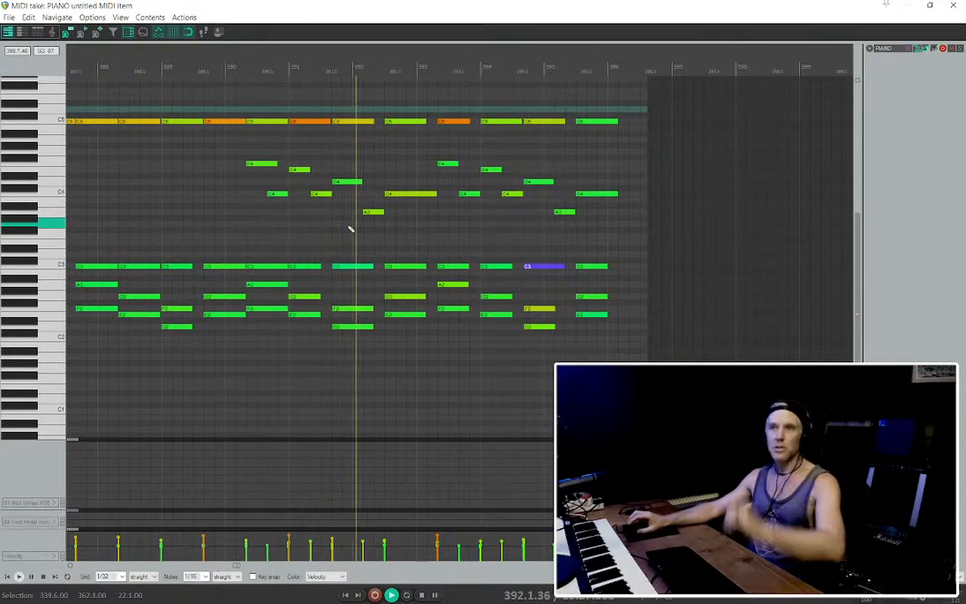
pyautogui.scroll(2, 355, 220)
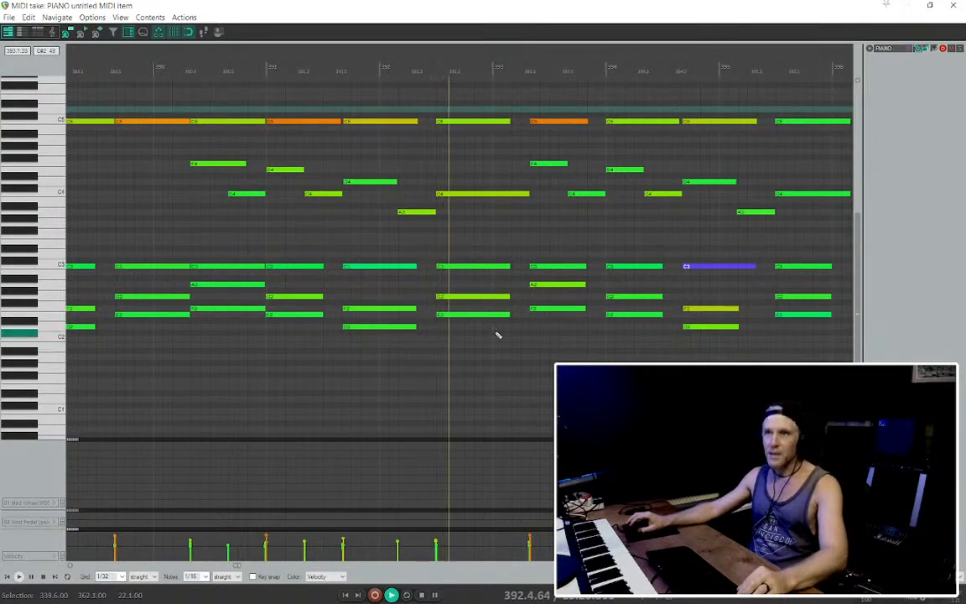
# Shift all notes from the middle of bar 392 onward to the left, against the end of the preceding chord
pyautogui.scroll(-2, 587, 335)
pyautogui.moveTo(749, 352); pyautogui.dragTo(453, 121)
pyautogui.scroll(2, 449, 125)
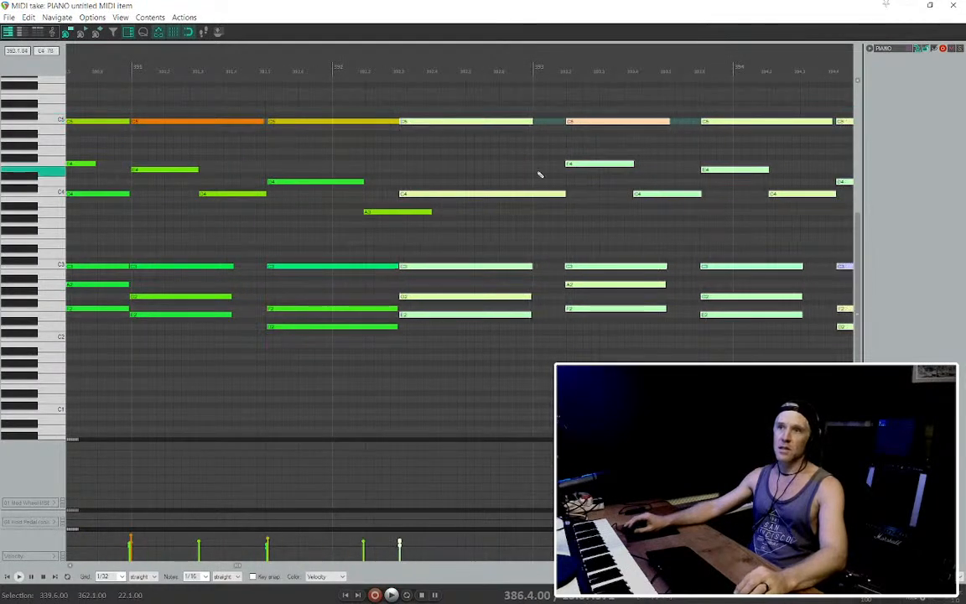
# Shift the chords from just after bar 393 onward to the left so the first of them starts on bar 393
pyautogui.scroll(-2, 518, 209)
pyautogui.moveTo(495, 330); pyautogui.dragTo(269, 111)
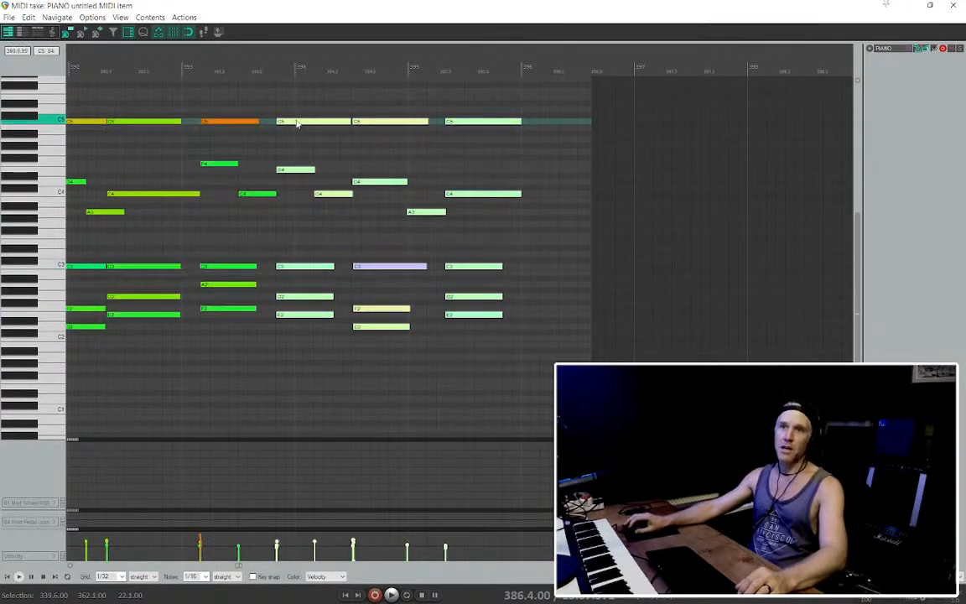
pyautogui.moveTo(514, 334); pyautogui.dragTo(198, 105)
pyautogui.scroll(2, 240, 151)
pyautogui.moveTo(765, 341); pyautogui.dragTo(317, 133)
pyautogui.scroll(3, 192, 134)
pyautogui.moveTo(183, 123); pyautogui.dragTo(147, 124)
pyautogui.scroll(-3, 325, 162)
# Play from about bar 392.3 and nudge the last three chords and their melody notes slightly to the left
pyautogui.click(93, 161)
pyautogui.press('space')
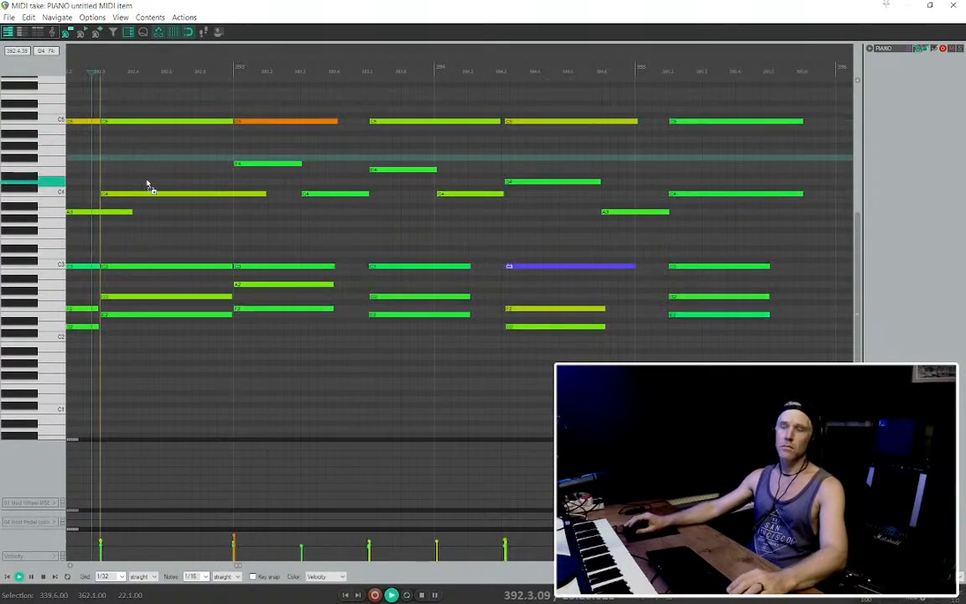
pyautogui.moveTo(809, 345); pyautogui.dragTo(389, 123)
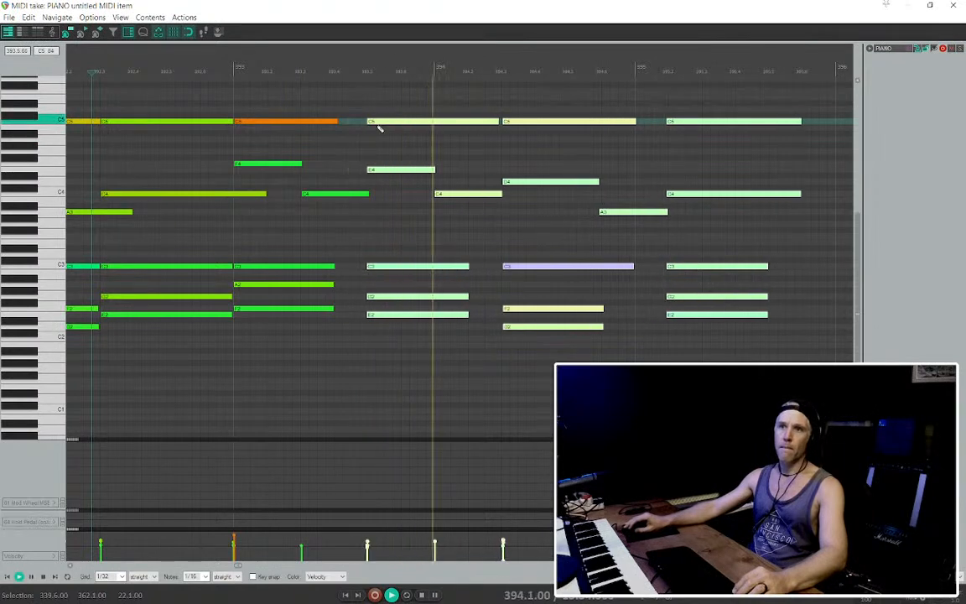
# Play from just before bar 393 and shift the last chord with its melody notes left to start on bar 395
pyautogui.click(220, 151)
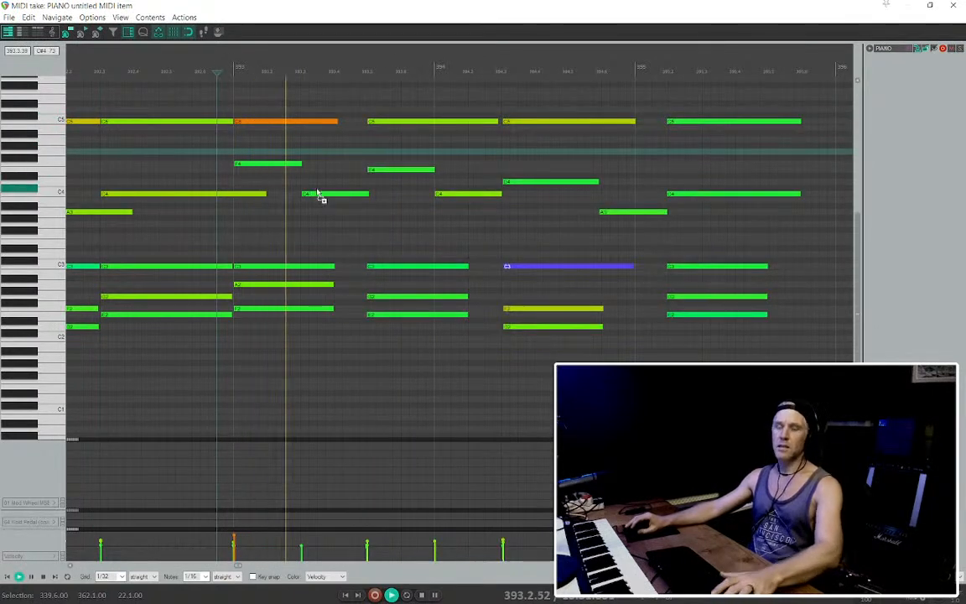
pyautogui.click(594, 267)
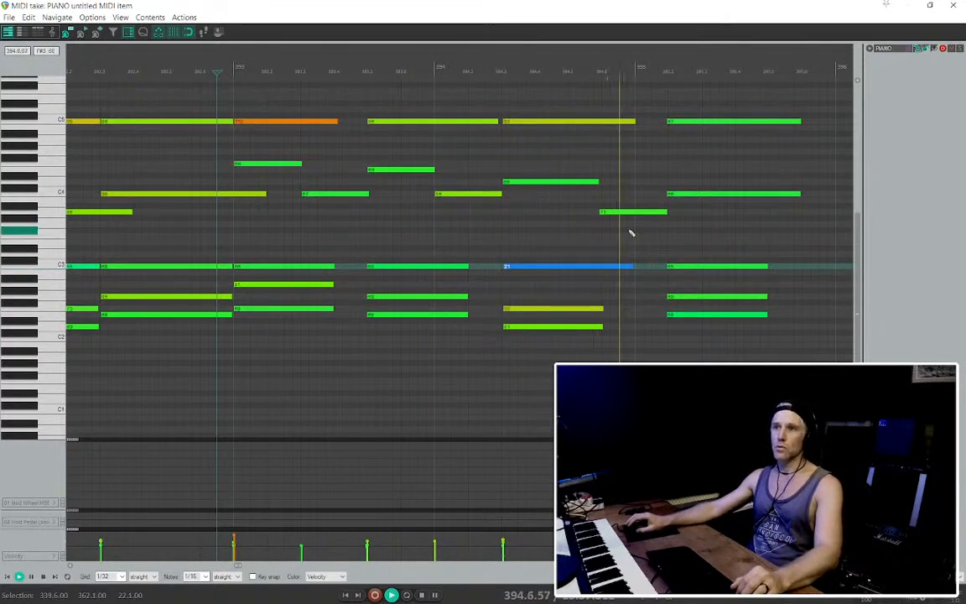
pyautogui.moveTo(768, 335); pyautogui.dragTo(682, 123)
pyautogui.moveTo(681, 123); pyautogui.dragTo(650, 123)
# Close the MIDI editor and trim the end of the piano item back to 395.5
pyautogui.scroll(-4, 659, 211)
pyautogui.press('Escape')
pyautogui.press('space')
pyautogui.click(286, 194)
pyautogui.press('space')
pyautogui.scroll(-4, 477, 184)
pyautogui.scroll(2, 587, 167)
pyautogui.moveTo(616, 169); pyautogui.dragTo(593, 169)
pyautogui.scroll(2, 310, 163)
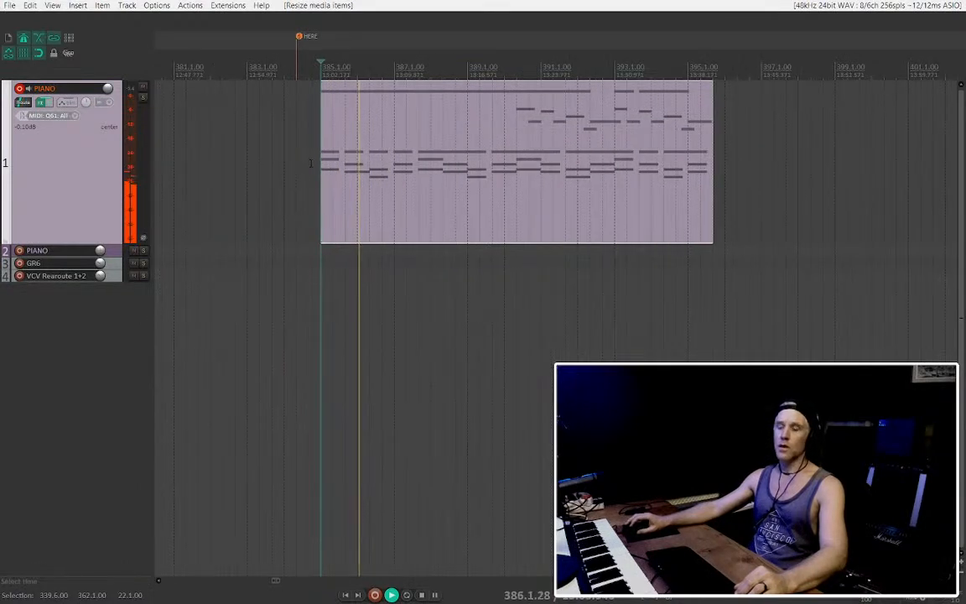
# Play the trimmed piano item from bar 387 and reopen it in the MIDI editor
pyautogui.click(419, 224)
pyautogui.click(396, 199)
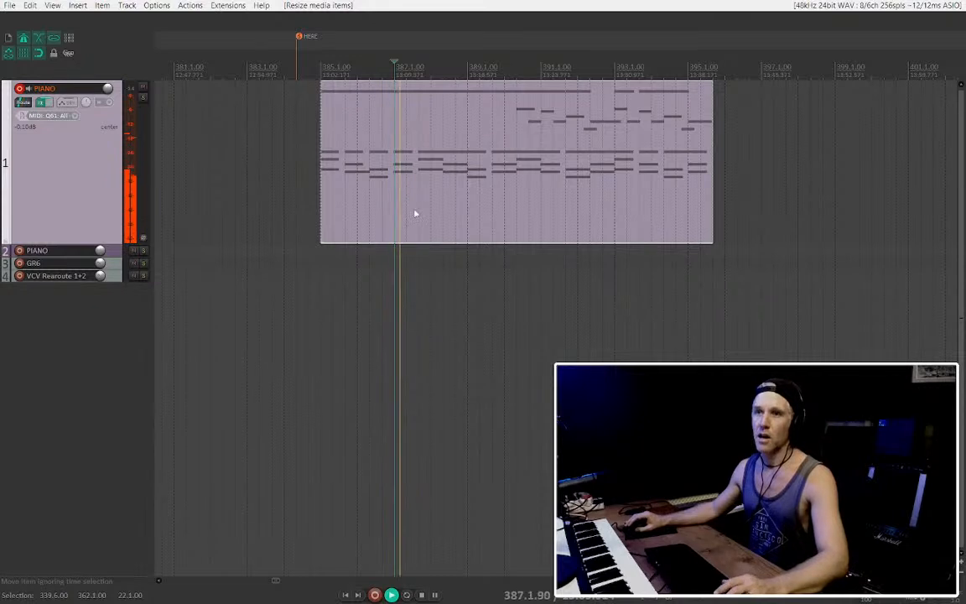
pyautogui.scroll(-3, 470, 171)
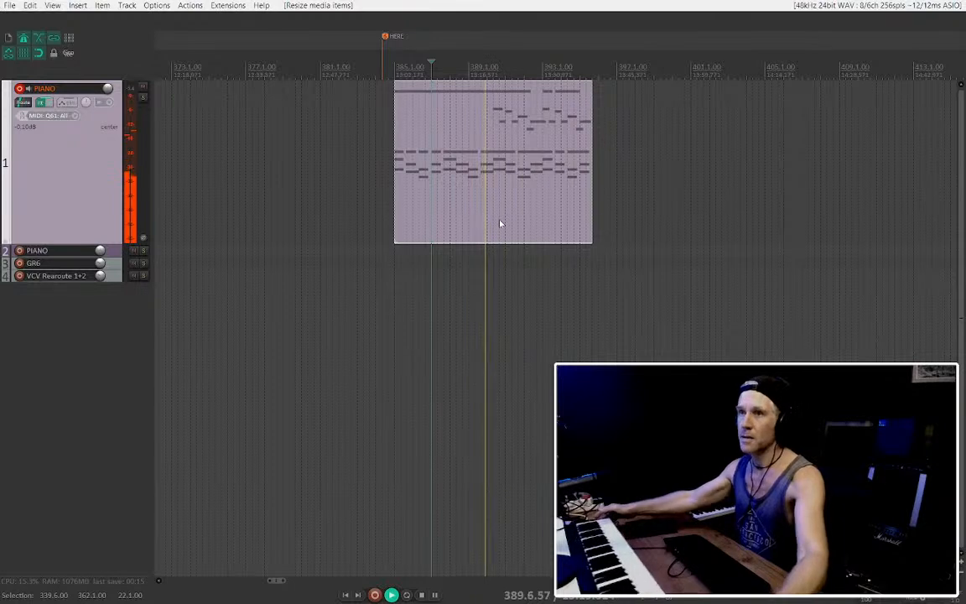
pyautogui.doubleClick(550, 216)
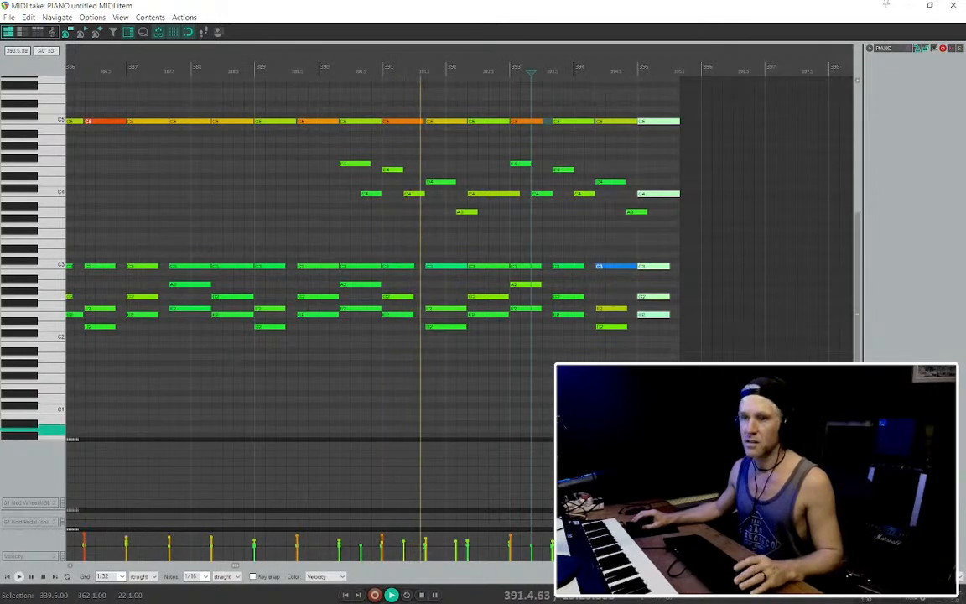
pyautogui.scroll(-3, 556, 420)
pyautogui.click(245, 459)
pyautogui.moveTo(248, 456); pyautogui.dragTo(248, 442)
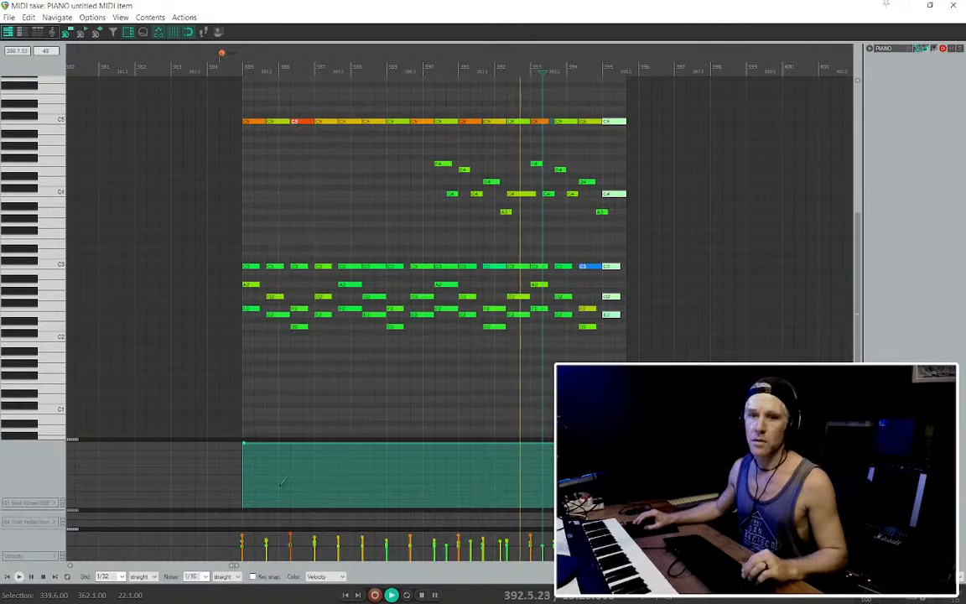
pyautogui.hotkey('ctrl', 'z')
# Enlarge the hold pedal lane and add a pedal-on event at the item's start on bar 385
pyautogui.moveTo(73, 511); pyautogui.dragTo(73, 457)
pyautogui.moveTo(252, 471)
pyautogui.mouseDown()
pyautogui.moveTo(263, 457)
pyautogui.moveTo(515, 434)
pyautogui.mouseUp()
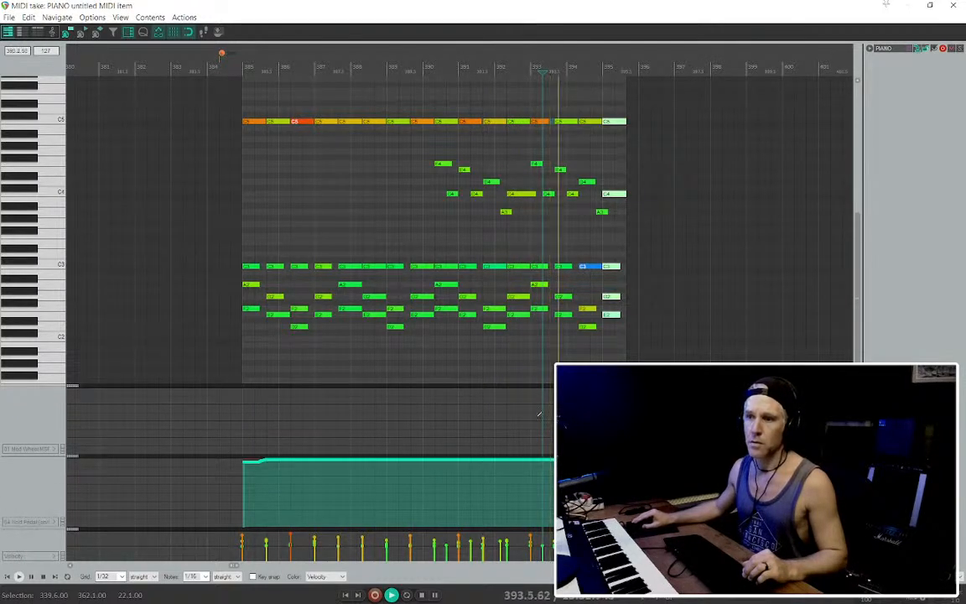
pyautogui.hotkey('ctrl', 'z')
pyautogui.click(251, 457)
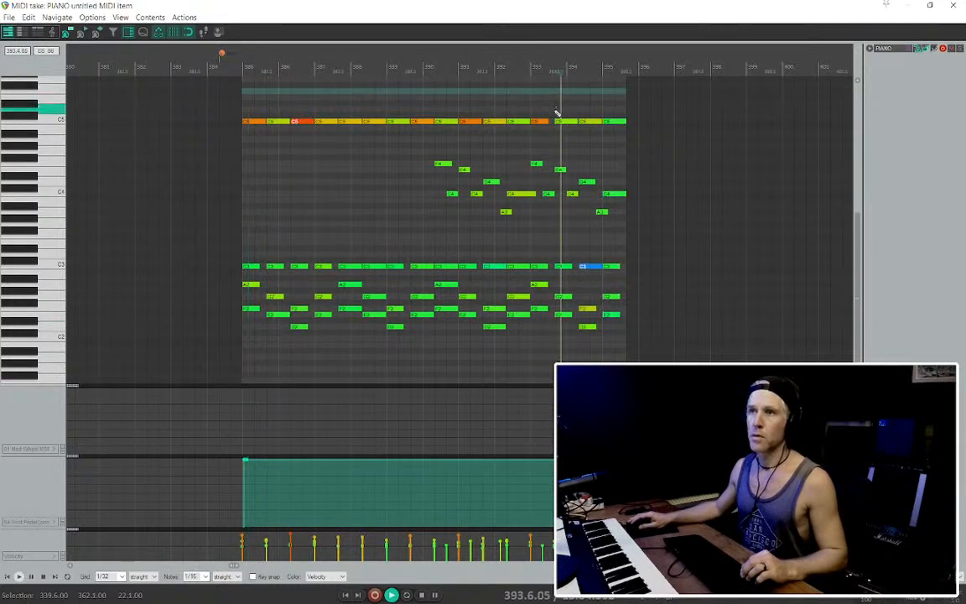
pyautogui.scroll(3, 556, 108)
pyautogui.scroll(-3, 611, 214)
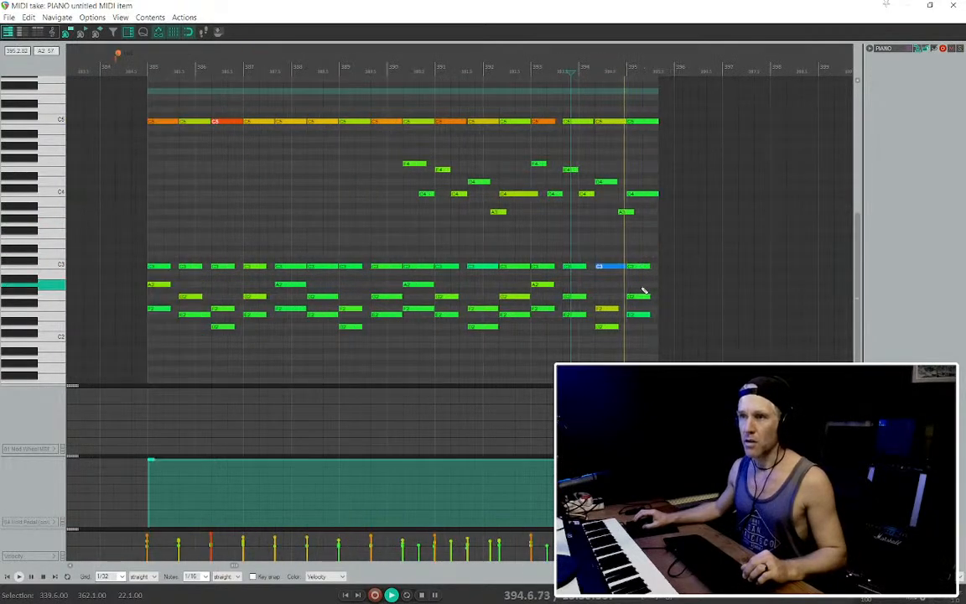
pyautogui.press('Escape')
# Play from about bar 394 and set a time selection from 395.5 to 426.3 for recording
pyautogui.scroll(2, 575, 161)
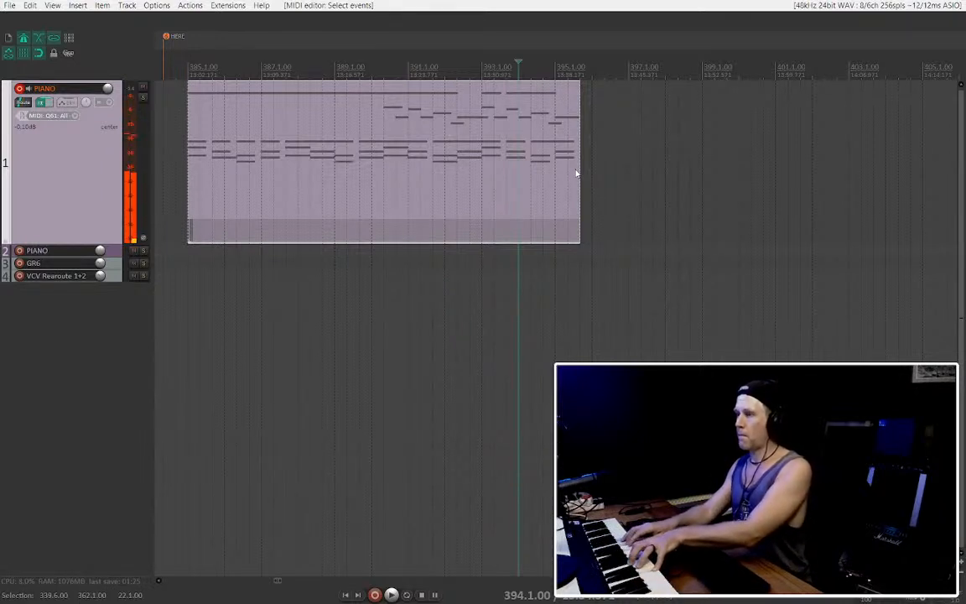
pyautogui.click(536, 179)
pyautogui.press('space')
pyautogui.scroll(-3, 803, 403)
pyautogui.moveTo(859, 168); pyautogui.dragTo(291, 197)
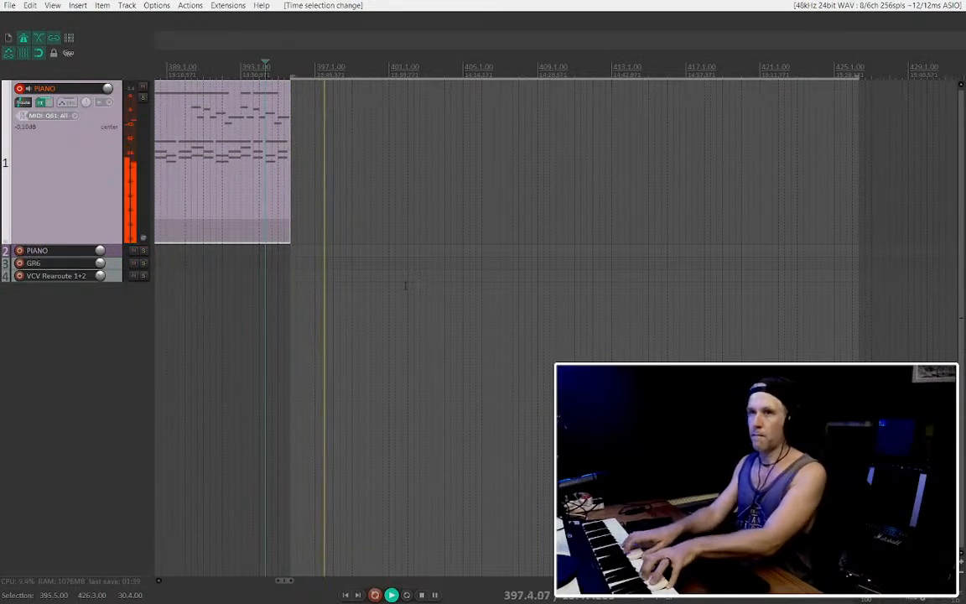
# Record a piano take directly after the existing item and delete it
pyautogui.press('space')
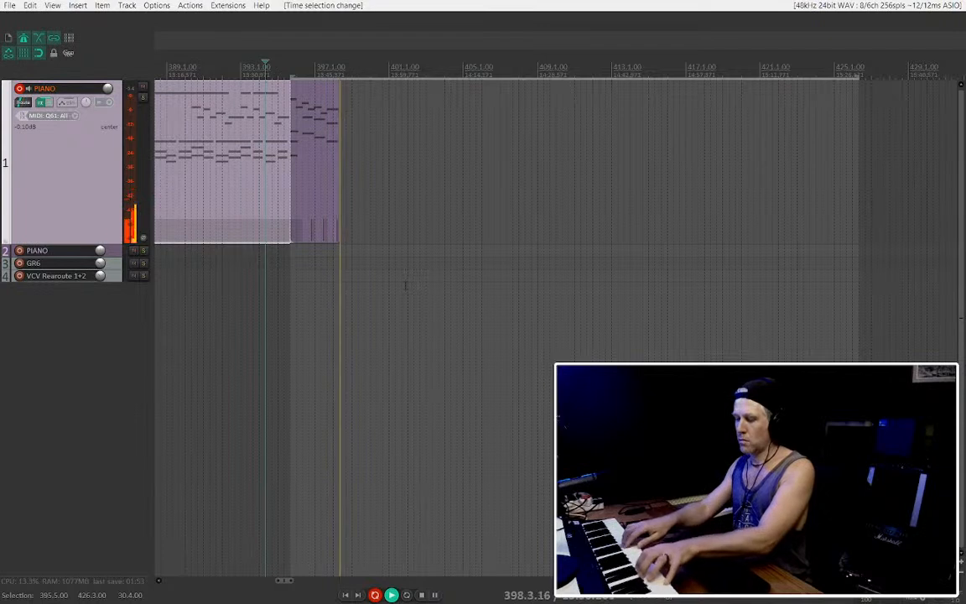
pyautogui.press('space')
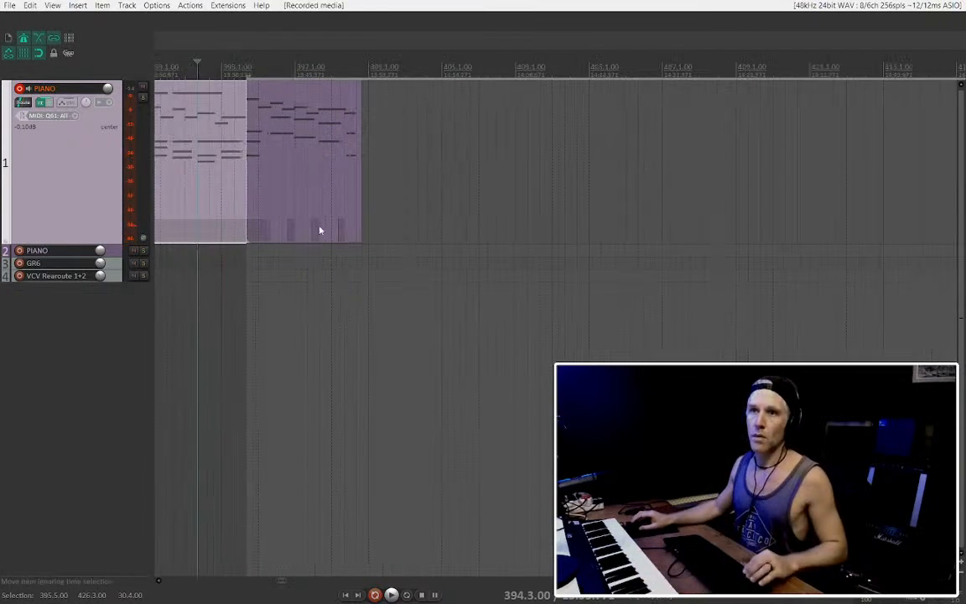
pyautogui.click(319, 188)
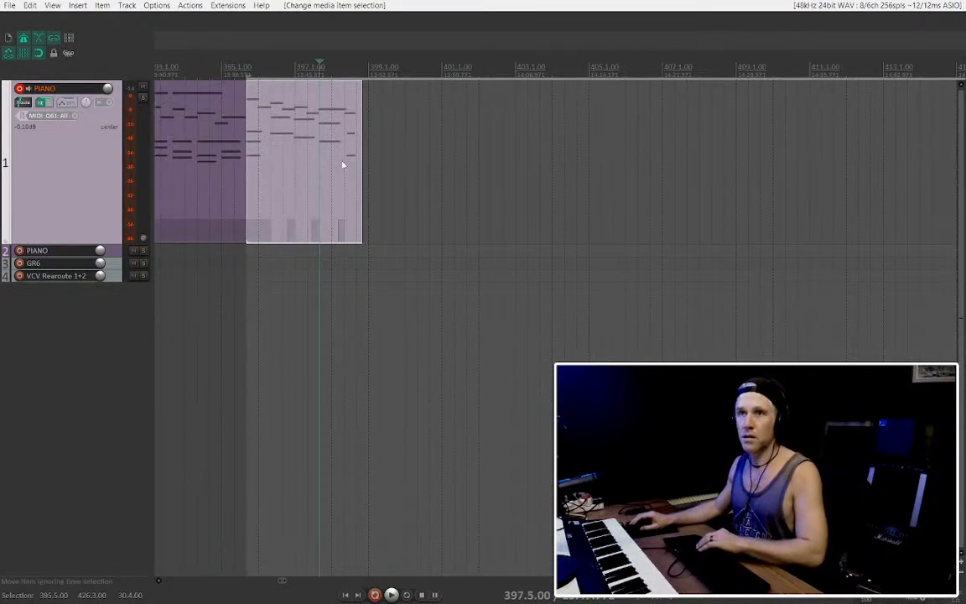
pyautogui.press('Delete')
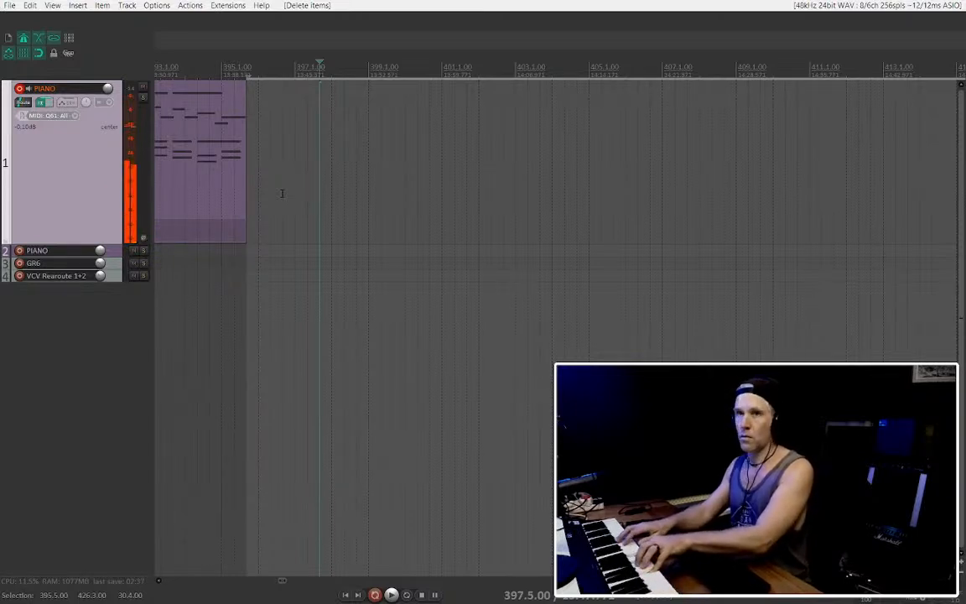
# Record another piano take with the cursor starting from bar 397.5
pyautogui.press('space')
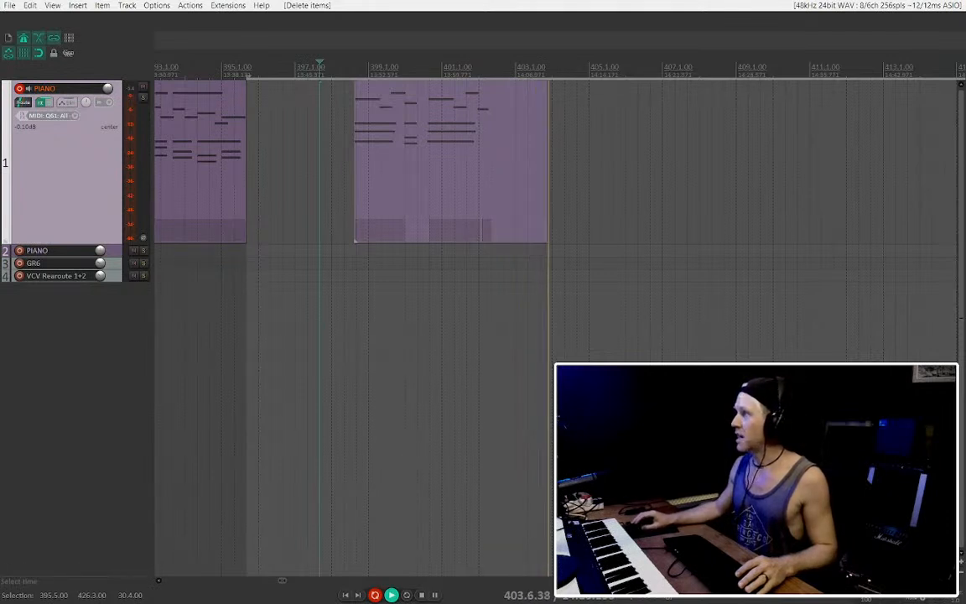
pyautogui.click(420, 199)
pyautogui.press('space')
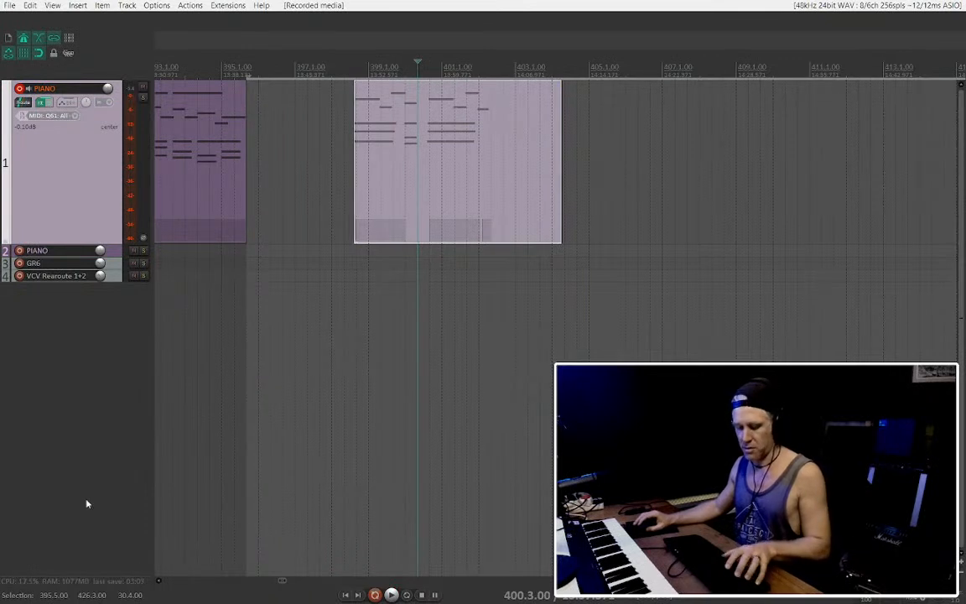
# Toggle the bypass of iZotope Ozone 5 on the master and delete the last recorded piano take
pyautogui.hotkey('ctrl', 'm')
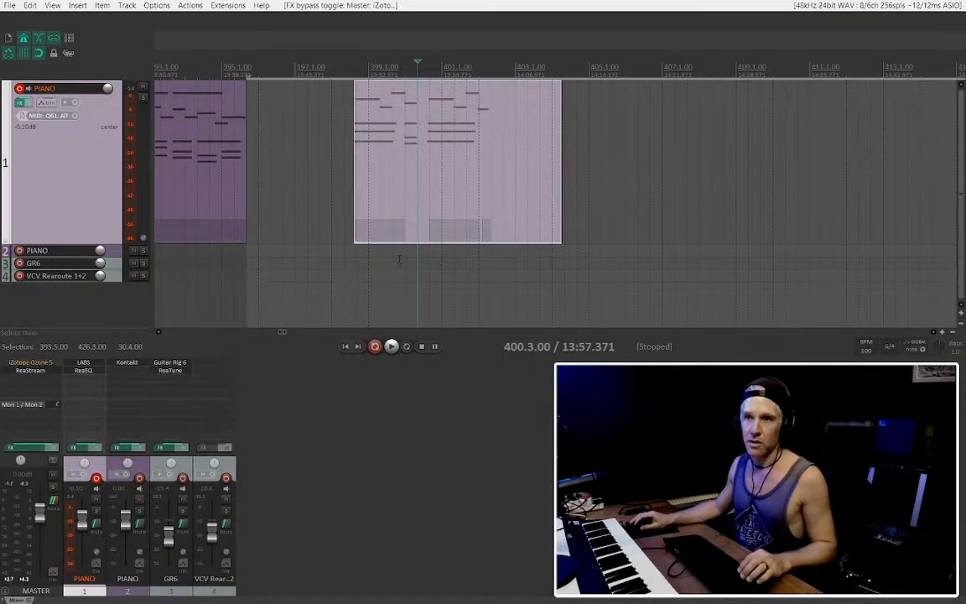
pyautogui.hotkey('ctrl', 'm')
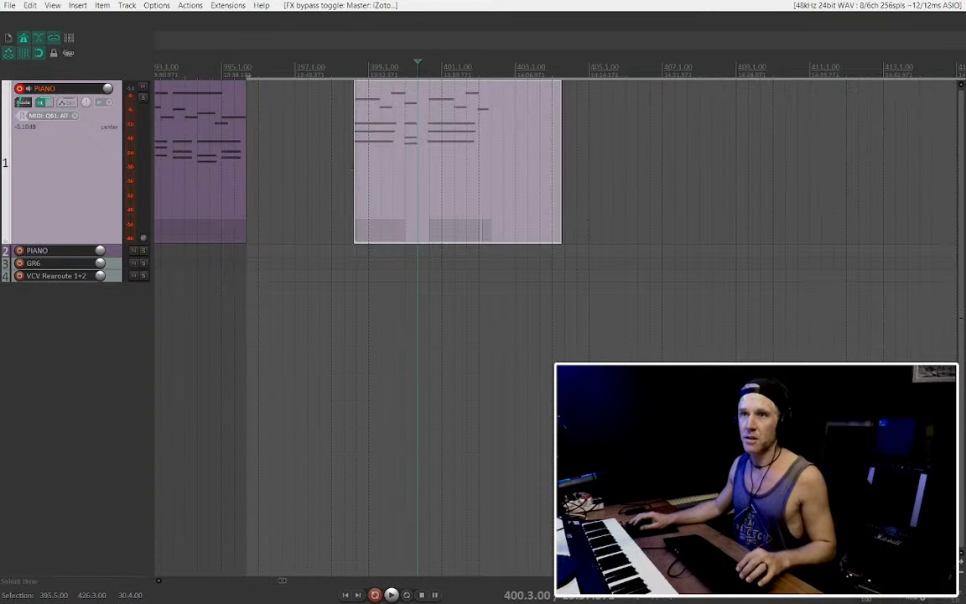
pyautogui.press('Delete')
# Place the cursor at 396.5 and record a longer piano take from there
pyautogui.click(282, 168)
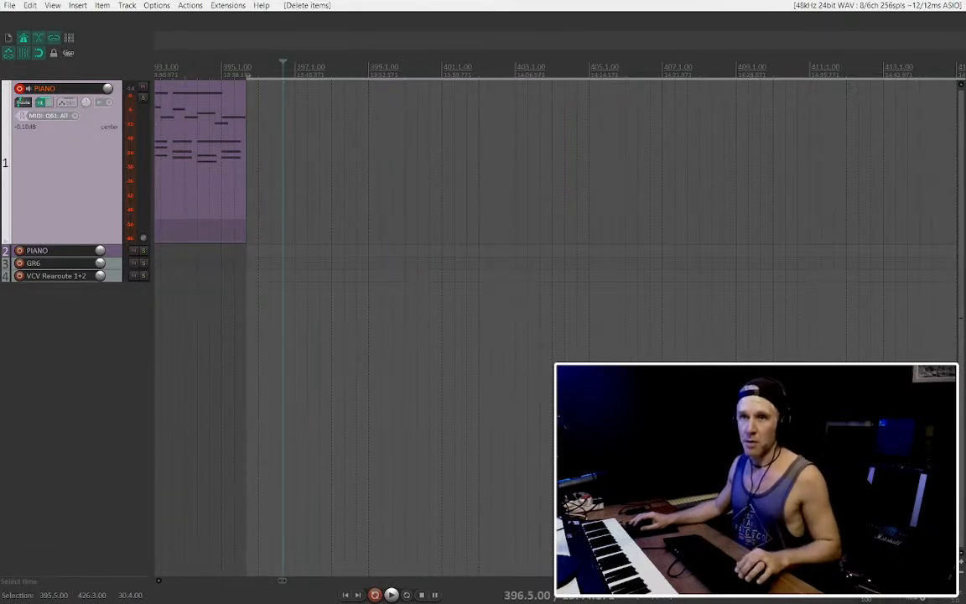
pyautogui.press('space')
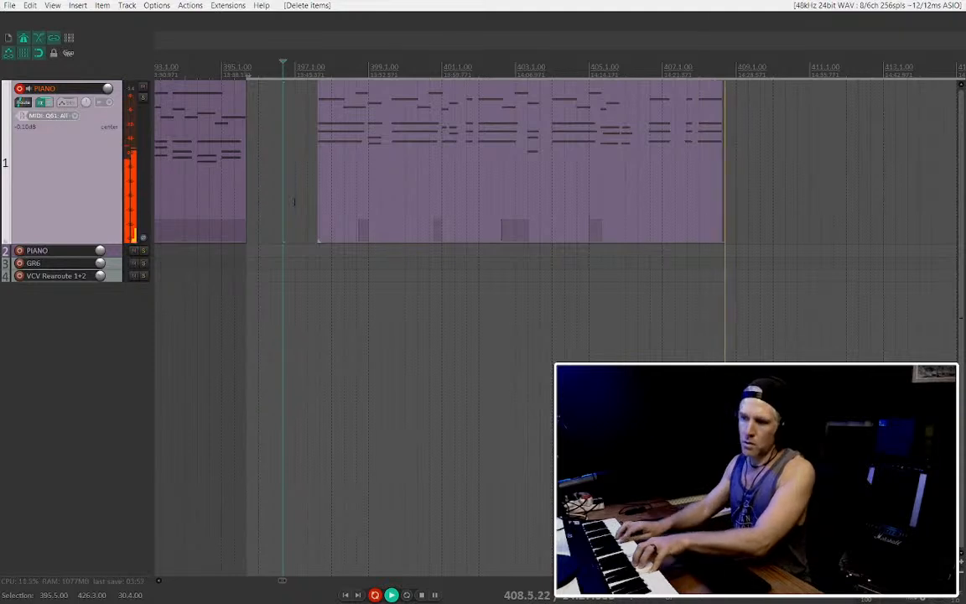
pyautogui.press('space')
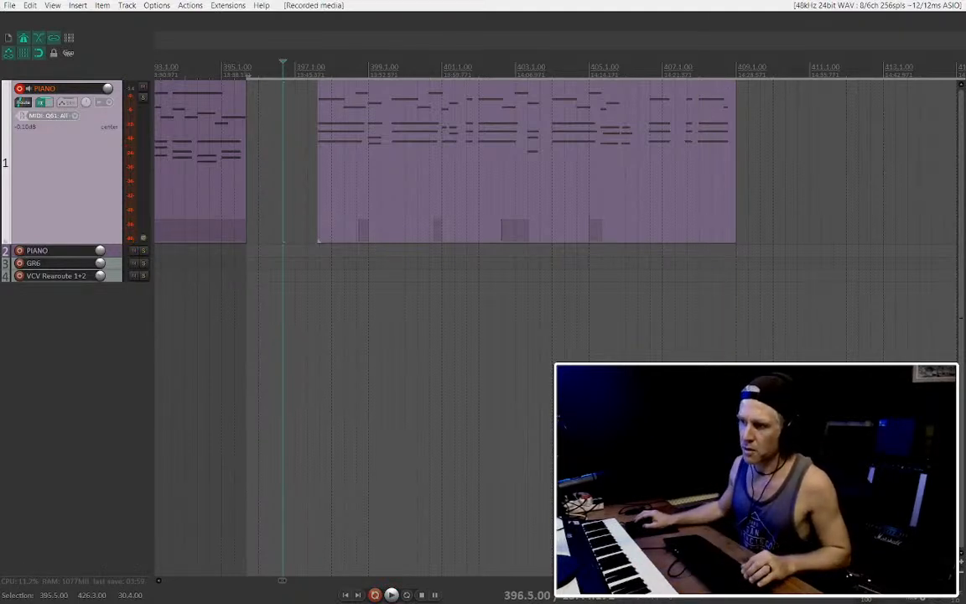
# Insert a 100 BPM 4/4 time signature marker and move it to bar 385 at the start of the piano item
pyautogui.press('Return')
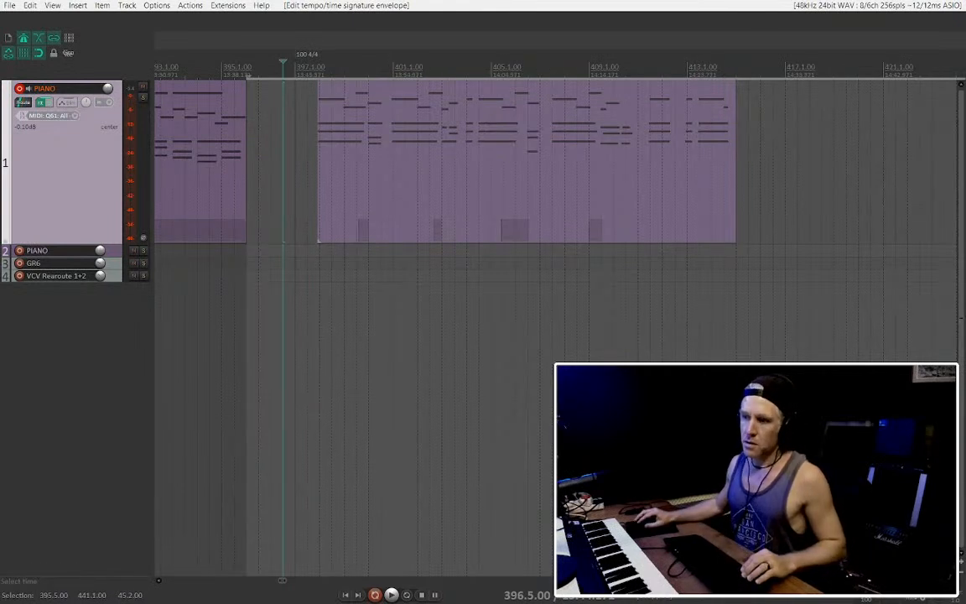
pyautogui.scroll(-3, 535, 178)
pyautogui.hscroll(-2, 520, 172)
pyautogui.moveTo(518, 57); pyautogui.dragTo(295, 59)
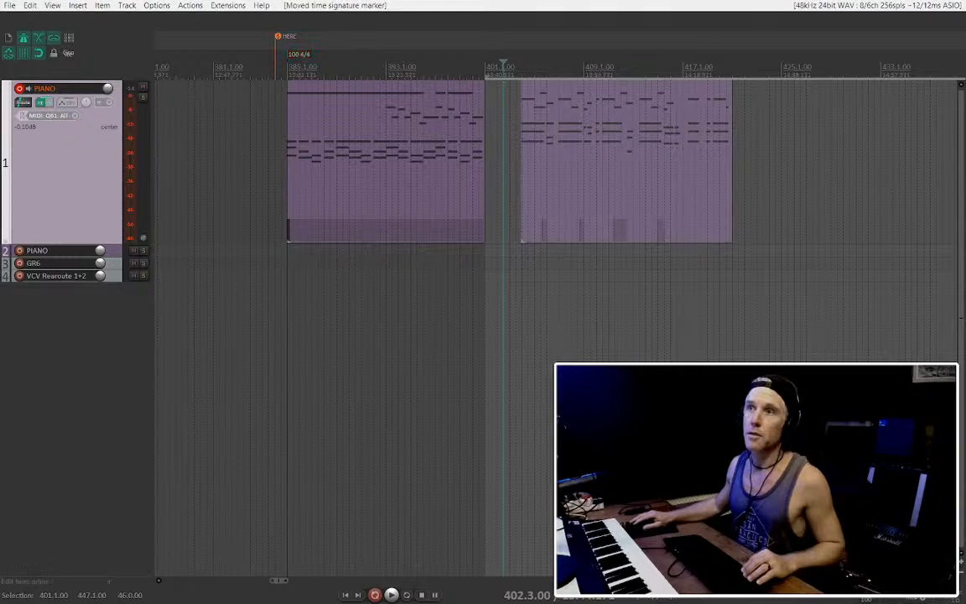
# Delete the take after the first piano item and record a new one starting at bar 401
pyautogui.click(552, 97)
pyautogui.press('Delete')
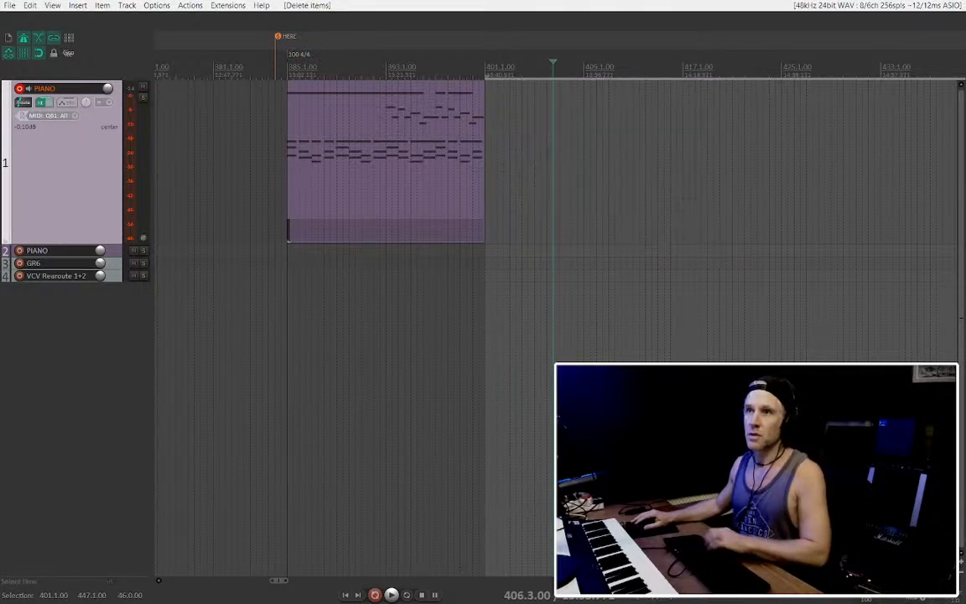
pyautogui.click(475, 161)
pyautogui.press('space')
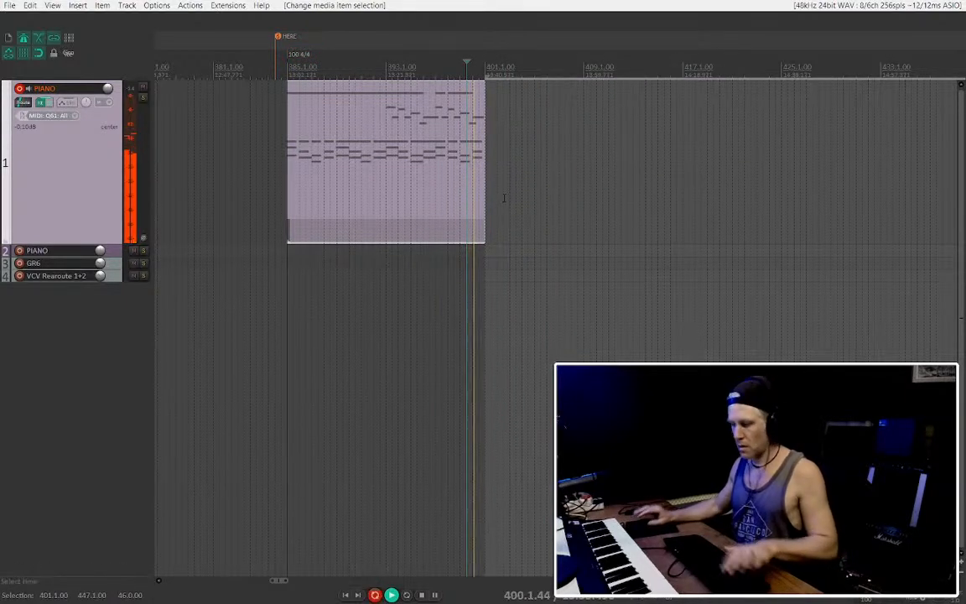
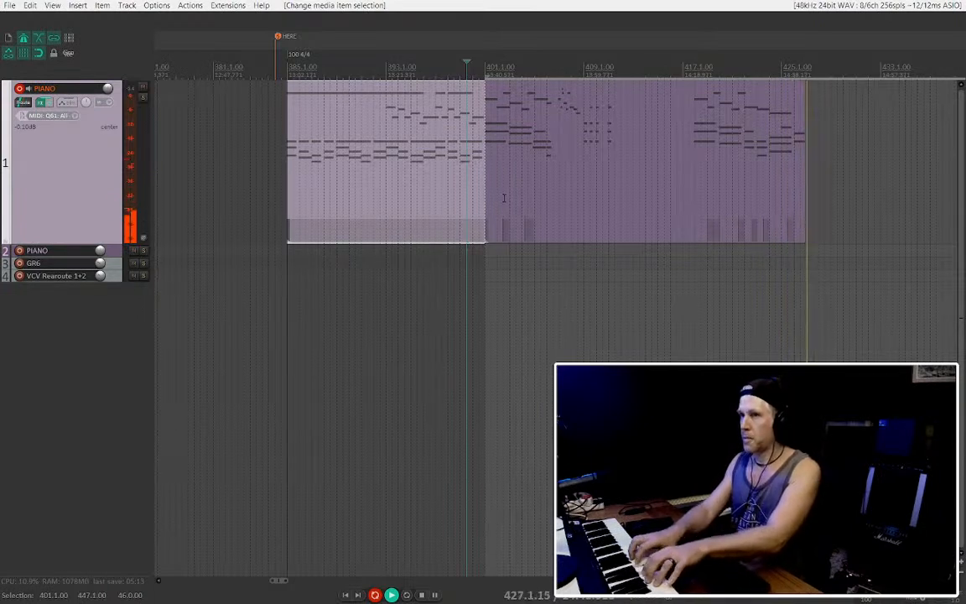
pyautogui.press('space')
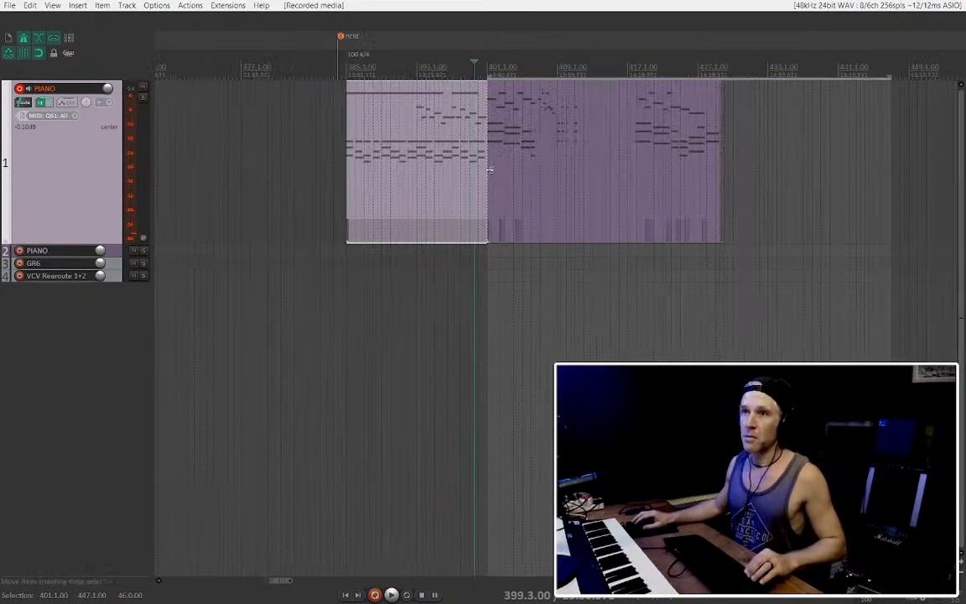
# Trim the new piano take to end midway through bar 410 and place the cursor at bar 400 in the first item
pyautogui.click(489, 173)
pyautogui.moveTo(489, 173)
pyautogui.mouseDown()
pyautogui.moveTo(696, 182)
pyautogui.moveTo(491, 167)
pyautogui.moveTo(480, 182)
pyautogui.mouseUp()
pyautogui.scroll(3, 481, 182)
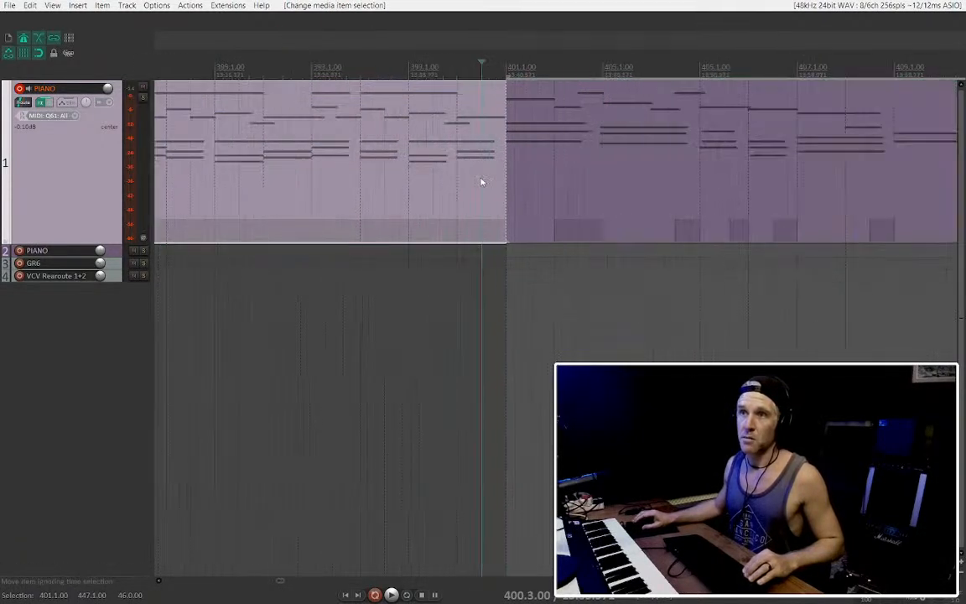
pyautogui.scroll(-3, 524, 197)
pyautogui.click(425, 177)
pyautogui.scroll(3, 489, 172)
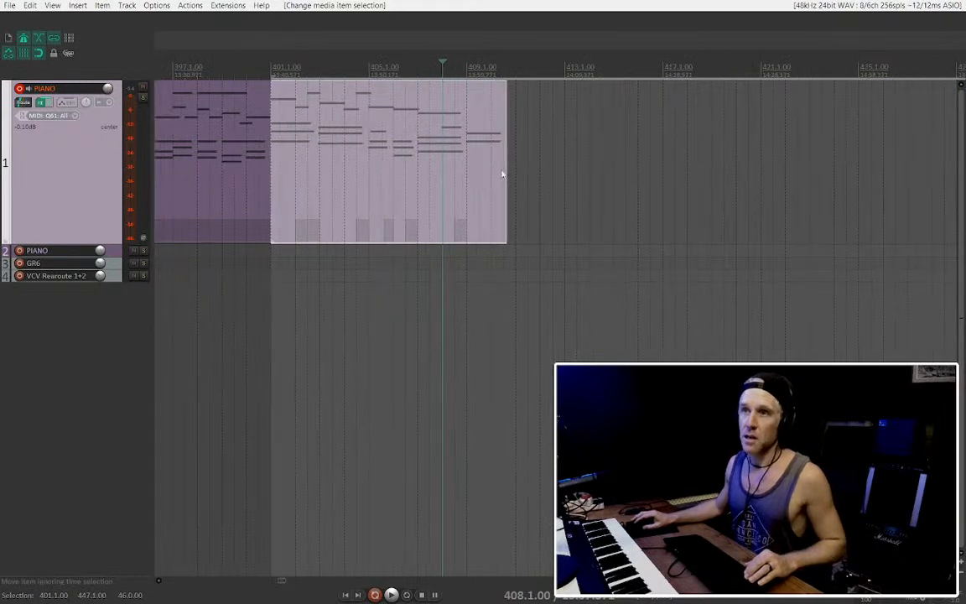
pyautogui.click(451, 178)
pyautogui.scroll(3, 453, 188)
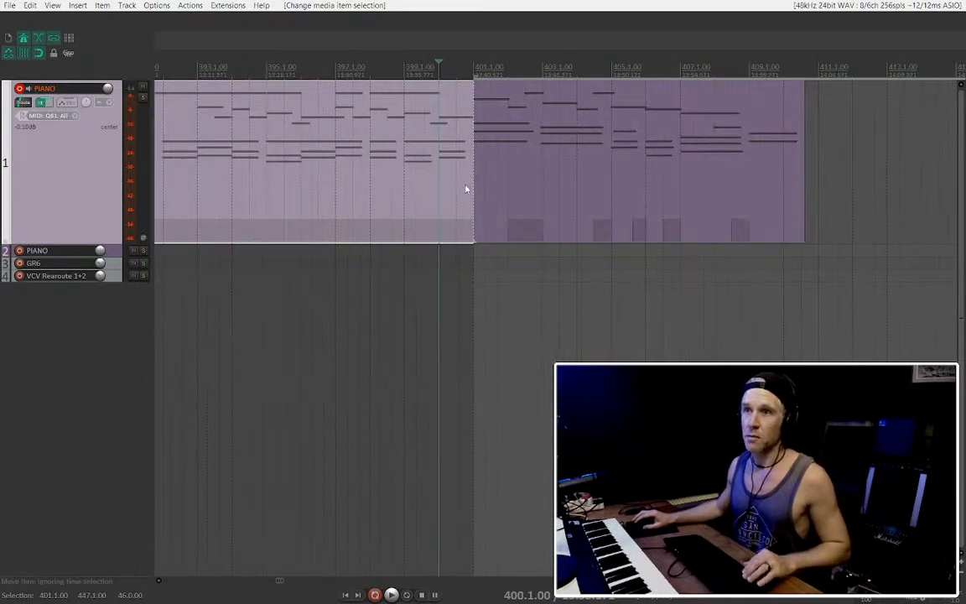
# Play the PIANO track and open its MIDI item starting at bar 401 in the MIDI editor
pyautogui.press('space')
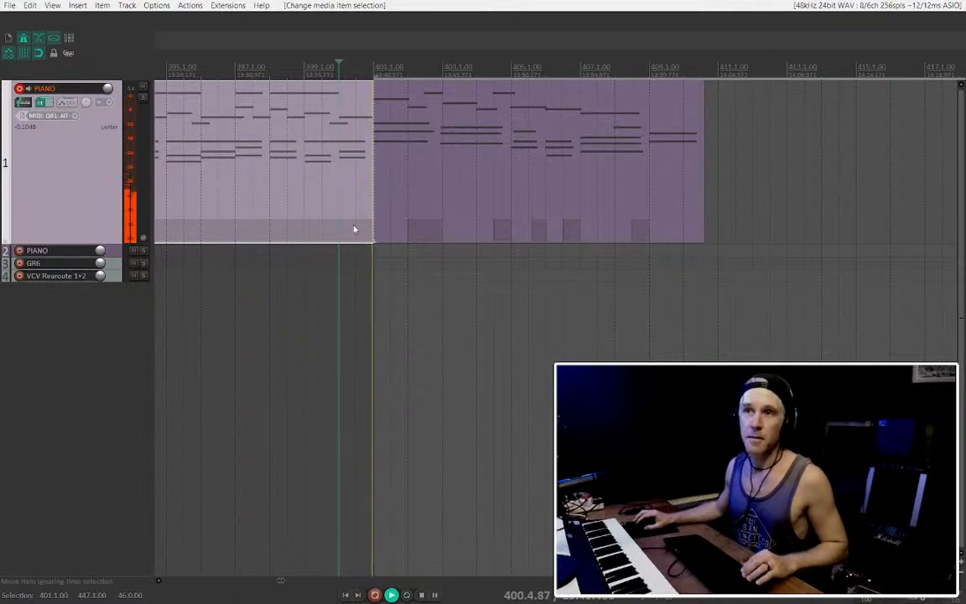
pyautogui.click(394, 180)
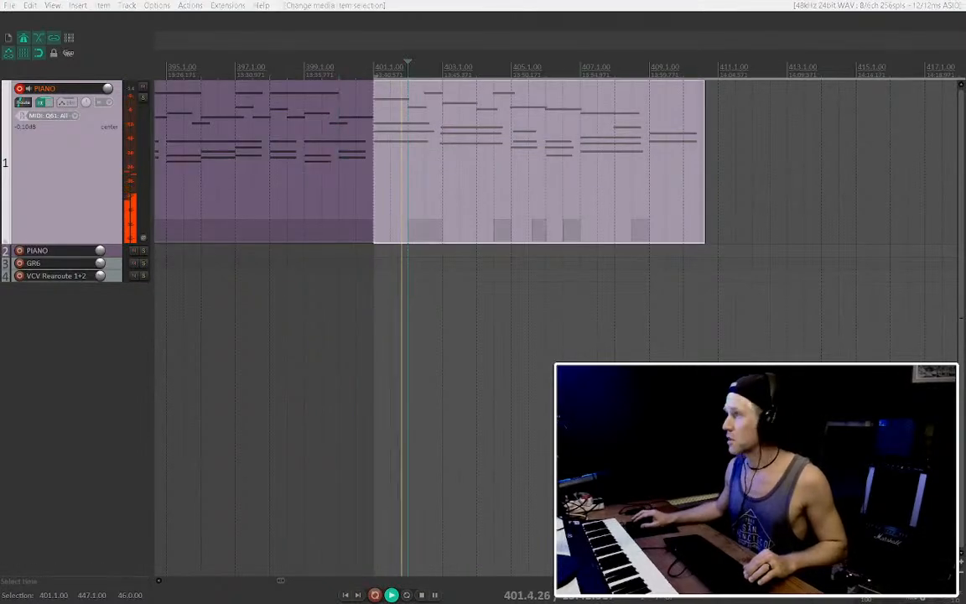
pyautogui.doubleClick(411, 168)
pyautogui.scroll(3, 306, 404)
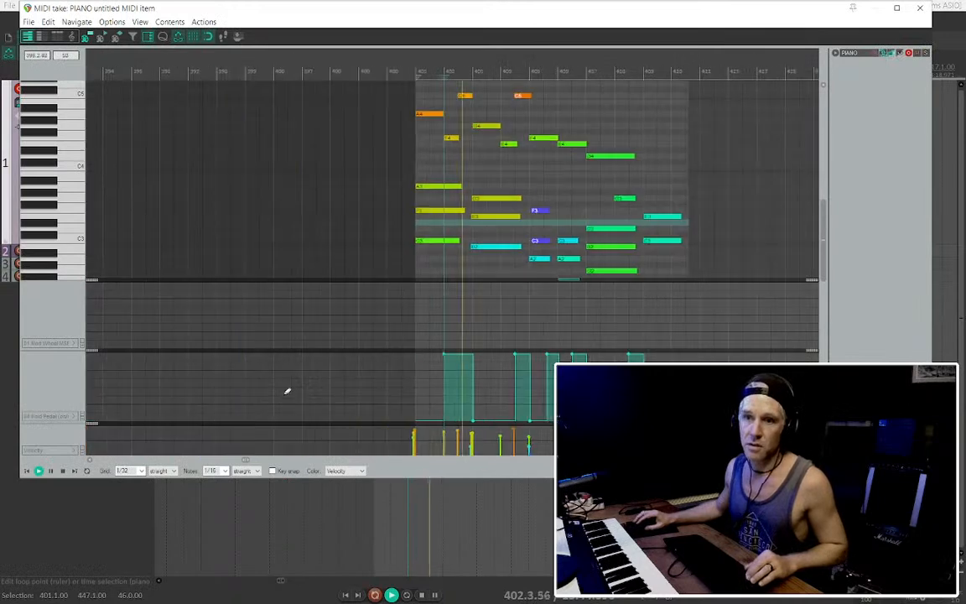
# Enlarge the velocity lane and collapse the Mod Wheel MSB lane to give the piano roll more room
pyautogui.moveTo(94, 422); pyautogui.dragTo(95, 350)
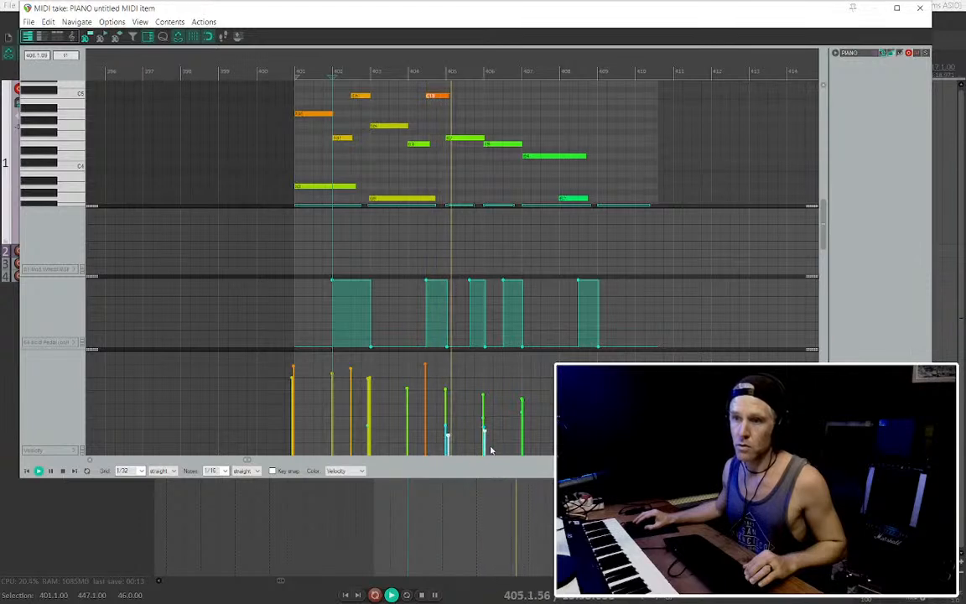
pyautogui.scroll(3, 446, 248)
pyautogui.scroll(-1, 477, 147)
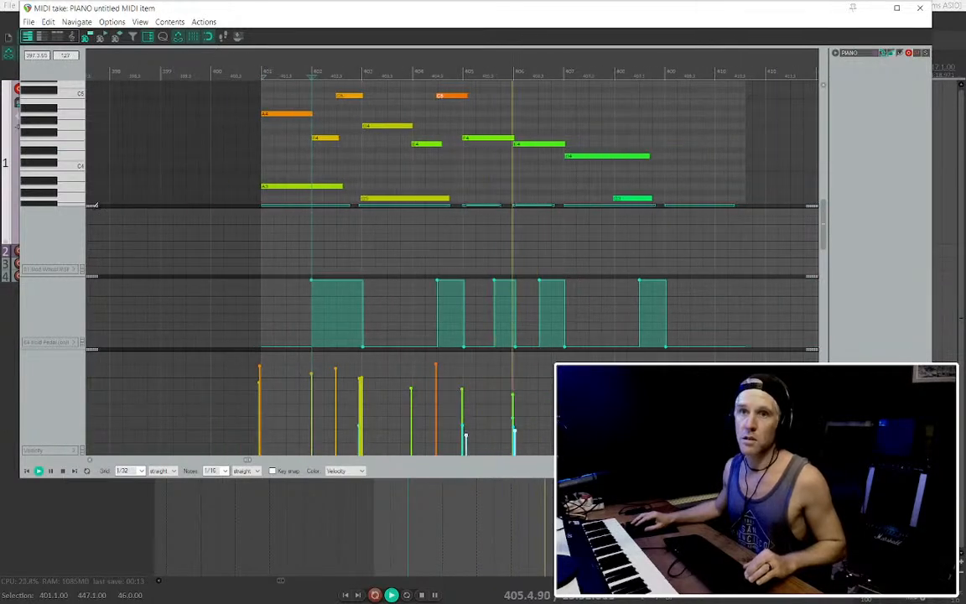
pyautogui.moveTo(95, 205); pyautogui.dragTo(95, 273)
pyautogui.scroll(-3, 520, 210)
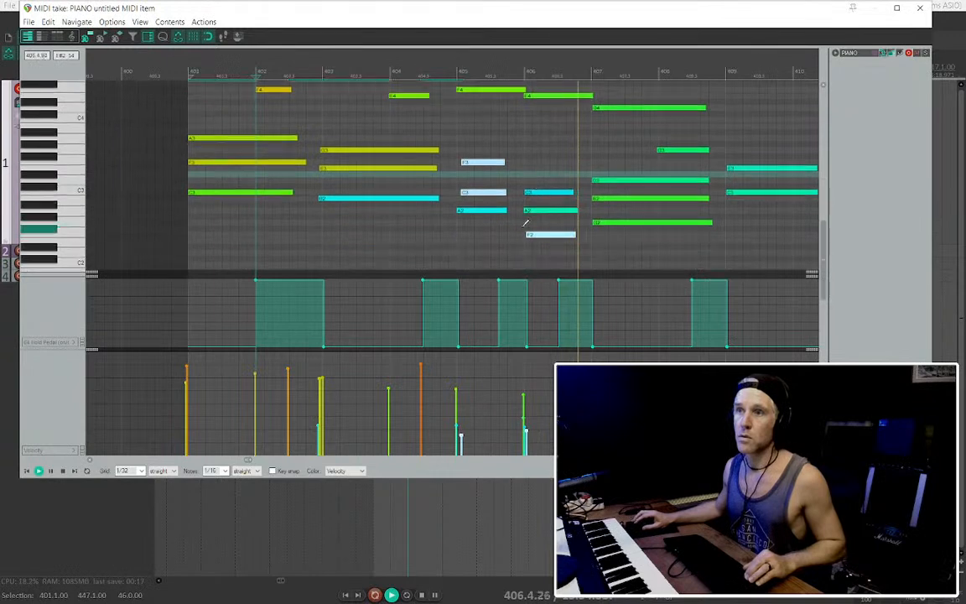
# Select all notes and hold pedal events in the item and quantize them to the grid
pyautogui.click(554, 241)
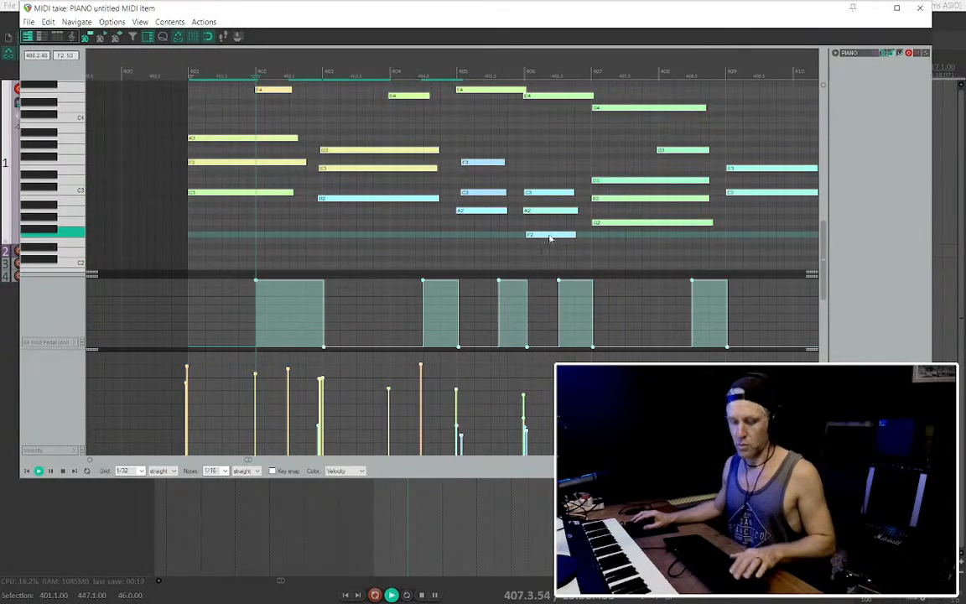
pyautogui.hotkey('ctrl', 'q')
pyautogui.moveTo(859, 124); pyautogui.dragTo(857, 123)
pyautogui.click(863, 250)
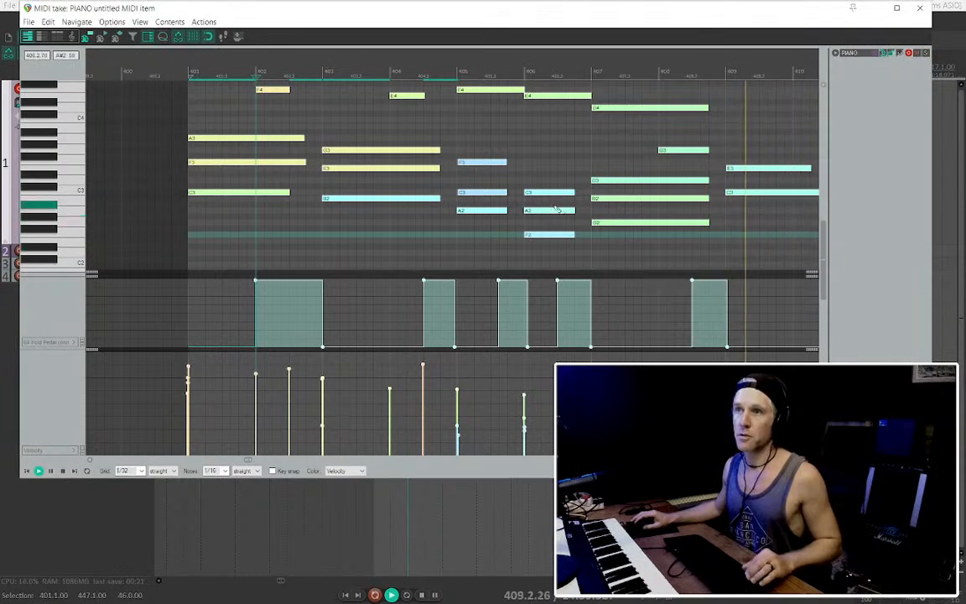
# Select the final E3 and C3 notes with the pedal release at bar 409 and move them half a bar later
pyautogui.scroll(-2, 353, 147)
pyautogui.click(352, 146)
pyautogui.moveTo(655, 227); pyautogui.dragTo(778, 176)
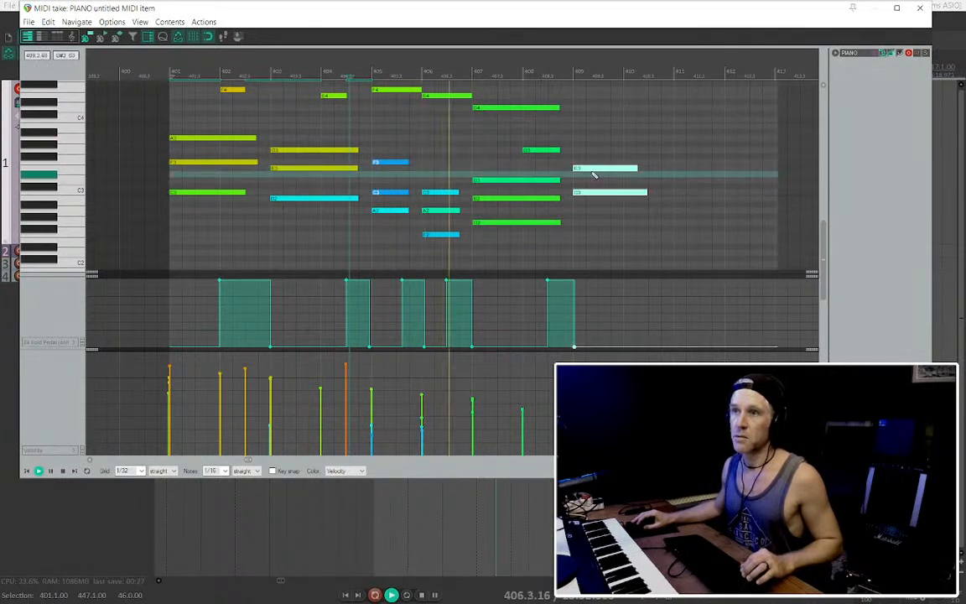
pyautogui.moveTo(595, 170); pyautogui.dragTo(620, 168)
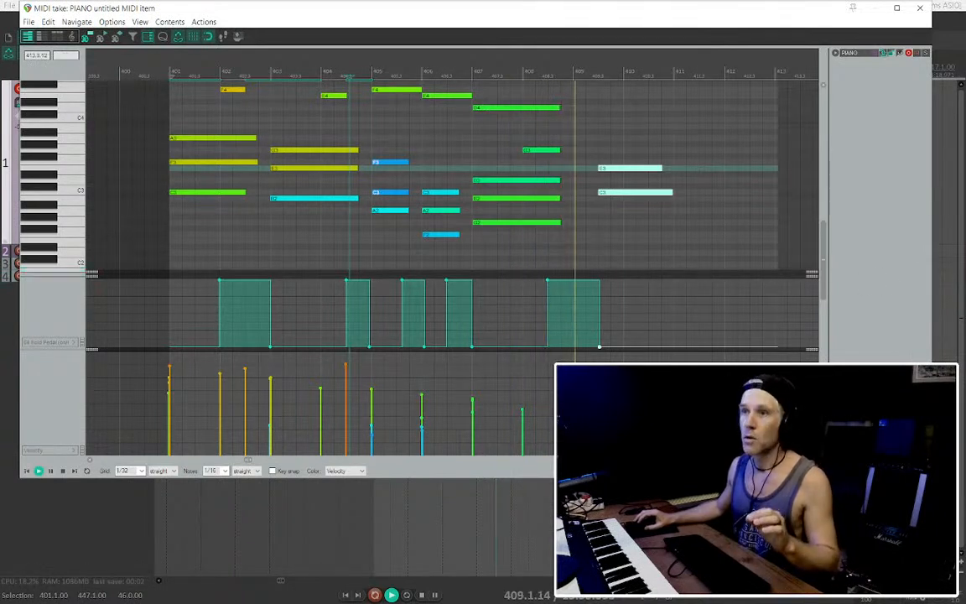
# Reposition and enlarge the MIDI editor window
pyautogui.scroll(-2, 645, 214)
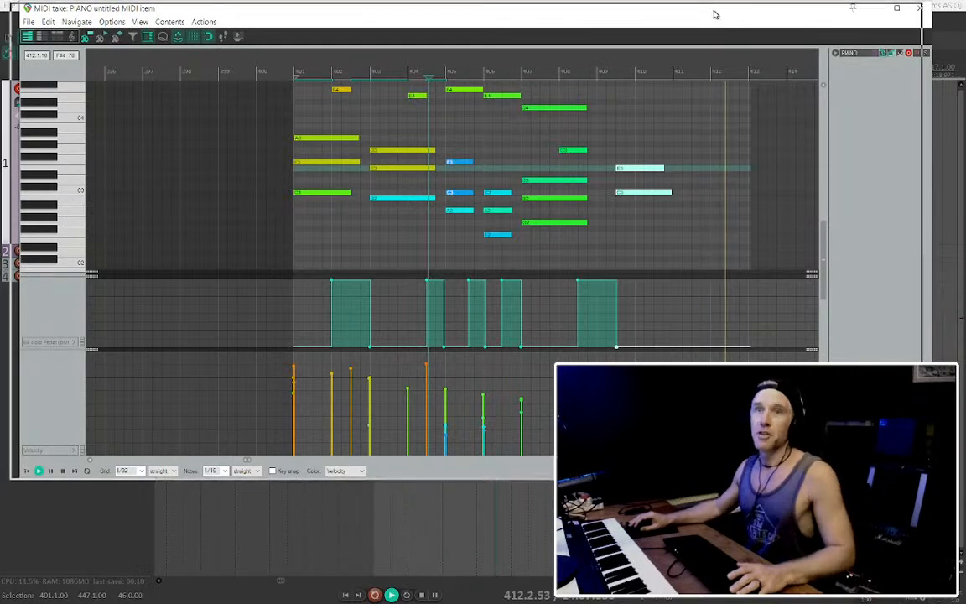
pyautogui.moveTo(777, 4); pyautogui.dragTo(765, 6)
pyautogui.moveTo(919, 480); pyautogui.dragTo(959, 580)
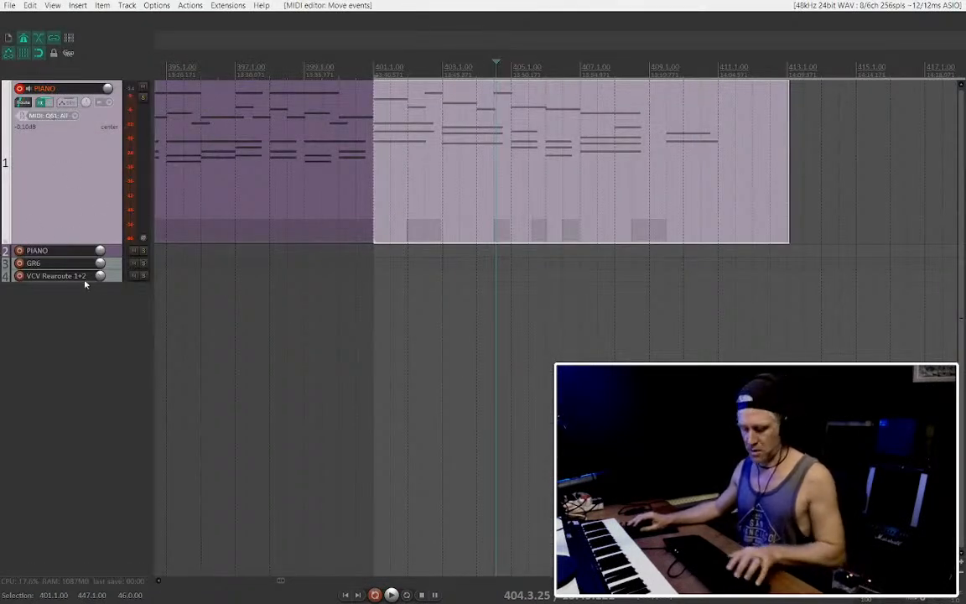
# Show the mixer and open the LABS instrument of track 1 (PIANO), moving its window clear of the arrangement's end
pyautogui.hotkey('ctrl', 'm')
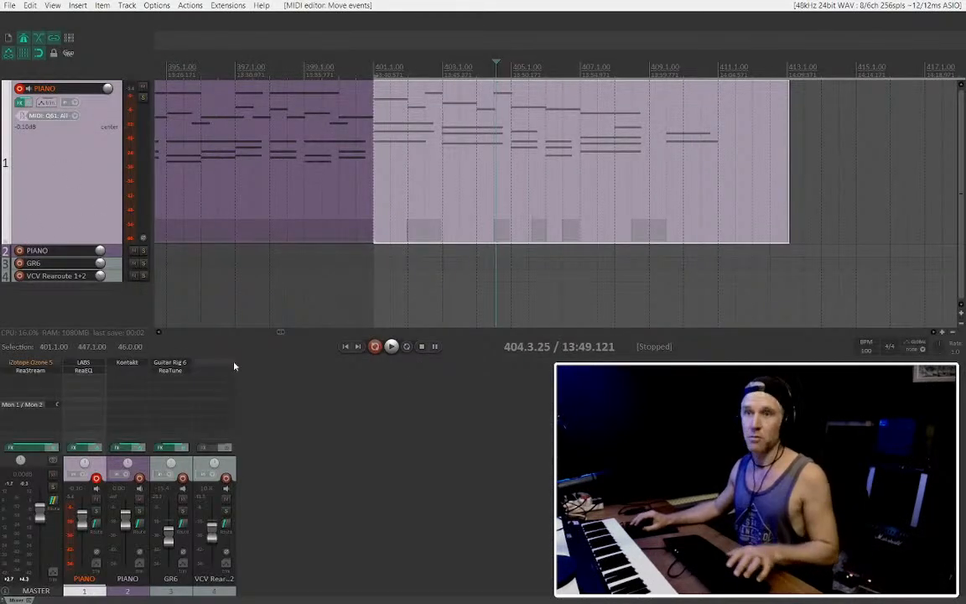
pyautogui.click(86, 364)
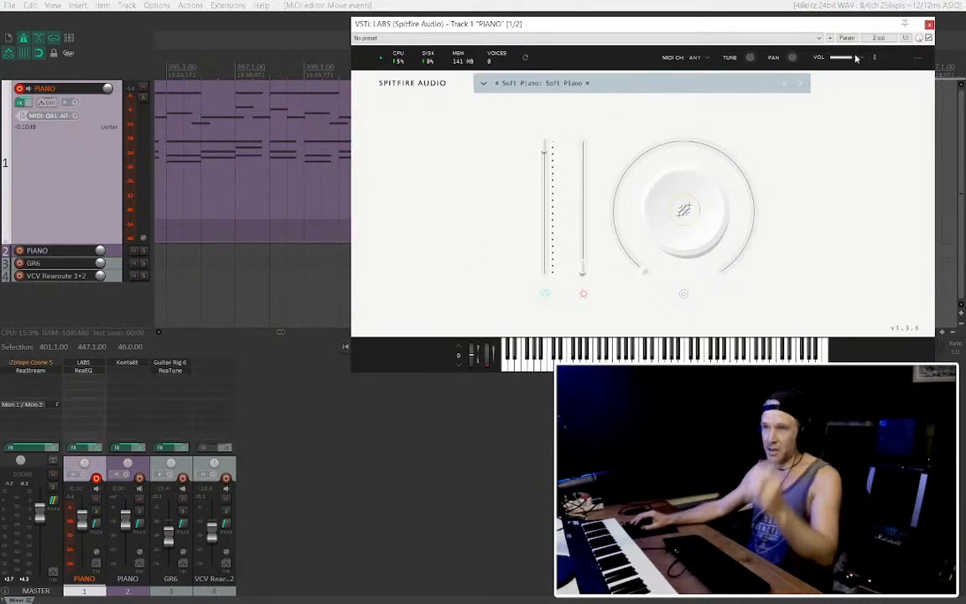
pyautogui.moveTo(803, 23); pyautogui.dragTo(603, 39)
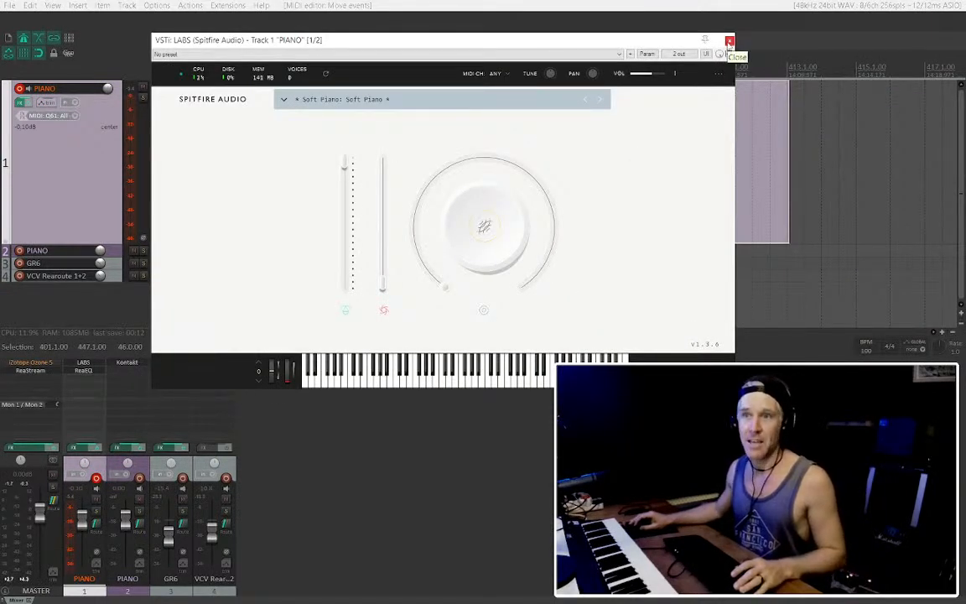
# Inspect band 2 of the ReaEQ on track 1, then close the ReaEQ and LABS windows
pyautogui.click(83, 370)
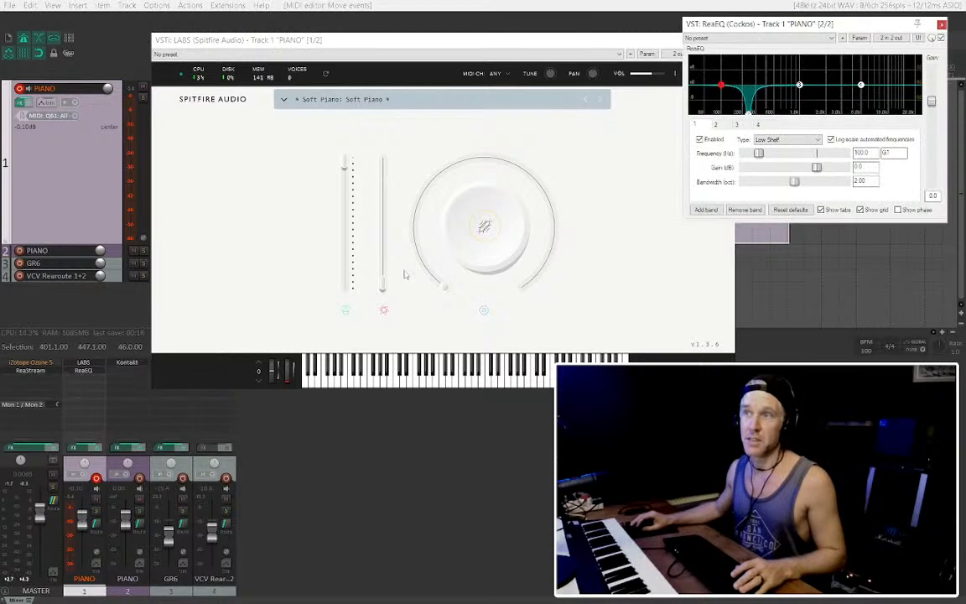
pyautogui.click(747, 114)
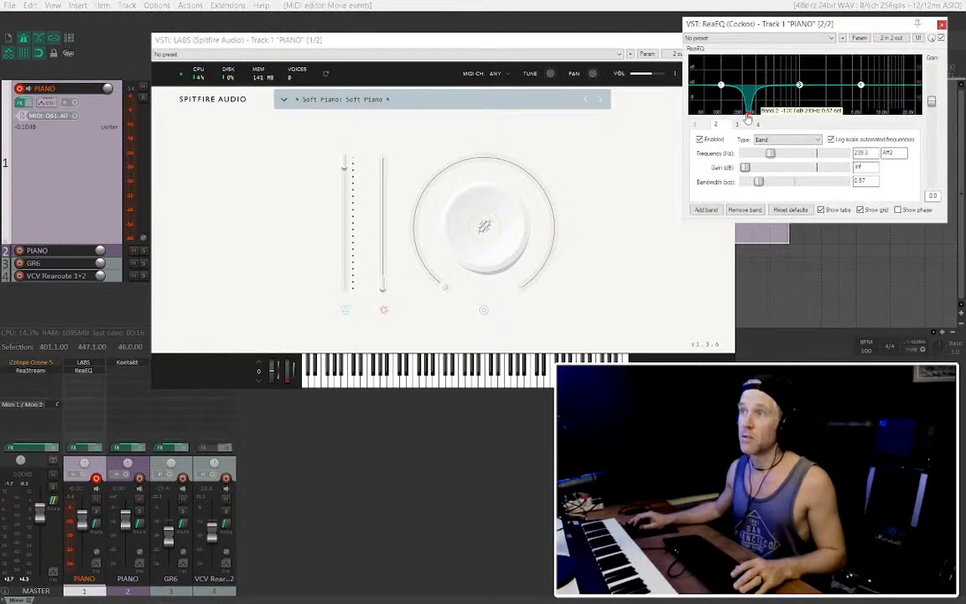
pyautogui.click(942, 25)
pyautogui.moveTo(626, 45); pyautogui.dragTo(617, 46)
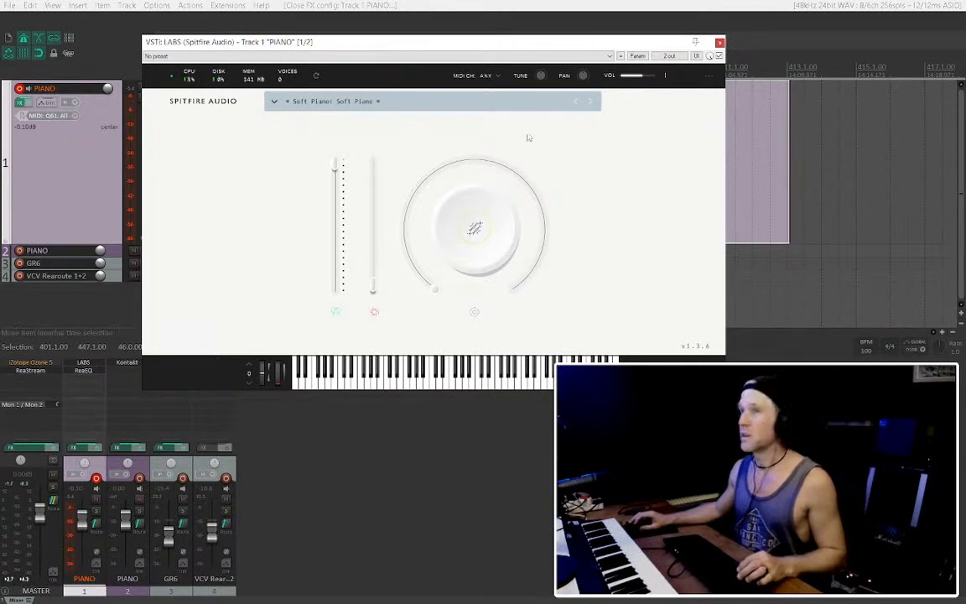
pyautogui.click(718, 41)
# Glue the two adjacent MIDI items on the PIANO track into one and set the loop points to the glued item
pyautogui.scroll(-3, 460, 200)
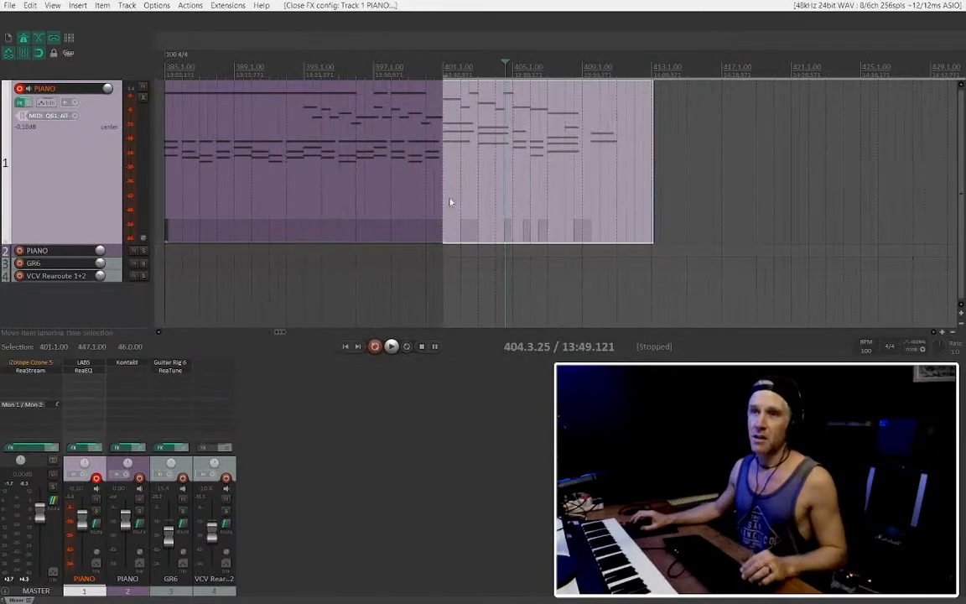
pyautogui.click(403, 204)
pyautogui.click(647, 167)
pyautogui.keyDown('ctrl'); pyautogui.click(503, 179); pyautogui.keyUp('ctrl')
pyautogui.scroll(2, 565, 180)
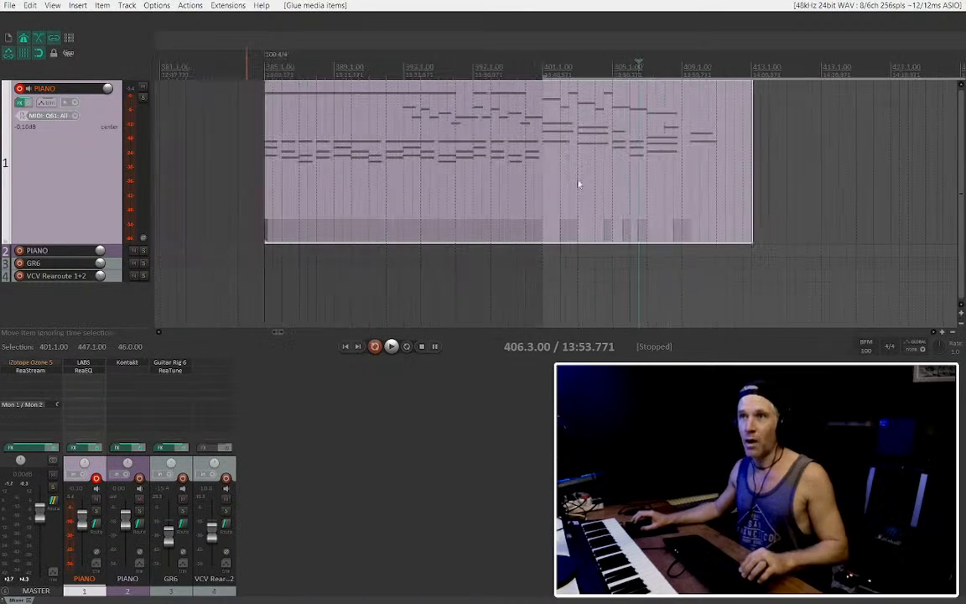
pyautogui.scroll(-3, 558, 181)
pyautogui.press('l')
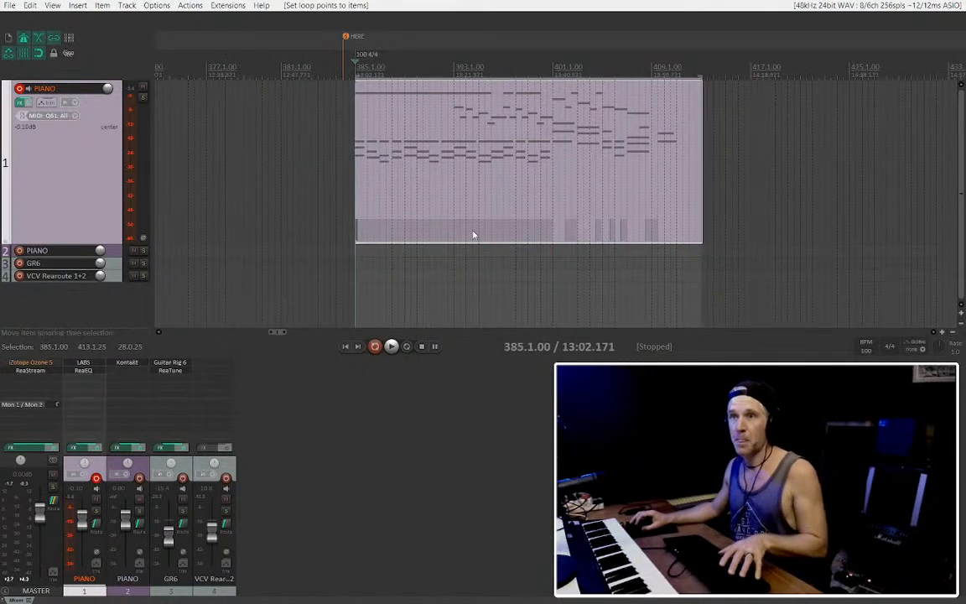
pyautogui.scroll(2, 420, 233)
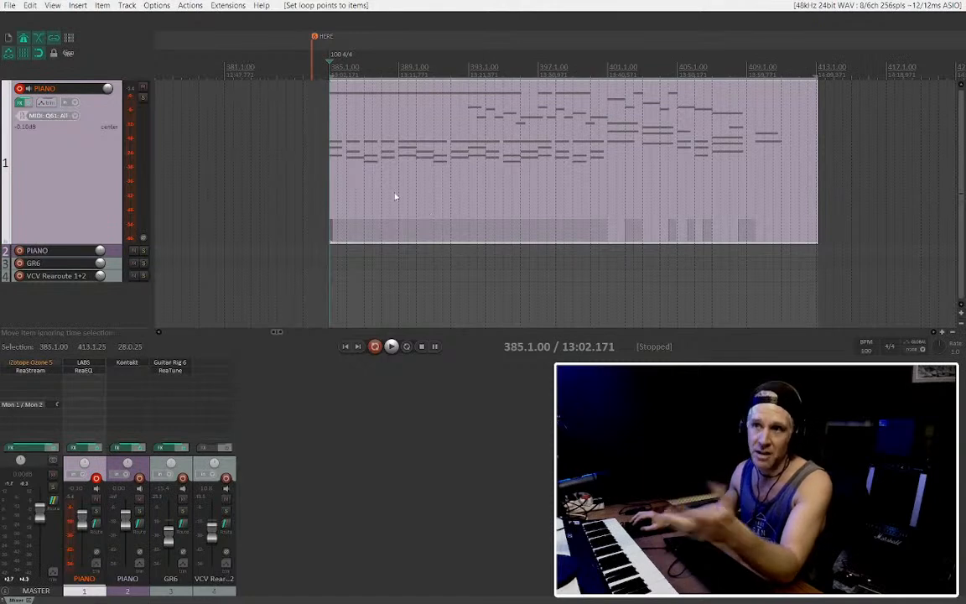
pyautogui.scroll(-5, 395, 197)
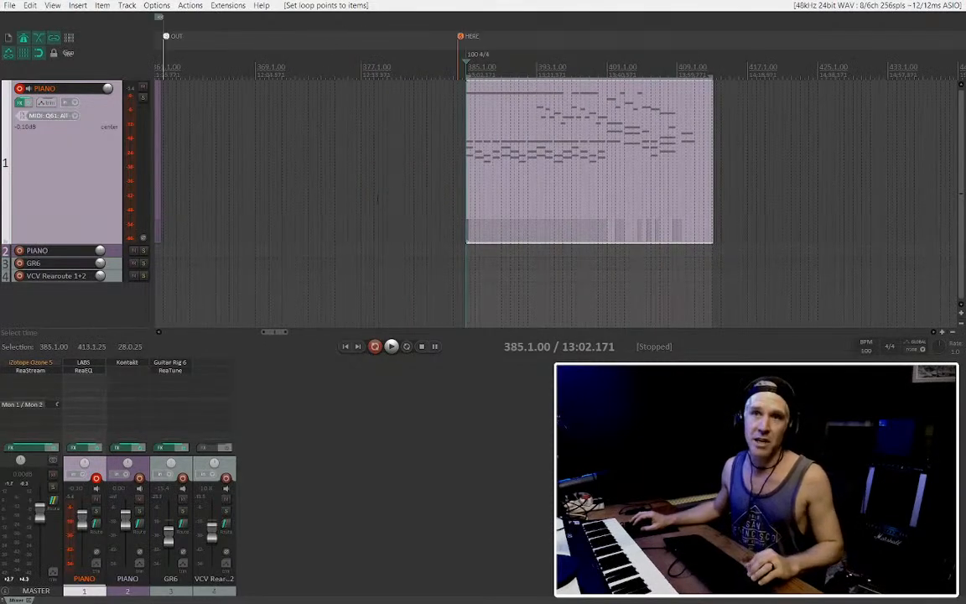
pyautogui.scroll(3, 479, 207)
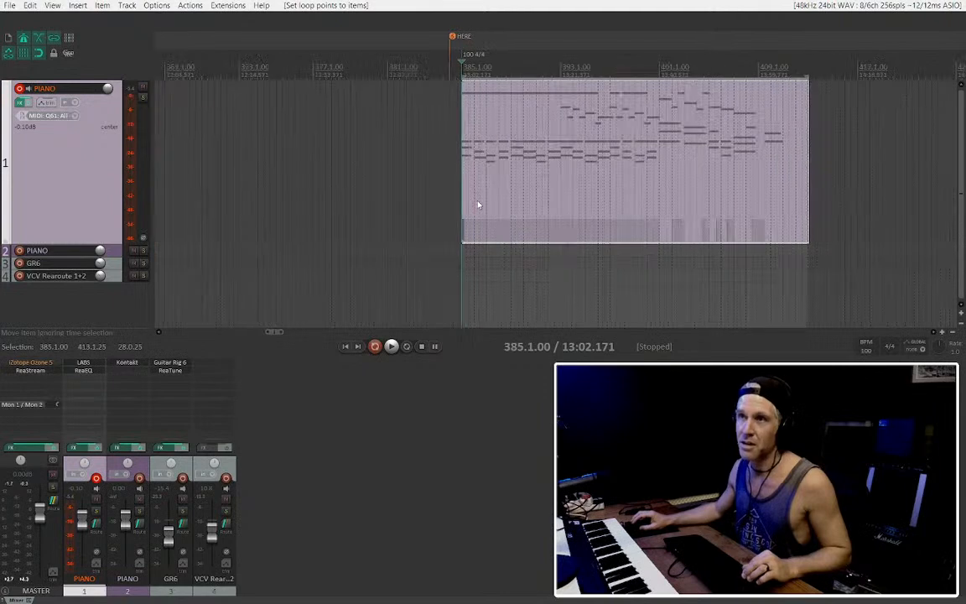
pyautogui.scroll(-3, 468, 209)
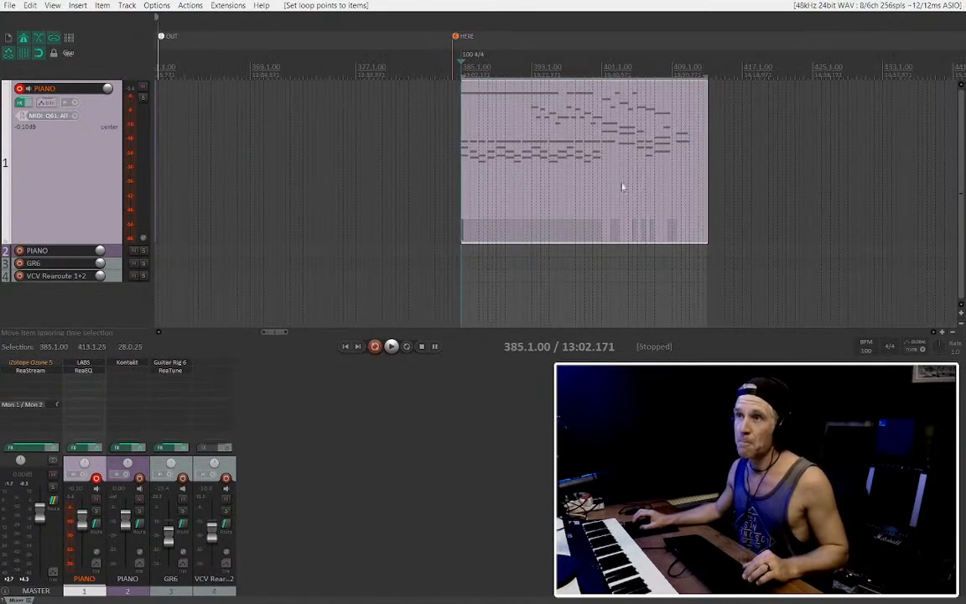
pyautogui.hscroll(3, 476, 202)
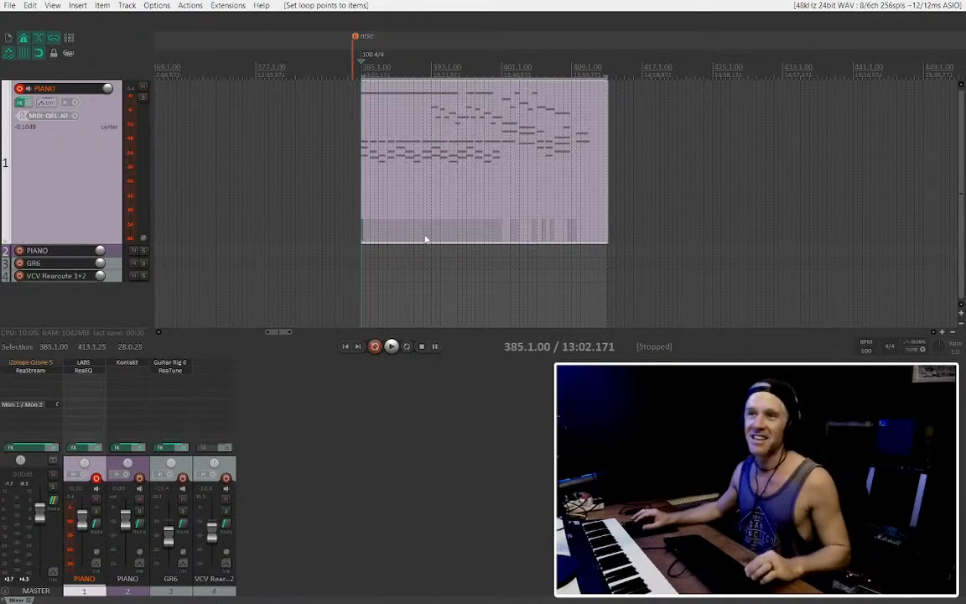
pyautogui.scroll(2, 416, 234)
pyautogui.scroll(2, 405, 227)
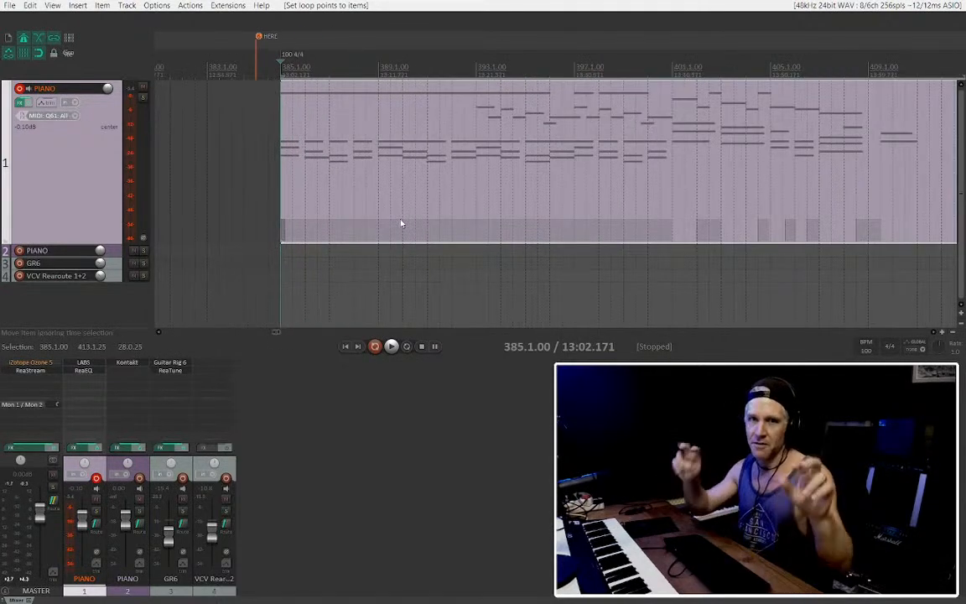
pyautogui.scroll(-2, 401, 205)
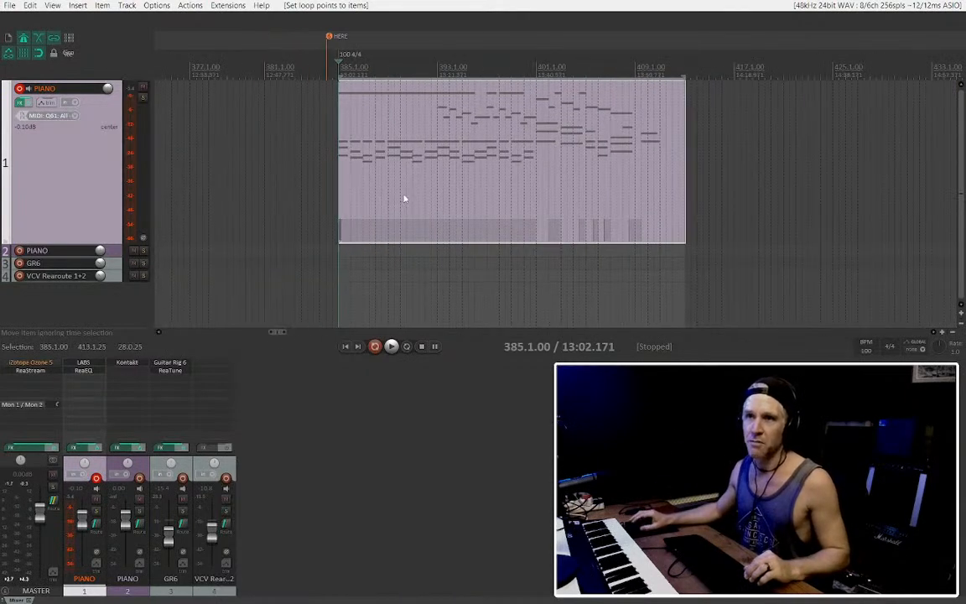
pyautogui.scroll(-1, 404, 193)
pyautogui.scroll(1, 404, 188)
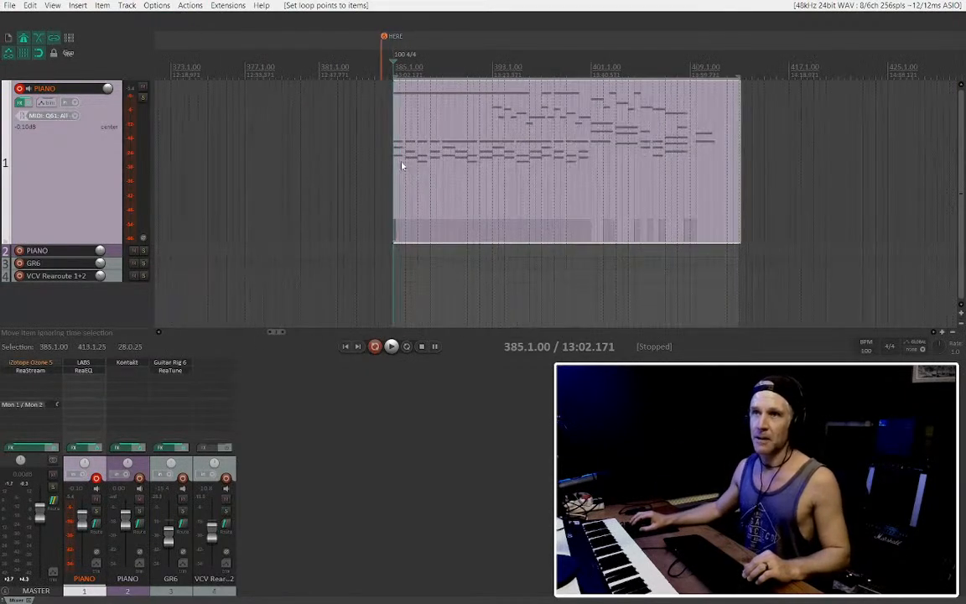
pyautogui.click(536, 168)
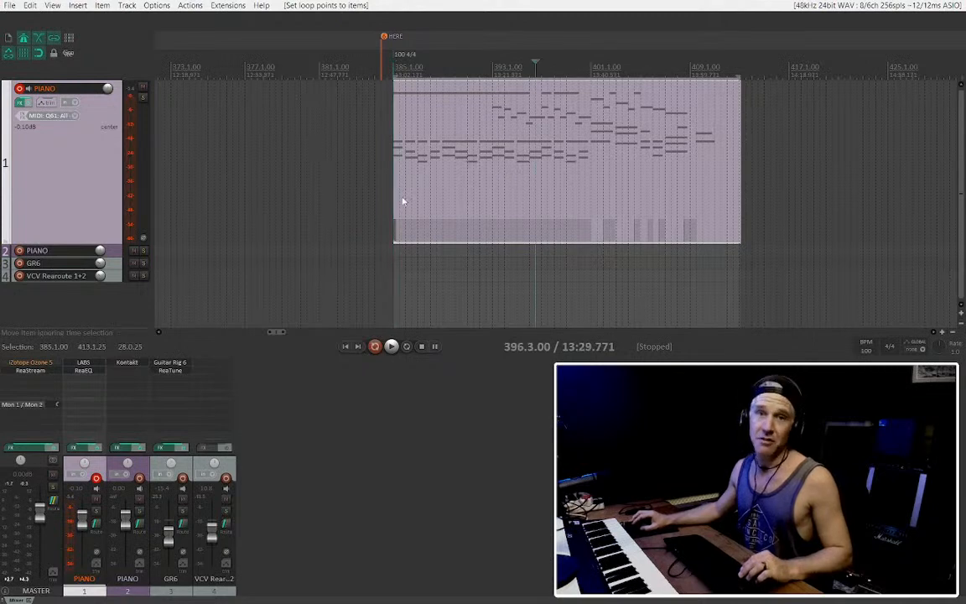
pyautogui.click(495, 178)
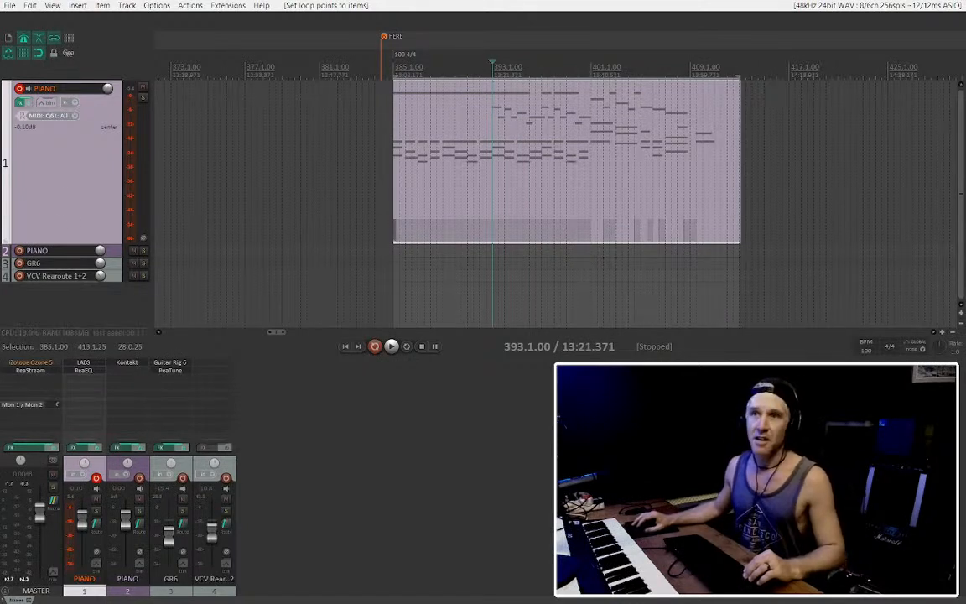
pyautogui.click(400, 182)
pyautogui.scroll(3, 400, 182)
pyautogui.scroll(-6, 469, 183)
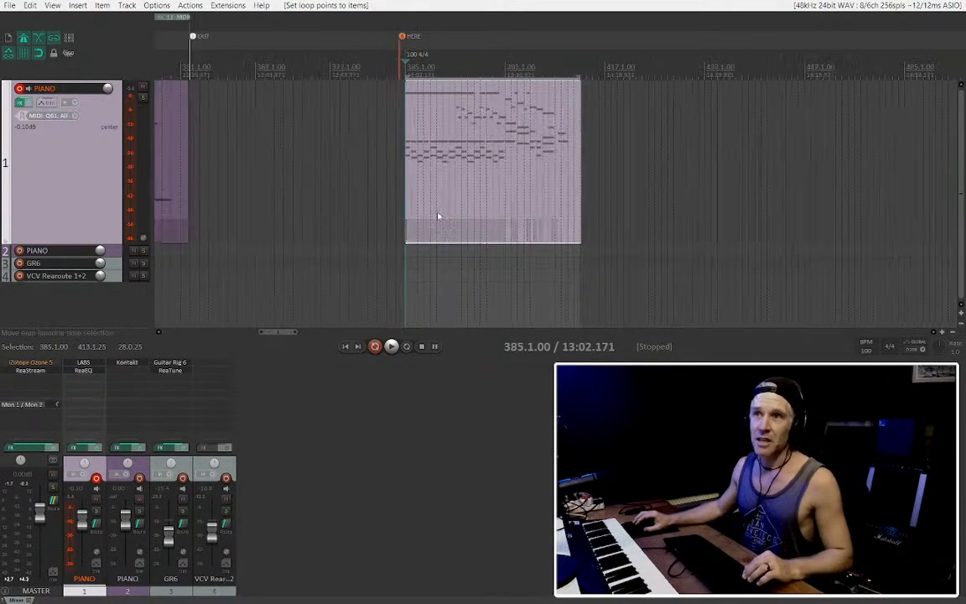
pyautogui.scroll(3, 579, 178)
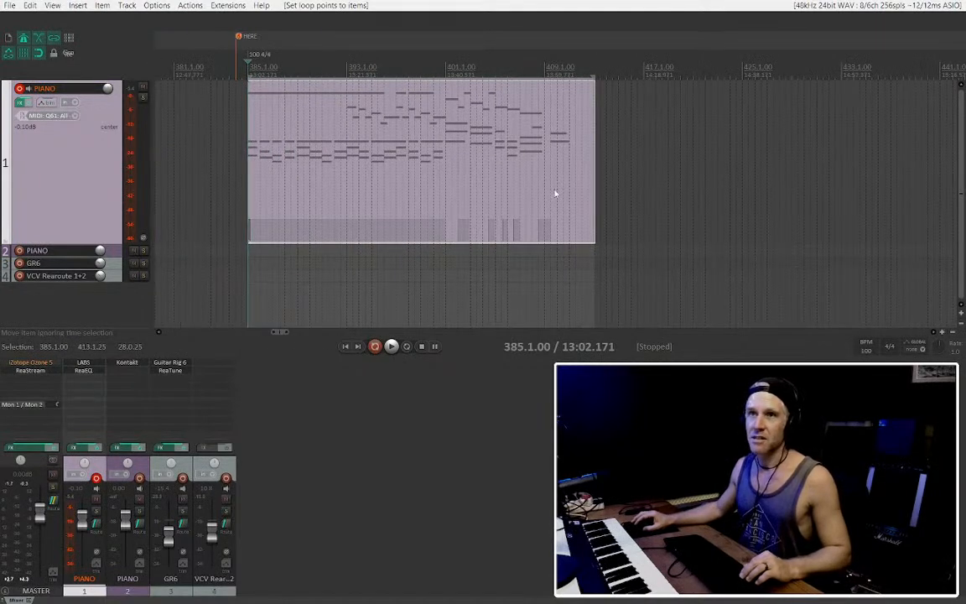
# Select the MIDI item in the WANDERING FREE region on track 1
pyautogui.scroll(-10, 340, 193)
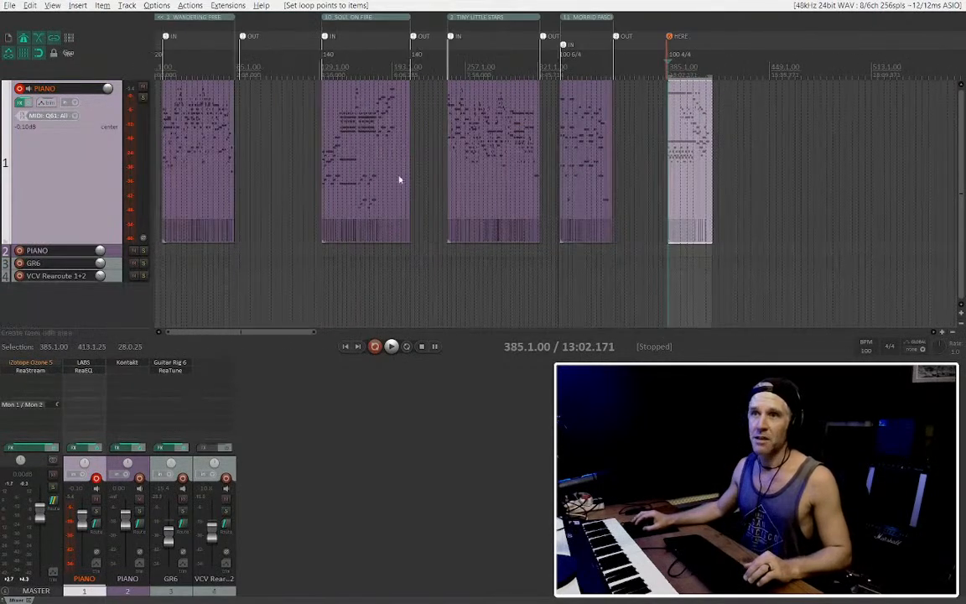
pyautogui.click(173, 131)
pyautogui.scroll(6, 243, 130)
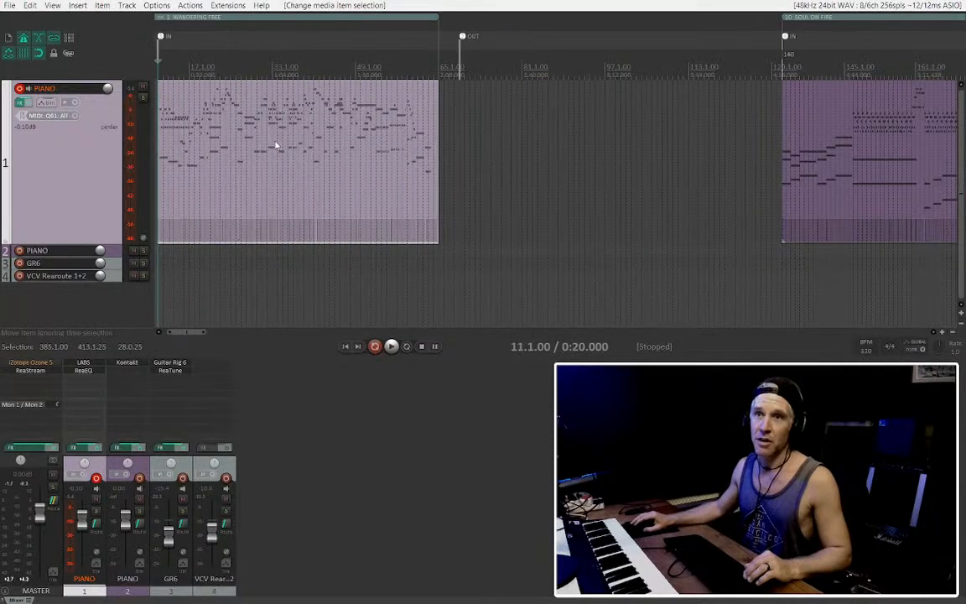
# Play the WANDERING FREE item and toggle the bypass of iZotope Ozone 5 on the master track
pyautogui.press('space')
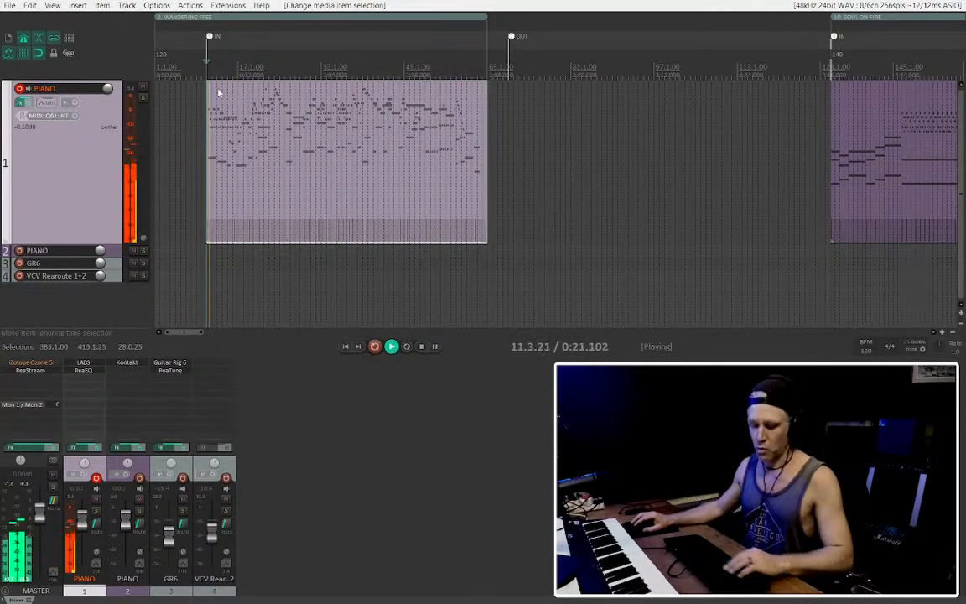
pyautogui.scroll(3, 285, 156)
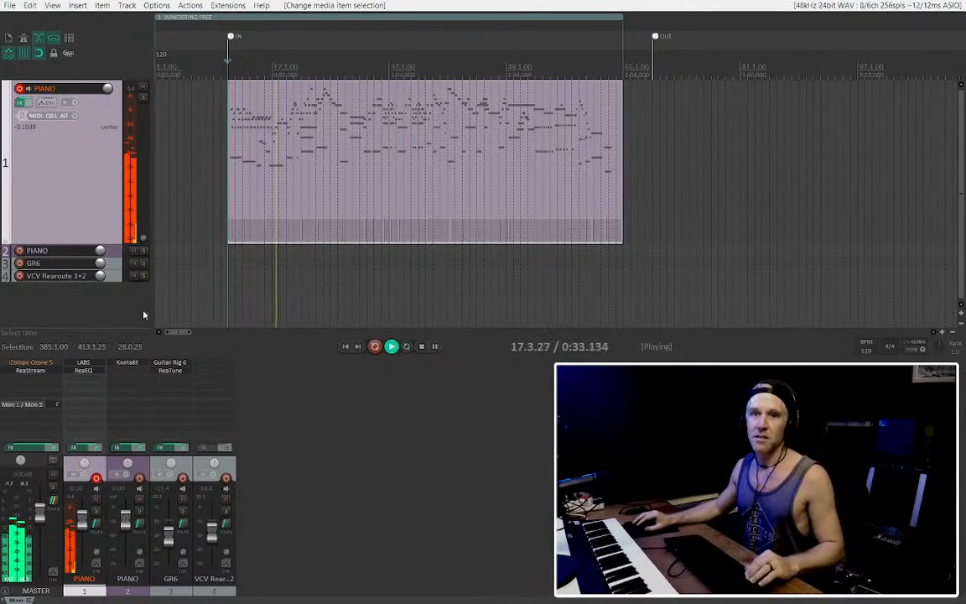
pyautogui.keyDown('shift'); pyautogui.click(19, 361); pyautogui.keyUp('shift')
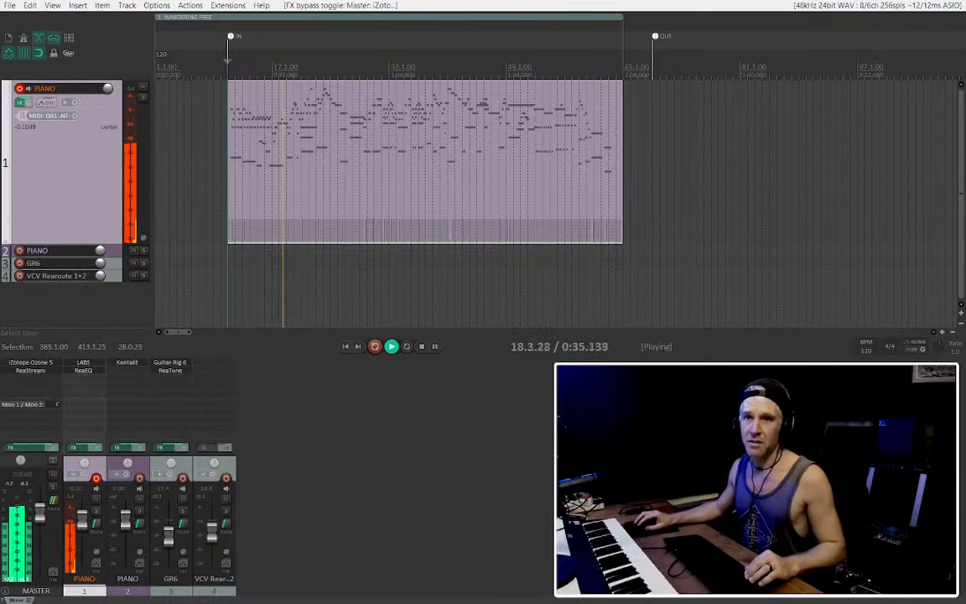
# Listen to the SOUL ON FIRE piano item from about measure 137 and from measure 147, and stop playback
pyautogui.scroll(-2, 332, 191)
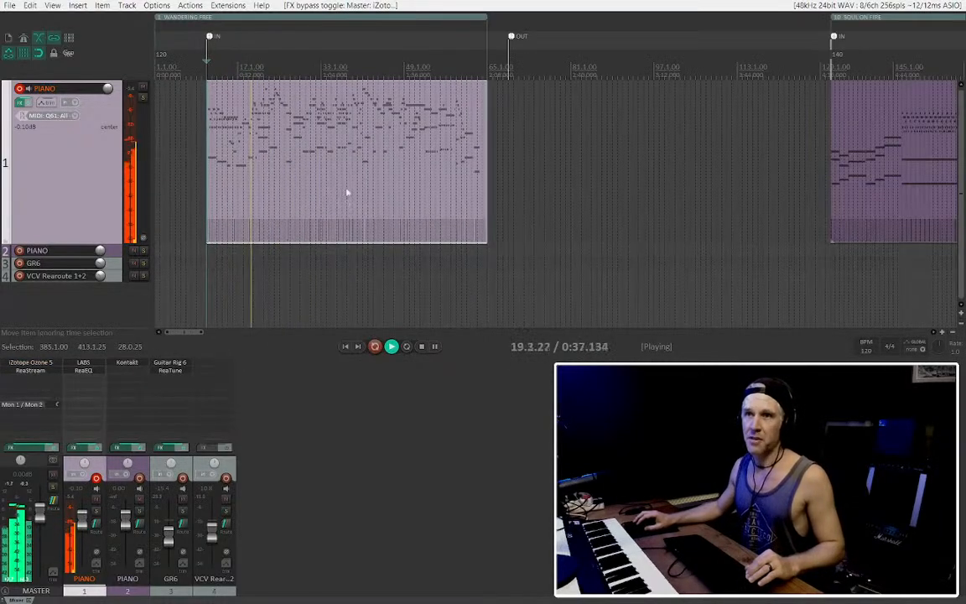
pyautogui.scroll(-2, 345, 147)
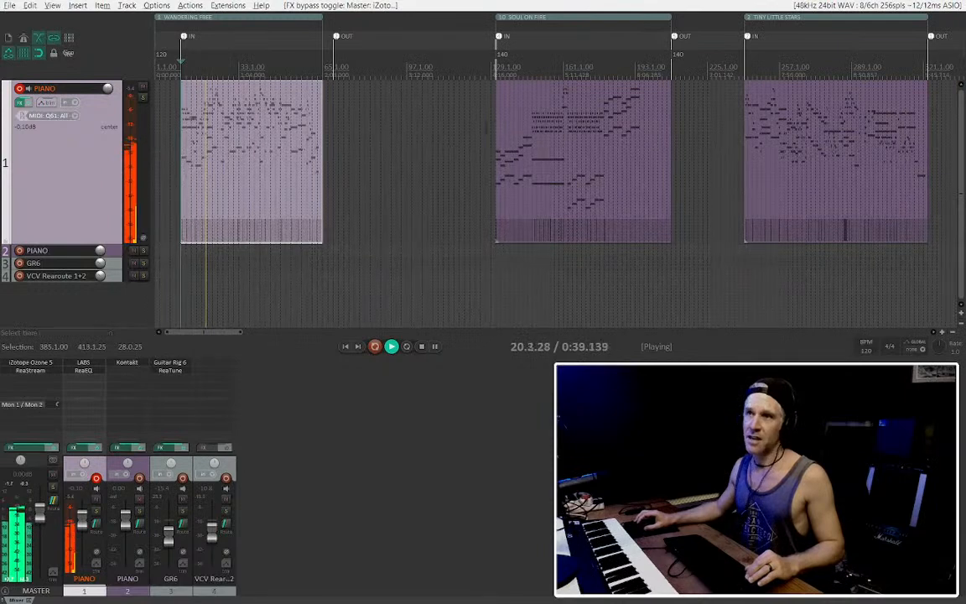
pyautogui.hscroll(2, 295, 151)
pyautogui.click(406, 122)
pyautogui.scroll(2, 385, 79)
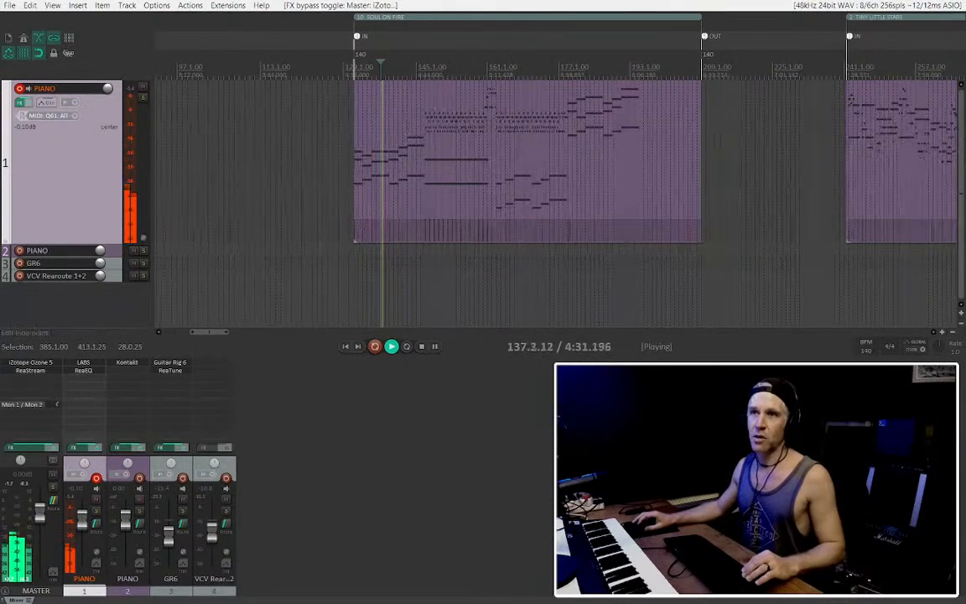
pyautogui.click(433, 98)
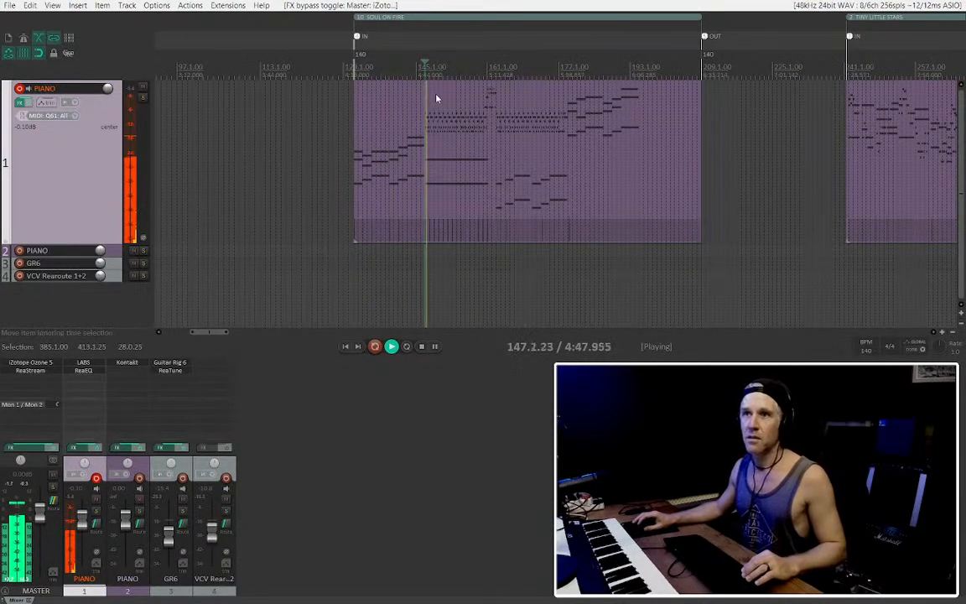
pyautogui.scroll(-2, 436, 101)
pyautogui.hscroll(2, 537, 156)
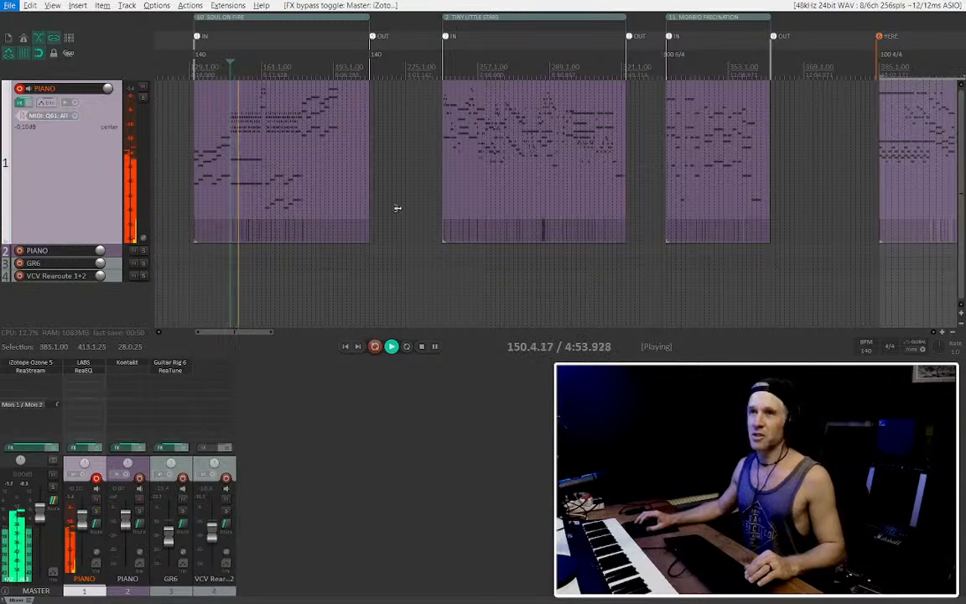
pyautogui.scroll(3, 234, 155)
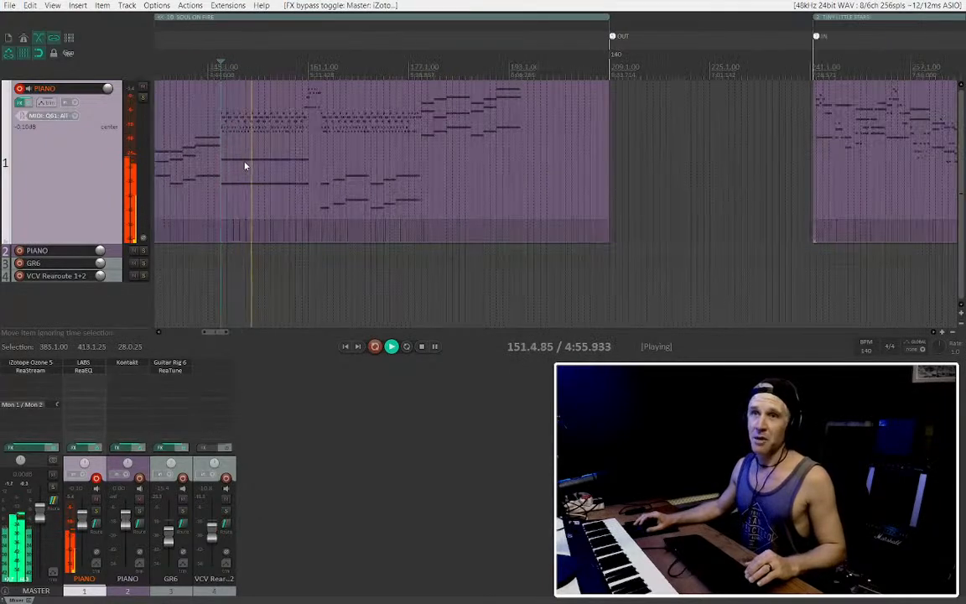
pyautogui.scroll(-1, 483, 188)
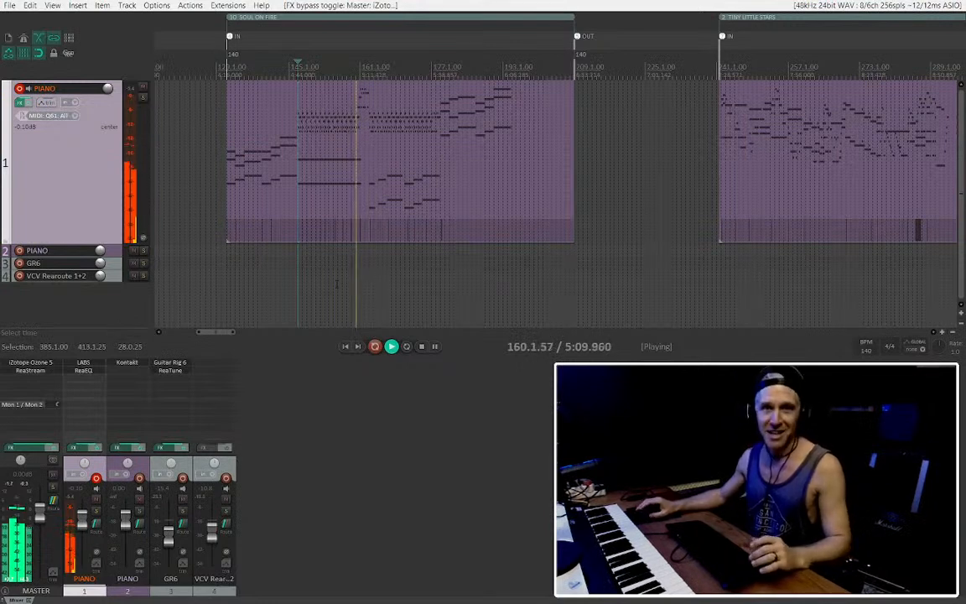
pyautogui.press('space')
# Select the PIANO track's MIDI item at measure 385, just after the HERE marker
pyautogui.moveTo(342, 168); pyautogui.dragTo(472, 166)
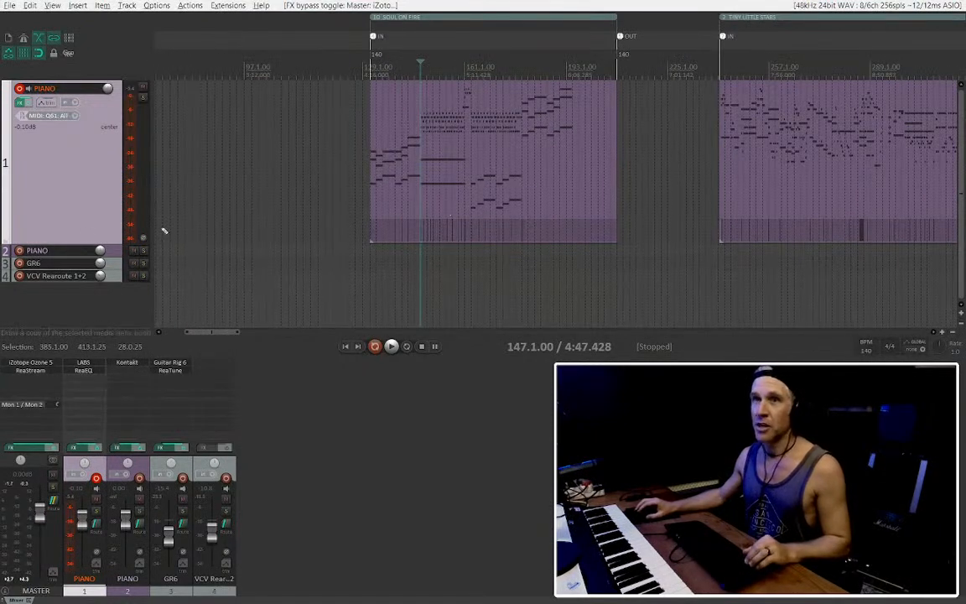
pyautogui.scroll(2, 507, 195)
pyautogui.scroll(2, 484, 194)
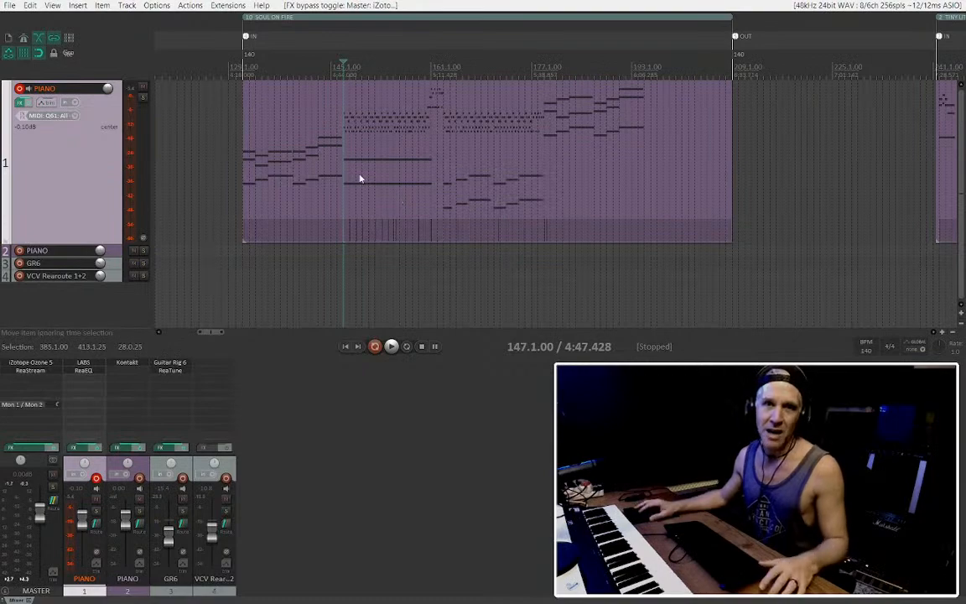
pyautogui.scroll(-4, 386, 180)
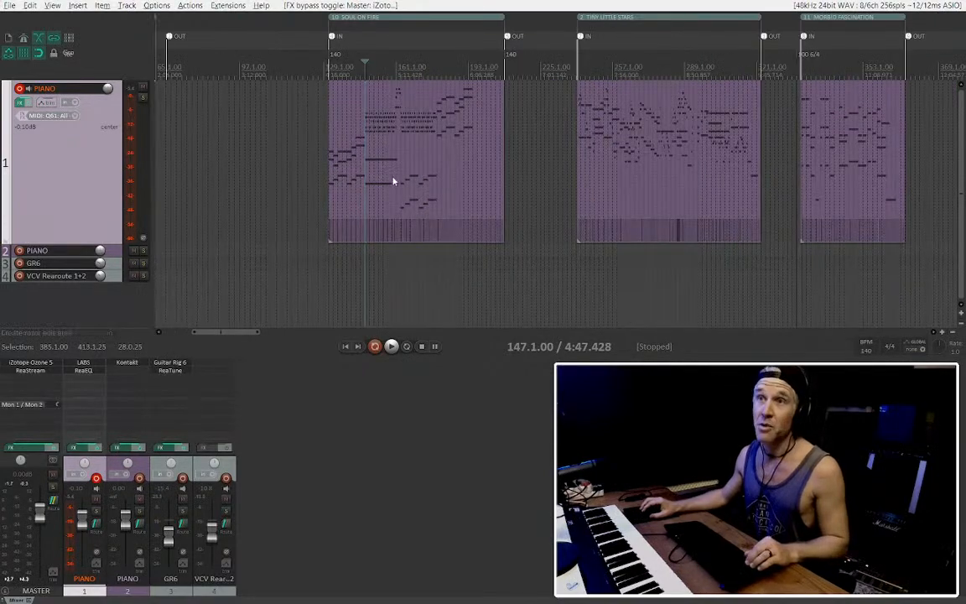
pyautogui.hscroll(3, 390, 181)
pyautogui.scroll(-3, 393, 180)
pyautogui.scroll(3, 540, 147)
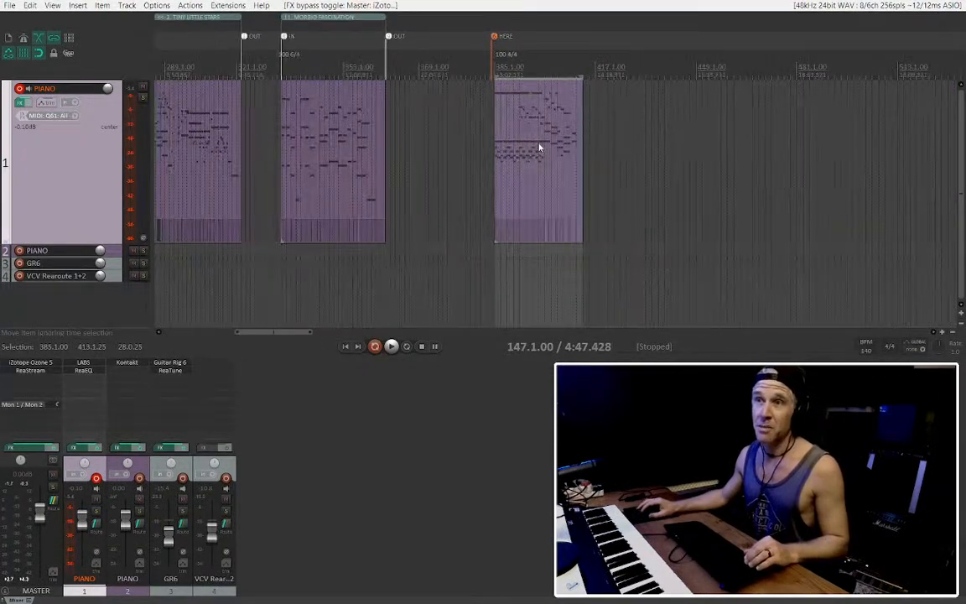
pyautogui.scroll(3, 527, 174)
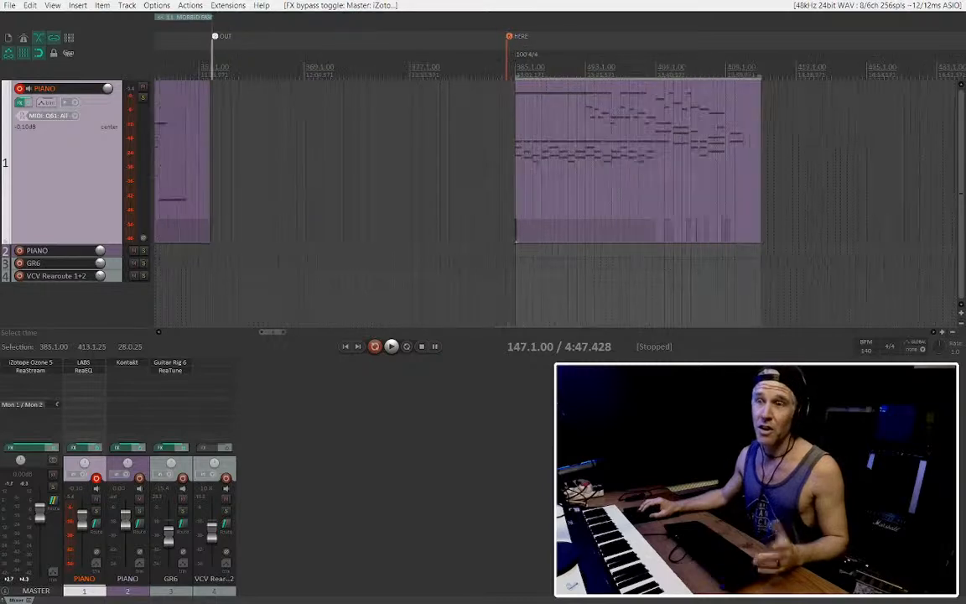
pyautogui.click(519, 174)
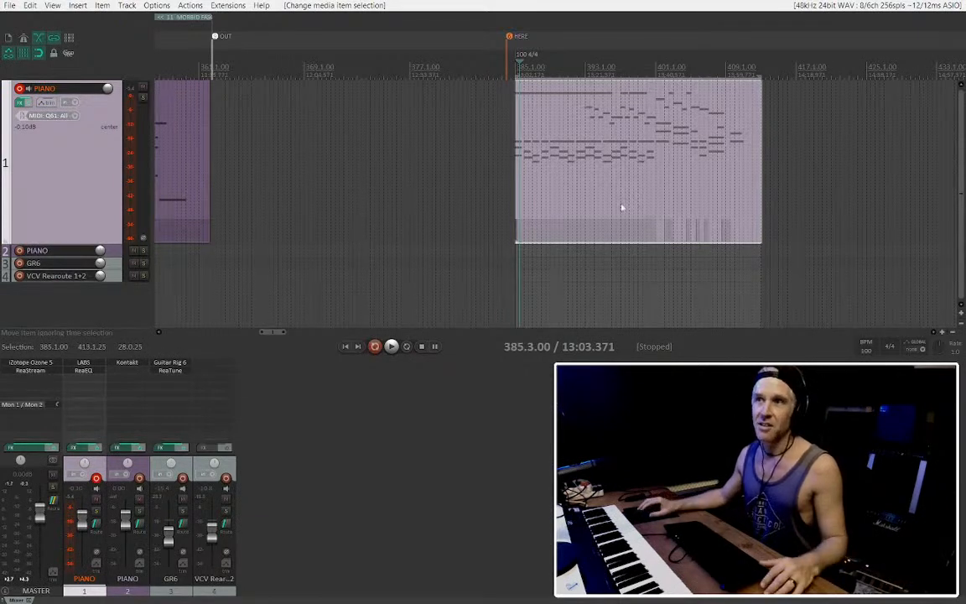
# Add a region over the time selection starting at 385.1.00, leaving its name empty
pyautogui.scroll(-8, 593, 181)
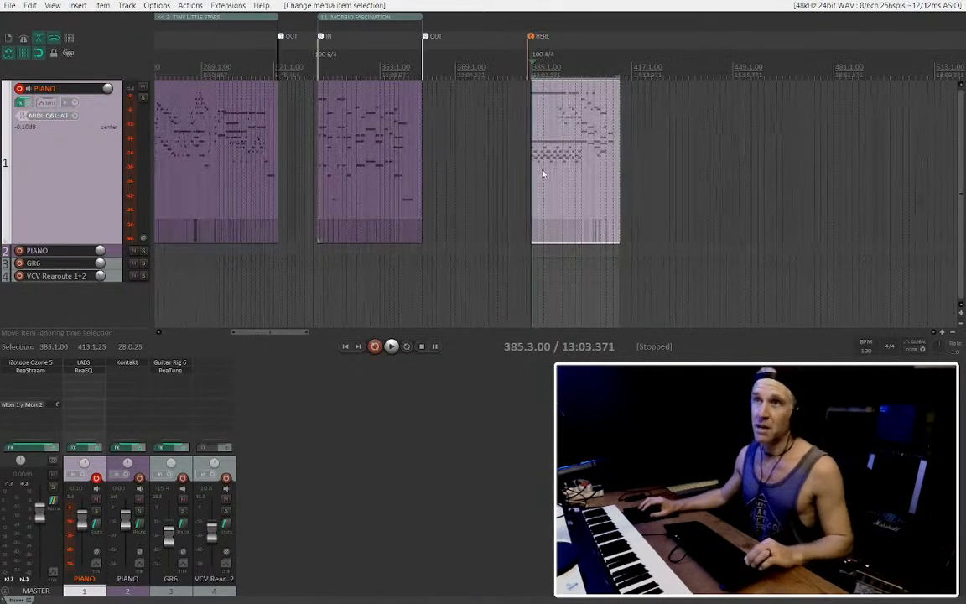
pyautogui.scroll(3, 545, 130)
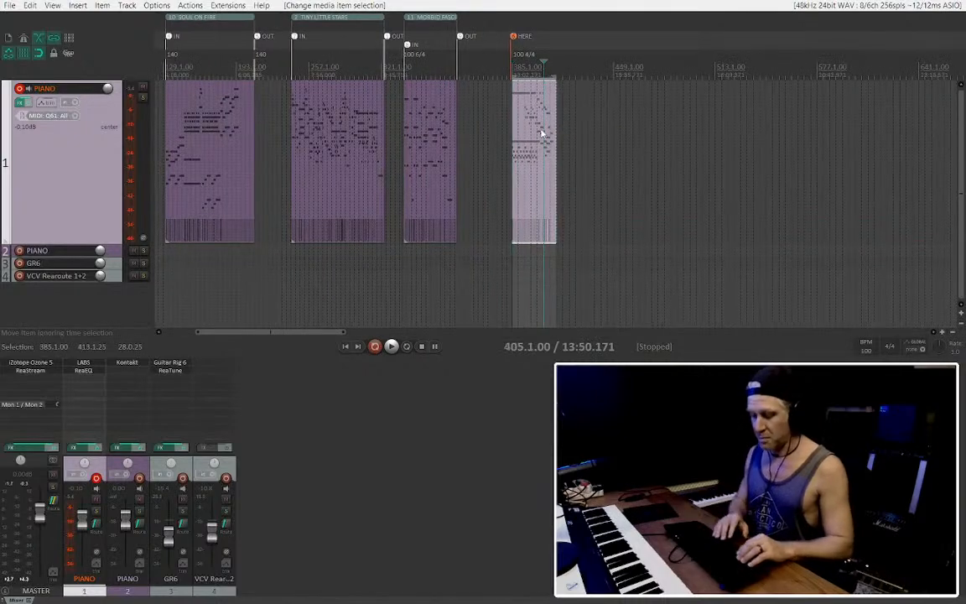
pyautogui.hotkey('shift', 'r')
pyautogui.scroll(2, 541, 132)
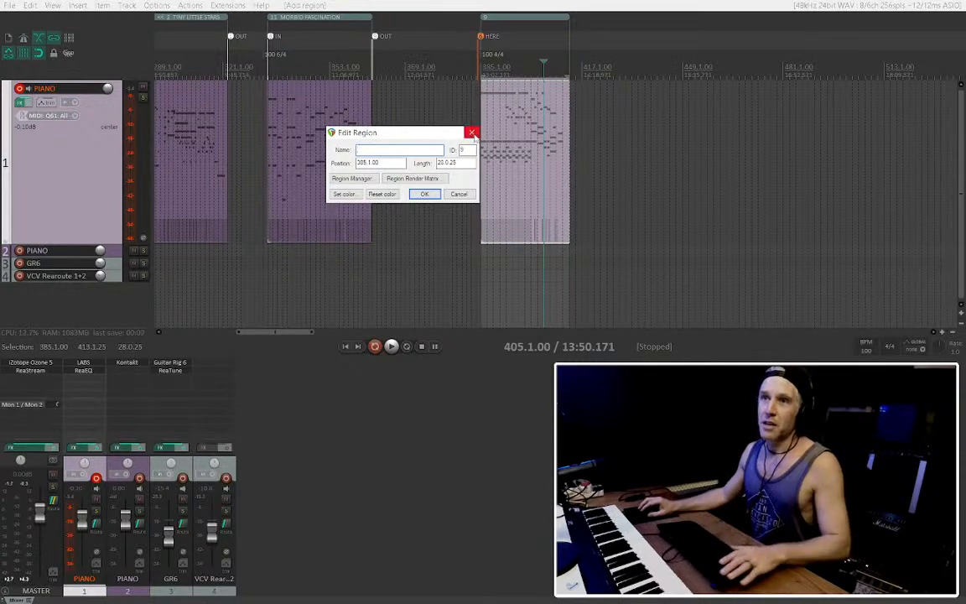
pyautogui.press('Escape')
# Play the piano item in the unnamed region from its start at 385.1.00
pyautogui.scroll(5, 417, 142)
pyautogui.click(411, 139)
pyautogui.press('space')
pyautogui.scroll(3, 452, 168)
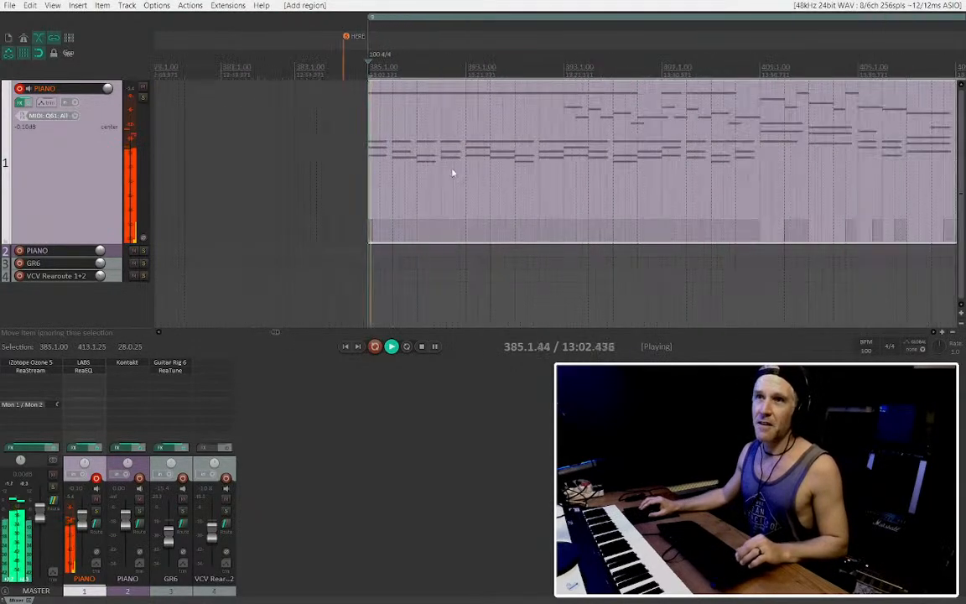
pyautogui.scroll(-2, 470, 164)
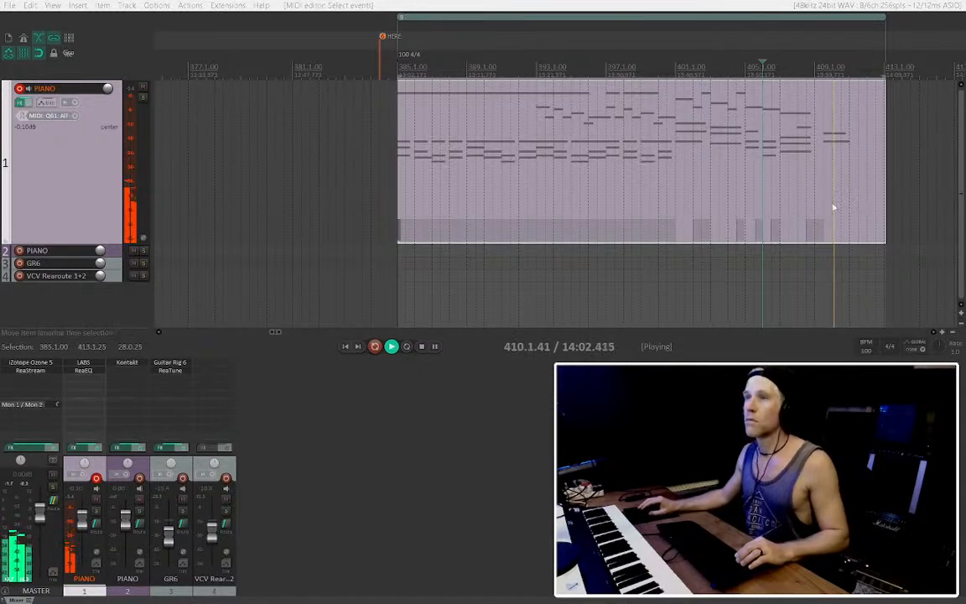
# Check the item's final bars, stop playback and place the edit cursor at 409.3.00
pyautogui.hscroll(1, 864, 215)
pyautogui.click(759, 153)
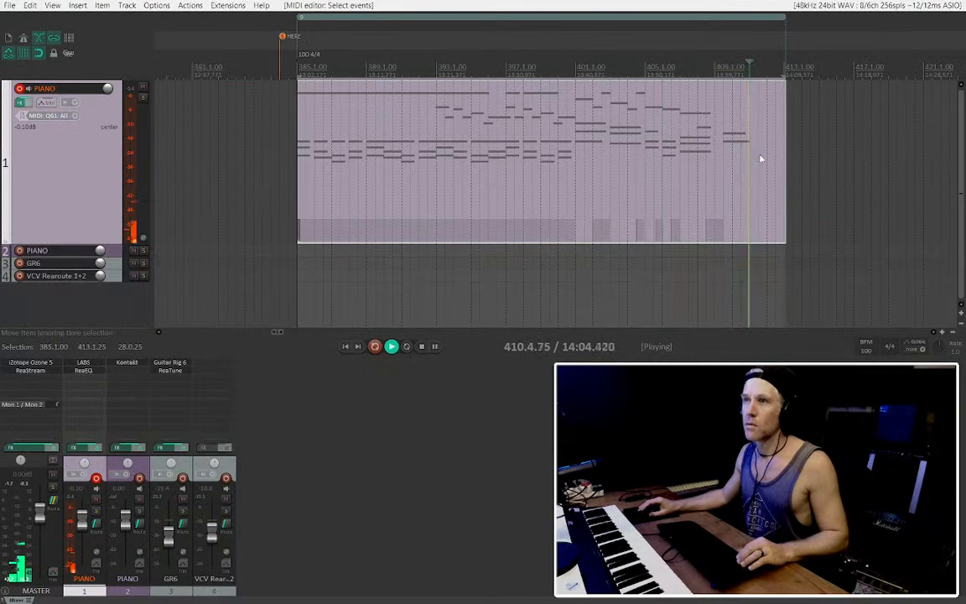
pyautogui.press('space')
pyautogui.click(724, 218)
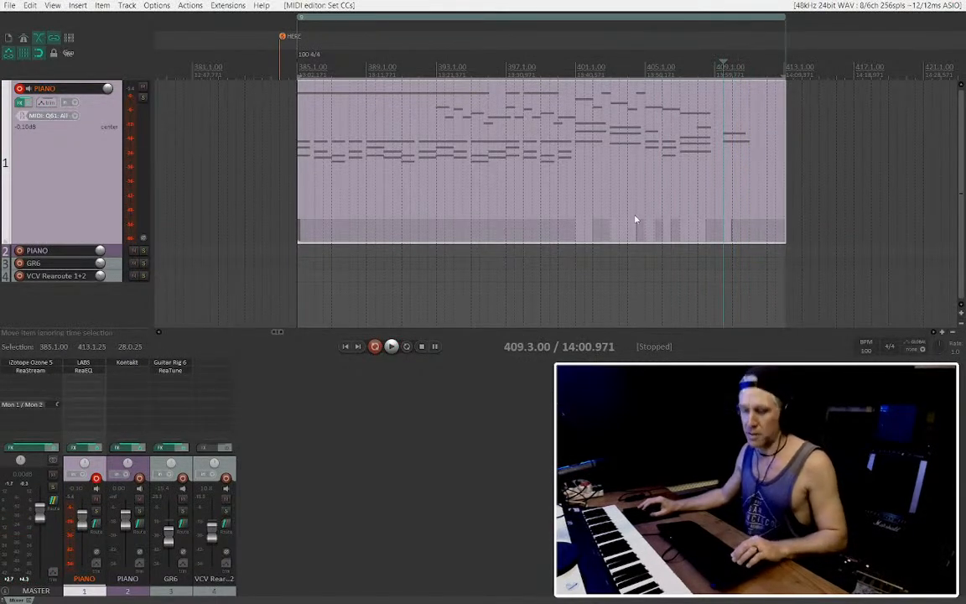
# Show the PIANO track's volume envelope and copy the fade-out automation item from MORBID FASCINATION to the last item's ending
pyautogui.press('v')
pyautogui.scroll(-2, 682, 250)
pyautogui.scroll(-2, 662, 263)
pyautogui.scroll(-5, 655, 264)
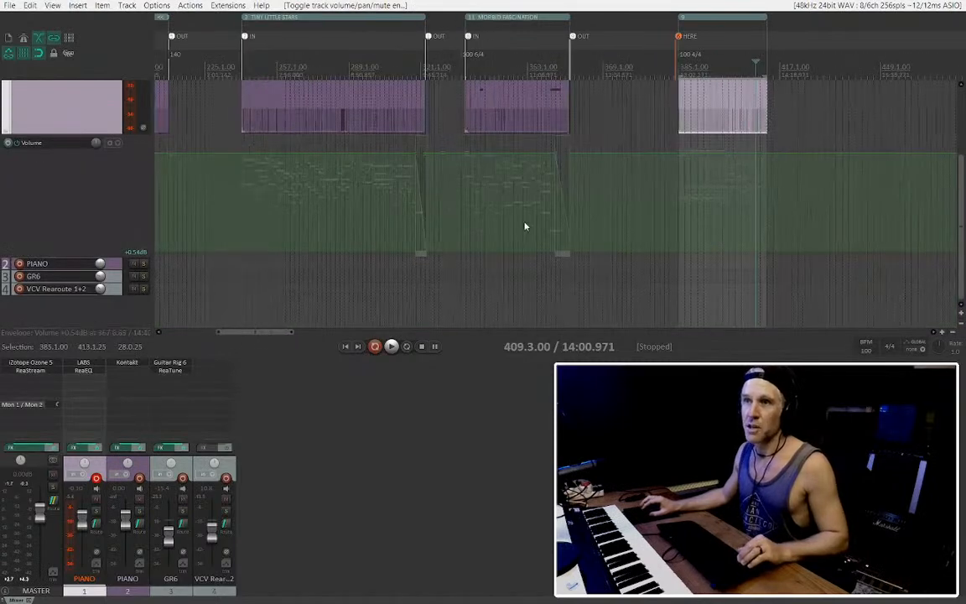
pyautogui.moveTo(563, 252); pyautogui.dragTo(762, 249)
pyautogui.scroll(6, 763, 249)
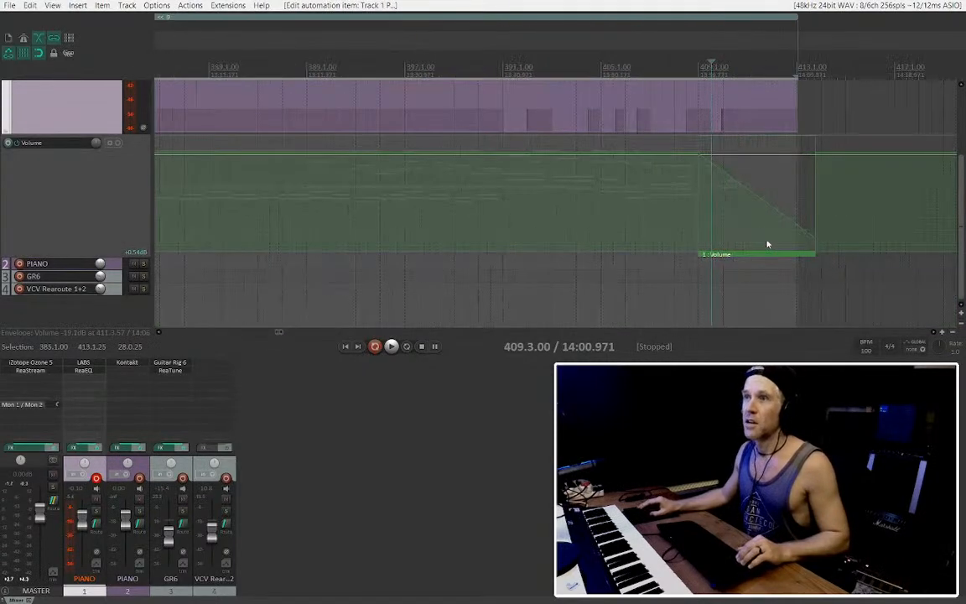
pyautogui.scroll(3, 729, 238)
# Play the ending and trim the copied automation item so that the fade-out starts at 411.1.00
pyautogui.click(686, 206)
pyautogui.press('space')
pyautogui.scroll(-2, 744, 281)
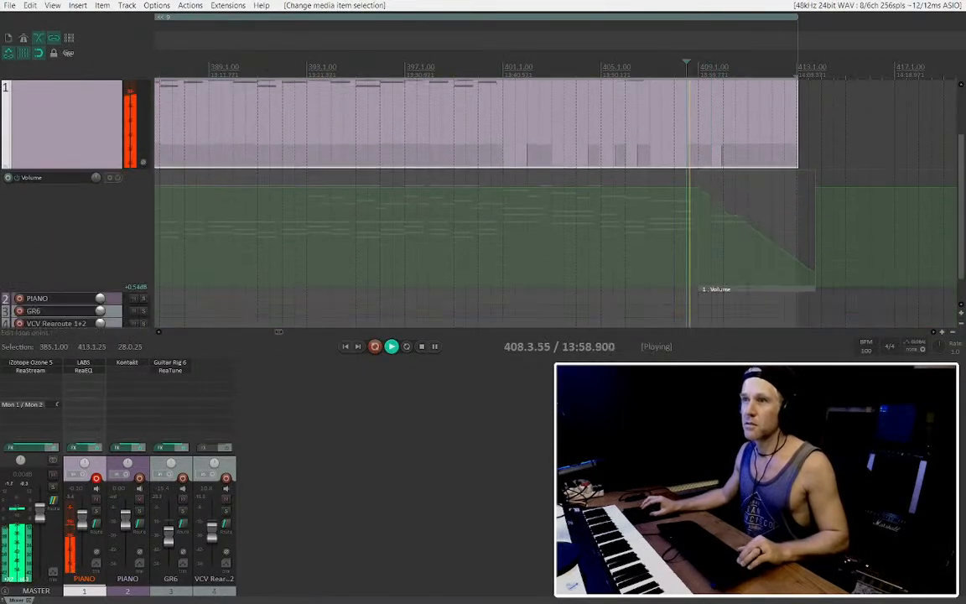
pyautogui.moveTo(701, 289); pyautogui.dragTo(747, 287)
pyautogui.scroll(-2, 796, 243)
pyautogui.scroll(2, 796, 203)
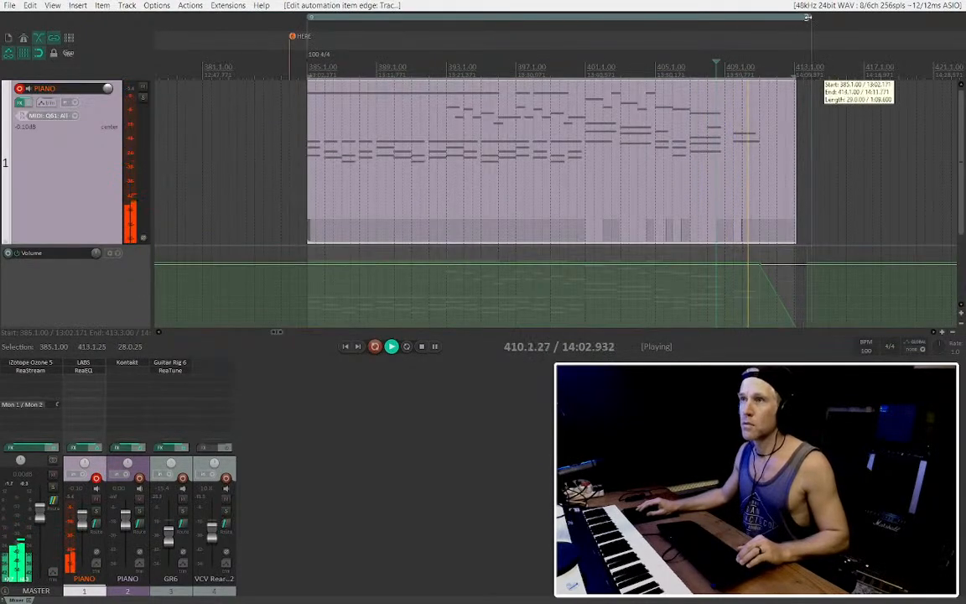
# Extend the unnamed region, the fade-out automation item and the MIDI item to end at 415.1.00, and stop playback
pyautogui.click(825, 16)
pyautogui.scroll(-2, 766, 254)
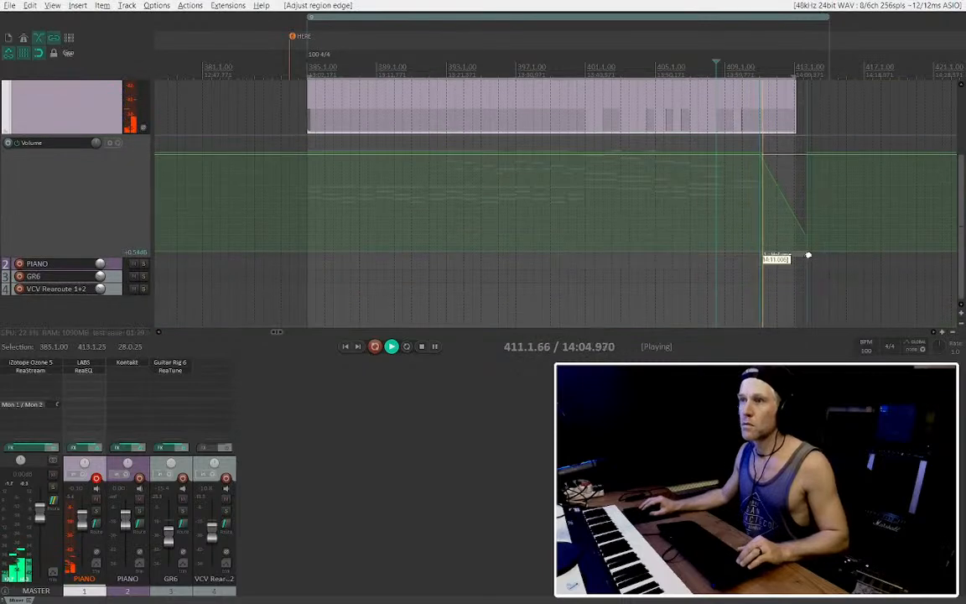
pyautogui.moveTo(830, 253); pyautogui.dragTo(831, 254)
pyautogui.scroll(3, 813, 181)
pyautogui.moveTo(794, 157); pyautogui.dragTo(827, 157)
pyautogui.scroll(-1, 817, 254)
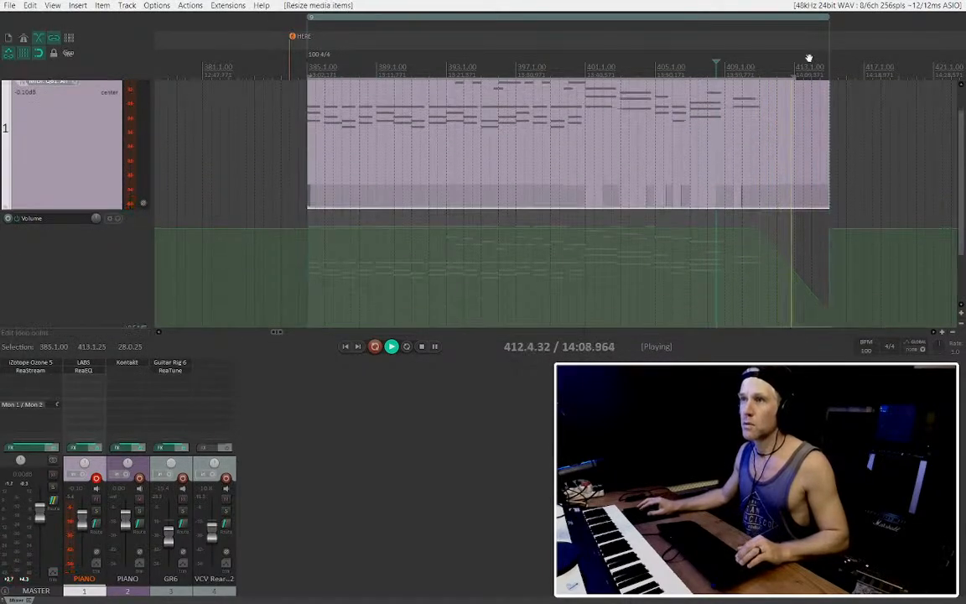
pyautogui.press('space')
# Add a marker named IN at 384.6.00, just before the item's start
pyautogui.click(308, 66)
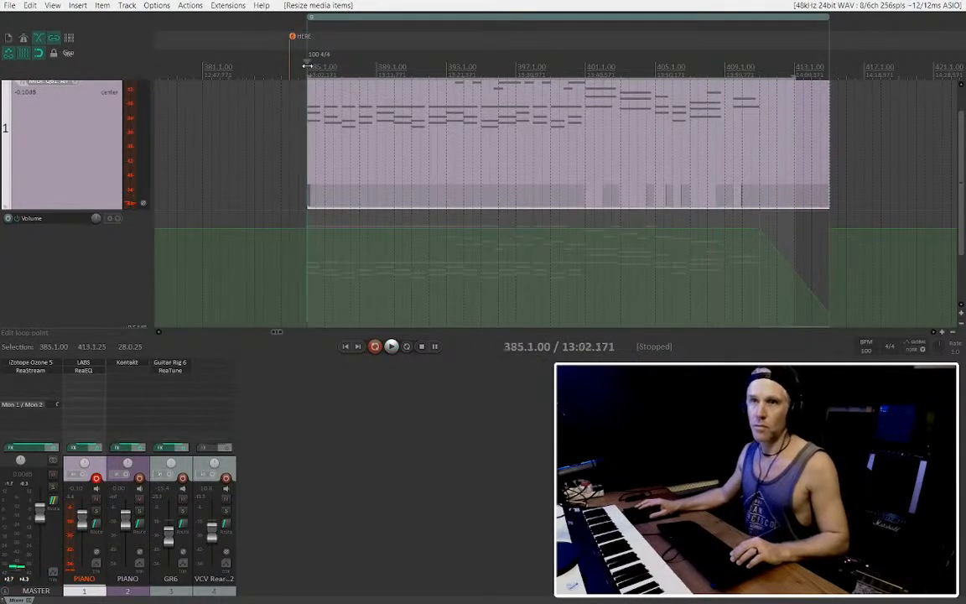
pyautogui.scroll(3, 317, 64)
pyautogui.scroll(1, 326, 64)
pyautogui.click(324, 64)
pyautogui.scroll(2, 329, 67)
pyautogui.click(346, 67)
pyautogui.hotkey('shift', 'm')
pyautogui.write('IN')
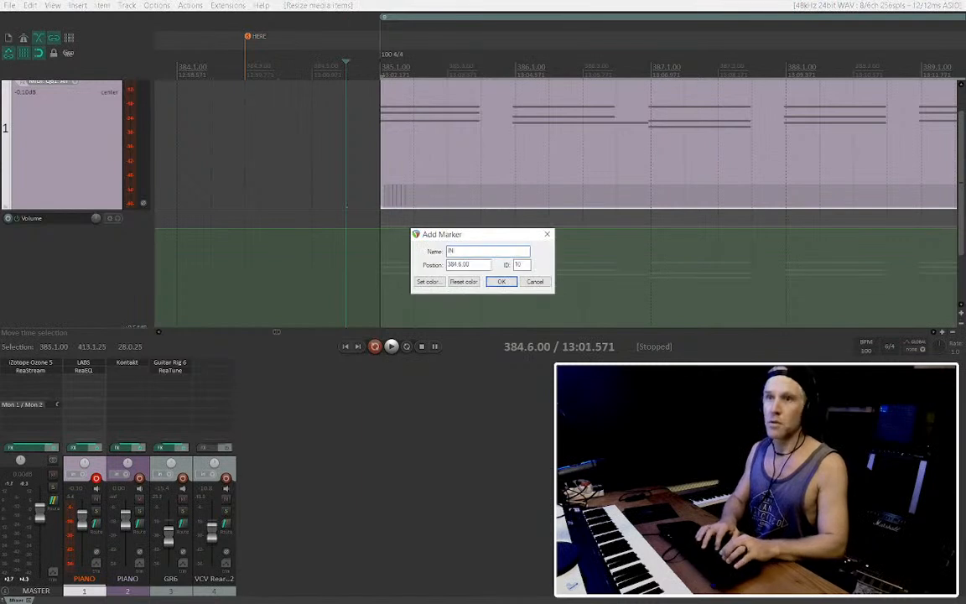
pyautogui.press('Return')
# Extend the start of the time selection and of the unnamed region back to the IN marker at 384.6.00
pyautogui.moveTo(380, 70); pyautogui.dragTo(346, 69)
pyautogui.scroll(-5, 375, 60)
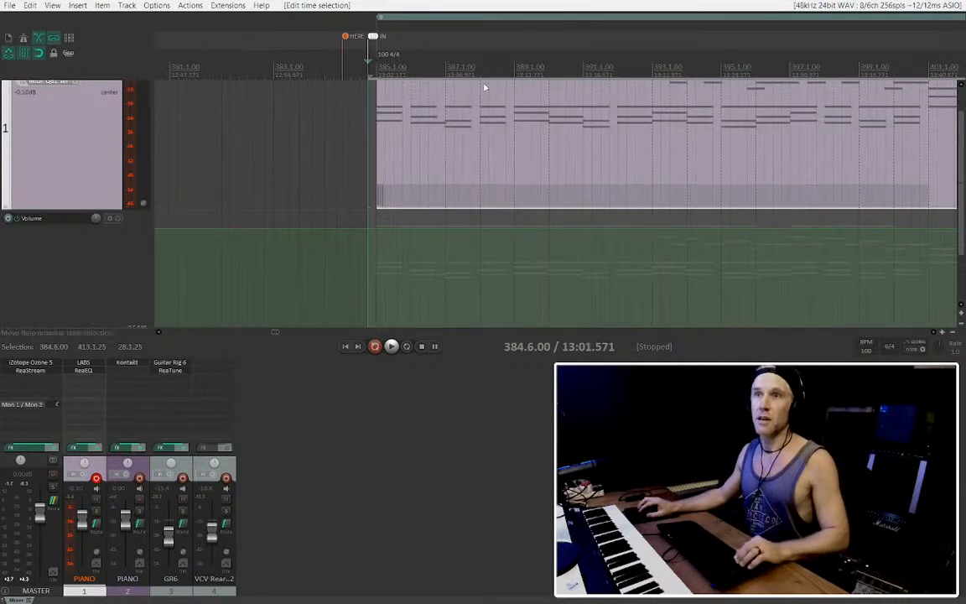
pyautogui.scroll(3, 463, 20)
pyautogui.moveTo(453, 18); pyautogui.dragTo(429, 19)
# Add a marker named OUT at the region's end, 415.1.00, and extend the time selection's end to it
pyautogui.scroll(-5, 429, 21)
pyautogui.scroll(5, 618, 65)
pyautogui.scroll(-3, 618, 66)
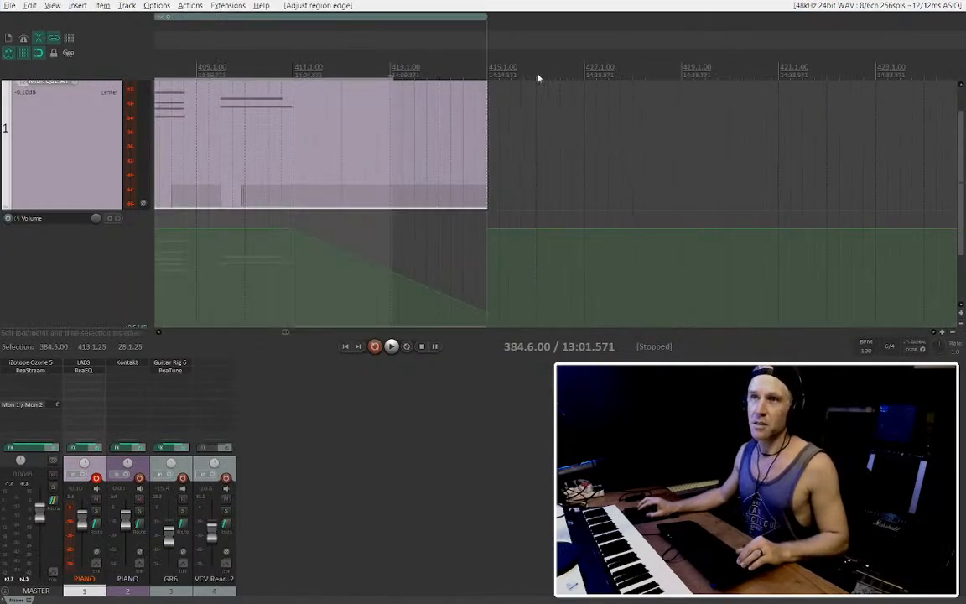
pyautogui.hotkey('shift', 'm')
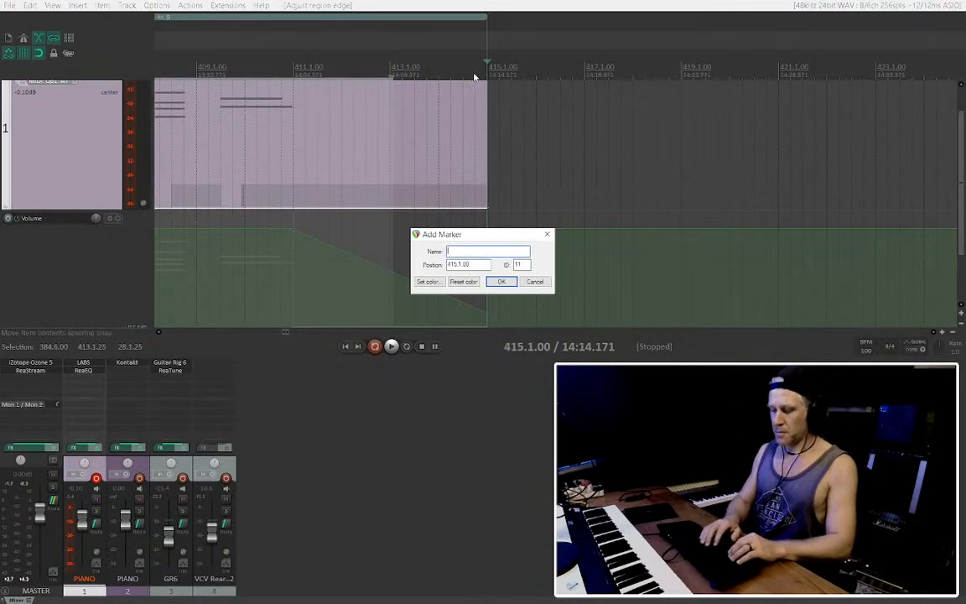
pyautogui.write('OUT')
pyautogui.press('Return')
pyautogui.press(']')
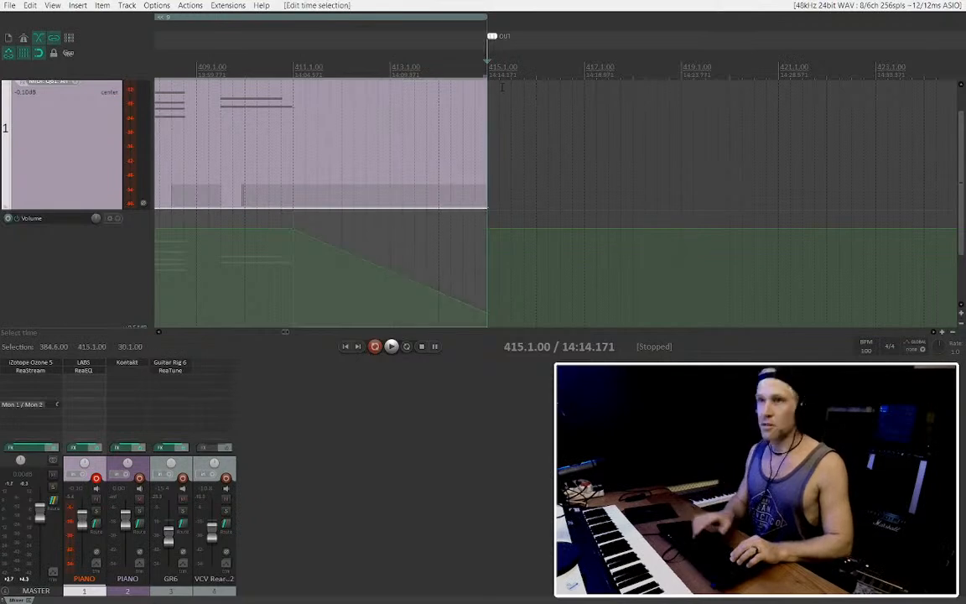
pyautogui.hotkey('ctrl', 'alt', 'r')
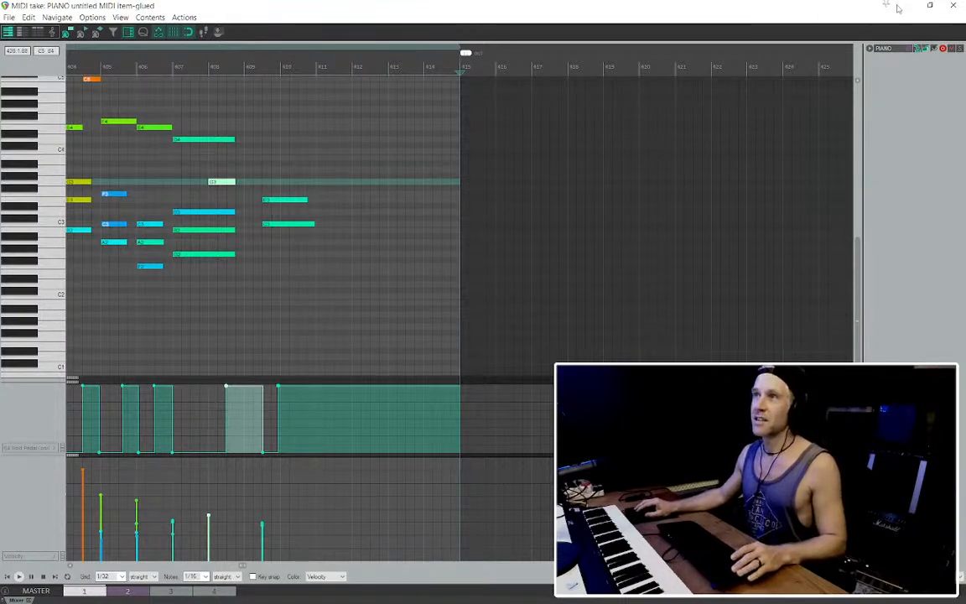
pyautogui.doubleClick(816, 4)
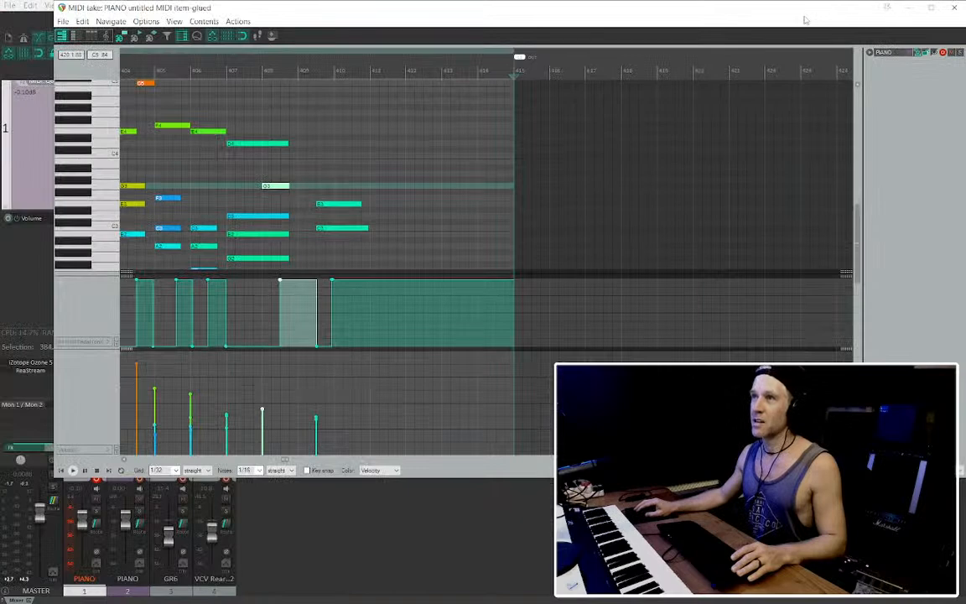
pyautogui.moveTo(707, 4); pyautogui.dragTo(640, 93)
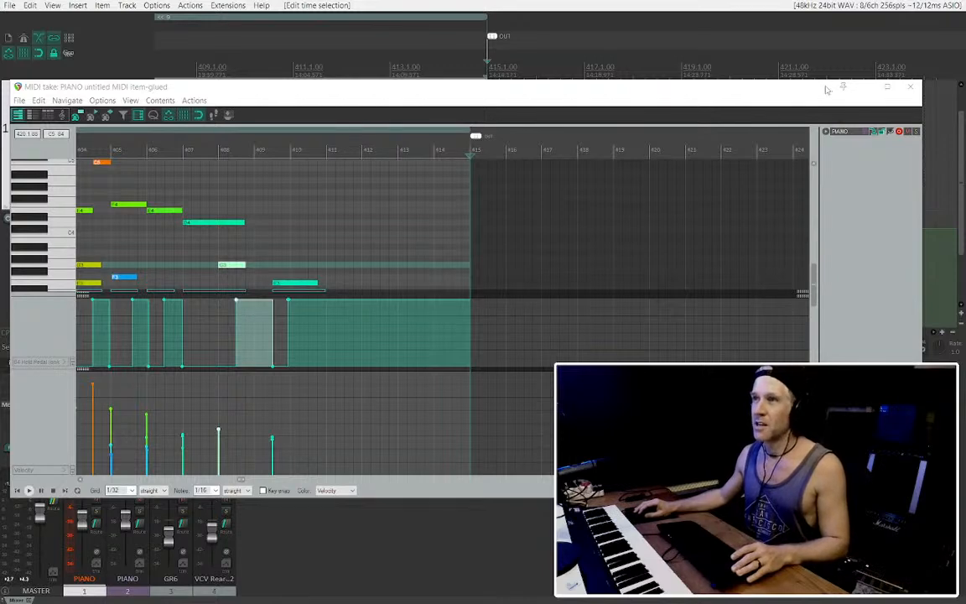
pyautogui.moveTo(755, 88); pyautogui.dragTo(774, 175)
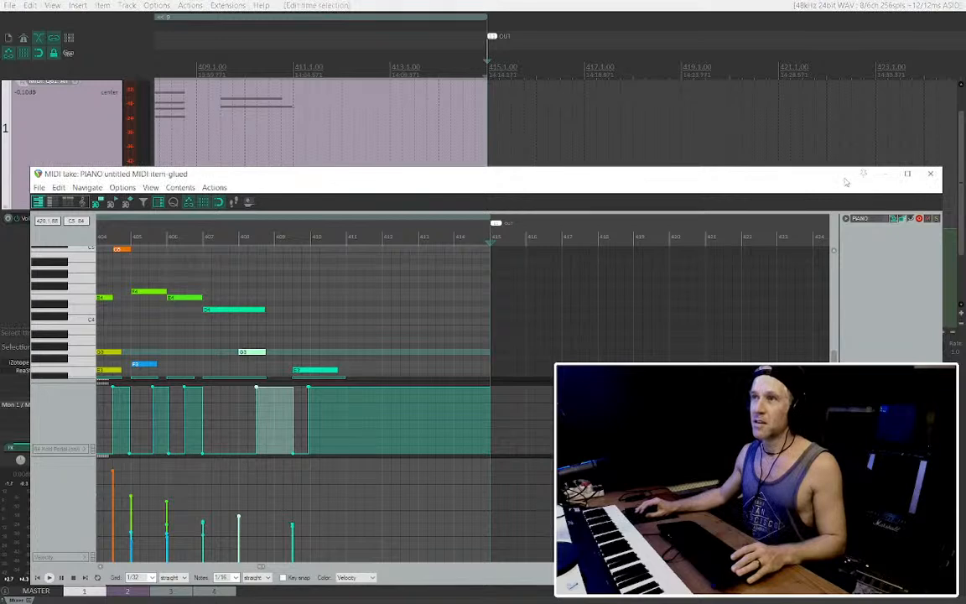
pyautogui.moveTo(850, 178); pyautogui.dragTo(851, 152)
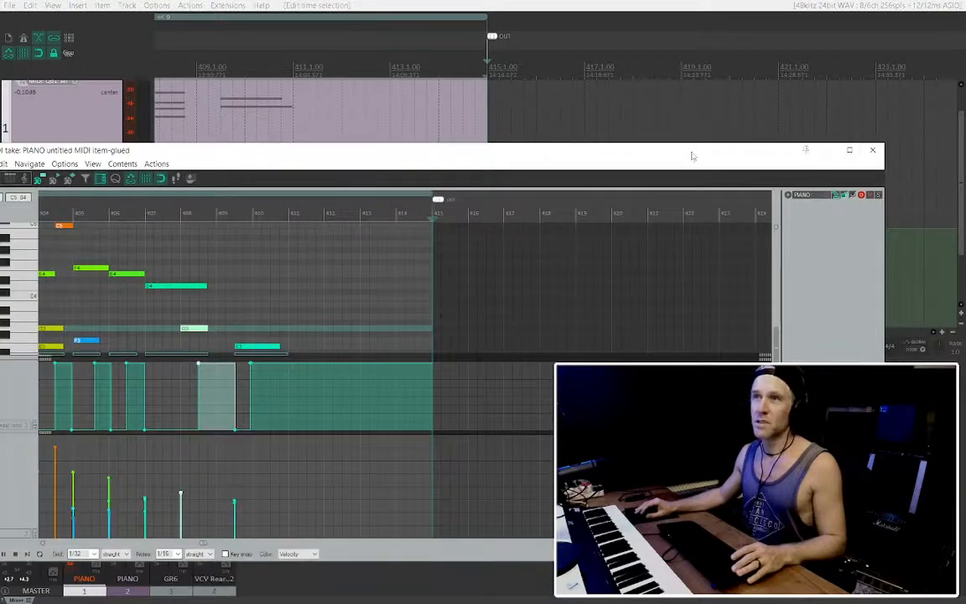
pyautogui.moveTo(692, 156); pyautogui.dragTo(723, 149)
pyautogui.click(900, 144)
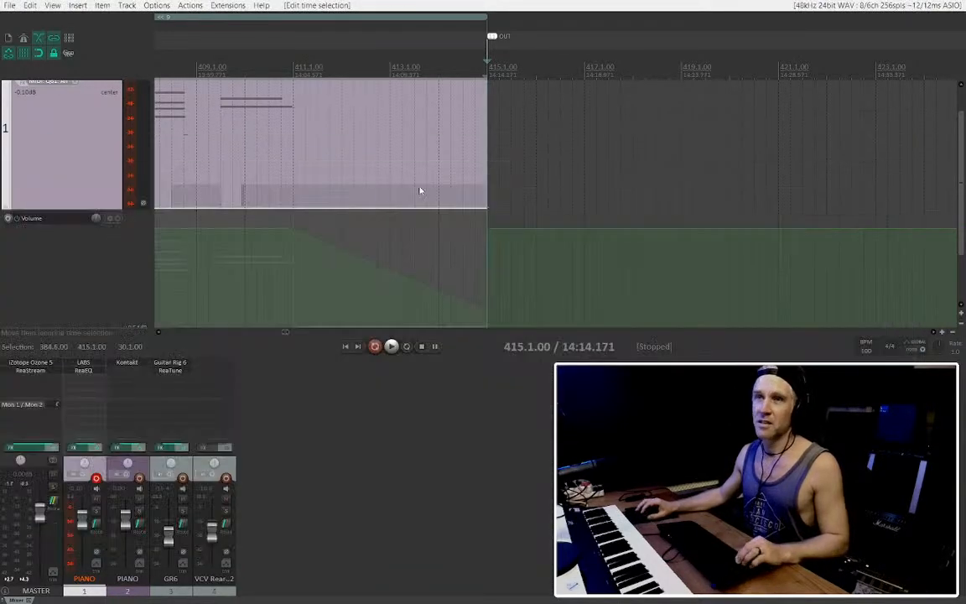
# Examine the finished piano section from the IN marker to the OUT marker, including its notes and volume fade-out
pyautogui.scroll(1, 447, 173)
pyautogui.hscroll(-1, 503, 165)
pyautogui.scroll(-1, 535, 162)
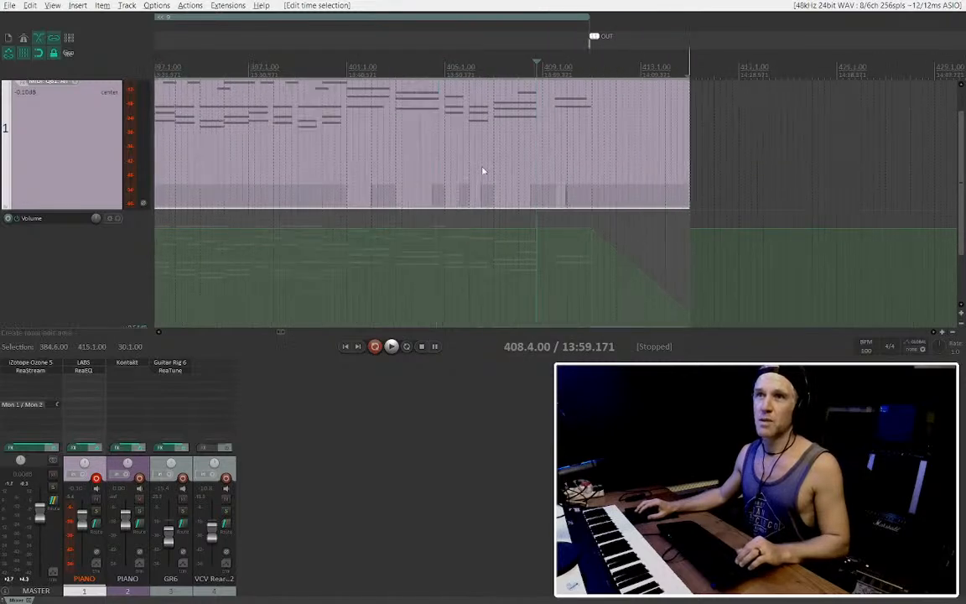
pyautogui.scroll(-2, 567, 178)
pyautogui.click(571, 179)
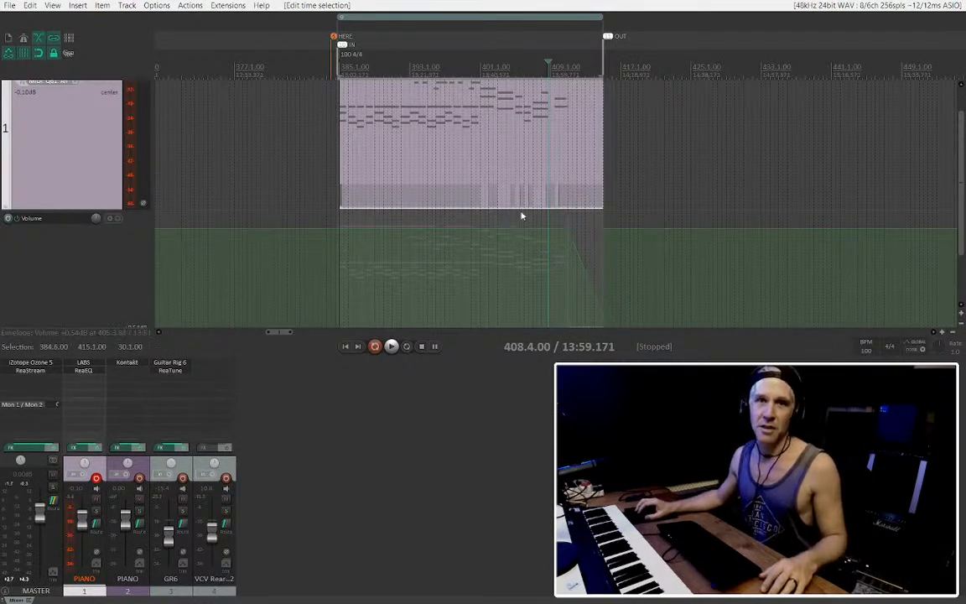
pyautogui.scroll(2, 520, 221)
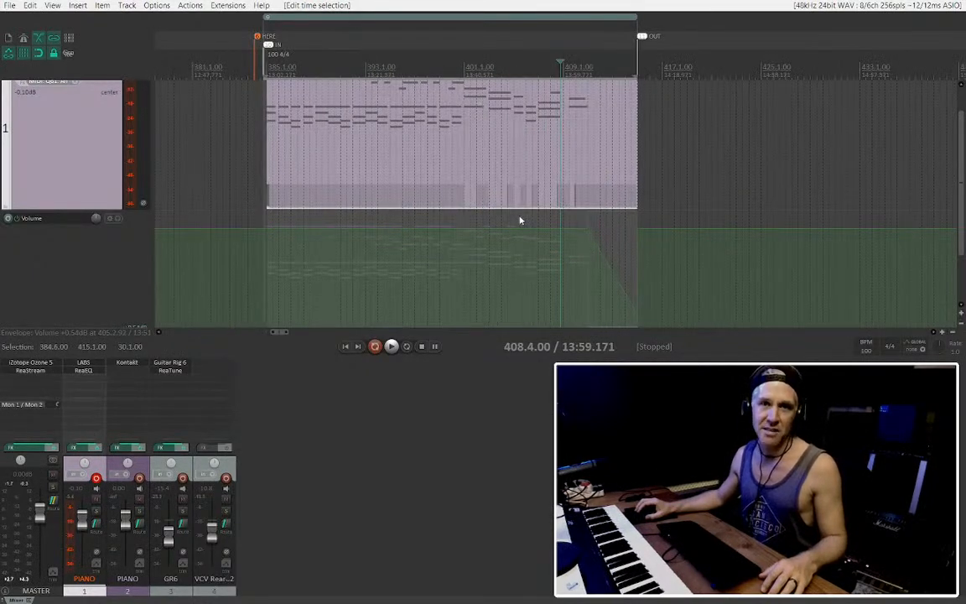
pyautogui.scroll(2, 527, 185)
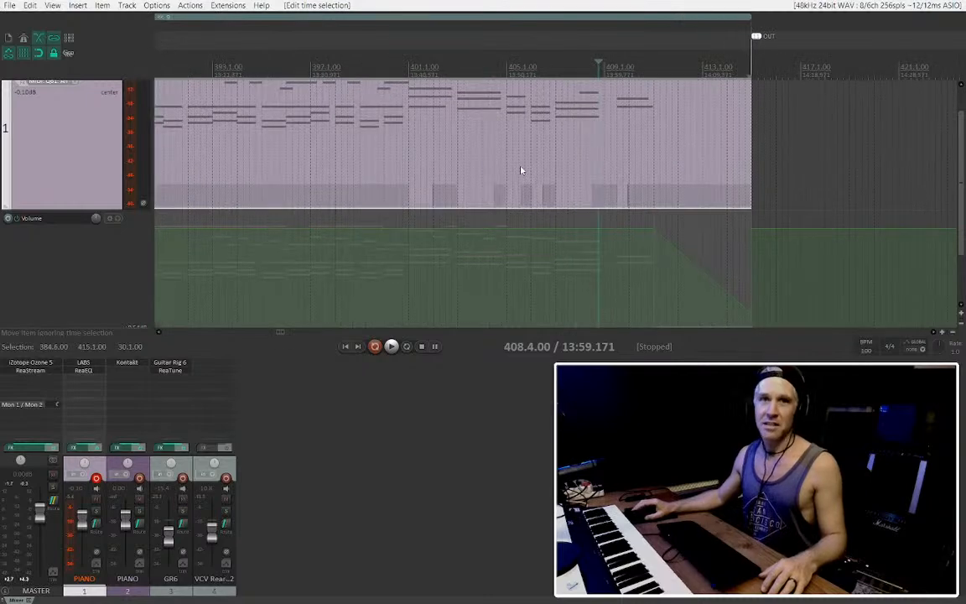
pyautogui.scroll(-2, 520, 170)
pyautogui.scroll(1, 538, 190)
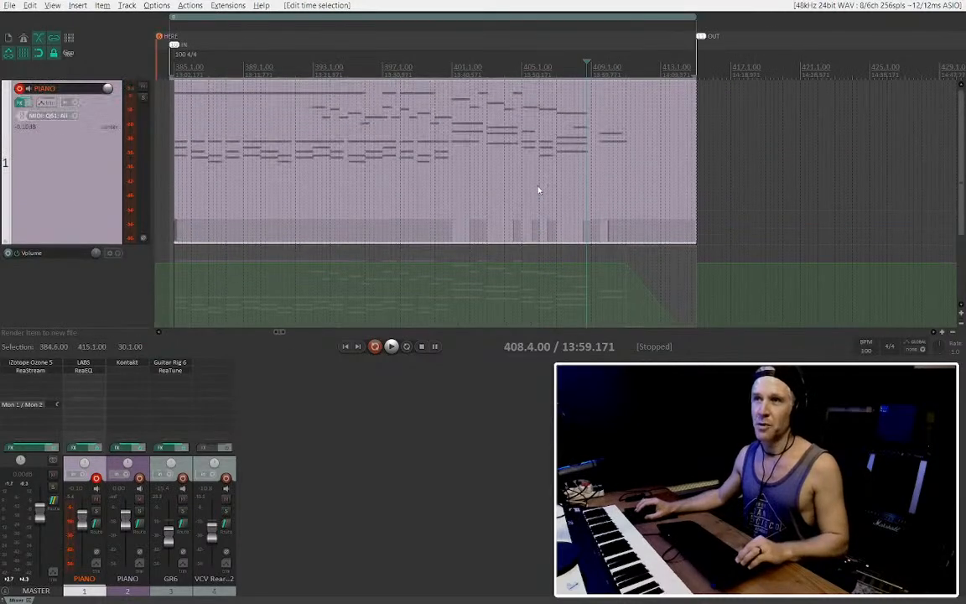
pyautogui.scroll(1, 538, 190)
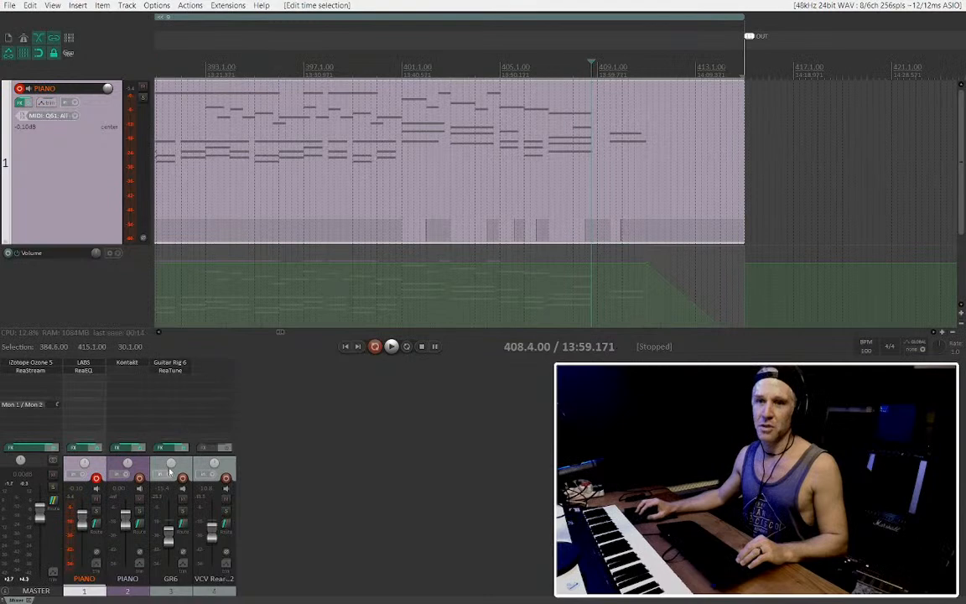
pyautogui.scroll(-3, 426, 273)
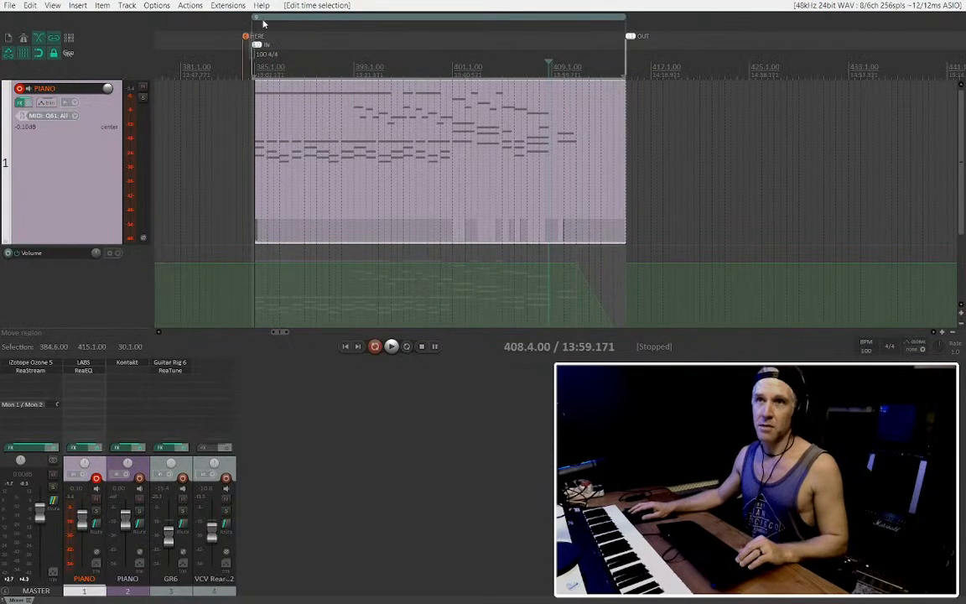
# Name the unnamed region spanning the IN and OUT markers STREETLIGHT SNOW
pyautogui.doubleClick(265, 23)
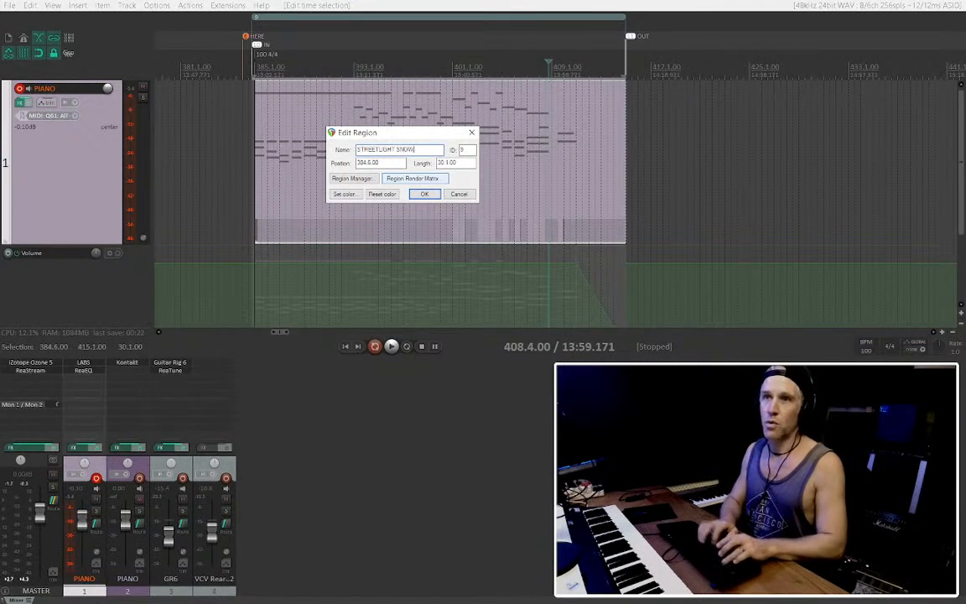
pyautogui.press('Return')
pyautogui.scroll(2, 295, 144)
pyautogui.click(311, 146)
pyautogui.scroll(-2, 316, 150)
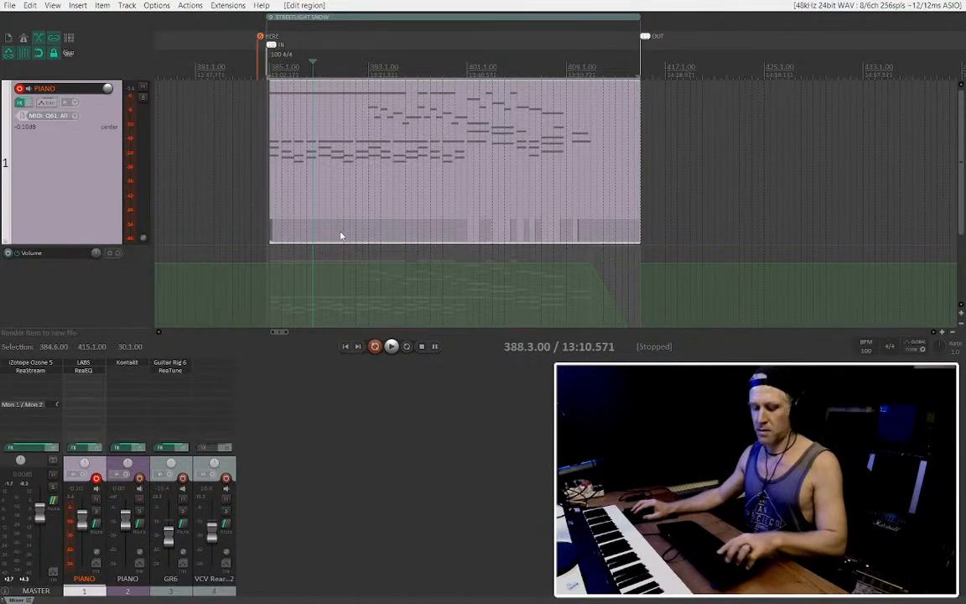
# Render the master mix of the time selection to a WAV file named streetlight-snow-master
pyautogui.hotkey('ctrl', 'alt', 'r')
pyautogui.click(793, 124)
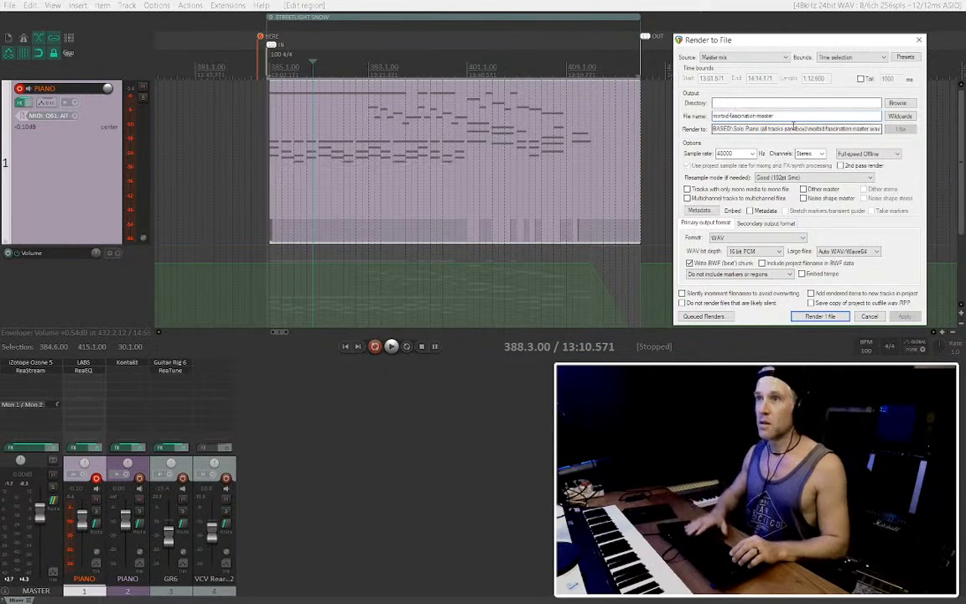
pyautogui.write('streetlight-snow-')
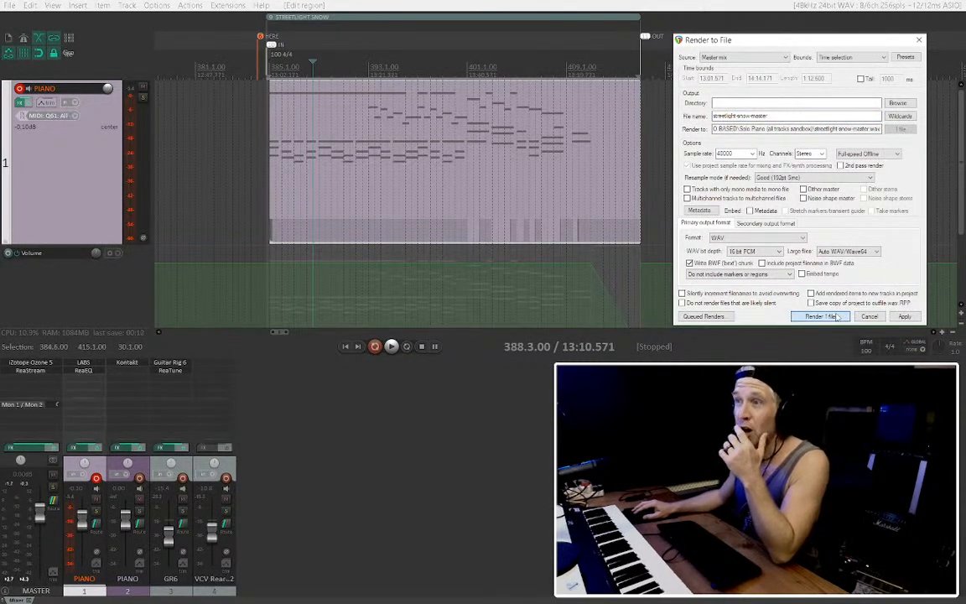
pyautogui.click(837, 317)
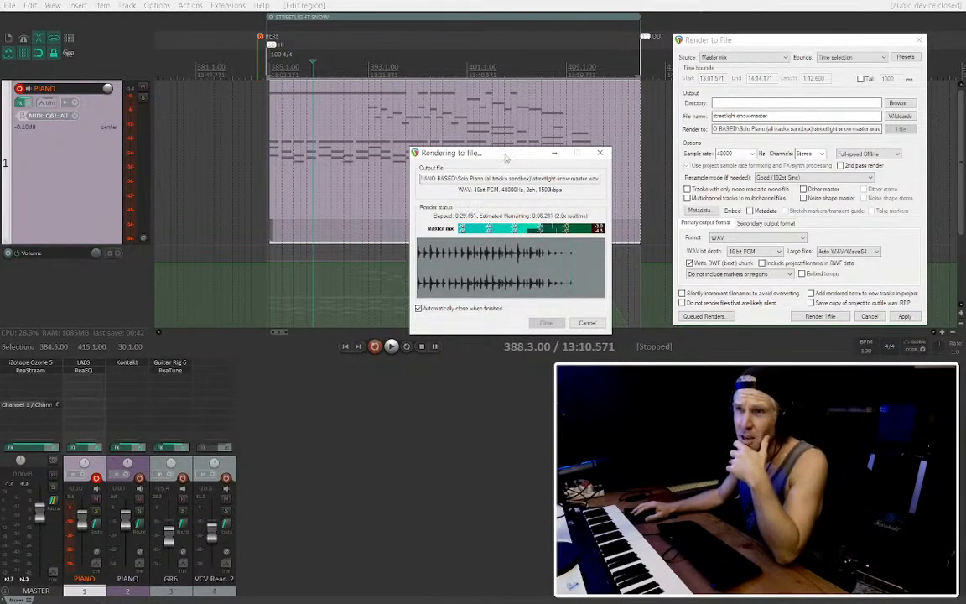
pyautogui.moveTo(764, 348); pyautogui.dragTo(767, 345)
# Remove the empty time from 513.1.00 to 1025.1.00 after the STREETLIGHT SNOW section, pulling the following items earlier
pyautogui.scroll(-5, 504, 224)
pyautogui.scroll(-6, 458, 168)
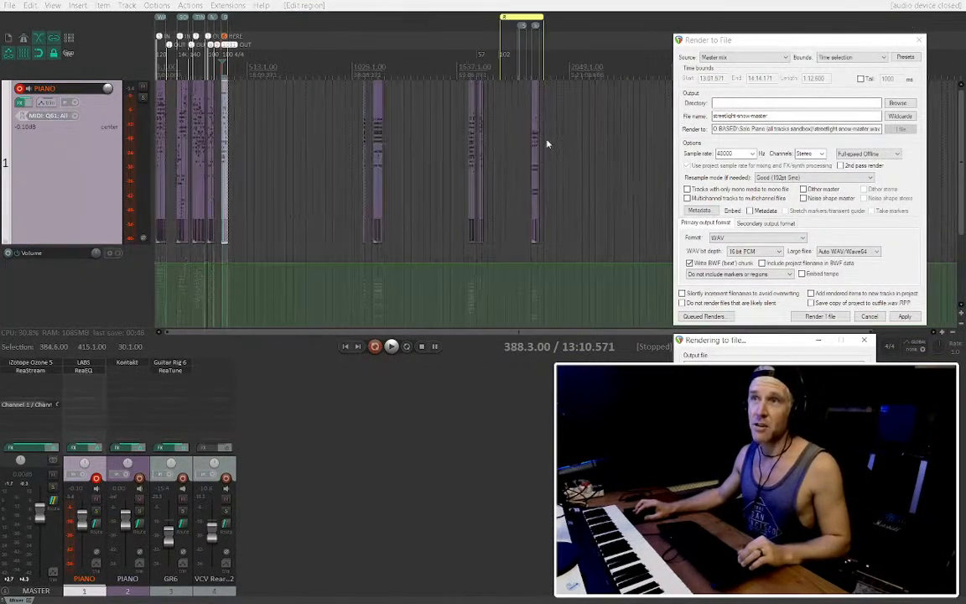
pyautogui.scroll(6, 340, 162)
pyautogui.scroll(-4, 553, 168)
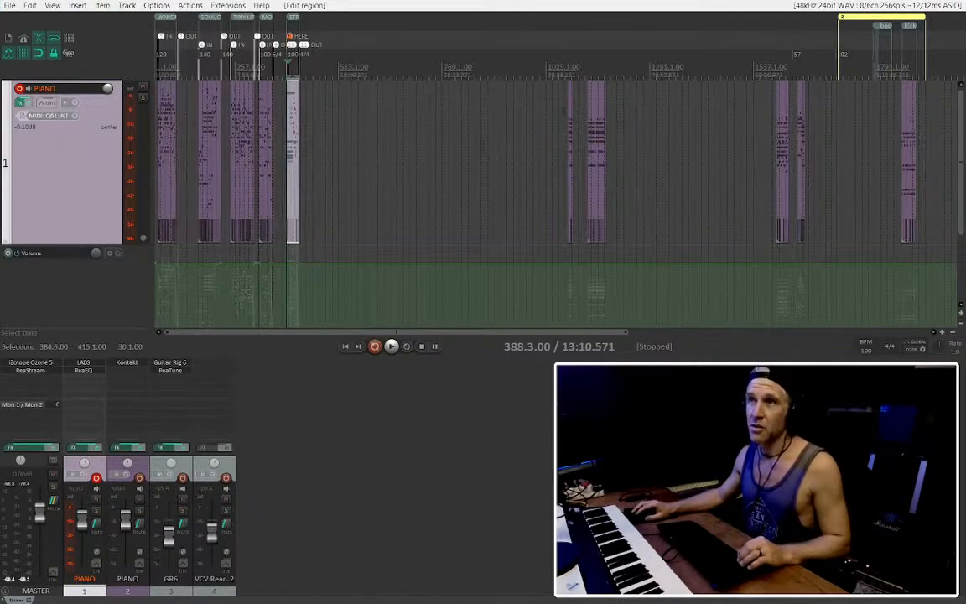
pyautogui.click(326, 159)
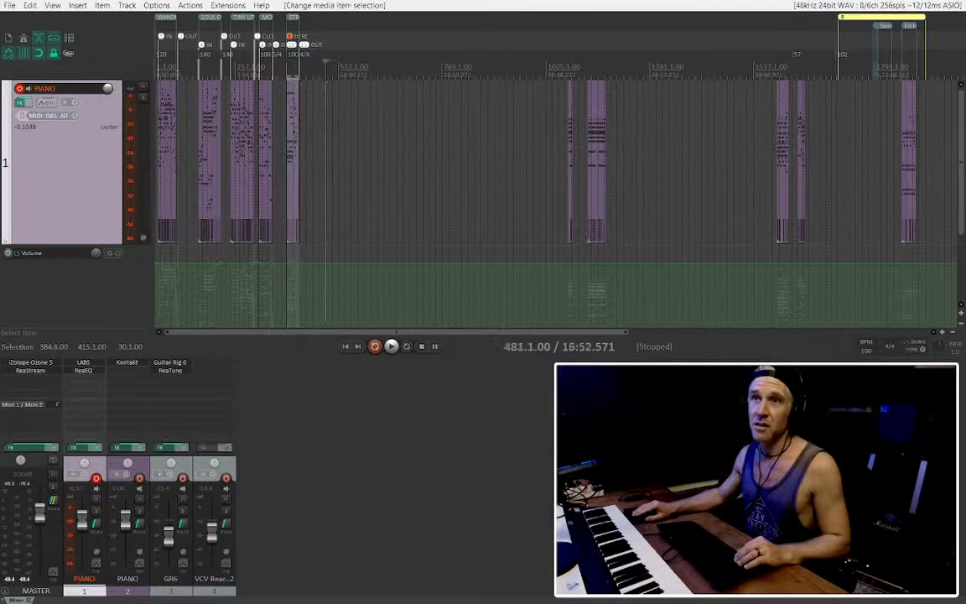
pyautogui.moveTo(340, 103); pyautogui.dragTo(547, 106)
pyautogui.hotkey('ctrl', 'Delete')
# Remove two more empty stretches between STREETLIGHT SNOW and the next piano item, the second from 429.1.00 to 449.1.00
pyautogui.scroll(4, 394, 137)
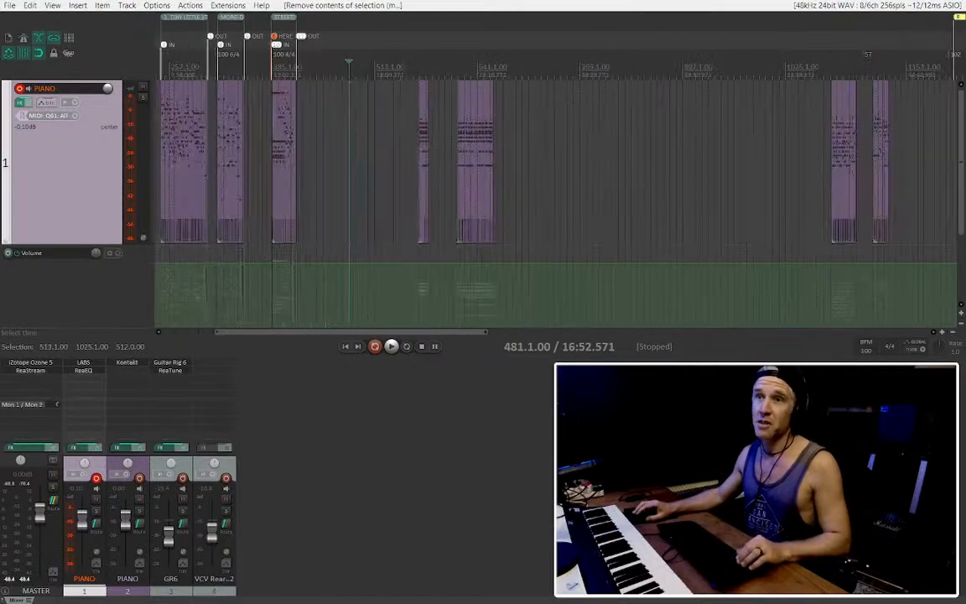
pyautogui.moveTo(468, 107); pyautogui.dragTo(551, 130)
pyautogui.hotkey('ctrl', 'Delete')
pyautogui.scroll(4, 445, 122)
pyautogui.moveTo(459, 120); pyautogui.dragTo(489, 134)
pyautogui.hotkey('ctrl', 'Delete')
pyautogui.scroll(-2, 485, 144)
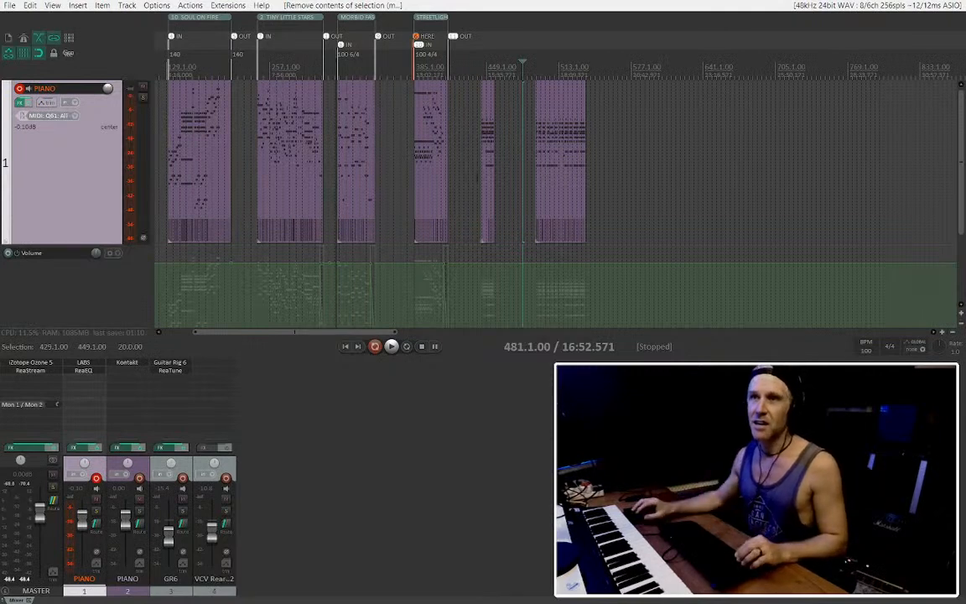
# Select the short piano item following the STREETLIGHT SNOW section and hide the piano track's volume envelope
pyautogui.scroll(3, 477, 178)
pyautogui.scroll(3, 474, 176)
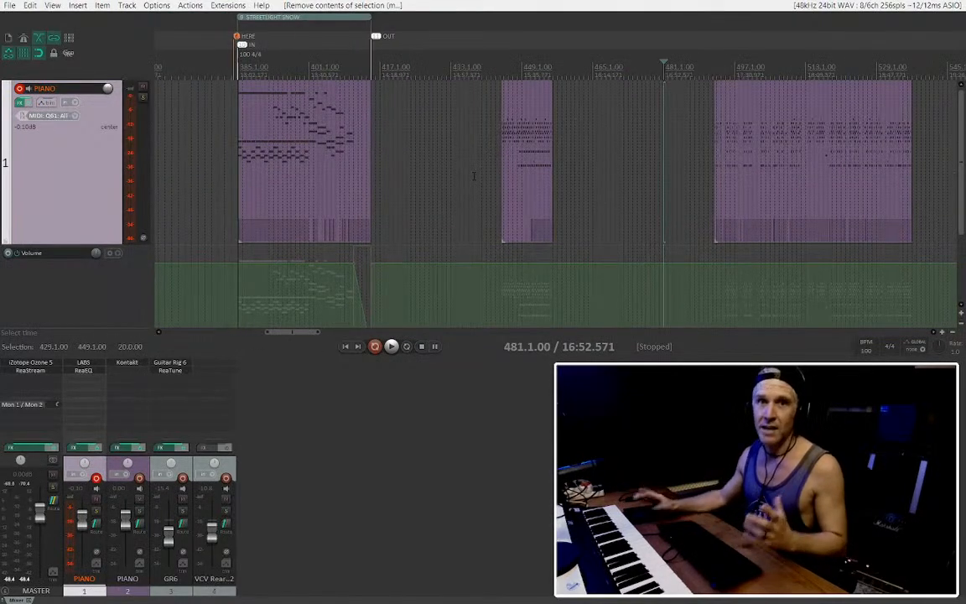
pyautogui.scroll(2, 503, 199)
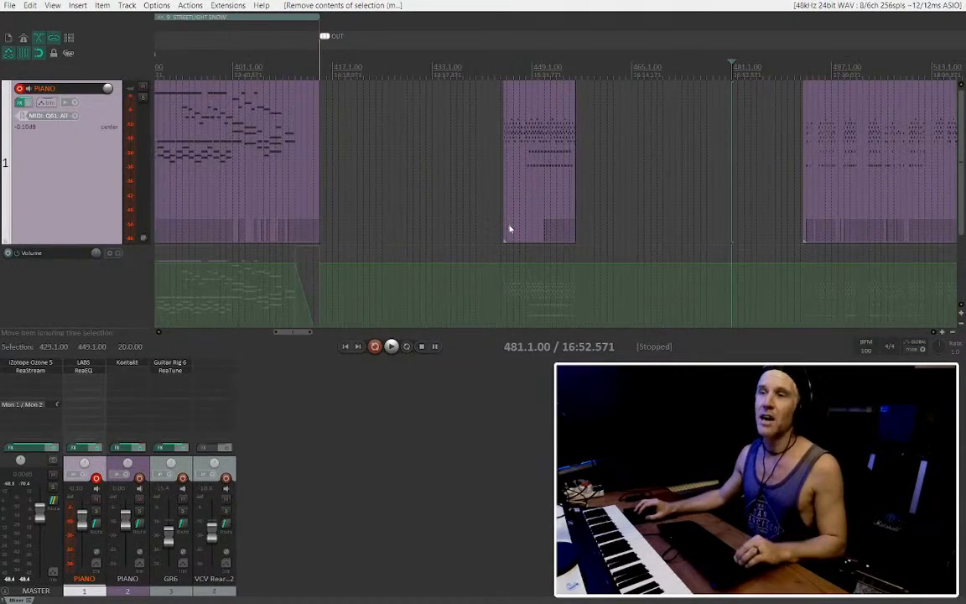
pyautogui.scroll(2, 513, 201)
pyautogui.click(534, 174)
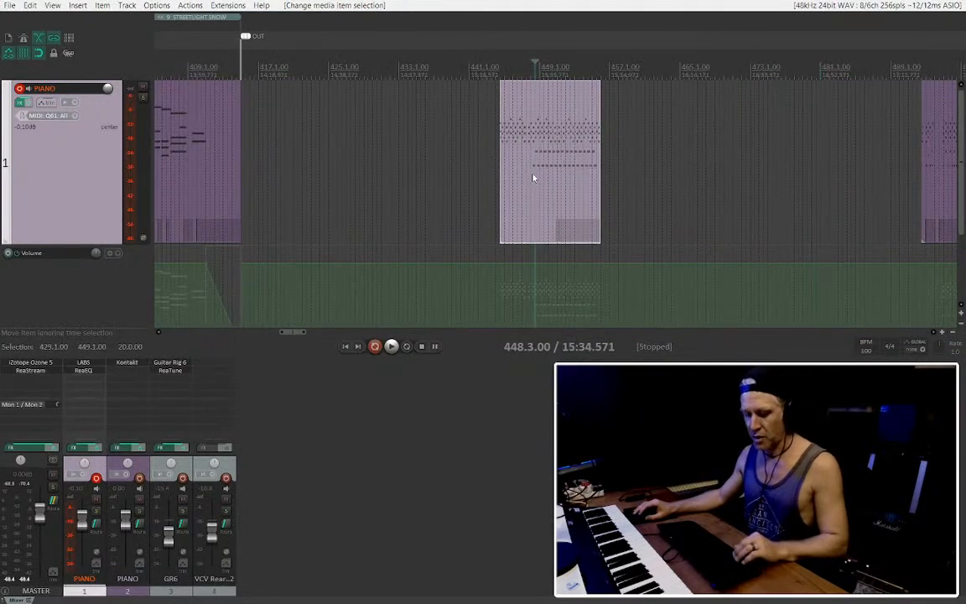
pyautogui.press('v')
pyautogui.scroll(2, 550, 146)
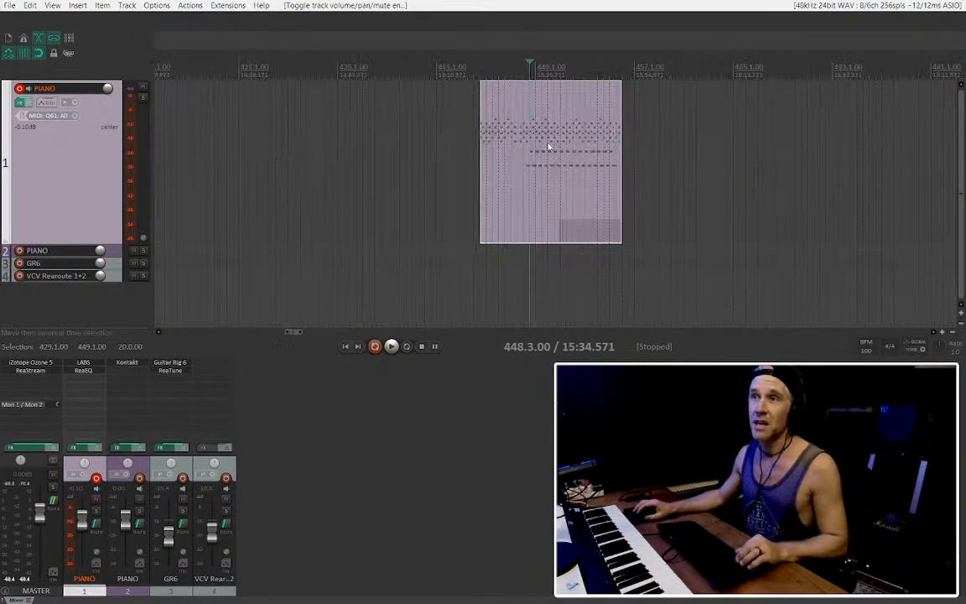
# Move the short piano item earlier to start at 433.1.00 and play it
pyautogui.scroll(-6, 550, 146)
pyautogui.moveTo(550, 147); pyautogui.dragTo(520, 145)
pyautogui.scroll(8, 526, 147)
pyautogui.press('space')
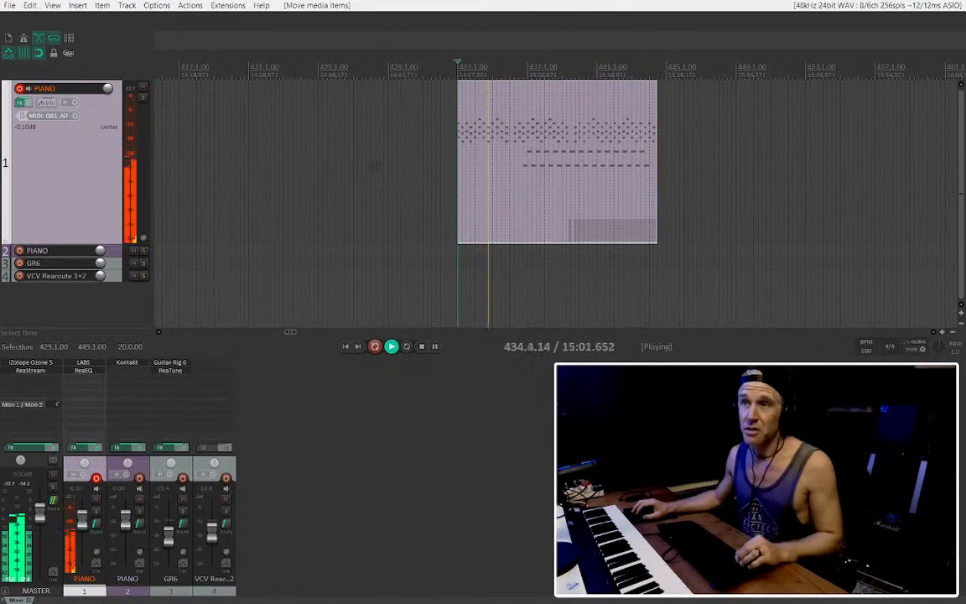
# Move the next, longer piano item earlier to start at about bar 449, shortly after the short item
pyautogui.scroll(-4, 494, 177)
pyautogui.scroll(-6, 494, 177)
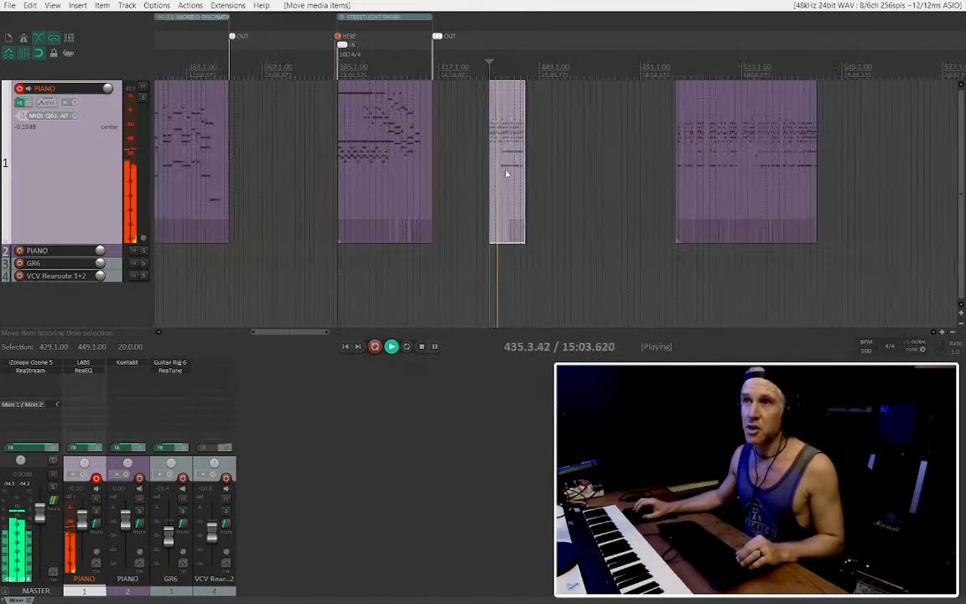
pyautogui.scroll(2, 718, 163)
pyautogui.moveTo(723, 162); pyautogui.dragTo(533, 158)
pyautogui.scroll(-8, 519, 158)
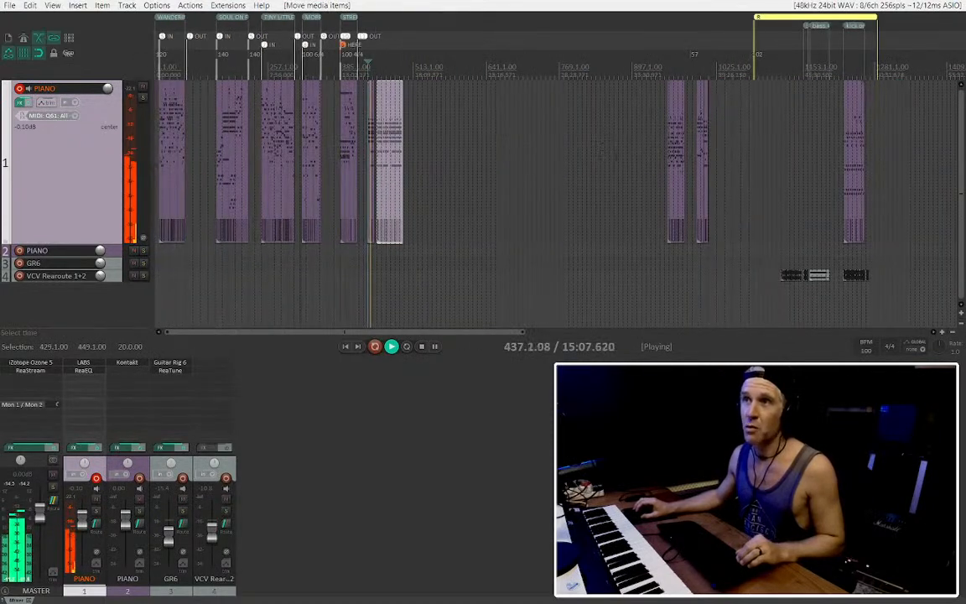
# Remove the empty time from 513.1.00 to 854.4.52 after the longer piano item, pulling the following items earlier
pyautogui.scroll(3, 528, 157)
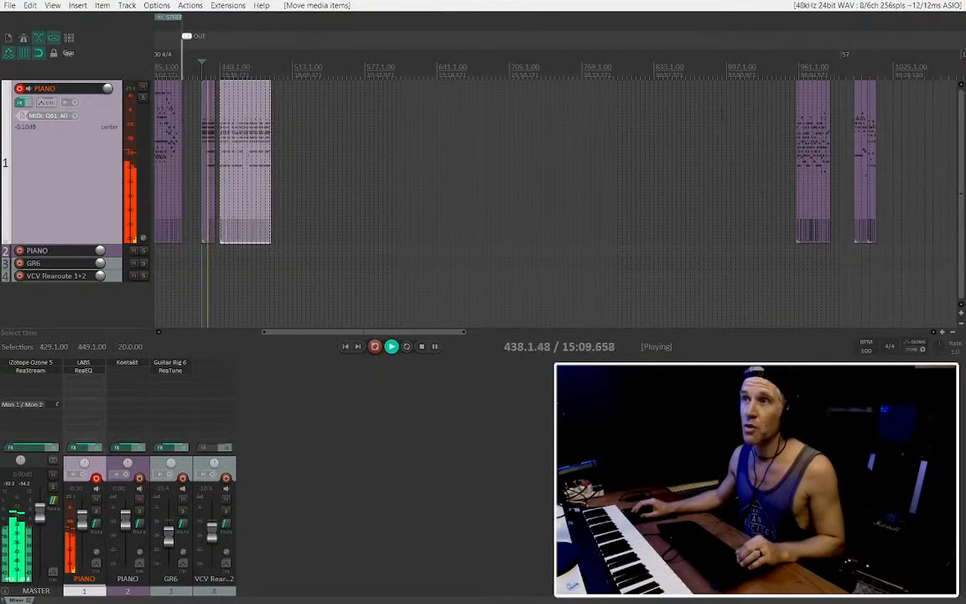
pyautogui.click(721, 104)
pyautogui.moveTo(731, 101); pyautogui.dragTo(293, 115)
pyautogui.click(726, 104)
pyautogui.hotkey('ctrl', 'Delete')
pyautogui.hotkey('alt', 'space')
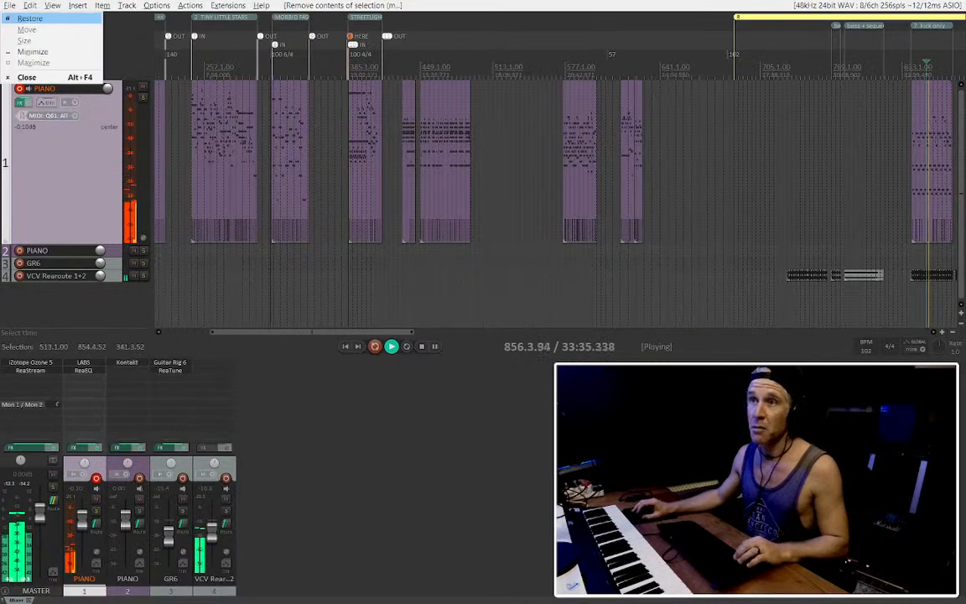
pyautogui.click(488, 128)
# Remove the empty time from 501.1.00 to 559.1.18 ahead of the next piano item
pyautogui.scroll(3, 488, 129)
pyautogui.moveTo(507, 117); pyautogui.dragTo(715, 121)
pyautogui.hotkey('ctrl', 'Delete')
pyautogui.scroll(-2, 421, 136)
pyautogui.scroll(4, 509, 92)
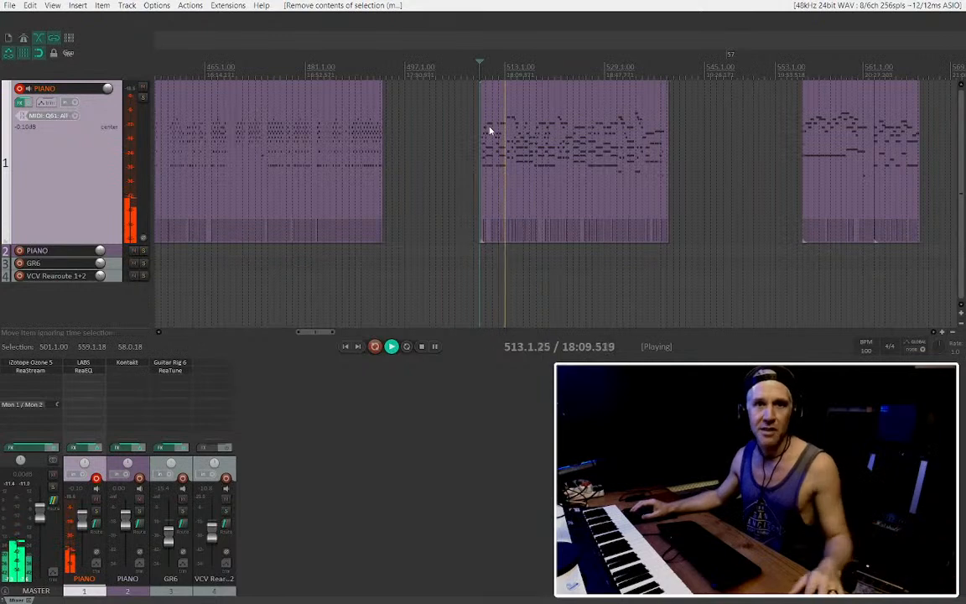
pyautogui.scroll(3, 500, 165)
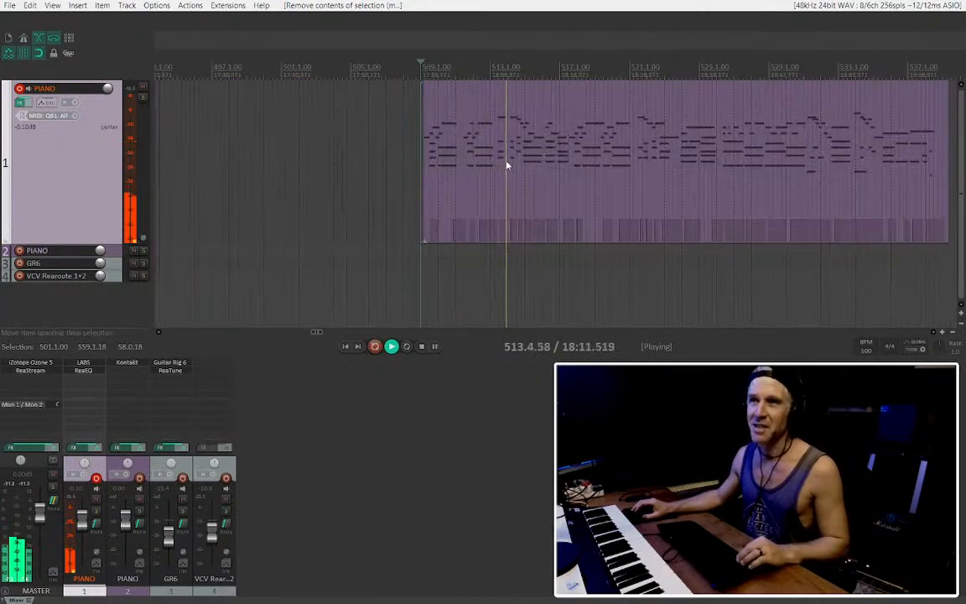
pyautogui.scroll(-1, 509, 164)
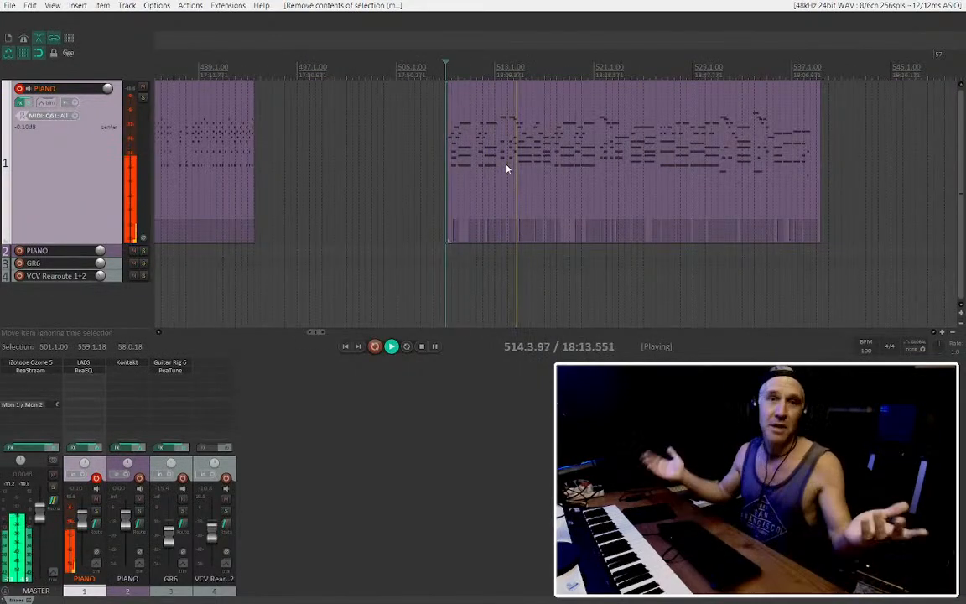
# Move the piano item near bar 509 onto the second PIANO track, reset that track's volume to 0.00 dB and play it
pyautogui.hscroll(-3, 479, 171)
pyautogui.scroll(-2, 553, 174)
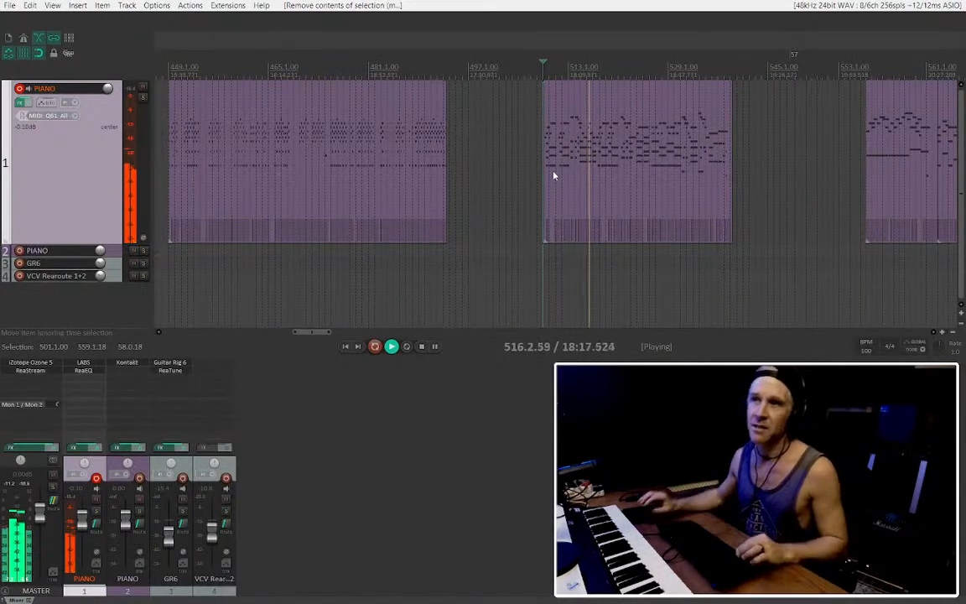
pyautogui.scroll(-1, 560, 179)
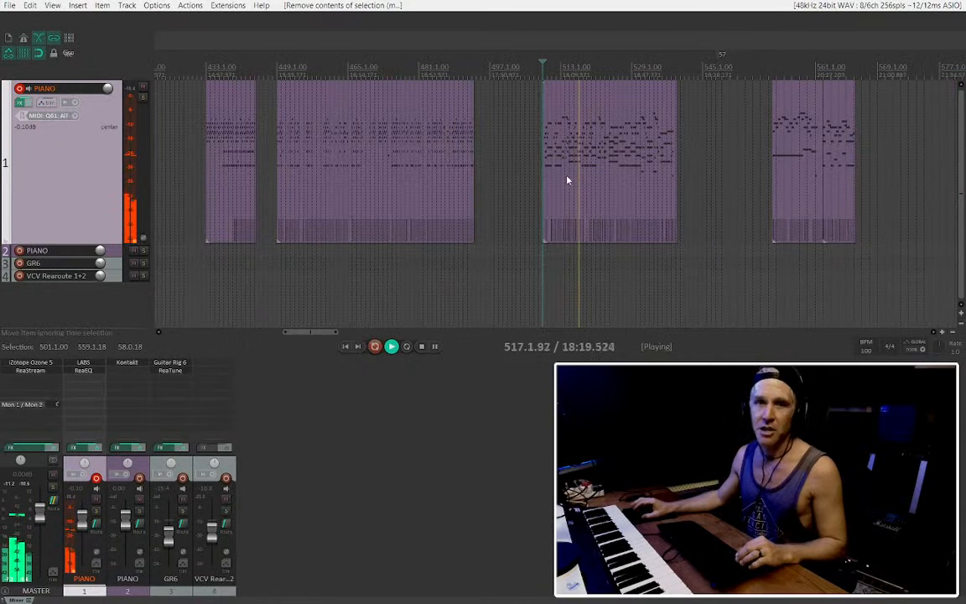
pyautogui.scroll(1, 603, 162)
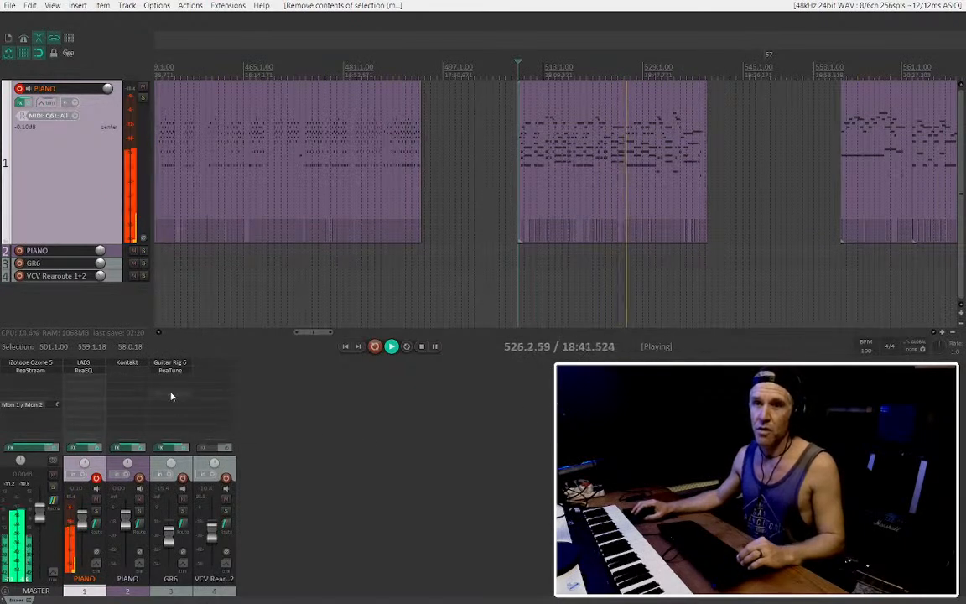
pyautogui.click(549, 223)
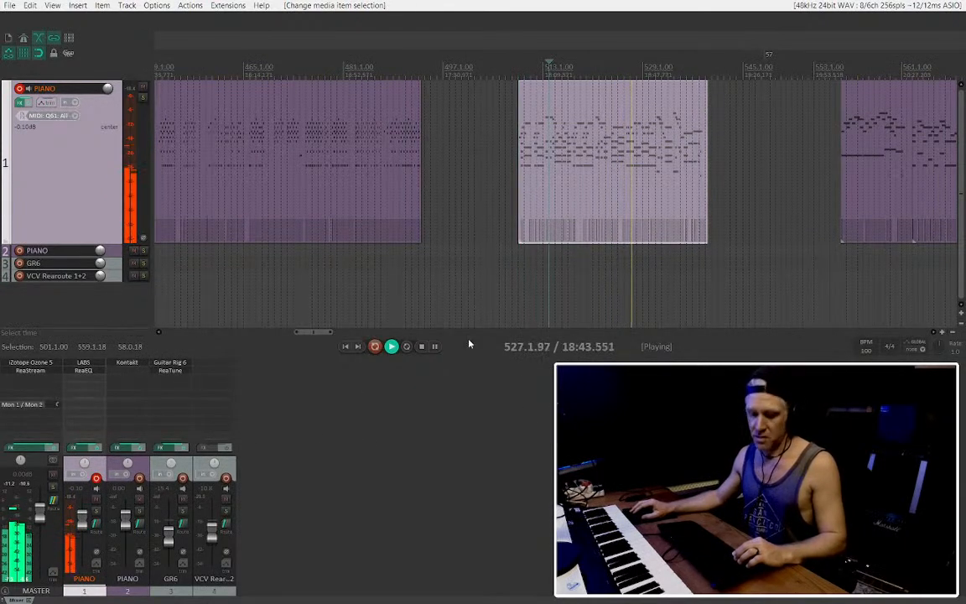
pyautogui.press('space')
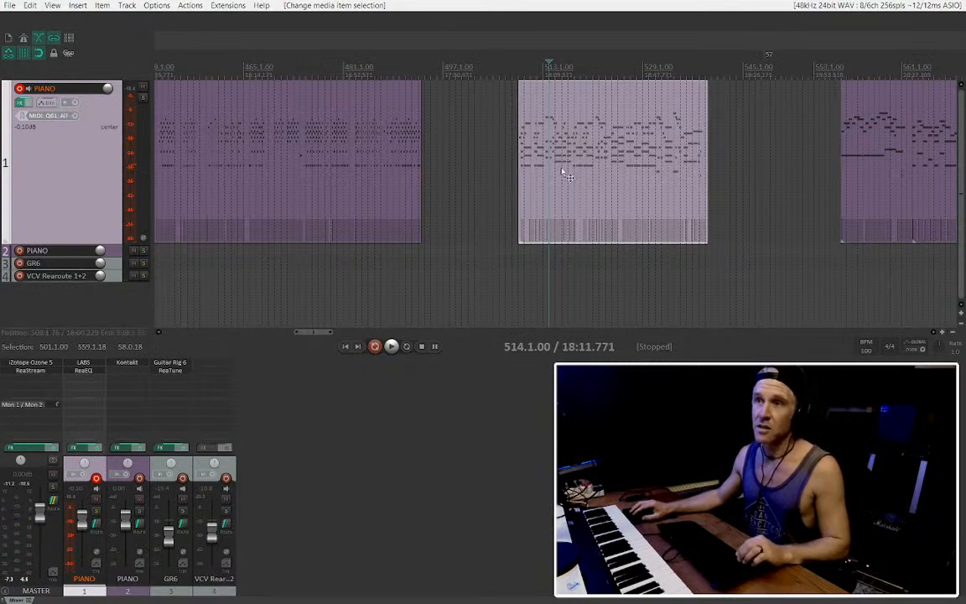
pyautogui.moveTo(562, 172); pyautogui.dragTo(561, 249)
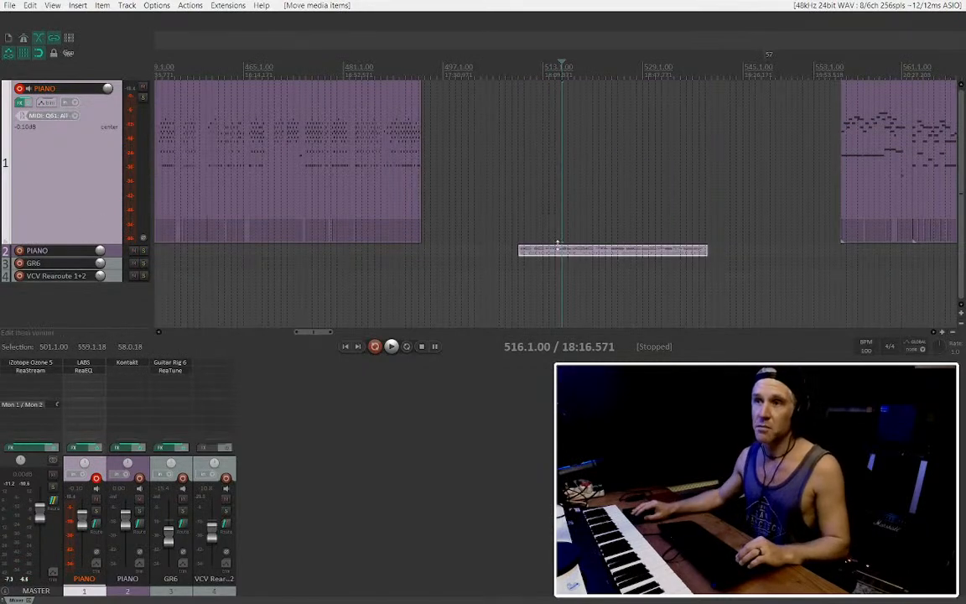
pyautogui.moveTo(130, 541); pyautogui.dragTo(126, 524)
pyautogui.press('space')
pyautogui.doubleClick(125, 525)
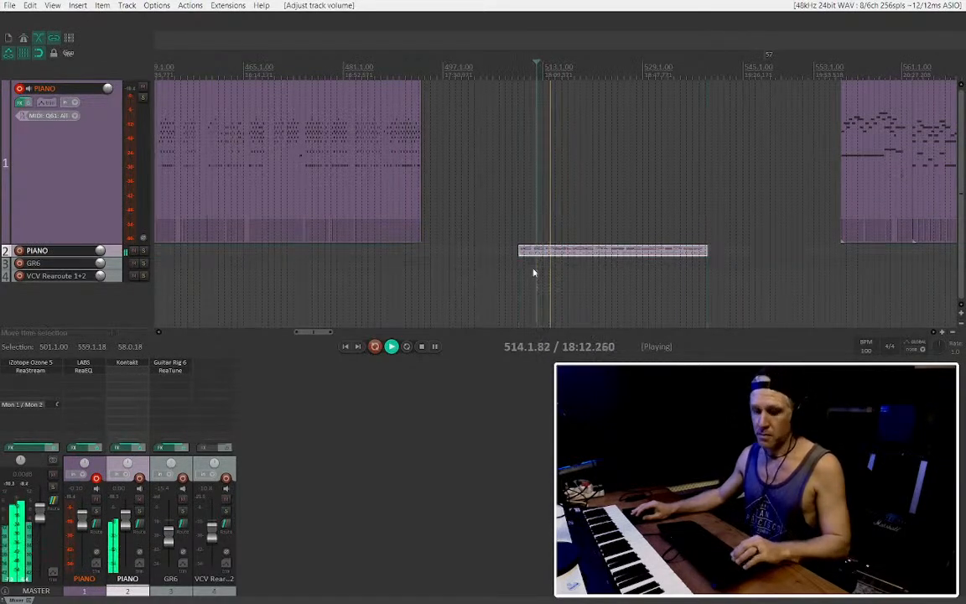
# Copy the item back onto the first PIANO track at the same position, muting and unmuting the second PIANO track to compare sounds
pyautogui.press('z')
pyautogui.scroll(2, 505, 227)
pyautogui.hscroll(1, 504, 227)
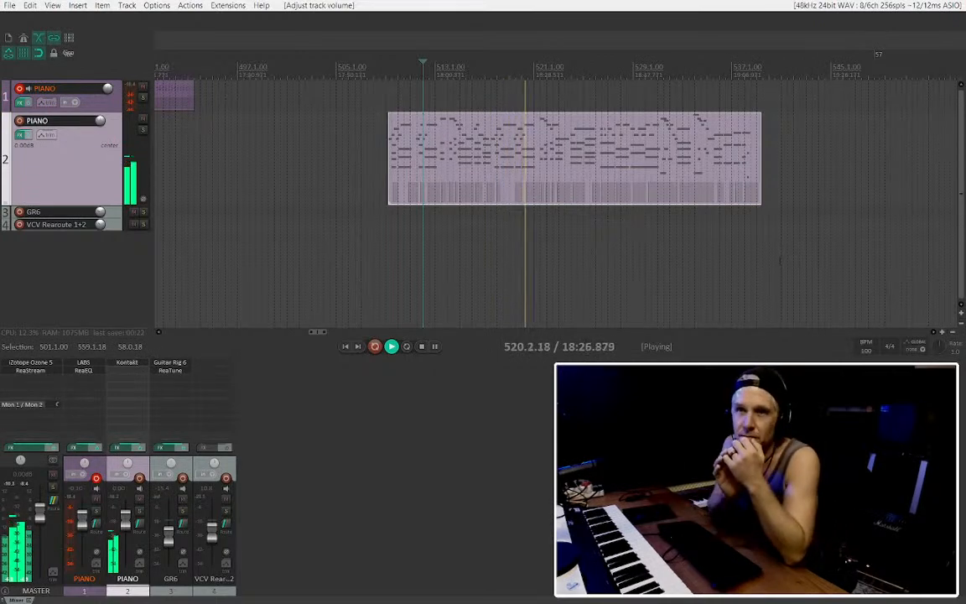
pyautogui.scroll(-2, 668, 202)
pyautogui.scroll(-2, 561, 143)
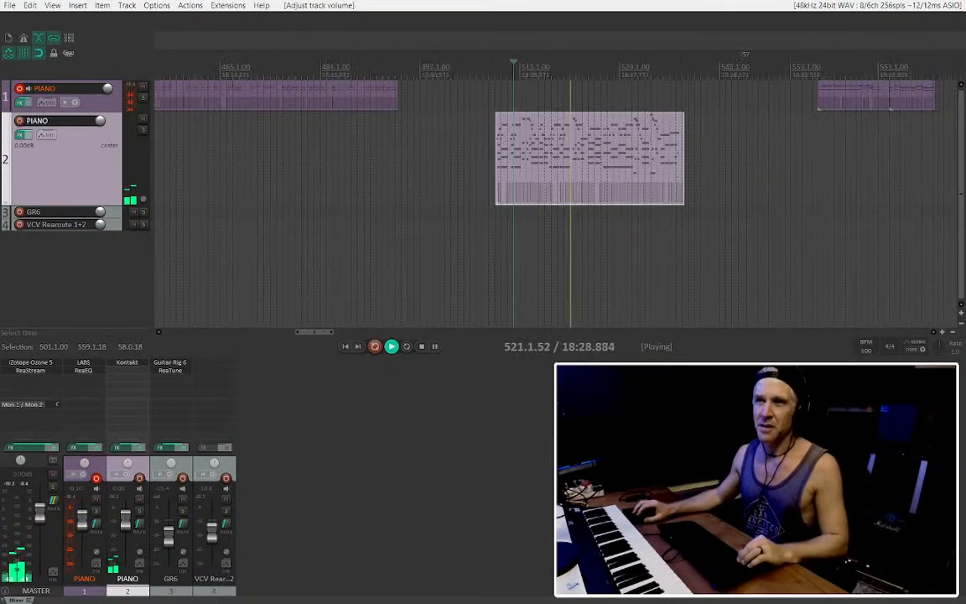
pyautogui.moveTo(561, 143); pyautogui.dragTo(554, 102)
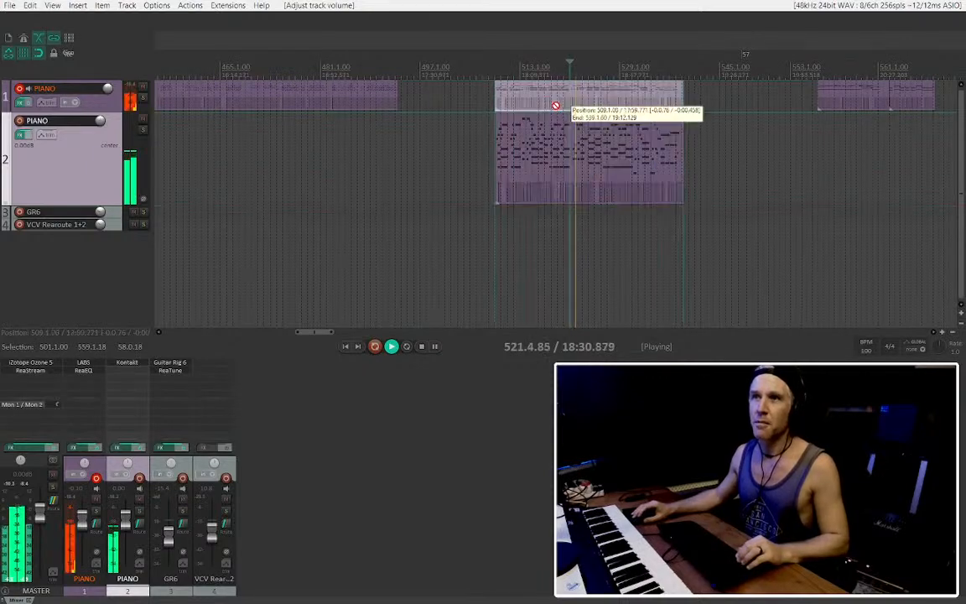
pyautogui.scroll(5, 503, 102)
pyautogui.moveTo(472, 100); pyautogui.dragTo(476, 105)
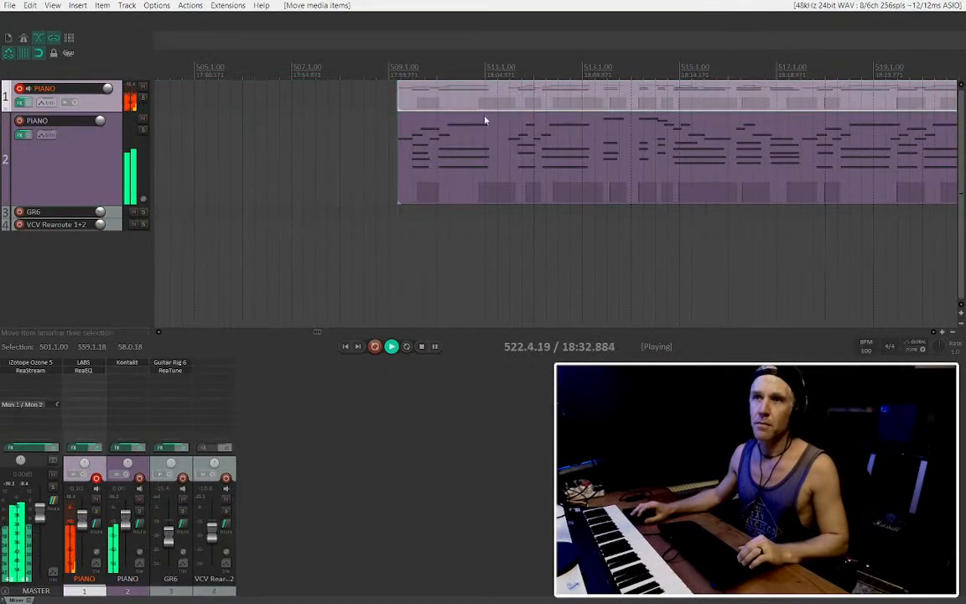
pyautogui.scroll(-5, 528, 134)
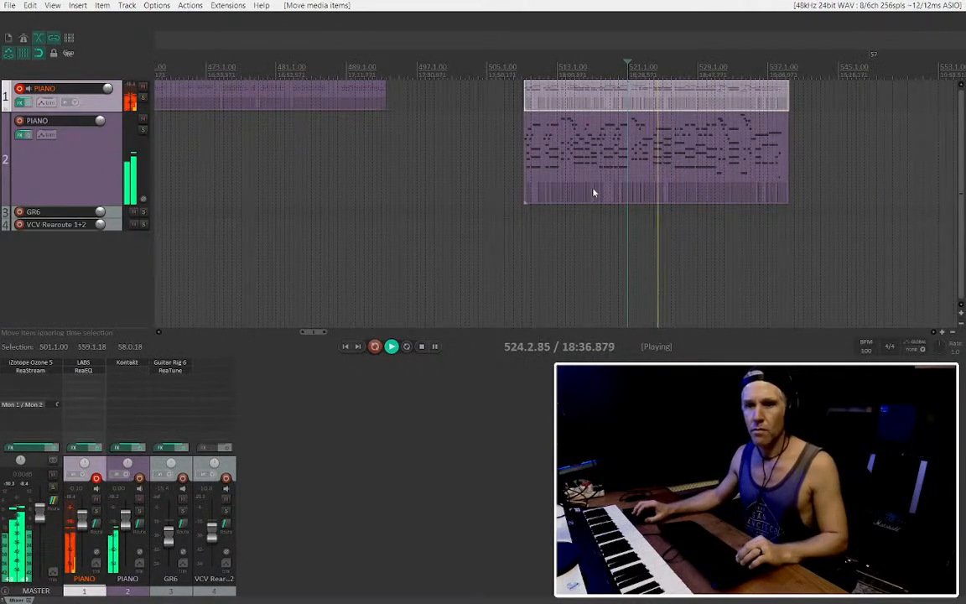
pyautogui.click(139, 500)
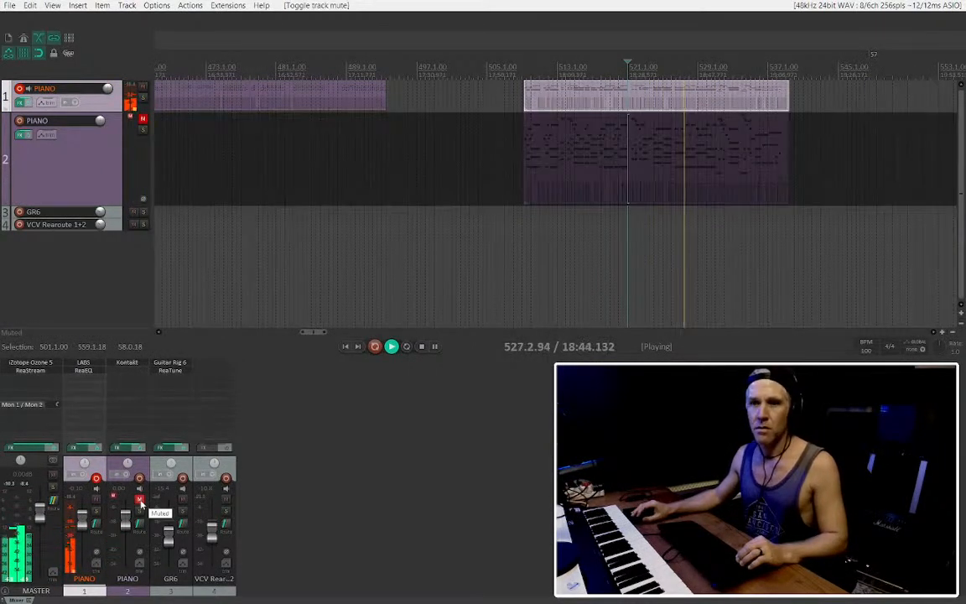
pyautogui.click(139, 501)
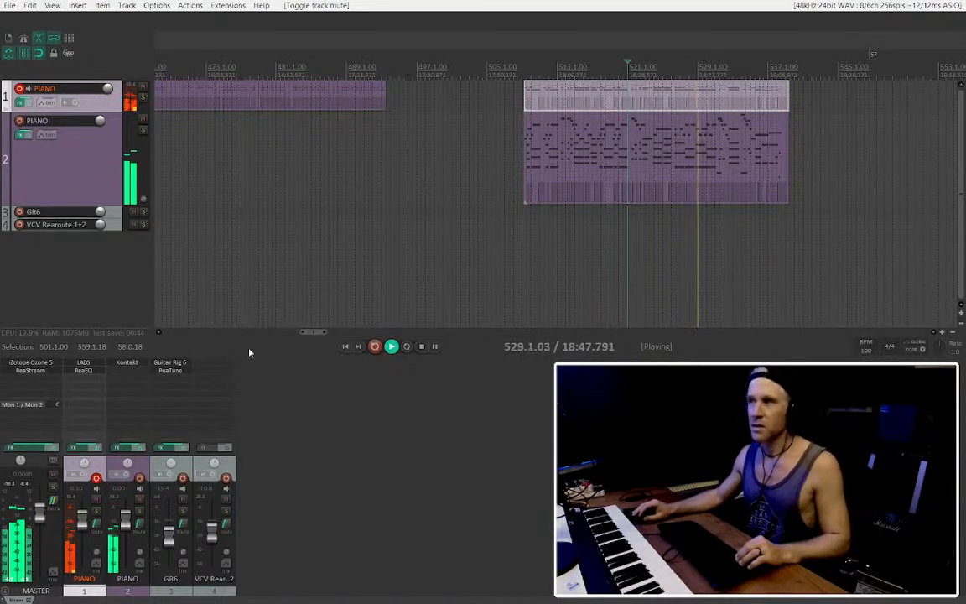
# In The Grandeur on the second PIANO track, choose a different Space type and raise the Space amount
pyautogui.click(128, 363)
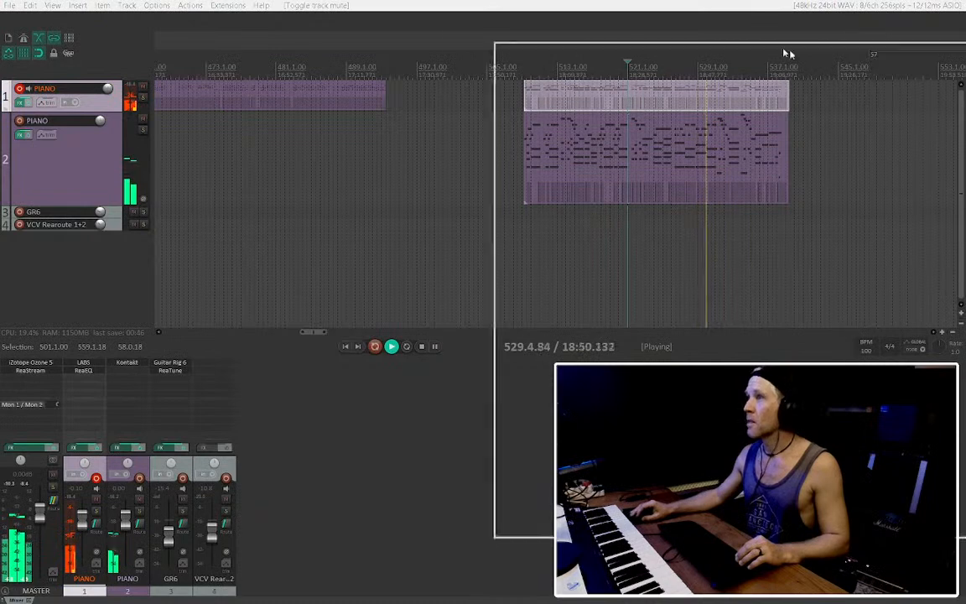
pyautogui.click(778, 74)
pyautogui.click(788, 97)
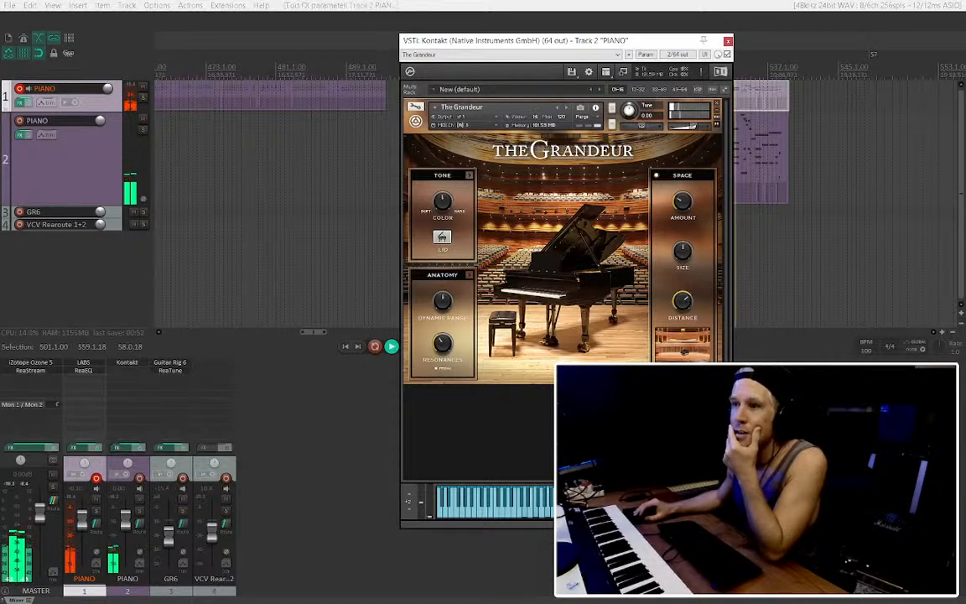
pyautogui.click(683, 346)
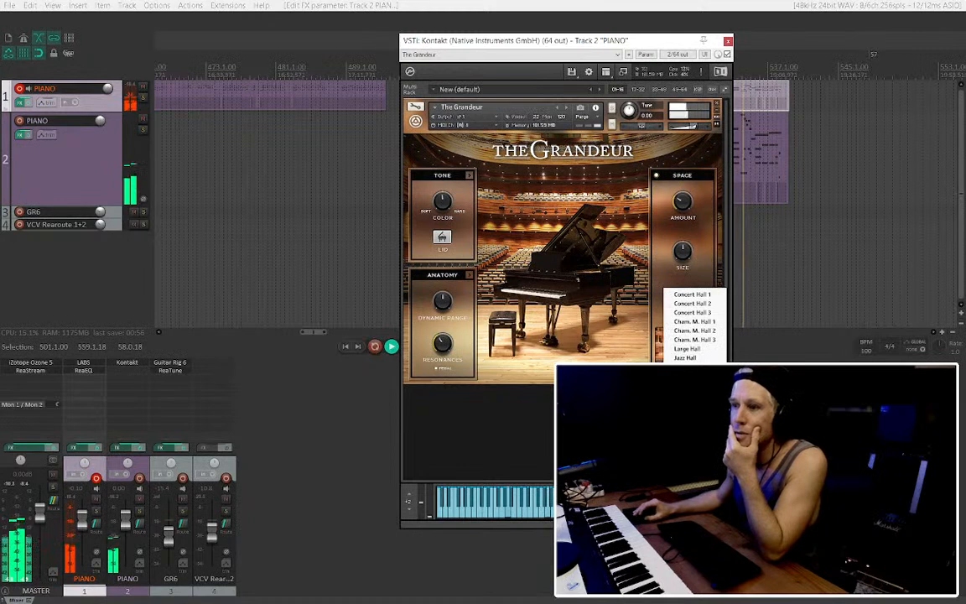
pyautogui.click(688, 402)
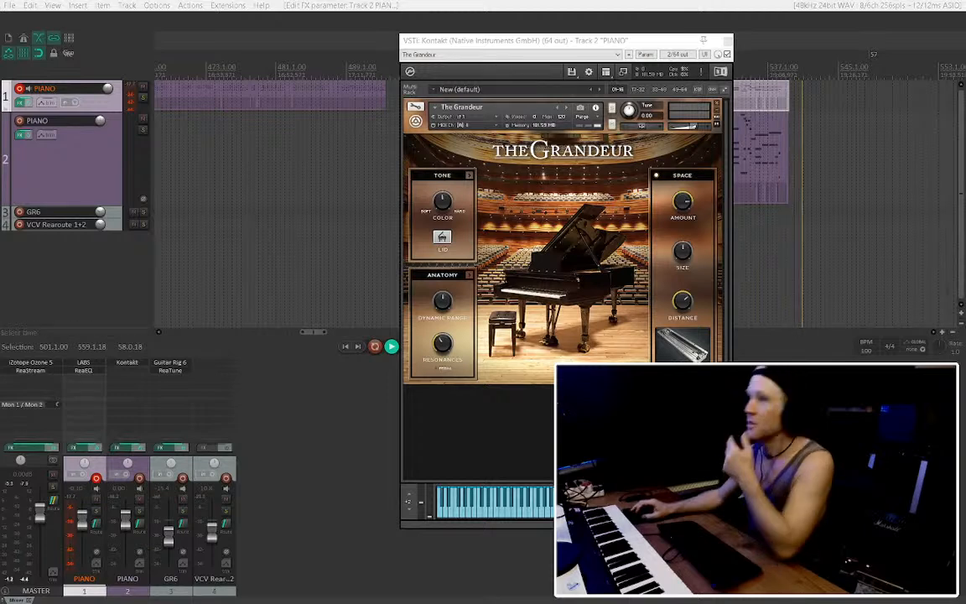
pyautogui.click(726, 54)
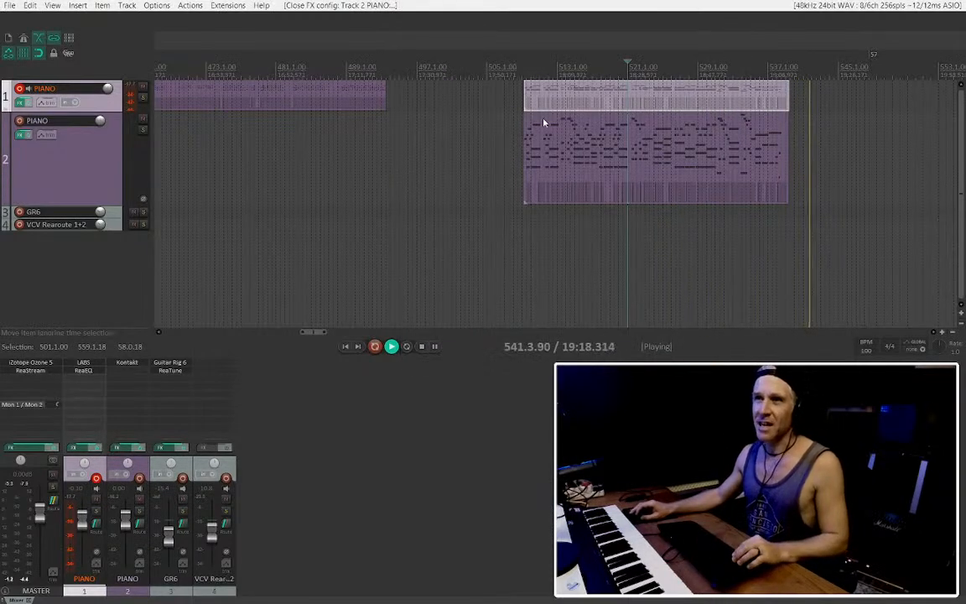
# Stop playback and delete the duplicate item from the second PIANO track
pyautogui.click(569, 148)
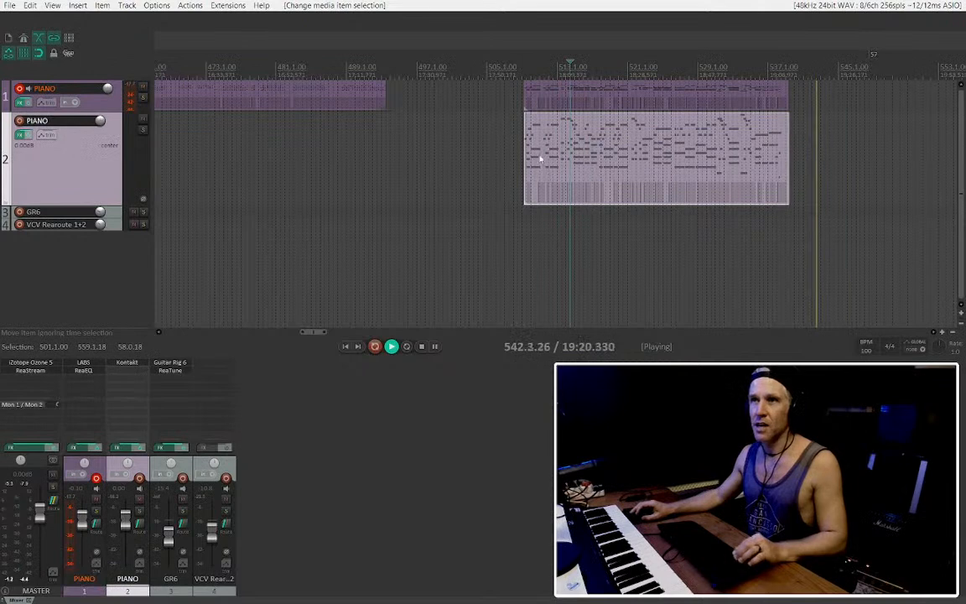
pyautogui.press('space')
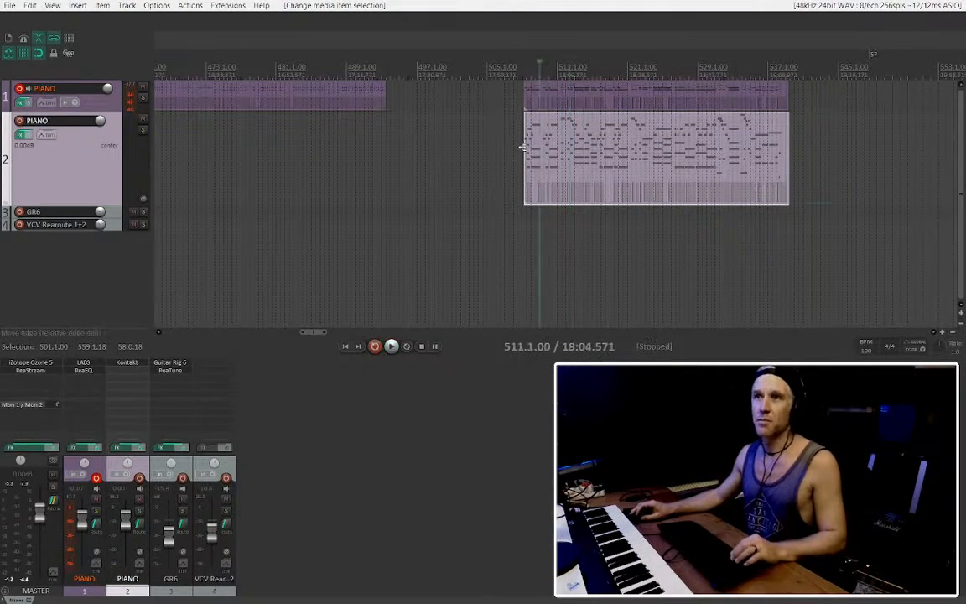
pyautogui.press('Delete')
# Move the remaining item on the first PIANO track earlier to start at 497.1.00
pyautogui.click(529, 105)
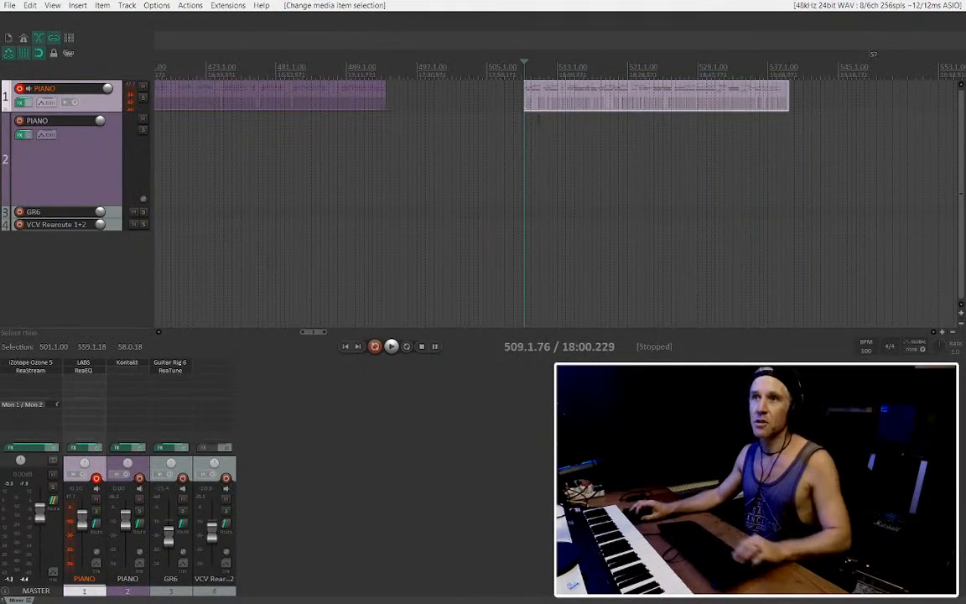
pyautogui.scroll(4, 532, 143)
pyautogui.scroll(-2, 532, 144)
pyautogui.moveTo(540, 99); pyautogui.dragTo(392, 99)
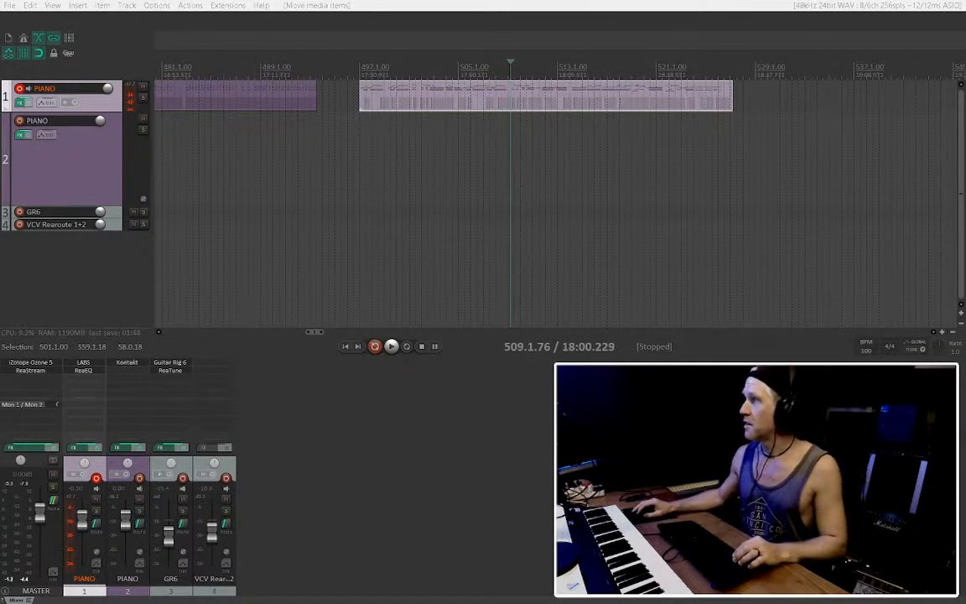
# Play the moved item from its start and enlarge the first PIANO track's height to show its notes
pyautogui.scroll(-2, 344, 173)
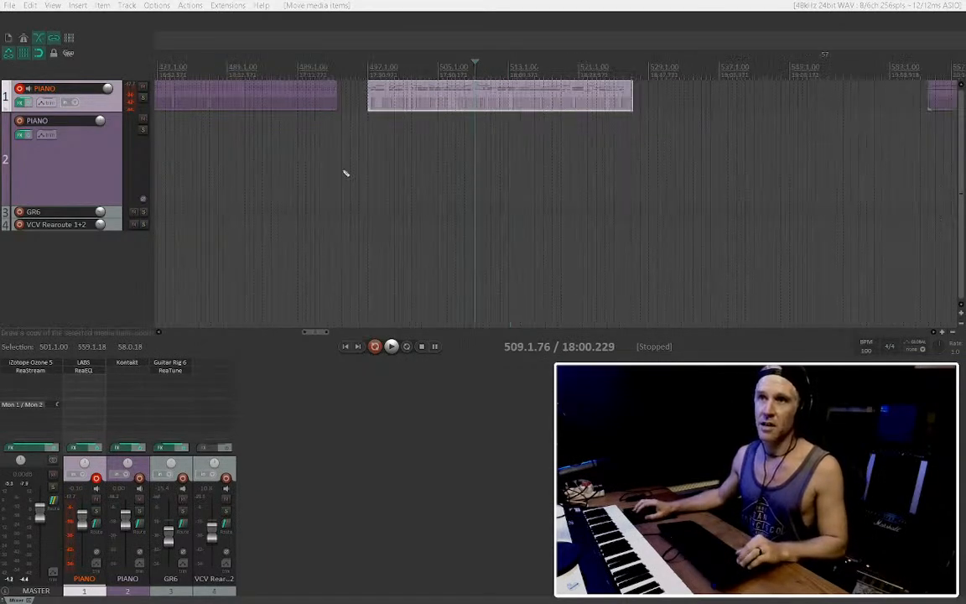
pyautogui.click(364, 100)
pyautogui.click(369, 100)
pyautogui.scroll(2, 369, 99)
pyautogui.press('space')
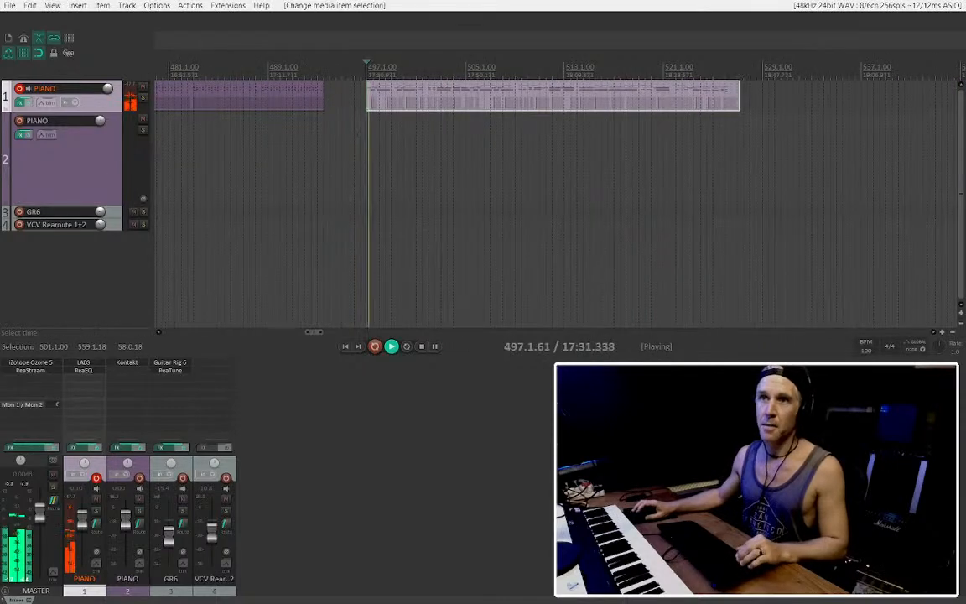
pyautogui.moveTo(102, 112); pyautogui.dragTo(116, 203)
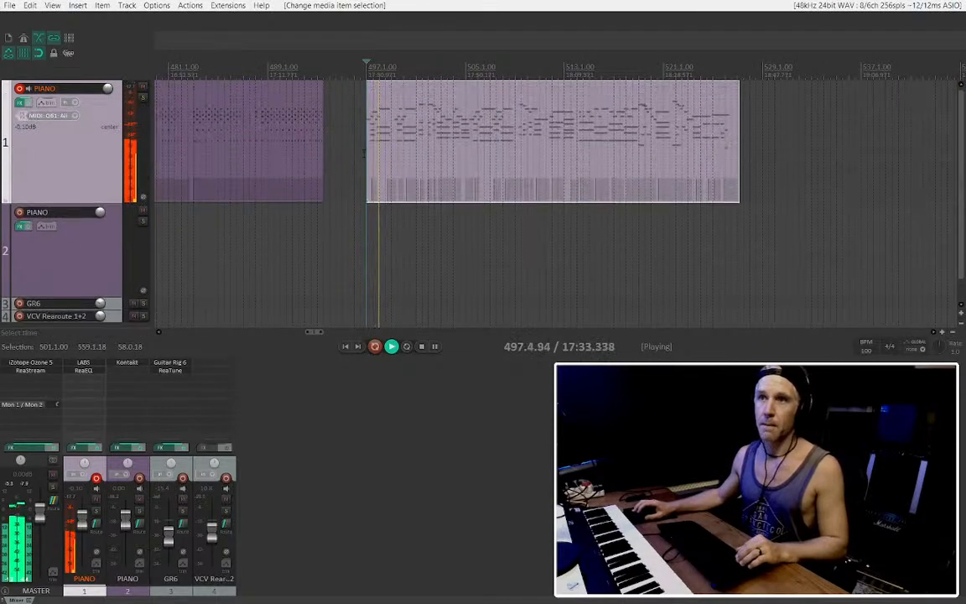
# Cut the bar from 501.1.00 to 502.1.00 out of the item and move the preceding part one bar later to close the gap
pyautogui.scroll(2, 378, 157)
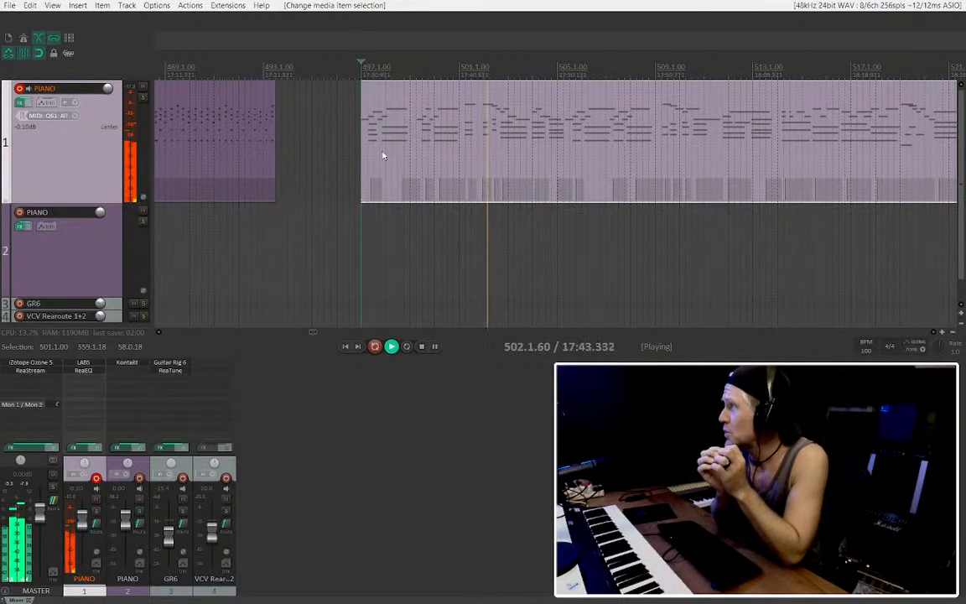
pyautogui.scroll(3, 395, 162)
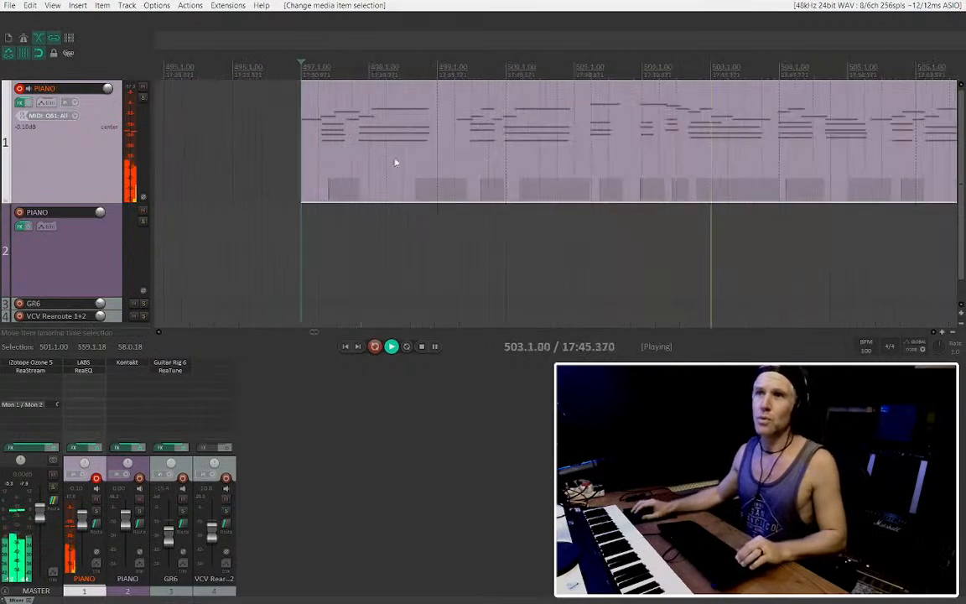
pyautogui.moveTo(586, 151); pyautogui.dragTo(640, 151)
pyautogui.press('s')
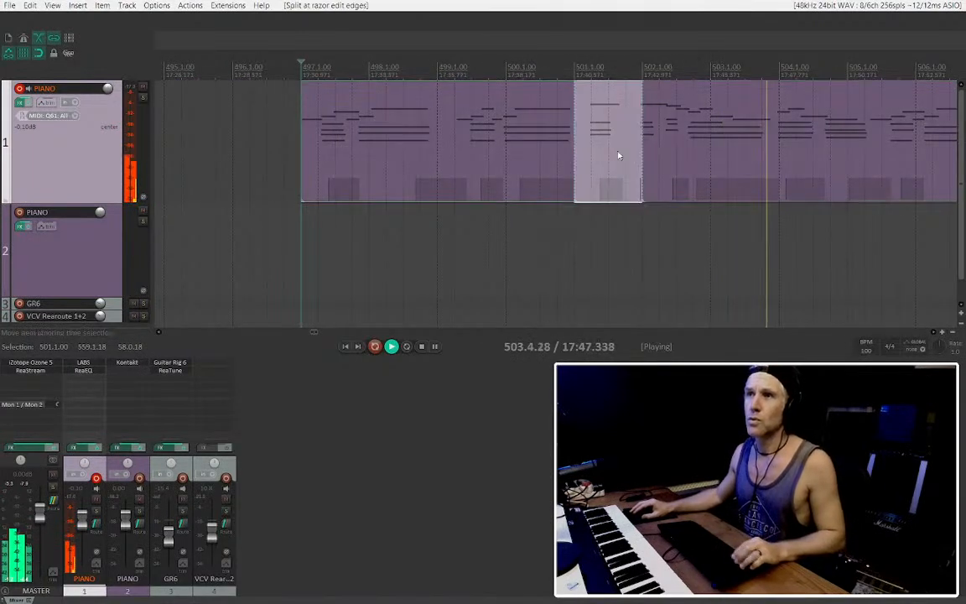
pyautogui.press('Delete')
pyautogui.moveTo(571, 155); pyautogui.dragTo(637, 158)
# Review the rest of the piano item during playback, checking the notes after the closed one-bar gap
pyautogui.scroll(-2, 585, 172)
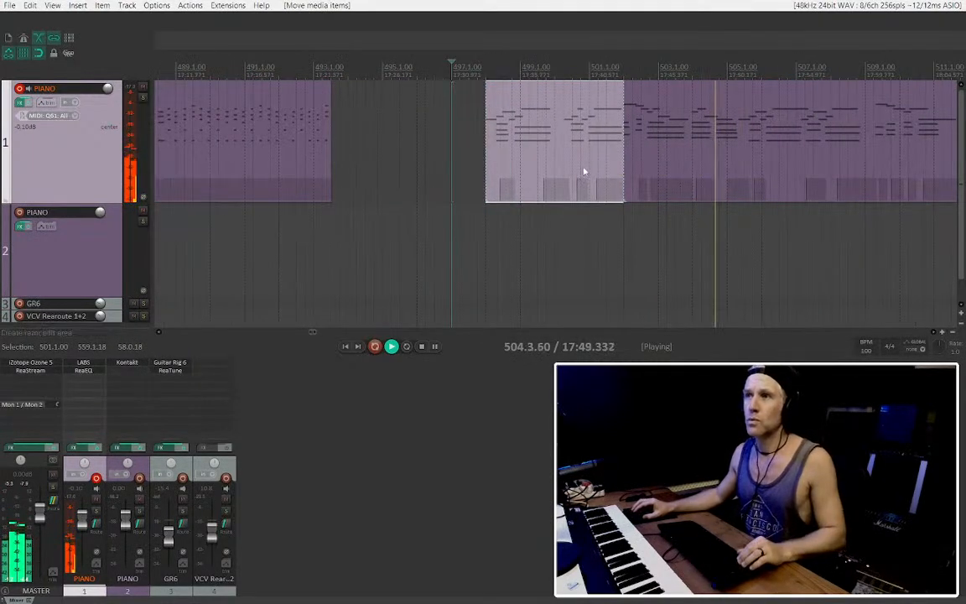
pyautogui.hscroll(2, 580, 173)
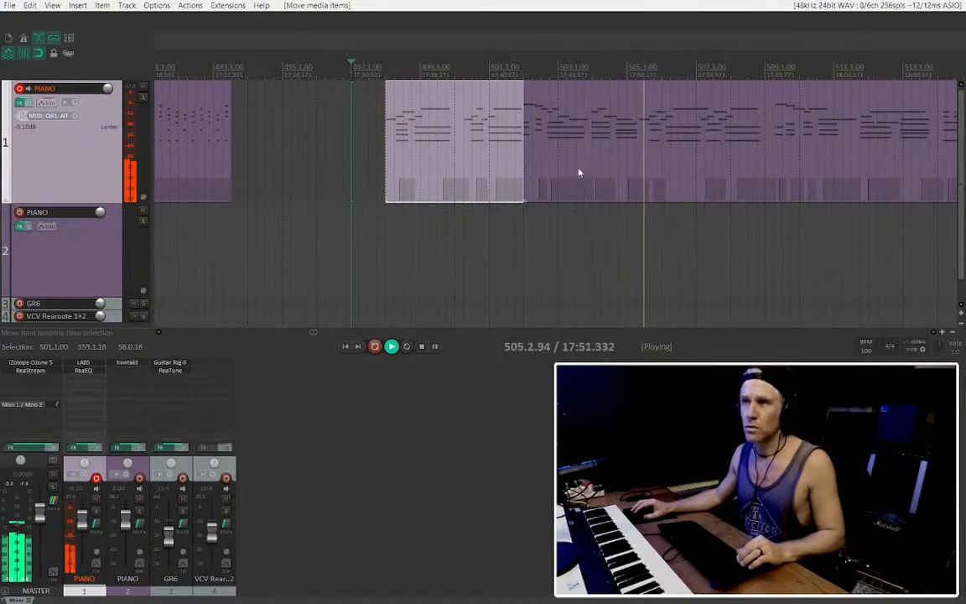
pyautogui.scroll(-2, 655, 158)
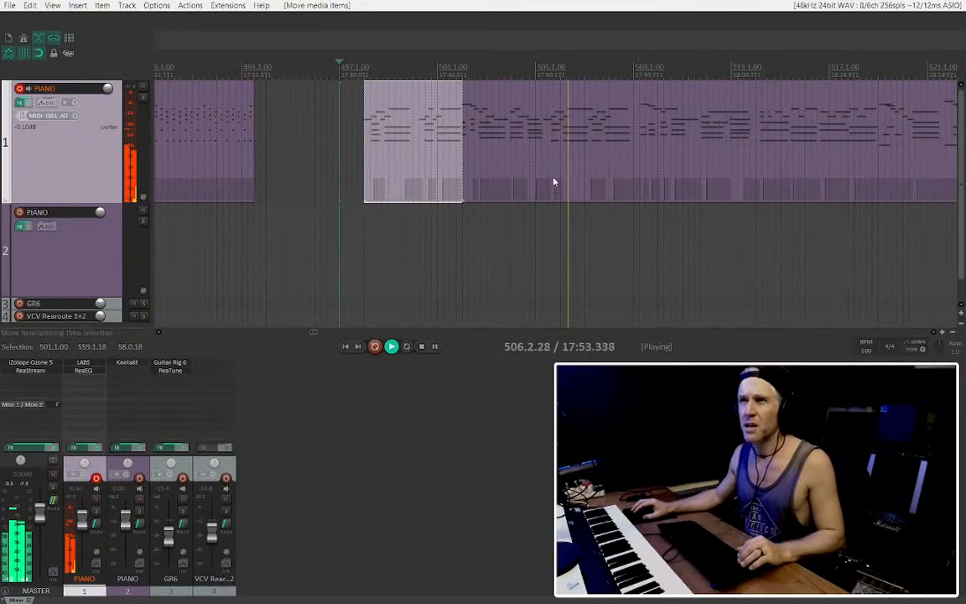
pyautogui.hscroll(1, 554, 182)
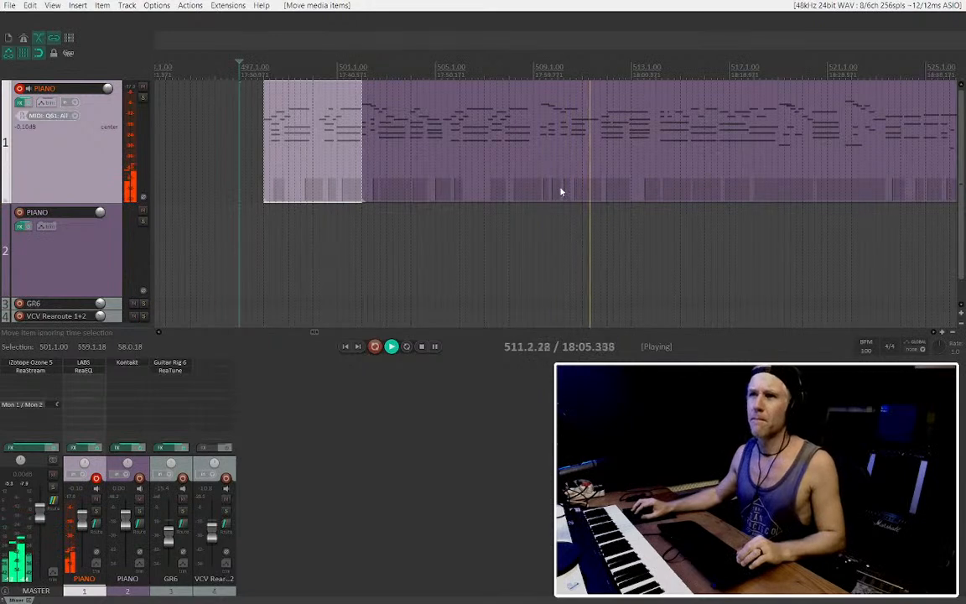
pyautogui.scroll(2, 545, 167)
pyautogui.scroll(-2, 565, 160)
pyautogui.scroll(-3, 567, 170)
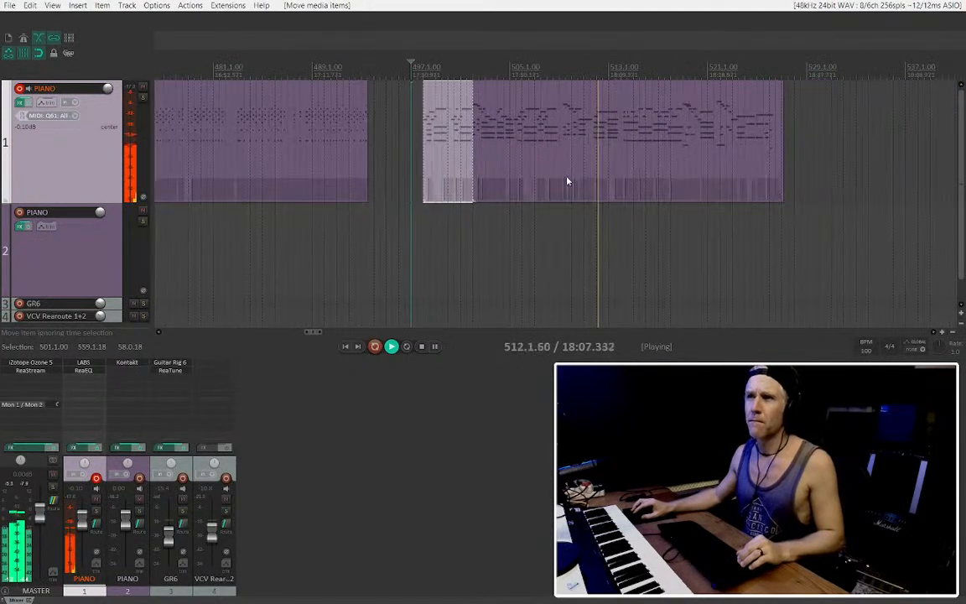
pyautogui.scroll(2, 558, 219)
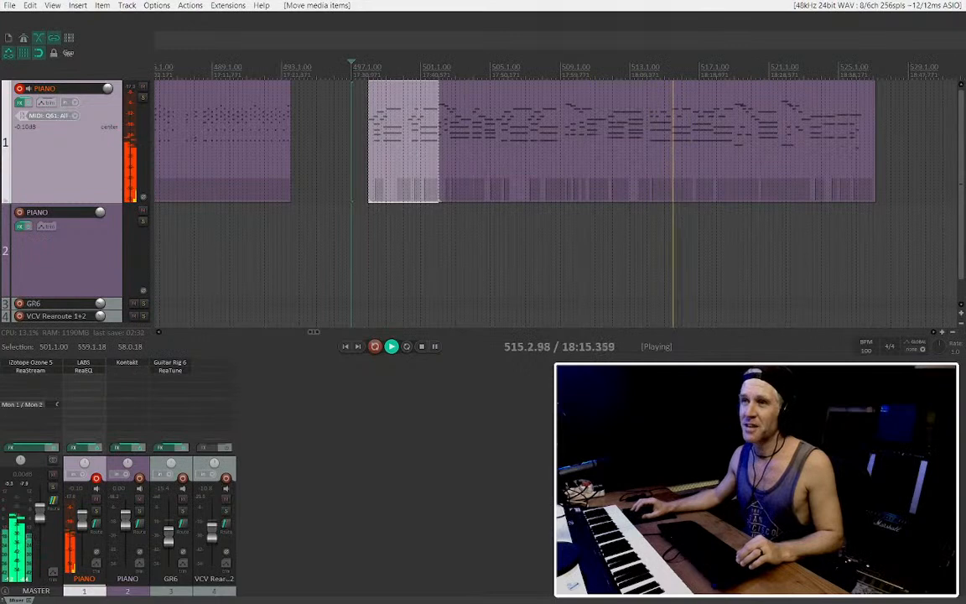
# Follow playback through the final bars of the piano item up to 527.1.00, checking where its last notes end
pyautogui.hscroll(2, 614, 246)
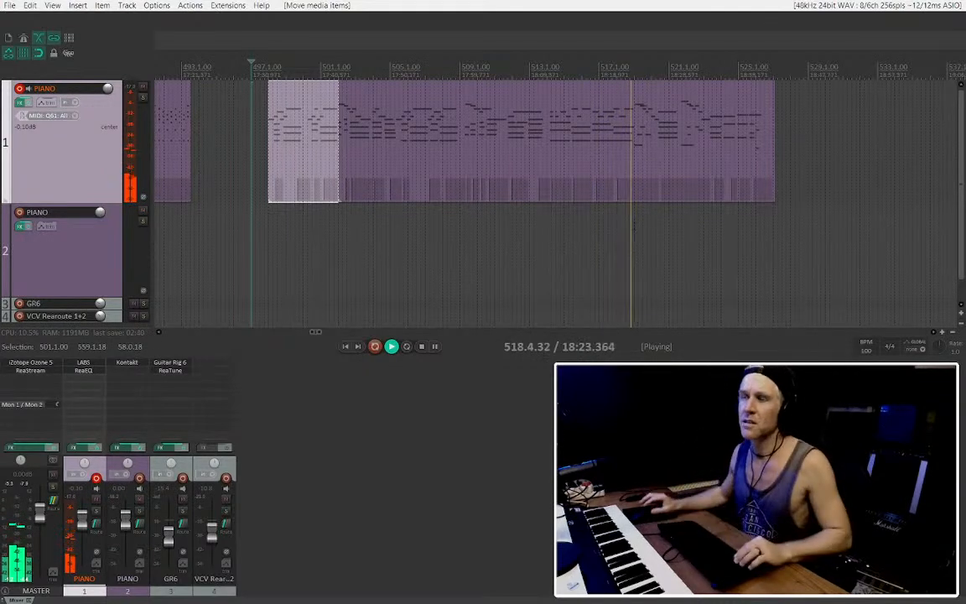
pyautogui.hscroll(2, 636, 223)
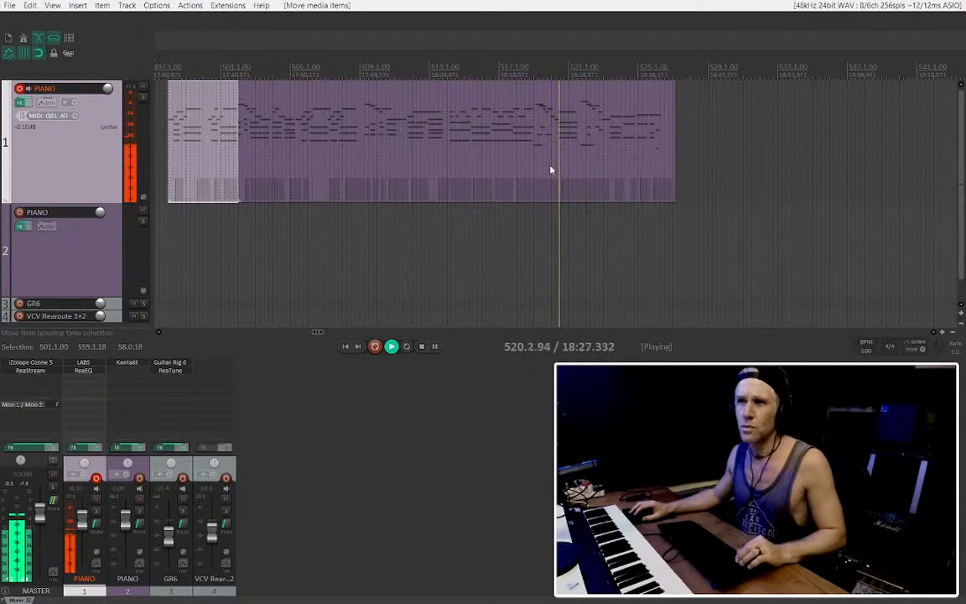
pyautogui.scroll(-1, 586, 172)
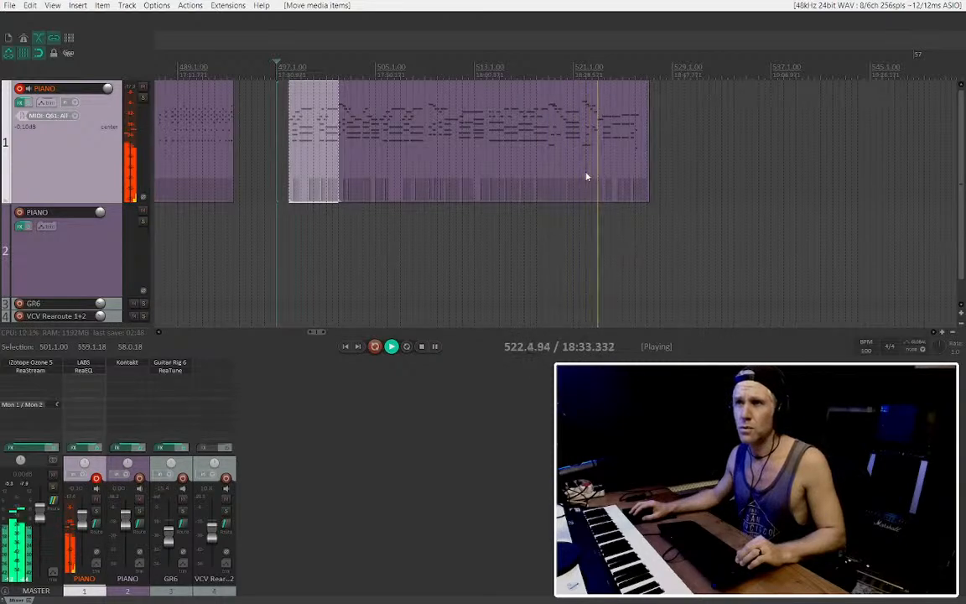
pyautogui.scroll(2, 587, 177)
pyautogui.scroll(-1, 587, 180)
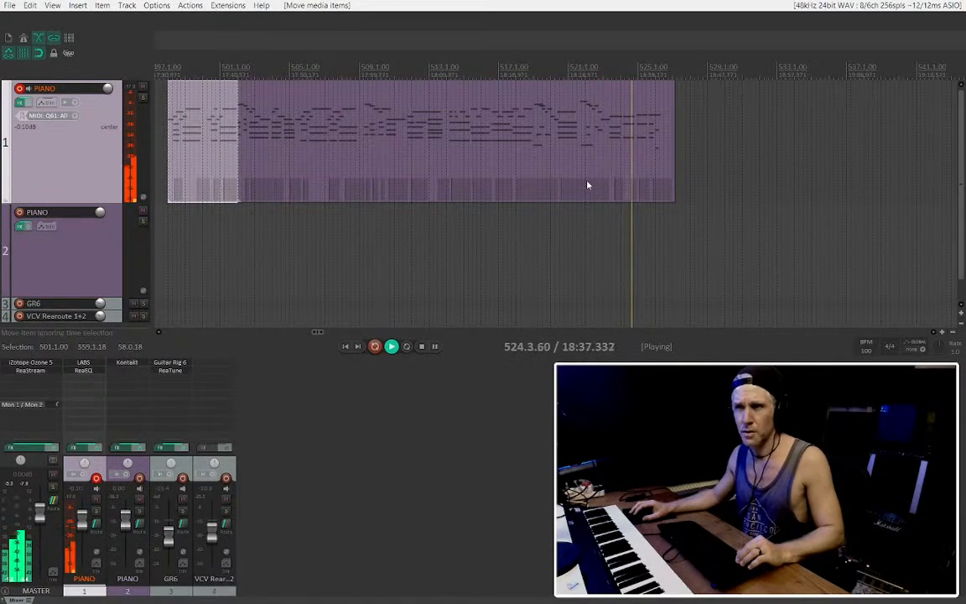
pyautogui.scroll(3, 650, 163)
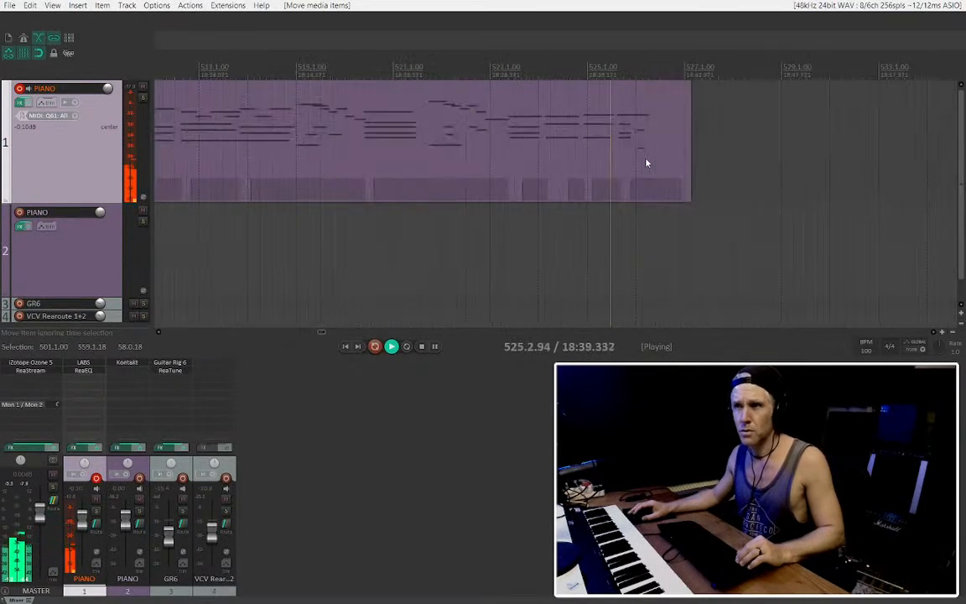
pyautogui.click(646, 161)
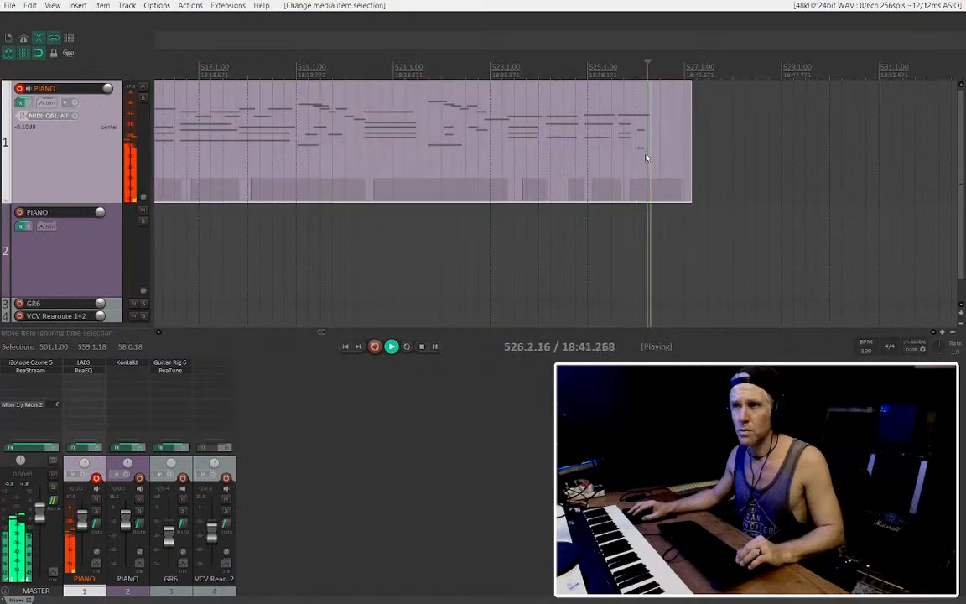
pyautogui.scroll(-3, 645, 160)
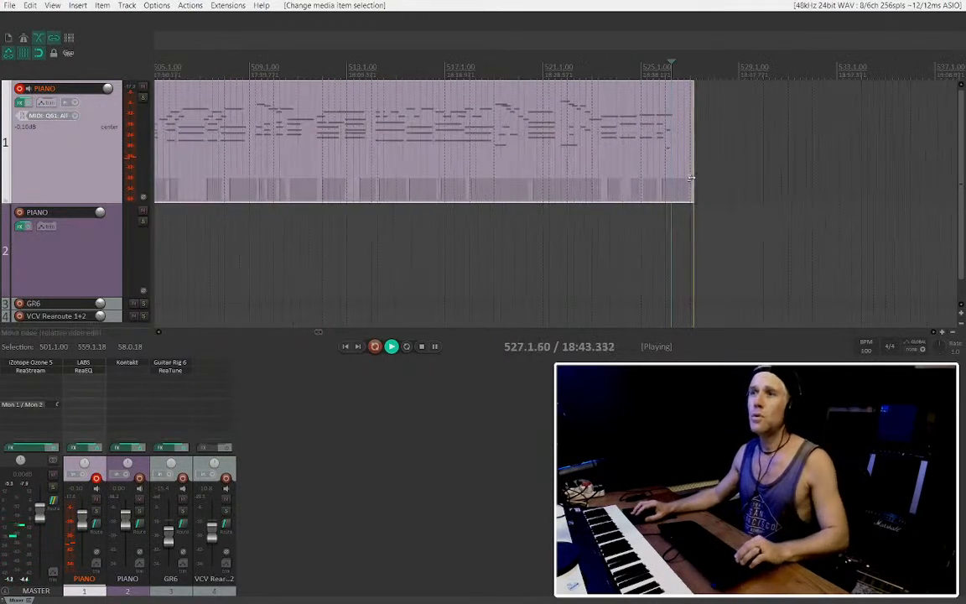
# Glue the two adjoining piano parts into one item and shorten its end to just after the last notes
pyautogui.click(358, 165)
pyautogui.press('space')
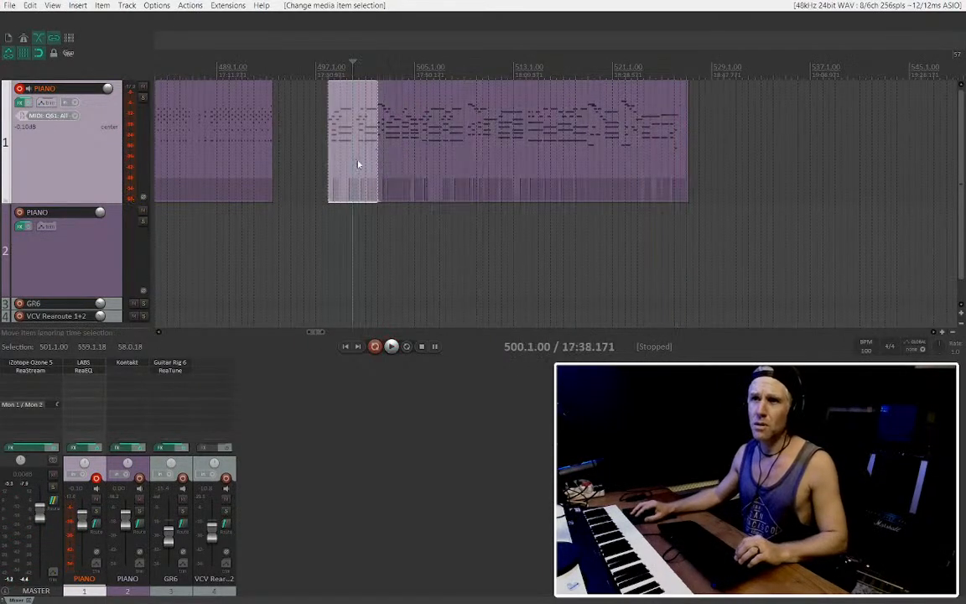
pyautogui.keyDown('ctrl'); pyautogui.click(415, 167); pyautogui.keyUp('ctrl')
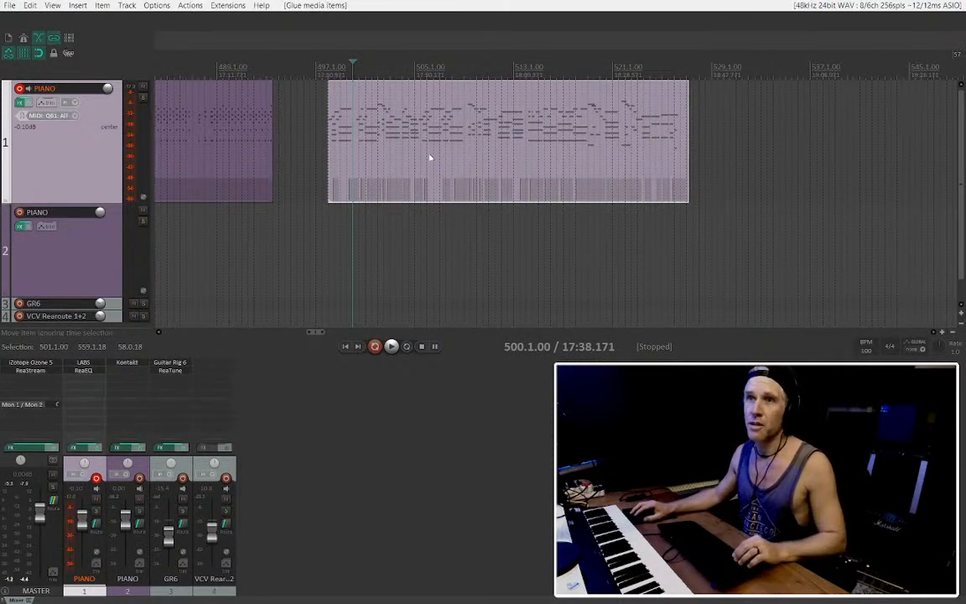
pyautogui.moveTo(689, 164); pyautogui.dragTo(681, 164)
# Play the glued piano item from its start and look at its notes in the MIDI editor
pyautogui.click(330, 161)
pyautogui.press('space')
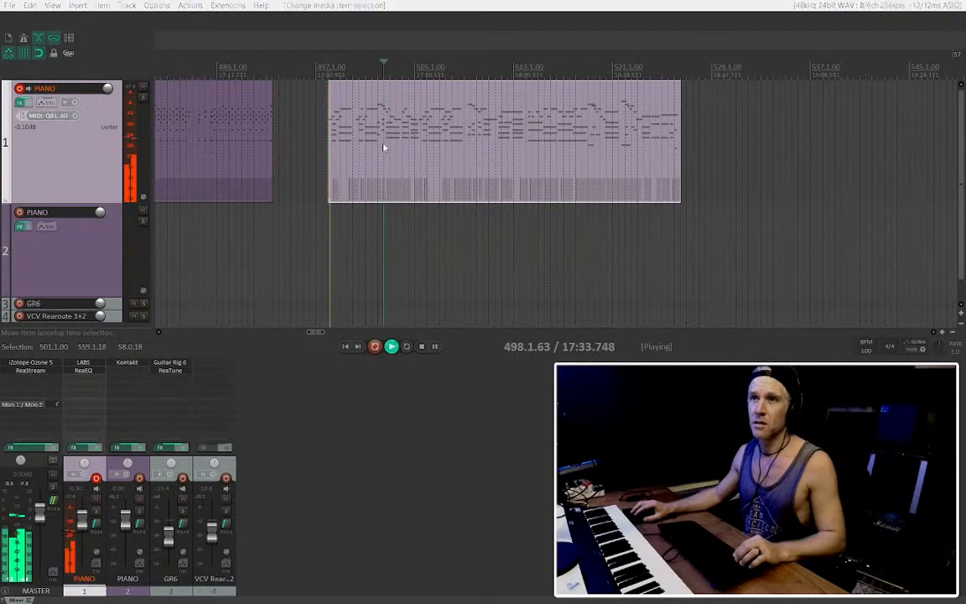
pyautogui.doubleClick(383, 147)
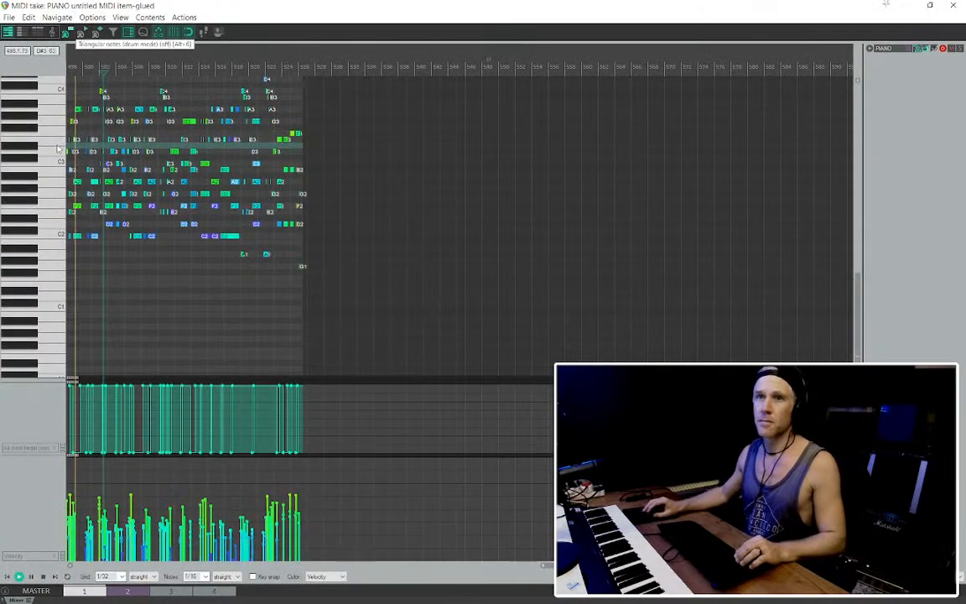
pyautogui.press('Escape')
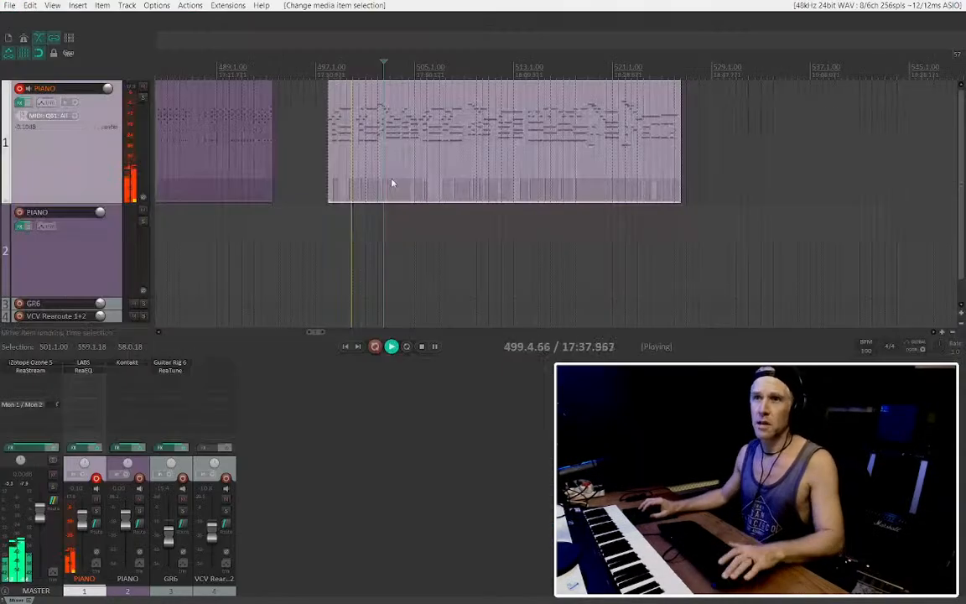
pyautogui.scroll(3, 392, 183)
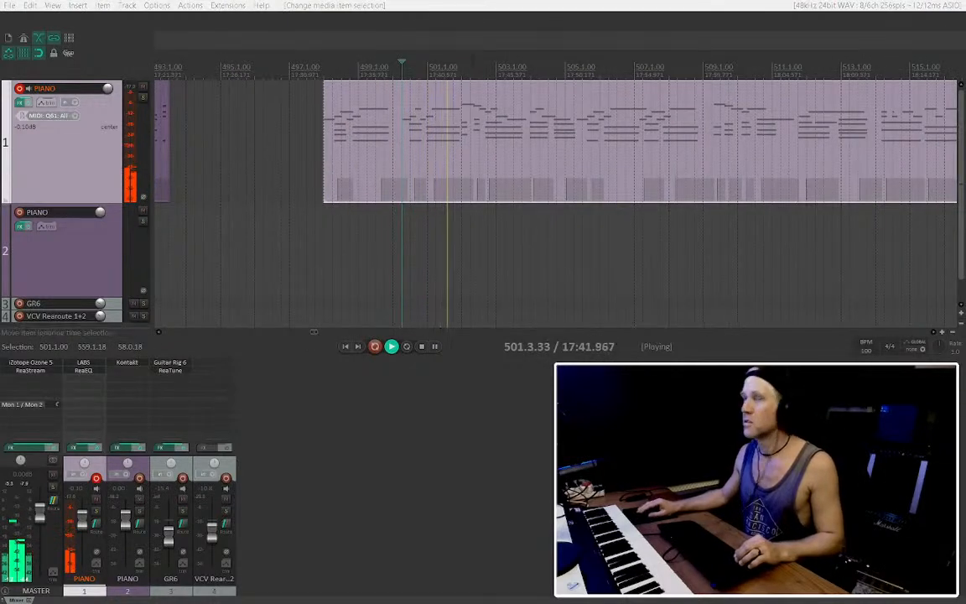
pyautogui.moveTo(965, 136); pyautogui.dragTo(922, 135)
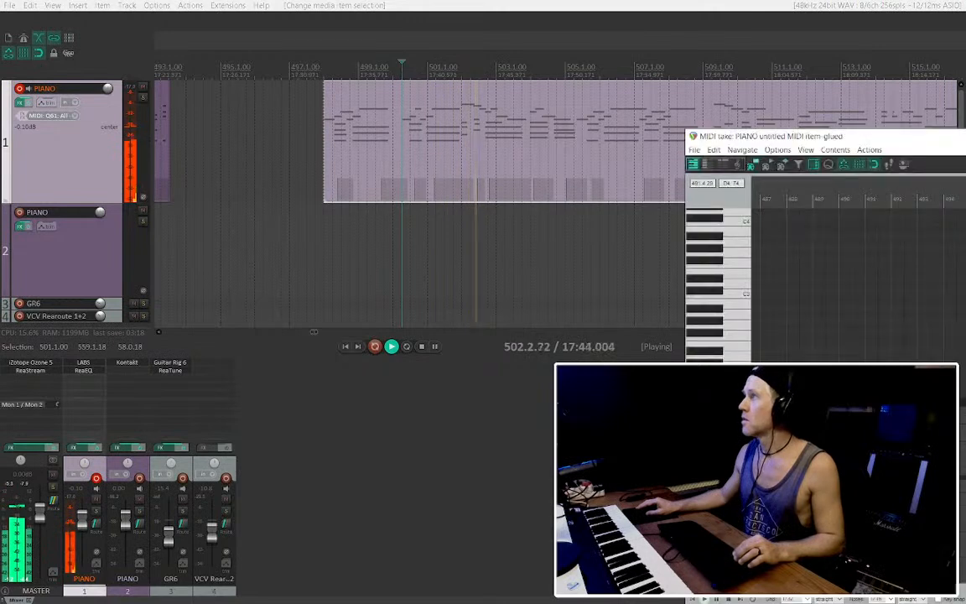
pyautogui.press('space')
pyautogui.press('Escape')
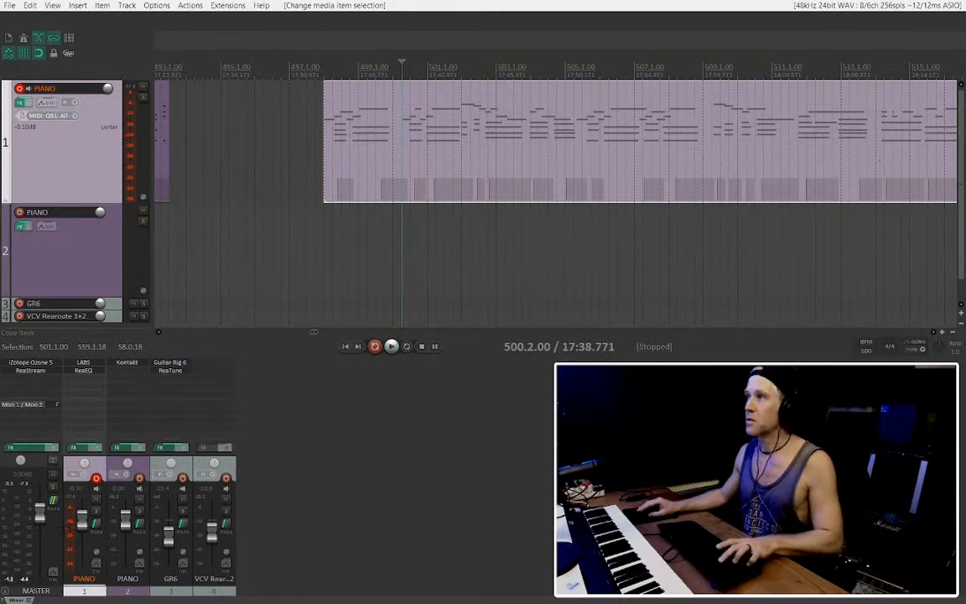
pyautogui.moveTo(965, 141); pyautogui.dragTo(516, 121)
pyautogui.press('Escape')
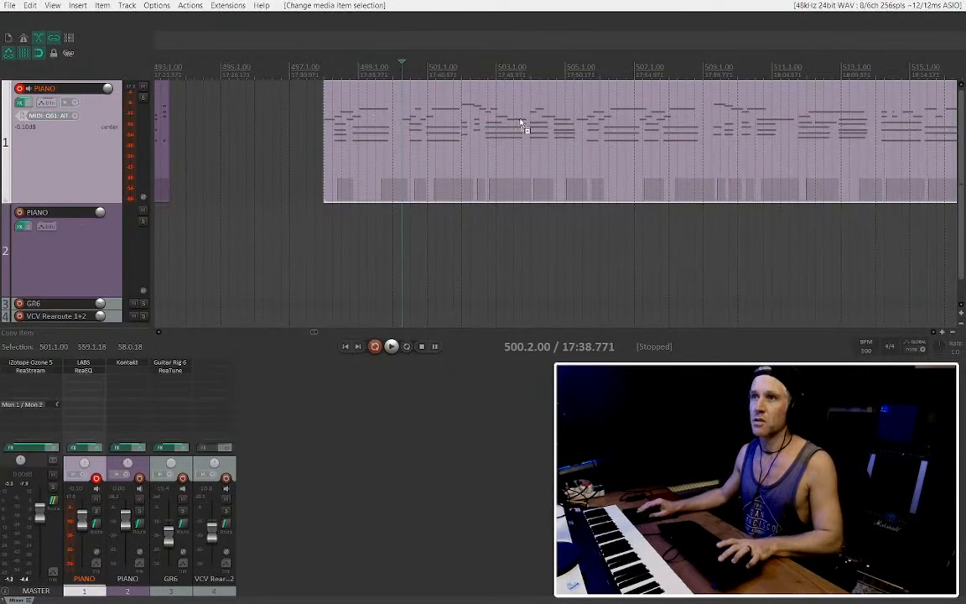
pyautogui.doubleClick(520, 124)
pyautogui.press('Escape')
pyautogui.doubleClick(560, 120)
pyautogui.press('Escape')
pyautogui.doubleClick(560, 120)
pyautogui.press('Escape')
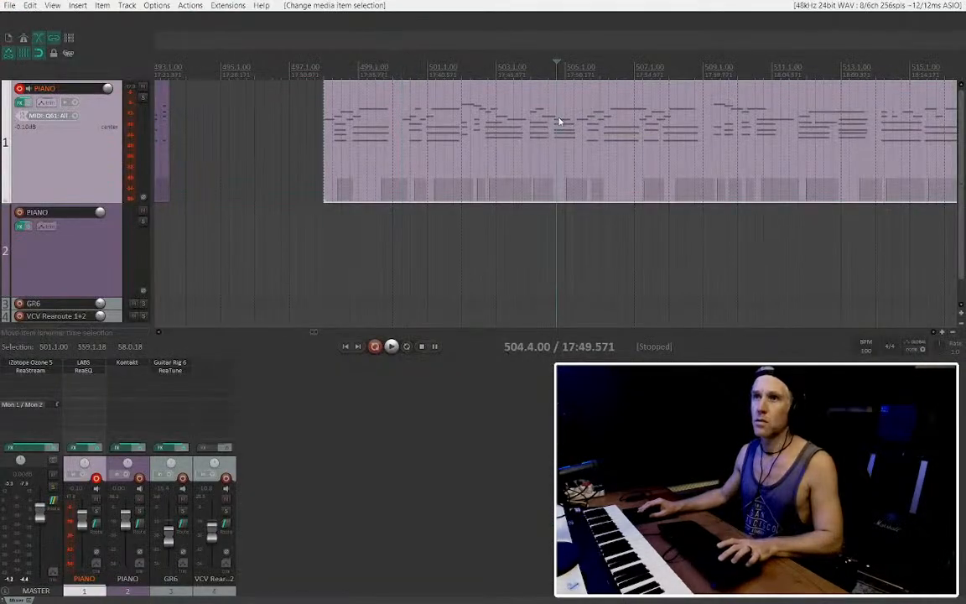
# Open the glued piano item in the MIDI editor and play it from its first note at bar 498
pyautogui.doubleClick(560, 120)
pyautogui.scroll(2, 403, 158)
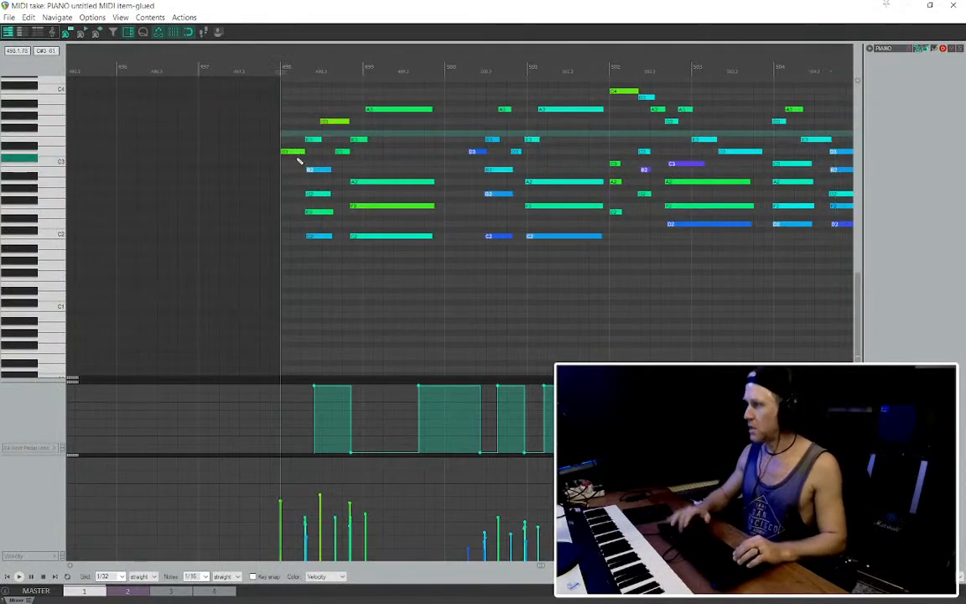
pyautogui.press('space')
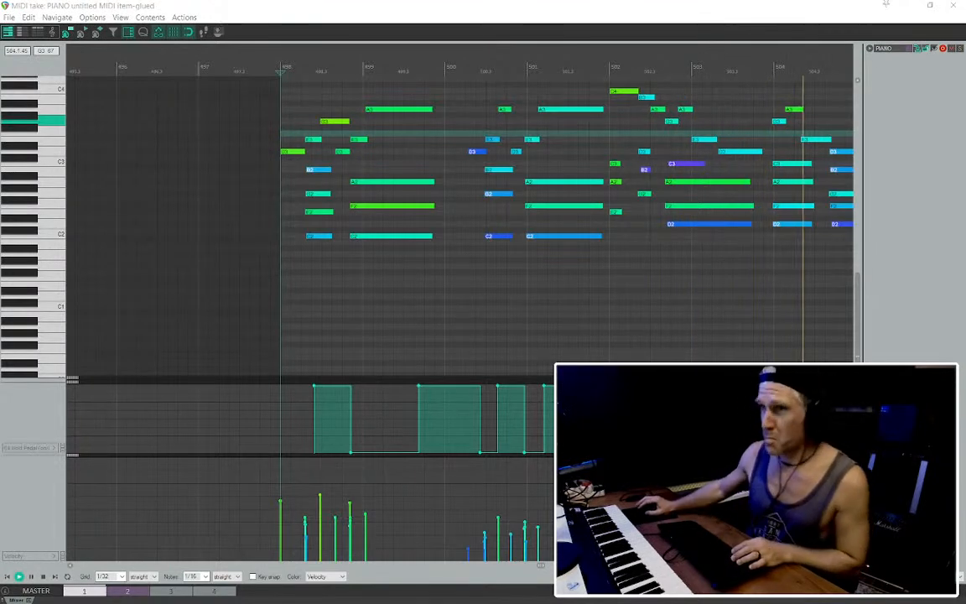
# Follow the notes during playback and move the start of the hold-pedal press in bar 508 slightly earlier
pyautogui.scroll(-3, 459, 190)
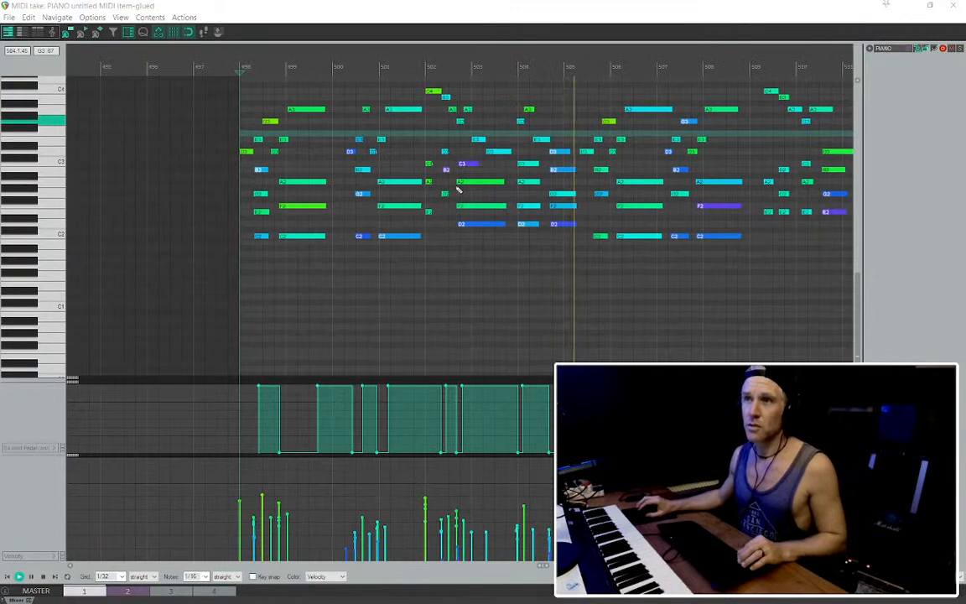
pyautogui.scroll(2, 460, 190)
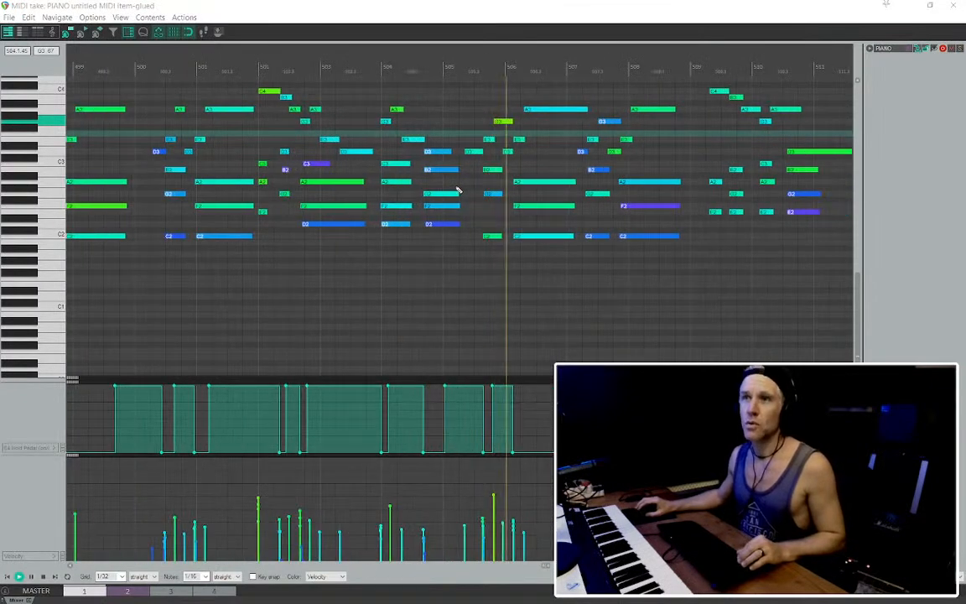
pyautogui.scroll(3, 578, 280)
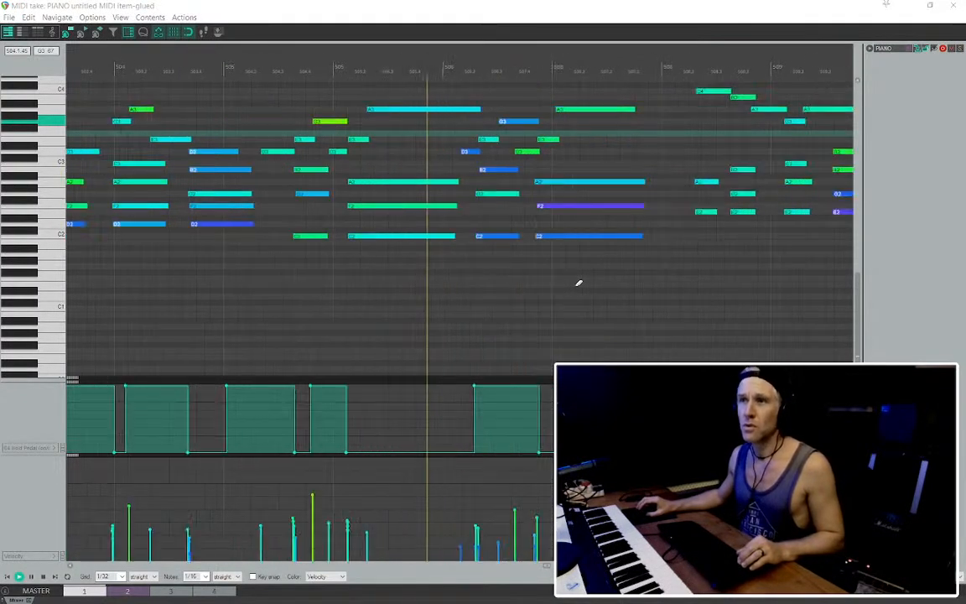
pyautogui.scroll(-1, 476, 356)
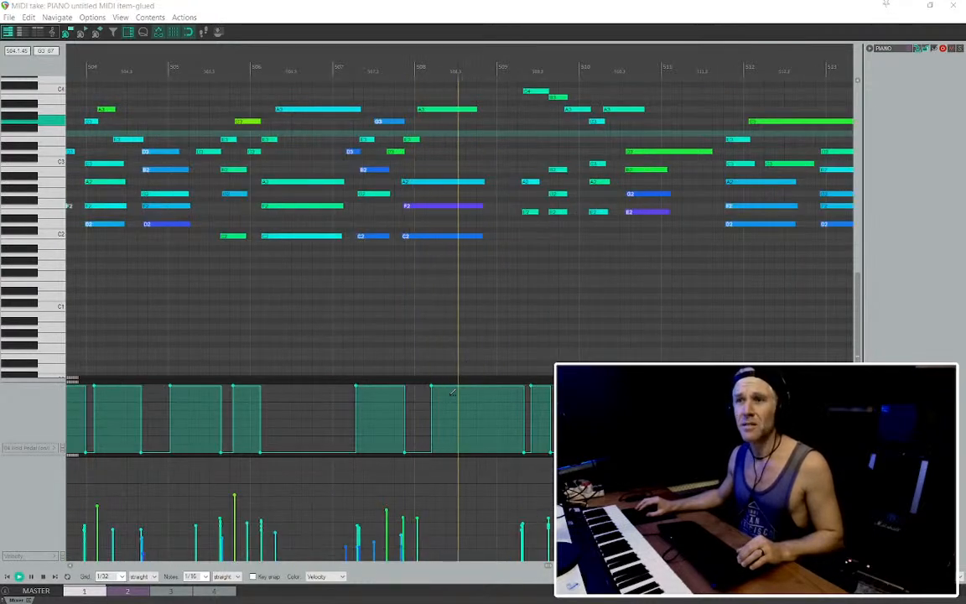
pyautogui.moveTo(431, 386); pyautogui.dragTo(422, 385)
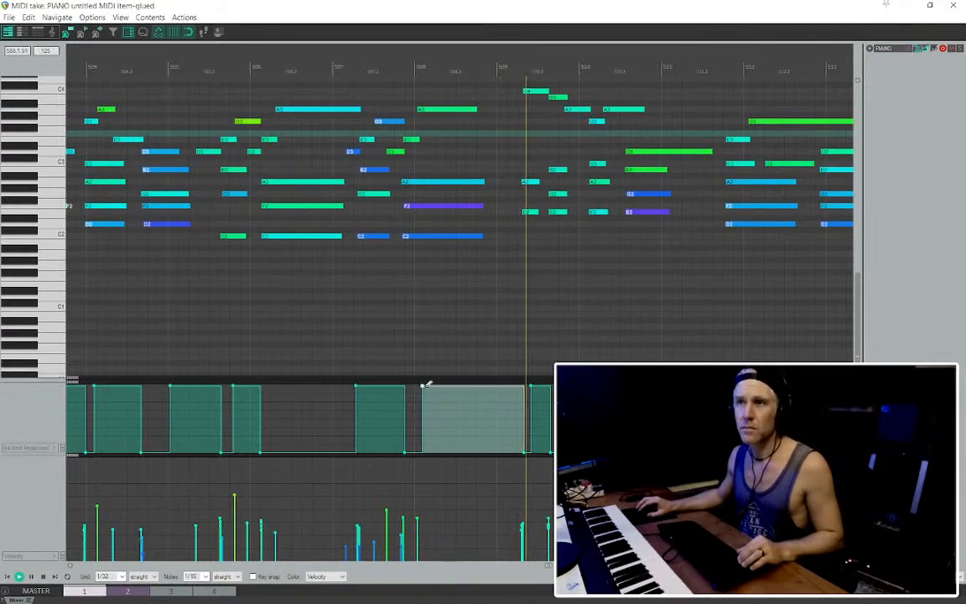
# Shift the late chords and melody notes in bar 510 earlier, aligning the first chord with 510.1.00
pyautogui.scroll(1, 487, 348)
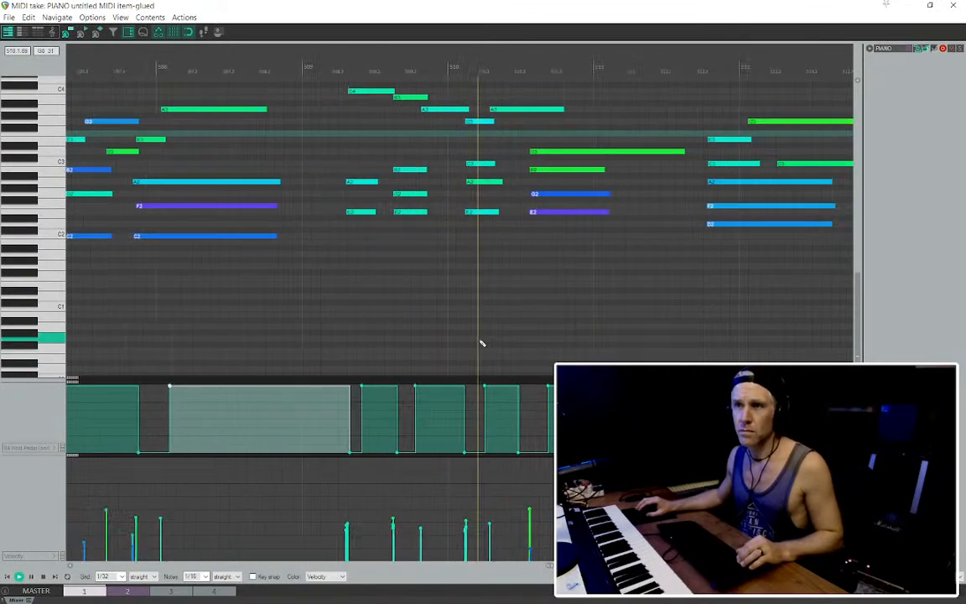
pyautogui.moveTo(598, 250); pyautogui.dragTo(467, 124)
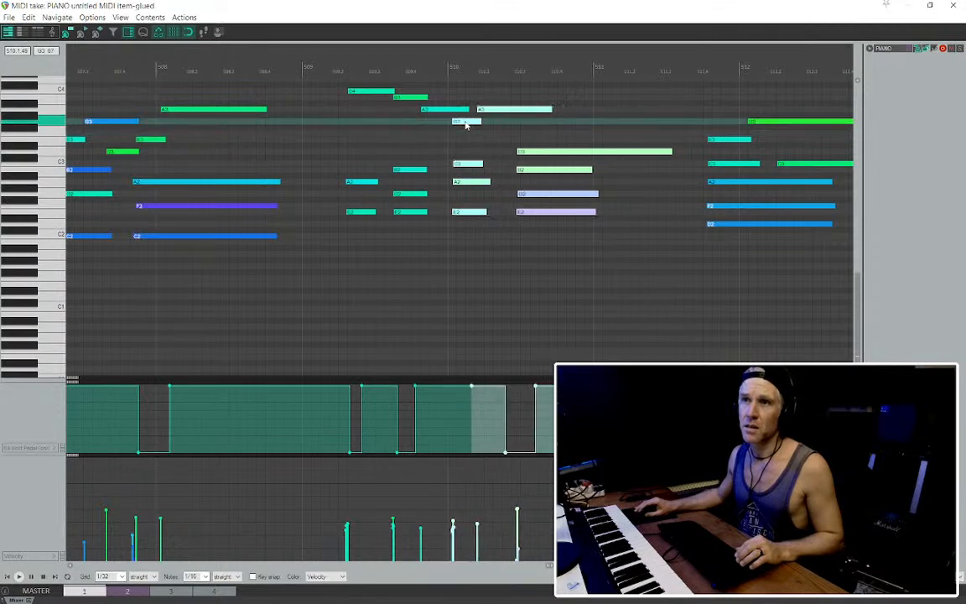
pyautogui.click(321, 137)
pyautogui.press('space')
pyautogui.moveTo(591, 242); pyautogui.dragTo(513, 156)
pyautogui.moveTo(478, 219); pyautogui.dragTo(449, 123)
pyautogui.press('space')
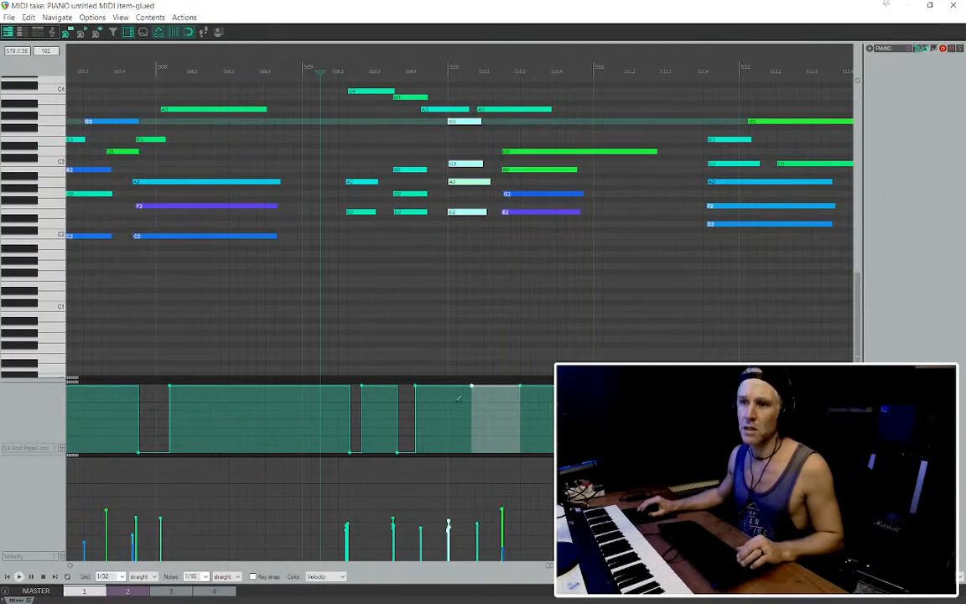
# Redraw the hold-pedal release at the second chord of bar 510 and play the passage from bar 509
pyautogui.scroll(3, 486, 391)
pyautogui.moveTo(531, 438); pyautogui.dragTo(526, 450)
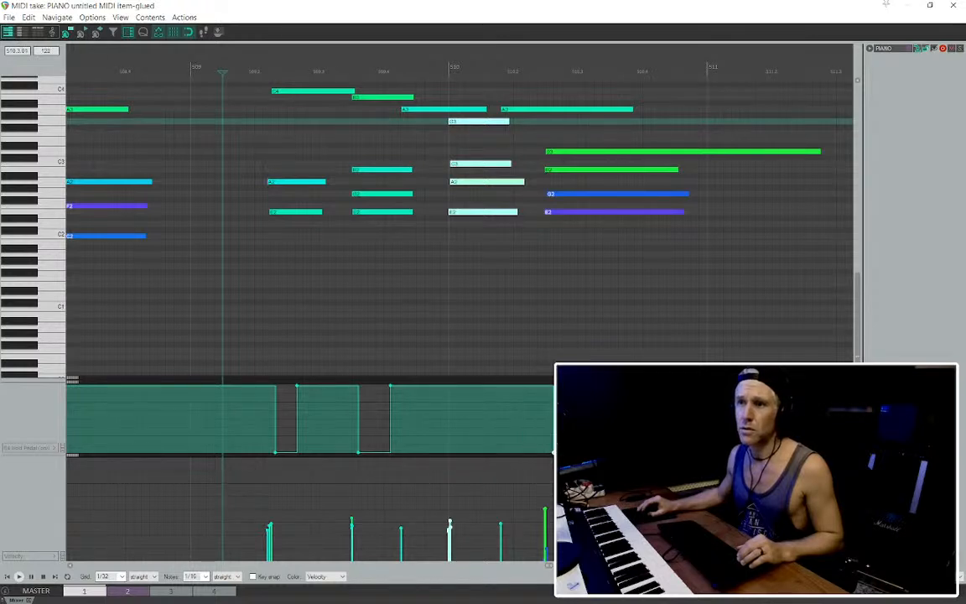
pyautogui.click(245, 194)
pyautogui.press('space')
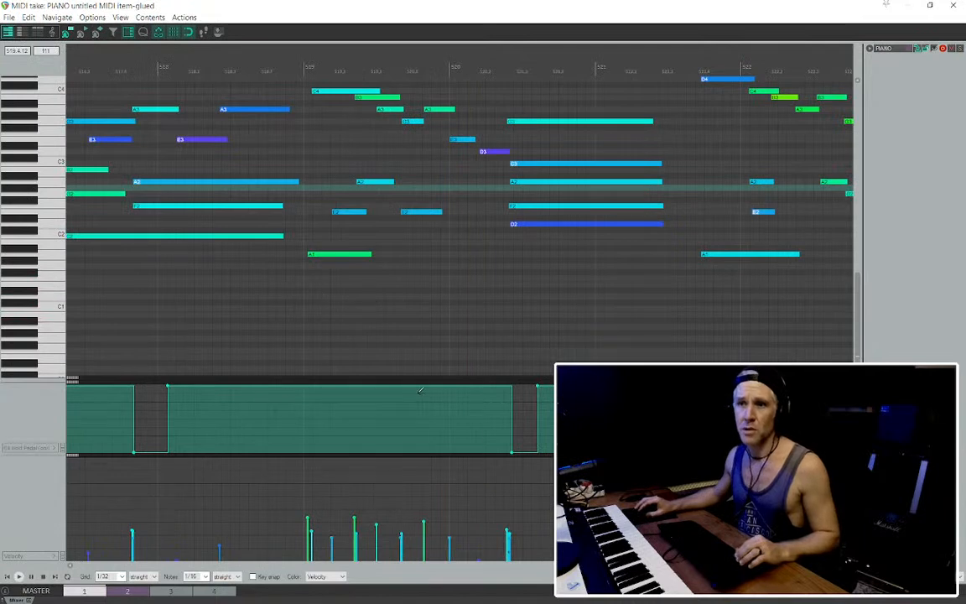
# Try to redraw the hold-pedal releases in the second half of bar 519
pyautogui.moveTo(391, 446); pyautogui.dragTo(394, 456)
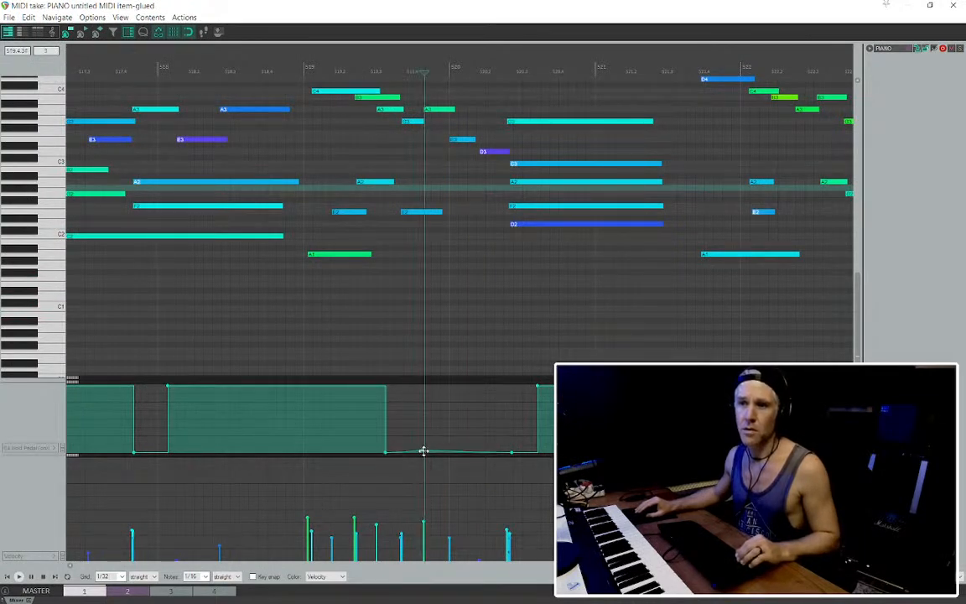
pyautogui.moveTo(424, 451); pyautogui.dragTo(423, 359)
pyautogui.moveTo(401, 423); pyautogui.dragTo(407, 479)
pyautogui.scroll(5, 396, 452)
pyautogui.scroll(-5, 392, 432)
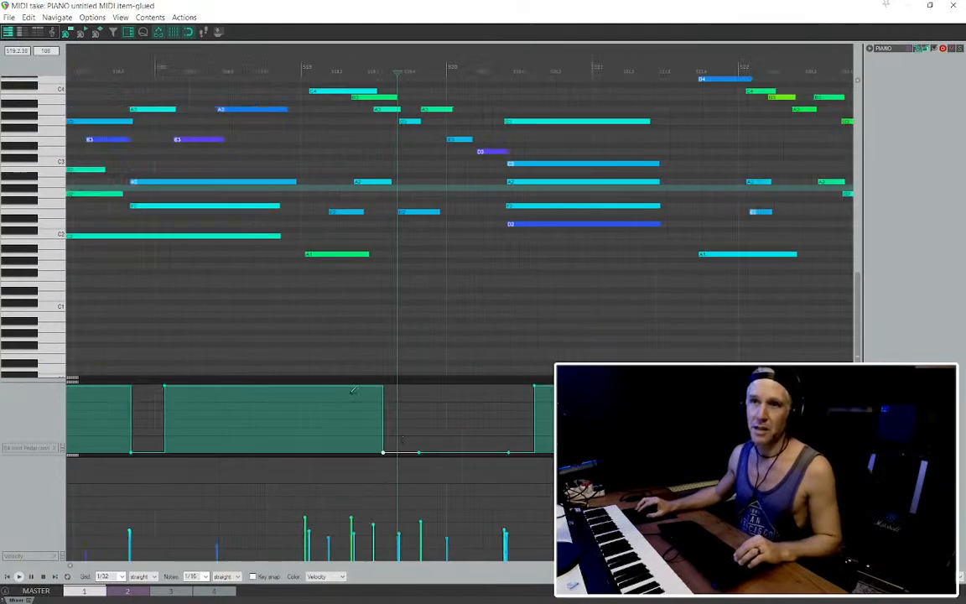
# Delete the hold-pedal release points between bars 519 and 521 and play the passage from bar 518
pyautogui.press('Delete')
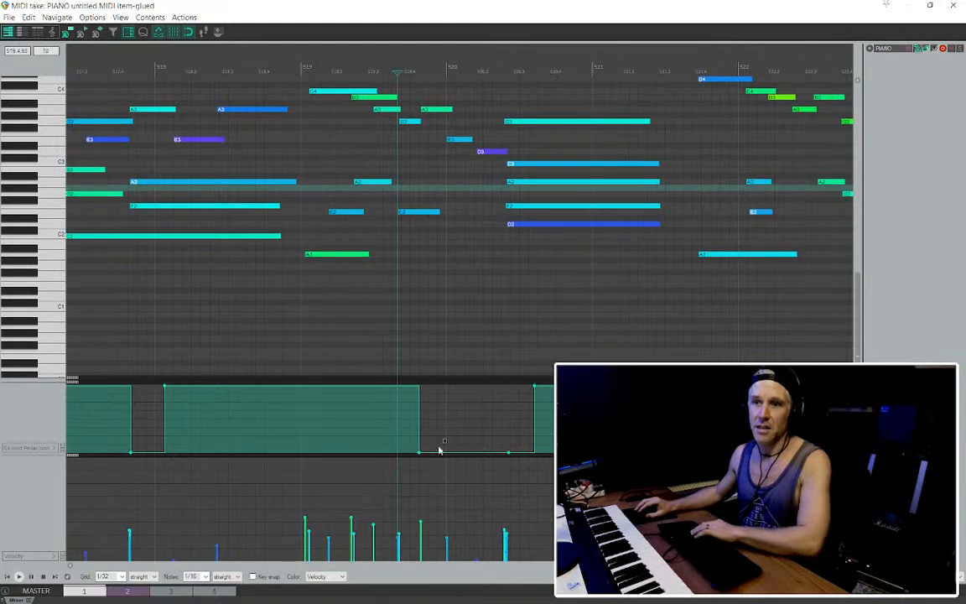
pyautogui.press('Delete')
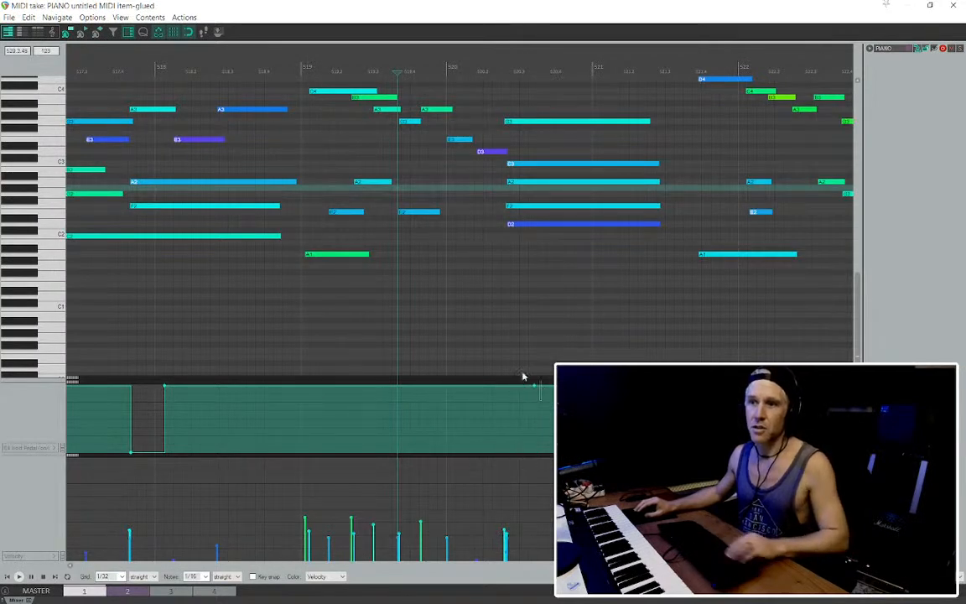
pyautogui.click(198, 307)
pyautogui.press('space')
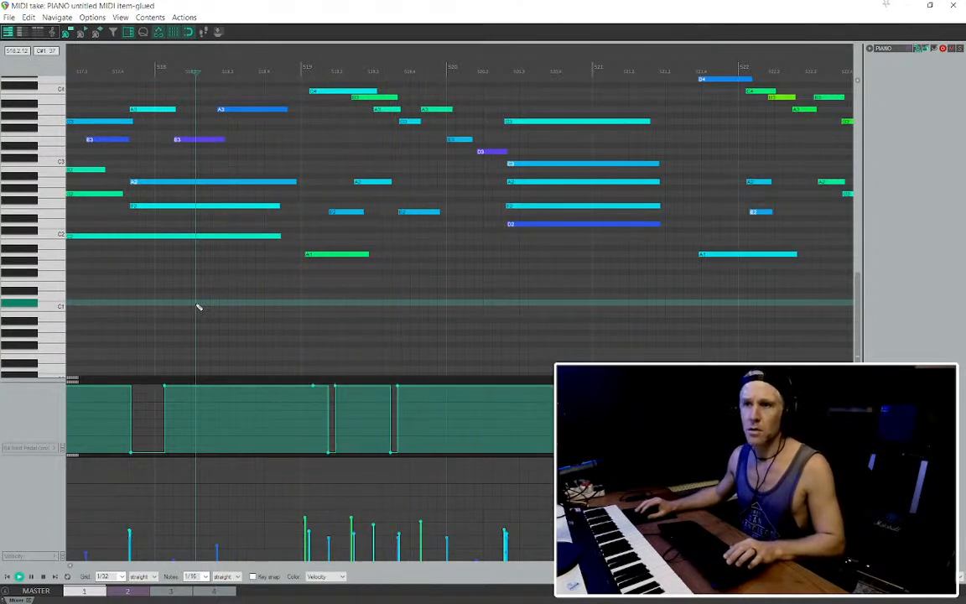
pyautogui.press('space')
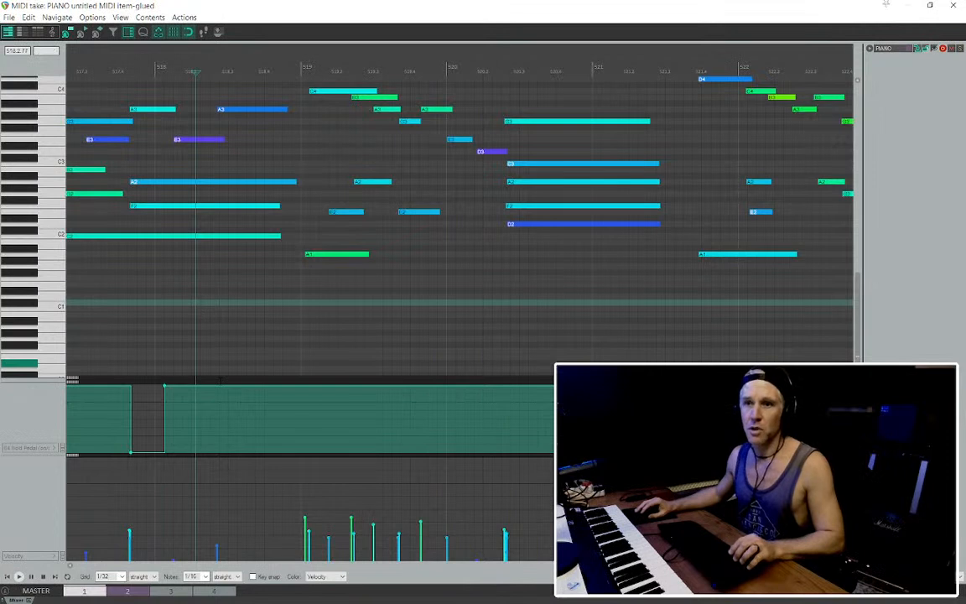
# Restore the hold-pedal releases in bars 519 and 520 and play the passage from bar 518
pyautogui.click(229, 353)
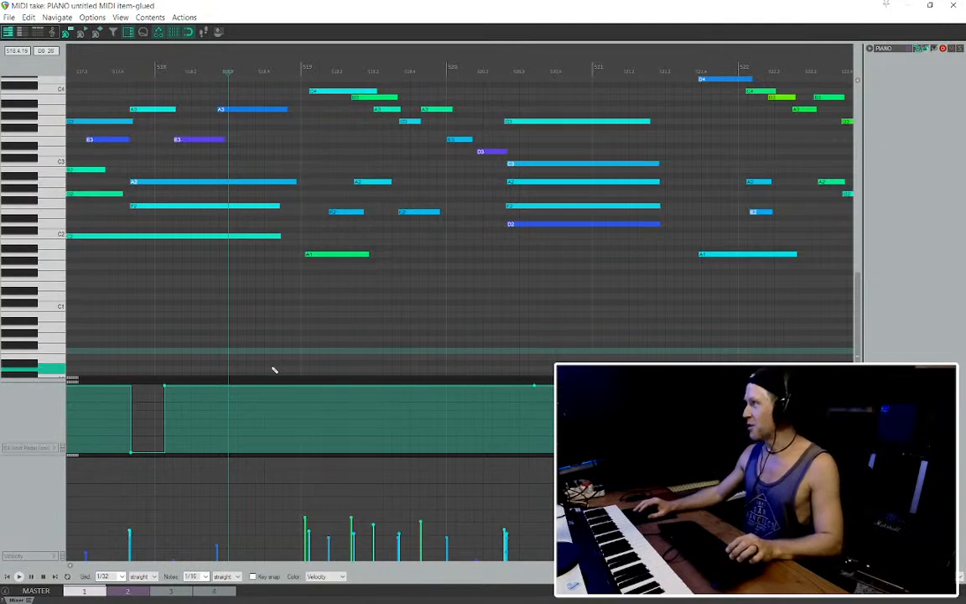
pyautogui.press('space')
pyautogui.click(279, 279)
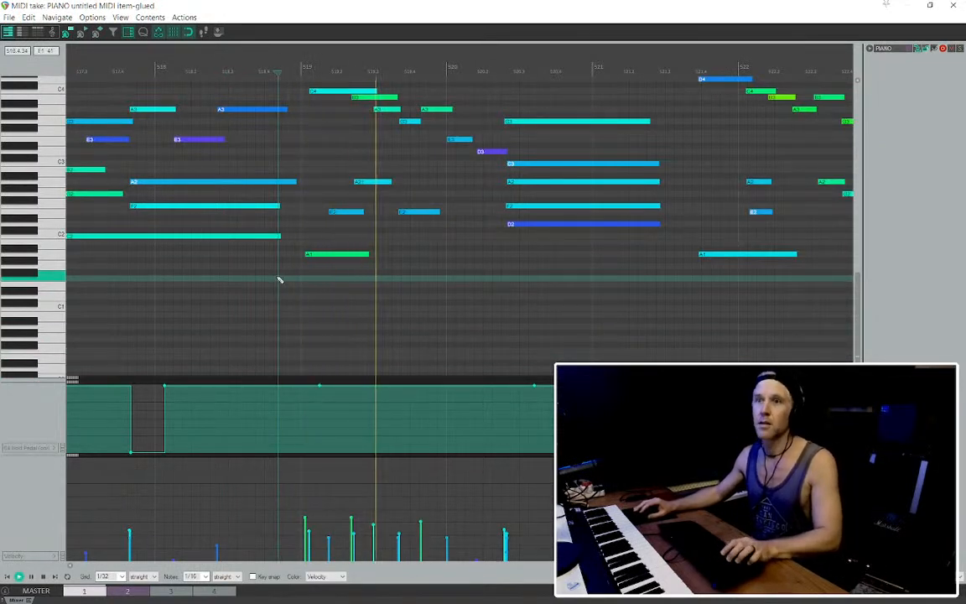
pyautogui.press('space')
pyautogui.click(158, 307)
pyautogui.press('space')
pyautogui.press('space')
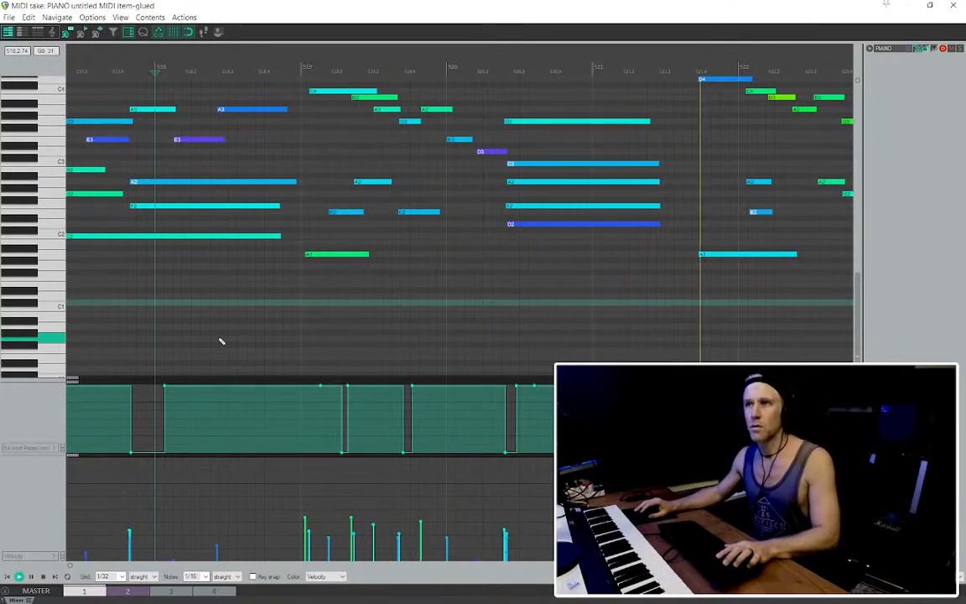
# Delete the hold-pedal release points in the middle of bar 522 and play the passage from bar 521
pyautogui.scroll(-2, 294, 307)
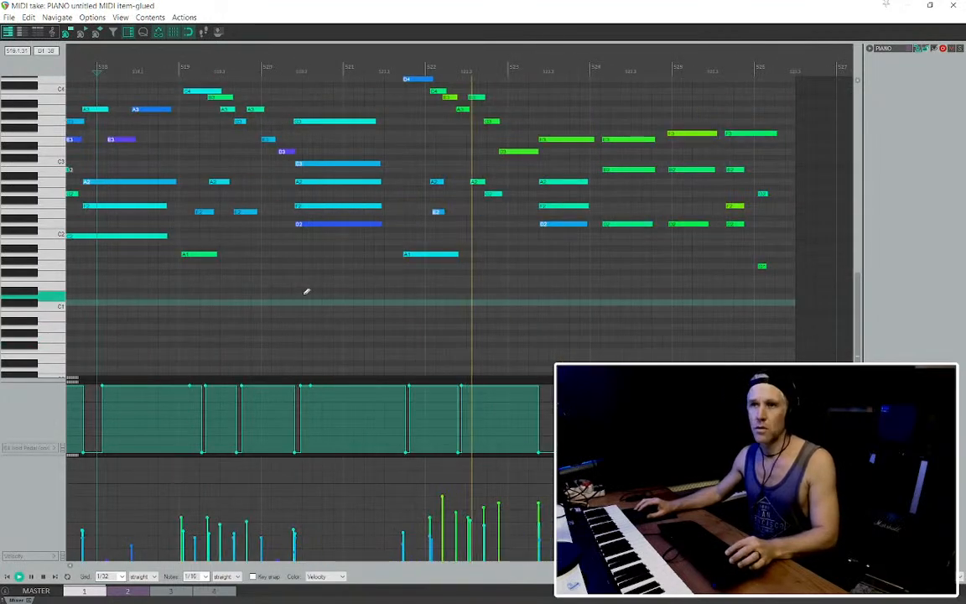
pyautogui.scroll(2, 309, 288)
pyautogui.click(426, 268)
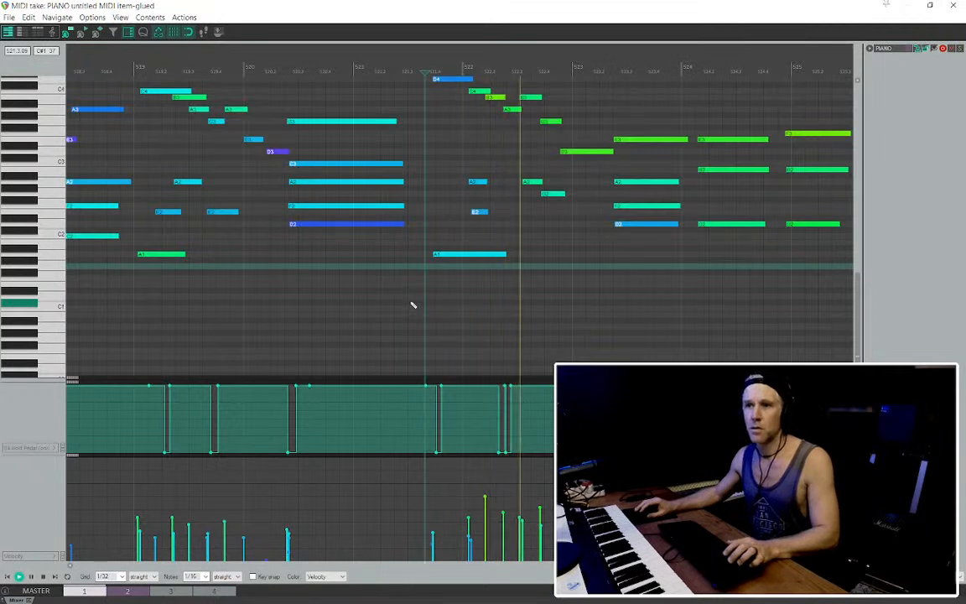
pyautogui.hotkey('ctrl', 'z')
pyautogui.hotkey('ctrl', 'shift', 'z')
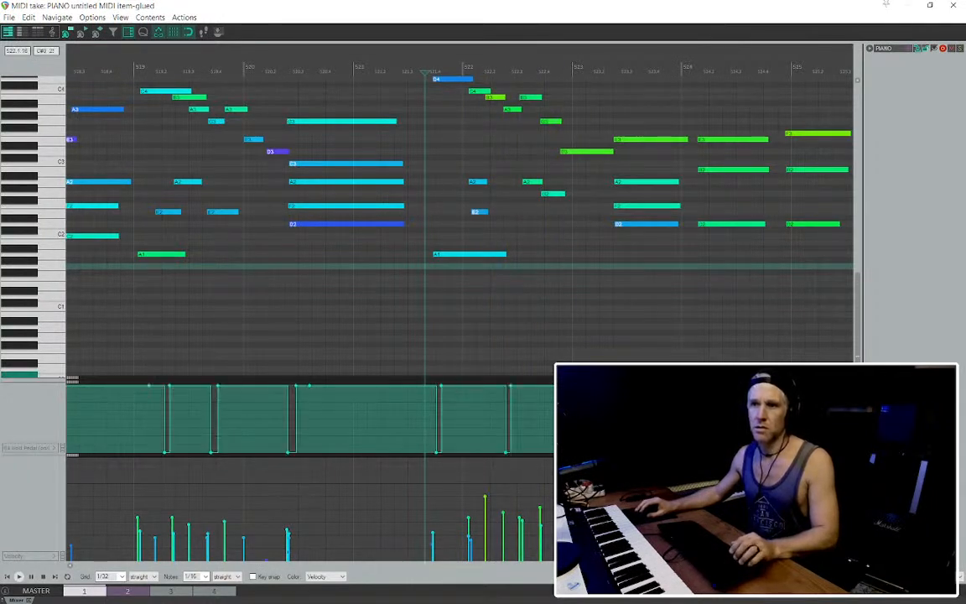
pyautogui.keyDown('alt'); pyautogui.click(512, 386); pyautogui.keyUp('alt')
pyautogui.keyDown('alt'); pyautogui.click(505, 452); pyautogui.keyUp('alt')
pyautogui.click(387, 319)
pyautogui.press('space')
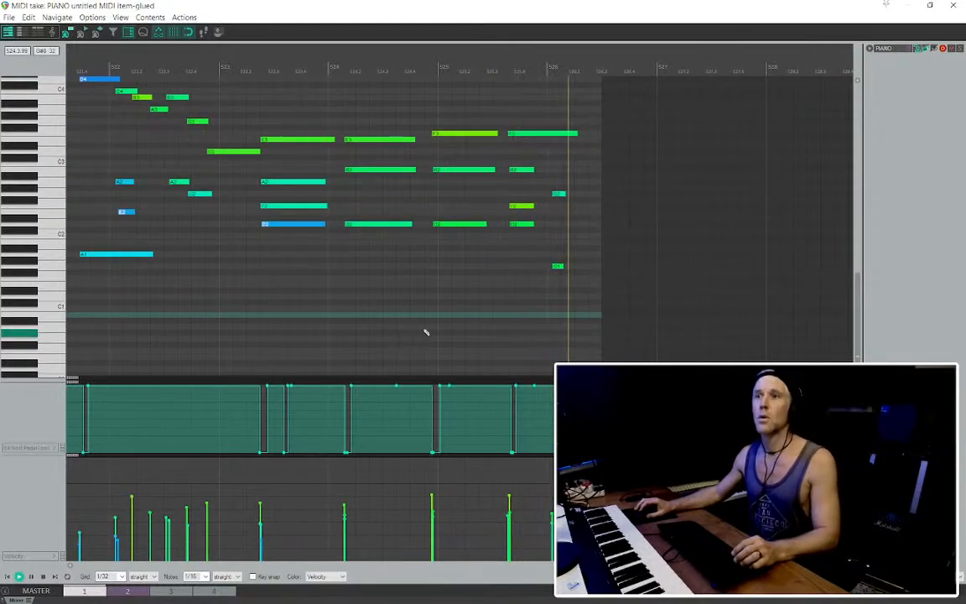
# Shift the last chords and notes later, aligning the first chord with 525.1.00, and play from bar 523
pyautogui.press('space')
pyautogui.press('Escape')
pyautogui.doubleClick(464, 155)
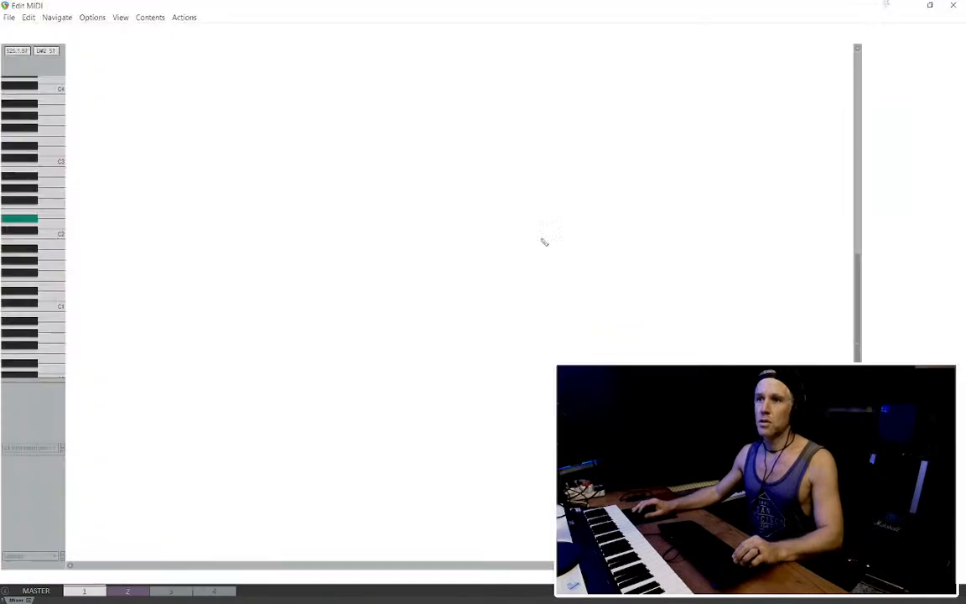
pyautogui.moveTo(567, 291); pyautogui.dragTo(416, 135)
pyautogui.click(160, 115)
pyautogui.press('space')
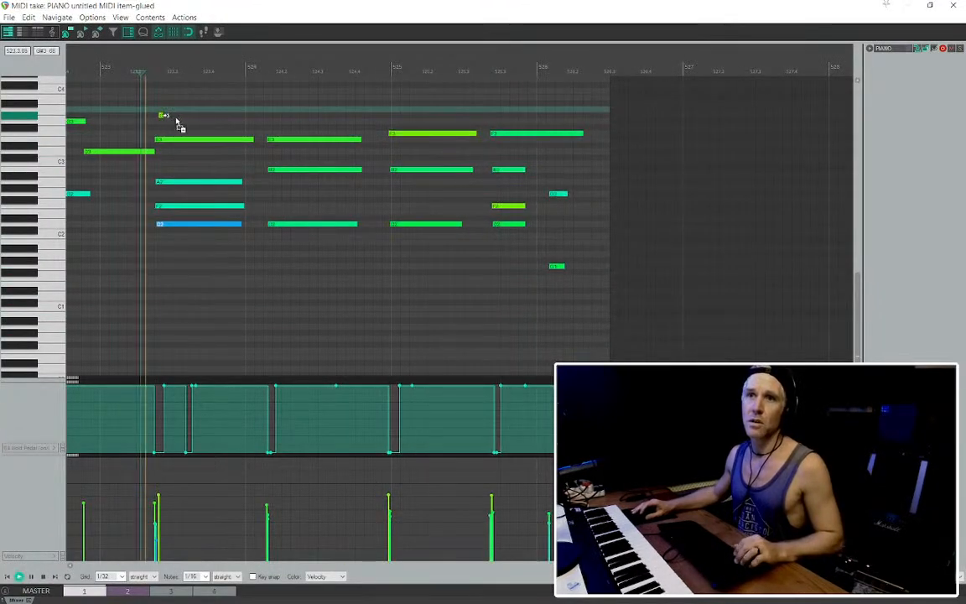
pyautogui.doubleClick(159, 115)
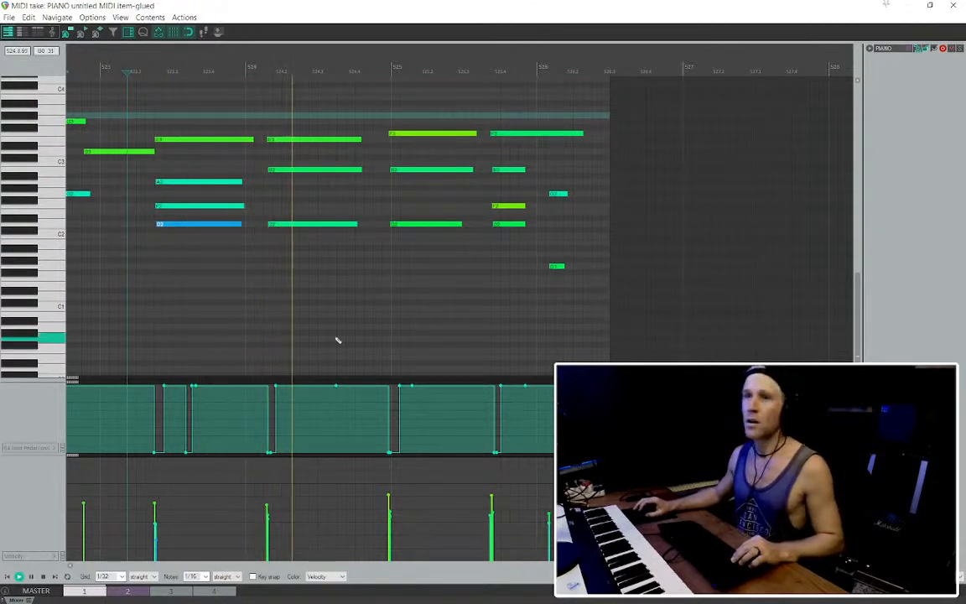
# Extend the MIDI item's end to about bar 530
pyautogui.moveTo(612, 301); pyautogui.dragTo(514, 147)
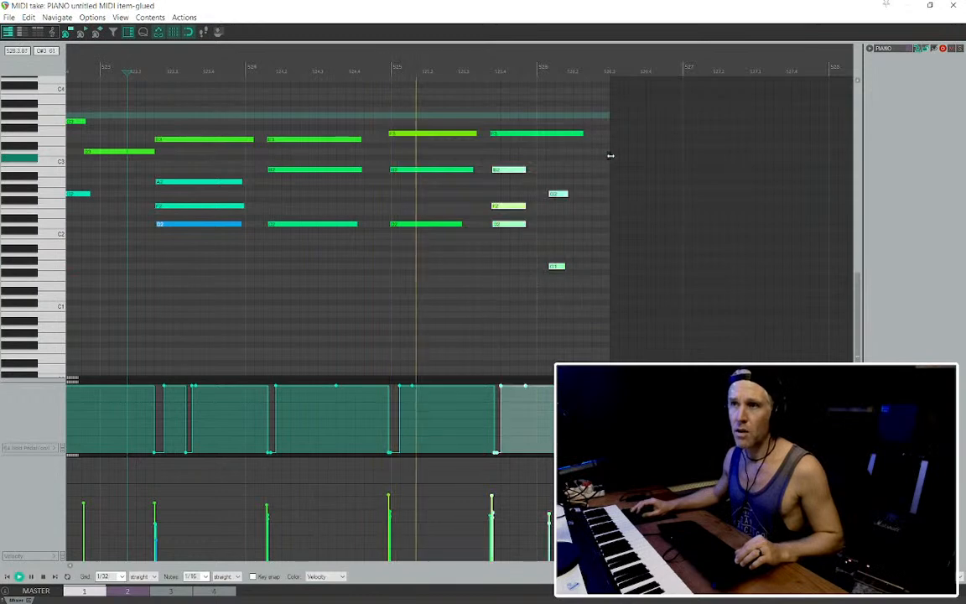
pyautogui.click(610, 158)
pyautogui.moveTo(611, 156); pyautogui.dragTo(872, 162)
pyautogui.scroll(-3, 597, 205)
# Stretch the notes and hold-pedal events from bar 525 onward to a longer span and play from bar 522
pyautogui.moveTo(481, 308); pyautogui.dragTo(338, 130)
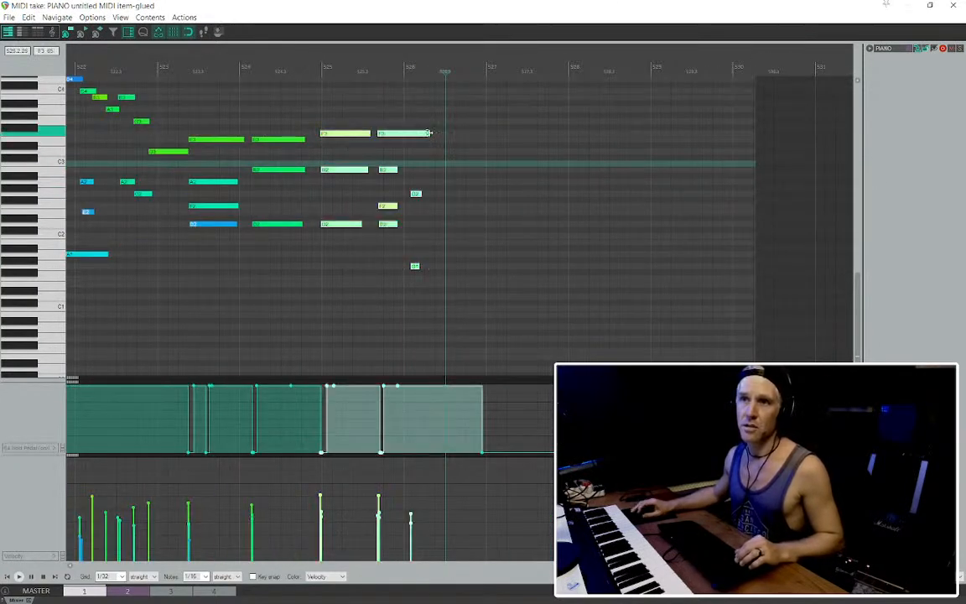
pyautogui.moveTo(431, 134); pyautogui.dragTo(464, 133)
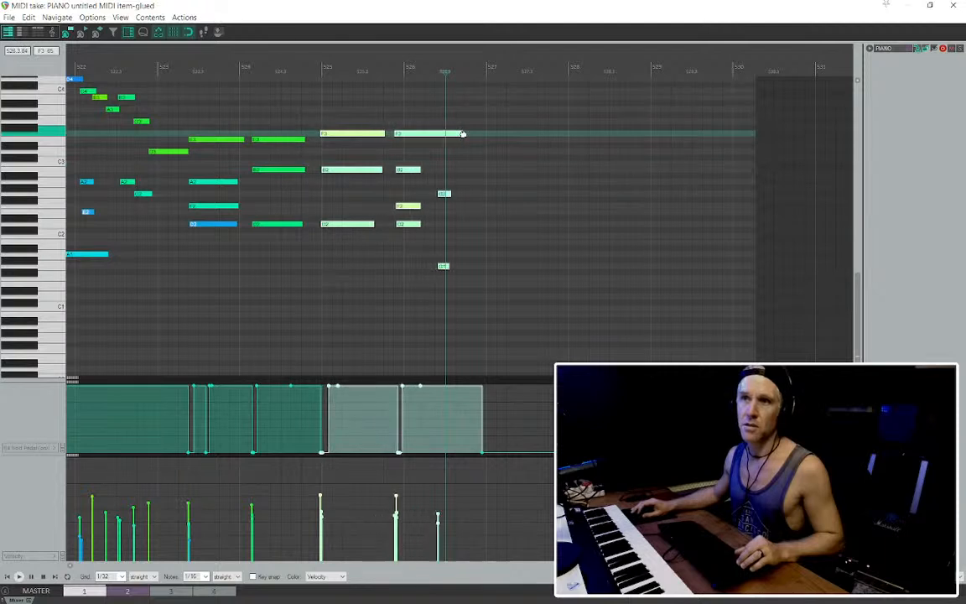
pyautogui.click(143, 102)
pyautogui.press('space')
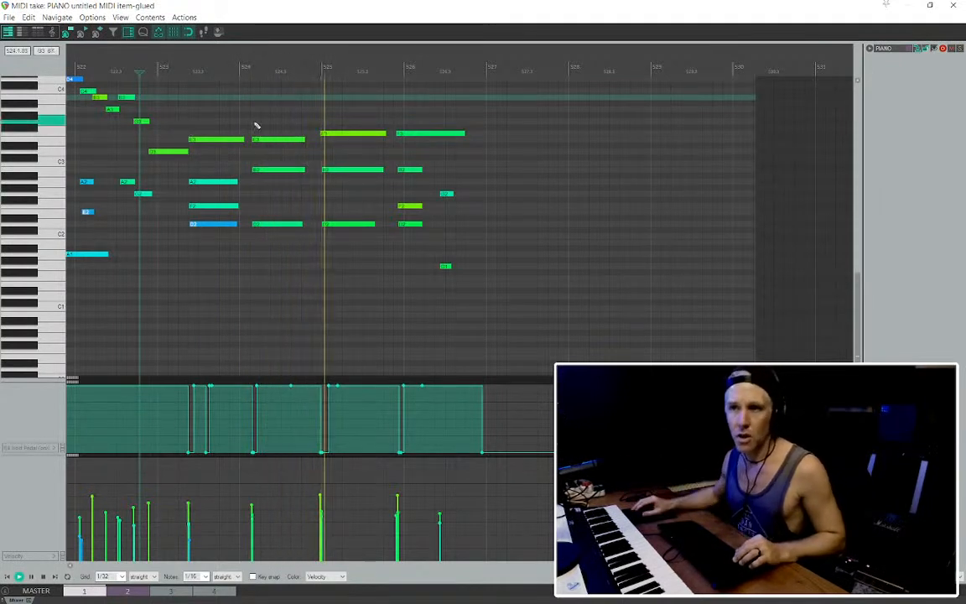
# Move the final chord to 526.1.00, shift the last two G notes slightly further, and play the ending
pyautogui.moveTo(485, 279); pyautogui.dragTo(412, 129)
pyautogui.moveTo(420, 205); pyautogui.dragTo(428, 205)
pyautogui.moveTo(485, 280); pyautogui.dragTo(458, 196)
pyautogui.click(399, 194)
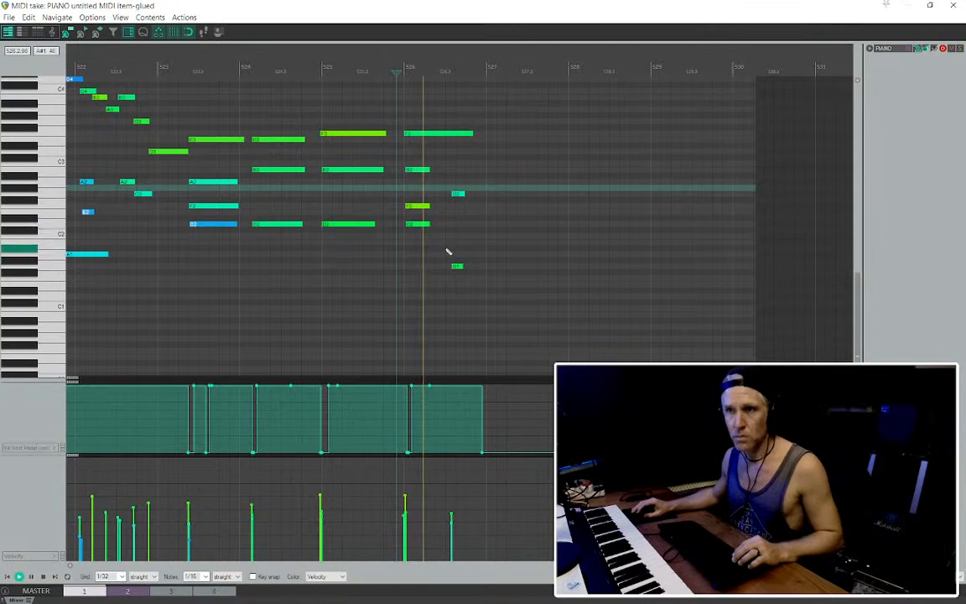
# Close the MIDI editor and play the glued piano item from its beginning near bar 498
pyautogui.press('Escape')
pyautogui.scroll(-5, 476, 188)
pyautogui.press('space')
pyautogui.scroll(3, 339, 162)
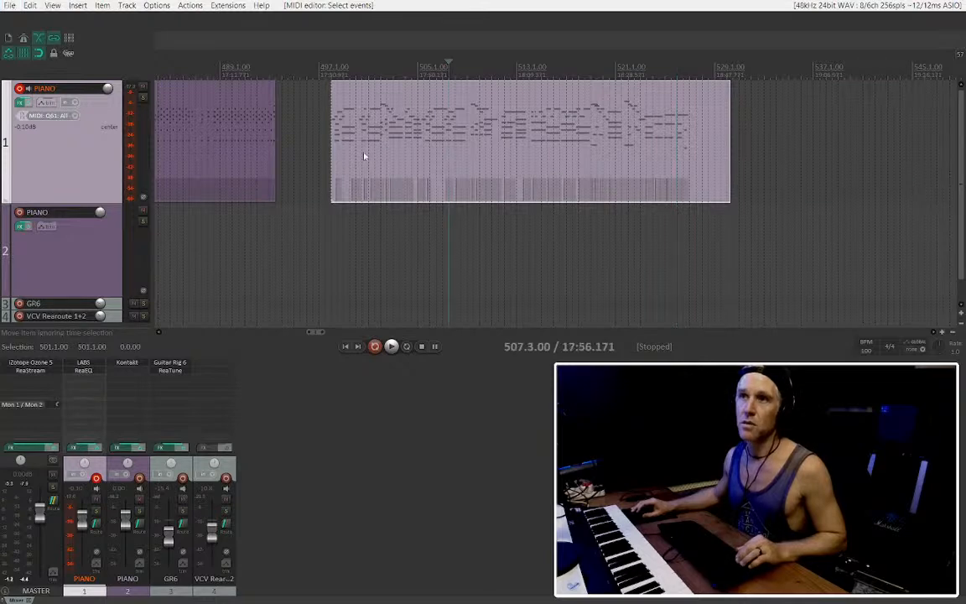
pyautogui.press('space')
pyautogui.scroll(-8, 377, 171)
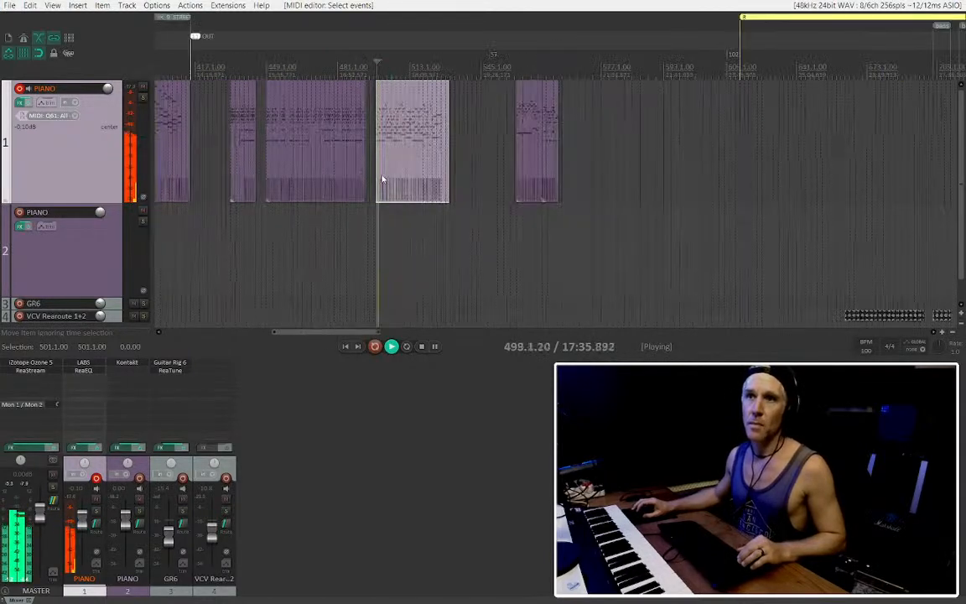
pyautogui.scroll(8, 382, 163)
pyautogui.scroll(4, 419, 163)
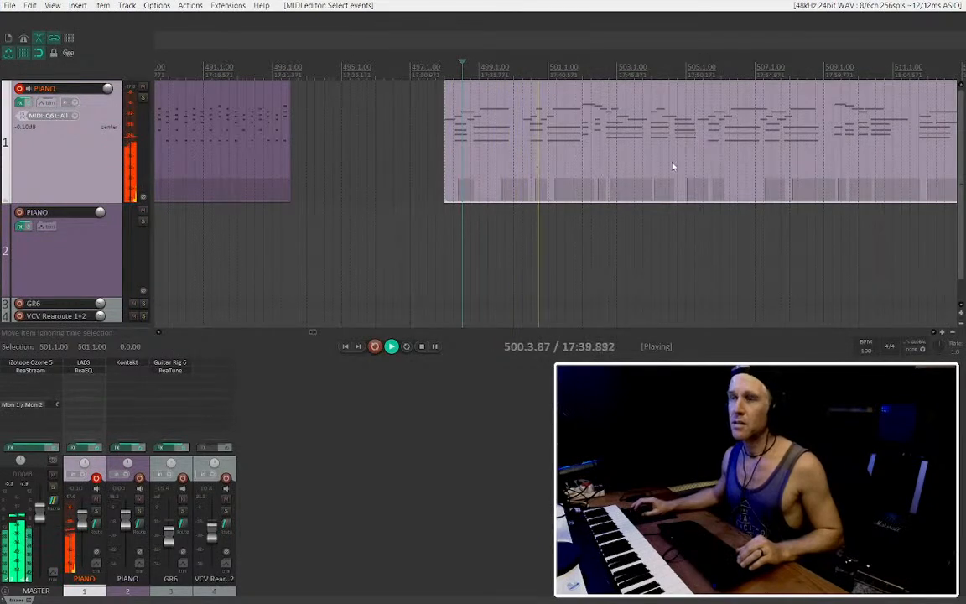
pyautogui.hscroll(-3, 506, 182)
pyautogui.press('space')
# Play the item's opening in the MIDI editor and lower the short A3 note in bar 500 to G3
pyautogui.doubleClick(436, 146)
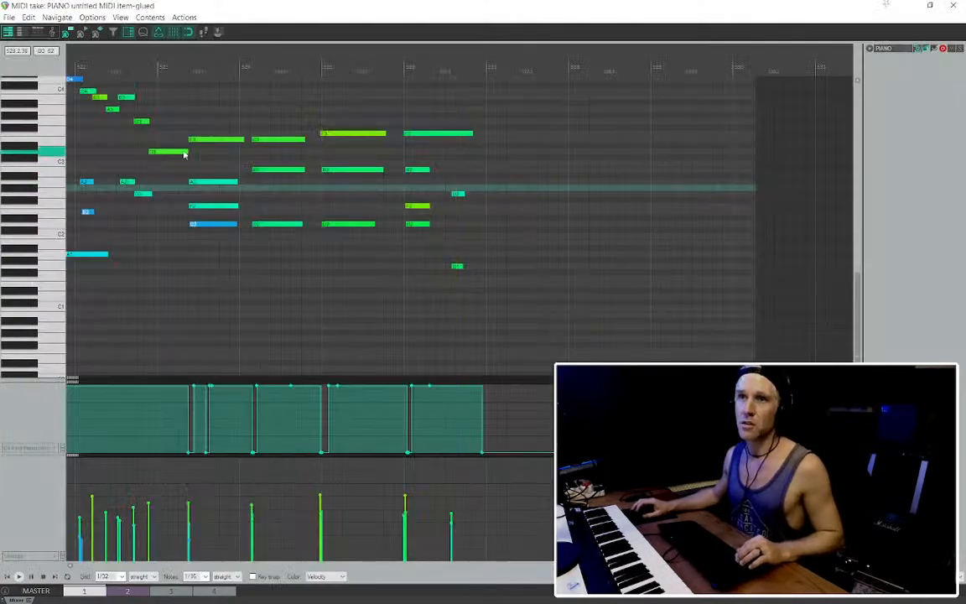
pyautogui.scroll(-3, 269, 170)
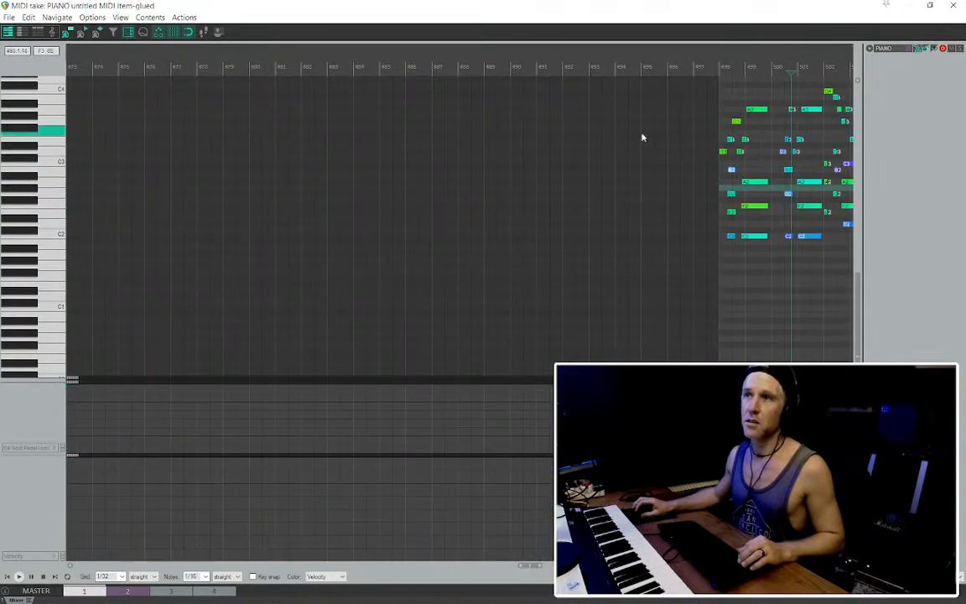
pyautogui.scroll(3, 434, 97)
pyautogui.scroll(2, 468, 168)
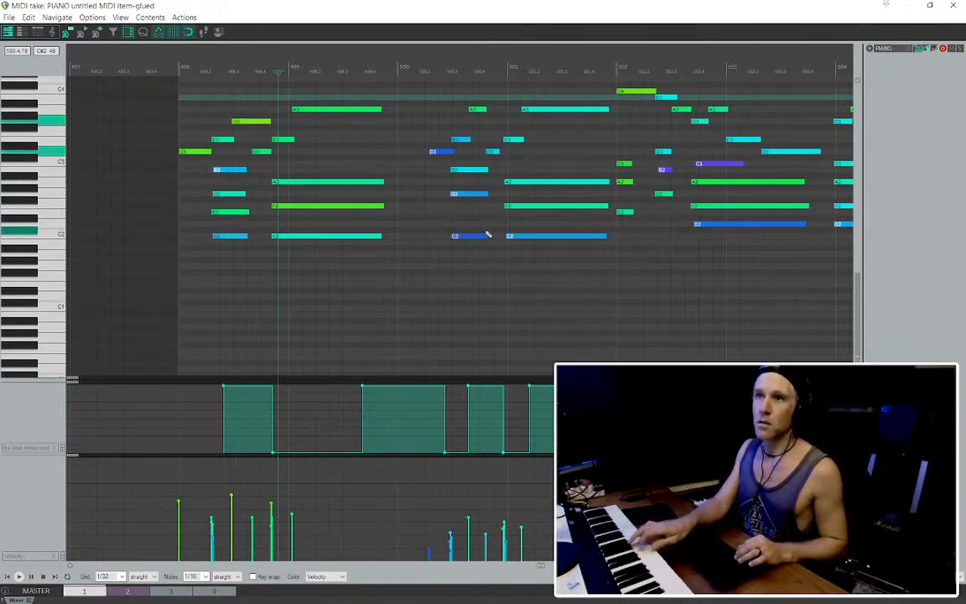
pyautogui.press('space')
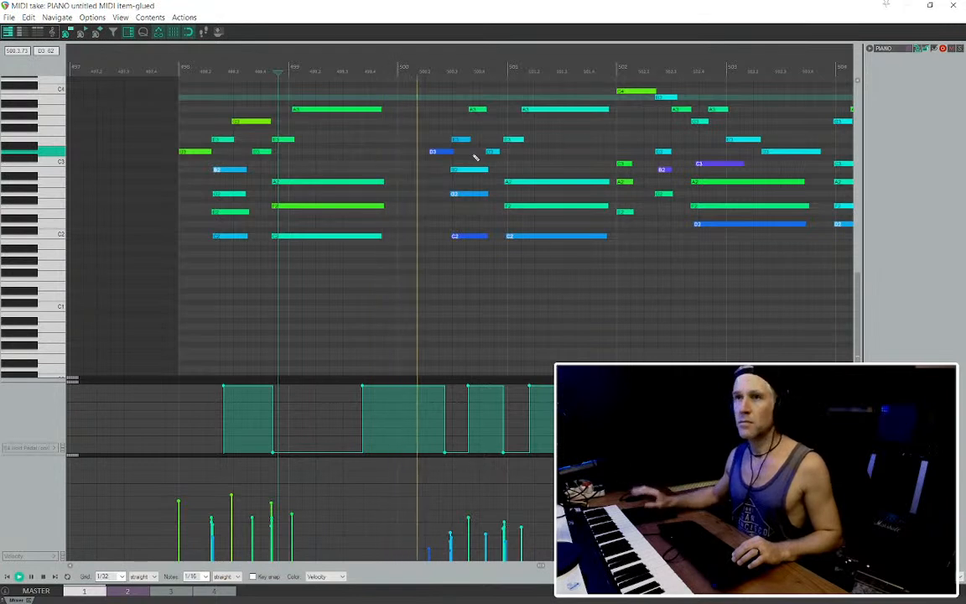
pyautogui.moveTo(475, 109); pyautogui.dragTo(472, 119)
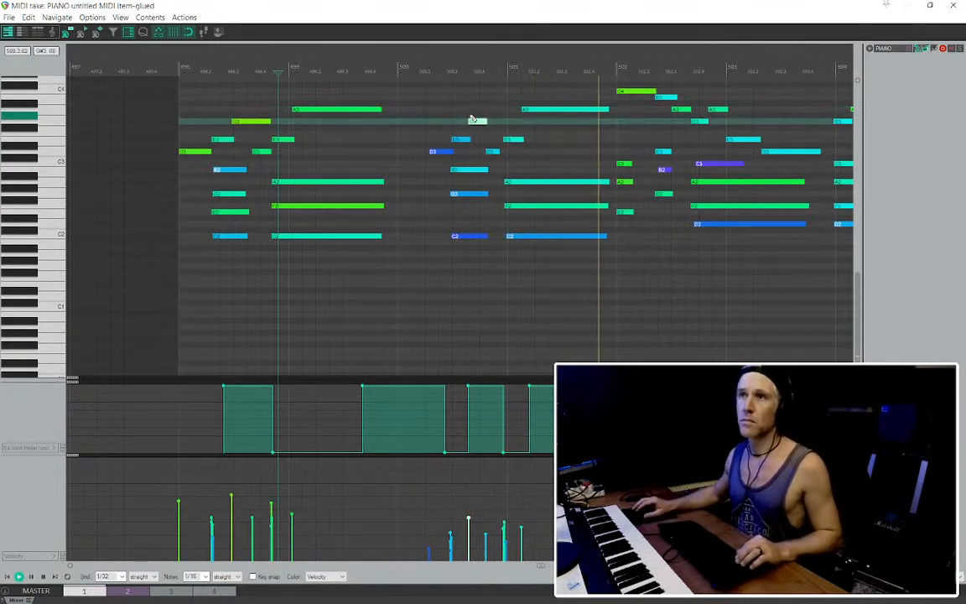
pyautogui.press('Escape')
# Copy the piano item's opening phrase to 527.3.00, over the original's empty end, and play across the joint
pyautogui.scroll(-3, 565, 193)
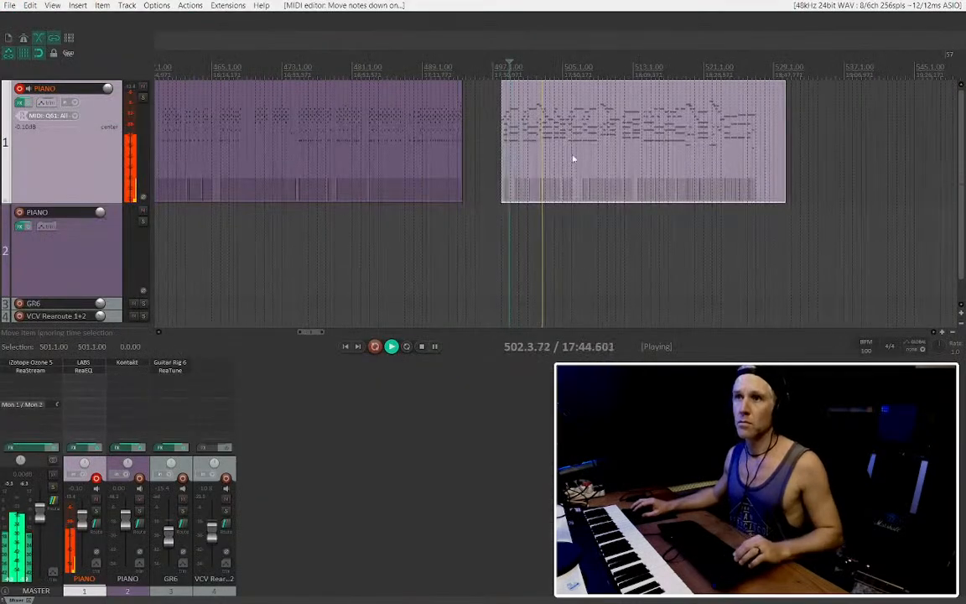
pyautogui.press('space')
pyautogui.moveTo(538, 154); pyautogui.dragTo(802, 177)
pyautogui.click(745, 168)
pyautogui.press('space')
pyautogui.scroll(4, 752, 168)
pyautogui.click(683, 172)
pyautogui.doubleClick(707, 181)
pyautogui.press('Escape')
pyautogui.scroll(-1, 729, 194)
pyautogui.scroll(1, 718, 195)
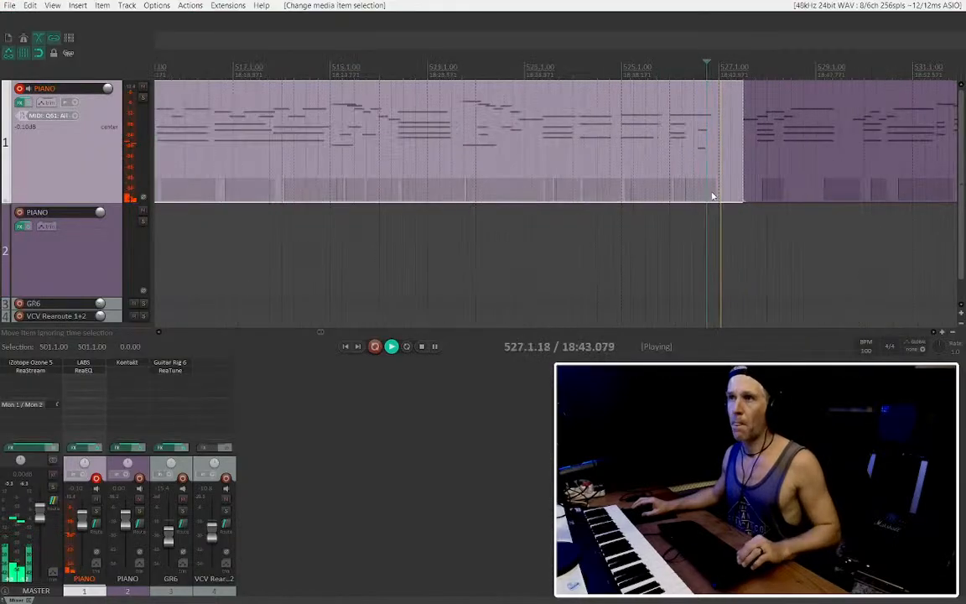
# Select the piano item and the copied phrase after it and glue them into one item
pyautogui.hscroll(2, 714, 194)
pyautogui.click(729, 158)
pyautogui.keyDown('ctrl'); pyautogui.click(606, 159); pyautogui.keyUp('ctrl')
pyautogui.hotkey('ctrl', 'shift', 'g')
# Extend the hold pedal across the joint in bar 527 and play the transition from bar 525
pyautogui.click(582, 168)
pyautogui.click(559, 166)
pyautogui.press('space')
pyautogui.press('space')
pyautogui.click(604, 167)
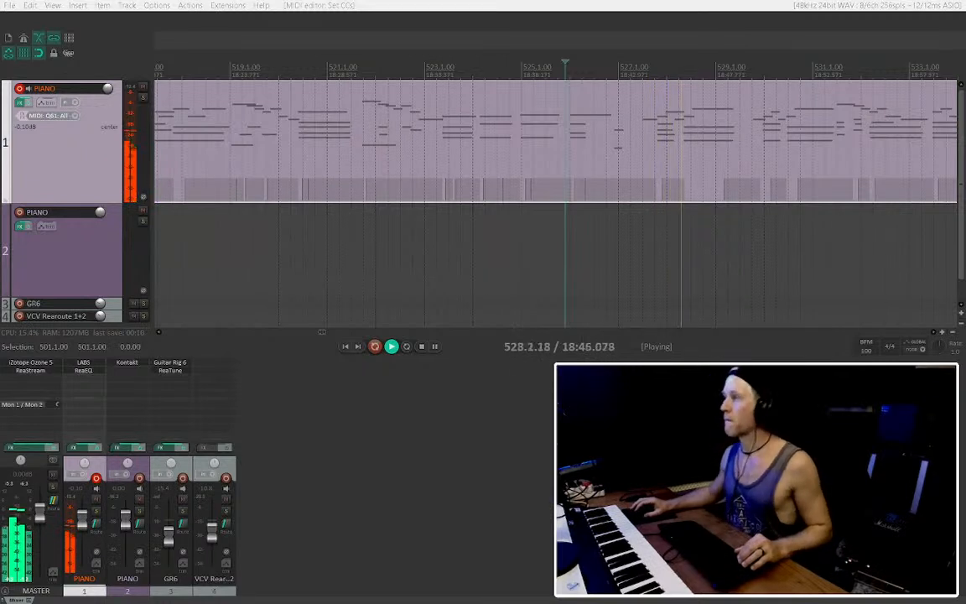
# Extend the glued item's end to about 535.4.00 while playing through the copied phrase
pyautogui.scroll(-2, 646, 189)
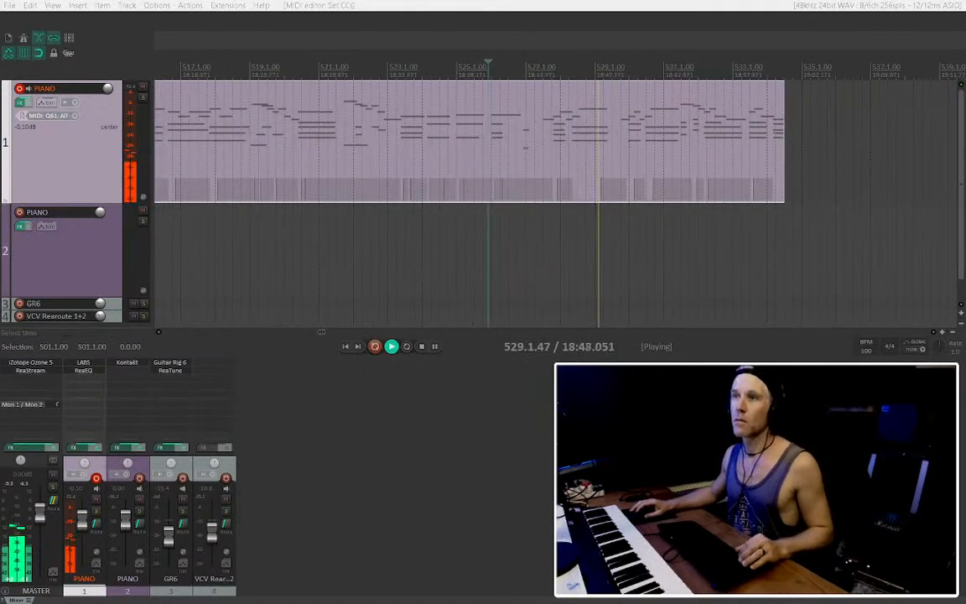
pyautogui.moveTo(781, 158); pyautogui.dragTo(823, 163)
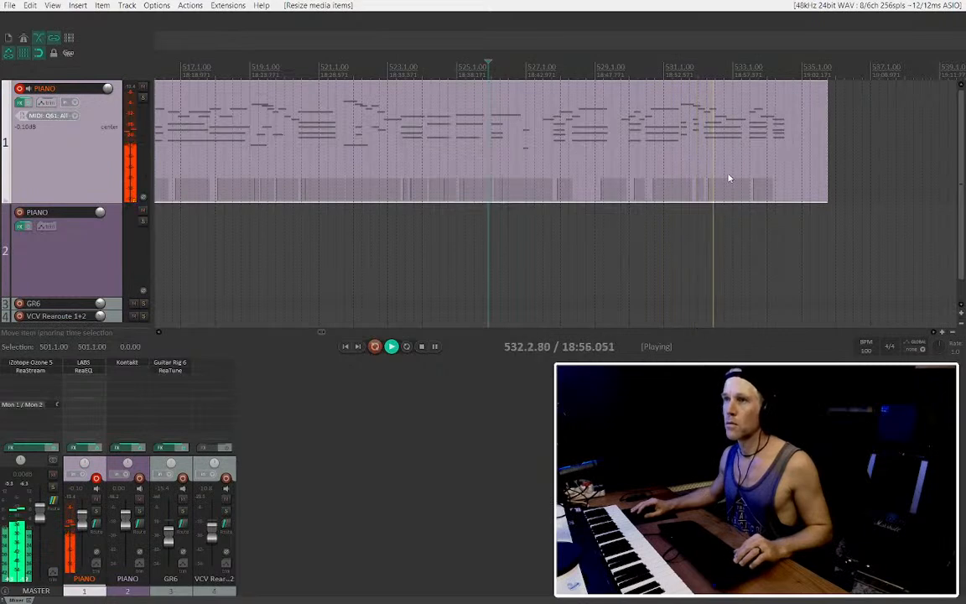
pyautogui.hscroll(3, 721, 173)
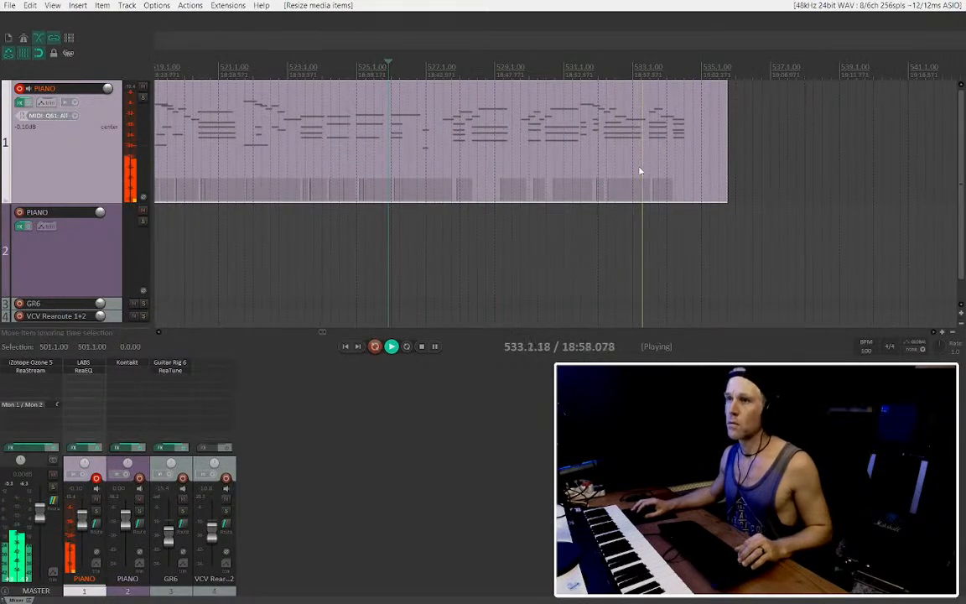
pyautogui.scroll(2, 662, 168)
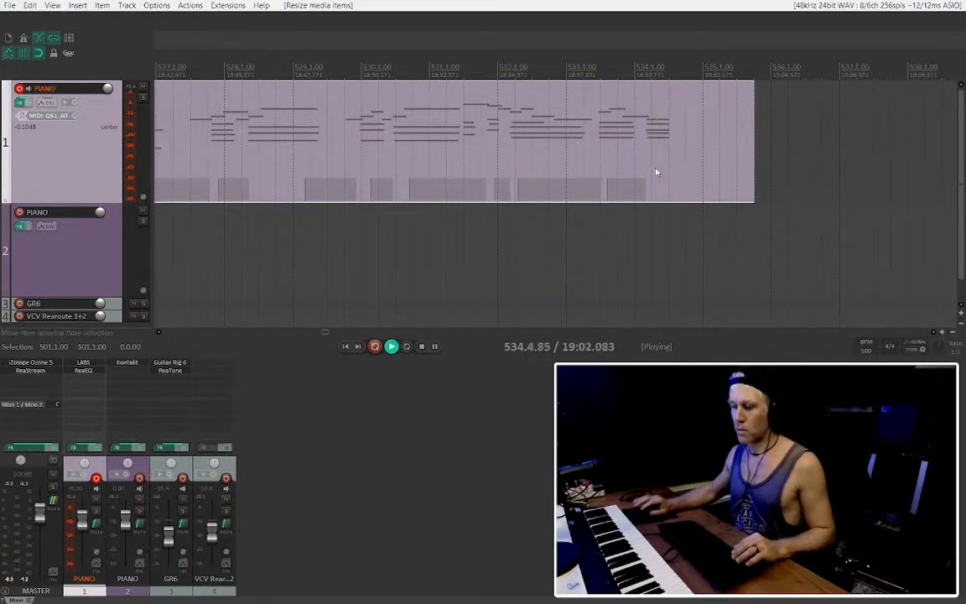
pyautogui.press('space')
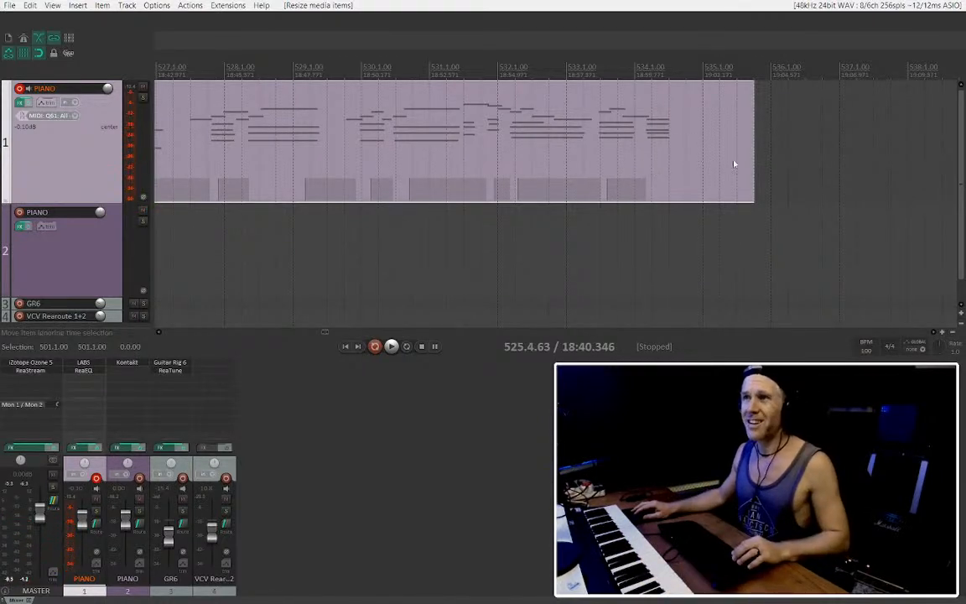
# Trim the item's end to 535.1.00 and play its closing bars from bar 532
pyautogui.moveTo(754, 157); pyautogui.dragTo(704, 156)
pyautogui.click(539, 152)
pyautogui.press('space')
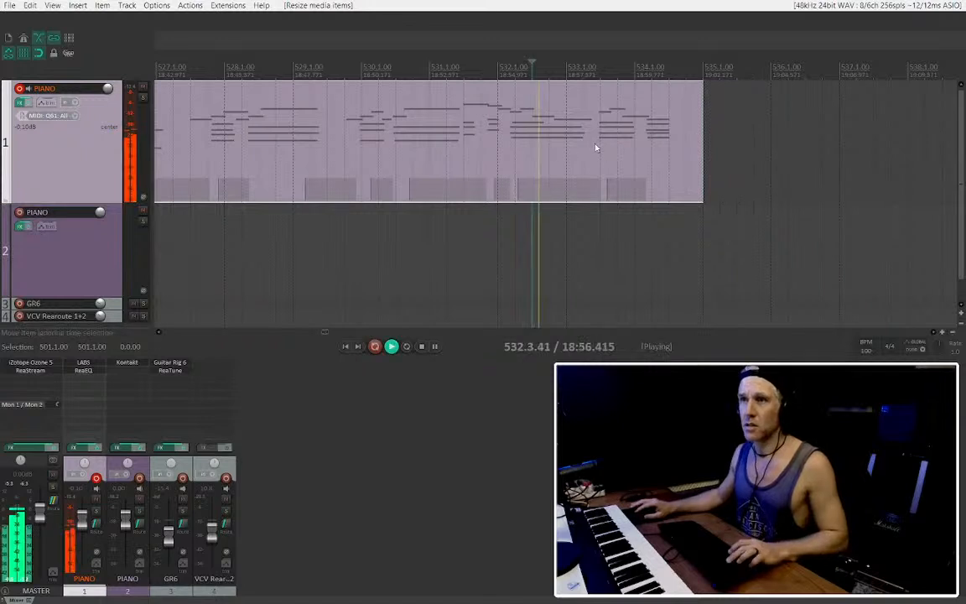
pyautogui.scroll(-4, 610, 147)
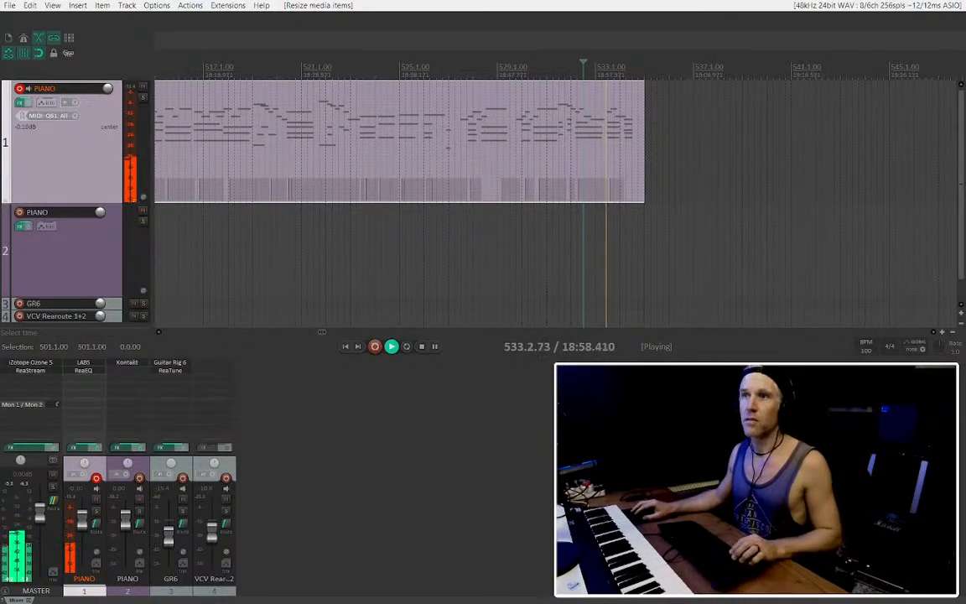
pyautogui.scroll(3, 645, 213)
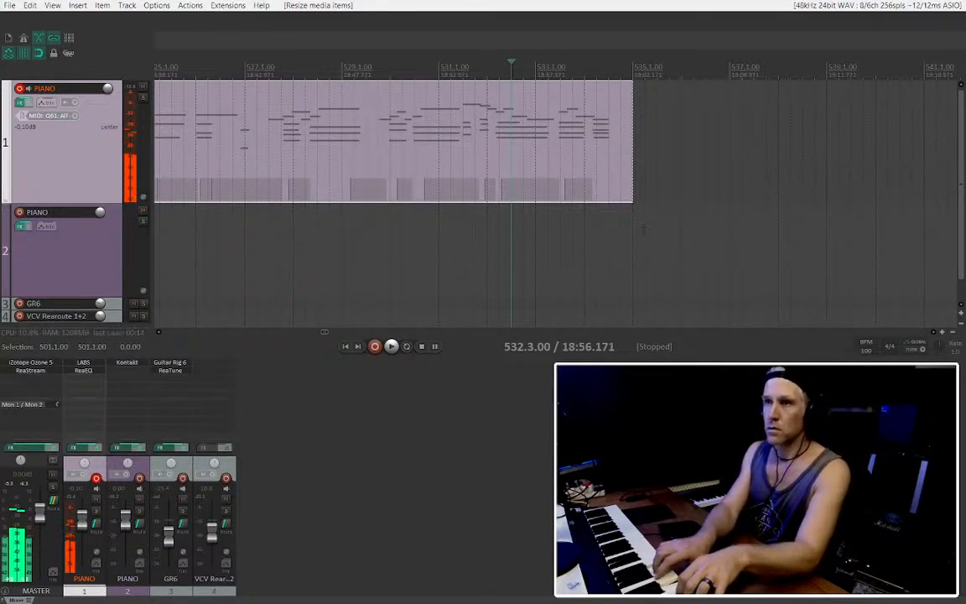
pyautogui.press('space')
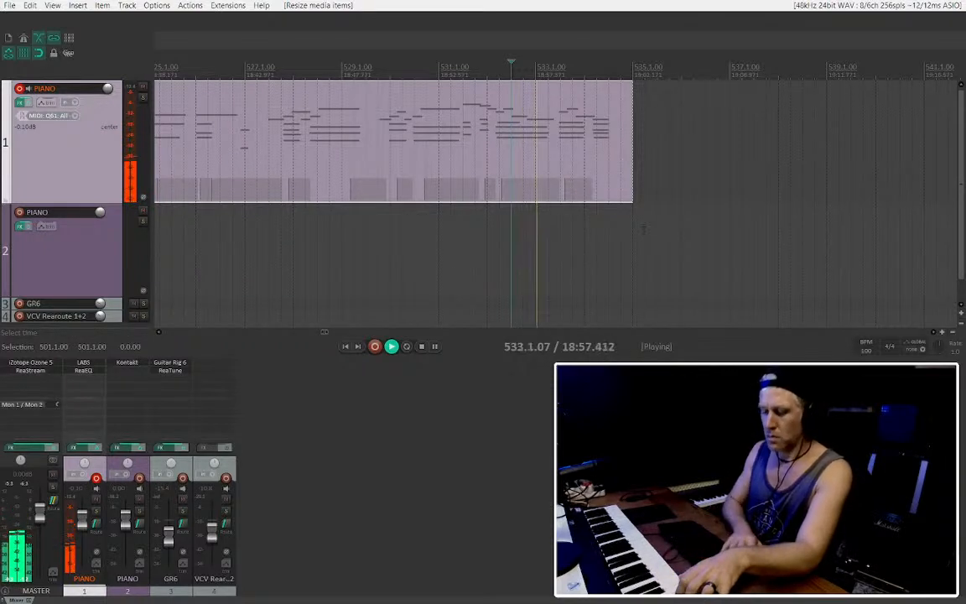
# Record a closing chord at about 535.1, play it back and trim it off the end of the piano item
pyautogui.hotkey('ctrl', 'r')
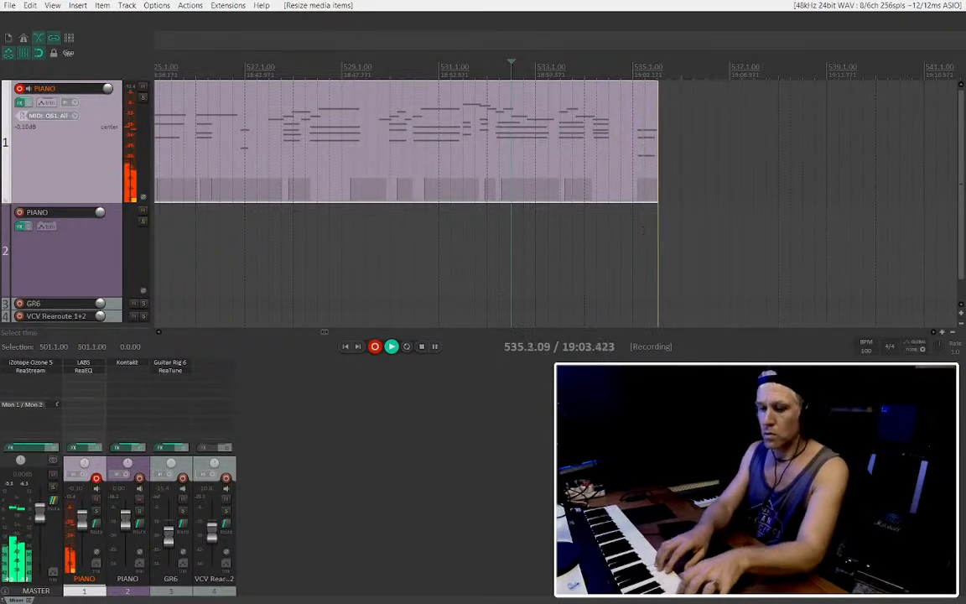
pyautogui.press('space')
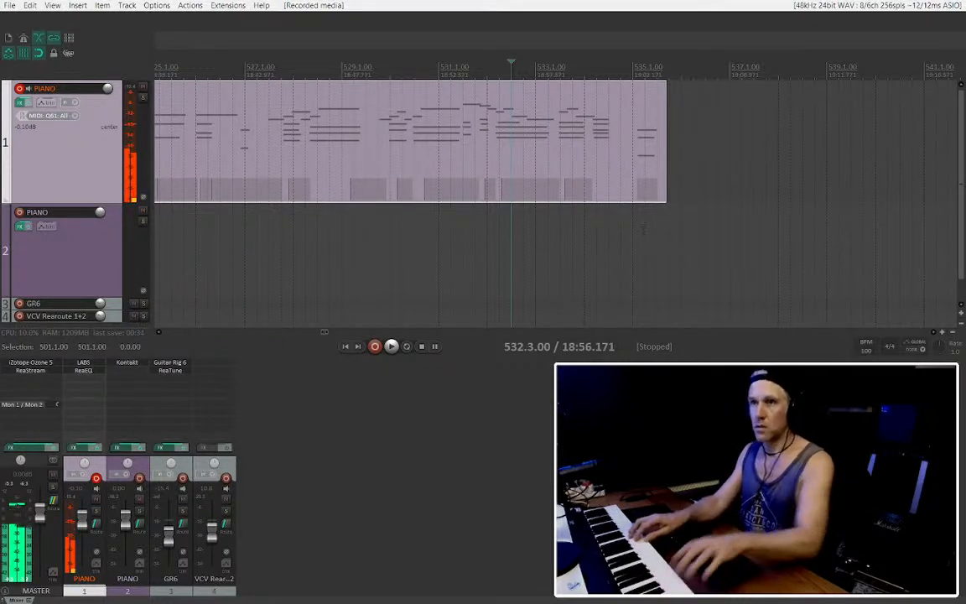
pyautogui.press('space')
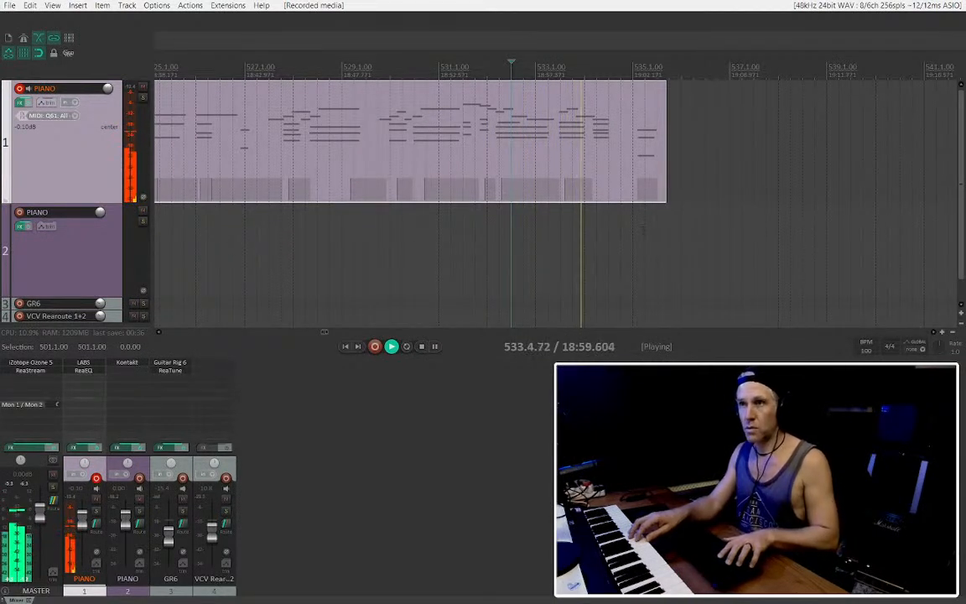
pyautogui.press('space')
pyautogui.moveTo(665, 158); pyautogui.dragTo(622, 158)
# In the piano item's MIDI editor, extend the item's end to about bar 545 and delete the recorded chord around bar 535
pyautogui.click(571, 147)
pyautogui.doubleClick(572, 148)
pyautogui.doubleClick(562, 15)
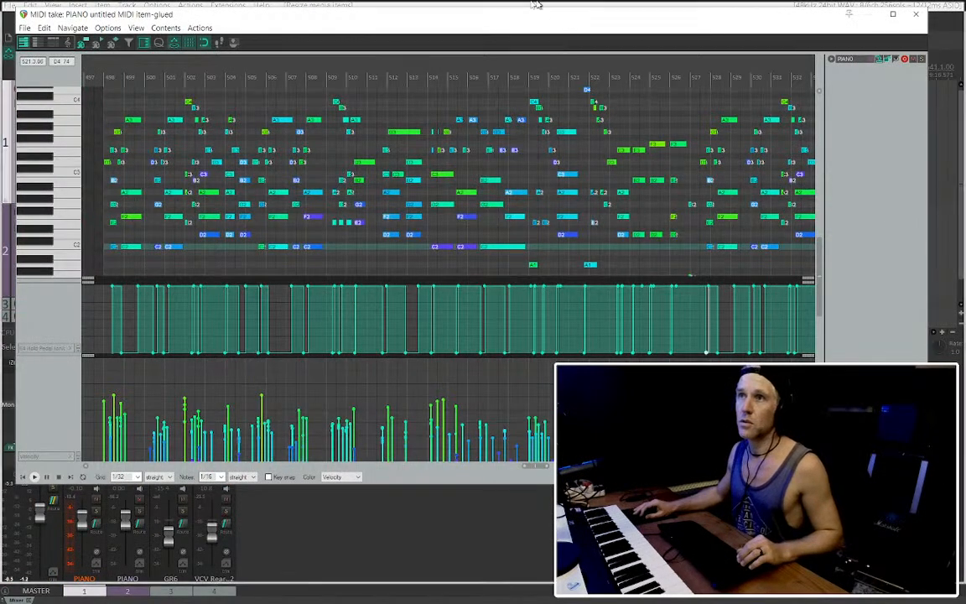
pyautogui.scroll(4, 776, 186)
pyautogui.scroll(-2, 357, 239)
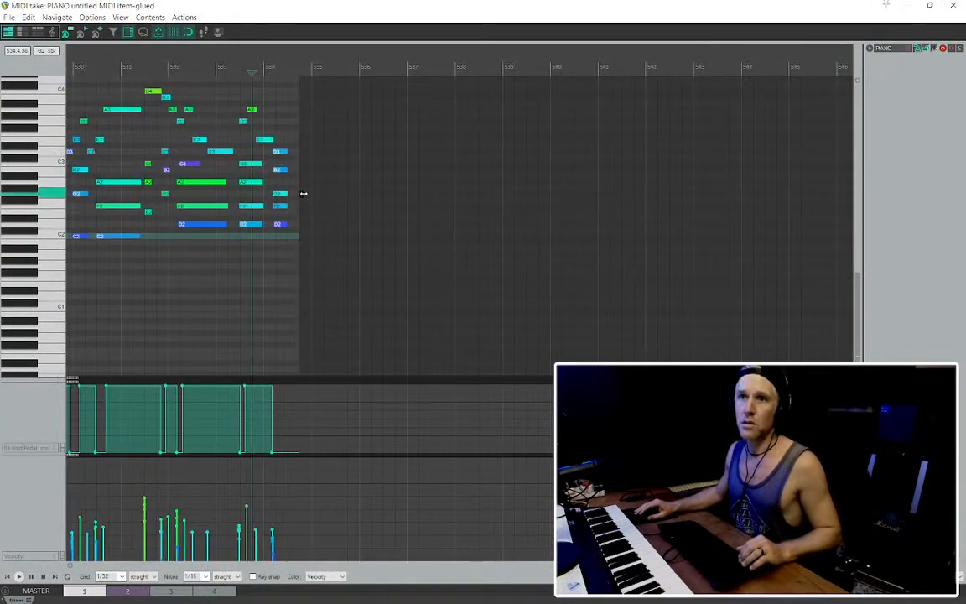
pyautogui.moveTo(300, 192); pyautogui.dragTo(796, 188)
pyautogui.moveTo(358, 156); pyautogui.dragTo(317, 332)
pyautogui.press('Delete')
# Play from 533.2 and move bar 534's E3 note slightly later and the following chord to about 534.4
pyautogui.scroll(2, 283, 254)
pyautogui.click(199, 266)
pyautogui.press('space')
pyautogui.moveTo(312, 266); pyautogui.dragTo(276, 152)
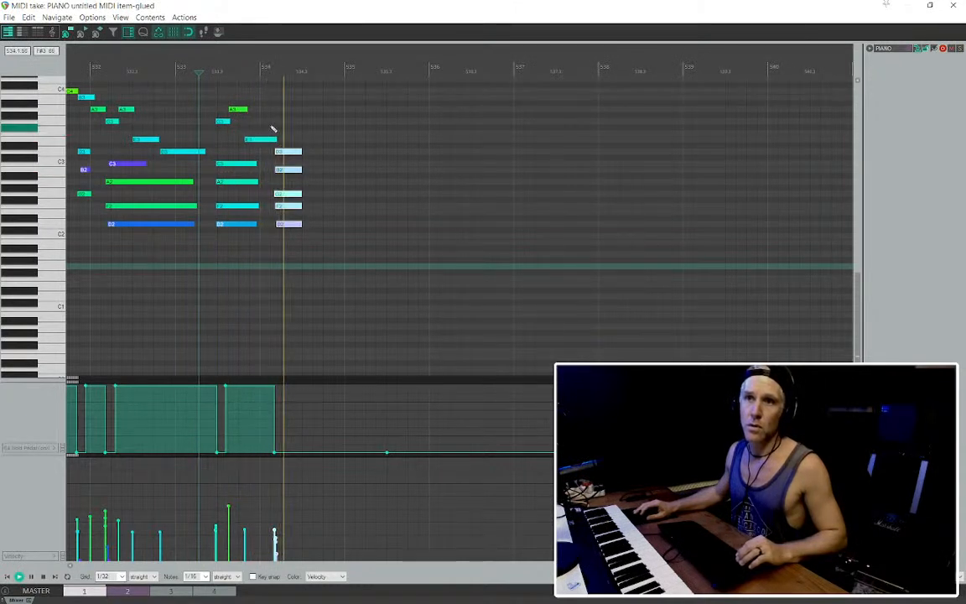
pyautogui.moveTo(267, 120); pyautogui.dragTo(307, 148)
pyautogui.press('space')
pyautogui.moveTo(310, 154); pyautogui.dragTo(337, 155)
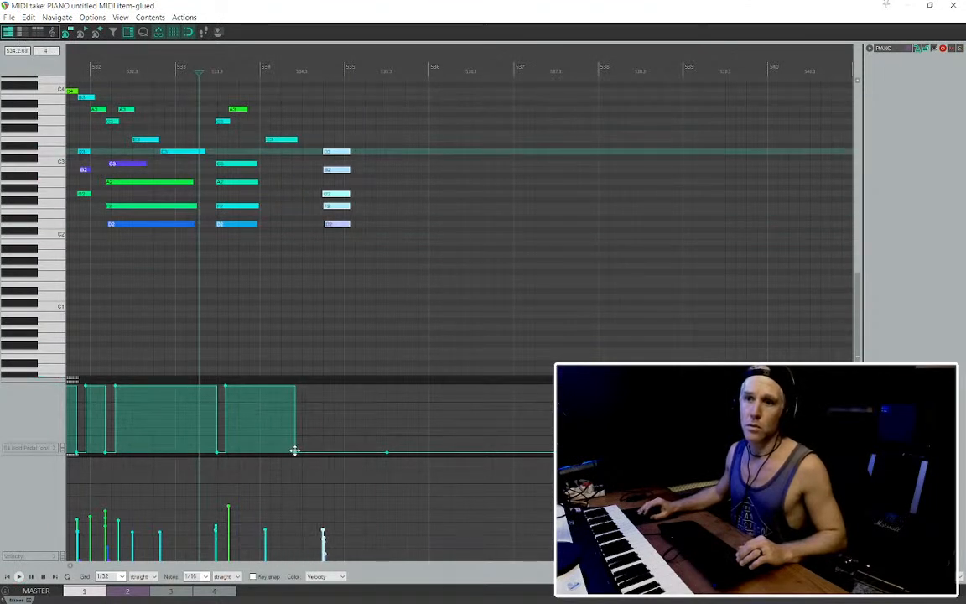
# Move the last hold pedal release to about 535.3 and, after playing from bar 533, shift the A3 note to about 533.4
pyautogui.moveTo(294, 451); pyautogui.dragTo(393, 464)
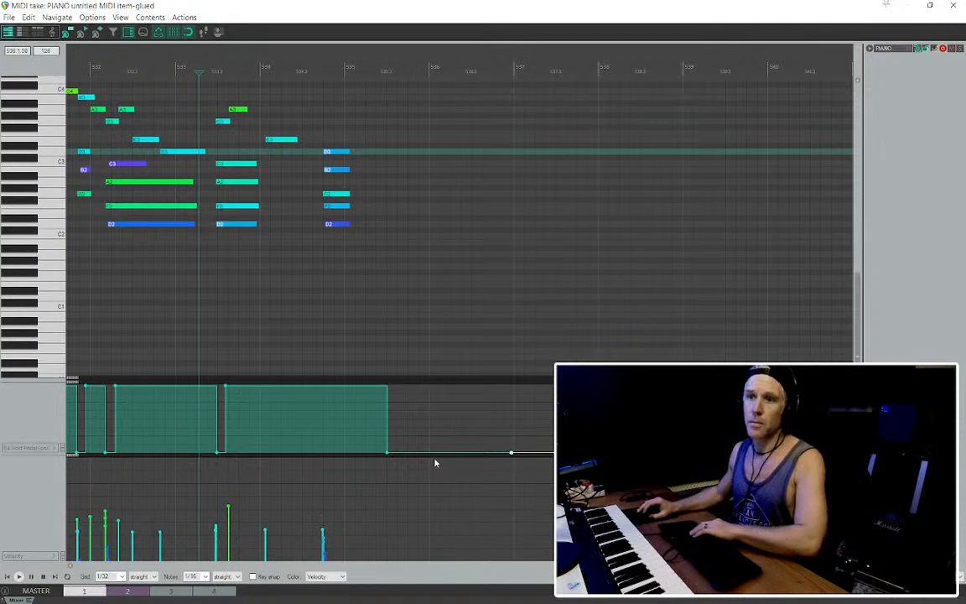
pyautogui.click(179, 285)
pyautogui.press('space')
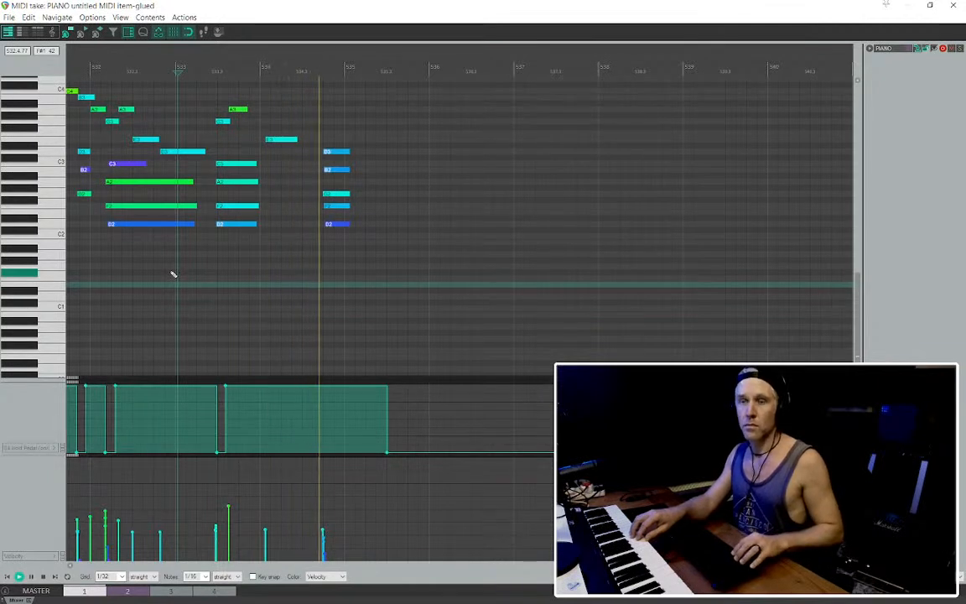
pyautogui.press('space')
pyautogui.moveTo(237, 112); pyautogui.dragTo(250, 110)
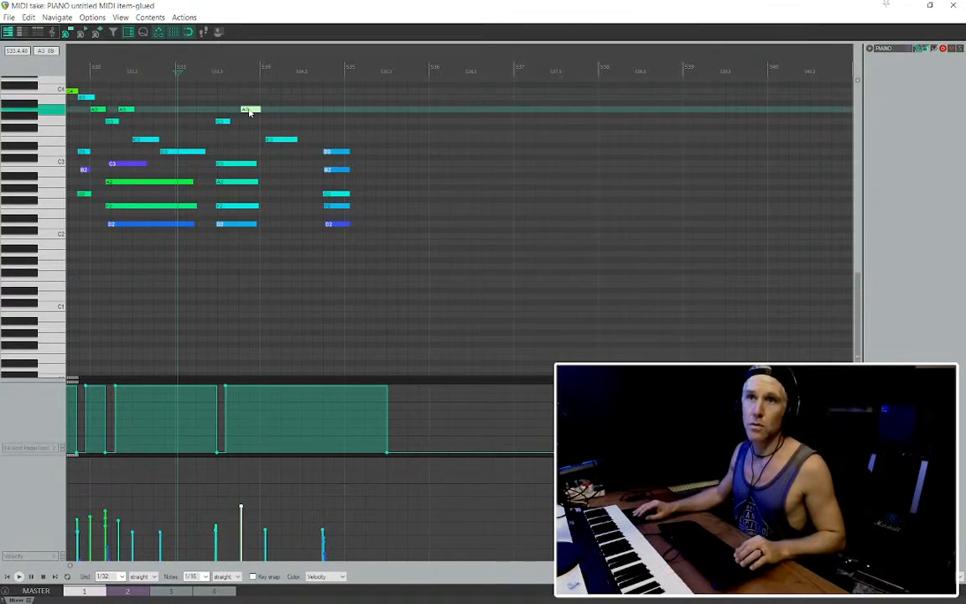
# Try recording a sustained chord with low bass notes late in bar 535 while playing from 533.2, and undo it
pyautogui.click(209, 141)
pyautogui.press('space')
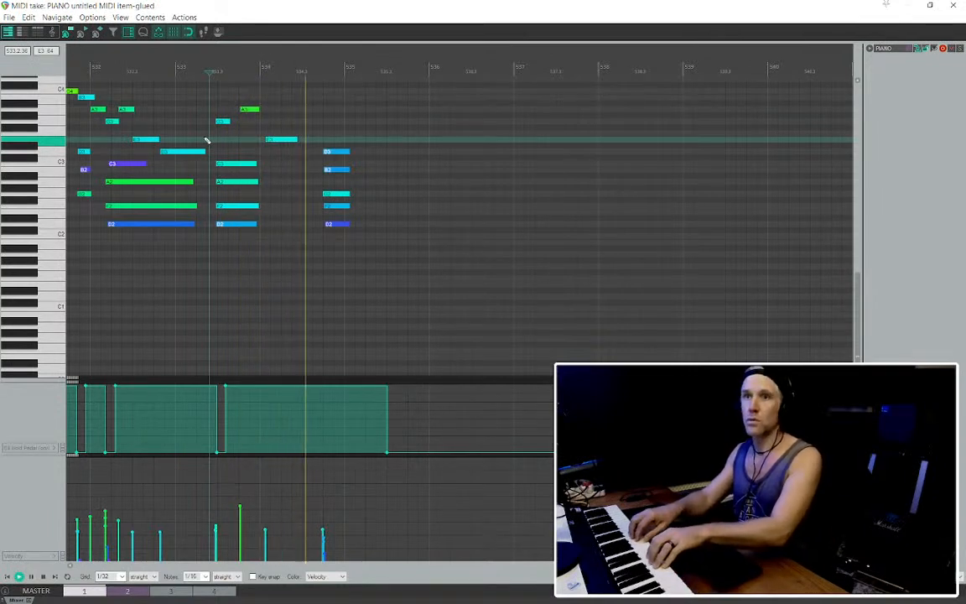
pyautogui.press('space')
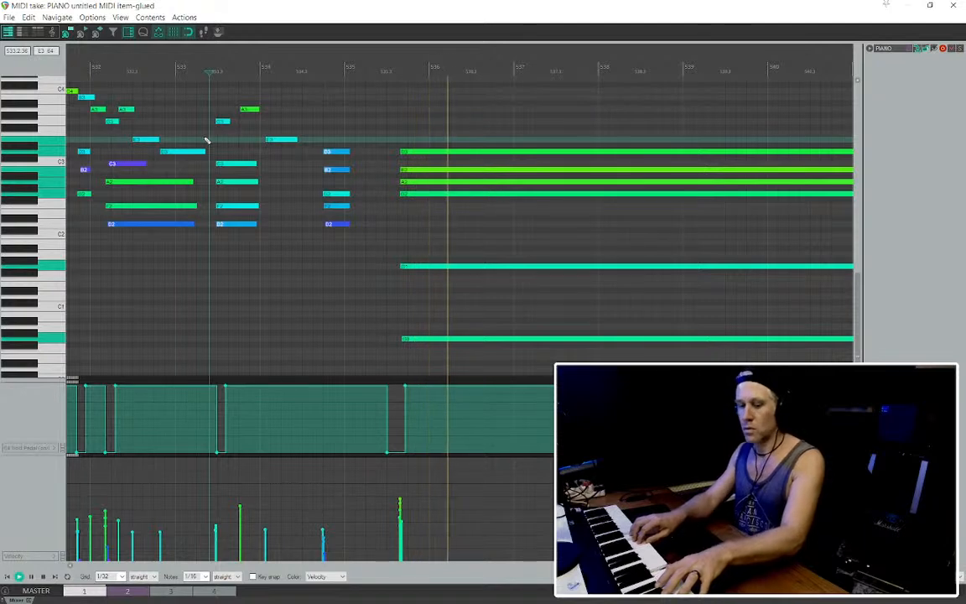
pyautogui.press('space')
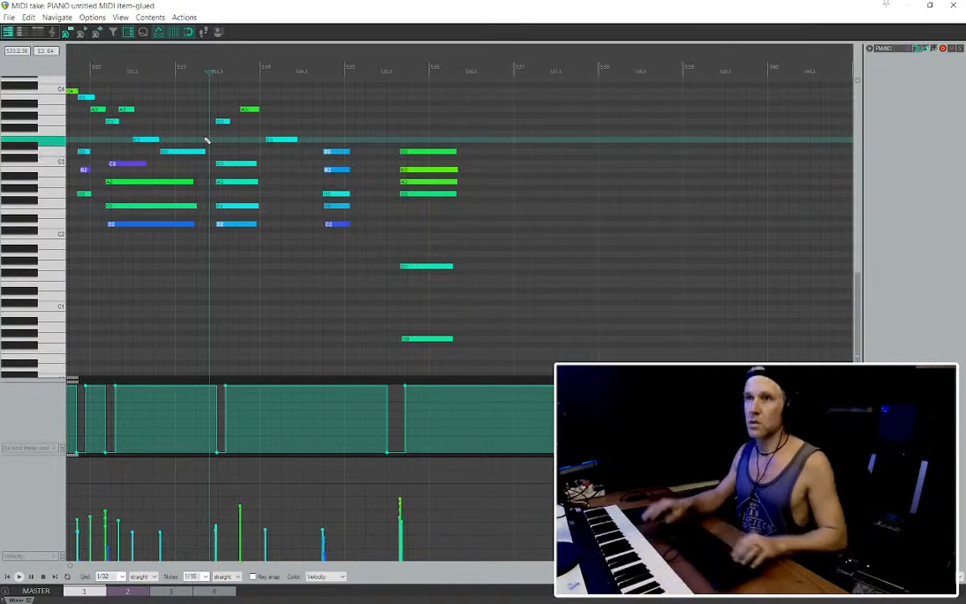
pyautogui.hotkey('ctrl', 'z')
# Play through bars 533 to 535 and record a brief hold pedal change under the chord at 534.4
pyautogui.click(197, 145)
pyautogui.press('space')
pyautogui.scroll(3, 218, 149)
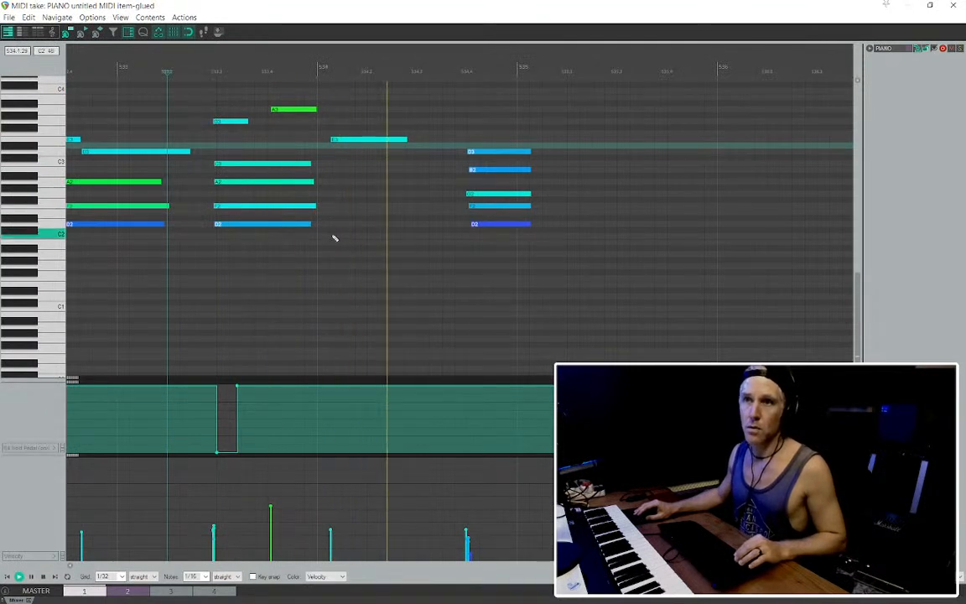
pyautogui.scroll(-3, 495, 260)
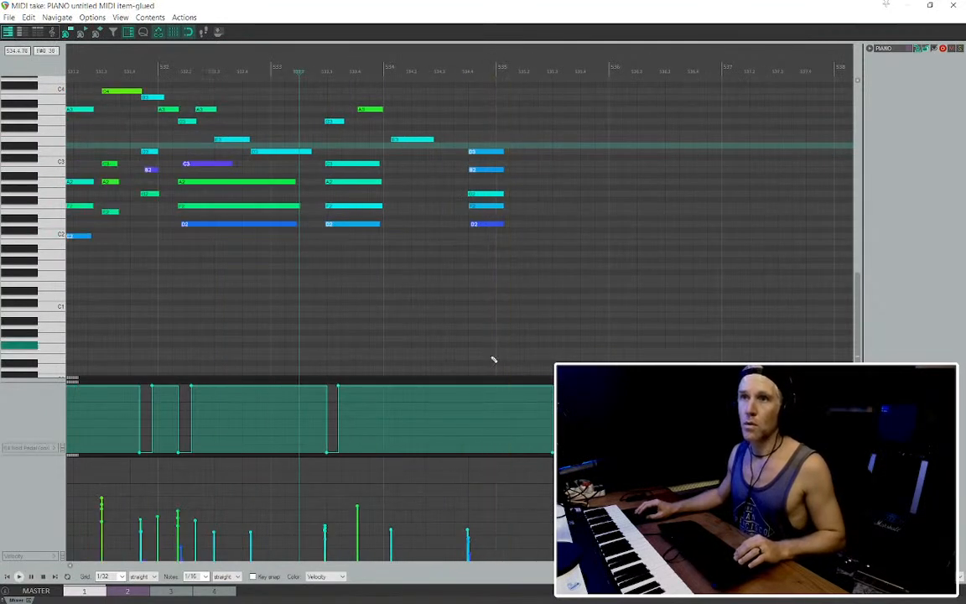
pyautogui.click(363, 313)
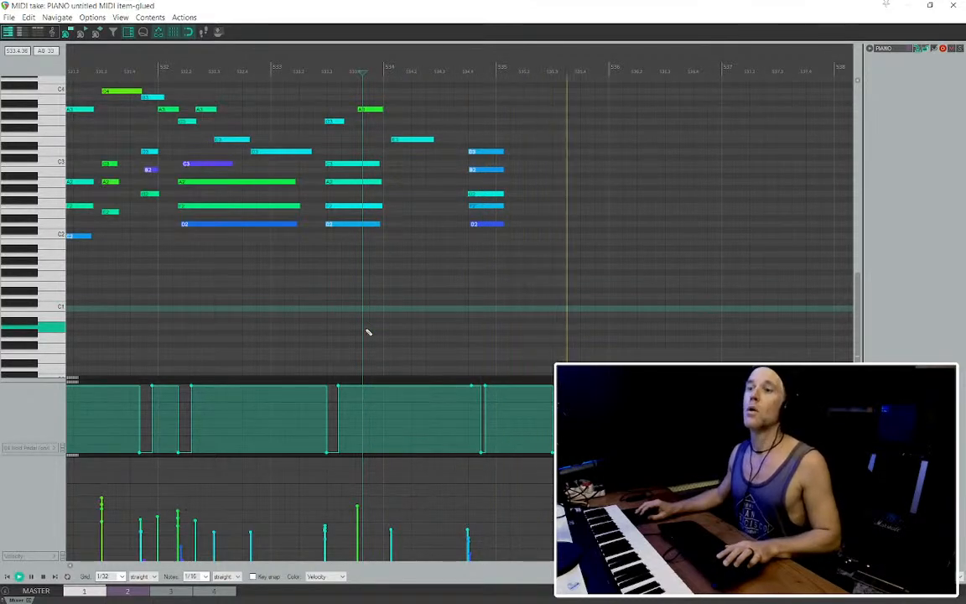
pyautogui.press('space')
# Try recording a sustained chord over C1 at the start of bar 536, playing in from the chord near 534.4, and undo it
pyautogui.click(465, 270)
pyautogui.press('space')
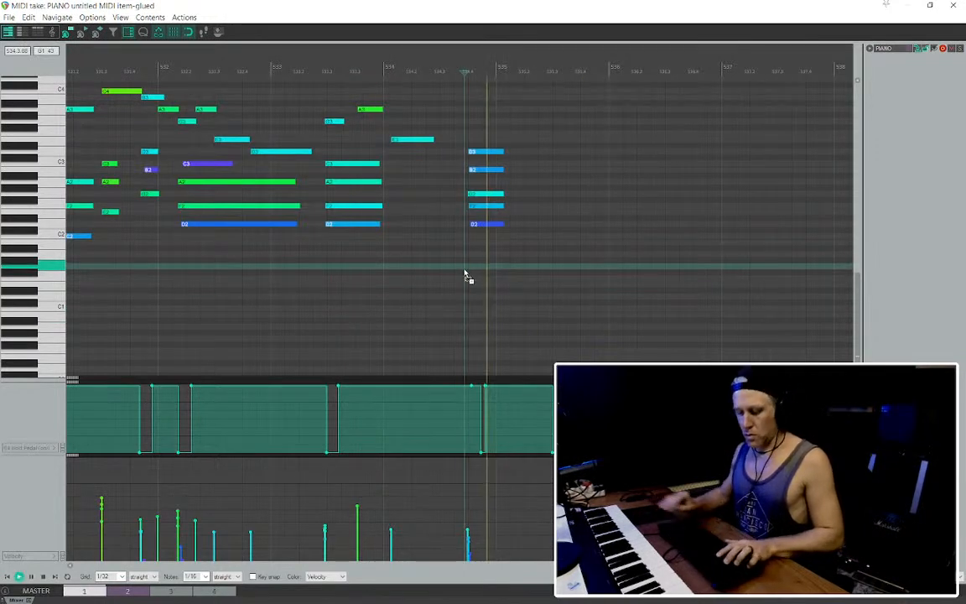
pyautogui.press('space')
pyautogui.press('space')
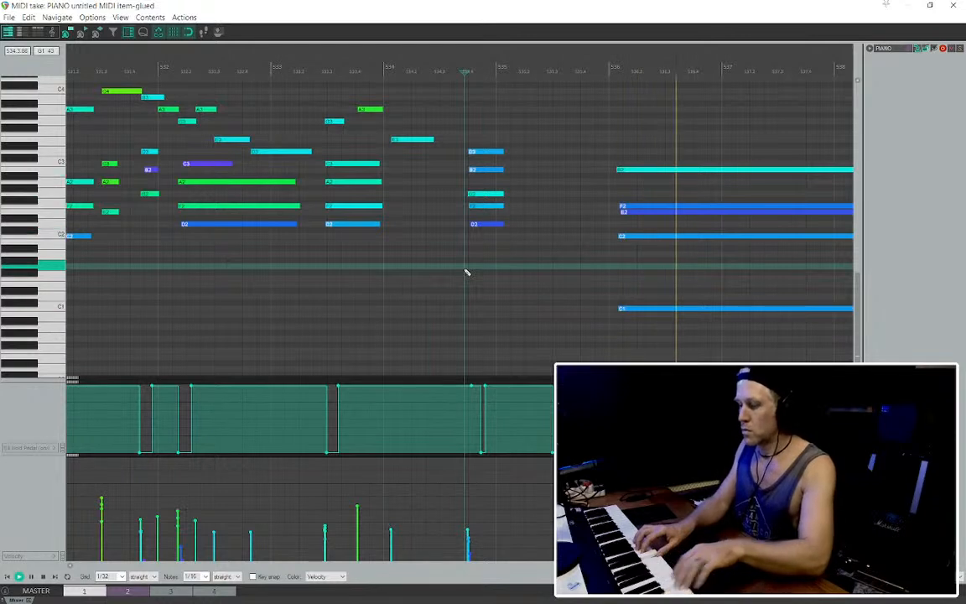
pyautogui.press('space')
pyautogui.hotkey('ctrl', 'z')
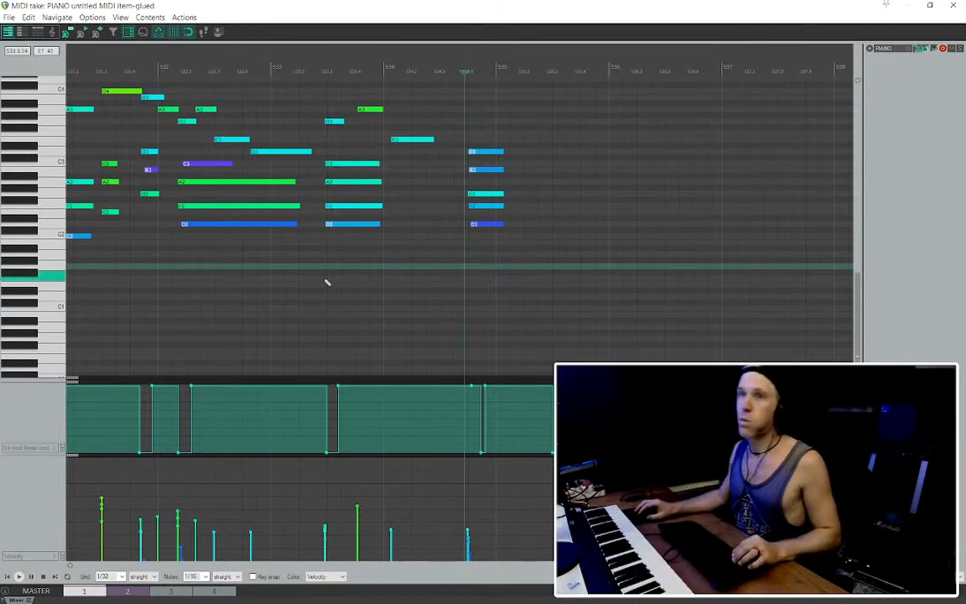
# Record a sustained closing chord over a low C1 at the start of bar 536, playing in from about 533.4
pyautogui.click(369, 141)
pyautogui.scroll(2, 411, 163)
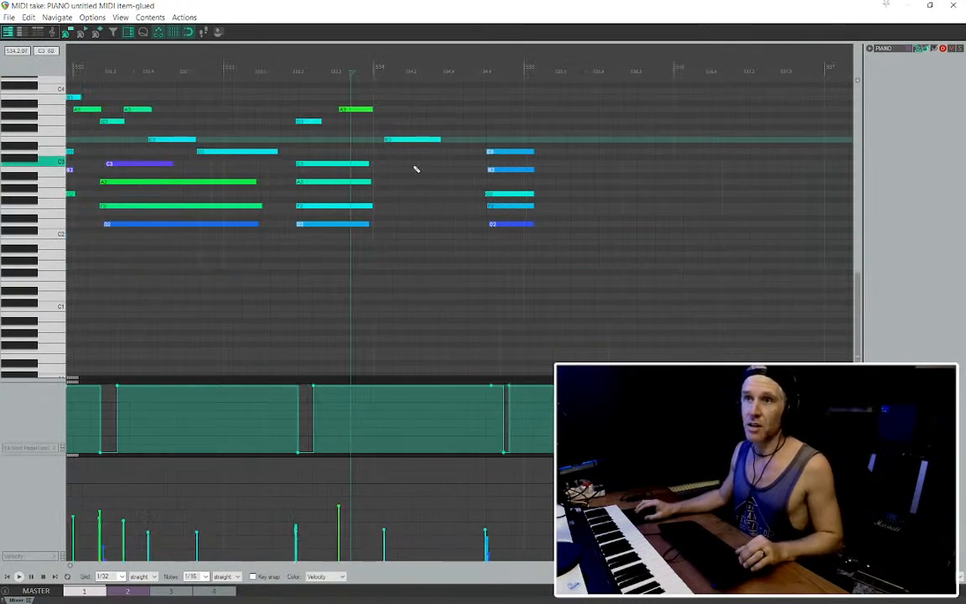
pyautogui.hscroll(2, 395, 185)
pyautogui.press('space')
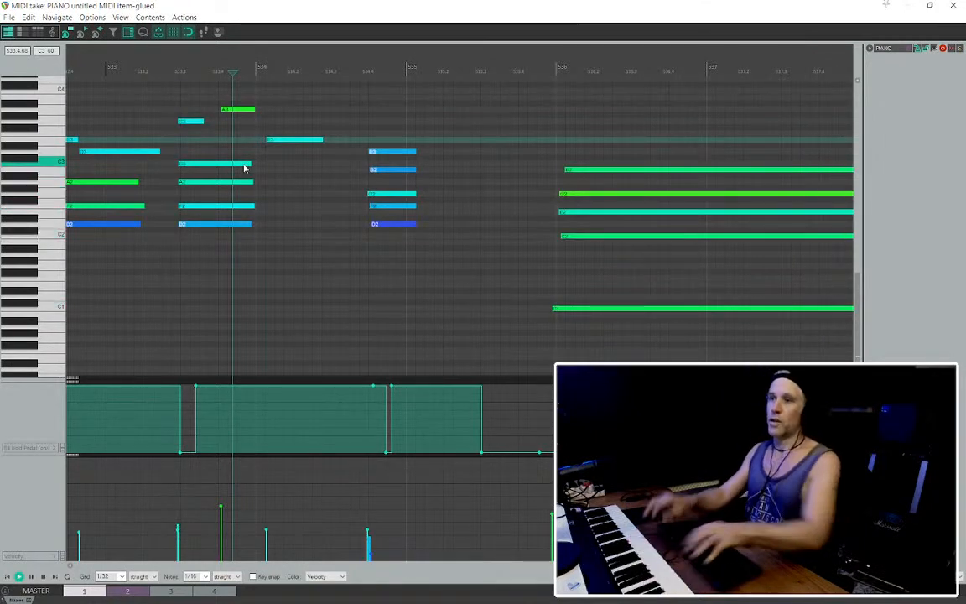
# Close the MIDI editor and trim the piano item's end to 539.4.00
pyautogui.scroll(-5, 539, 237)
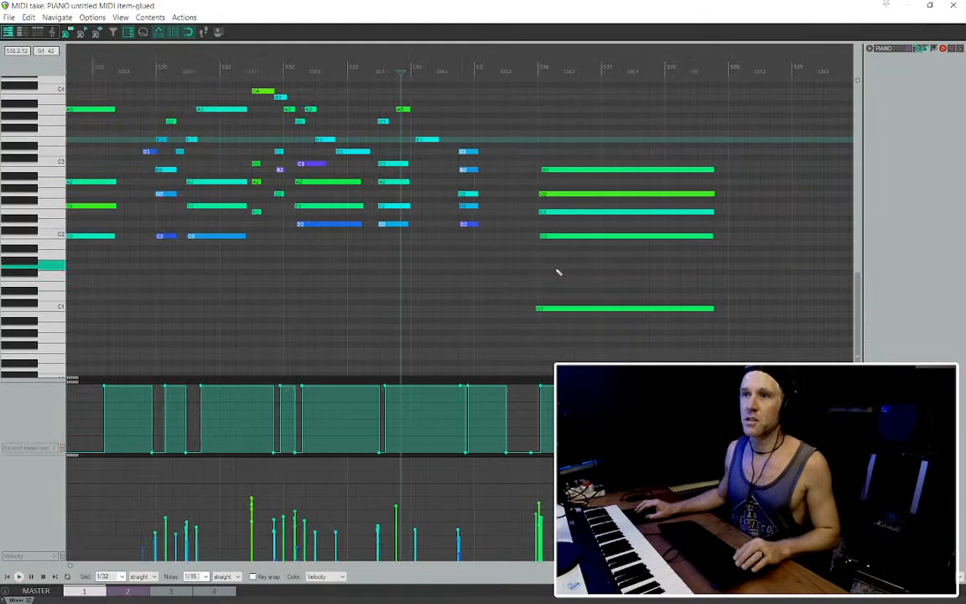
pyautogui.press('Escape')
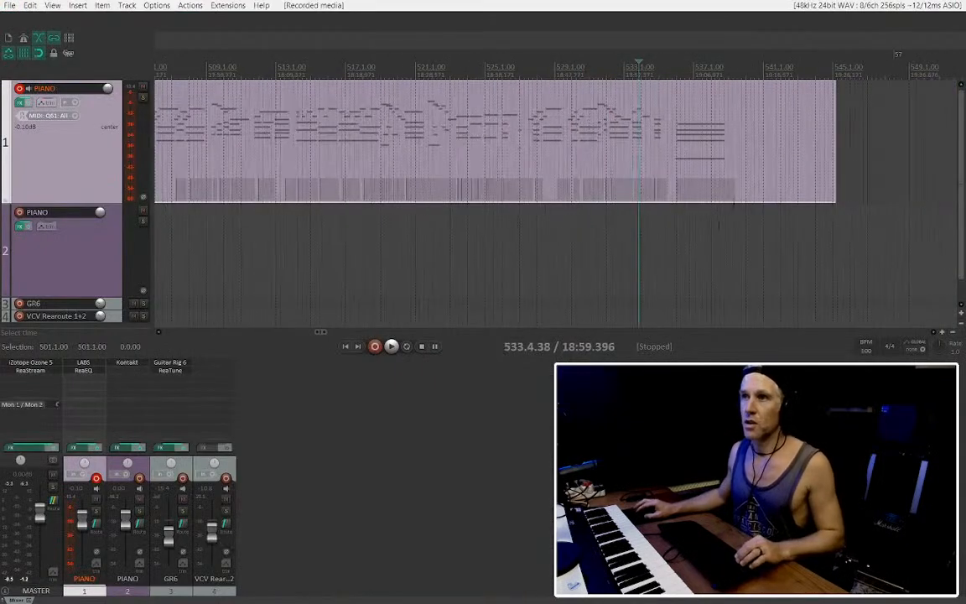
pyautogui.moveTo(833, 175); pyautogui.dragTo(741, 176)
# Show the piano track's volume envelope and copy the Streetlight Snow section's fade-out automation item onto the new closing chord
pyautogui.click(685, 222)
pyautogui.press('v')
pyautogui.scroll(-8, 665, 244)
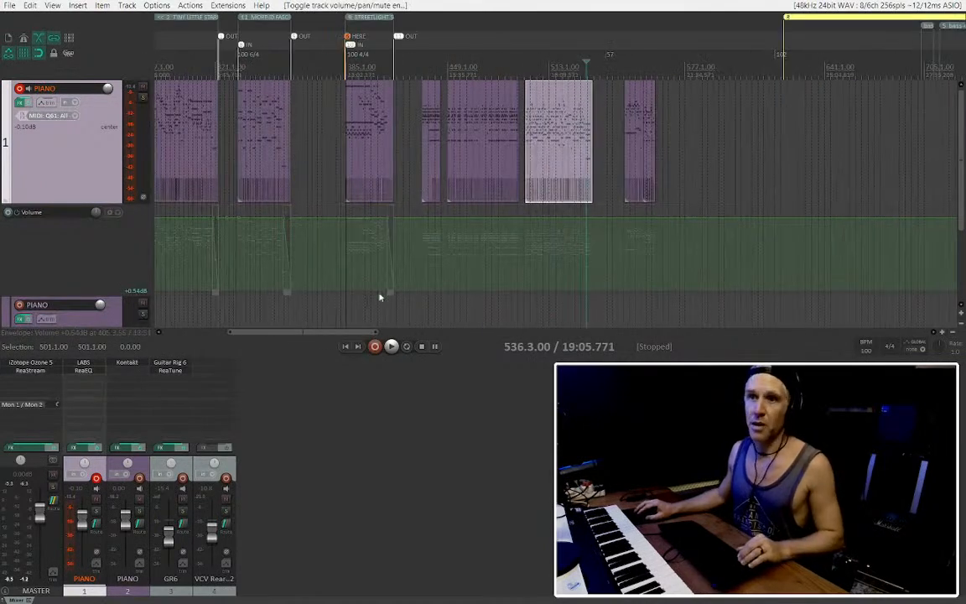
pyautogui.click(393, 297)
pyautogui.moveTo(591, 294); pyautogui.dragTo(590, 293)
pyautogui.scroll(3, 586, 288)
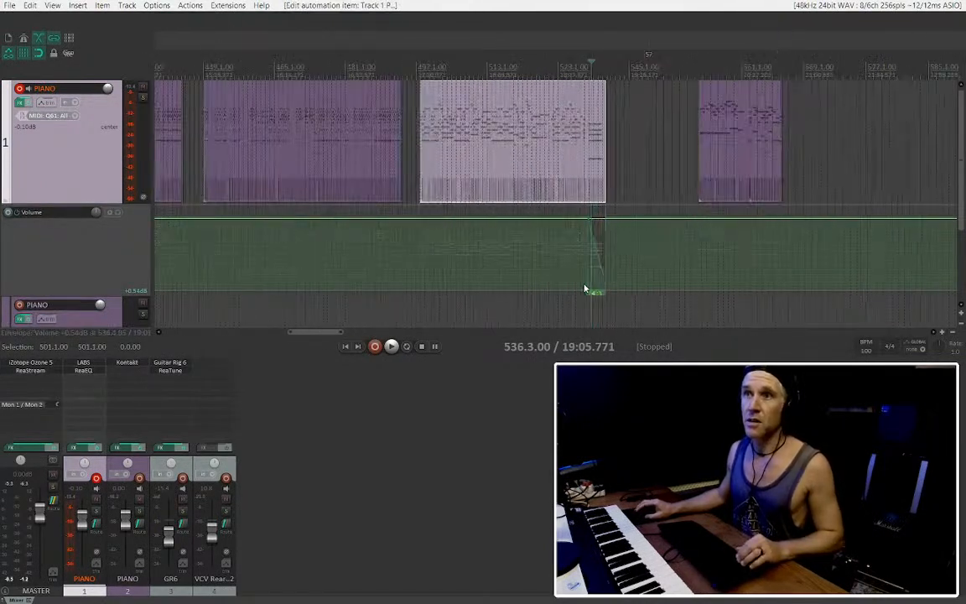
pyautogui.scroll(-1, 470, 210)
# Play the earlier piano sketch item from about bar 481 and from about bar 475
pyautogui.click(356, 54)
pyautogui.click(381, 55)
pyautogui.press('space')
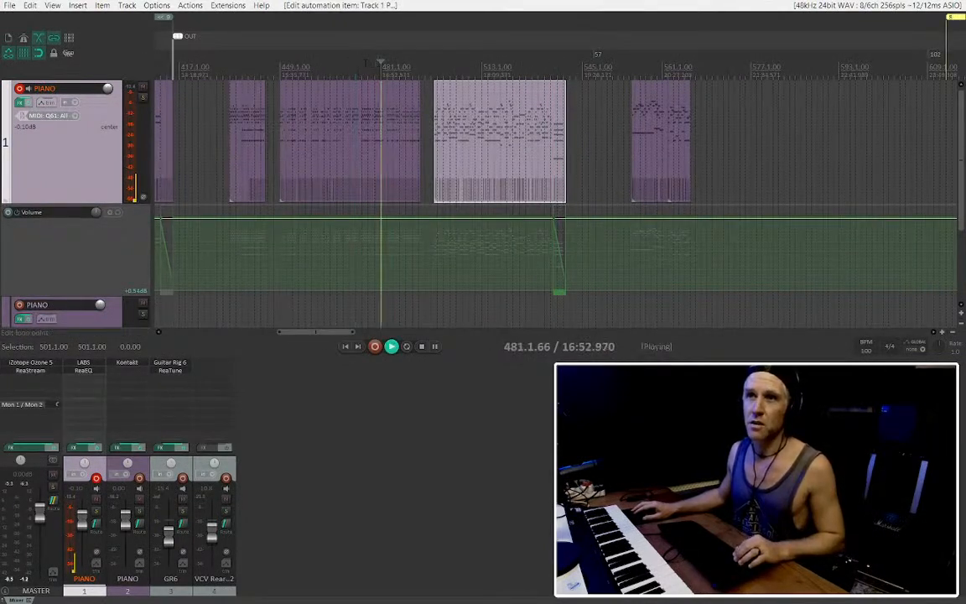
pyautogui.click(364, 63)
pyautogui.scroll(-1, 391, 126)
pyautogui.scroll(2, 314, 127)
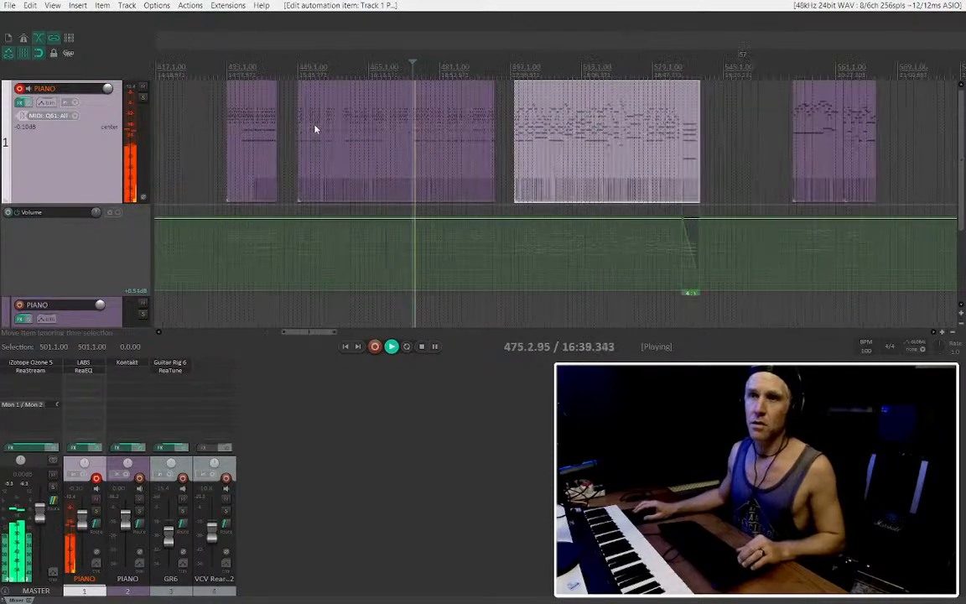
# Delete the two earlier piano sketch items between bars 433 and 493 and stop playback
pyautogui.click(437, 132)
pyautogui.scroll(-1, 431, 139)
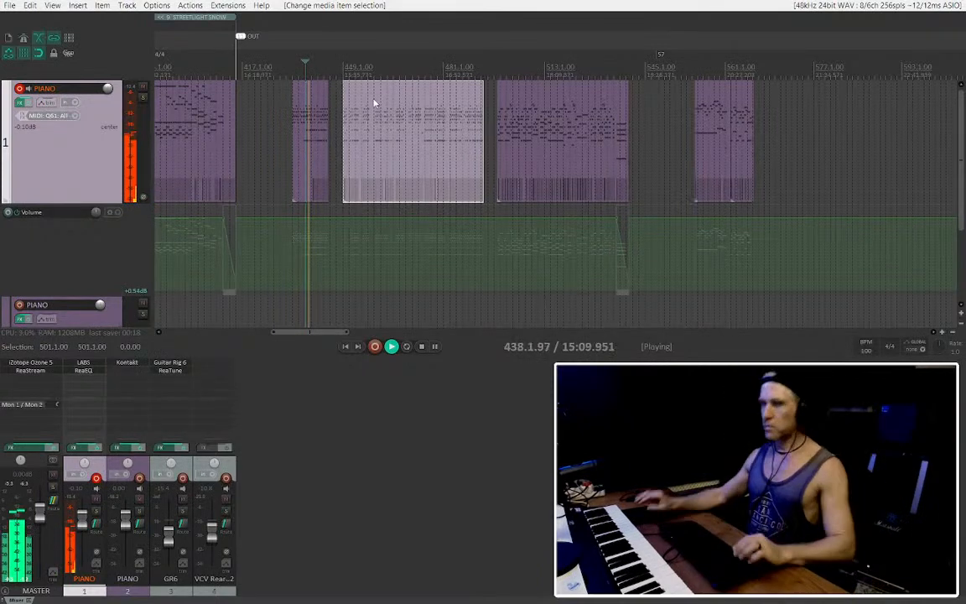
pyautogui.keyDown('ctrl'); pyautogui.click(316, 132); pyautogui.keyUp('ctrl')
pyautogui.press('Delete')
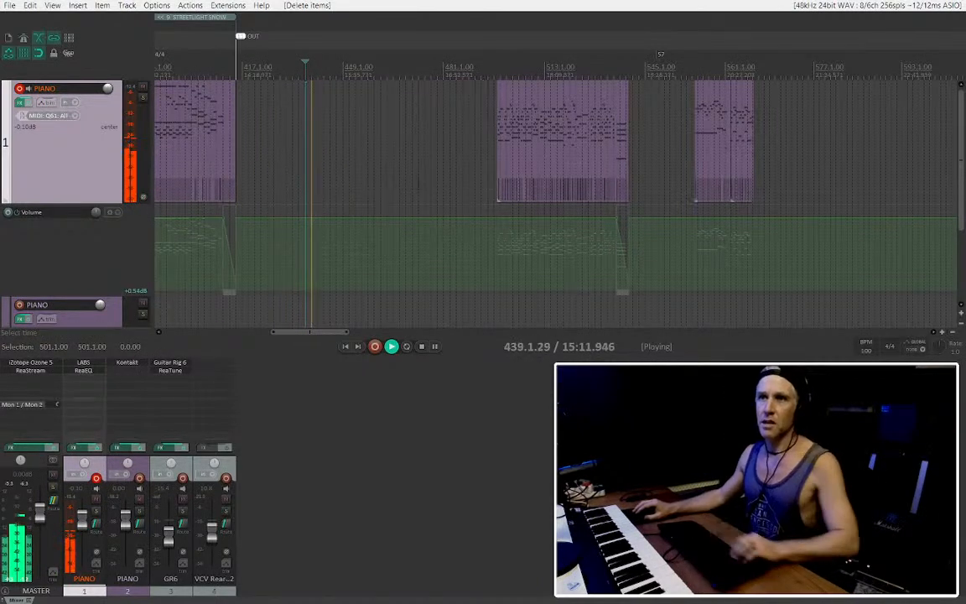
pyautogui.press('space')
# Set the loop points to the edited piano item and play its ending from 535.1.00
pyautogui.click(506, 131)
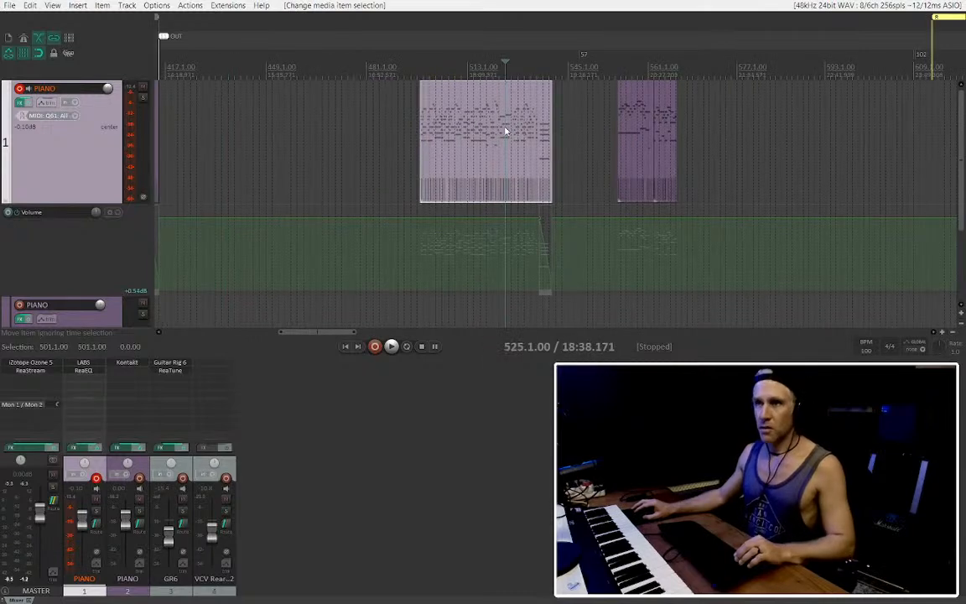
pyautogui.press('l')
pyautogui.scroll(5, 517, 127)
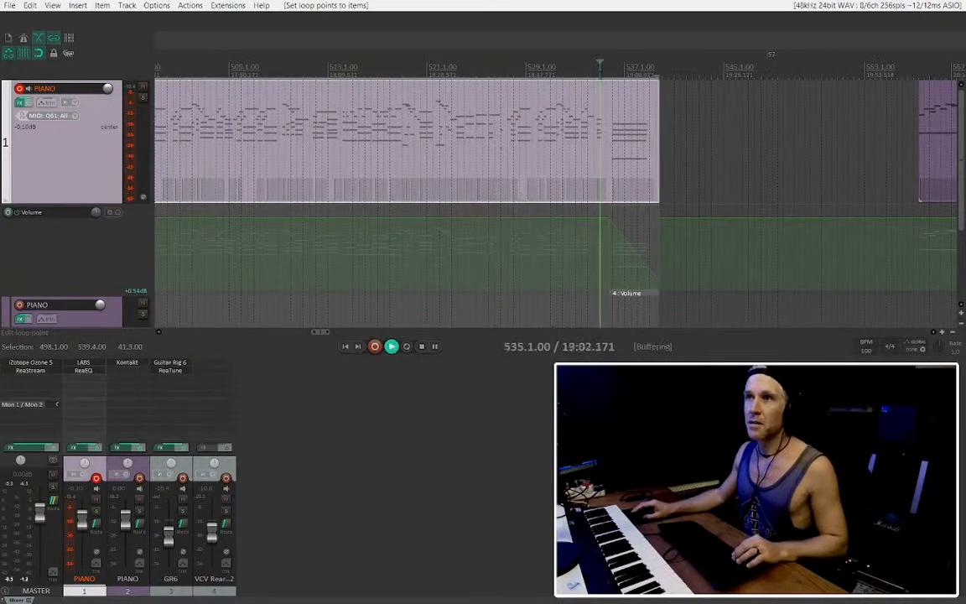
pyautogui.scroll(4, 537, 148)
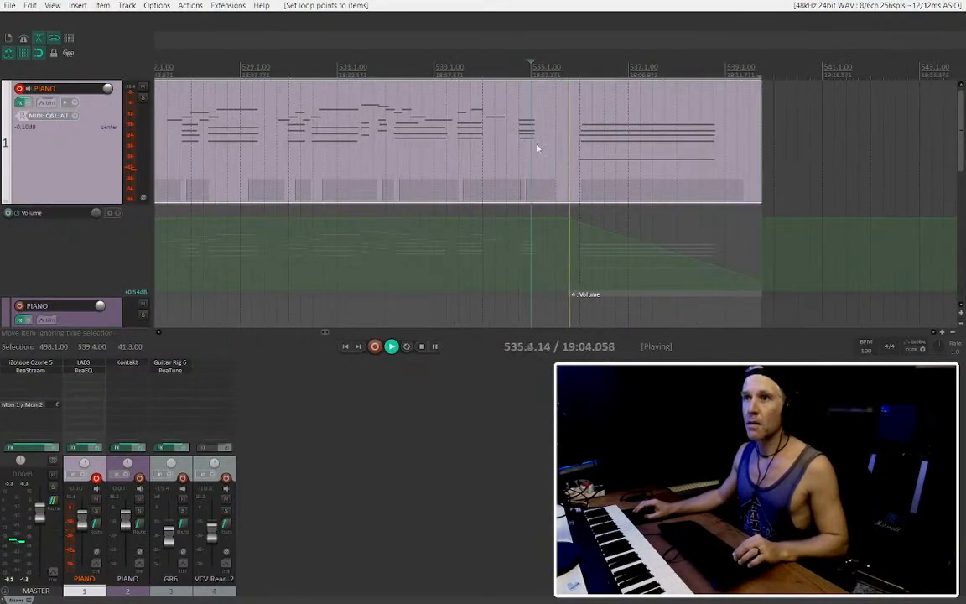
# Reopen the piano item's MIDI notes and move the hold pedal release in bar 535 later, closer to the closing chord
pyautogui.doubleClick(550, 176)
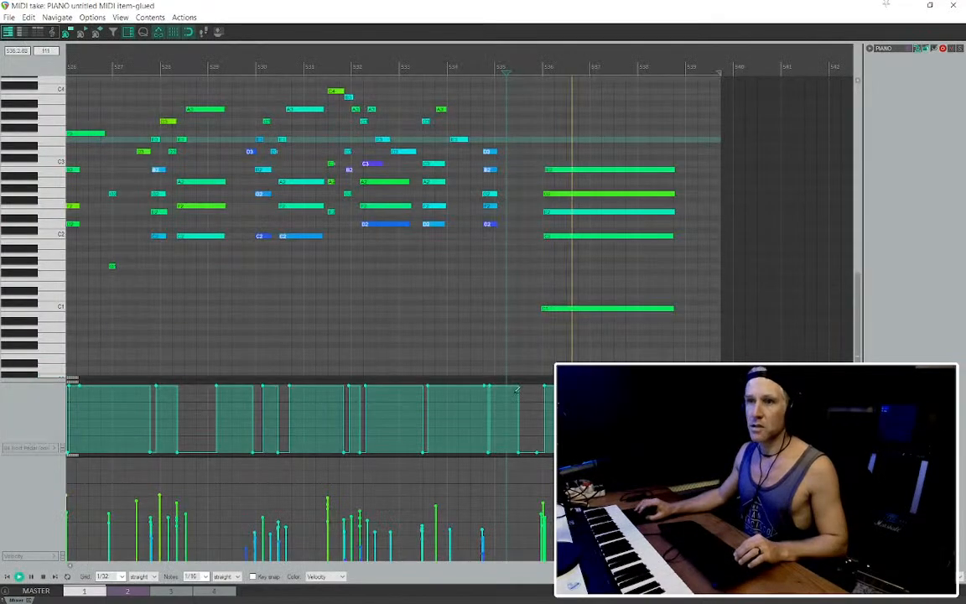
pyautogui.scroll(4, 520, 390)
pyautogui.moveTo(530, 453); pyautogui.dragTo(553, 452)
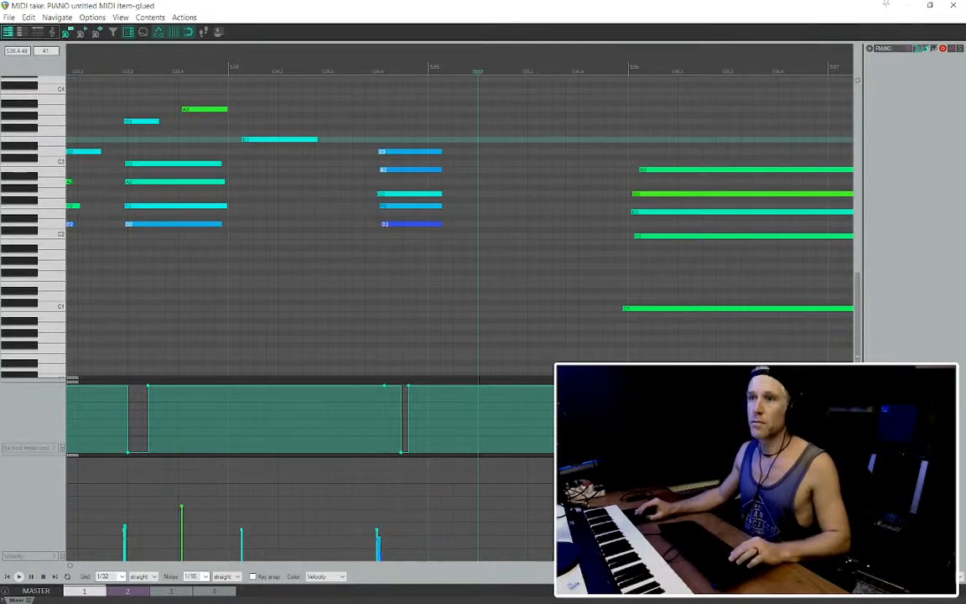
pyautogui.scroll(3, 544, 339)
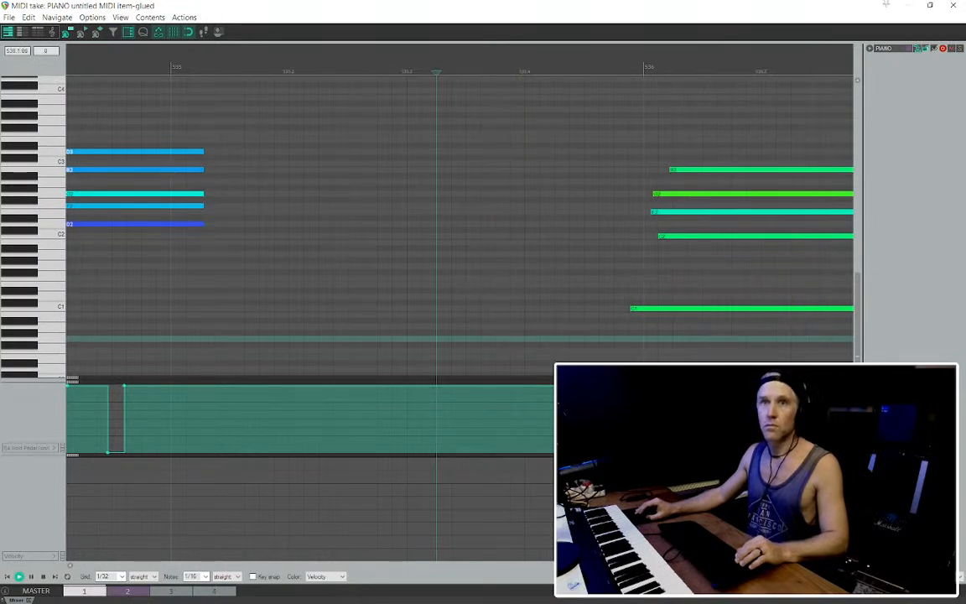
# Leave the MIDI note view, stop playback and return the edit cursor to the piano item's start at 498.1.00
pyautogui.scroll(-5, 492, 361)
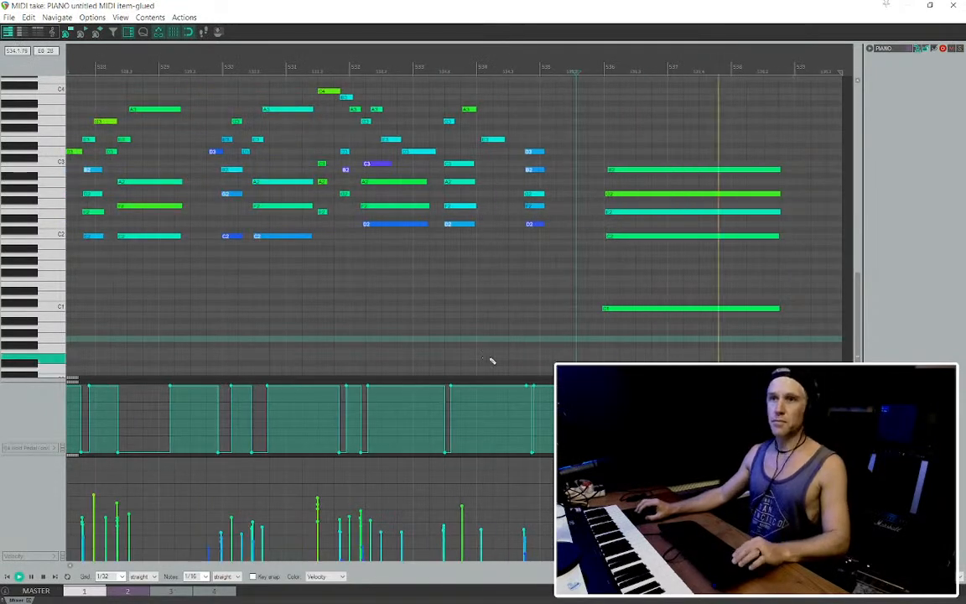
pyautogui.press('Escape')
pyautogui.click(407, 161)
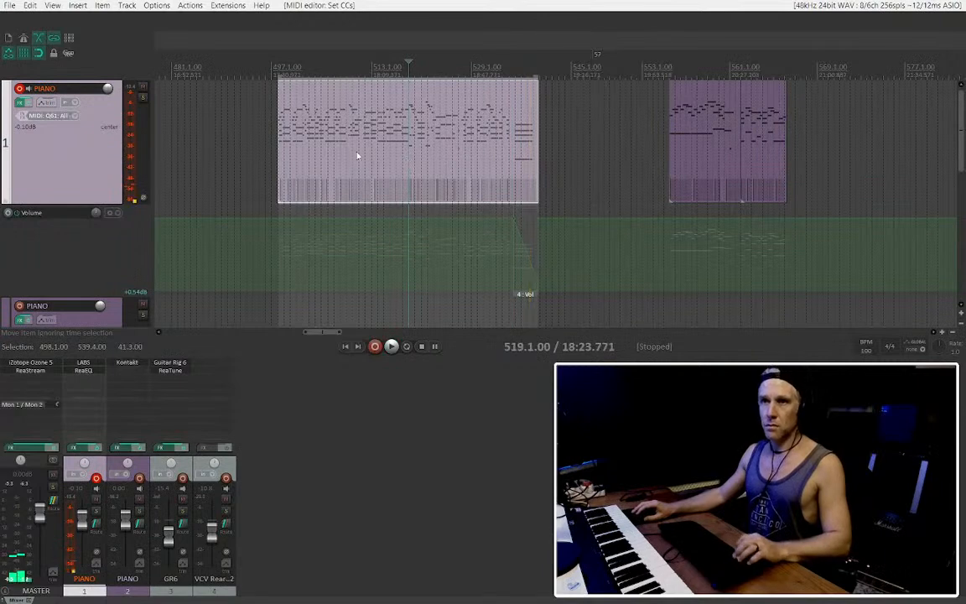
pyautogui.press('Home')
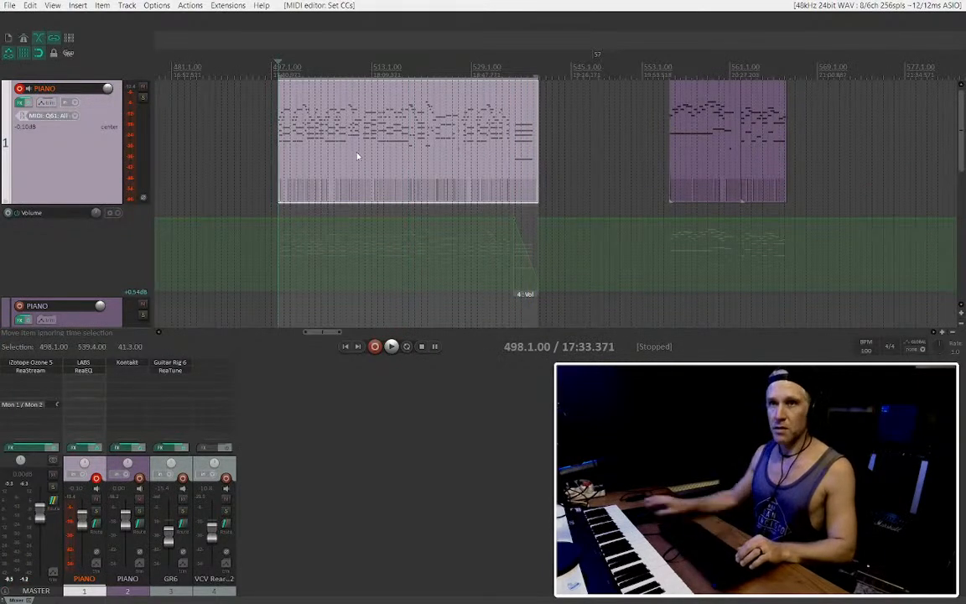
# Add a marker named IN at 497.4.00, one beat before the piano item
pyautogui.scroll(6, 356, 156)
pyautogui.hscroll(-3, 356, 156)
pyautogui.click(478, 151)
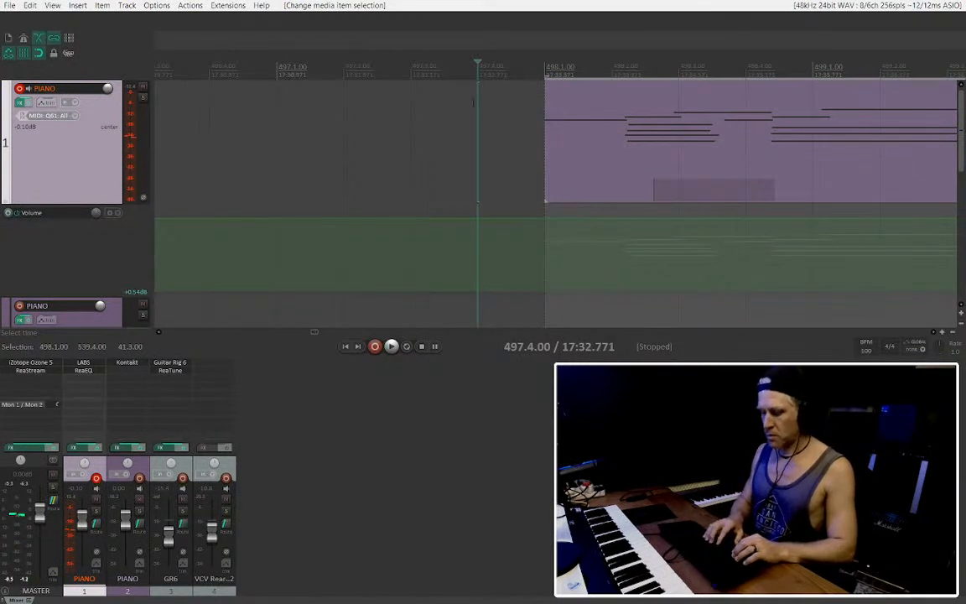
pyautogui.hotkey('shift', 'm')
pyautogui.write('IN')
pyautogui.press('Return')
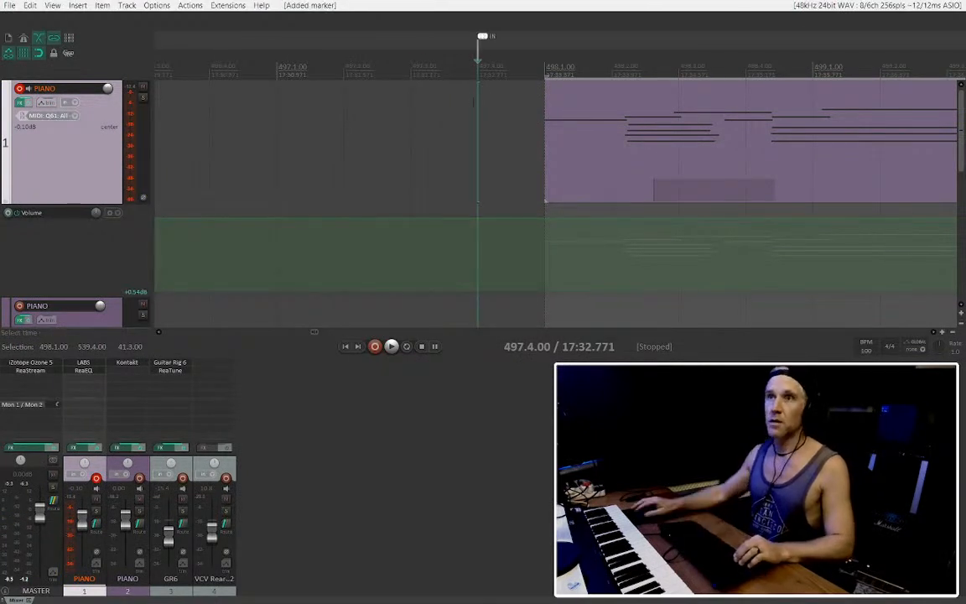
pyautogui.click(475, 103)
# Set the time selection to the piano item and extend it to run from 497.4.00 to 540.1.00
pyautogui.scroll(-4, 475, 103)
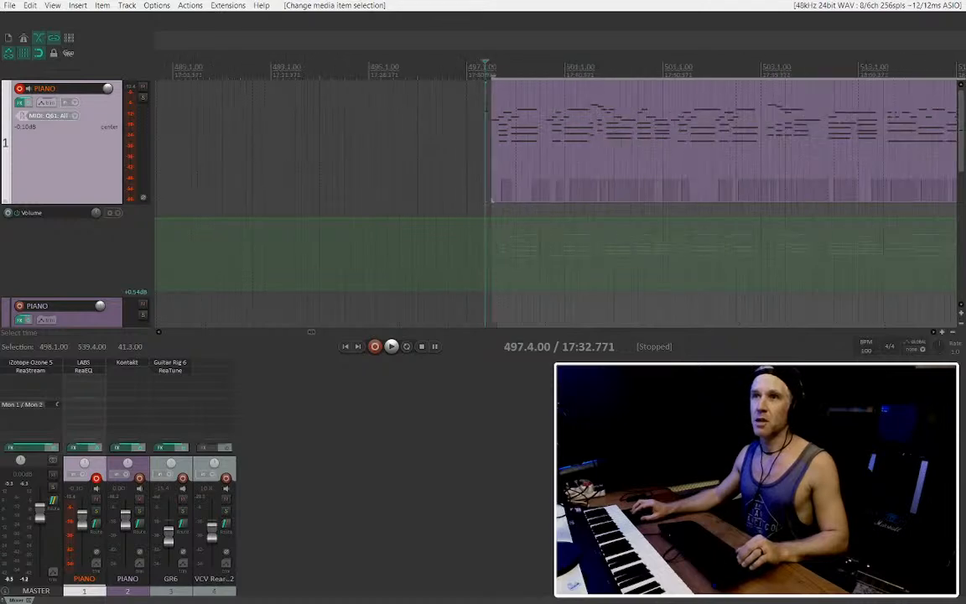
pyautogui.scroll(-3, 438, 122)
pyautogui.click(483, 117)
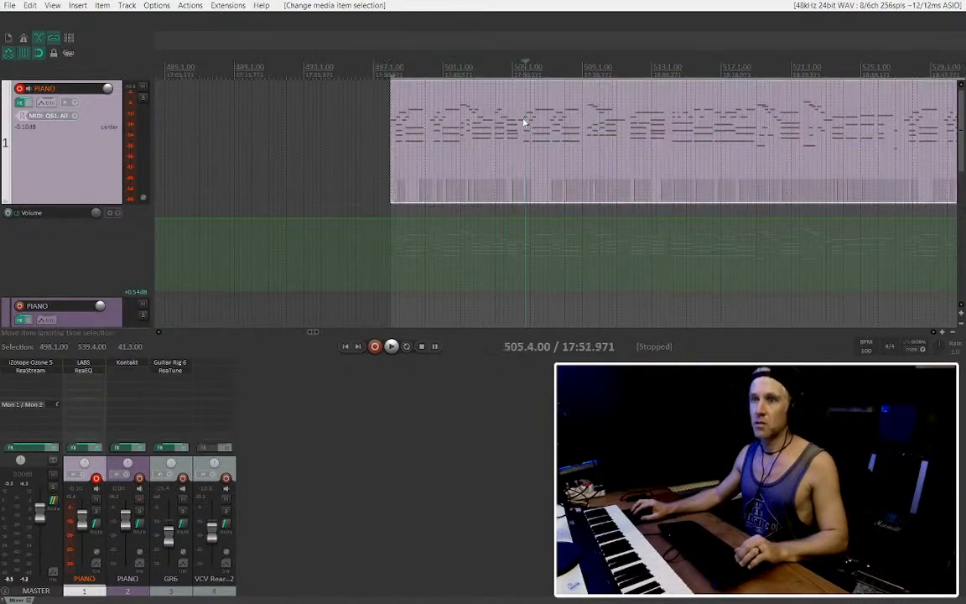
pyautogui.hotkey('ctrl', 'shift', 'l')
pyautogui.scroll(-3, 481, 118)
pyautogui.scroll(5, 851, 142)
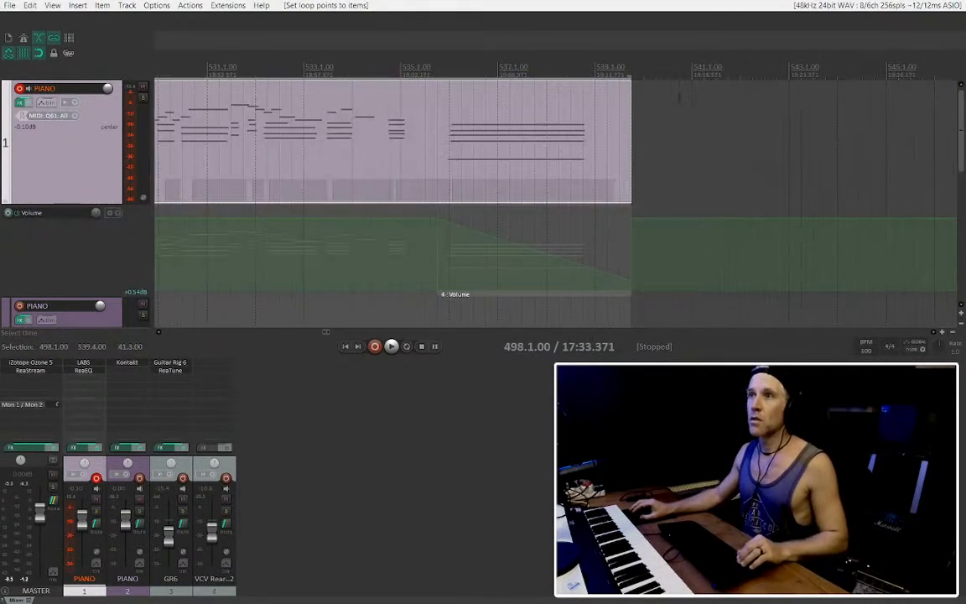
pyautogui.moveTo(647, 71); pyautogui.dragTo(659, 71)
pyautogui.scroll(-3, 818, 55)
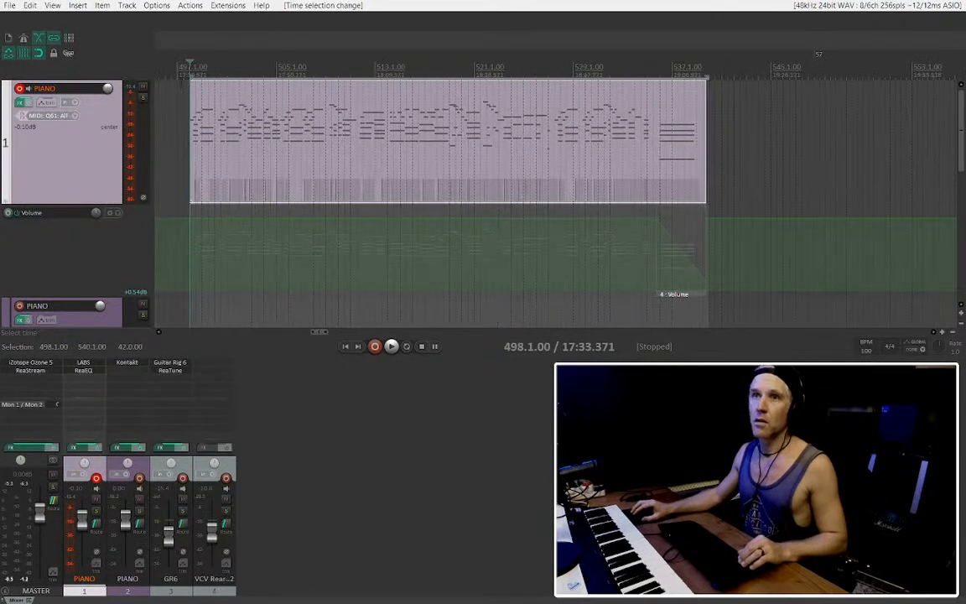
pyautogui.scroll(2, 388, 76)
pyautogui.moveTo(387, 76); pyautogui.dragTo(381, 76)
# Create a region over the time selection and leave its name blank
pyautogui.hotkey('shift', 'r')
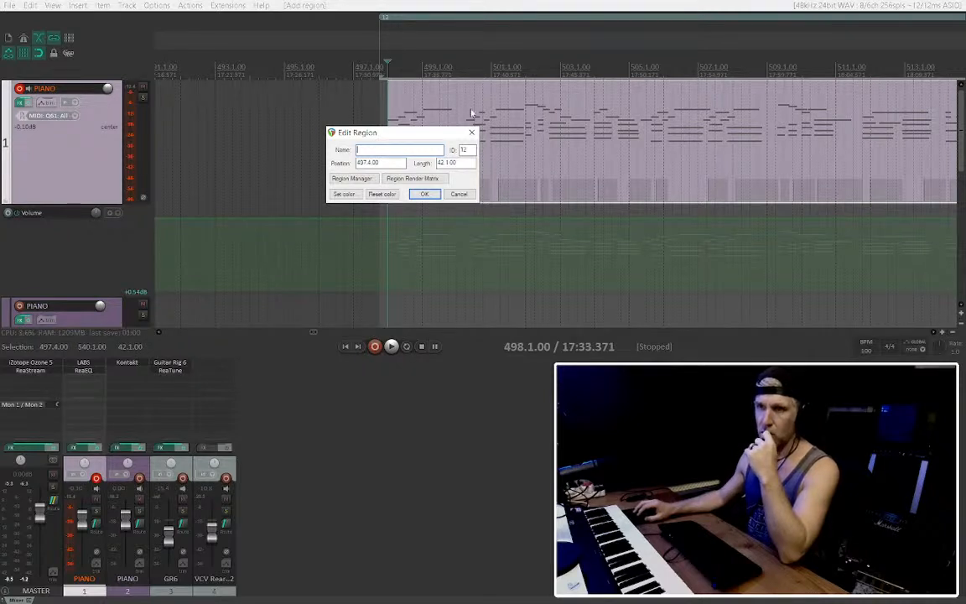
pyautogui.scroll(-2, 444, 123)
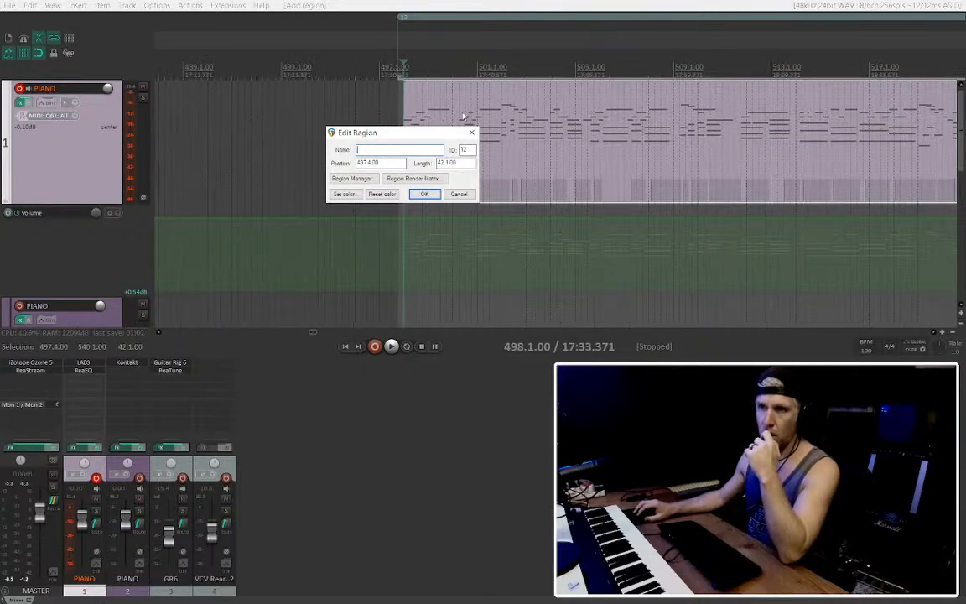
pyautogui.scroll(2, 773, 143)
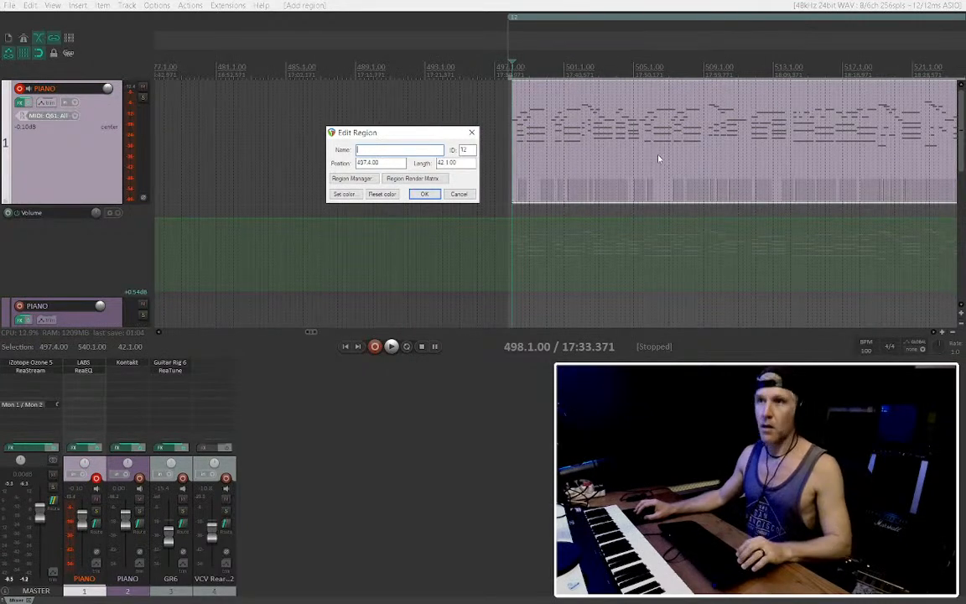
pyautogui.scroll(-3, 612, 145)
pyautogui.hscroll(3, 547, 144)
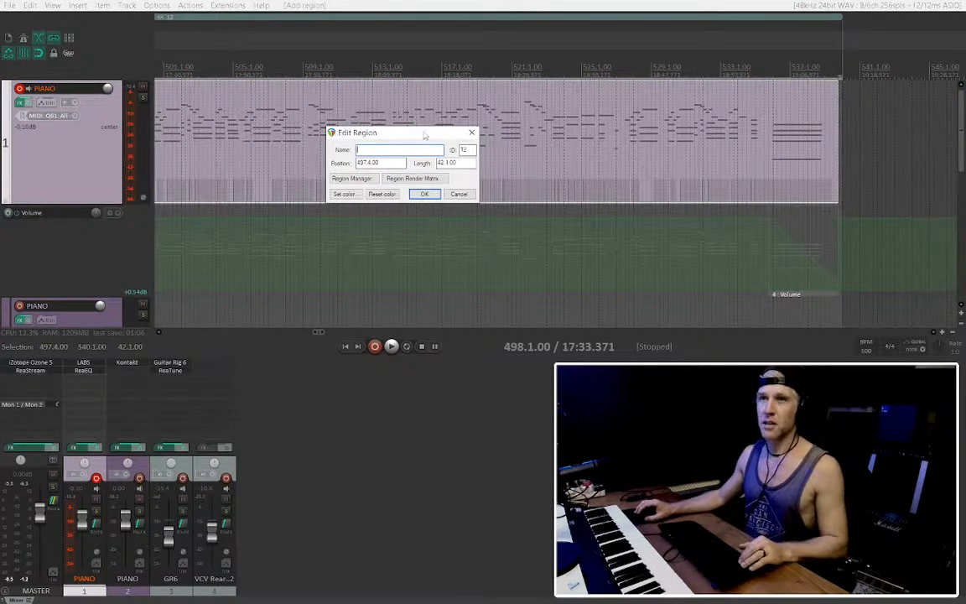
pyautogui.hscroll(-1, 453, 130)
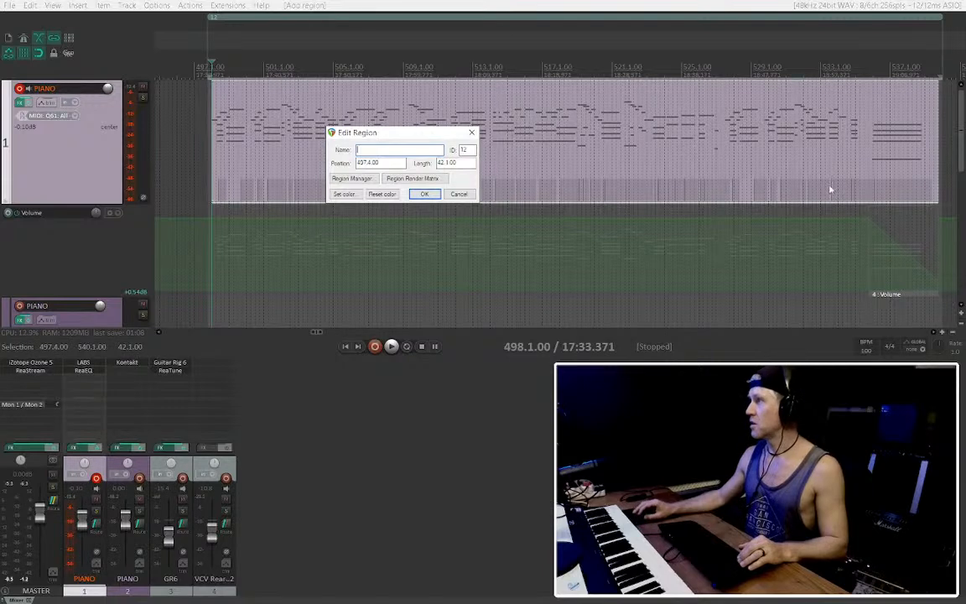
pyautogui.click(472, 132)
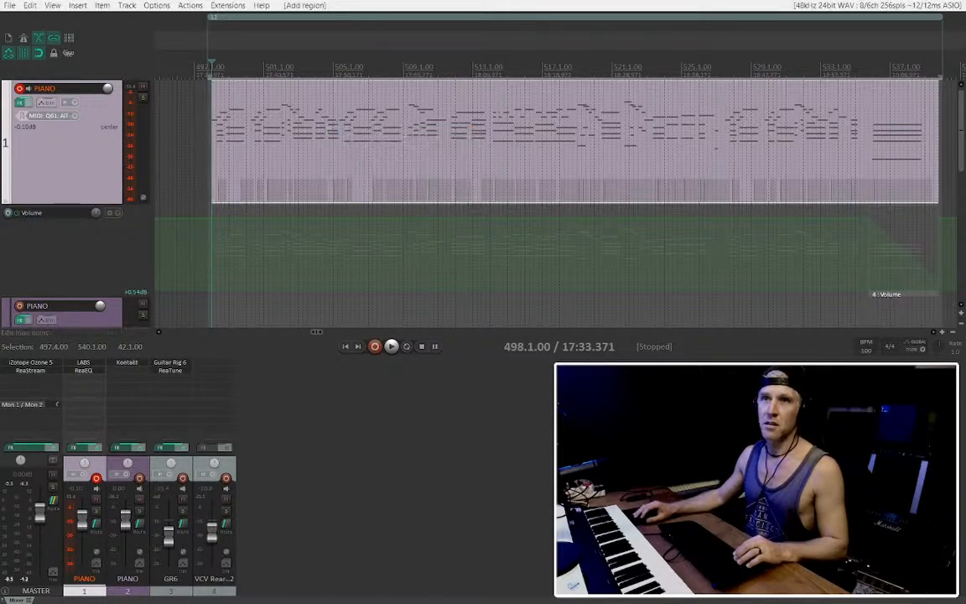
# Play the piano sketch from the region's start at 497.4.00 through the closing chord's fade-out and stop playback
pyautogui.moveTo(227, 89); pyautogui.dragTo(237, 90)
pyautogui.press('space')
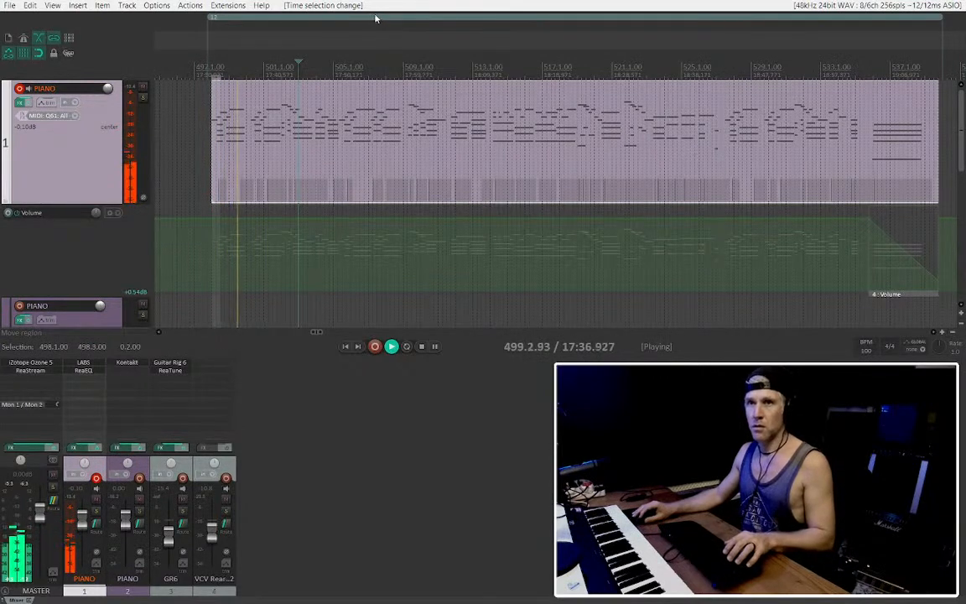
pyautogui.click(378, 40)
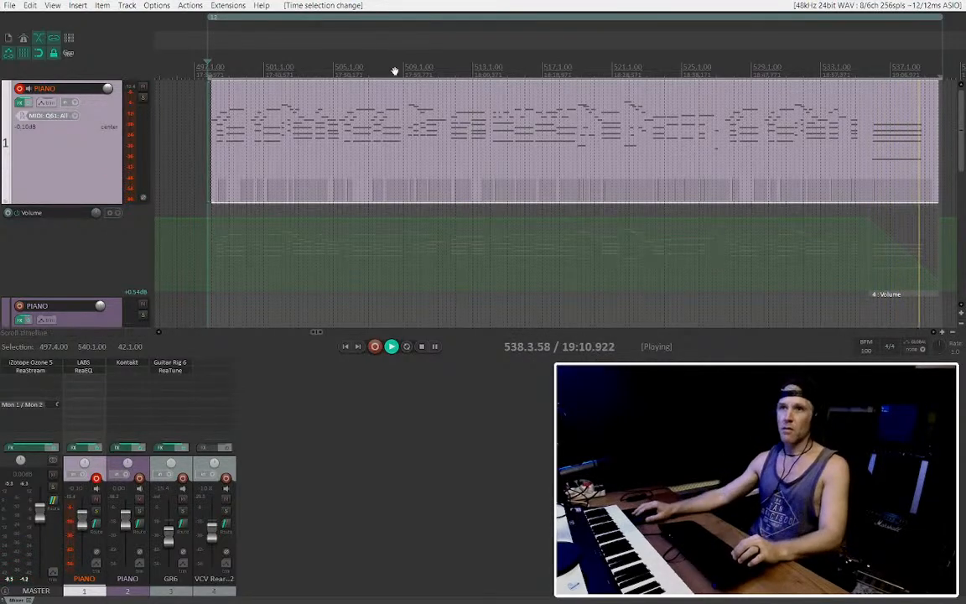
pyautogui.press('space')
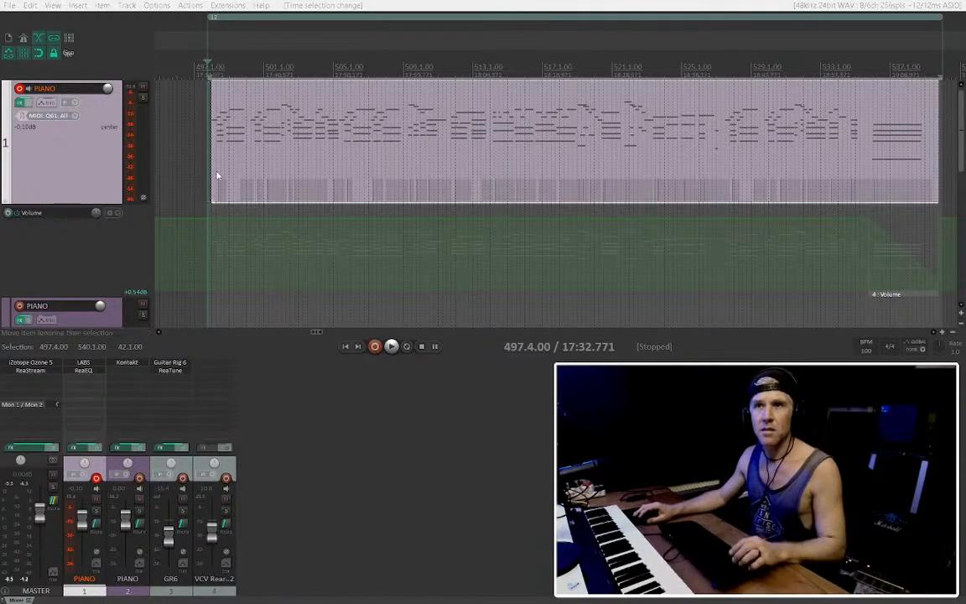
# Name the region around the piano sketch DREAMING KISSES
pyautogui.doubleClick(223, 20)
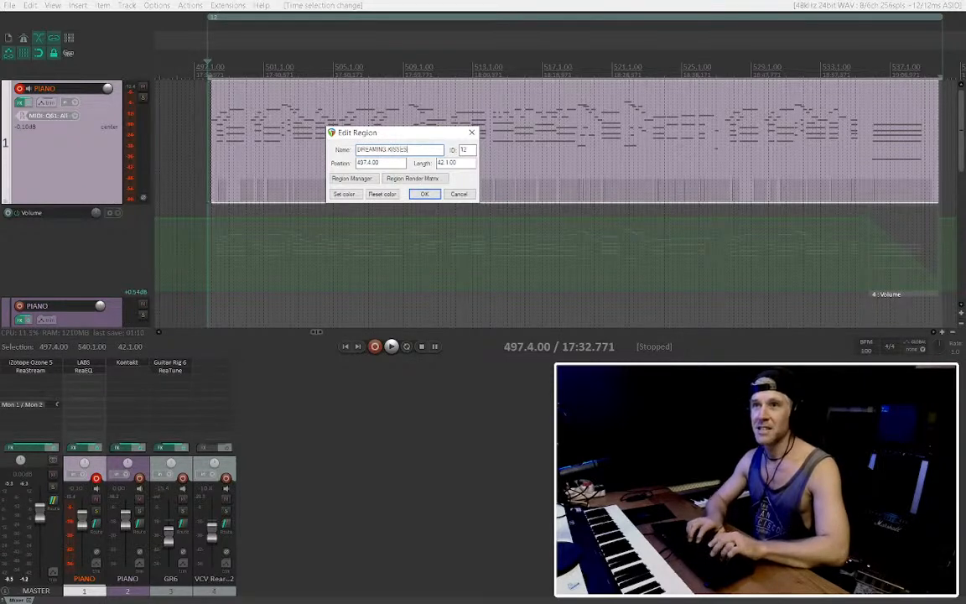
pyautogui.press('Return')
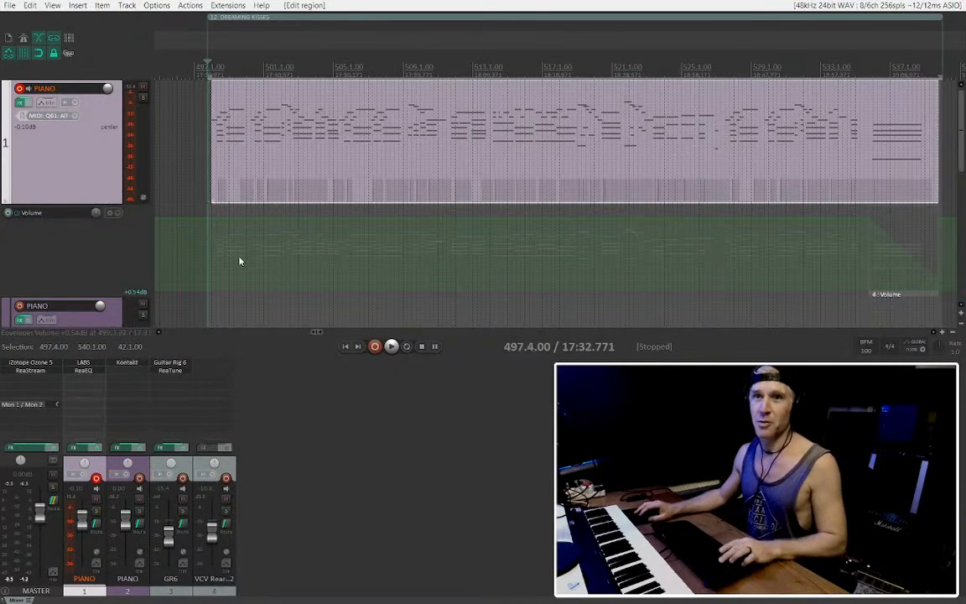
# Render the master mix of the time selection to a WAV file named dreamy-kisses-master
pyautogui.scroll(-2, 548, 165)
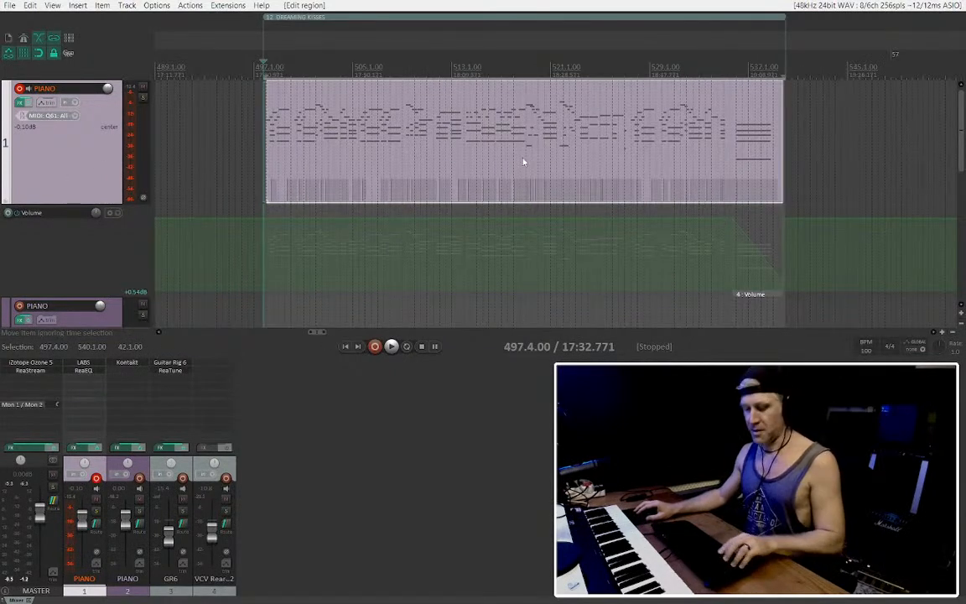
pyautogui.hotkey('ctrl', 'alt', 'r')
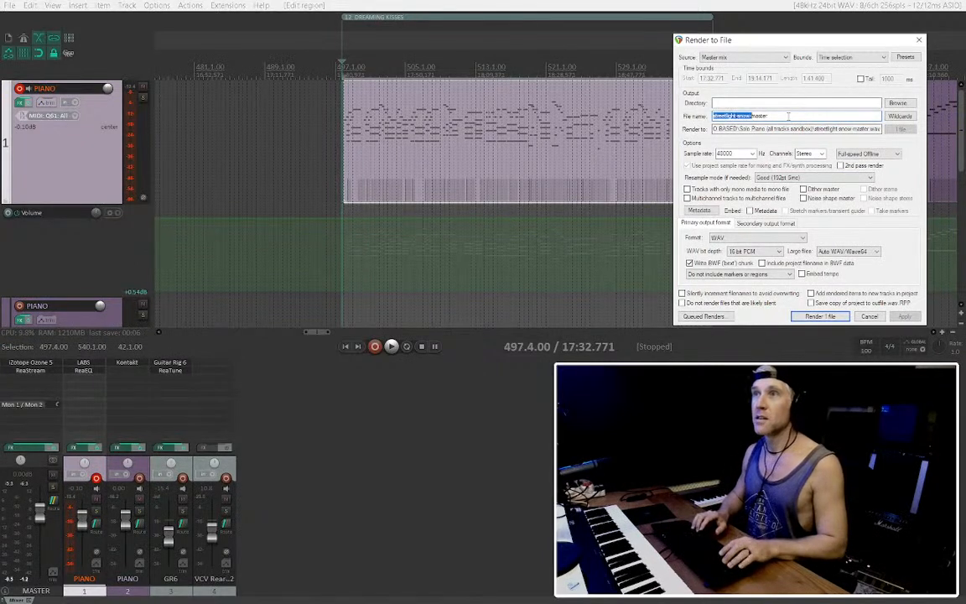
pyautogui.write('dreamy-ki')
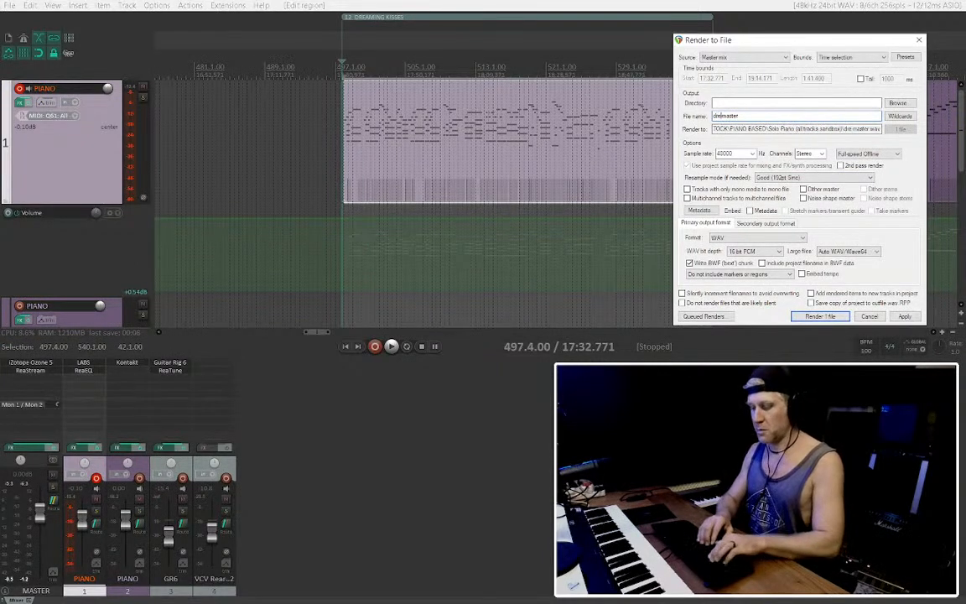
pyautogui.write('sses-')
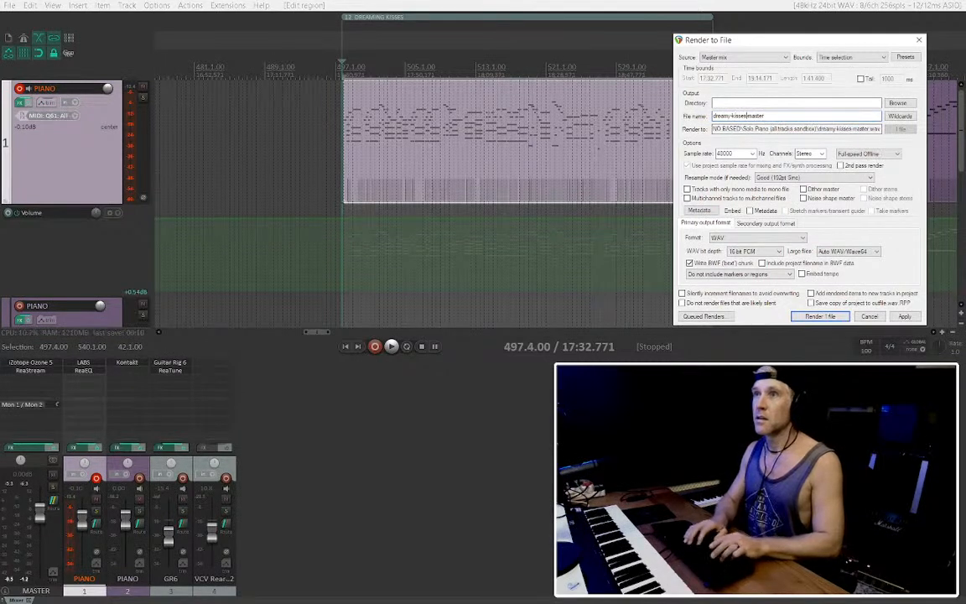
pyautogui.click(820, 317)
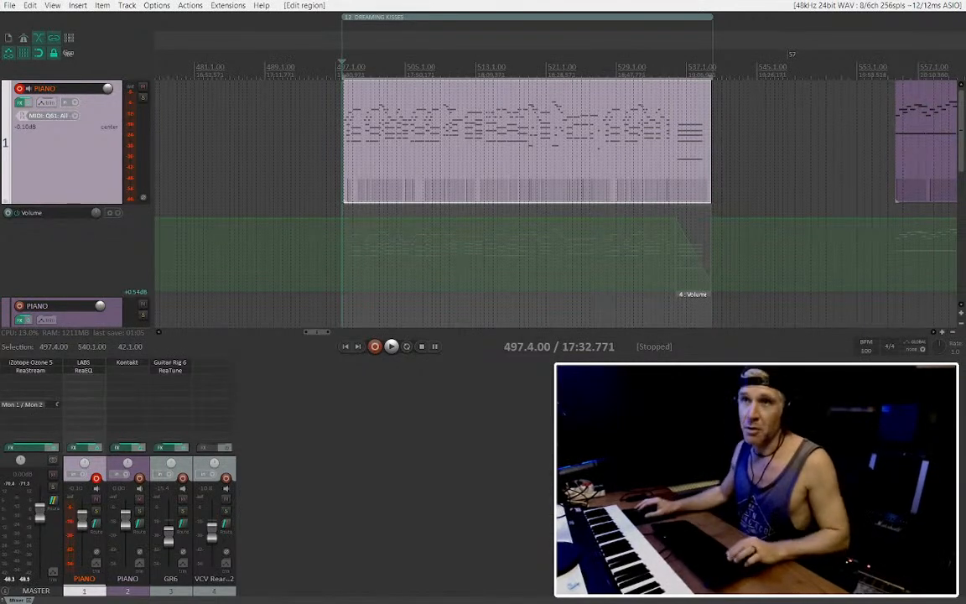
# Locate the next piano item after the DREAMING KISSES region, around bar 561
pyautogui.scroll(-5, 635, 168)
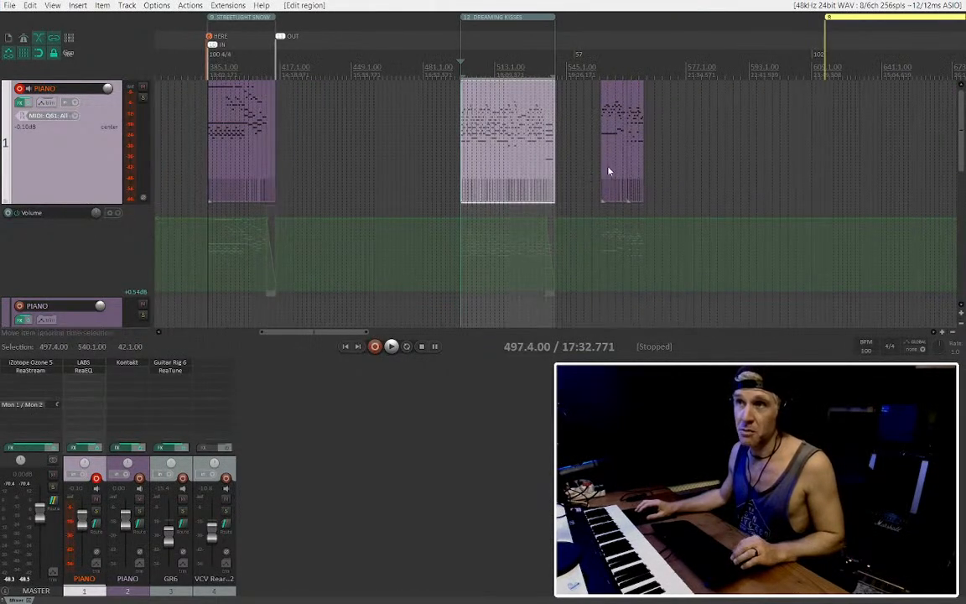
pyautogui.scroll(4, 619, 178)
pyautogui.hscroll(2, 618, 179)
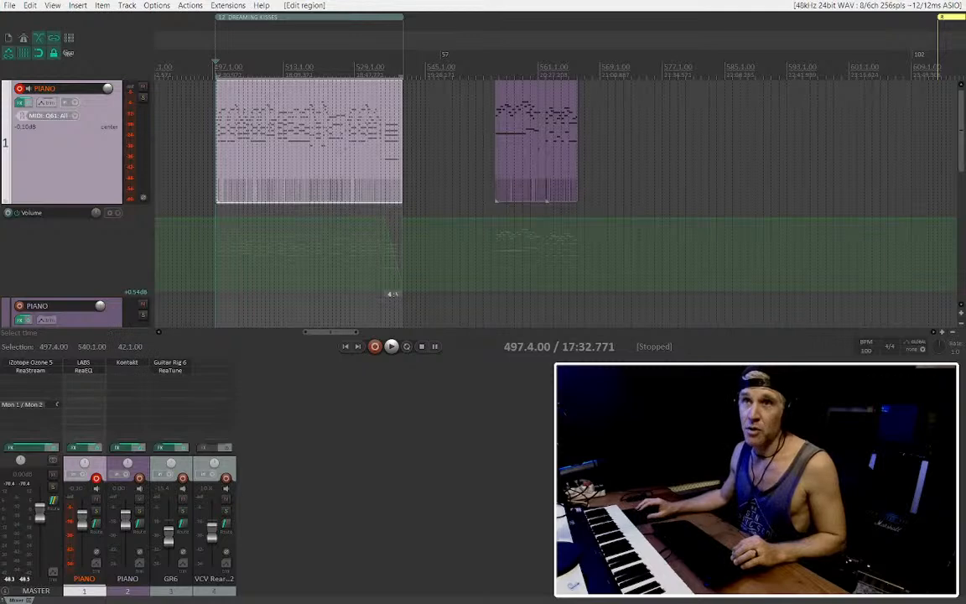